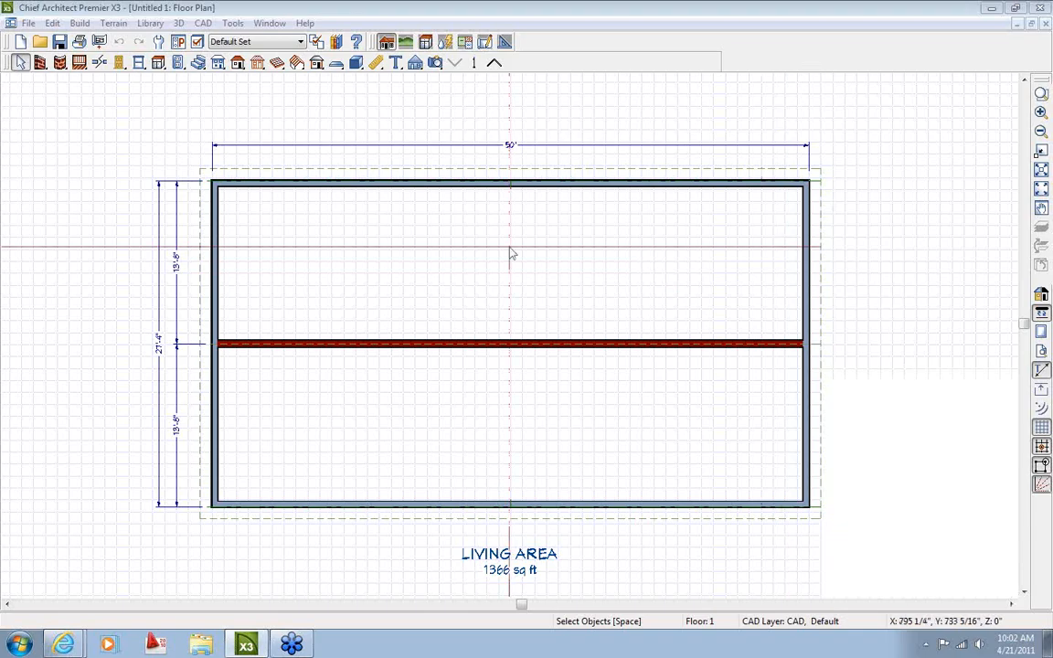
Make Extended Tool Configuration the active toolbar set via Customize Toolbars' Configurations list
{"action": "left_click", "coordinate": [178, 42]}
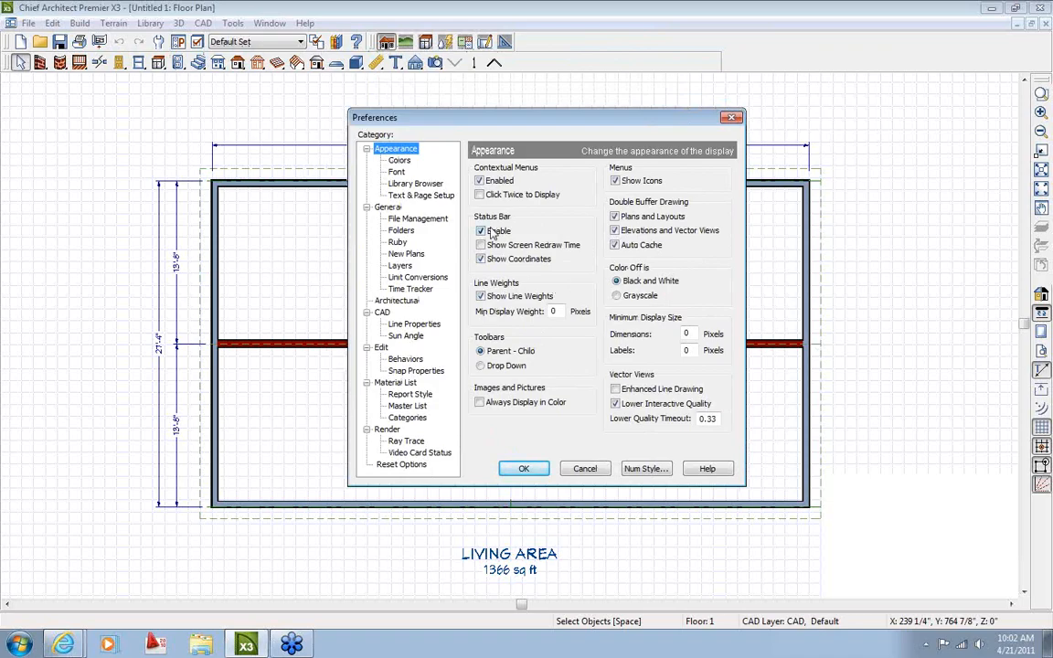
{"action": "left_click", "coordinate": [585, 469]}
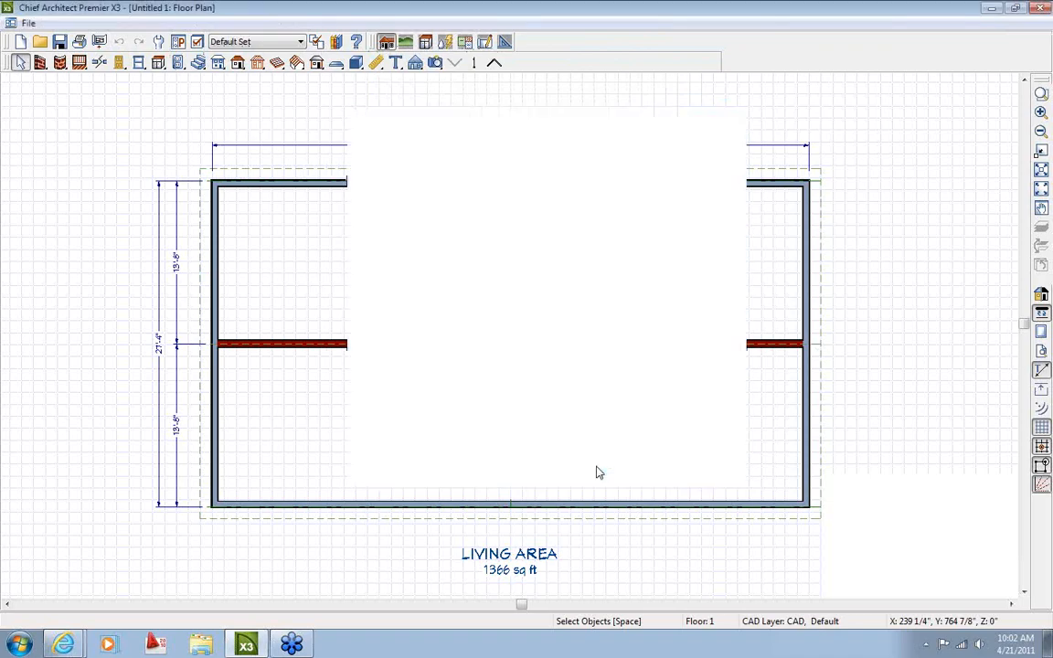
{"action": "left_click", "coordinate": [234, 23]}
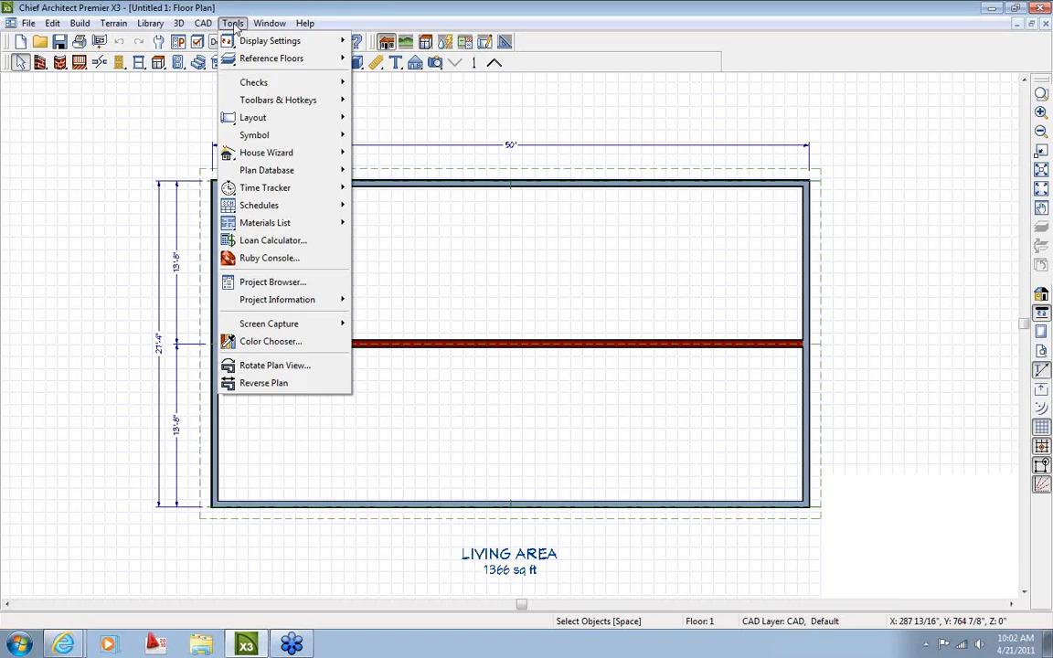
{"action": "mouse_move", "coordinate": [275, 109]}
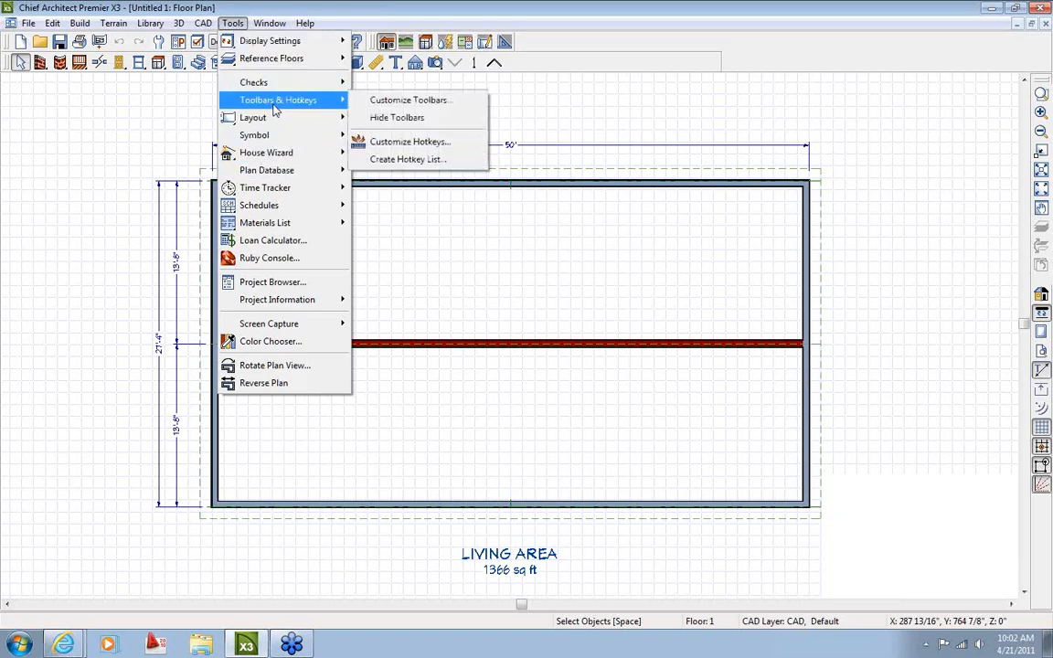
{"action": "left_click", "coordinate": [390, 102]}
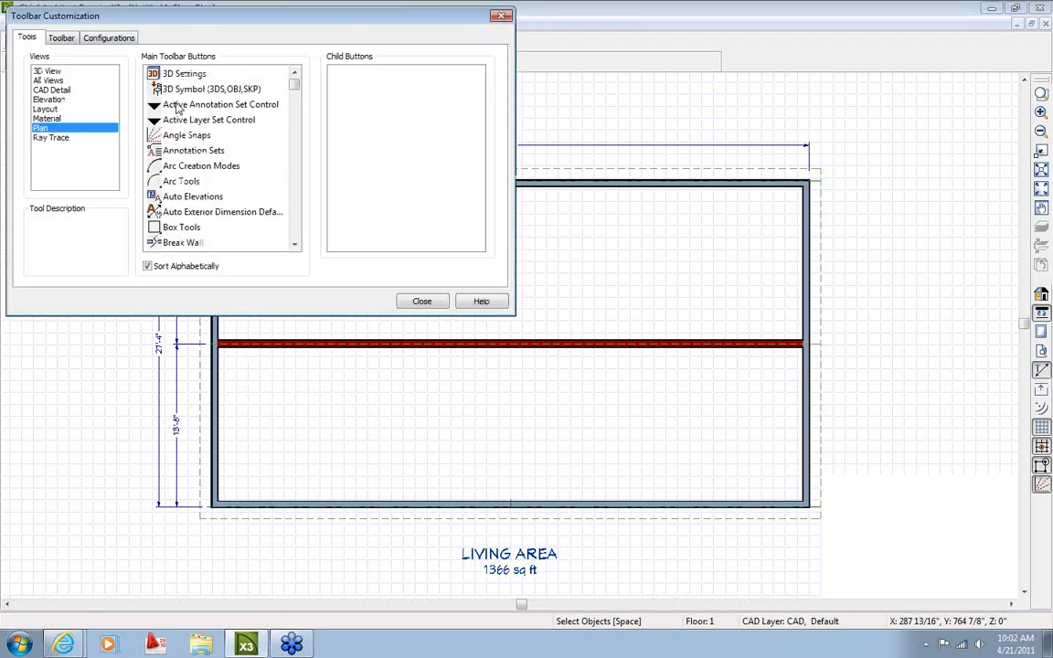
{"action": "left_click", "coordinate": [113, 40]}
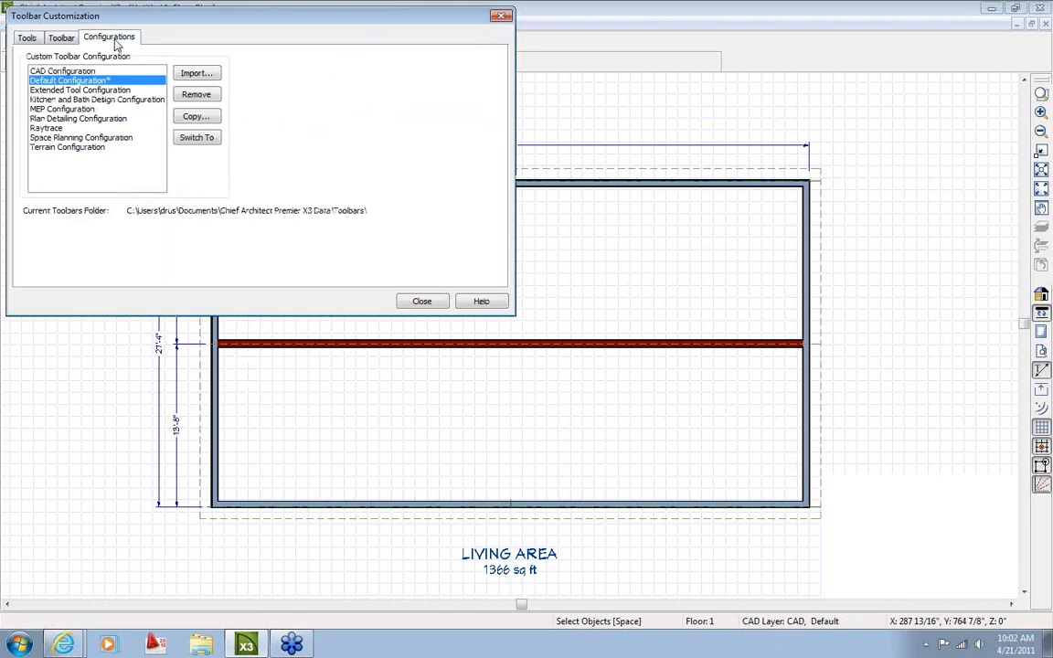
{"action": "left_click", "coordinate": [51, 91]}
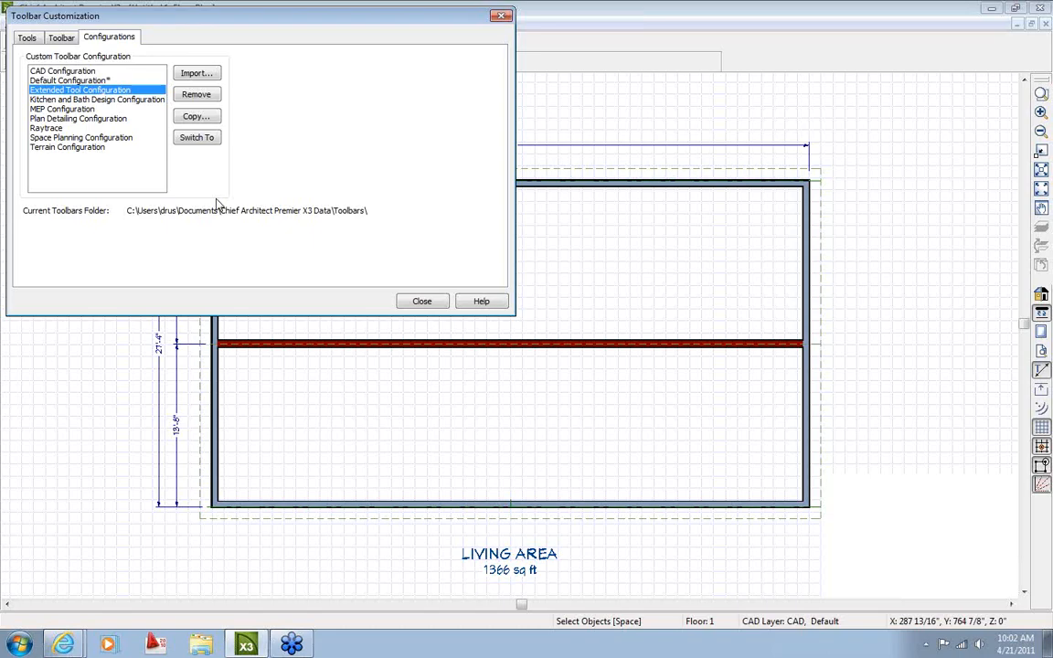
{"action": "left_click", "coordinate": [197, 138]}
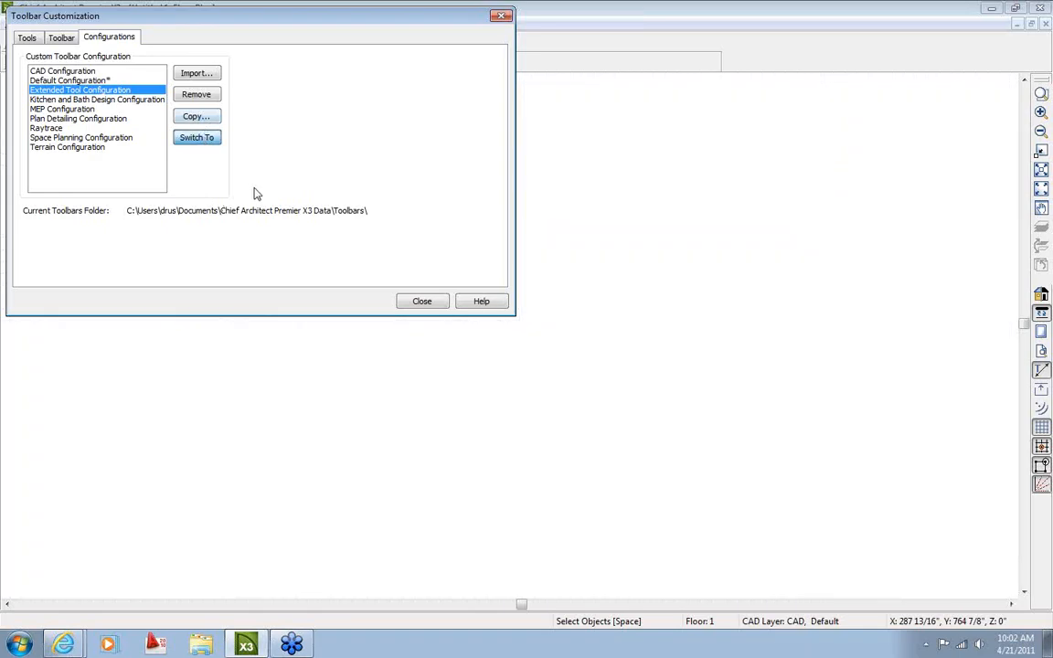
{"action": "left_click", "coordinate": [421, 300]}
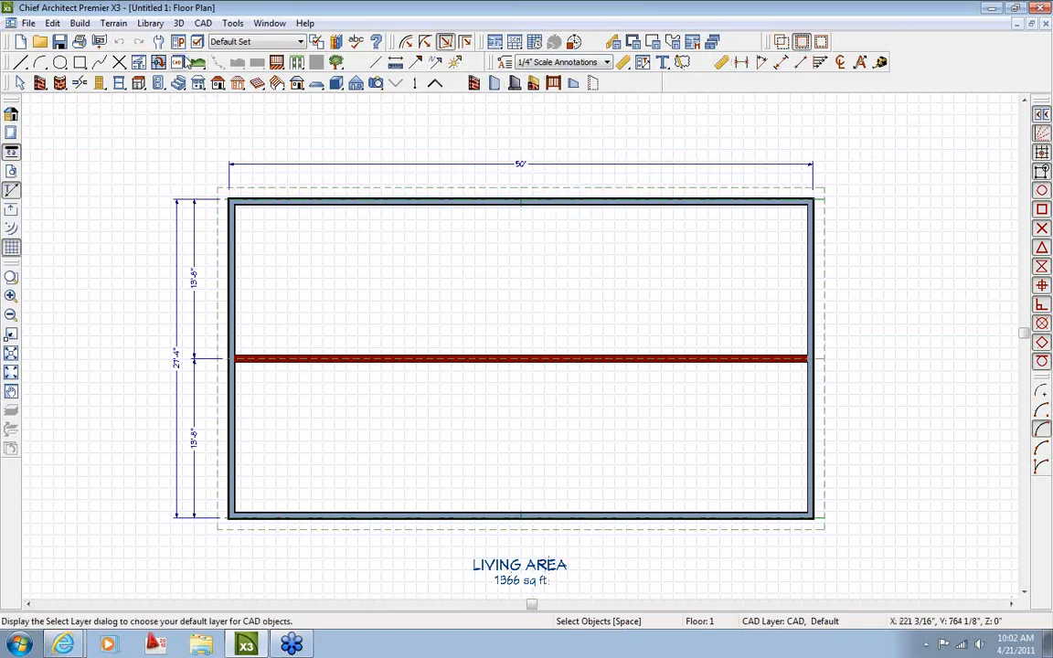
Set X3 Templates > Layouts > Confirm X3.layout as the New Plans Imperial Layout Template
{"action": "left_click", "coordinate": [160, 42]}
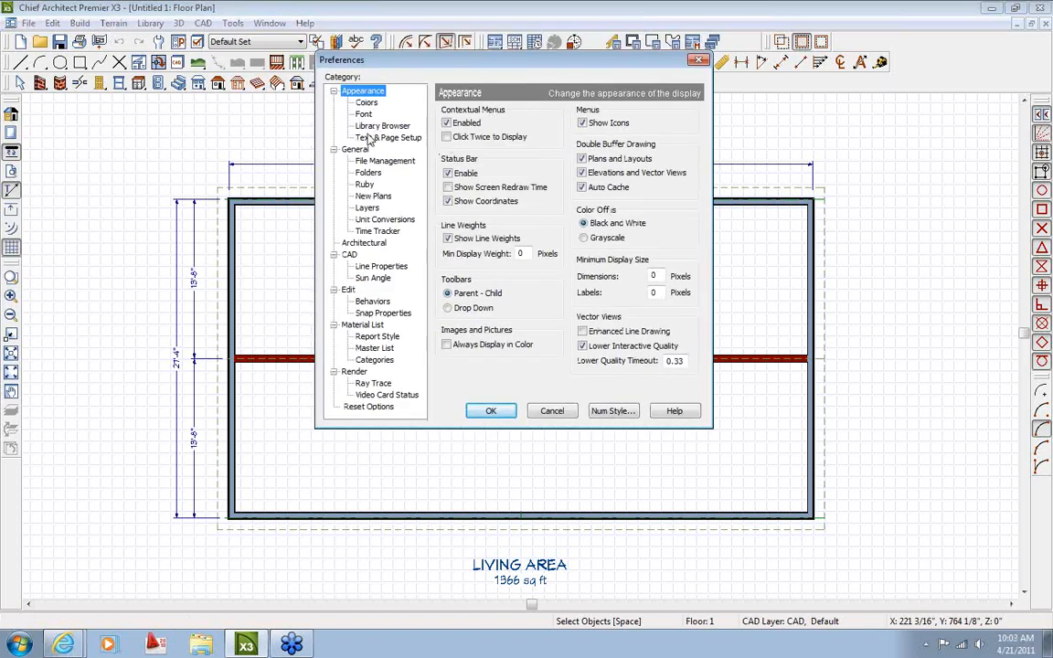
{"action": "left_click", "coordinate": [372, 197]}
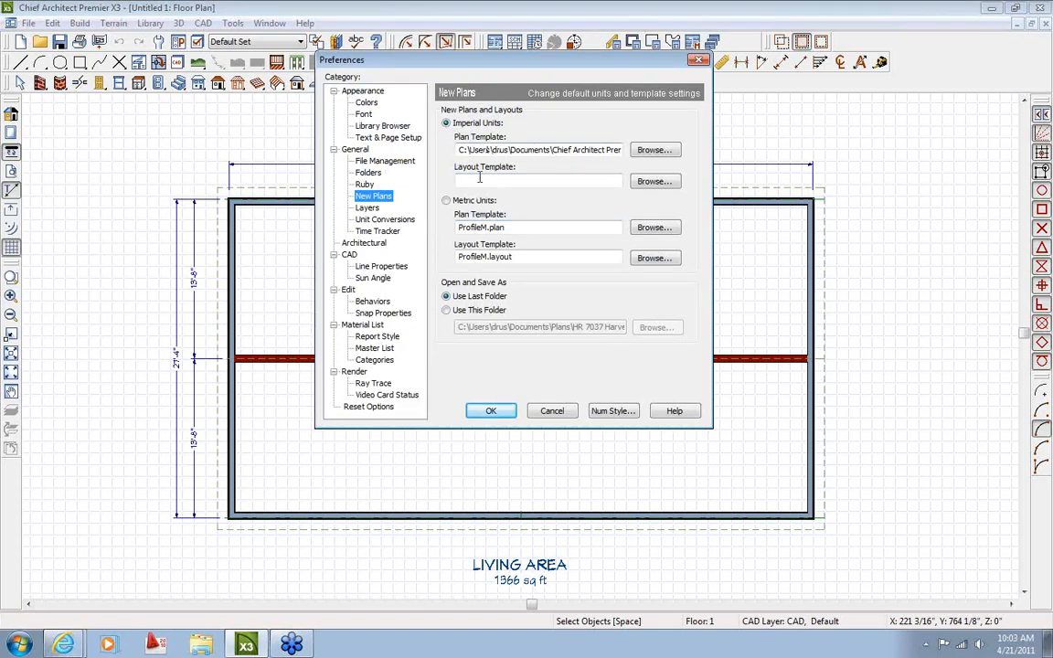
{"action": "left_click", "coordinate": [655, 182]}
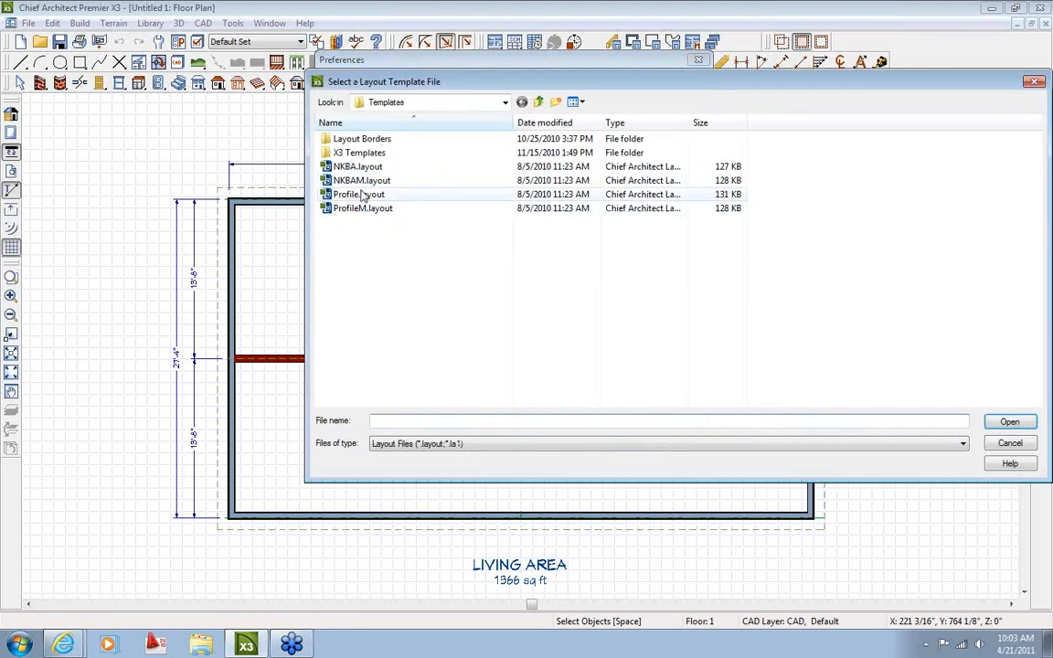
{"action": "double_click", "coordinate": [352, 153]}
{"action": "double_click", "coordinate": [345, 153]}
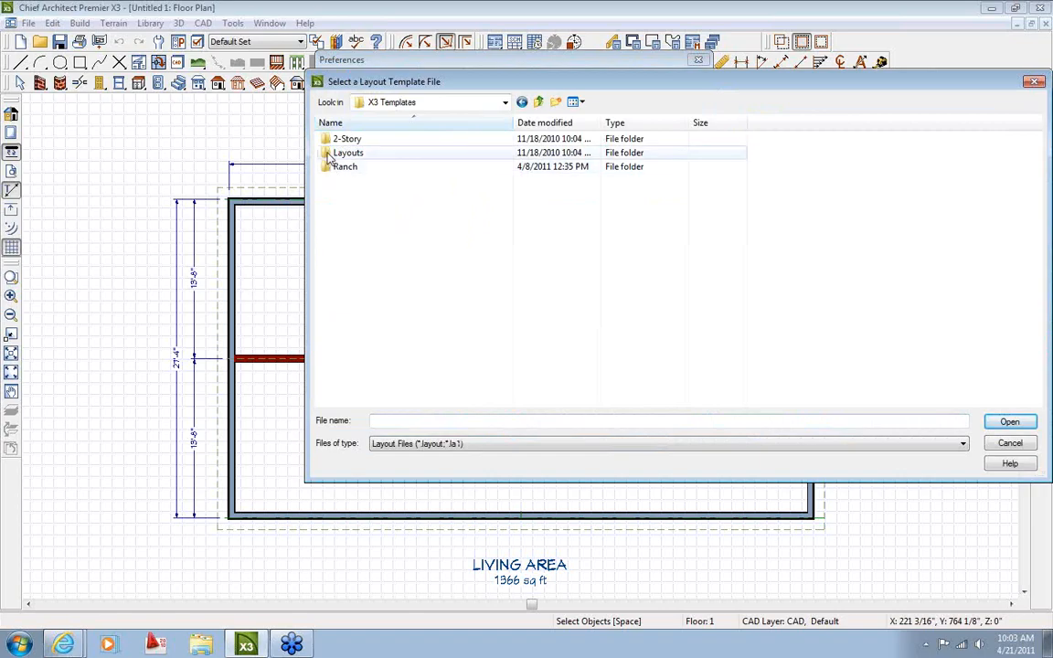
{"action": "double_click", "coordinate": [356, 169]}
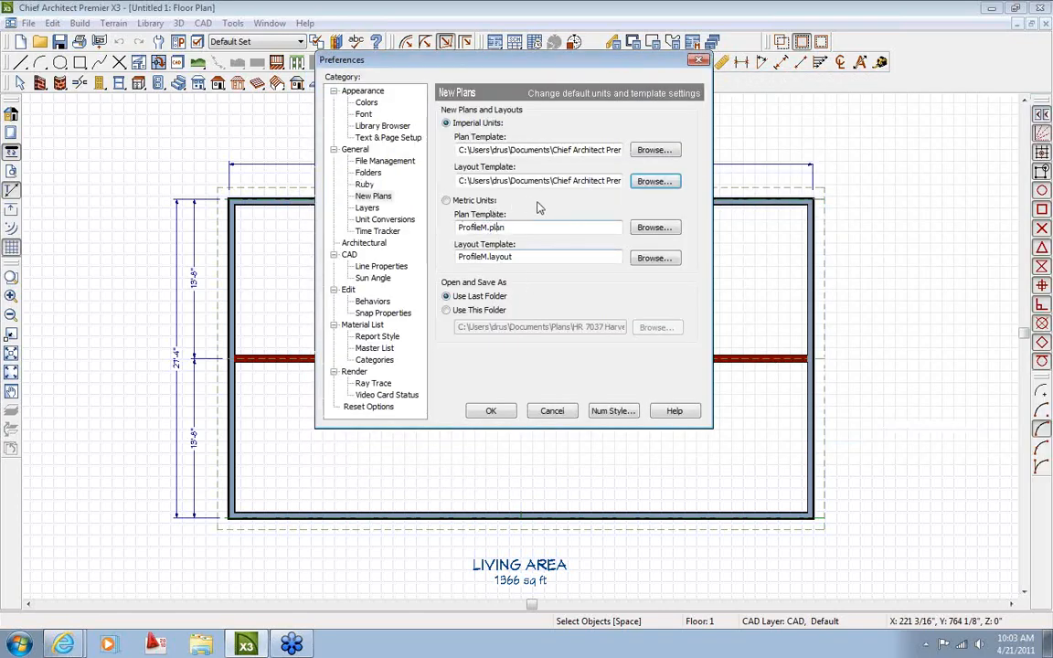
{"action": "left_click", "coordinate": [496, 415]}
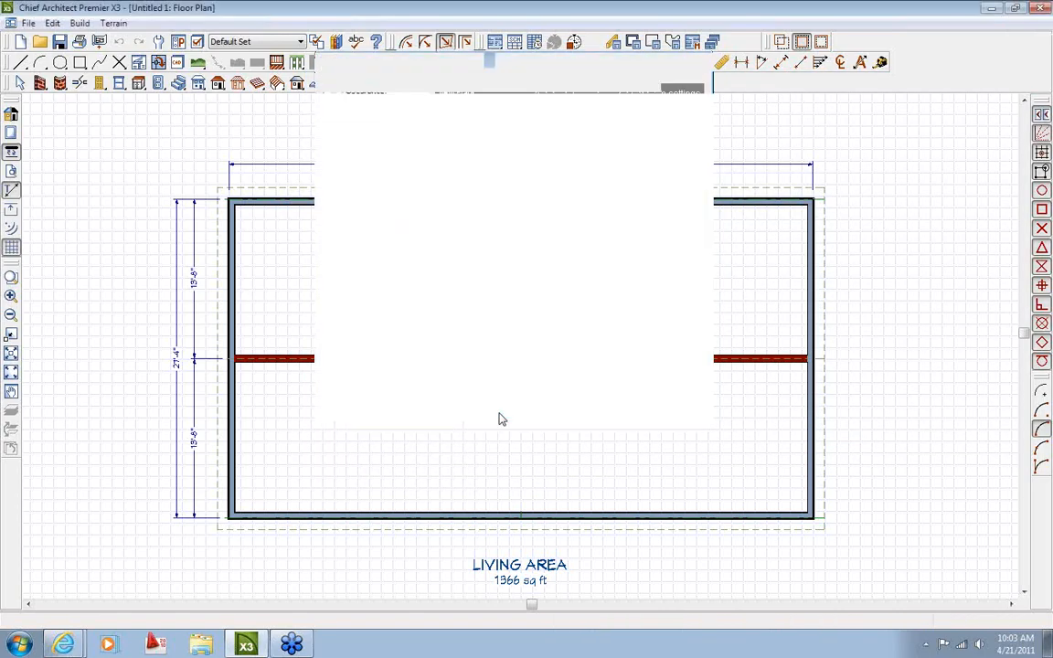
{"action": "left_click", "coordinate": [28, 23]}
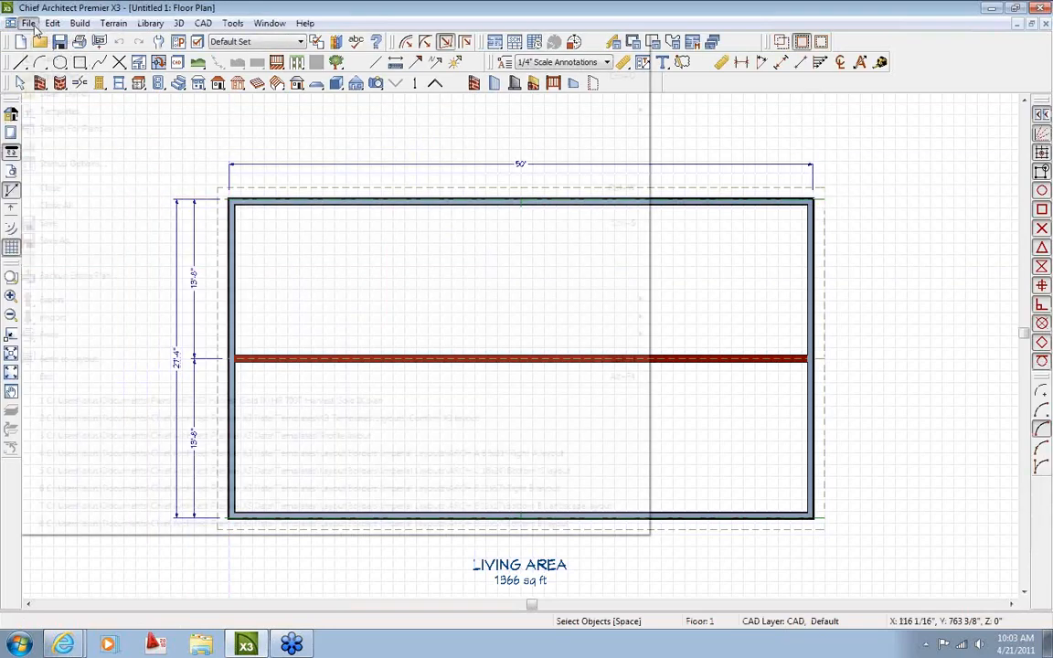
{"action": "left_click", "coordinate": [43, 59]}
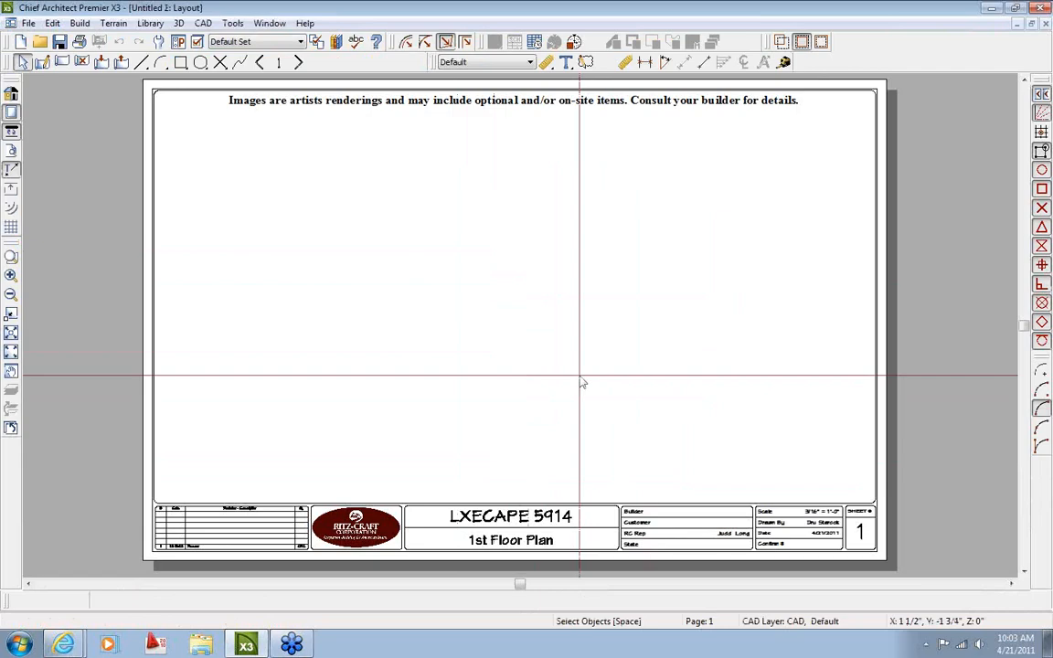
{"action": "right_click", "coordinate": [811, 63]}
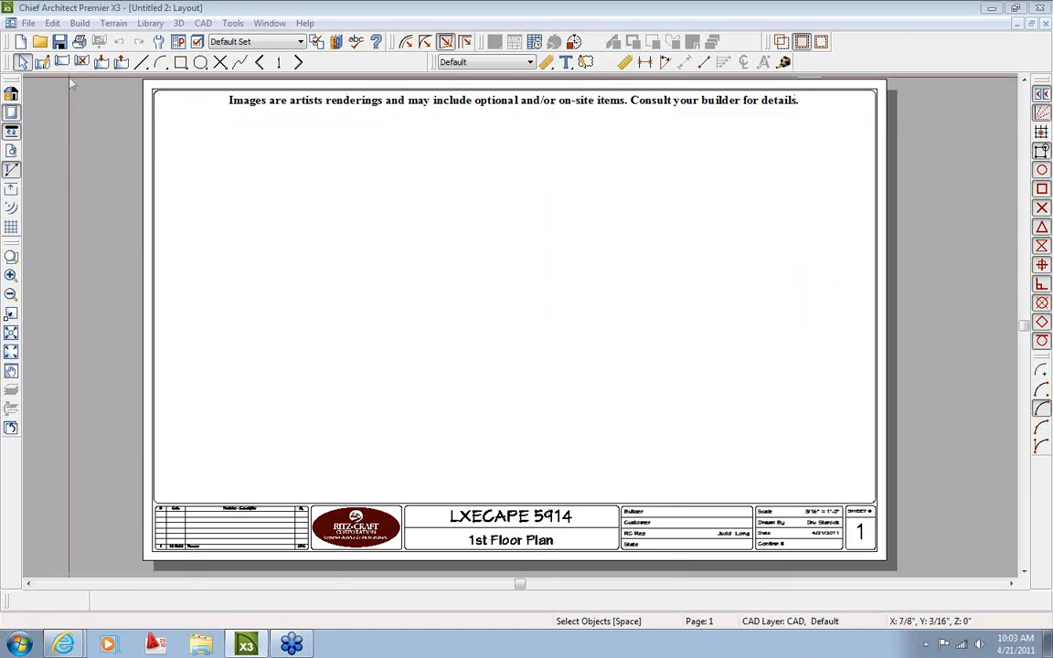
{"action": "left_click", "coordinate": [1047, 24]}
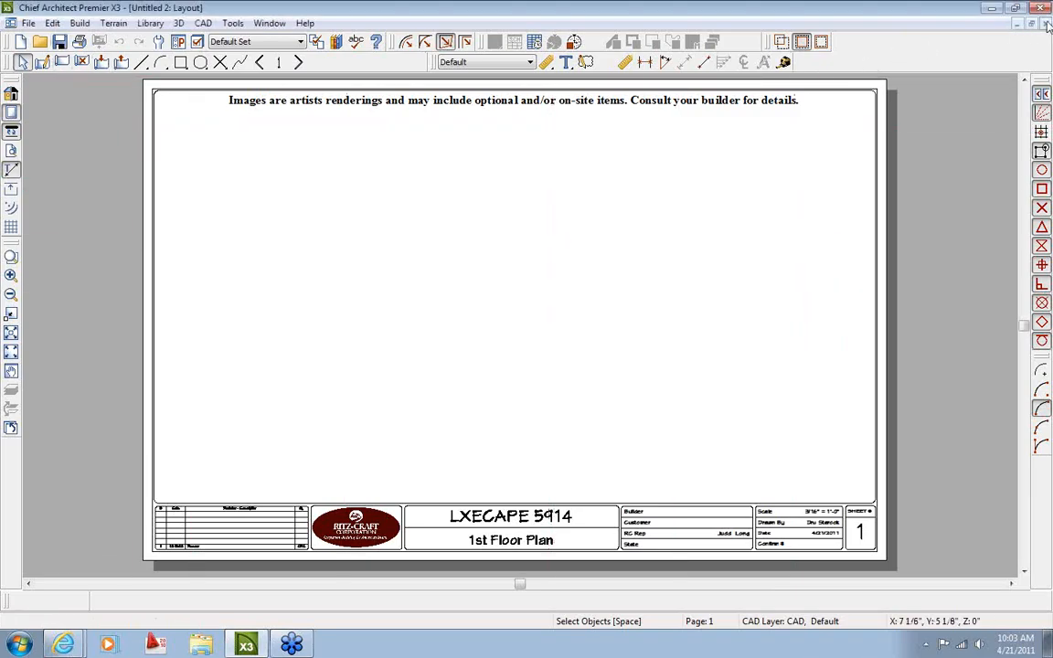
Replace the New Plans layout template with Profile.layout and save the preferences
{"action": "left_click", "coordinate": [197, 41]}
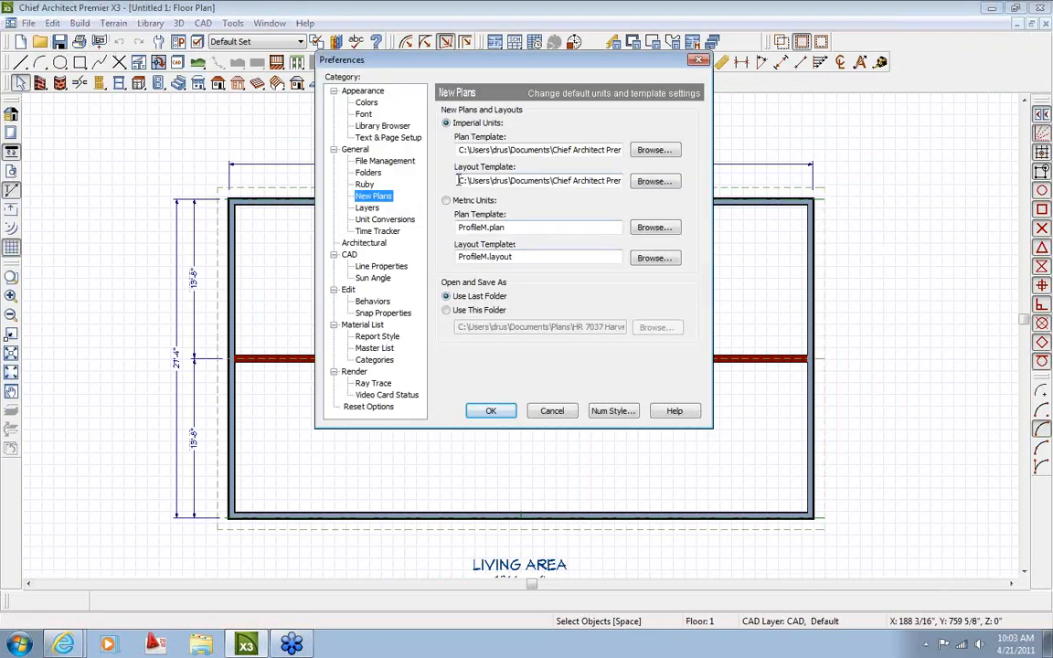
{"action": "left_click_drag", "start_coordinate": [459, 180], "coordinate": [629, 182]}
{"action": "left_click", "coordinate": [654, 182]}
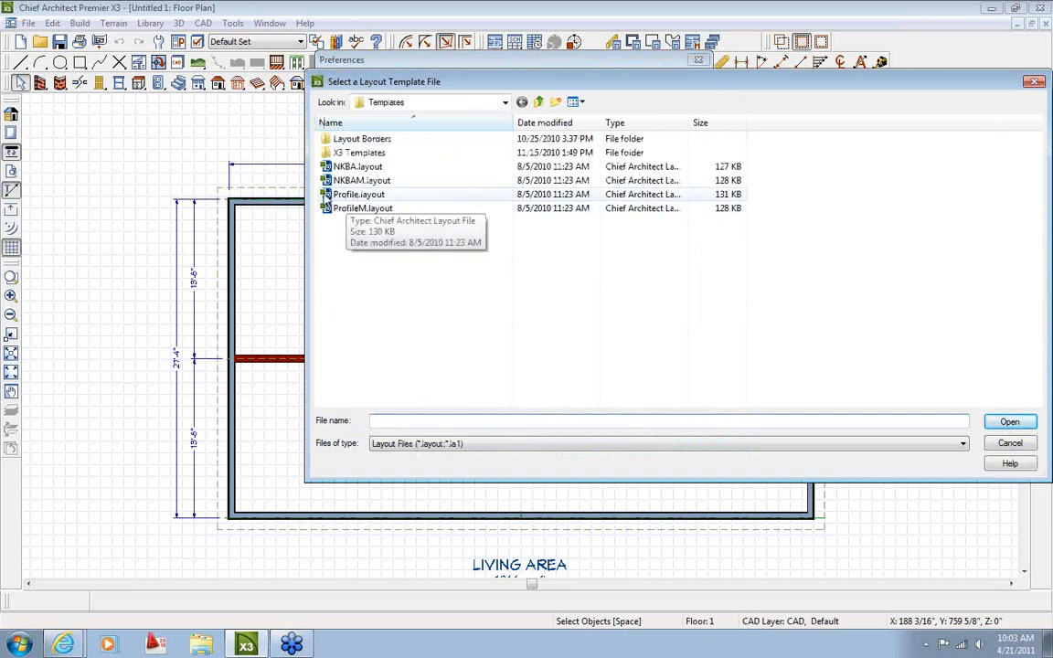
{"action": "left_click", "coordinate": [348, 194]}
{"action": "left_click", "coordinate": [1009, 421]}
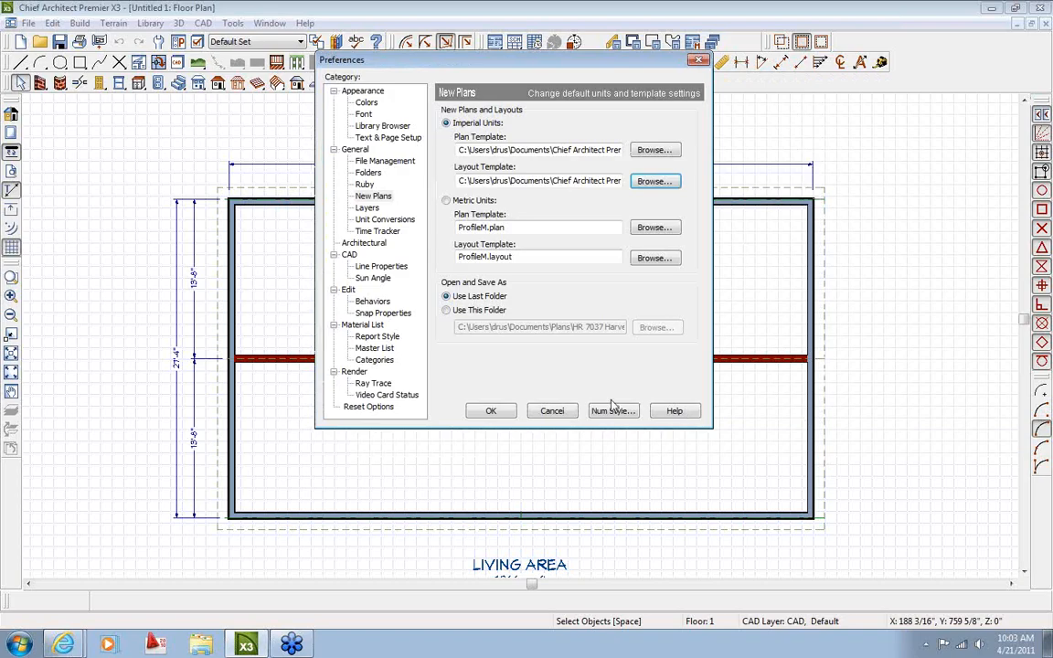
{"action": "left_click", "coordinate": [494, 412]}
{"action": "left_click", "coordinate": [33, 25]}
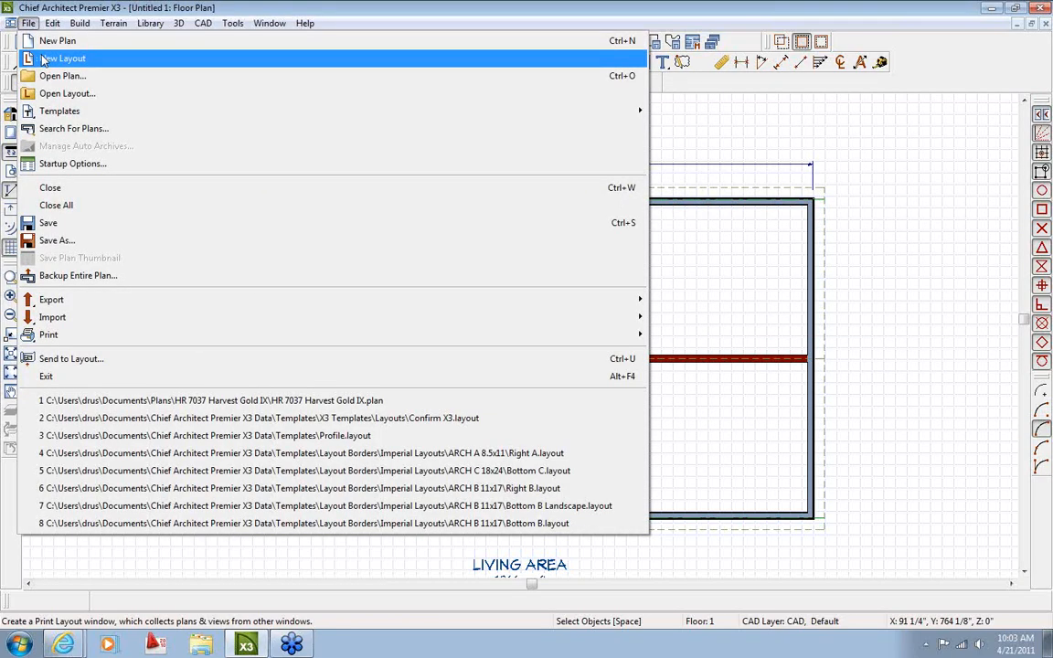
{"action": "left_click", "coordinate": [43, 59]}
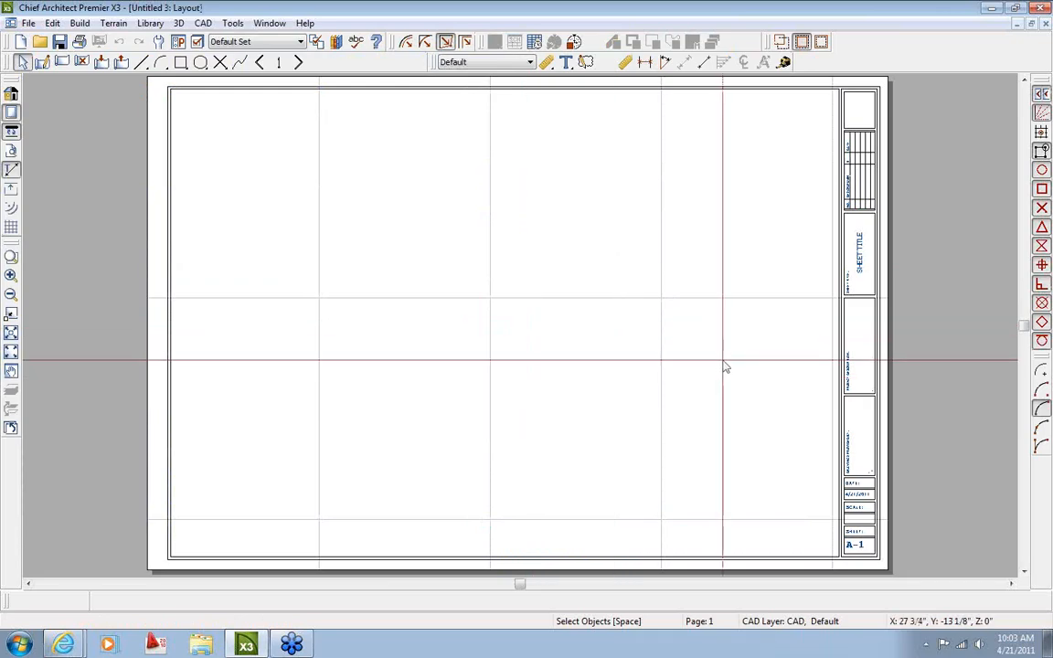
{"action": "scroll", "coordinate": [725, 361], "scroll_direction": "down", "scroll_amount": 2}
{"action": "scroll", "coordinate": [725, 361], "scroll_direction": "up", "scroll_amount": 1}
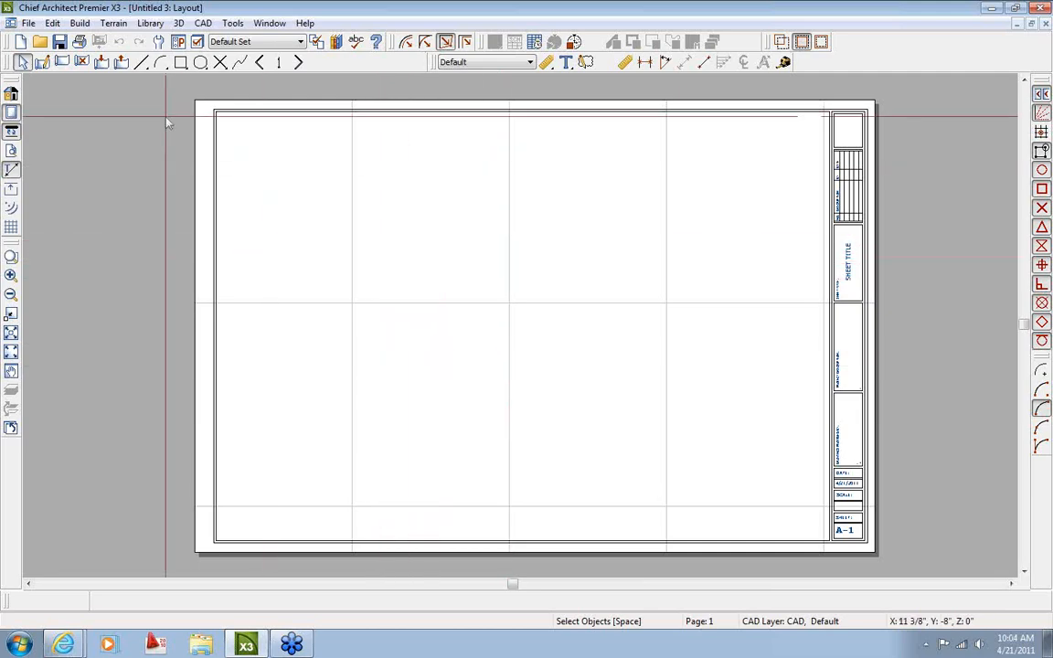
{"action": "left_click", "coordinate": [1046, 23]}
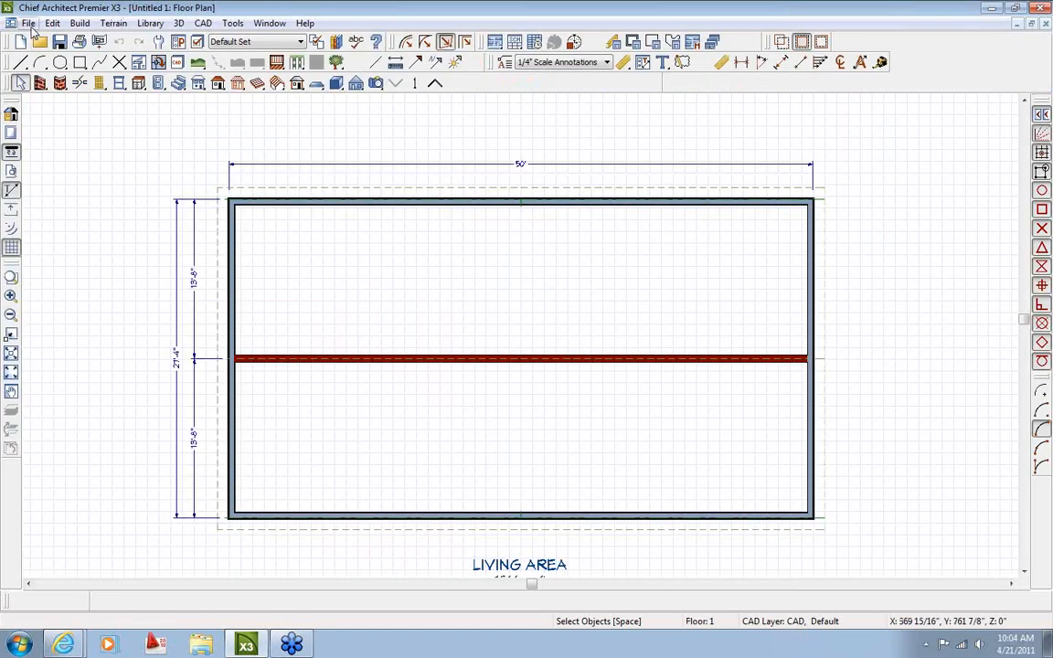
{"action": "left_click", "coordinate": [29, 23]}
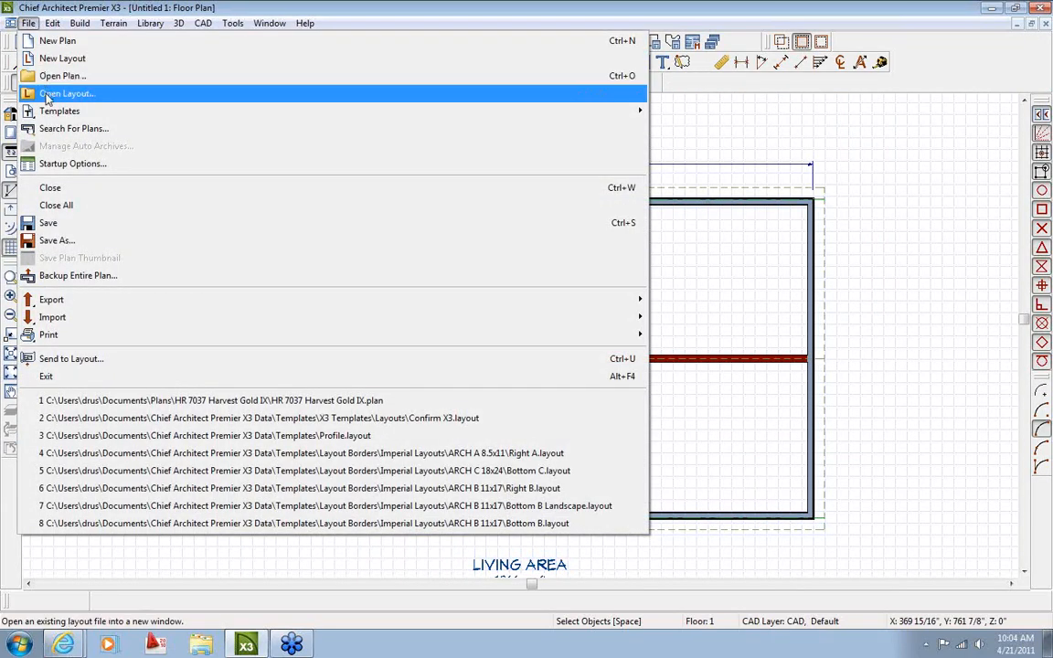
{"action": "left_click", "coordinate": [48, 99]}
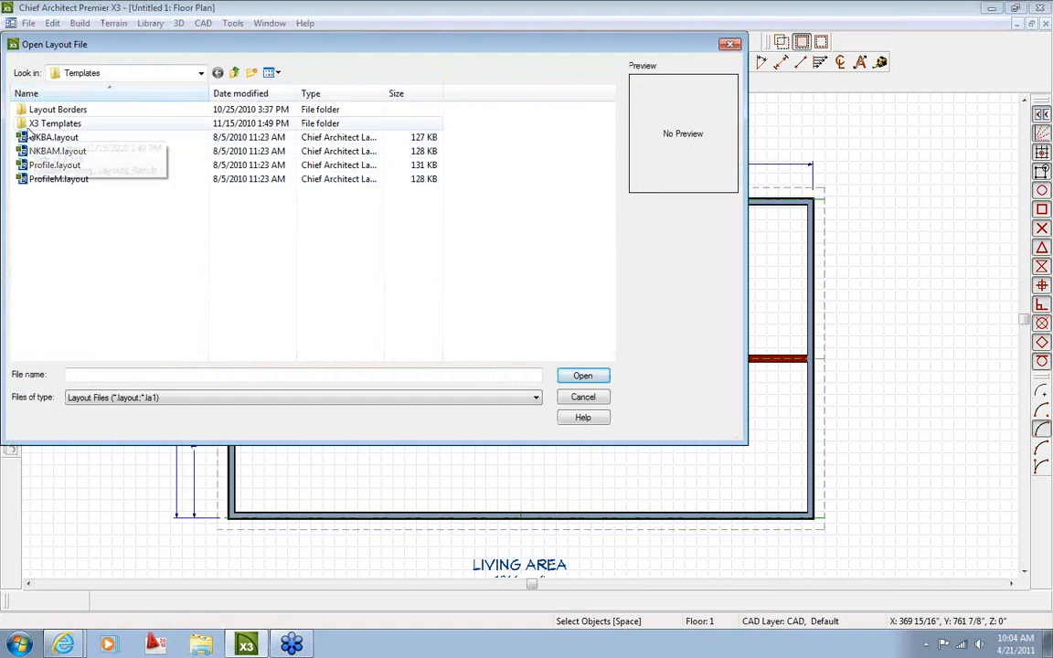
{"action": "double_click", "coordinate": [23, 108]}
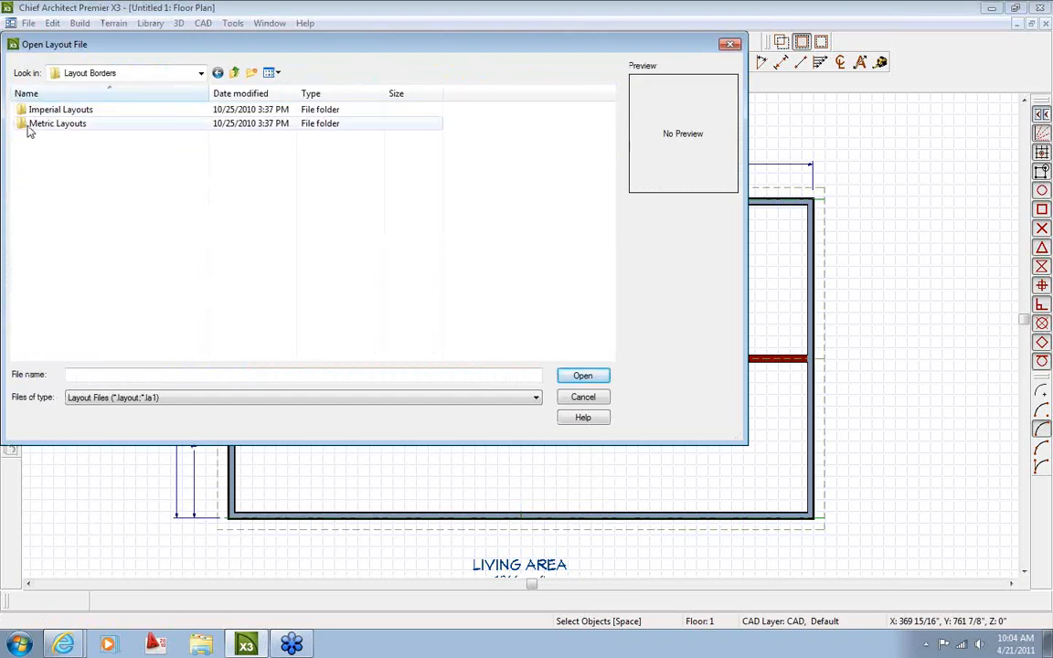
{"action": "left_click_drag", "start_coordinate": [176, 44], "coordinate": [195, 48]}
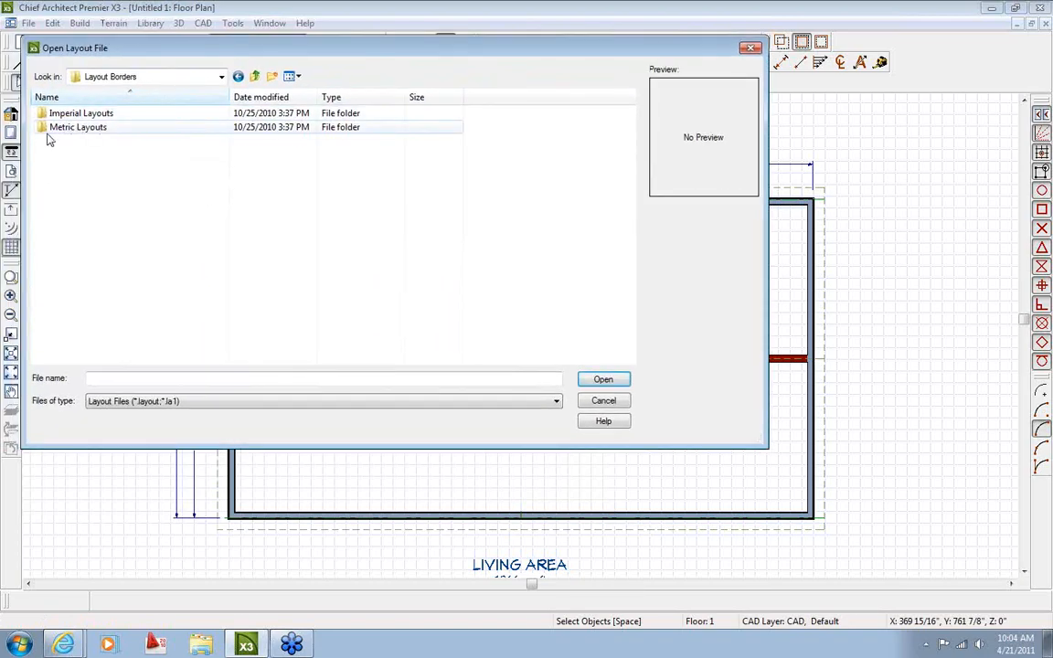
{"action": "double_click", "coordinate": [43, 112]}
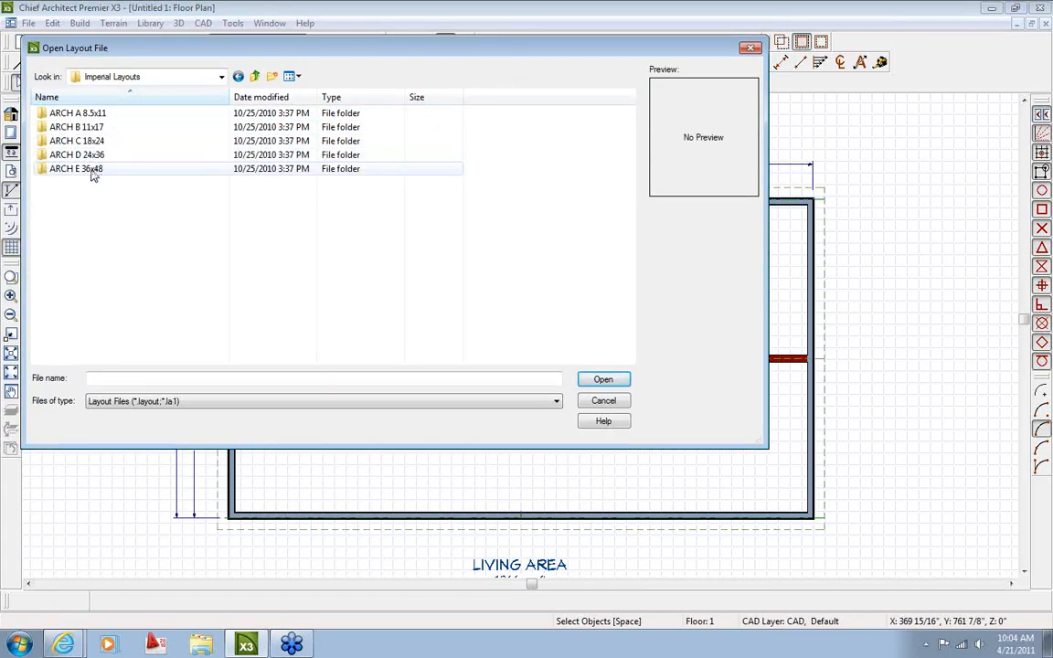
{"action": "double_click", "coordinate": [42, 113]}
{"action": "double_click", "coordinate": [38, 116]}
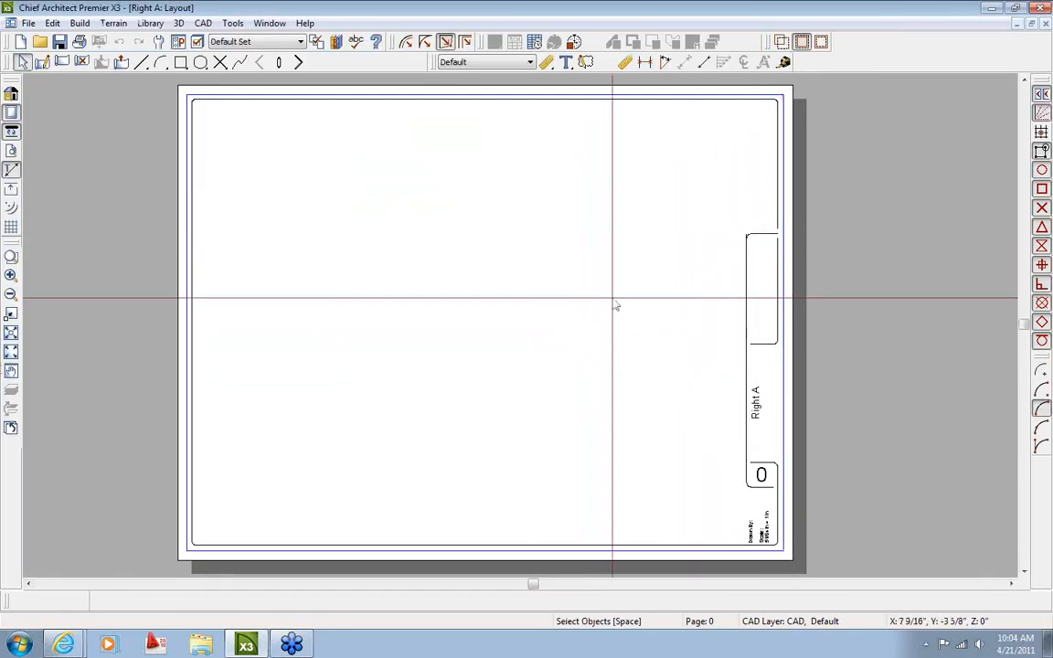
Close Right A, then open and close ARCH B 11x17 Bottom B Landscape.layout
{"action": "left_click", "coordinate": [1044, 25]}
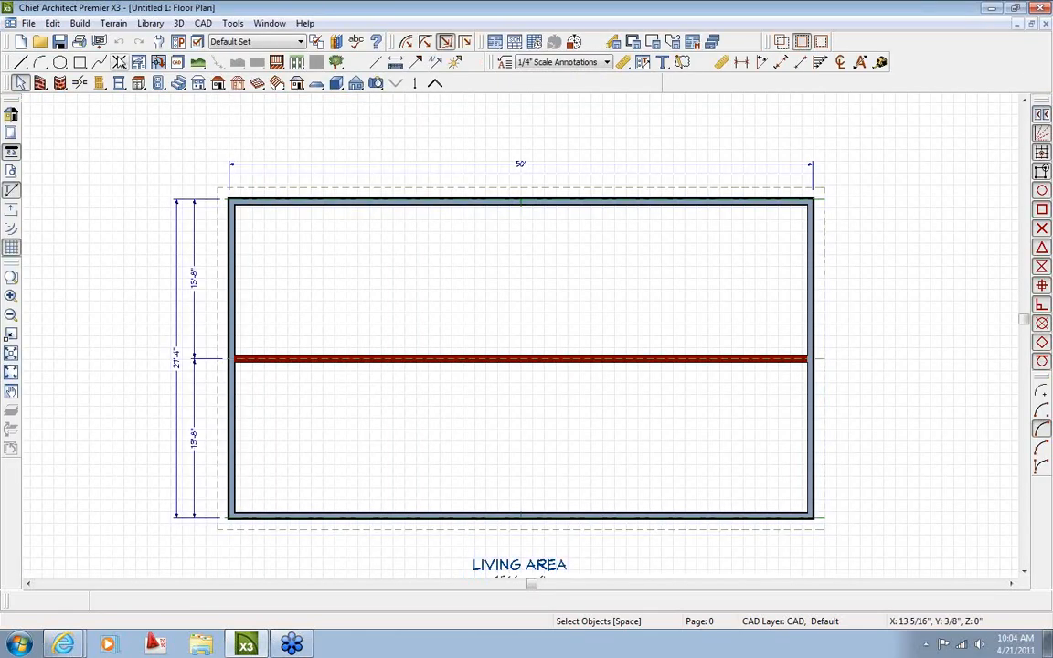
{"action": "left_click", "coordinate": [28, 23]}
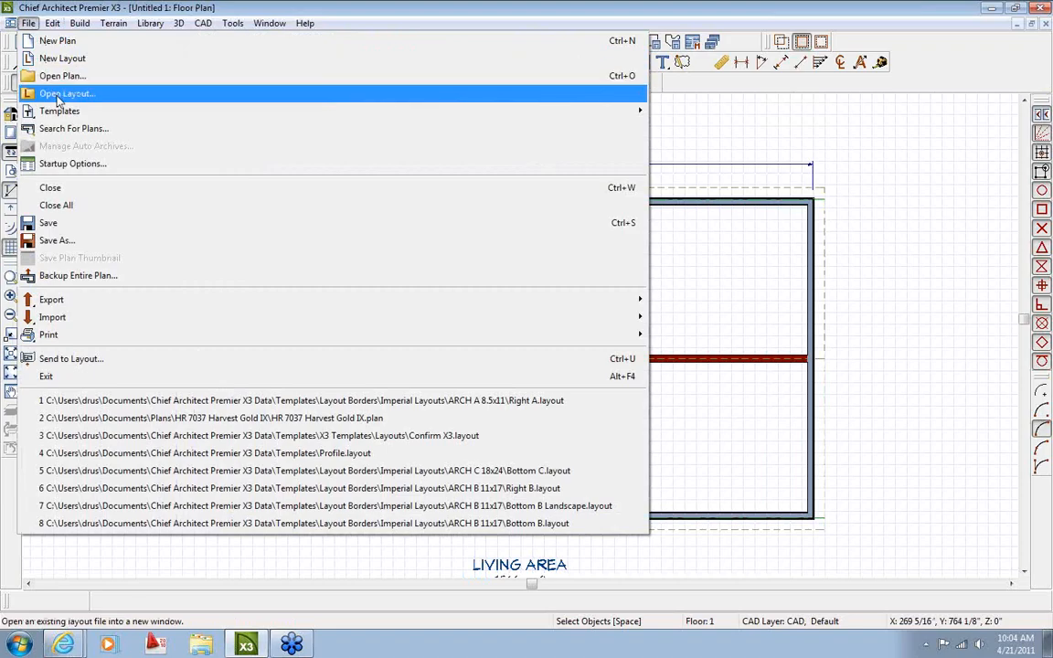
{"action": "left_click", "coordinate": [60, 93]}
{"action": "left_click", "coordinate": [255, 76]}
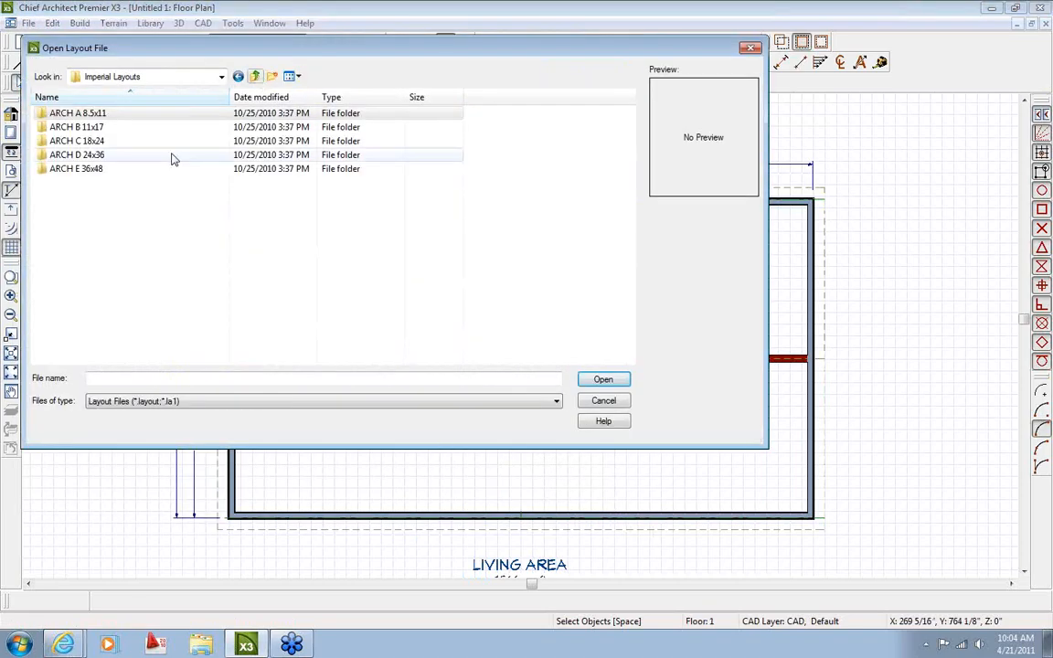
{"action": "double_click", "coordinate": [66, 127]}
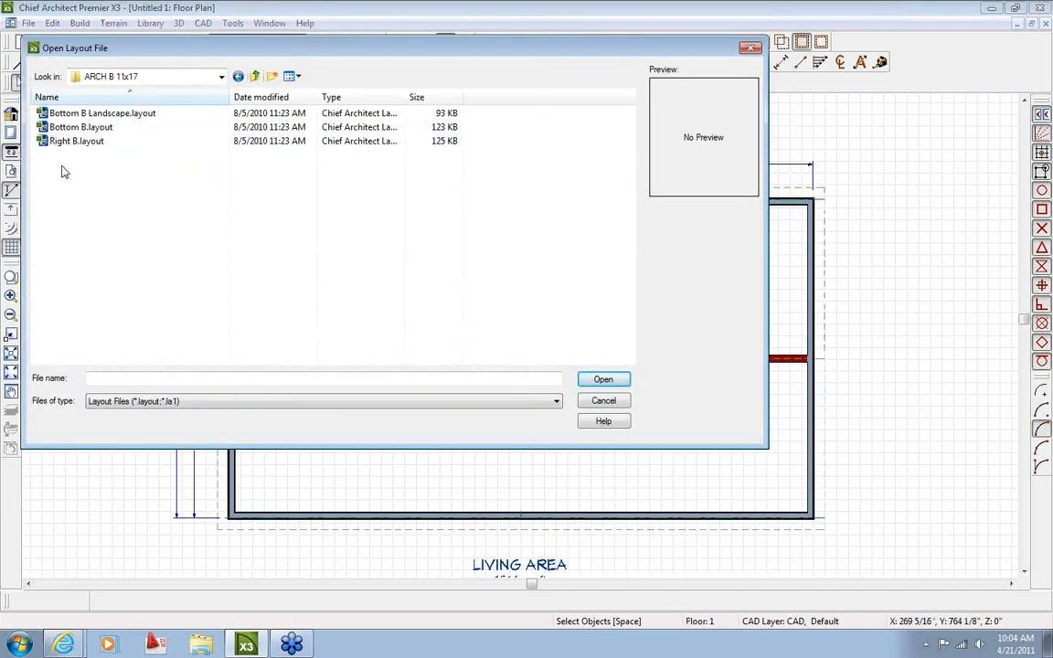
{"action": "double_click", "coordinate": [55, 113]}
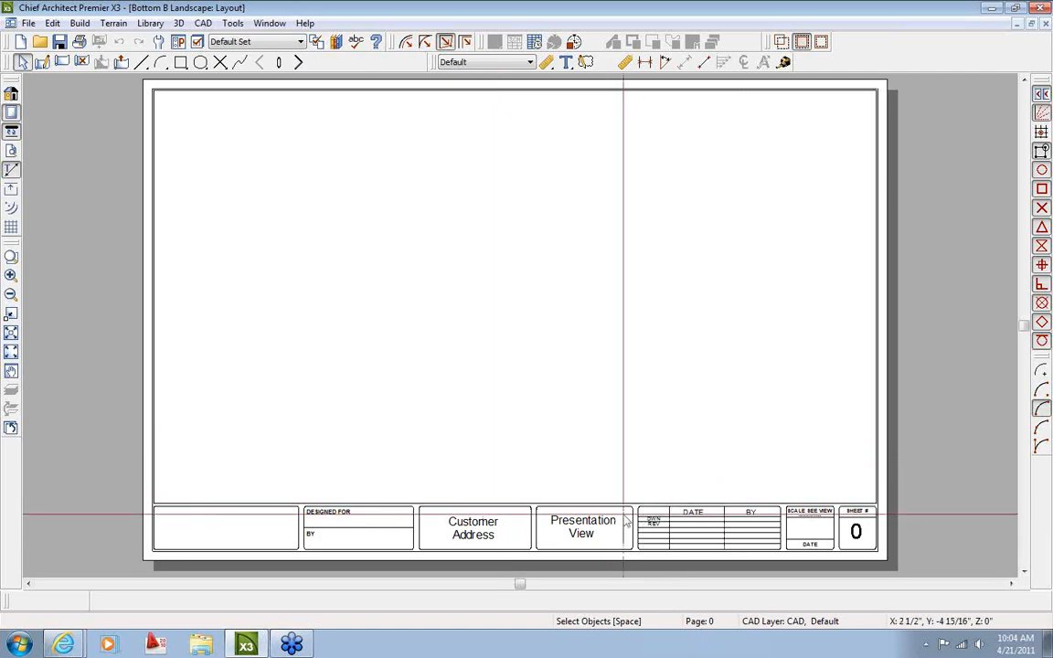
{"action": "left_click", "coordinate": [1046, 25]}
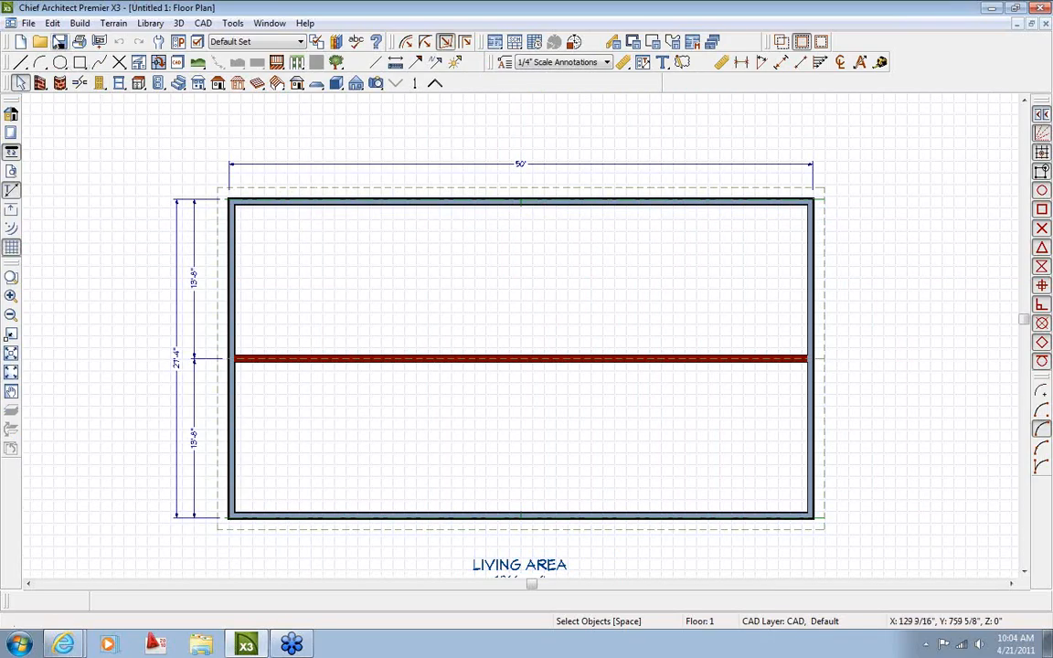
Create a new blank layout from the File menu's New Layout command
{"action": "left_click", "coordinate": [28, 24]}
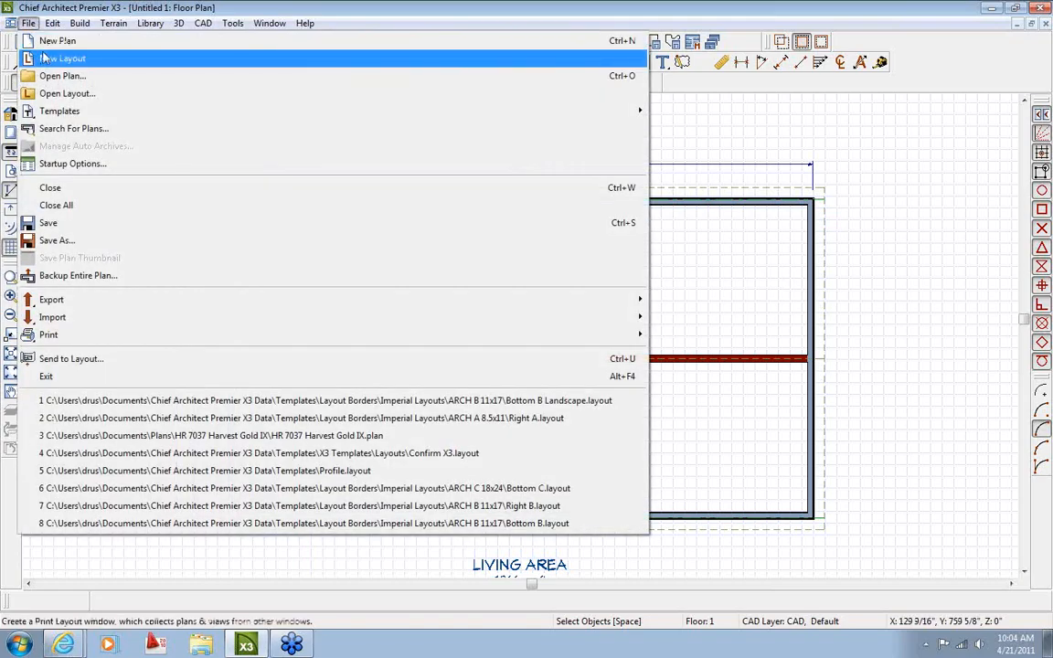
{"action": "left_click", "coordinate": [57, 58]}
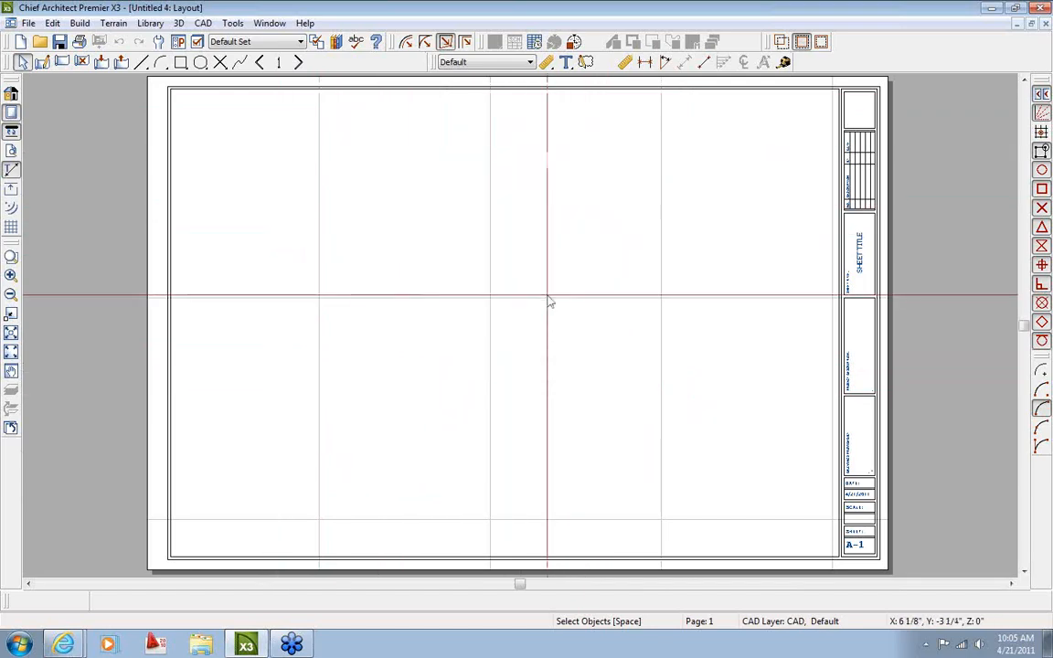
Bring up Page Setup from File > Print and center the dialog over the sheet
{"action": "left_click", "coordinate": [29, 23]}
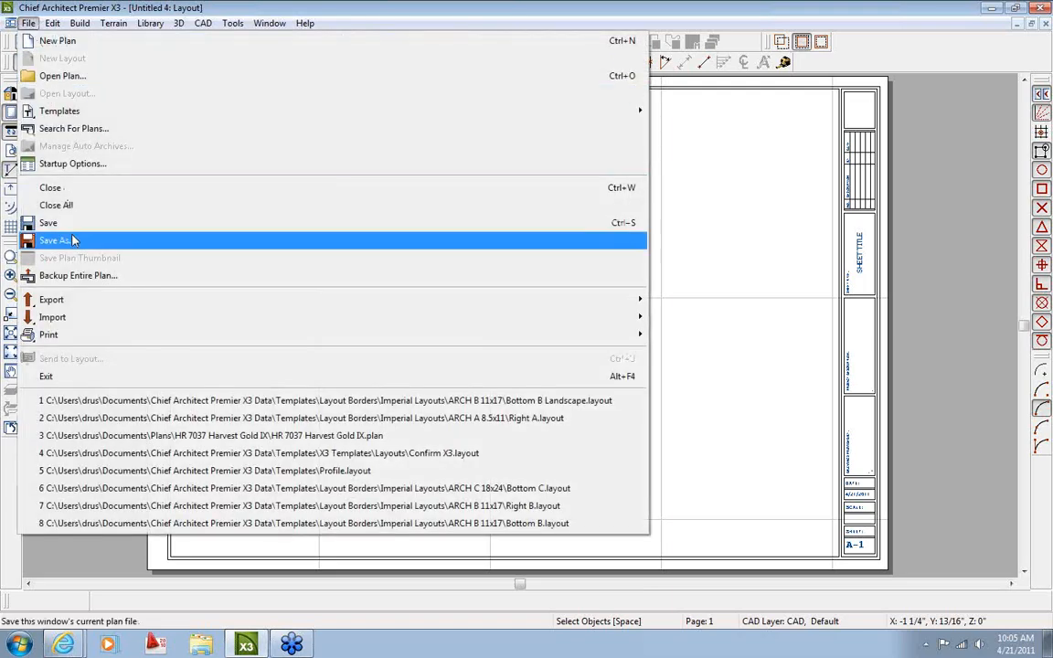
{"action": "mouse_move", "coordinate": [83, 340]}
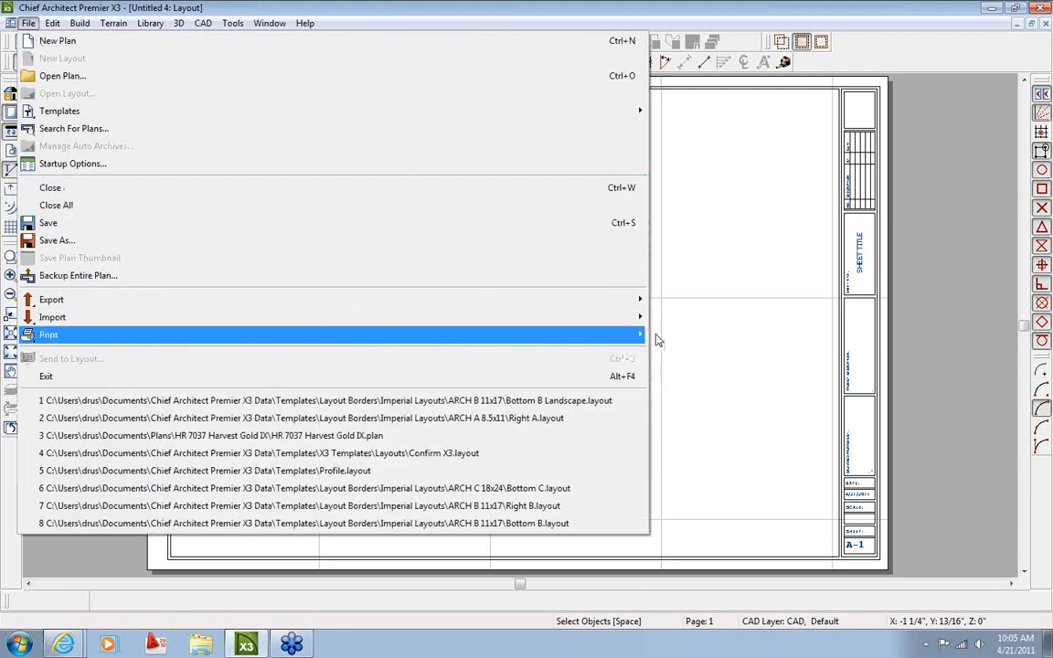
{"action": "left_click", "coordinate": [686, 343]}
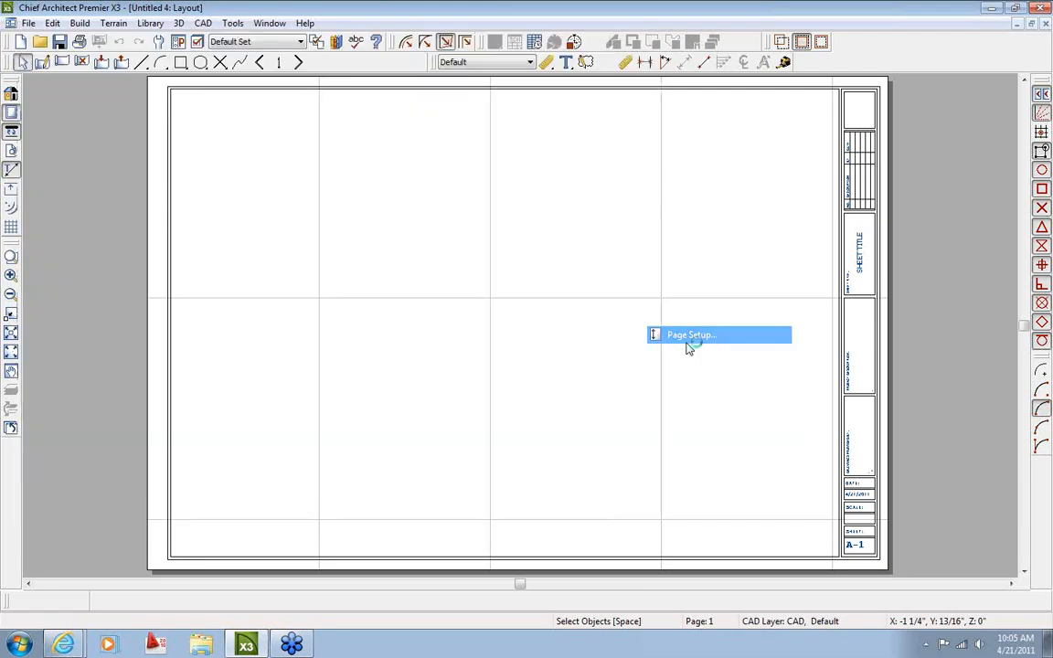
{"action": "left_click_drag", "start_coordinate": [338, 85], "coordinate": [621, 154]}
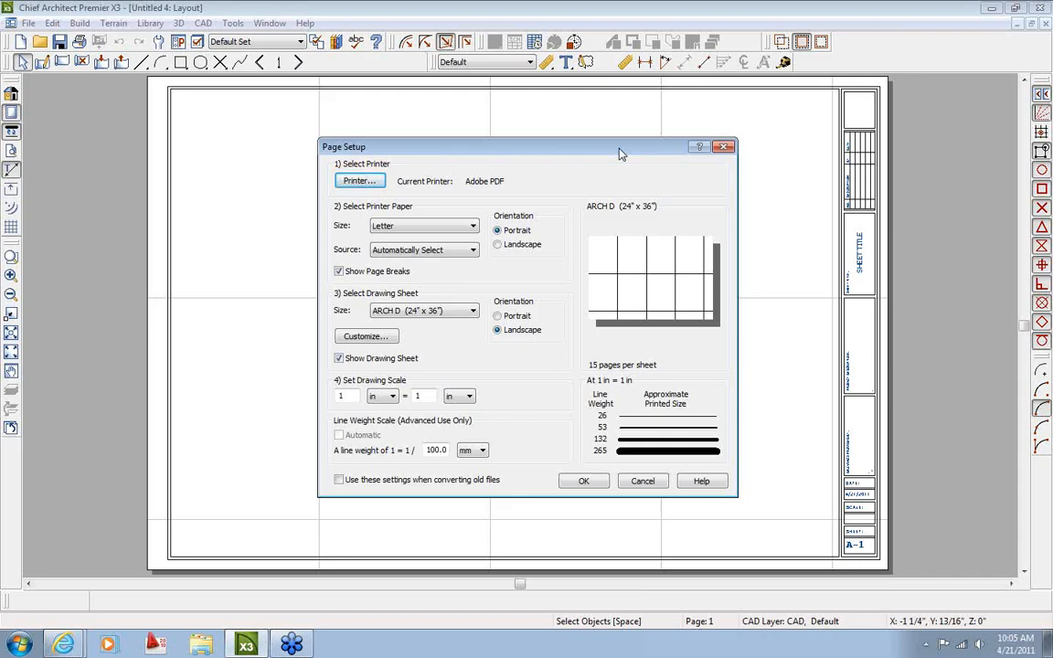
Try the Xerox WorkCentre 5225 PCL6 printer and browse its paper sizes, keeping Letter
{"action": "left_click", "coordinate": [356, 181]}
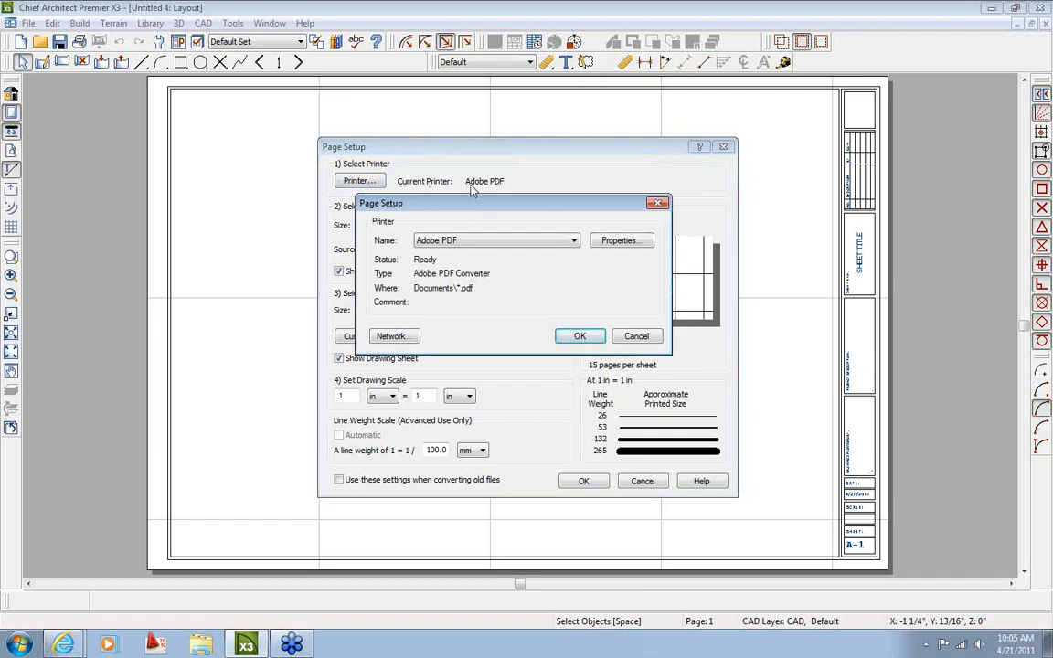
{"action": "left_click", "coordinate": [481, 241]}
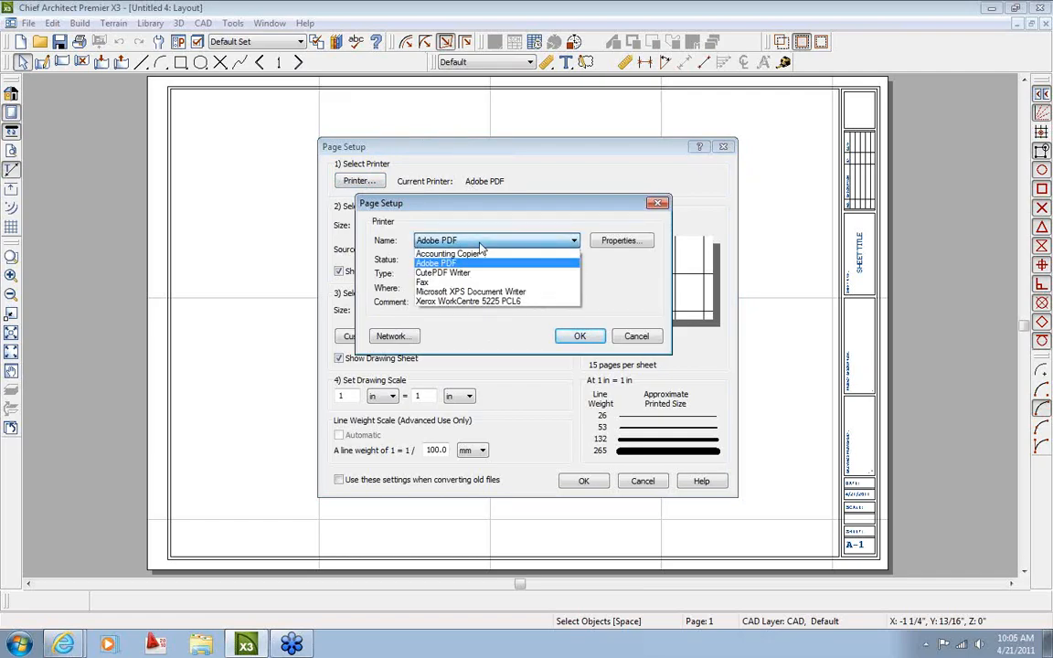
{"action": "left_click", "coordinate": [472, 303]}
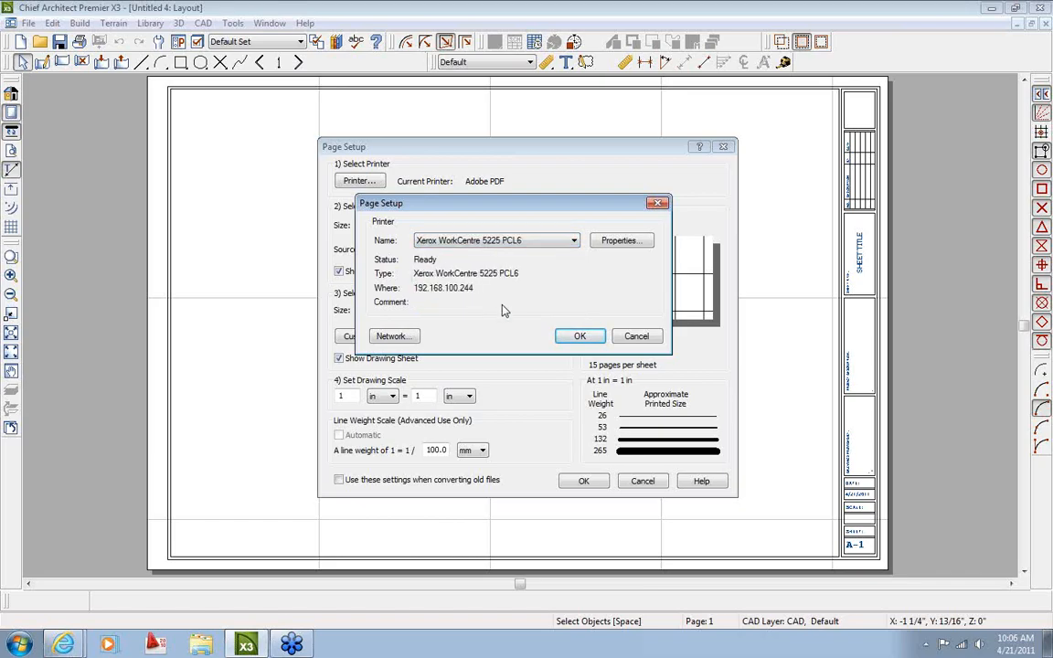
{"action": "left_click", "coordinate": [579, 336]}
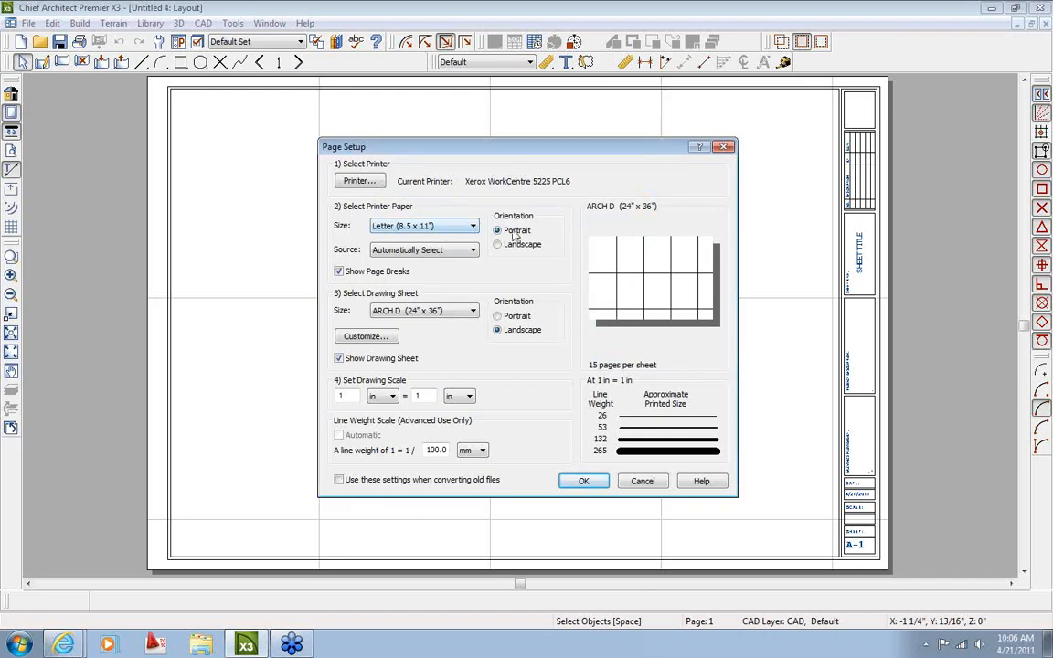
{"action": "left_click", "coordinate": [422, 225]}
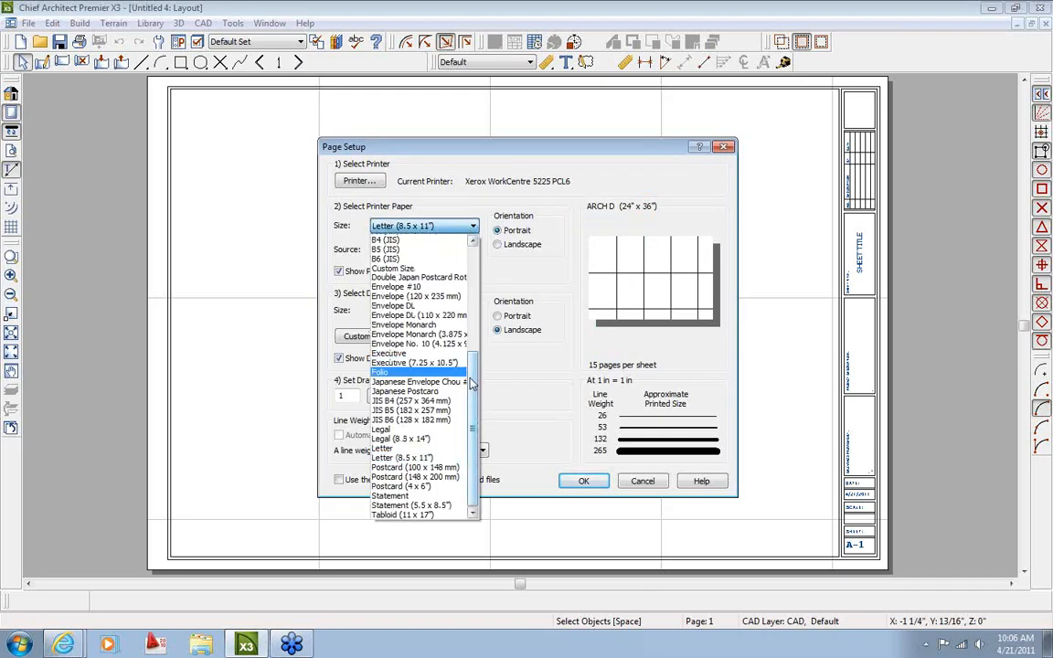
{"action": "scroll", "coordinate": [403, 375], "scroll_direction": "up", "scroll_amount": 7}
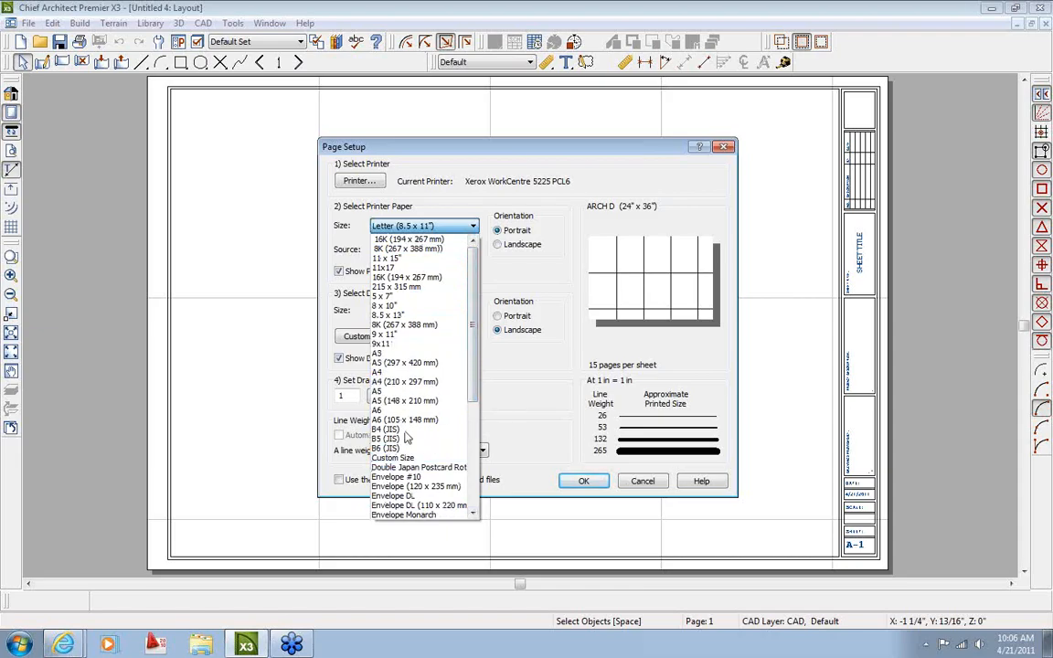
{"action": "scroll", "coordinate": [466, 466], "scroll_direction": "down", "scroll_amount": 7}
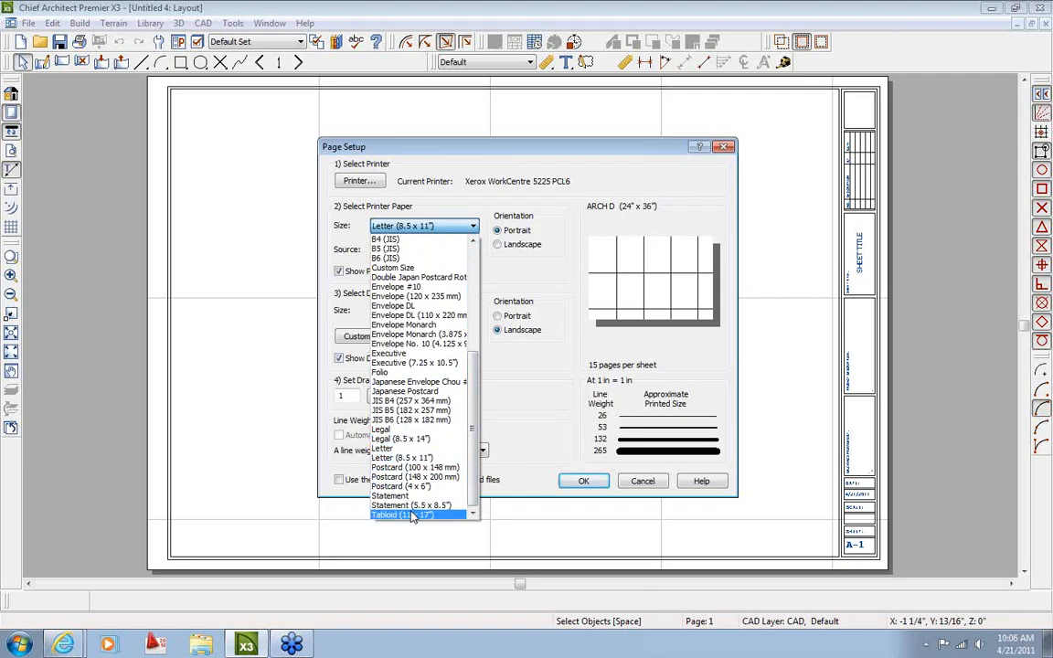
{"action": "left_click", "coordinate": [402, 457]}
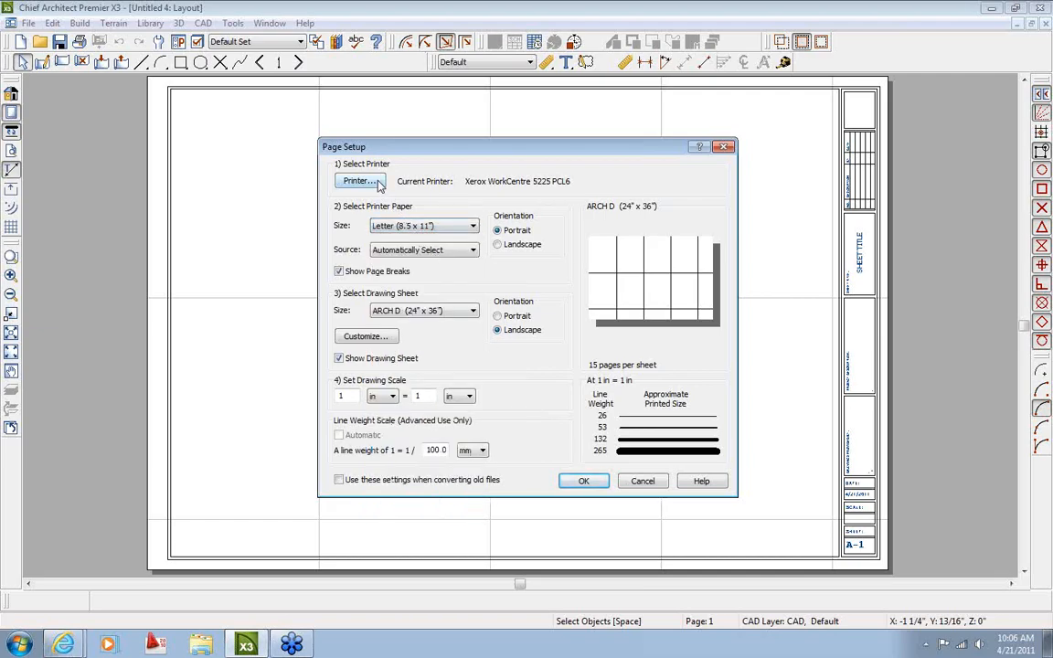
Switch the printer back to Adobe PDF, leaving the paper size at Letter
{"action": "left_click", "coordinate": [379, 182]}
{"action": "left_click", "coordinate": [448, 241]}
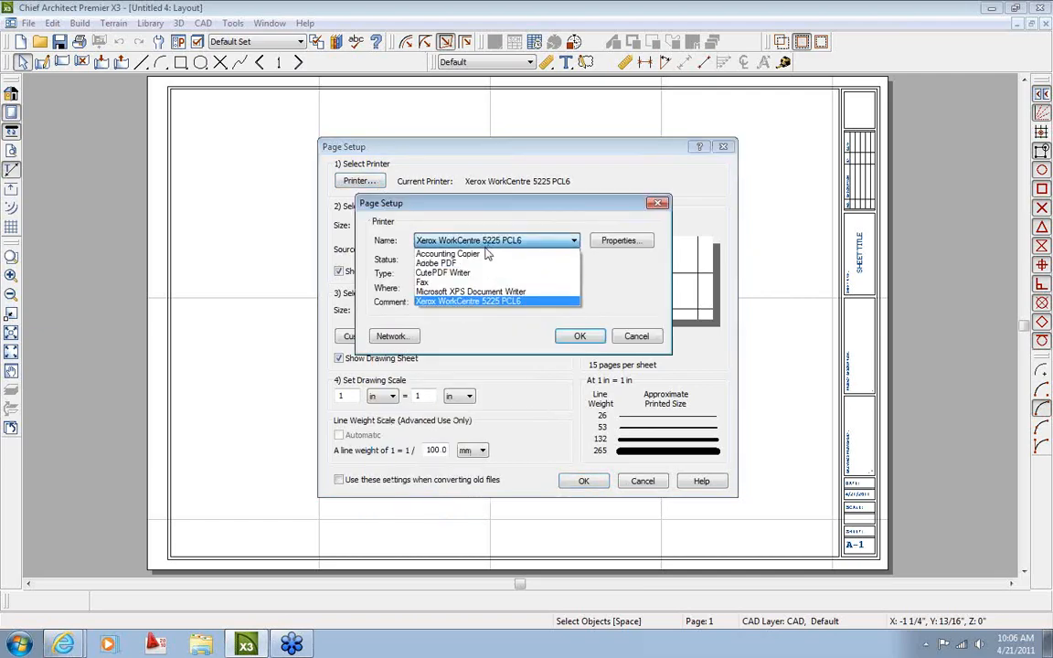
{"action": "left_click", "coordinate": [452, 259]}
{"action": "left_click", "coordinate": [577, 335]}
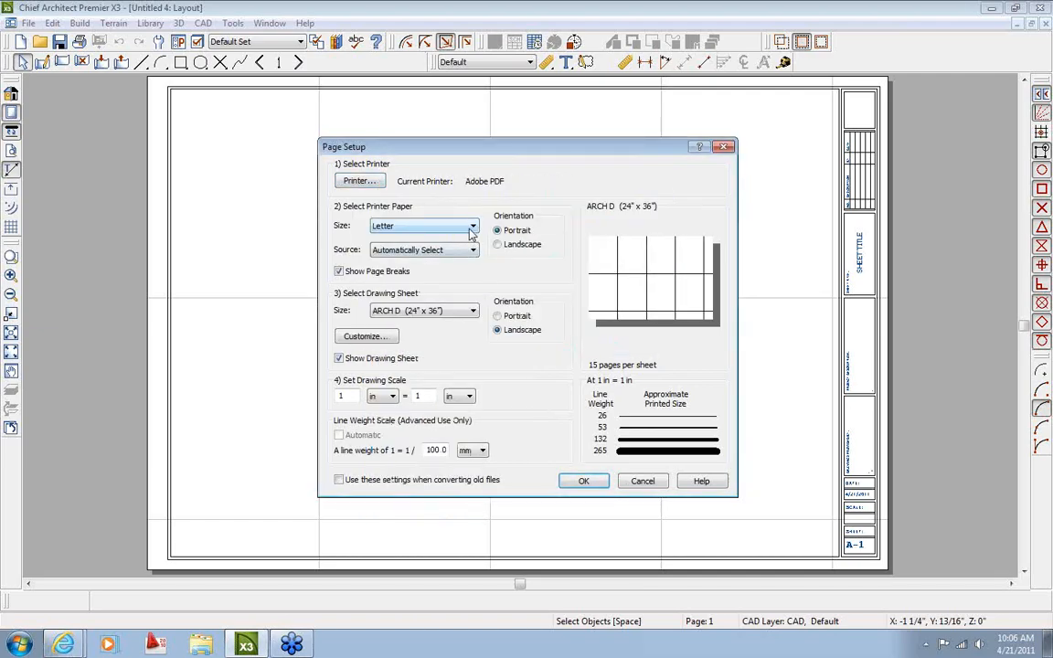
{"action": "left_click", "coordinate": [473, 227]}
{"action": "left_click_drag", "start_coordinate": [472, 364], "coordinate": [472, 293]}
{"action": "left_click", "coordinate": [441, 196]}
Dismiss the printer choice with Adobe PDF kept and cancel Page Setup without changes
{"action": "left_click", "coordinate": [360, 181]}
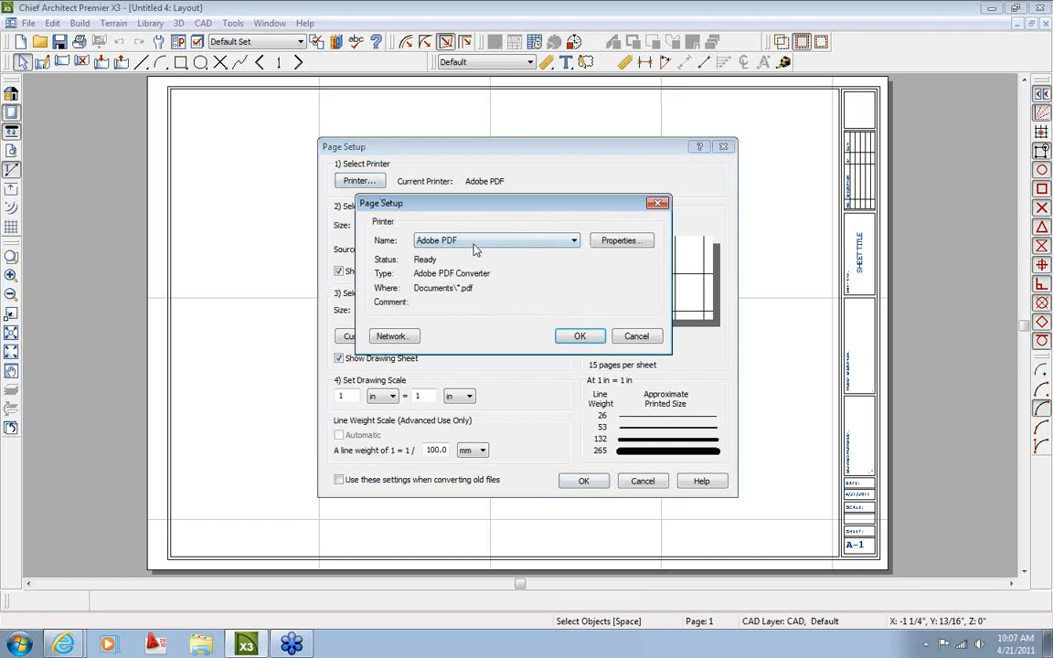
{"action": "left_click", "coordinate": [475, 242]}
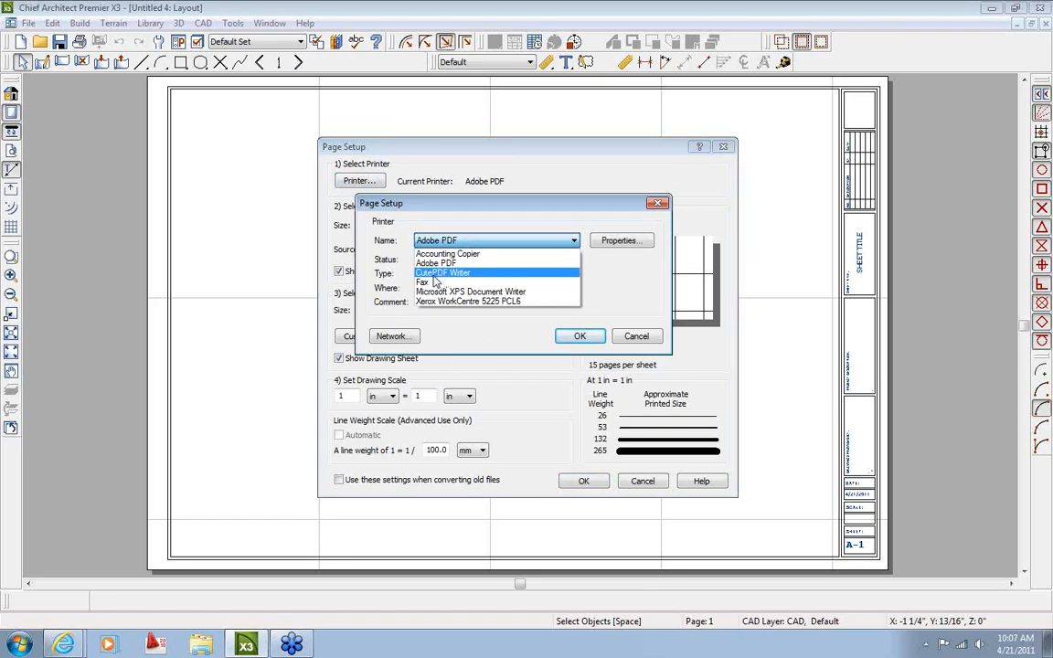
{"action": "left_click", "coordinate": [635, 337]}
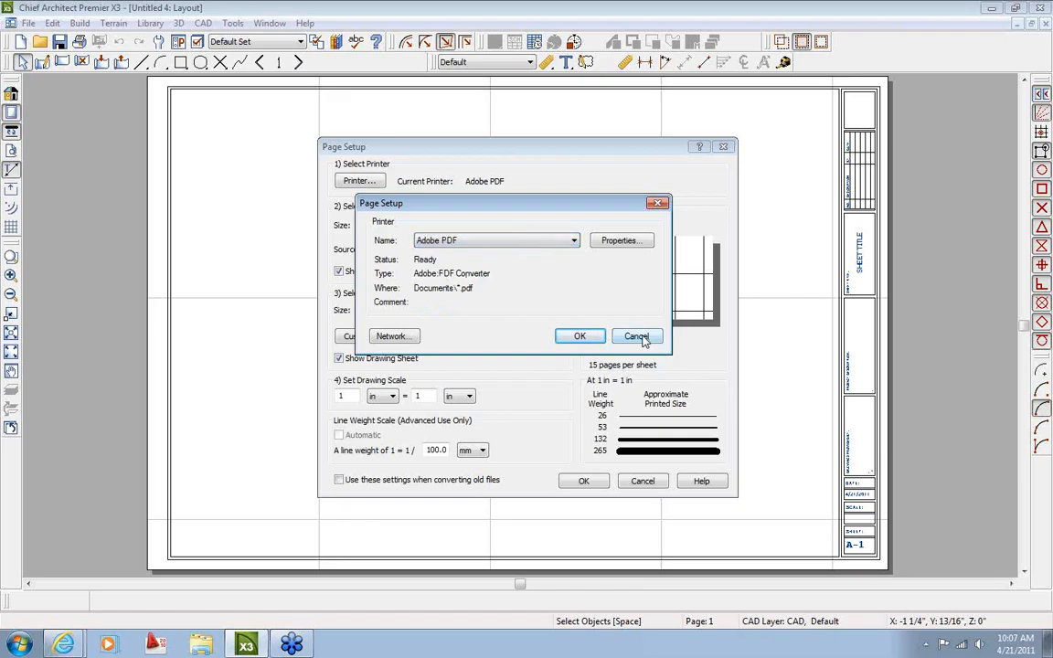
{"action": "left_click", "coordinate": [636, 336]}
{"action": "left_click", "coordinate": [643, 482]}
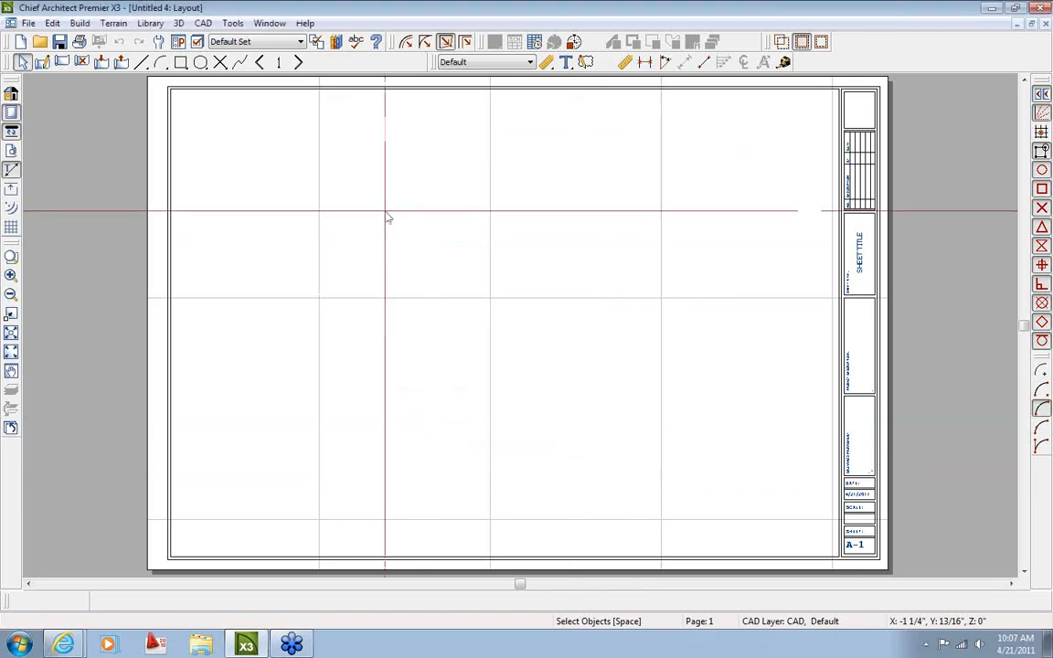
View the PDF printer driver download page from Help, then return to the Untitled 4 layout
{"action": "left_click", "coordinate": [306, 24]}
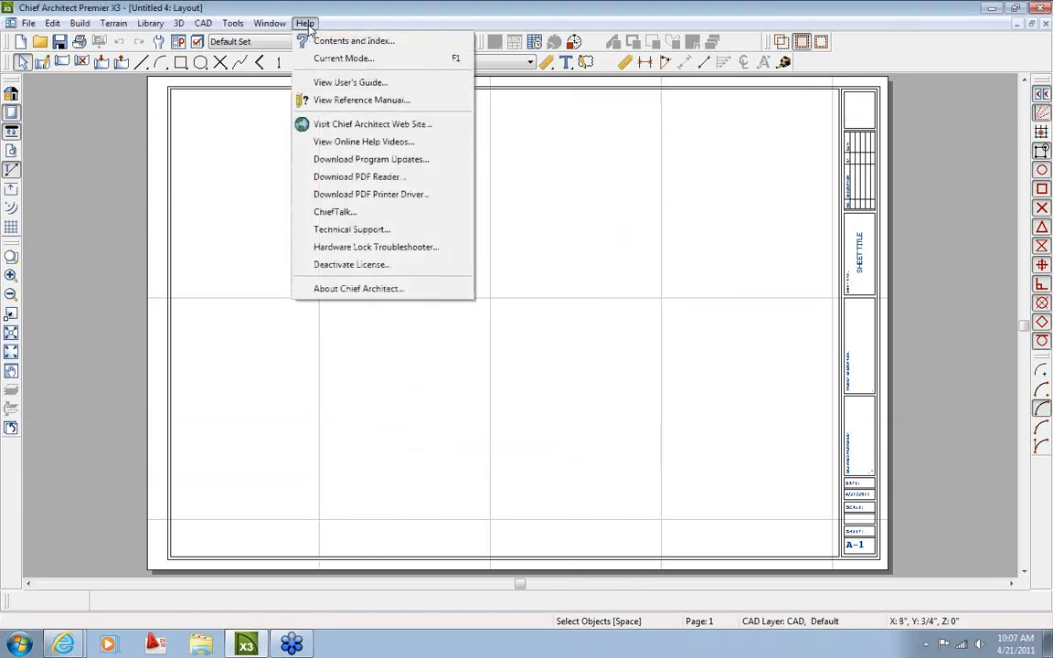
{"action": "left_click", "coordinate": [365, 194]}
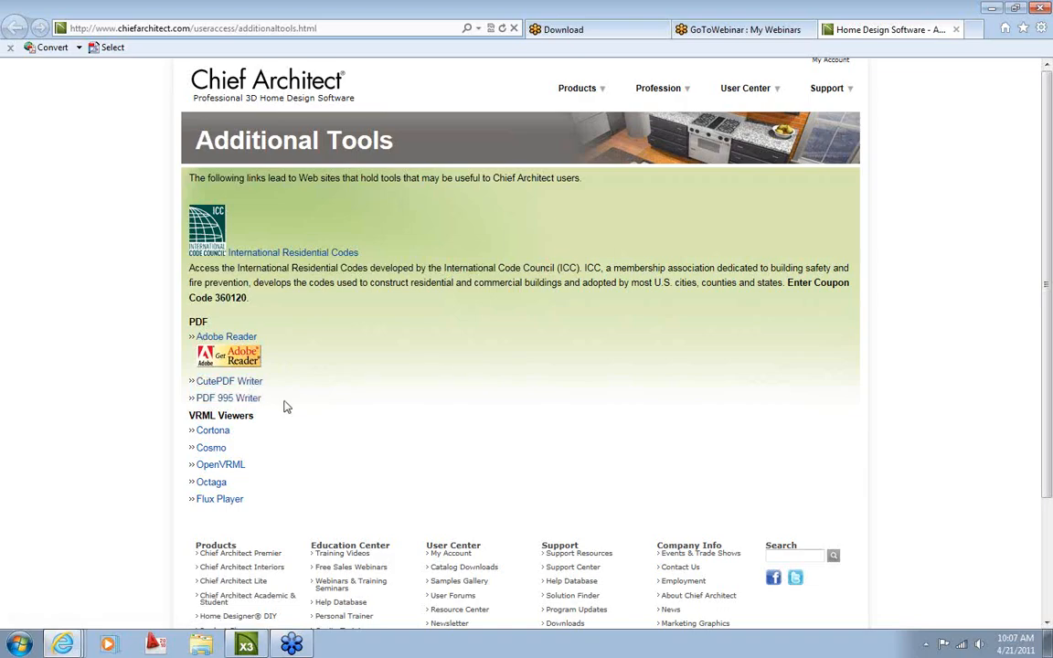
{"action": "left_click", "coordinate": [249, 645]}
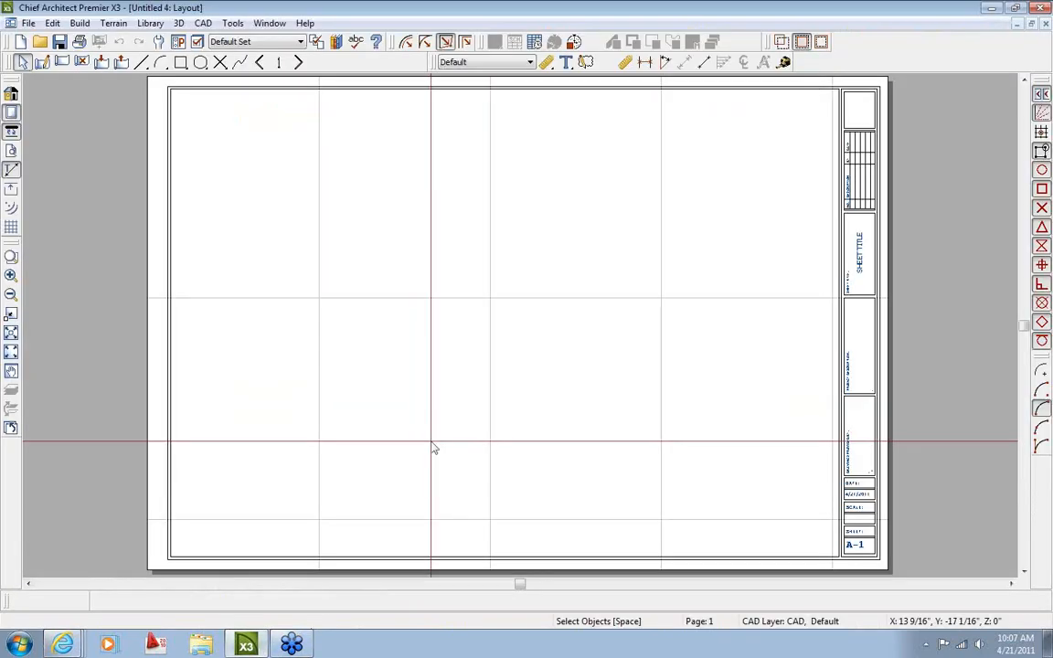
{"action": "left_click", "coordinate": [28, 23]}
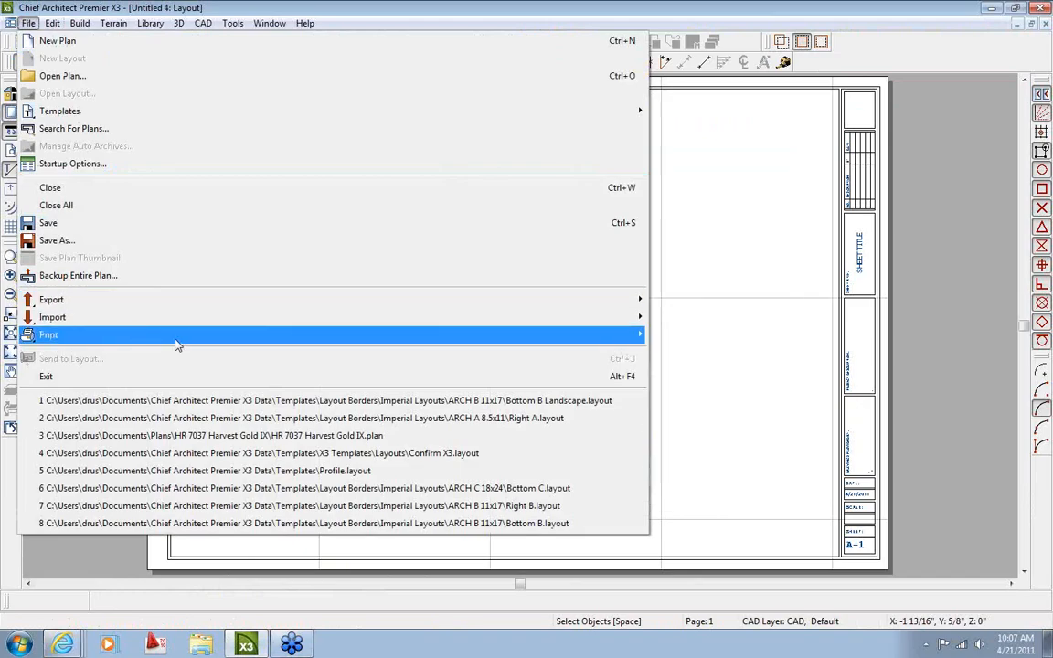
{"action": "mouse_move", "coordinate": [179, 346]}
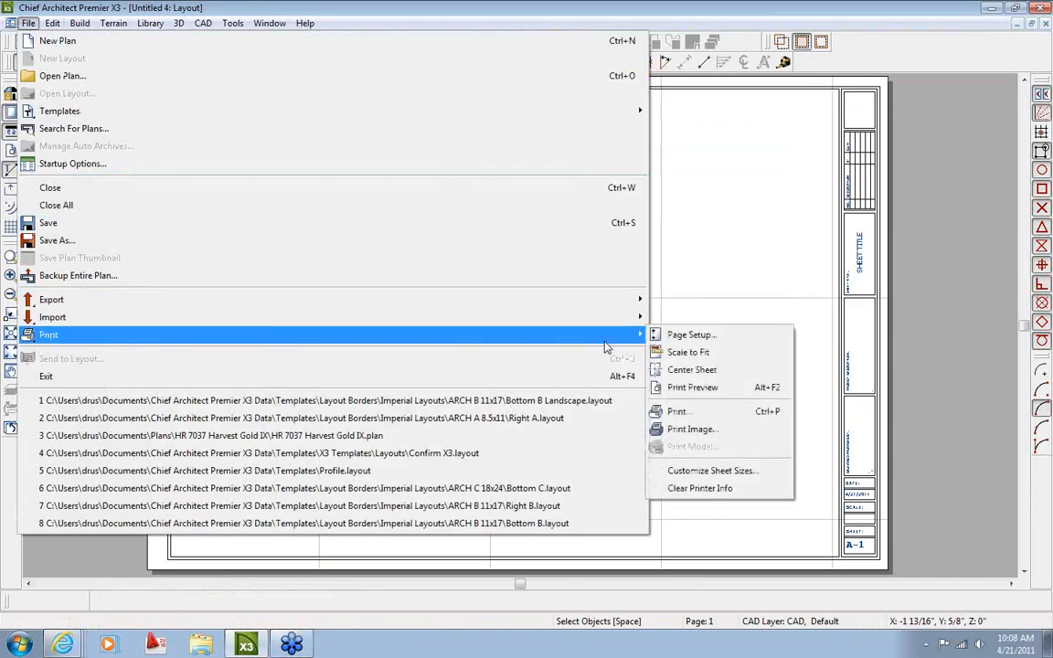
{"action": "left_click", "coordinate": [677, 339]}
{"action": "left_click", "coordinate": [90, 112]}
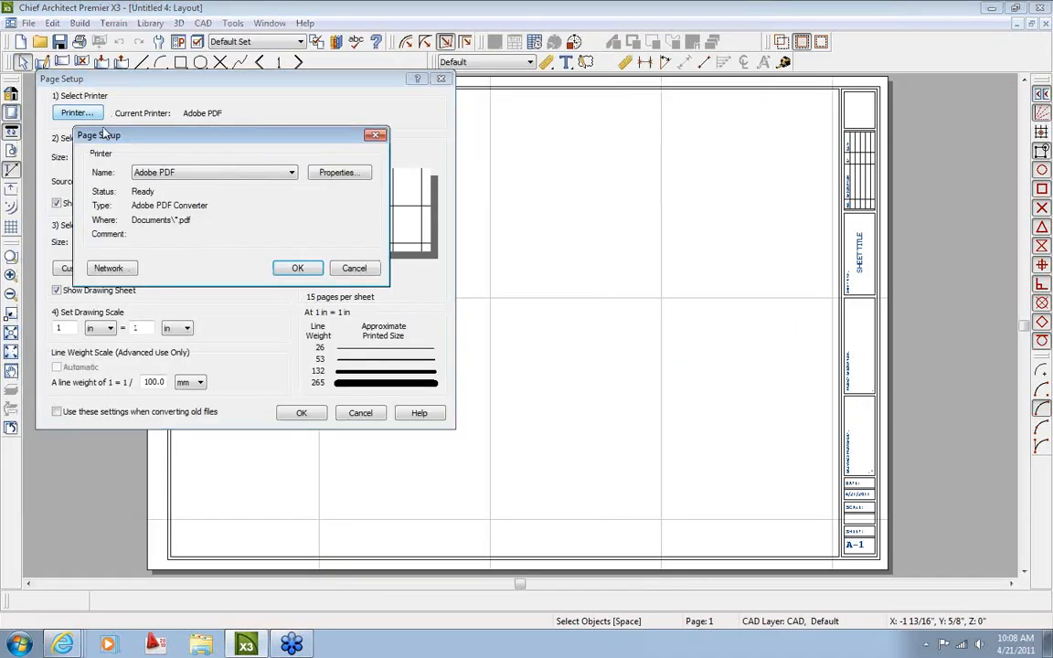
{"action": "left_click", "coordinate": [176, 175]}
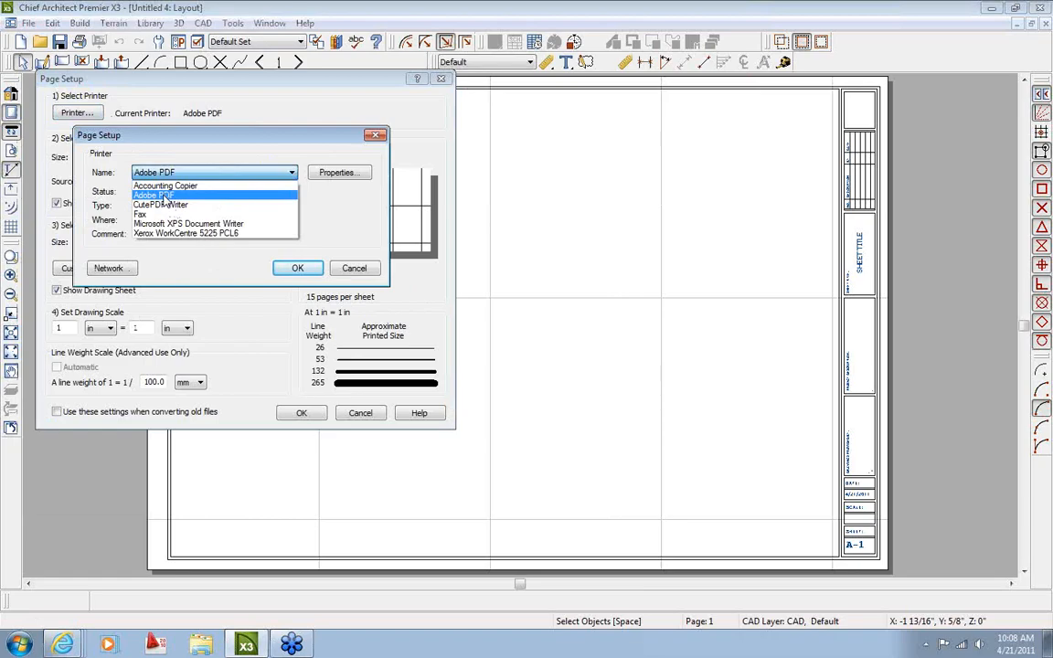
{"action": "left_click", "coordinate": [160, 196]}
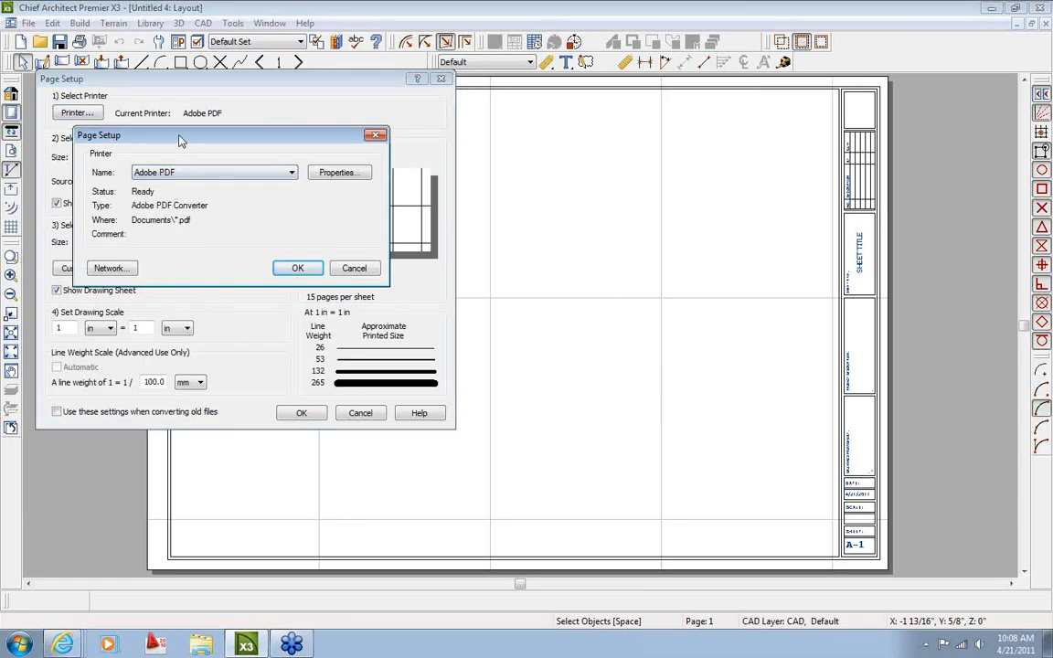
{"action": "left_click", "coordinate": [295, 267]}
{"action": "left_click_drag", "start_coordinate": [273, 79], "coordinate": [436, 106]}
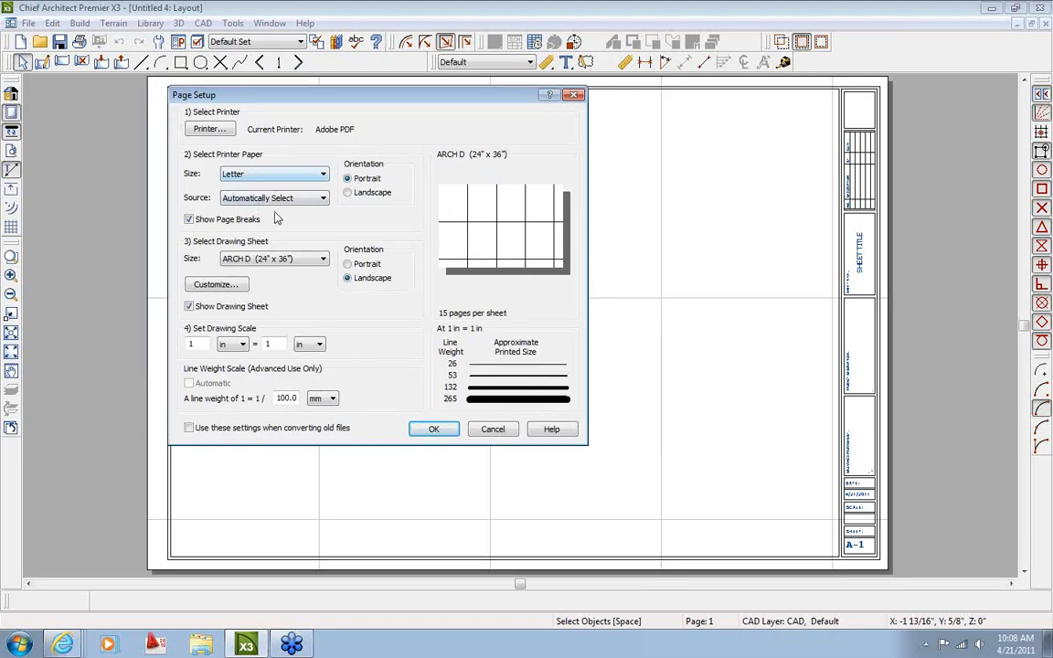
{"action": "left_click", "coordinate": [285, 178]}
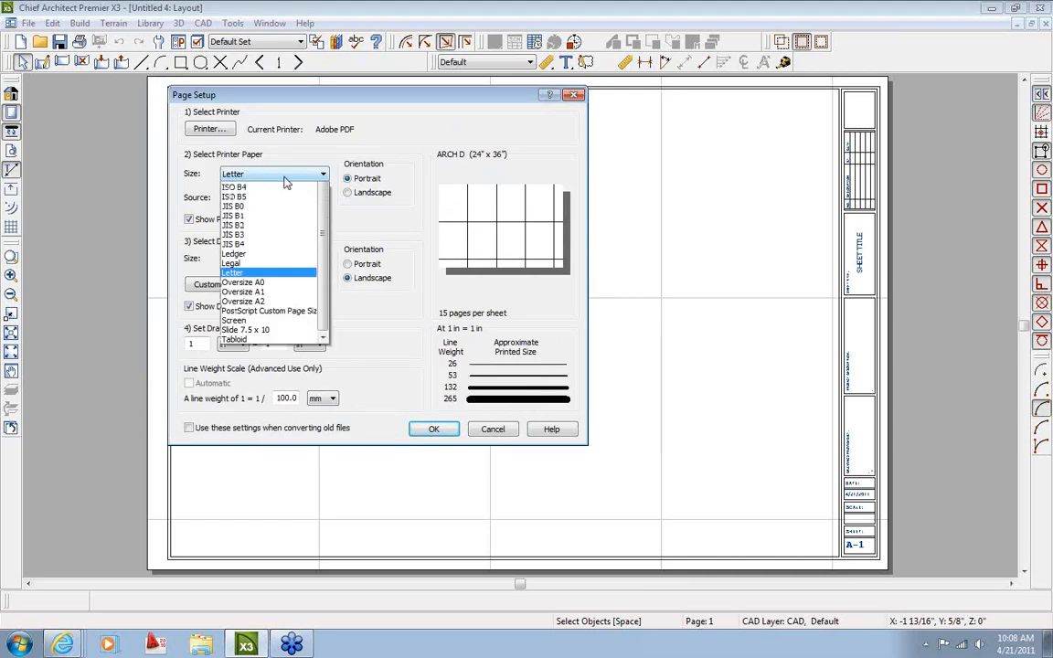
{"action": "left_click", "coordinate": [247, 463]}
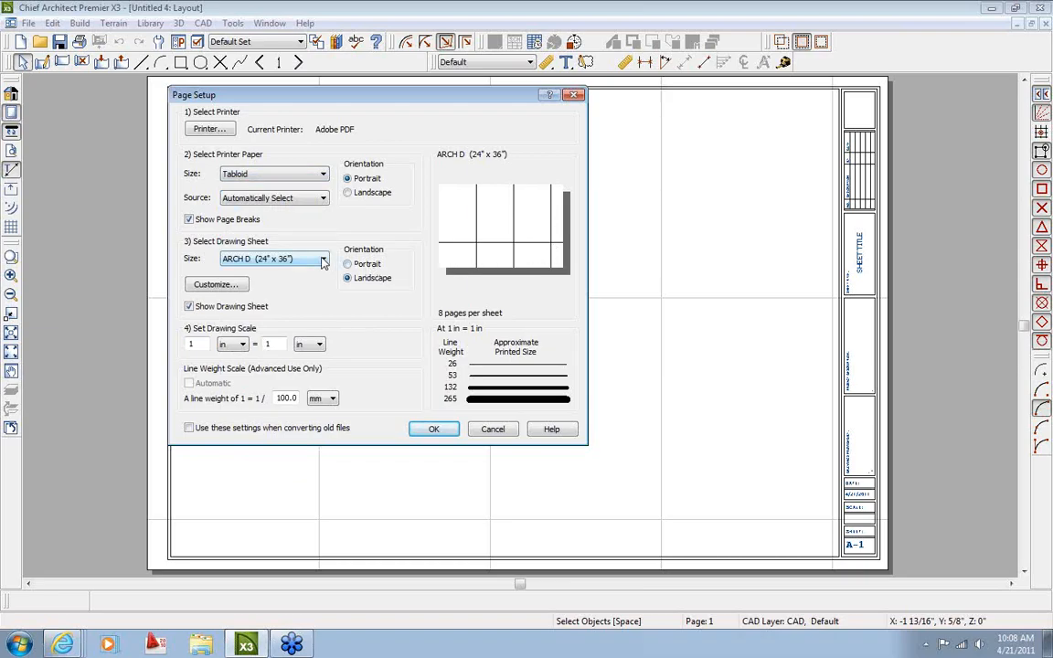
{"action": "left_click", "coordinate": [486, 430]}
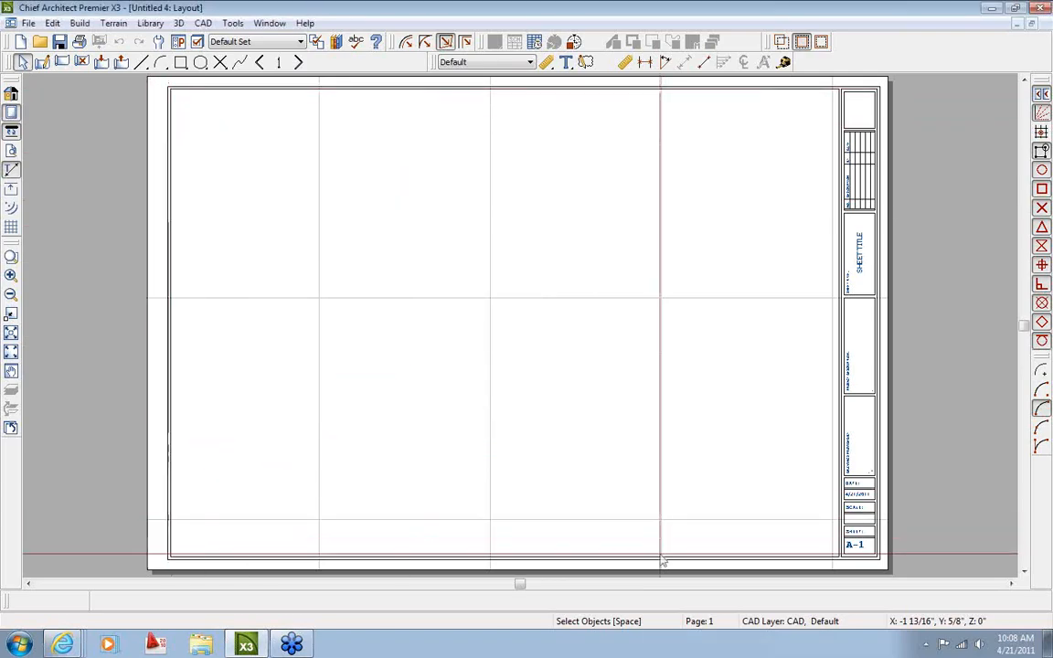
Hide and then restore the paper display around the layout sheet
{"action": "scroll", "coordinate": [457, 347], "scroll_direction": "down", "scroll_amount": 1}
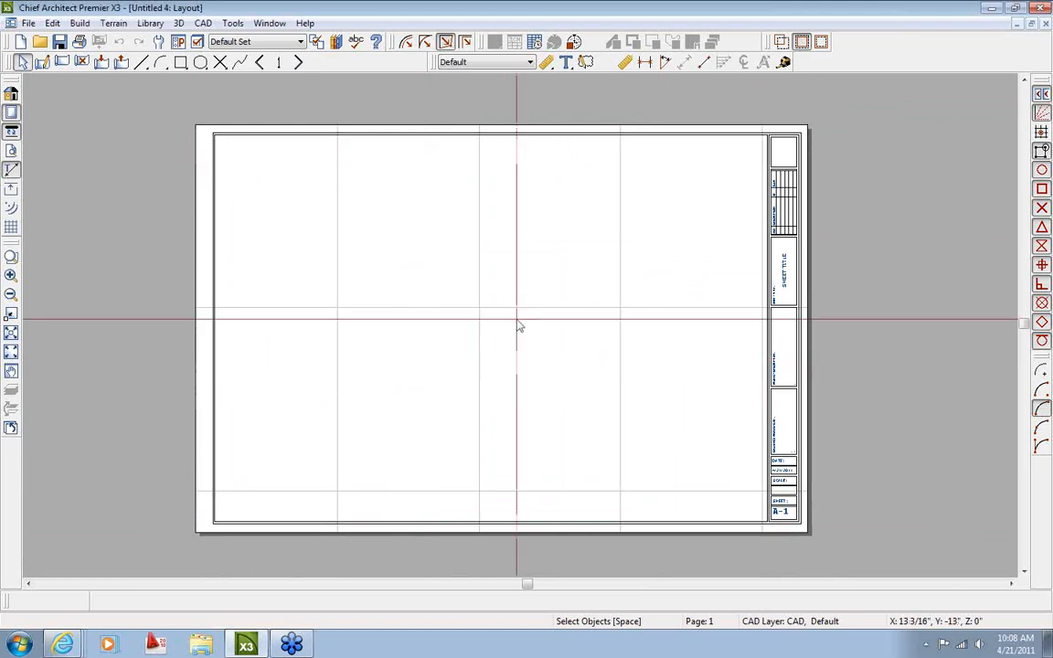
{"action": "left_click", "coordinate": [11, 111]}
{"action": "scroll", "coordinate": [556, 387], "scroll_direction": "down", "scroll_amount": 1}
{"action": "scroll", "coordinate": [558, 389], "scroll_direction": "up", "scroll_amount": 1}
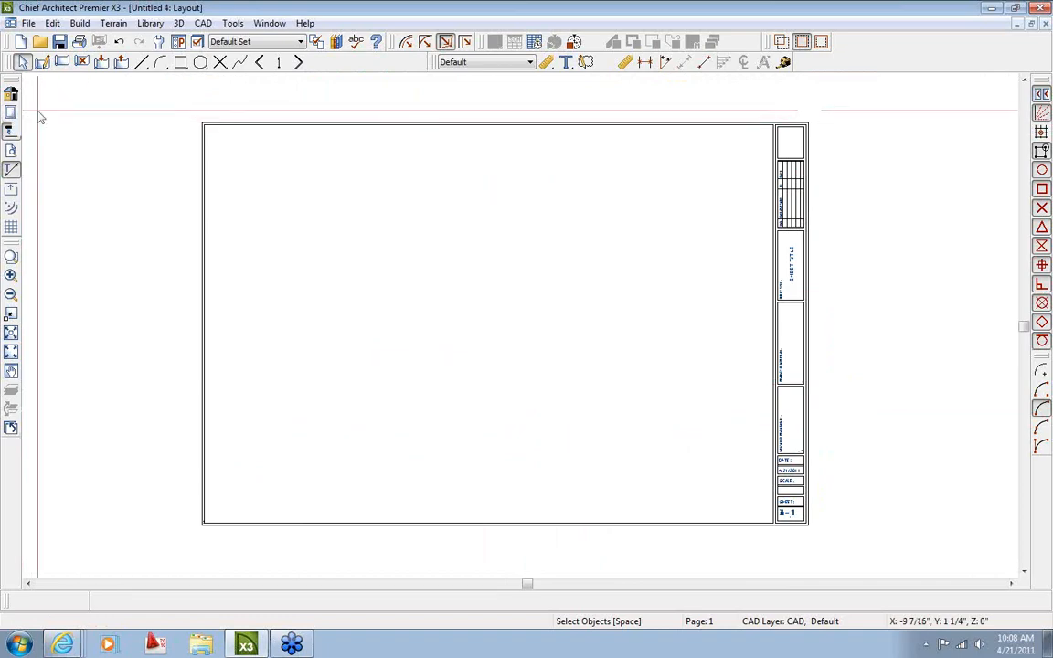
{"action": "left_click", "coordinate": [11, 112]}
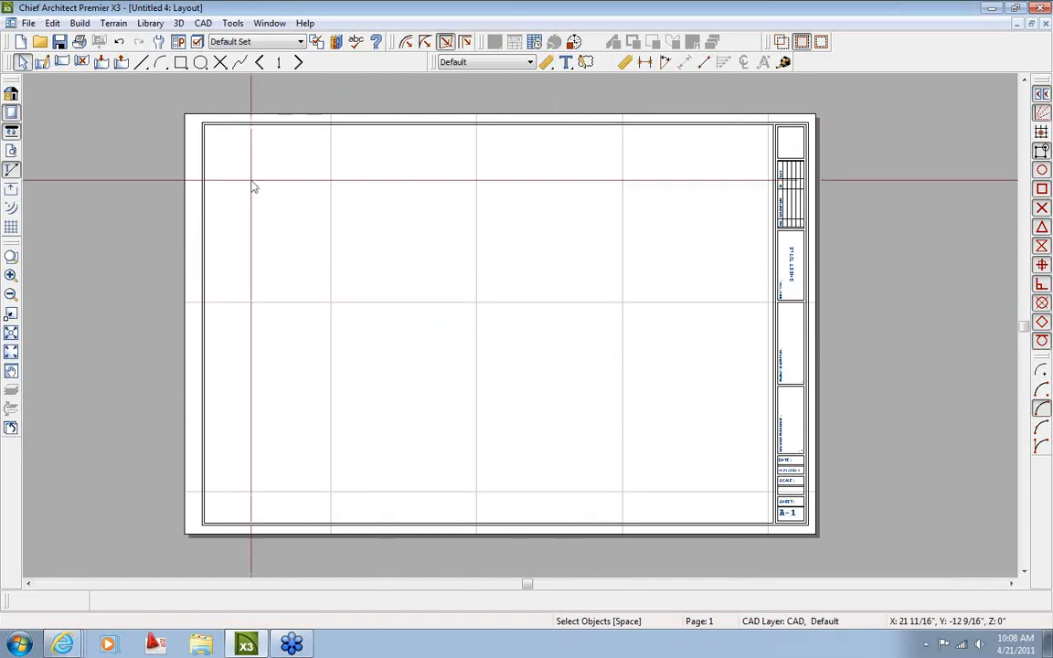
In Page Setup, set Drawing Sheet Size and Printer Paper Size to Tabloid (11" x 17")
{"action": "left_click", "coordinate": [29, 24]}
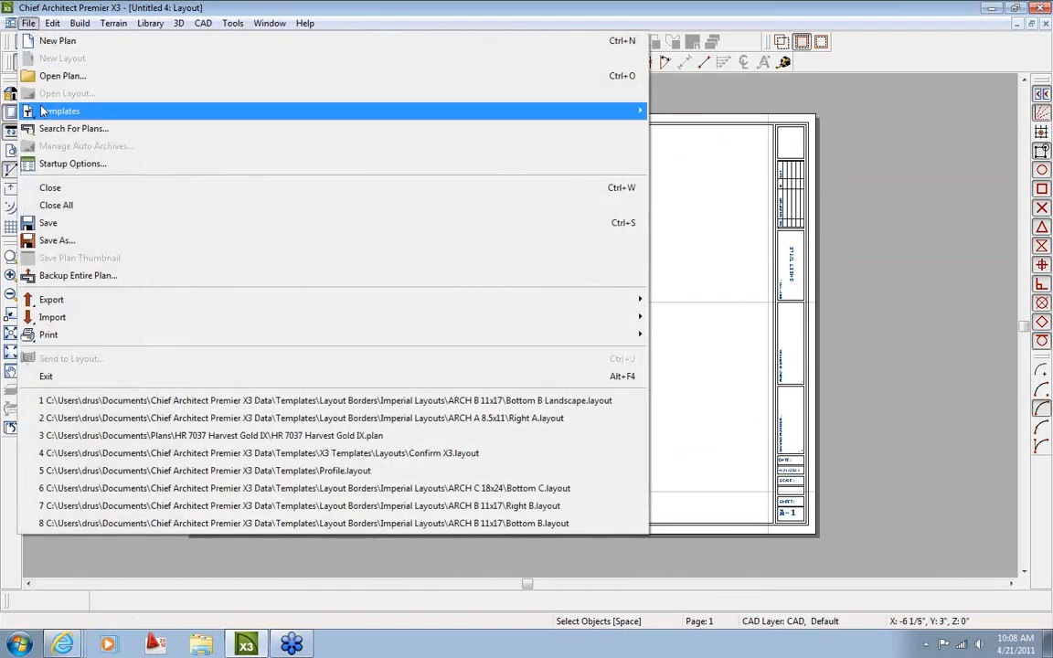
{"action": "mouse_move", "coordinate": [585, 336]}
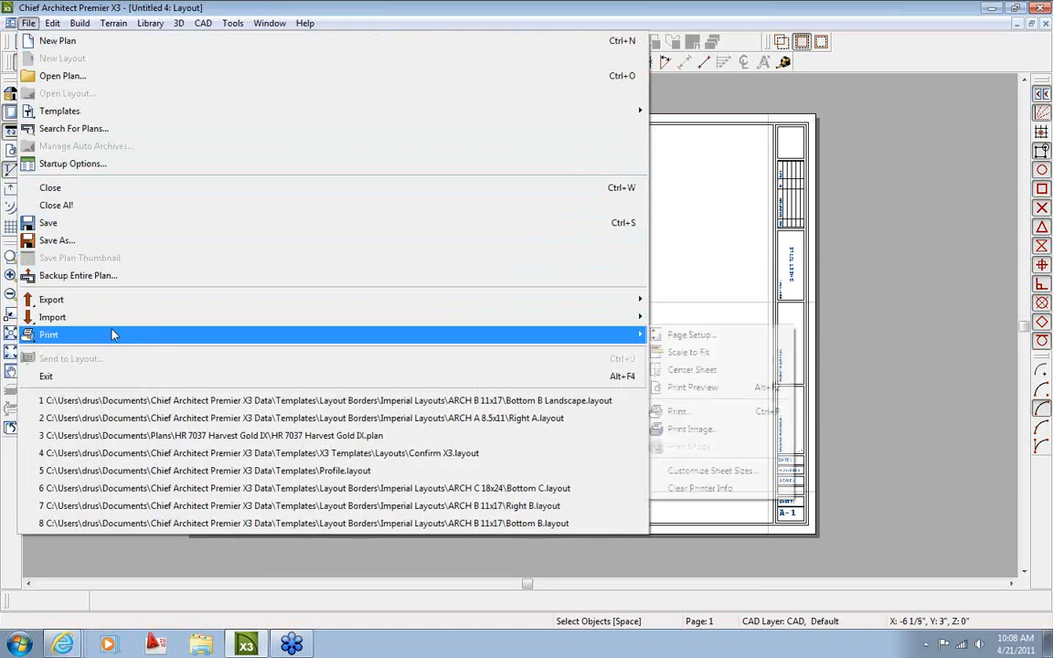
{"action": "left_click", "coordinate": [686, 338]}
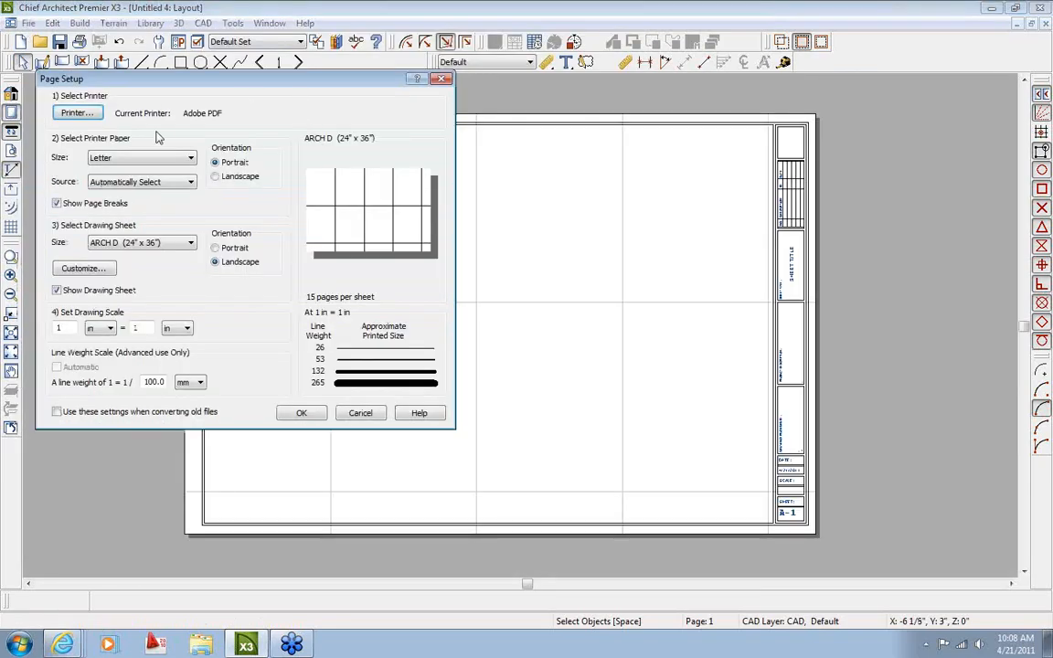
{"action": "left_click", "coordinate": [188, 242]}
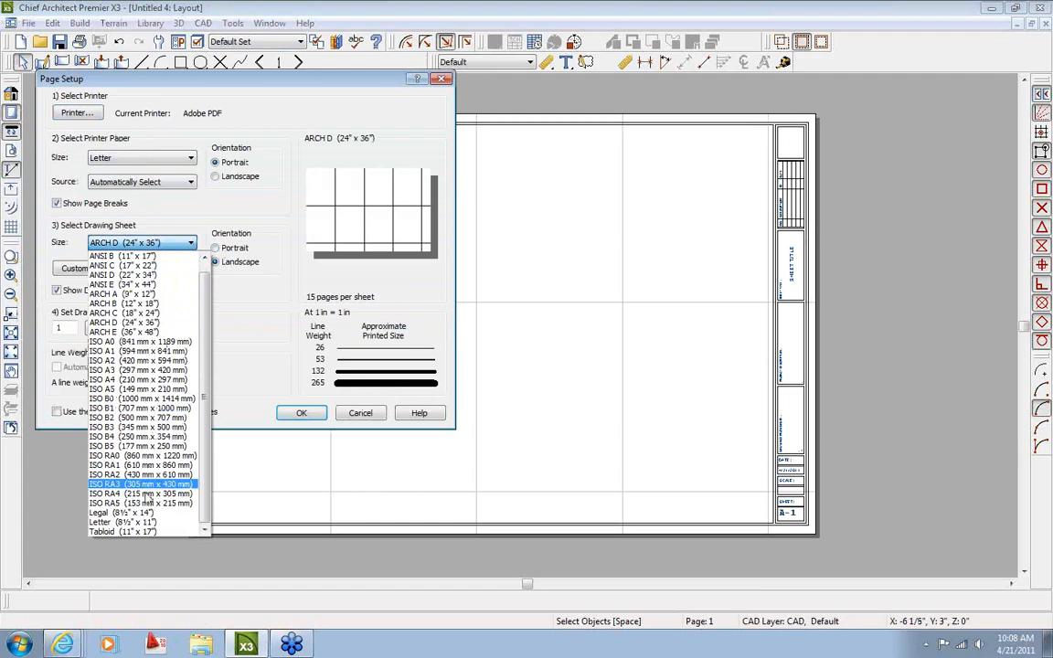
{"action": "left_click", "coordinate": [144, 531]}
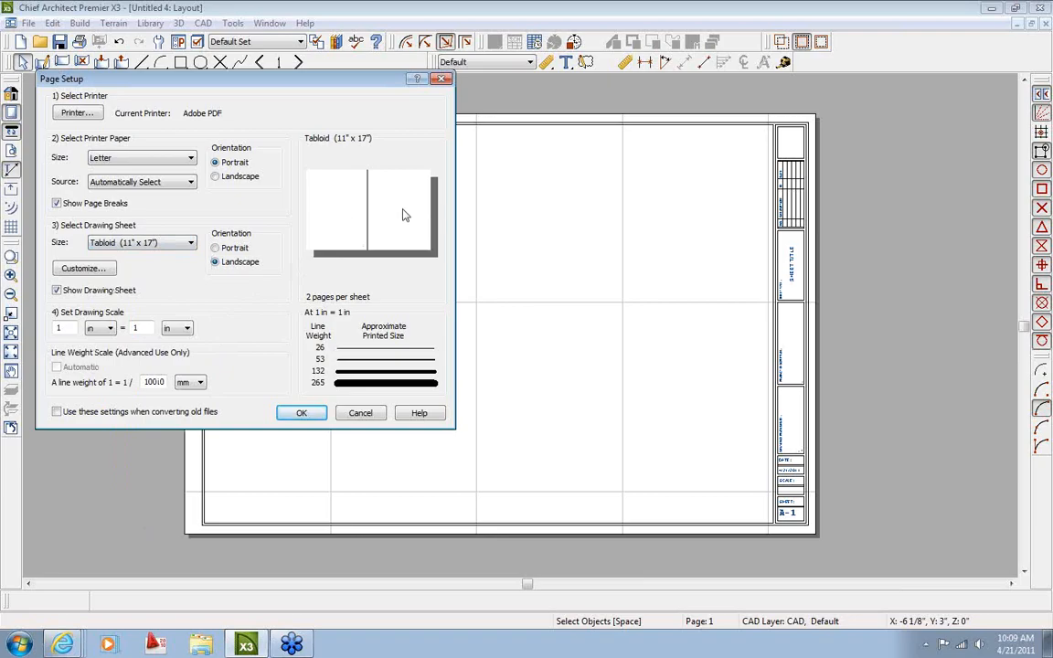
{"action": "left_click", "coordinate": [142, 157]}
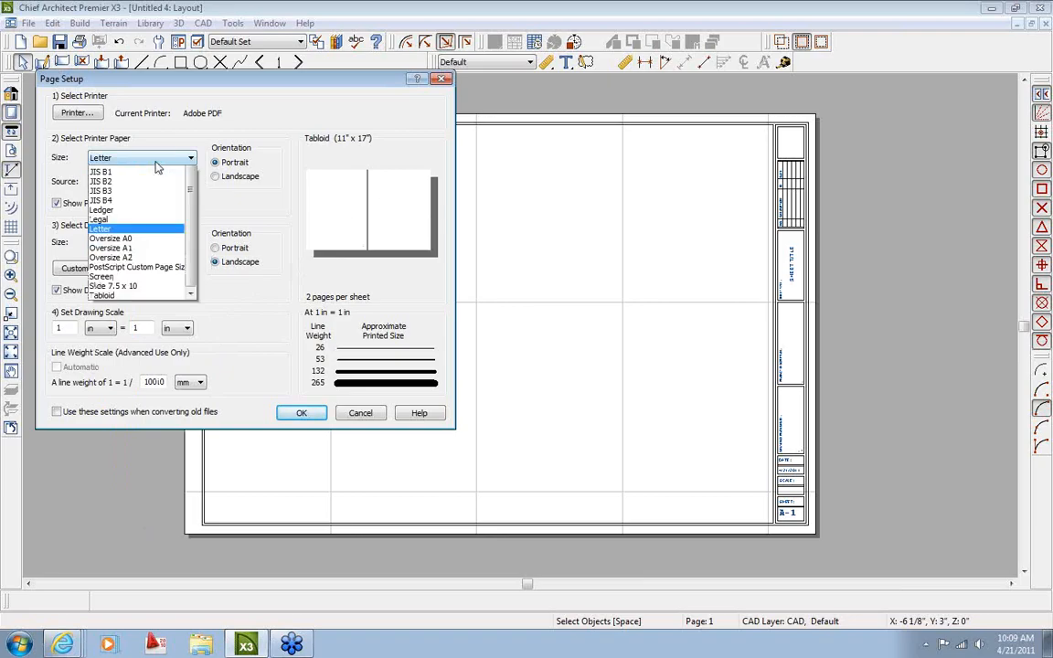
{"action": "left_click", "coordinate": [105, 446]}
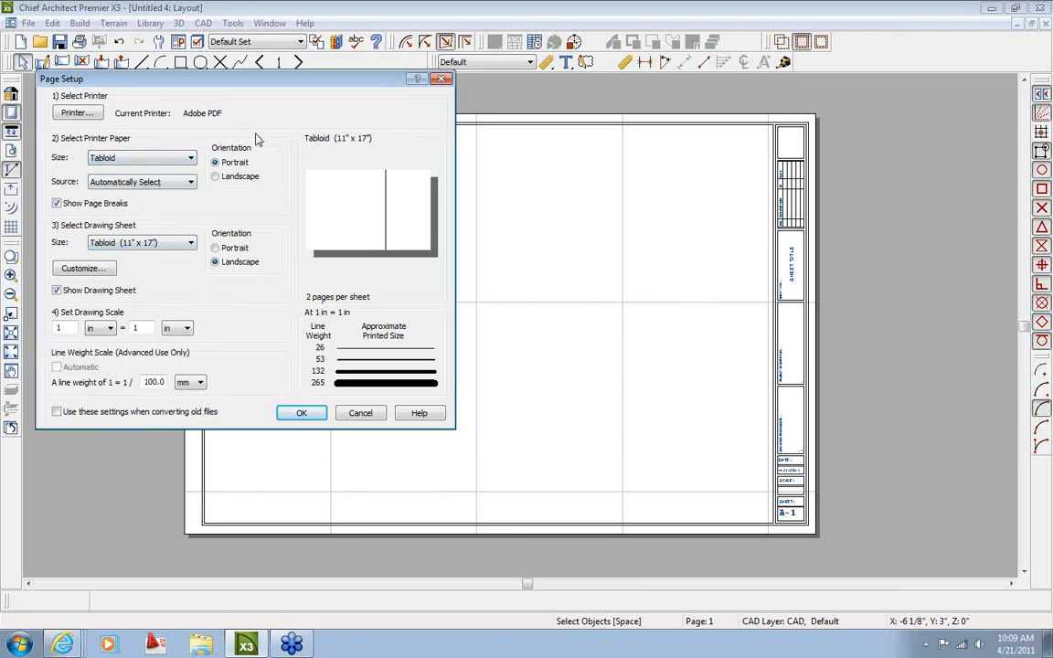
Switch the Tabloid printer paper to landscape and apply, giving 1 page per sheet
{"action": "left_click", "coordinate": [217, 179]}
{"action": "left_click", "coordinate": [296, 412]}
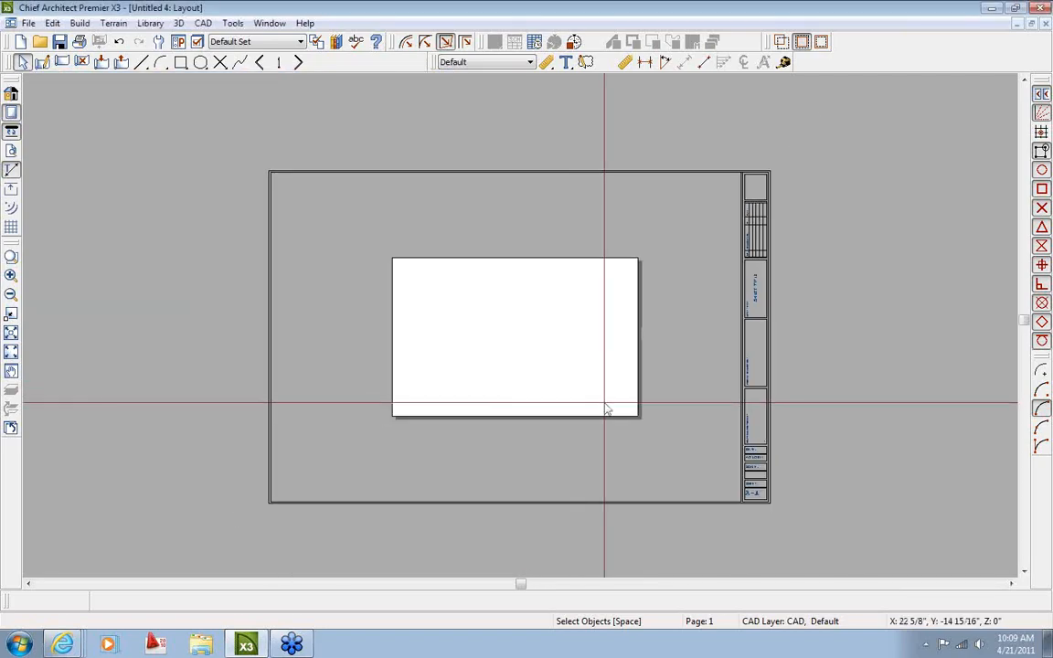
{"action": "middle_click_drag", "start_coordinate": [570, 405], "coordinate": [523, 400]}
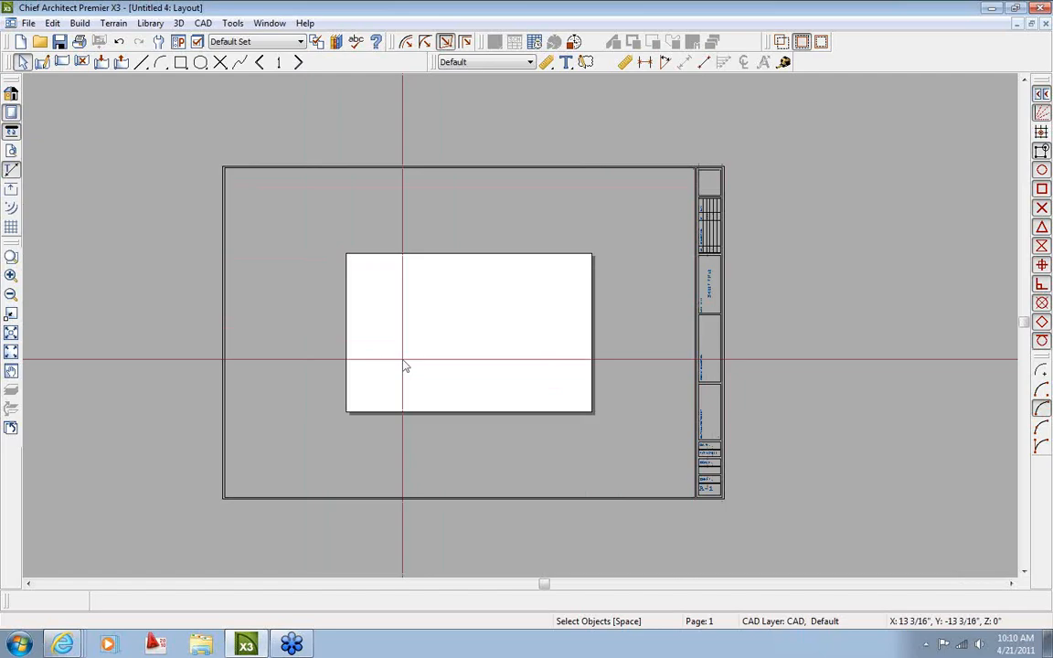
Close the old layout without saving and clear the default Layout Template in Preferences
{"action": "left_click", "coordinate": [1046, 26]}
{"action": "left_click", "coordinate": [559, 370]}
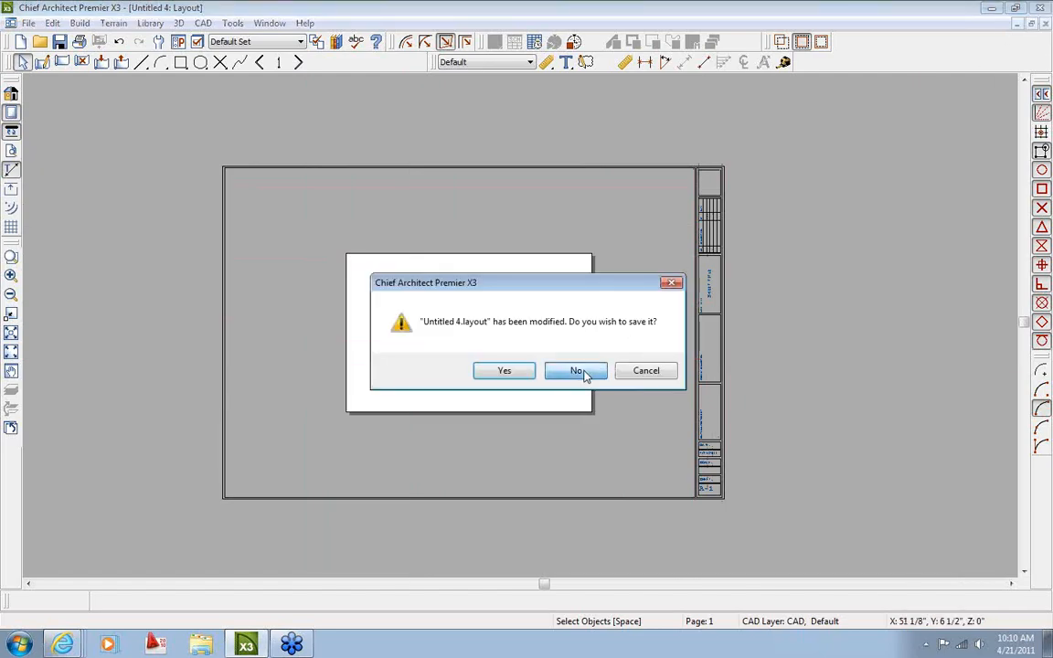
{"action": "left_click", "coordinate": [179, 43]}
{"action": "left_click_drag", "start_coordinate": [462, 182], "coordinate": [665, 195]}
{"action": "key", "text": "Delete"}
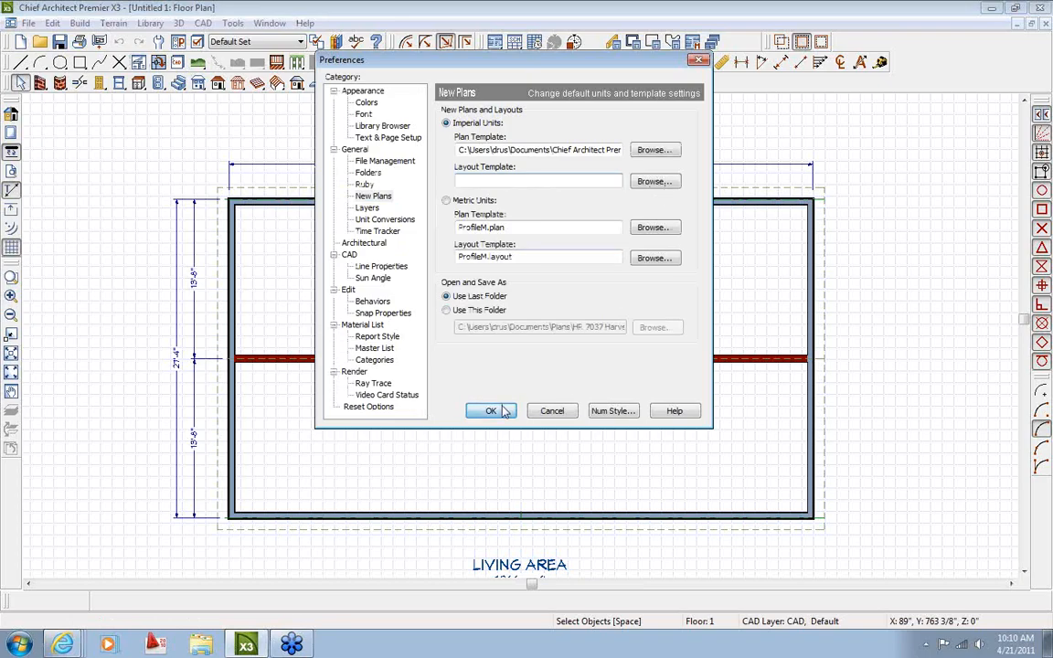
{"action": "left_click", "coordinate": [491, 412]}
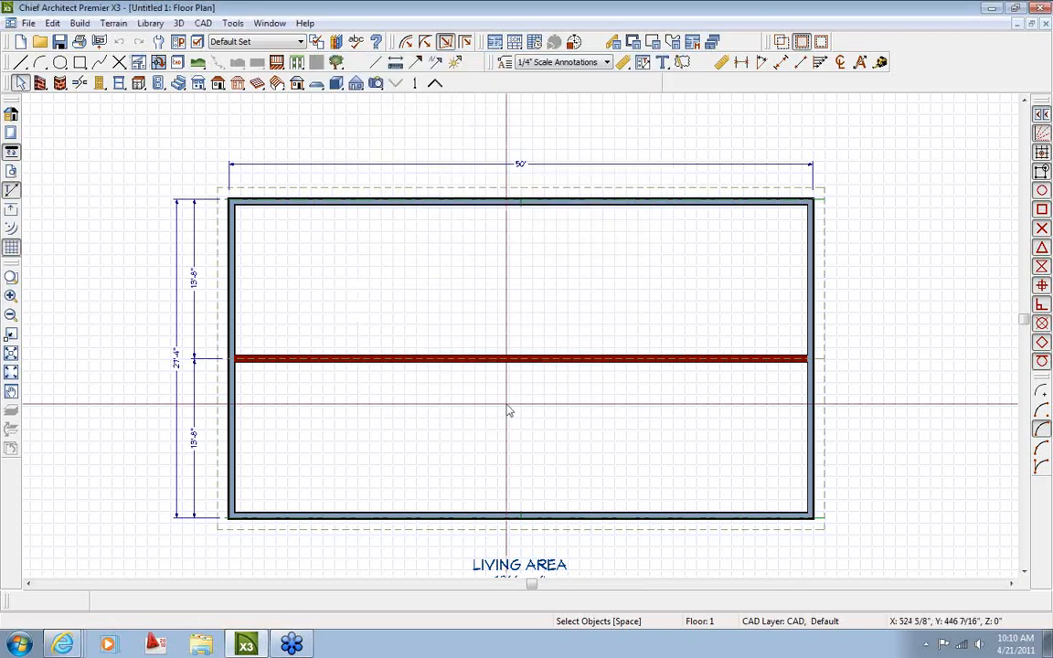
Start a new blank layout from the File menu
{"action": "left_click", "coordinate": [29, 24]}
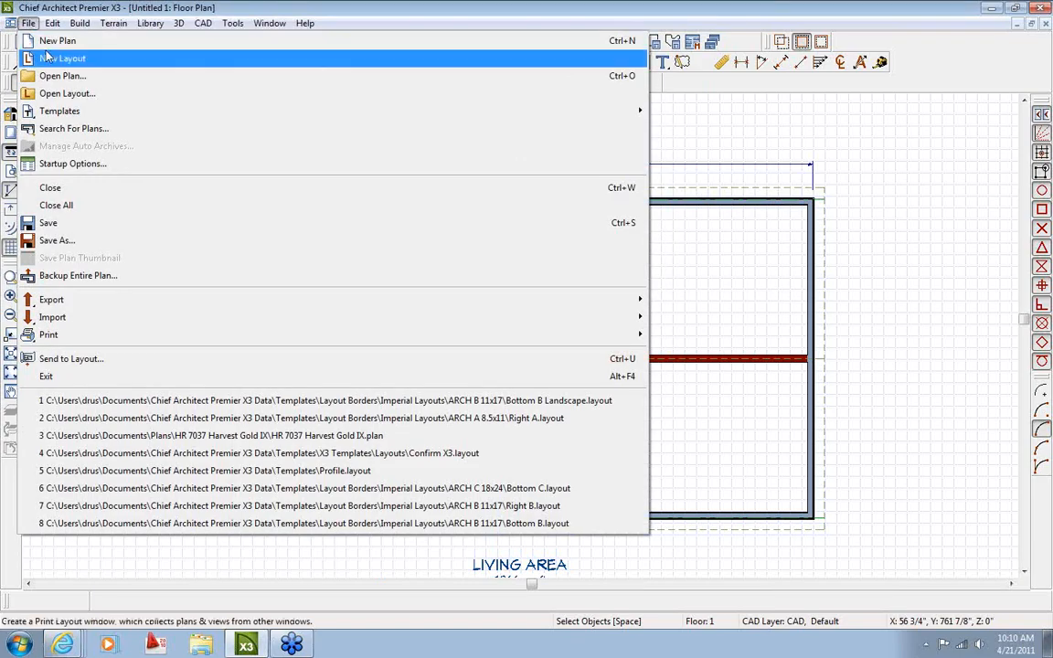
{"action": "left_click", "coordinate": [48, 58]}
{"action": "scroll", "coordinate": [512, 372], "scroll_direction": "down", "scroll_amount": 2}
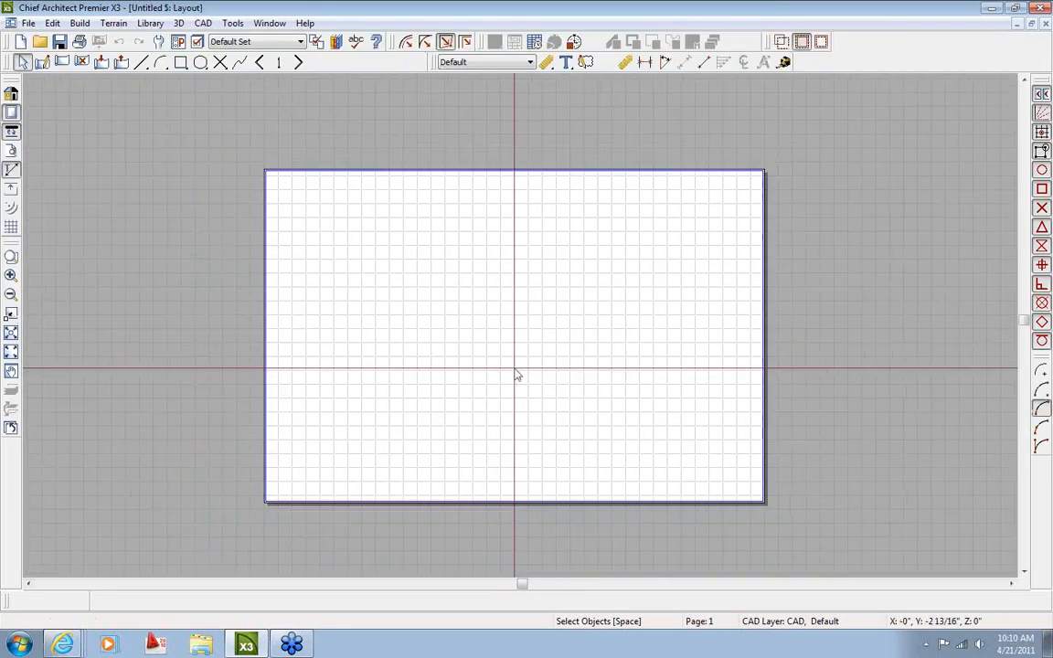
{"action": "scroll", "coordinate": [516, 375], "scroll_direction": "up", "scroll_amount": 1}
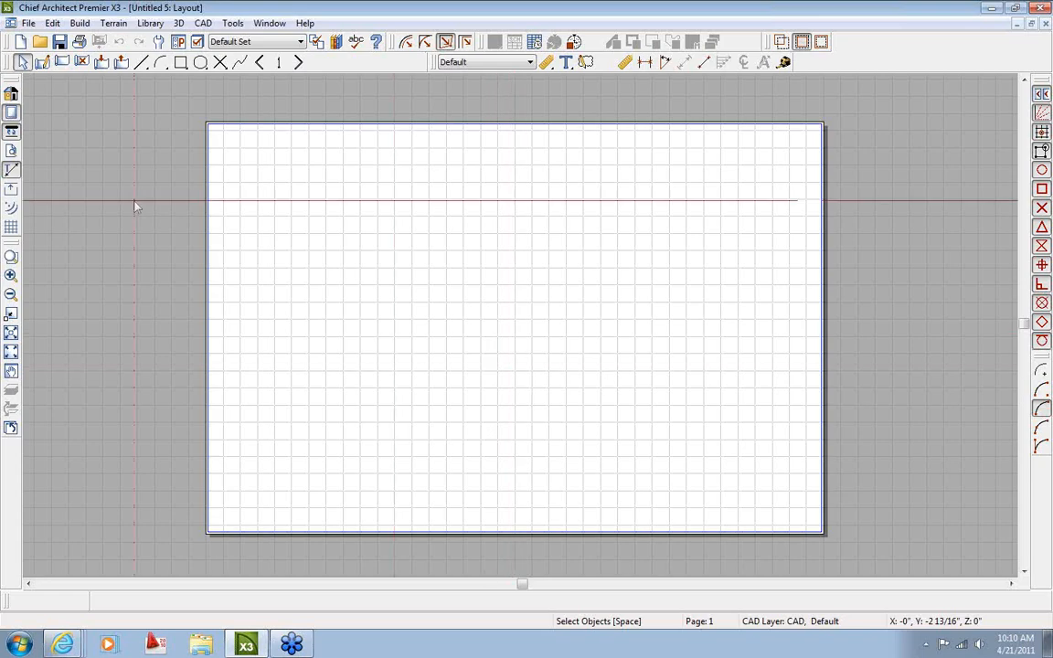
Choose Adobe PDF as the printer in Page Setup
{"action": "left_click", "coordinate": [32, 24]}
{"action": "mouse_move", "coordinate": [366, 333]}
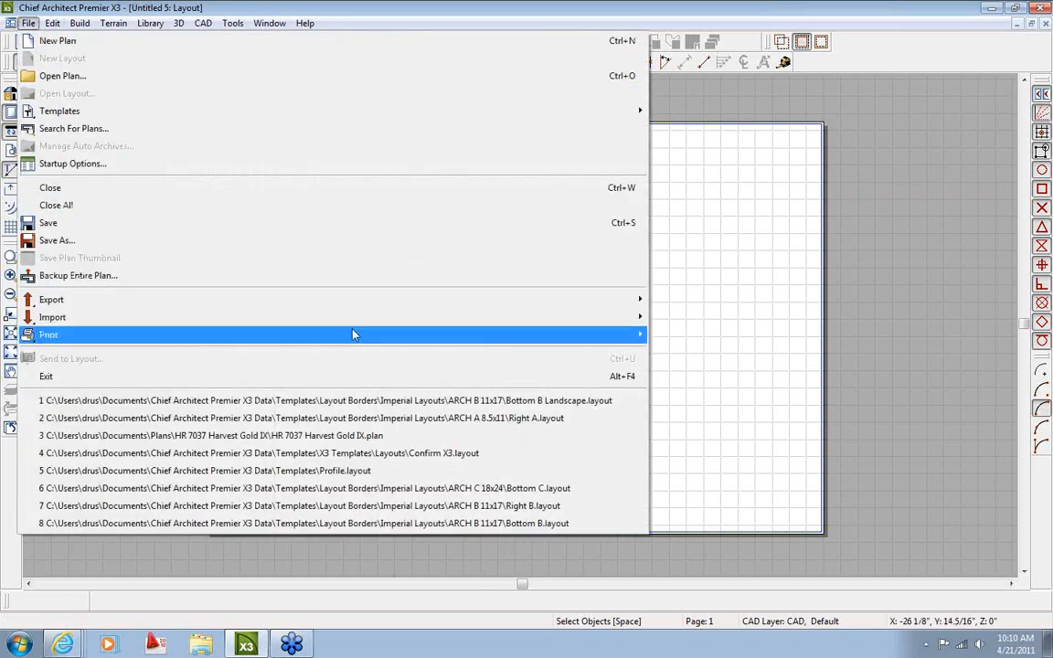
{"action": "left_click", "coordinate": [681, 334]}
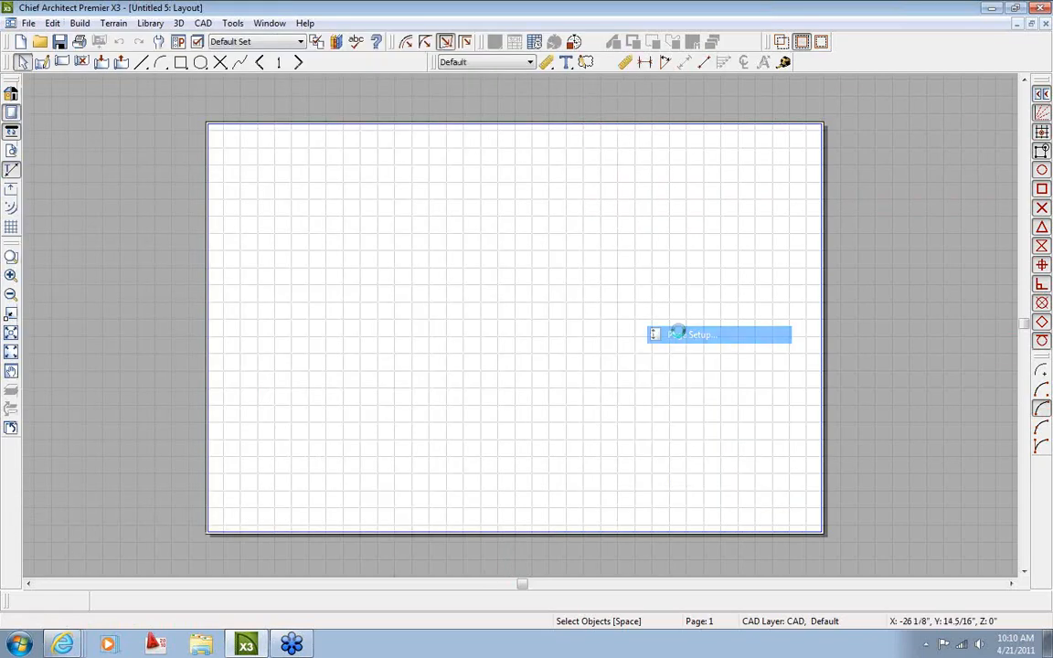
{"action": "left_click", "coordinate": [79, 113]}
{"action": "left_click", "coordinate": [231, 172]}
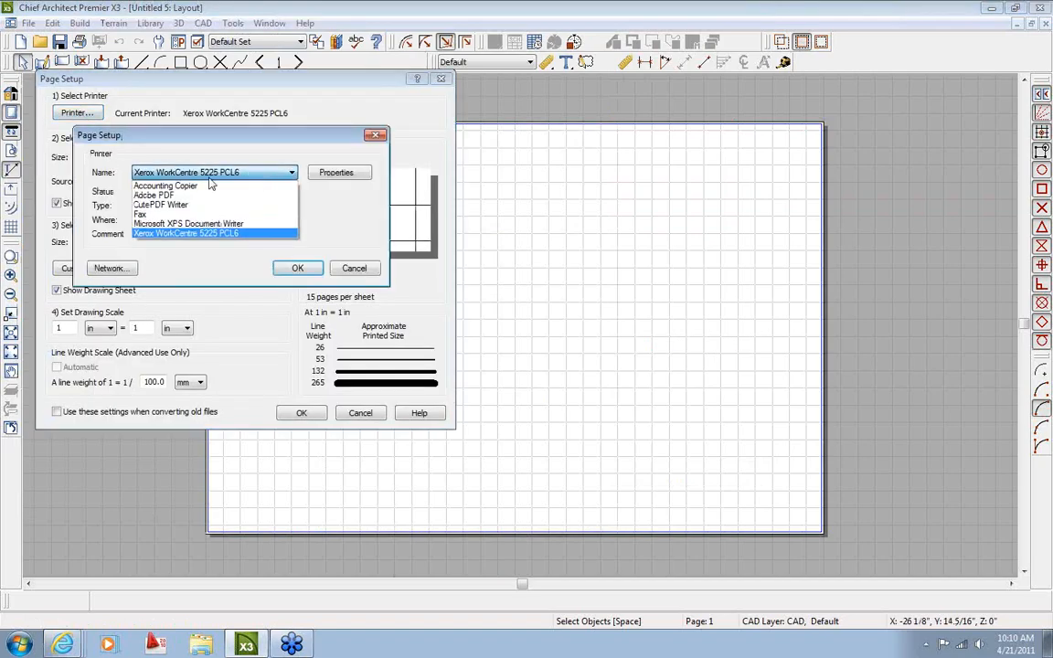
{"action": "left_click", "coordinate": [187, 198]}
{"action": "left_click", "coordinate": [298, 267]}
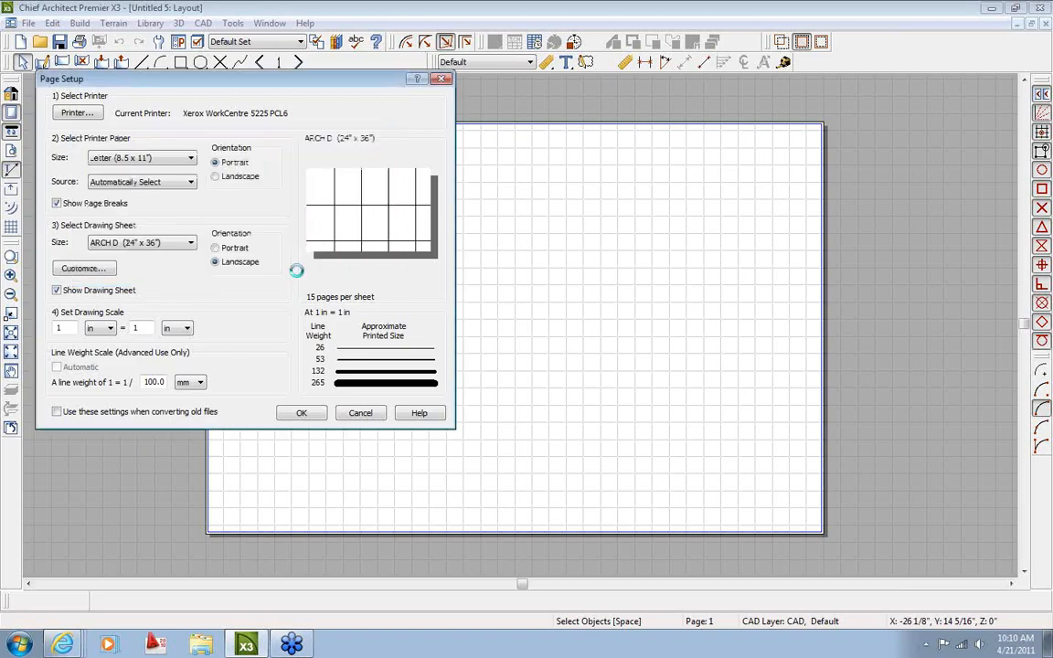
Set Tabloid printer paper and a Tabloid 11 x 17 drawing sheet in landscape orientation
{"action": "left_click", "coordinate": [145, 159]}
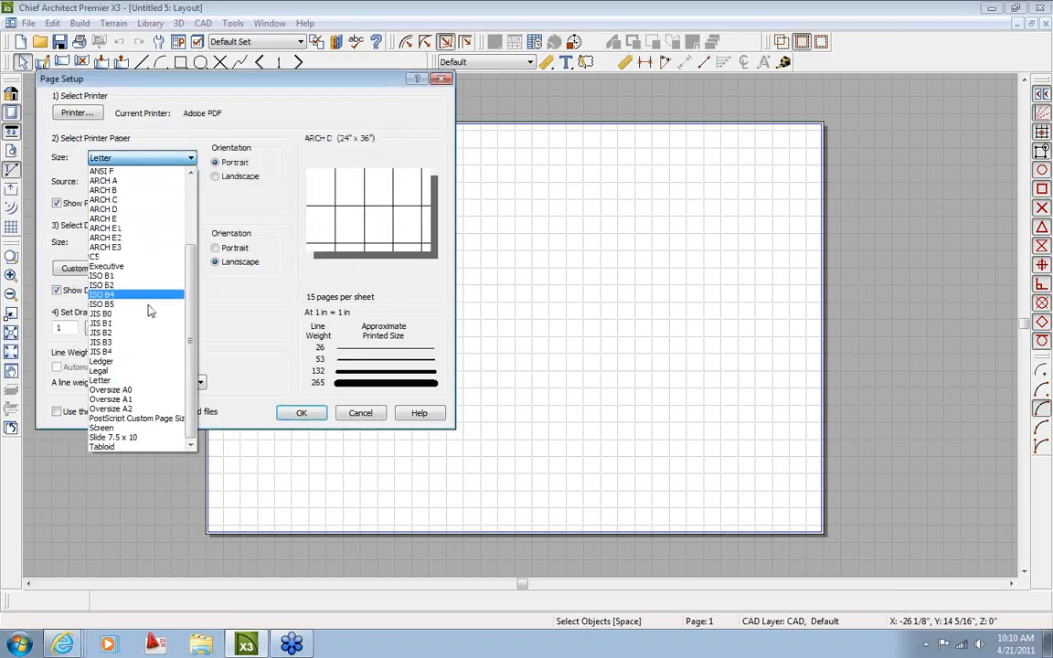
{"action": "left_click", "coordinate": [123, 448]}
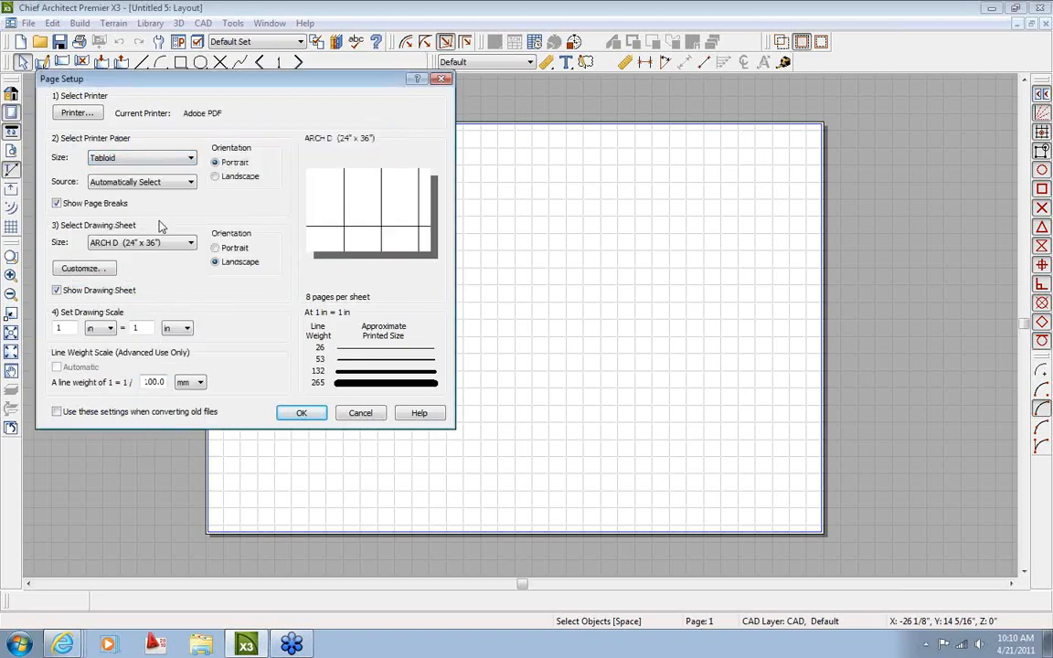
{"action": "left_click", "coordinate": [161, 240]}
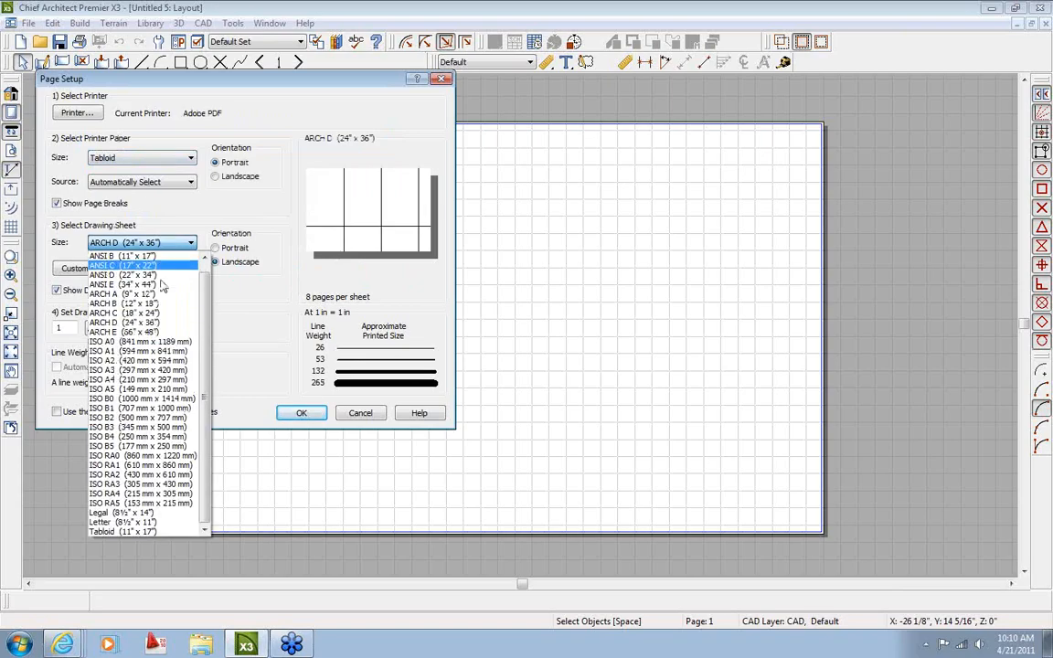
{"action": "left_click", "coordinate": [137, 531]}
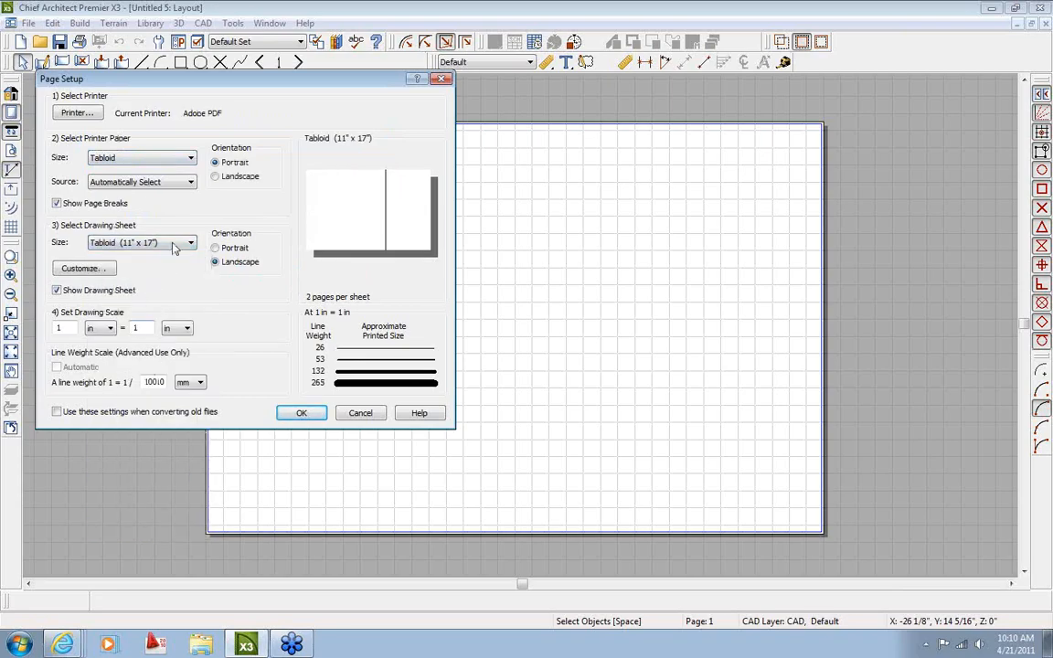
{"action": "left_click", "coordinate": [216, 176]}
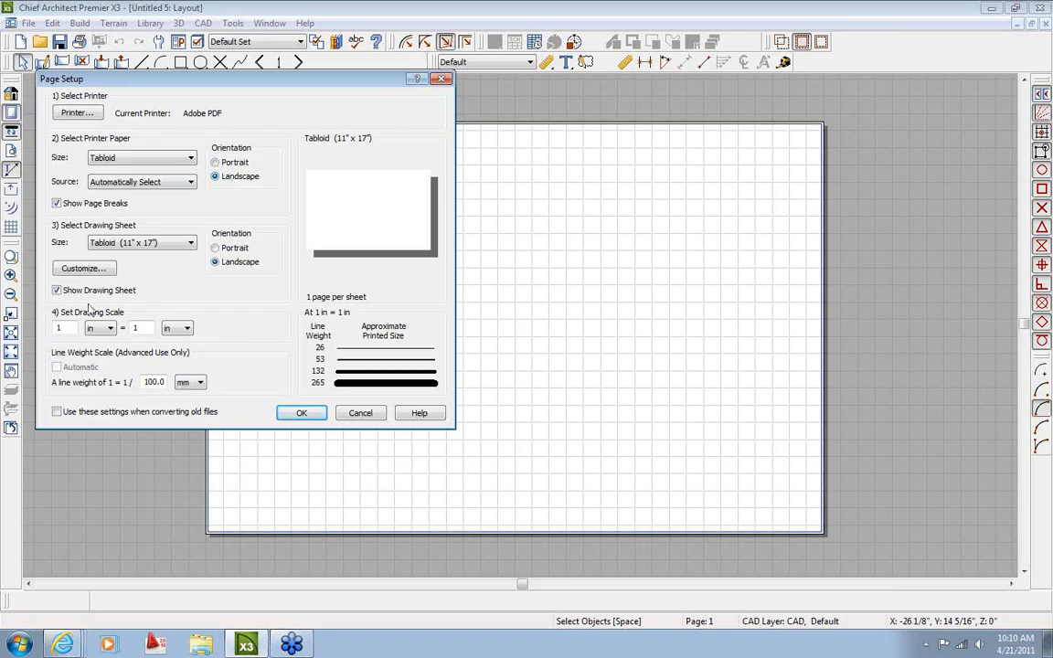
{"action": "left_click", "coordinate": [301, 413]}
{"action": "scroll", "coordinate": [547, 354], "scroll_direction": "up", "scroll_amount": 2}
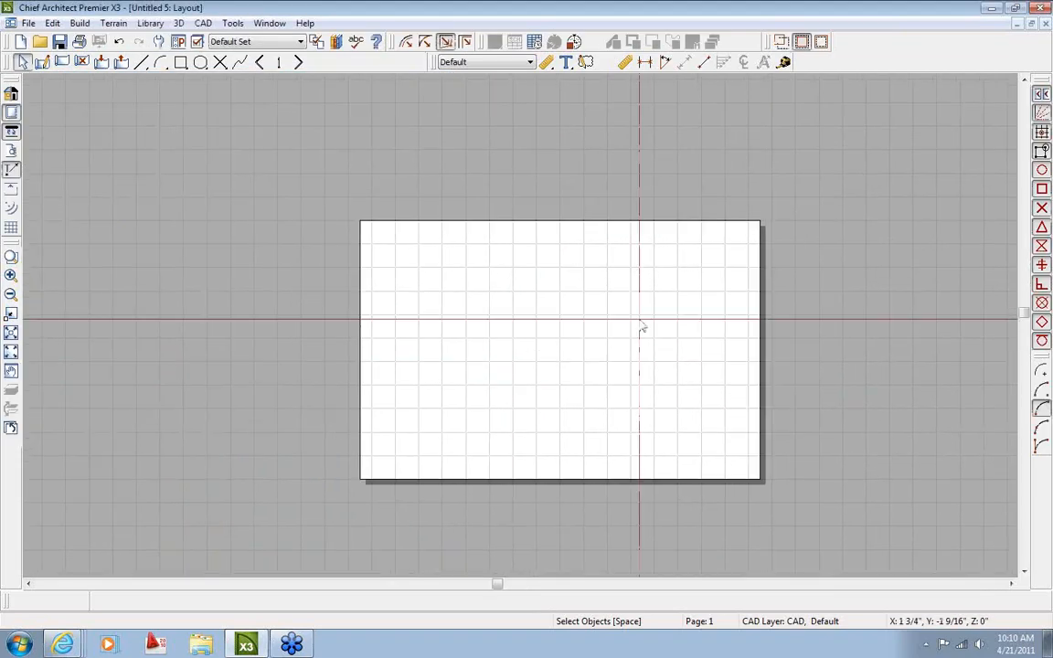
{"action": "middle_click_drag", "start_coordinate": [661, 374], "coordinate": [585, 366]}
{"action": "scroll", "coordinate": [537, 368], "scroll_direction": "up", "scroll_amount": 1}
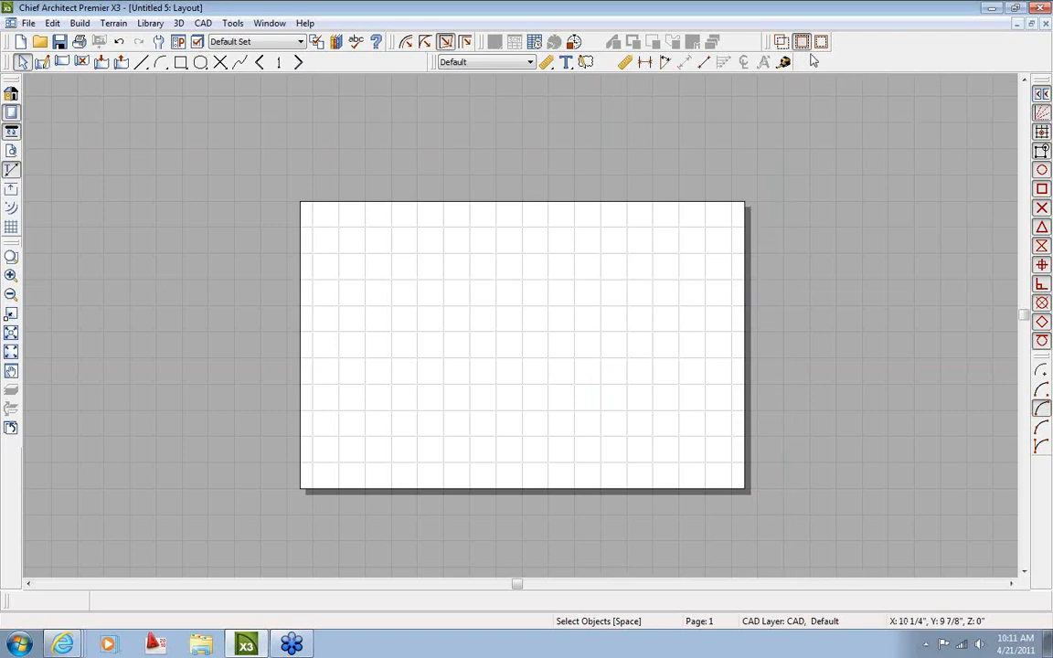
{"action": "left_click", "coordinate": [814, 66]}
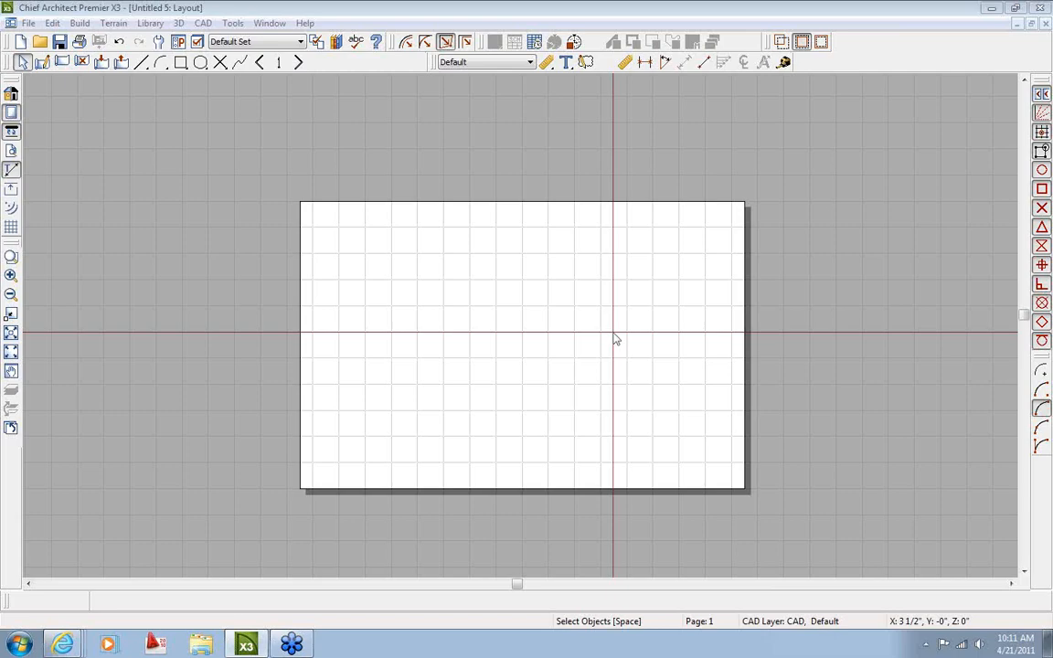
{"action": "scroll", "coordinate": [614, 339], "scroll_direction": "up", "scroll_amount": 1}
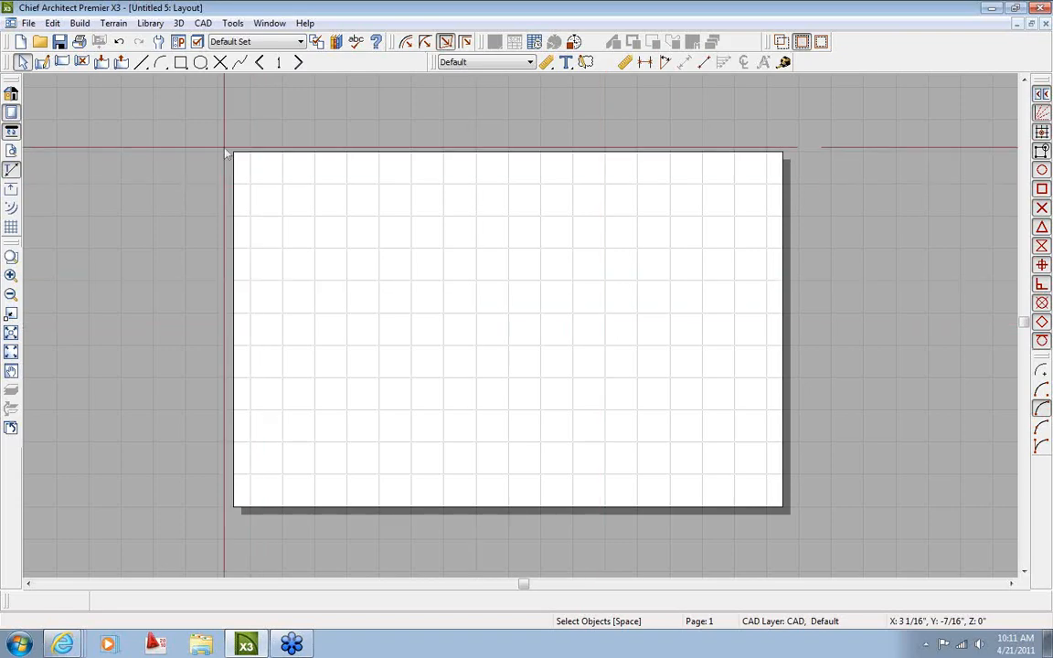
Draw a rectangular polyline over the sheet and set its right edge 1/4" from the page edge
{"action": "left_click", "coordinate": [180, 64]}
{"action": "left_click_drag", "start_coordinate": [250, 153], "coordinate": [754, 475]}
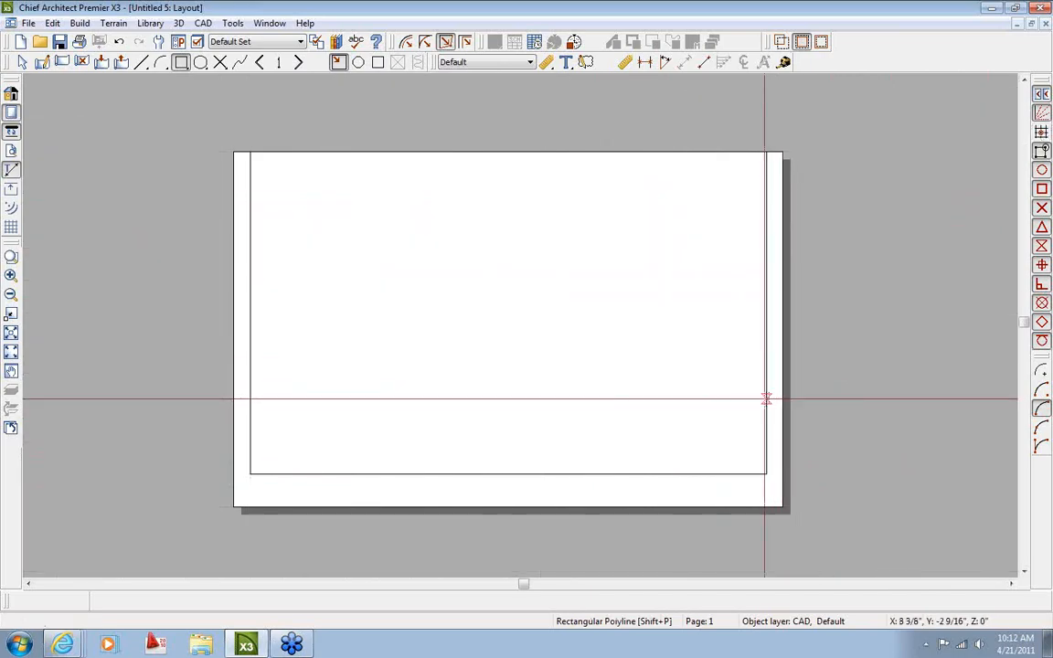
{"action": "left_click", "coordinate": [766, 397]}
{"action": "scroll", "coordinate": [760, 431], "scroll_direction": "up", "scroll_amount": 7}
{"action": "scroll", "coordinate": [806, 339], "scroll_direction": "down", "scroll_amount": 2}
{"action": "scroll", "coordinate": [788, 351], "scroll_direction": "up", "scroll_amount": 3}
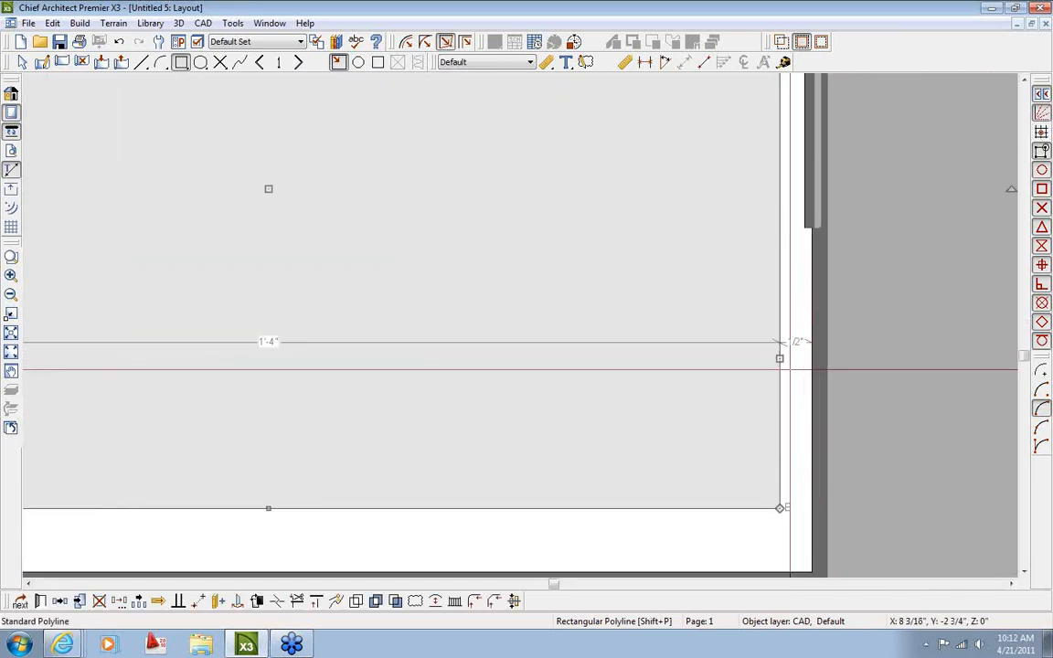
{"action": "left_click", "coordinate": [803, 326]}
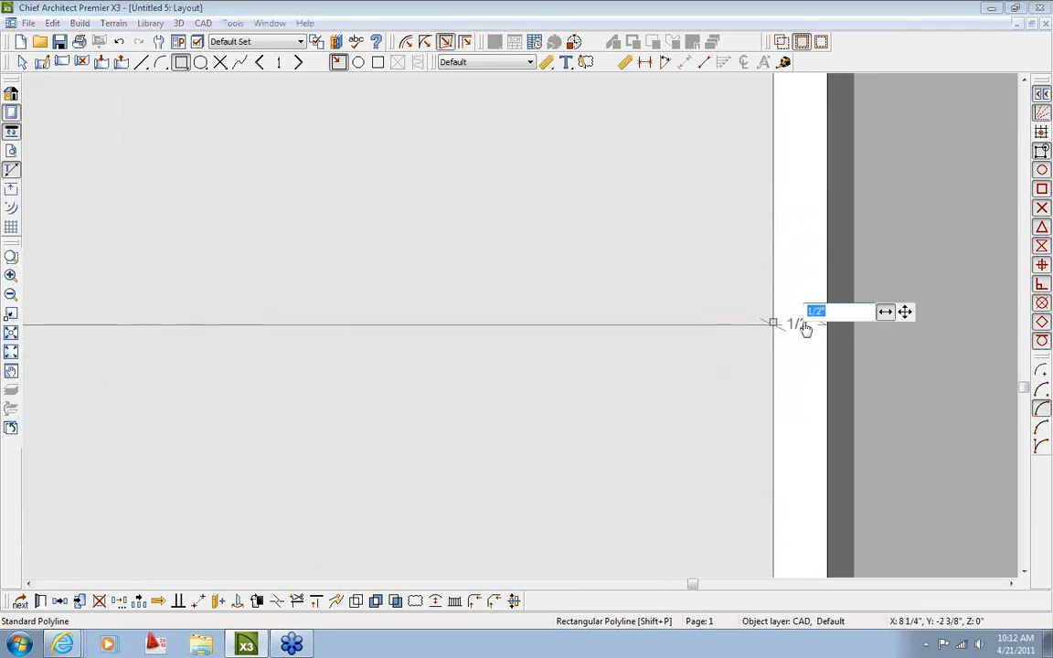
{"action": "type", "text": "1/"}
{"action": "key", "text": "Return"}
Move the rectangle's top edge to a .25" offset from the page's top
{"action": "scroll", "coordinate": [567, 274], "scroll_direction": "down", "scroll_amount": 2}
{"action": "middle_click_drag", "start_coordinate": [454, 200], "coordinate": [581, 513]}
{"action": "left_click_drag", "start_coordinate": [235, 134], "coordinate": [233, 152]}
{"action": "scroll", "coordinate": [289, 166], "scroll_direction": "up", "scroll_amount": 2}
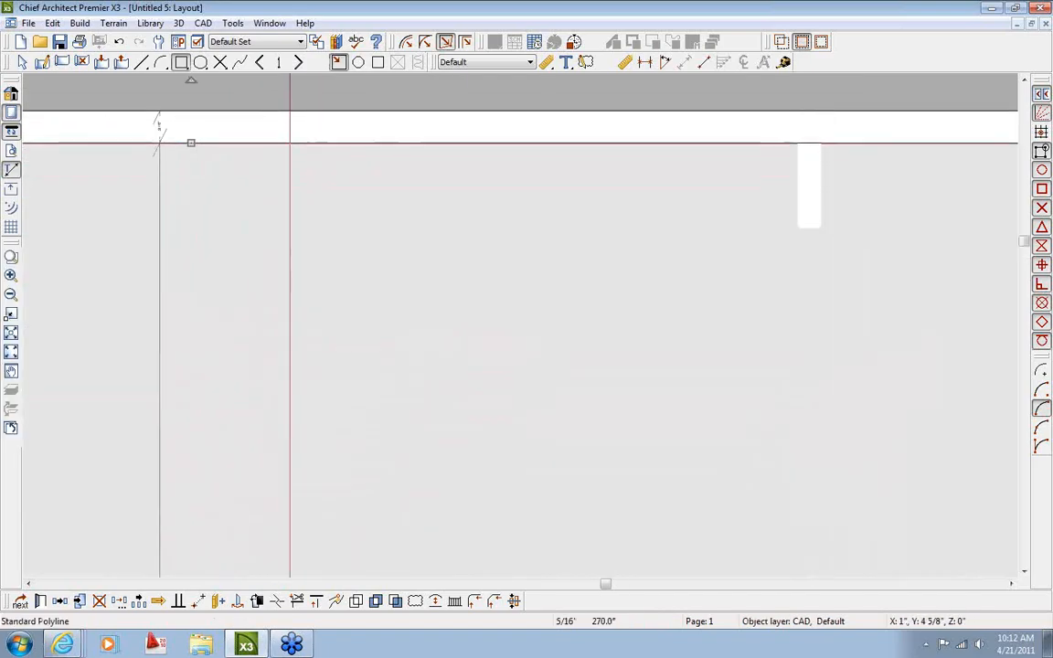
{"action": "left_click", "coordinate": [279, 143]}
{"action": "left_click", "coordinate": [265, 116]}
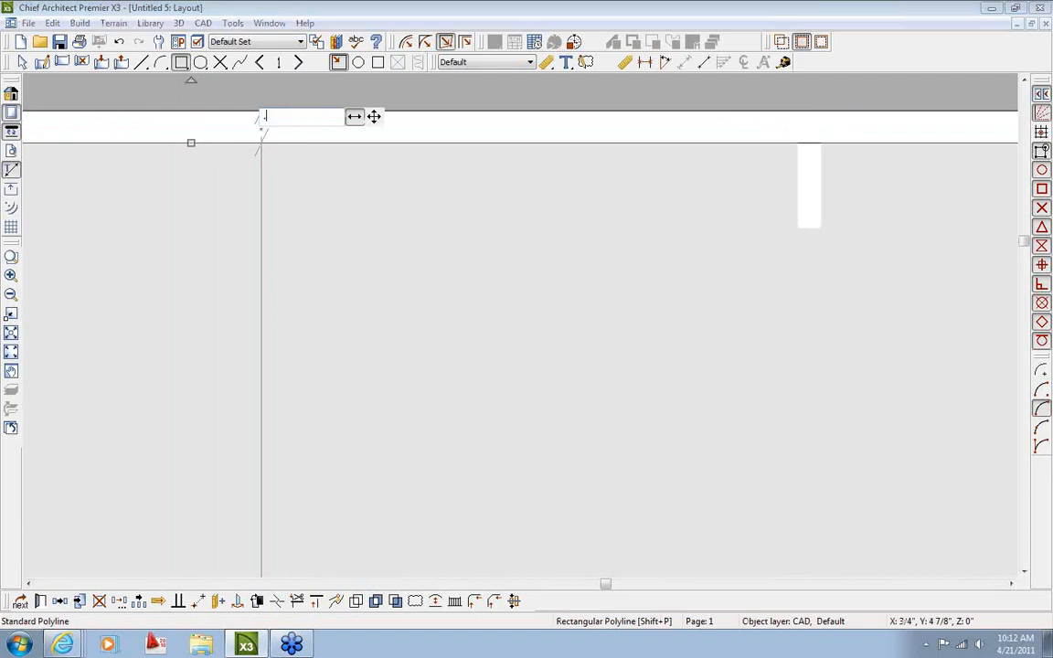
{"action": "key", "text": "Return"}
Set the rectangle's left edge to a .25" offset from the page's left side
{"action": "scroll", "coordinate": [354, 264], "scroll_direction": "down", "scroll_amount": 2}
{"action": "middle_click_drag", "start_coordinate": [348, 385], "coordinate": [681, 338]}
{"action": "middle_click_drag", "start_coordinate": [87, 397], "coordinate": [320, 386]}
{"action": "scroll", "coordinate": [227, 389], "scroll_direction": "up", "scroll_amount": 2}
{"action": "left_click", "coordinate": [167, 390]}
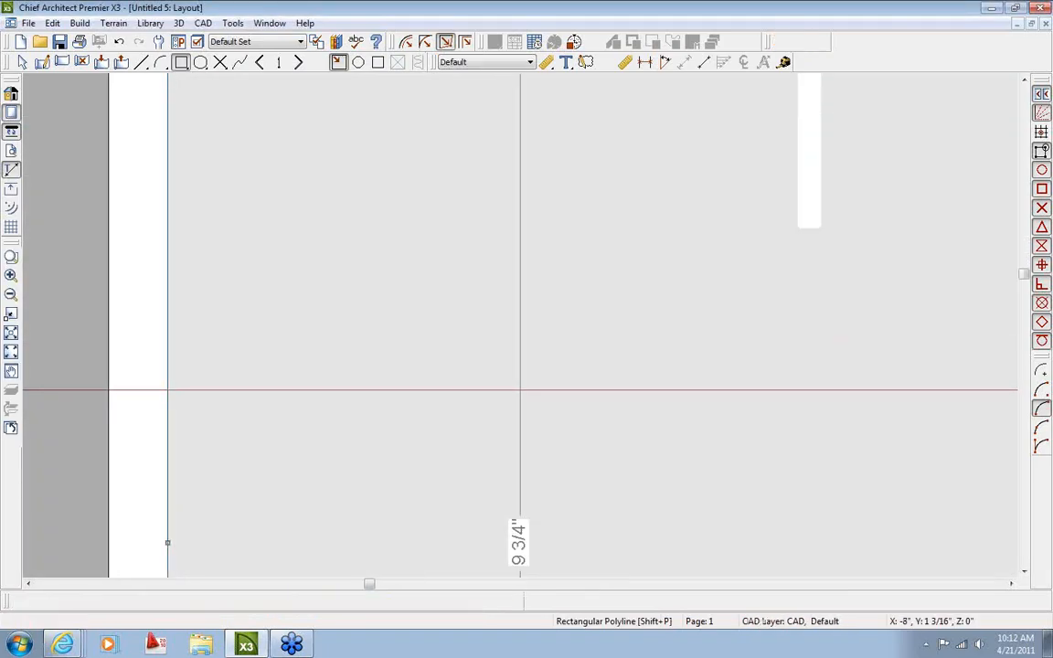
{"action": "scroll", "coordinate": [125, 443], "scroll_direction": "up", "scroll_amount": 2}
{"action": "left_click", "coordinate": [133, 413]}
{"action": "type", "text": ".25"}
{"action": "key", "text": "Return"}
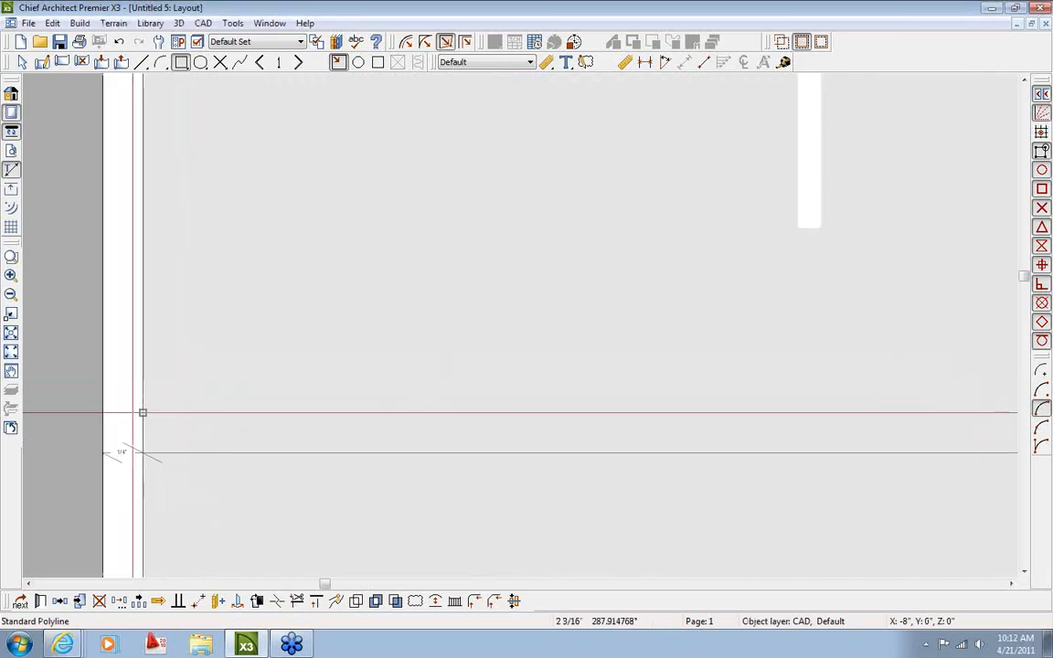
Set the bottom edge to a .25" offset and deselect the finished border
{"action": "scroll", "coordinate": [203, 395], "scroll_direction": "down", "scroll_amount": 2}
{"action": "middle_click_drag", "start_coordinate": [337, 378], "coordinate": [252, 271]}
{"action": "middle_click_drag", "start_coordinate": [467, 477], "coordinate": [404, 150]}
{"action": "middle_click_drag", "start_coordinate": [491, 413], "coordinate": [485, 198]}
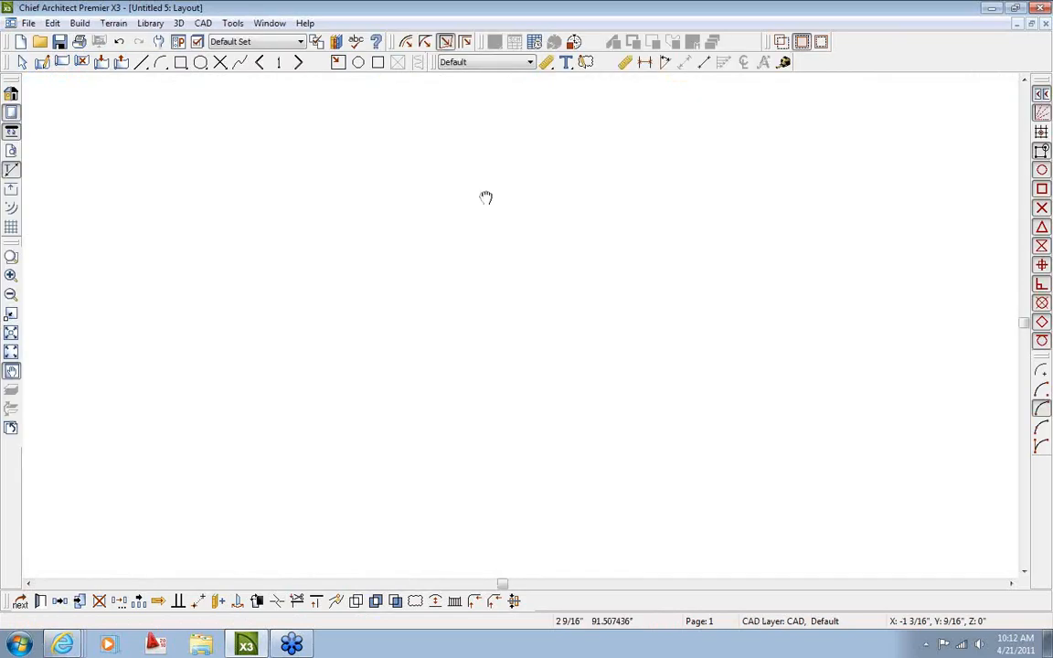
{"action": "middle_click_drag", "start_coordinate": [498, 470], "coordinate": [477, 256]}
{"action": "left_click", "coordinate": [493, 433]}
{"action": "left_click", "coordinate": [515, 470]}
{"action": "type", "text": ".25"}
{"action": "key", "text": "Return"}
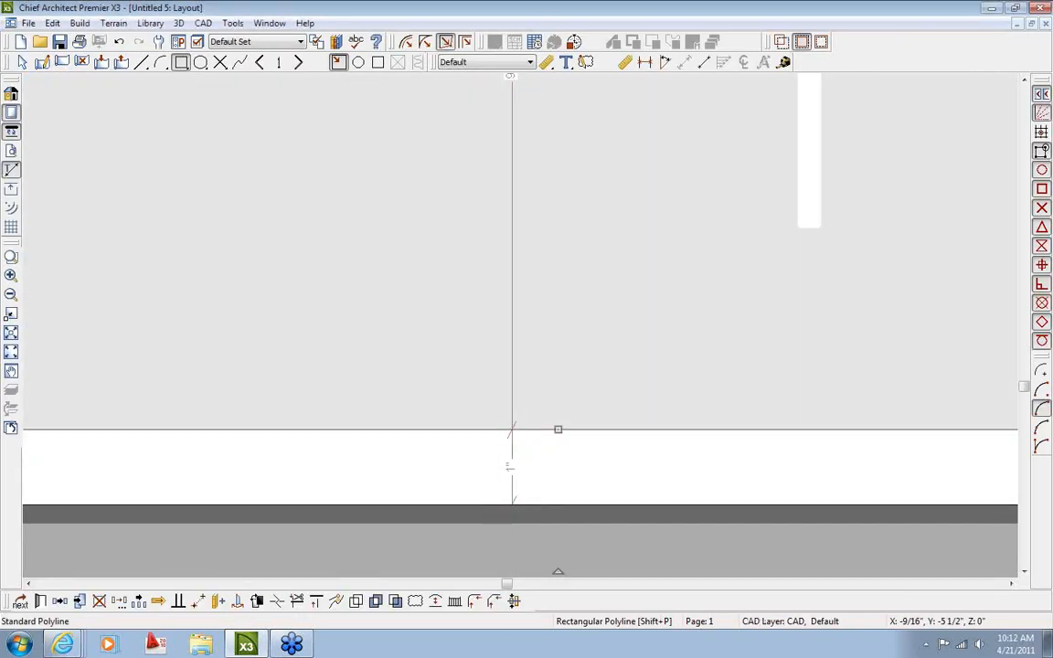
{"action": "key", "text": "space"}
{"action": "scroll", "coordinate": [677, 423], "scroll_direction": "down", "scroll_amount": 7}
{"action": "middle_click_drag", "start_coordinate": [633, 329], "coordinate": [499, 423]}
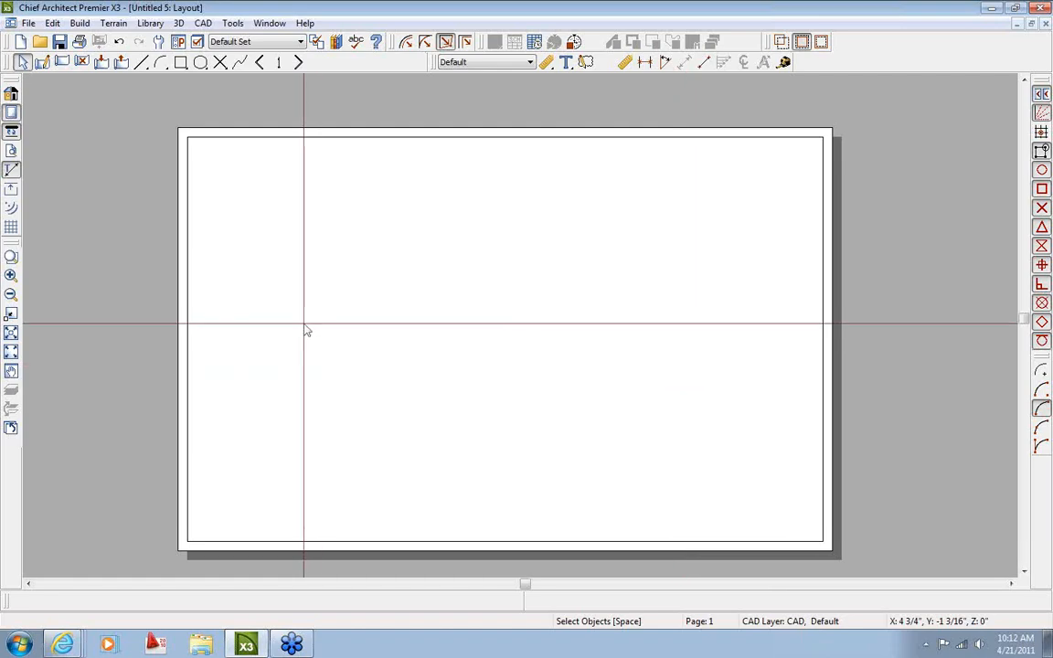
{"action": "double_click", "coordinate": [190, 349]}
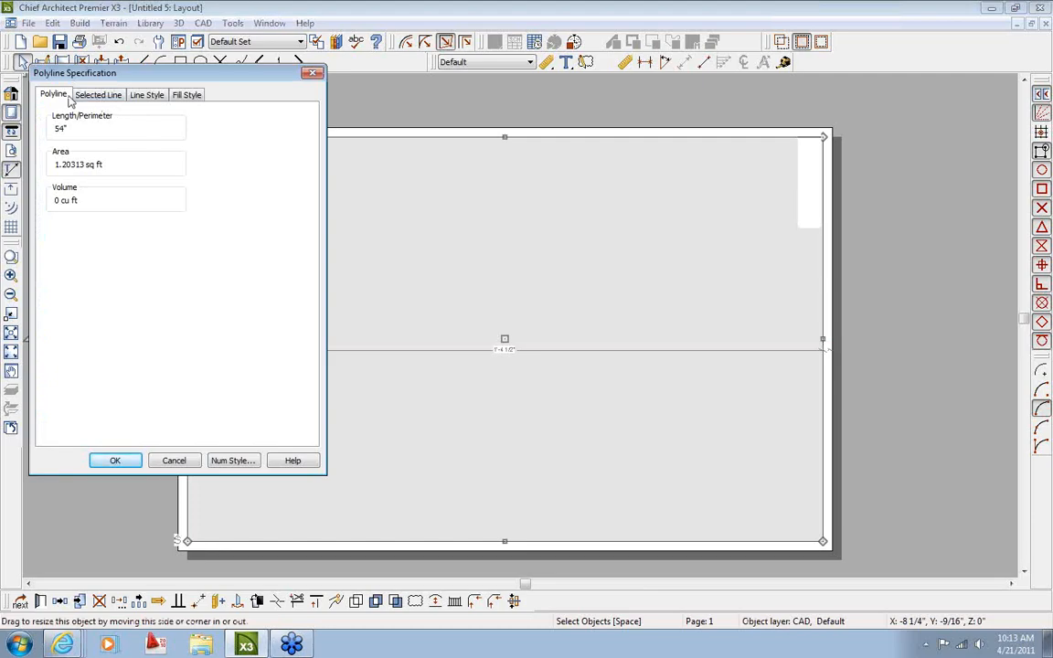
{"action": "left_click", "coordinate": [147, 97]}
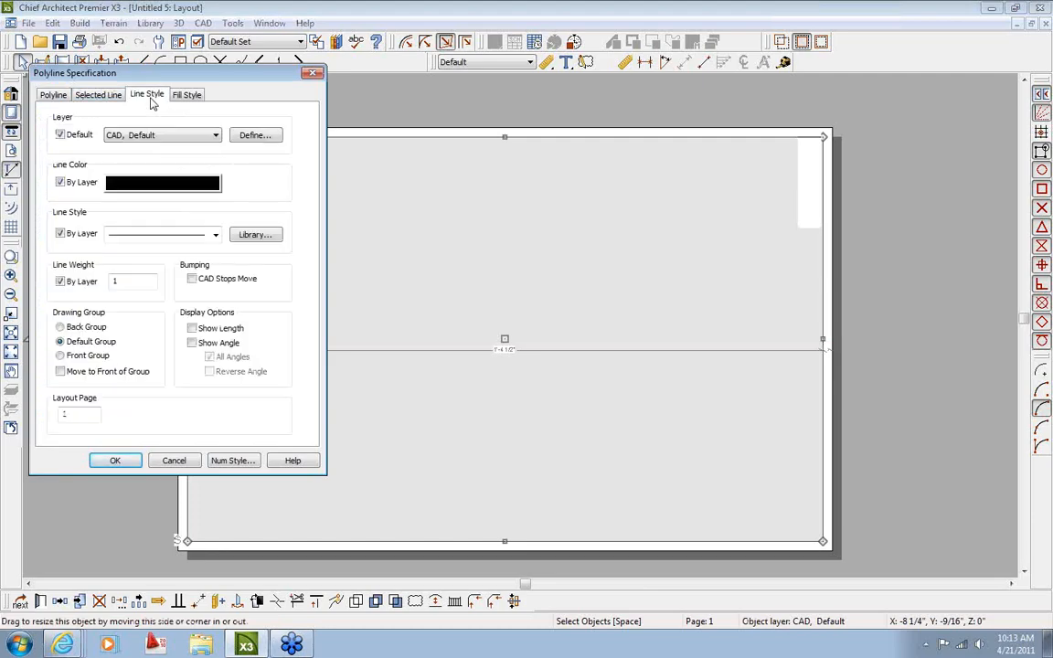
{"action": "left_click", "coordinate": [178, 239]}
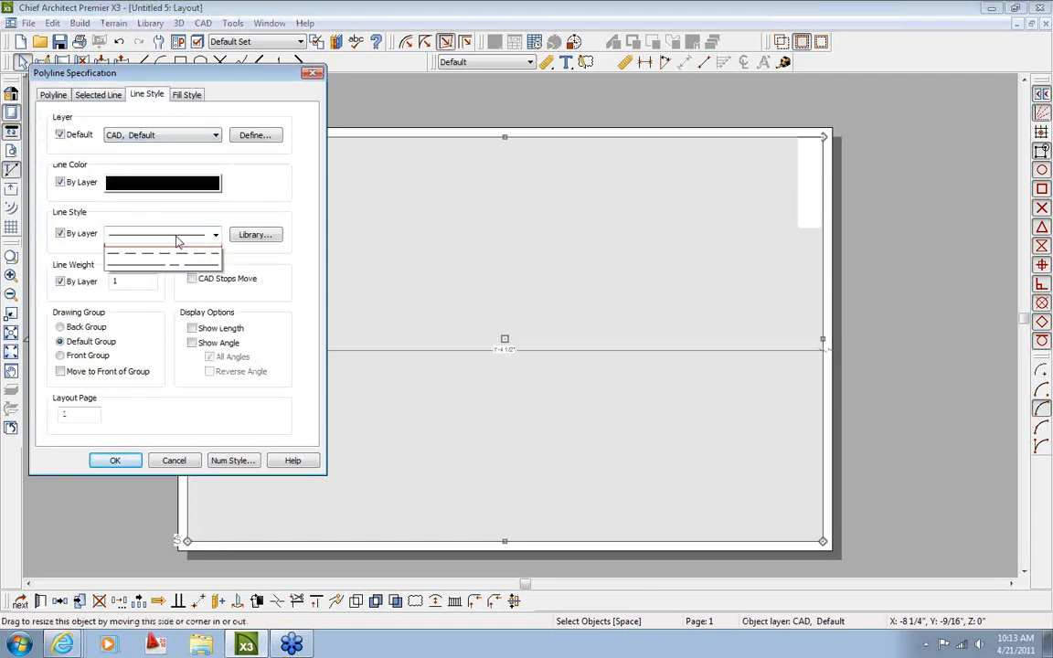
{"action": "left_click", "coordinate": [170, 266]}
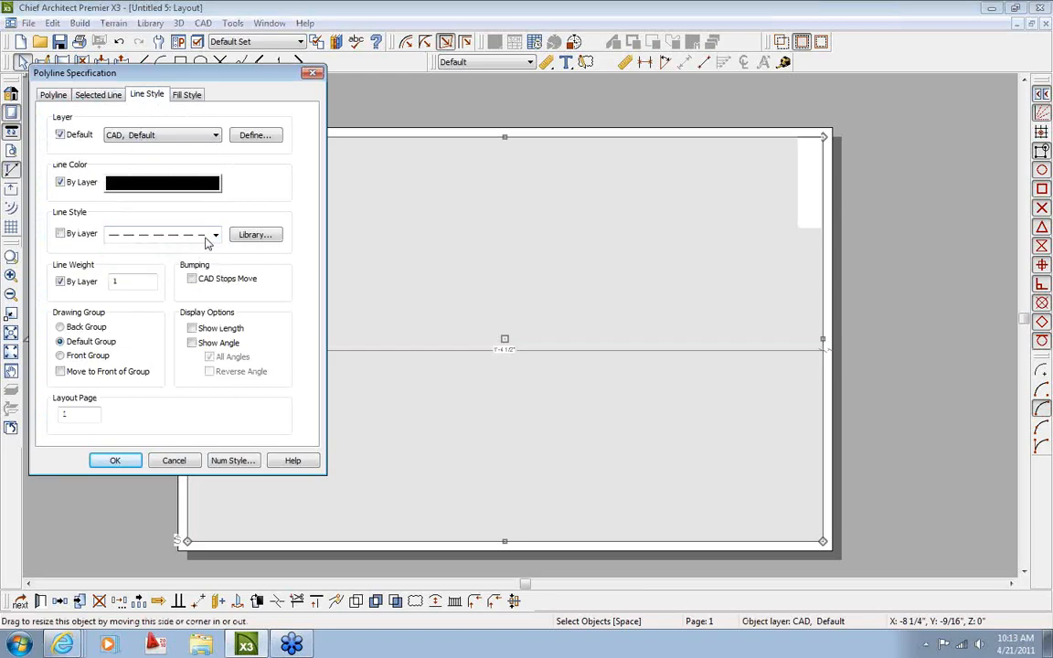
{"action": "left_click", "coordinate": [214, 236]}
{"action": "left_click", "coordinate": [164, 249]}
{"action": "left_click", "coordinate": [115, 460]}
{"action": "left_click", "coordinate": [399, 478]}
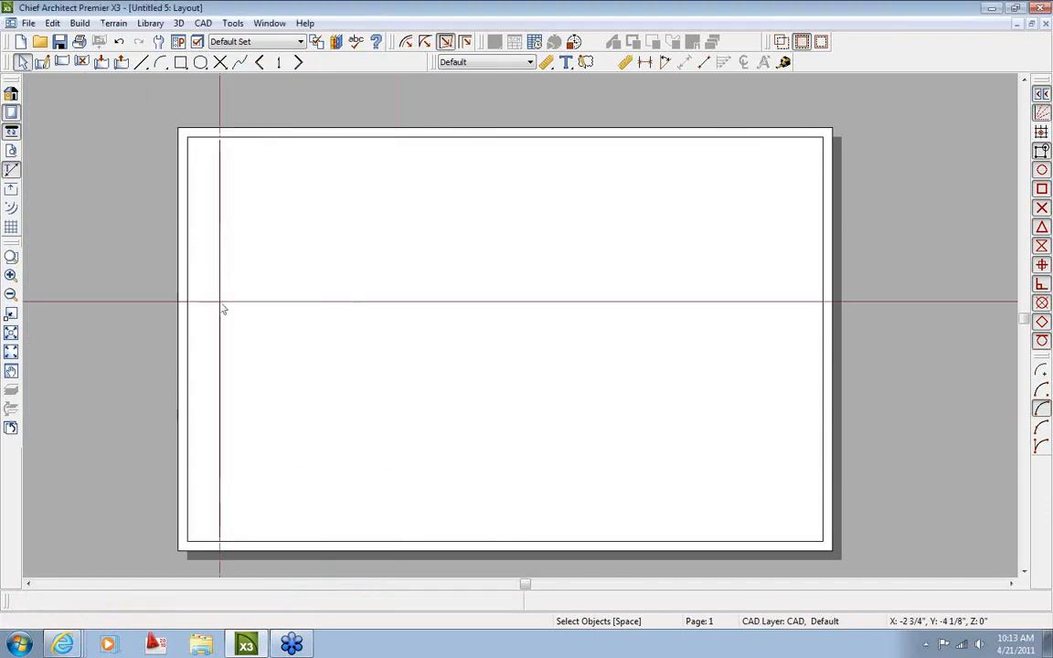
{"action": "scroll", "coordinate": [209, 248], "scroll_direction": "up", "scroll_amount": 2}
{"action": "scroll", "coordinate": [189, 136], "scroll_direction": "up", "scroll_amount": 1}
{"action": "middle_click_drag", "start_coordinate": [189, 136], "coordinate": [196, 273]}
{"action": "left_click", "coordinate": [12, 134]}
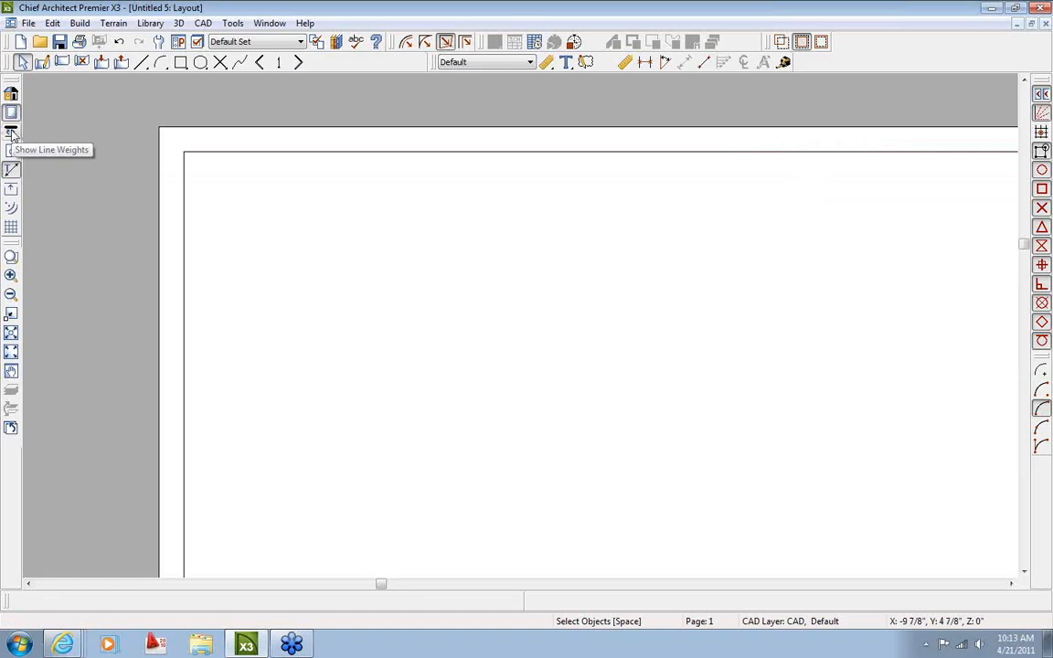
{"action": "left_click", "coordinate": [12, 134]}
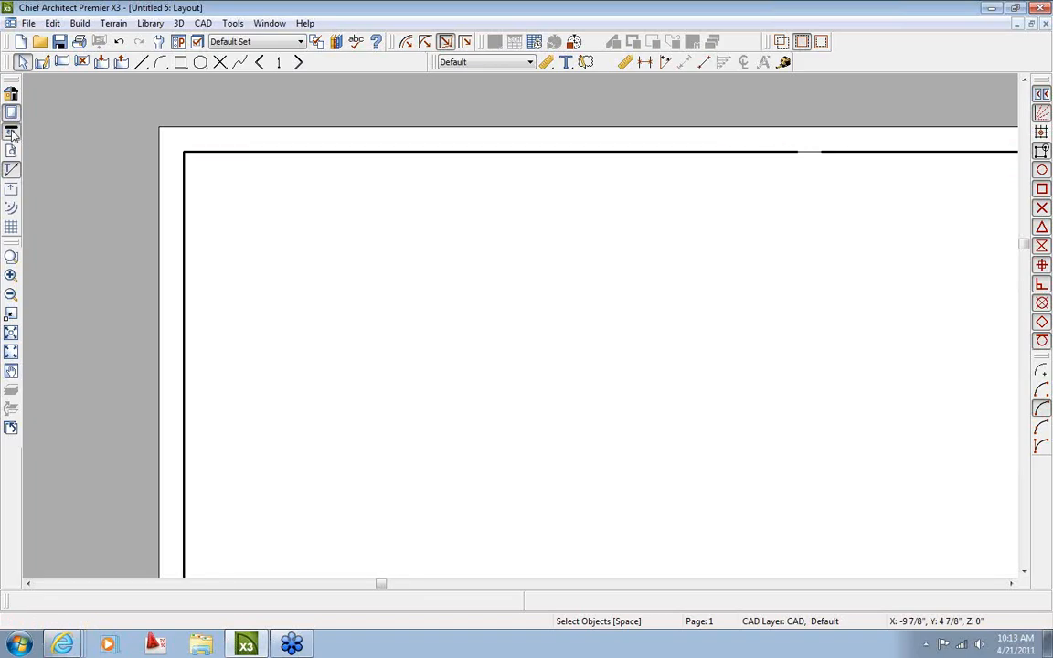
{"action": "scroll", "coordinate": [199, 189], "scroll_direction": "up", "scroll_amount": 2}
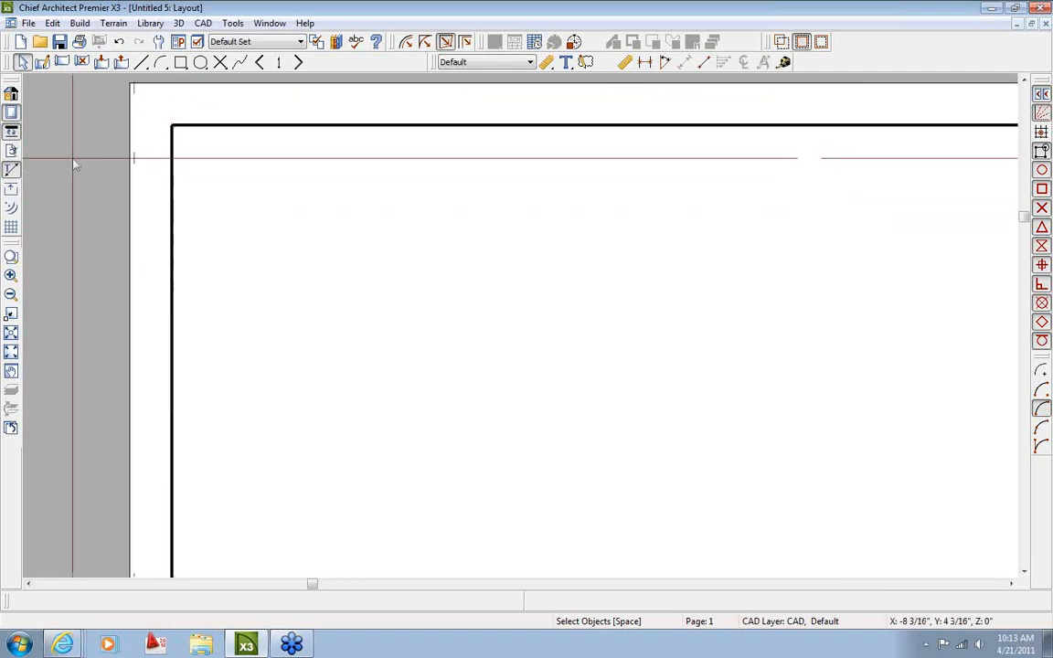
{"action": "scroll", "coordinate": [230, 201], "scroll_direction": "down", "scroll_amount": 2}
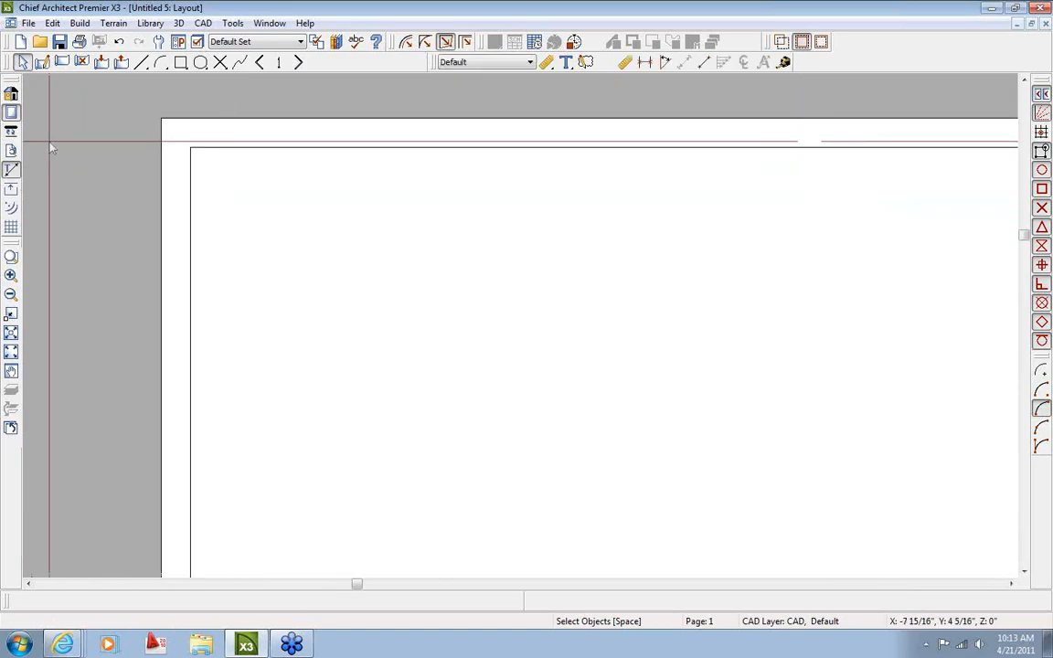
{"action": "scroll", "coordinate": [251, 223], "scroll_direction": "down", "scroll_amount": 2}
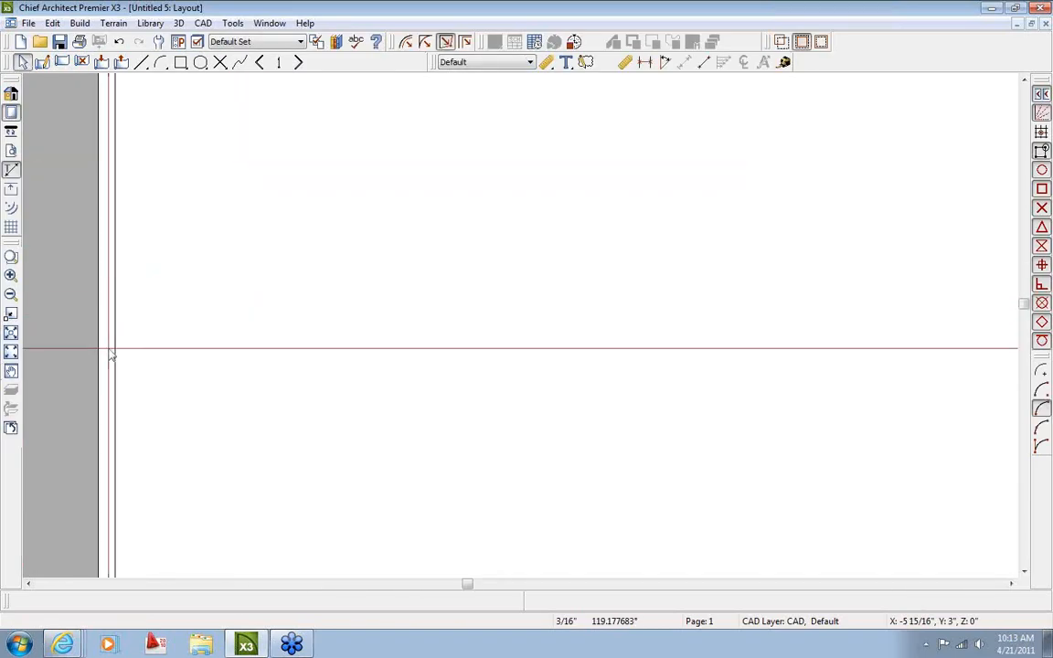
{"action": "middle_click_drag", "start_coordinate": [148, 357], "coordinate": [168, 255]}
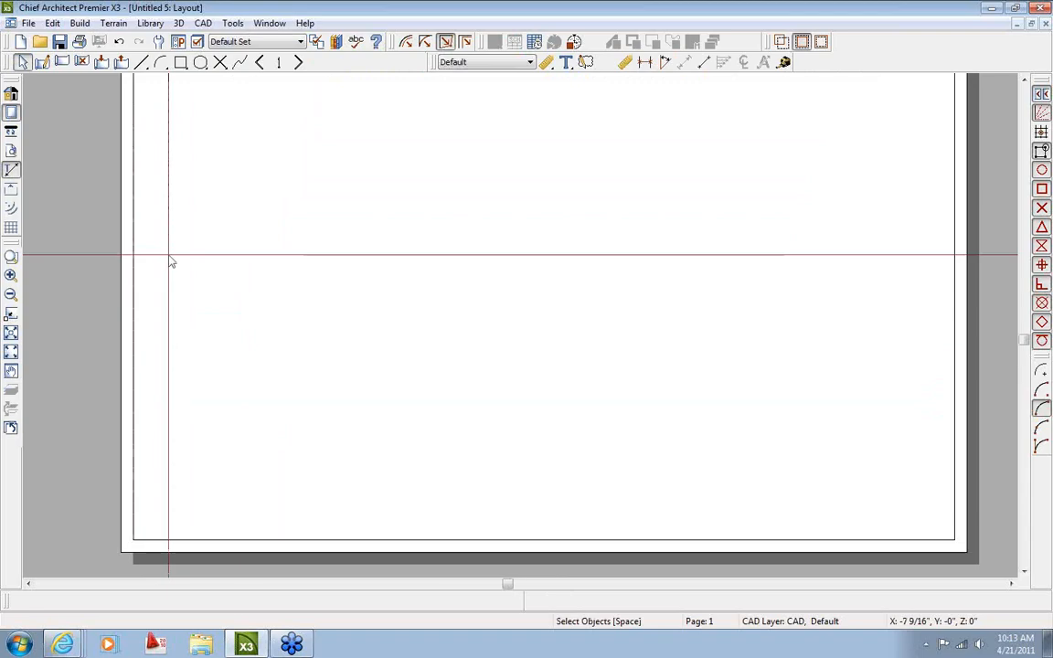
{"action": "scroll", "coordinate": [169, 263], "scroll_direction": "up", "scroll_amount": 2}
{"action": "left_click", "coordinate": [13, 138]}
{"action": "scroll", "coordinate": [278, 262], "scroll_direction": "down", "scroll_amount": 2}
{"action": "middle_click_drag", "start_coordinate": [484, 274], "coordinate": [484, 323]}
{"action": "scroll", "coordinate": [484, 310], "scroll_direction": "down", "scroll_amount": 1}
{"action": "scroll", "coordinate": [485, 310], "scroll_direction": "up", "scroll_amount": 1}
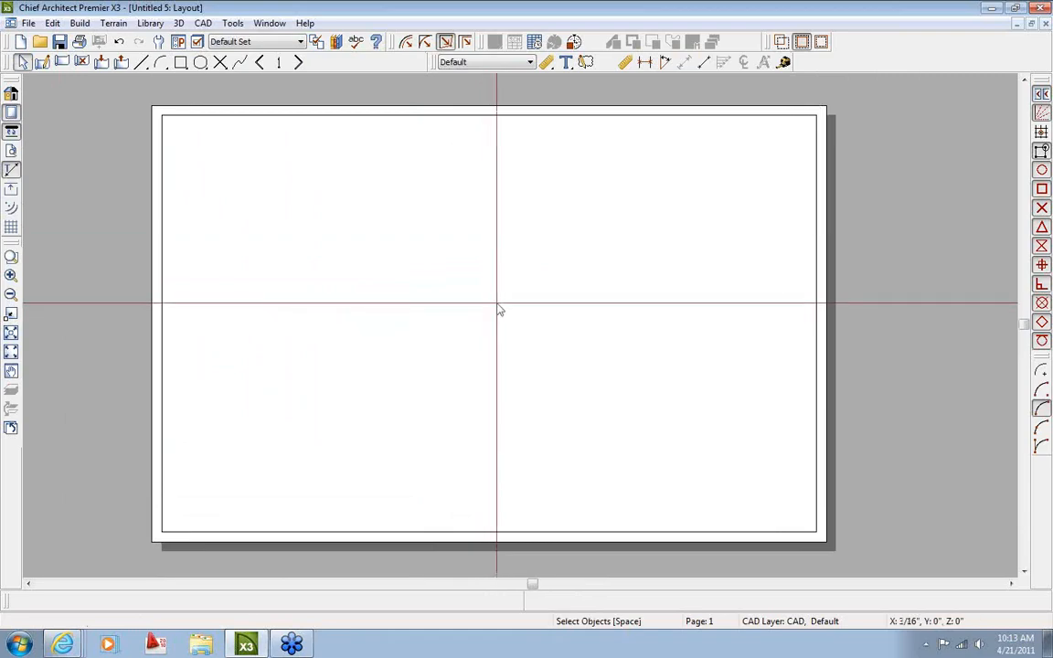
{"action": "left_click", "coordinate": [343, 121]}
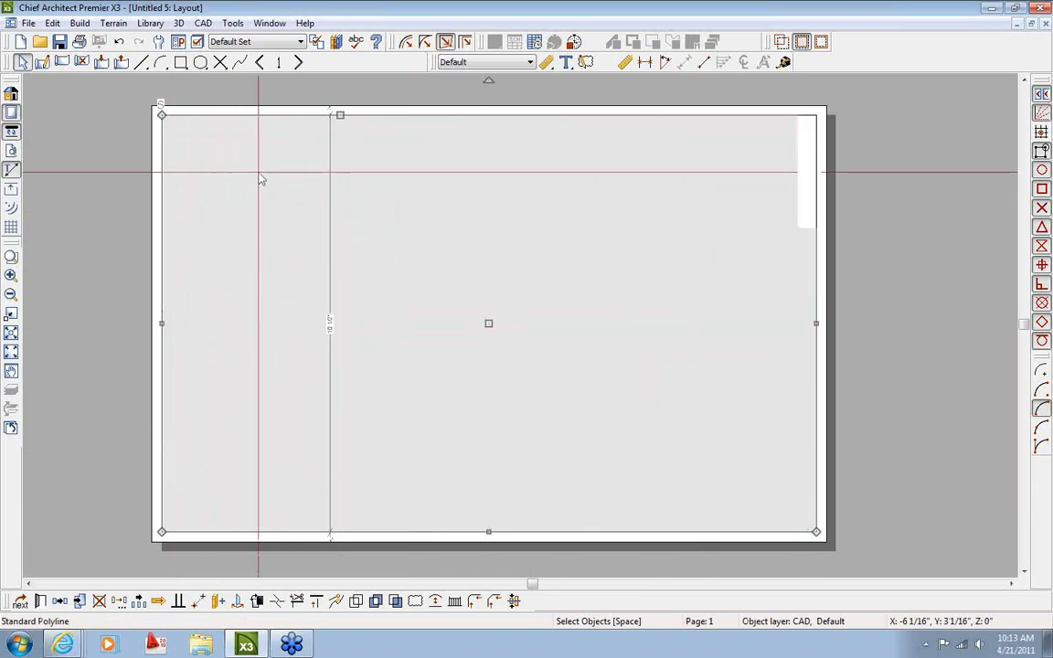
{"action": "scroll", "coordinate": [259, 171], "scroll_direction": "up", "scroll_amount": 2}
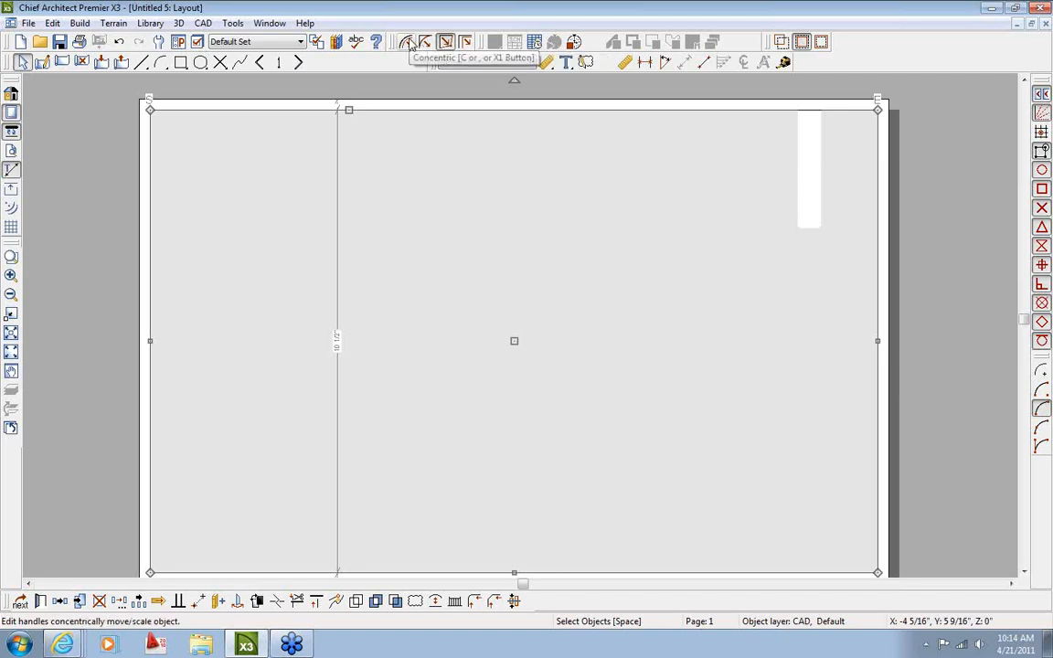
Set the default edit behaviour to Concentric with a 1/8" jump in Preferences
{"action": "left_click", "coordinate": [407, 84]}
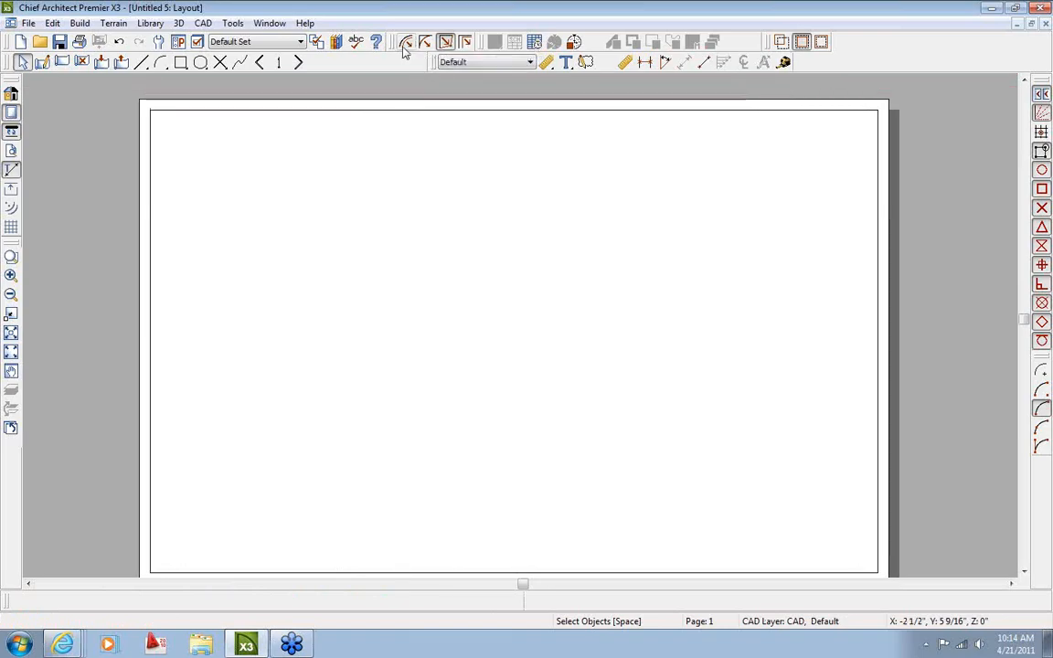
{"action": "left_click", "coordinate": [406, 43]}
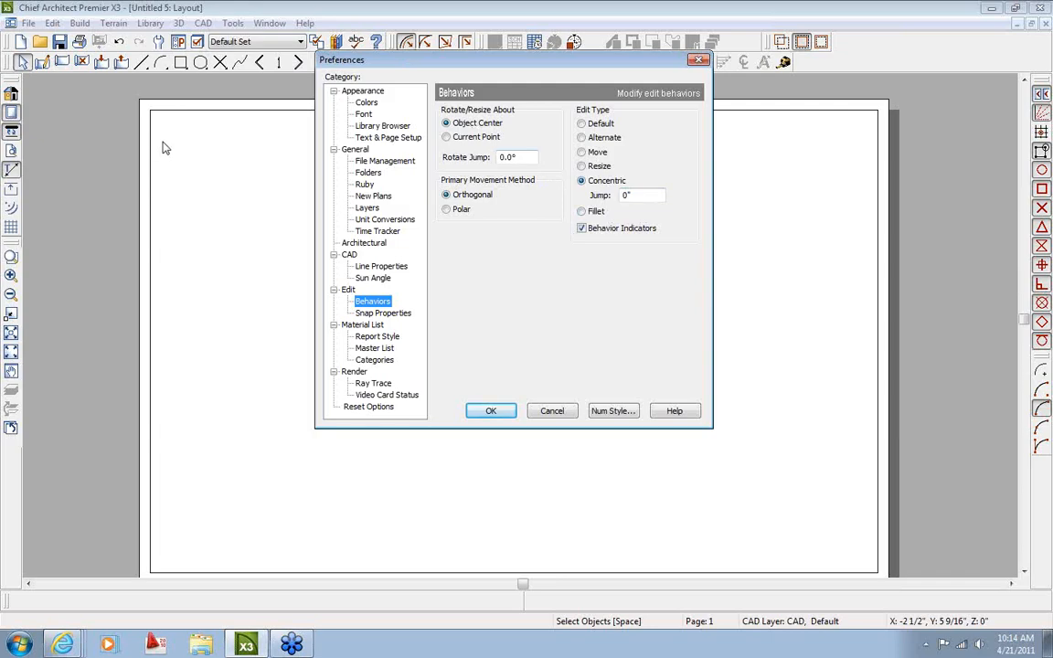
{"action": "double_click", "coordinate": [646, 195]}
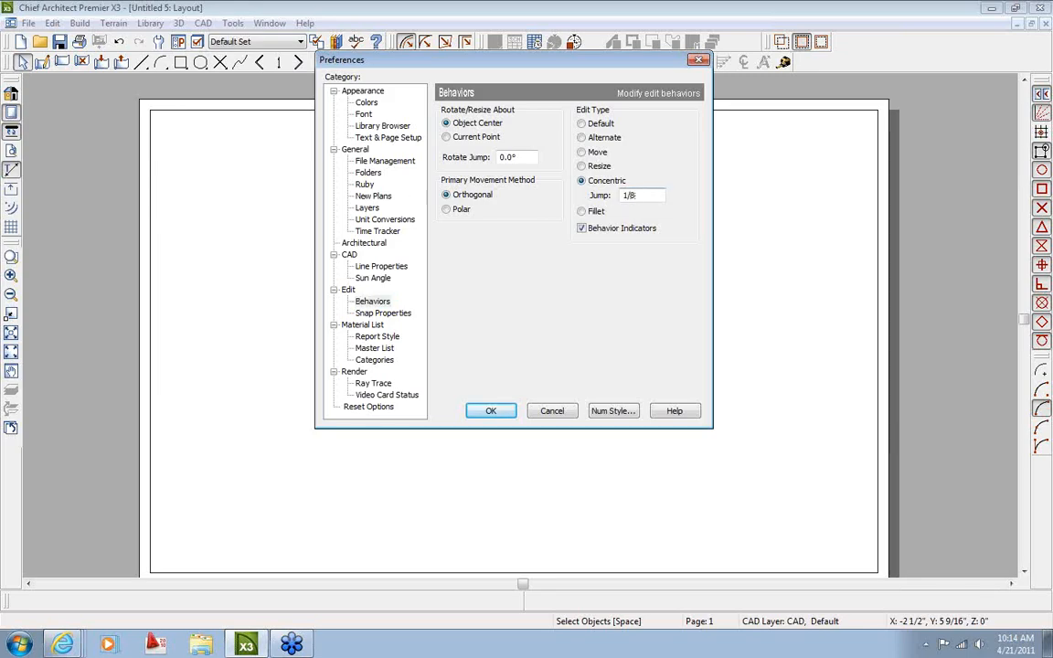
{"action": "left_click", "coordinate": [491, 411]}
Copy the border polyline and place the copy 1/8" inside the original
{"action": "scroll", "coordinate": [197, 160], "scroll_direction": "up", "scroll_amount": 3}
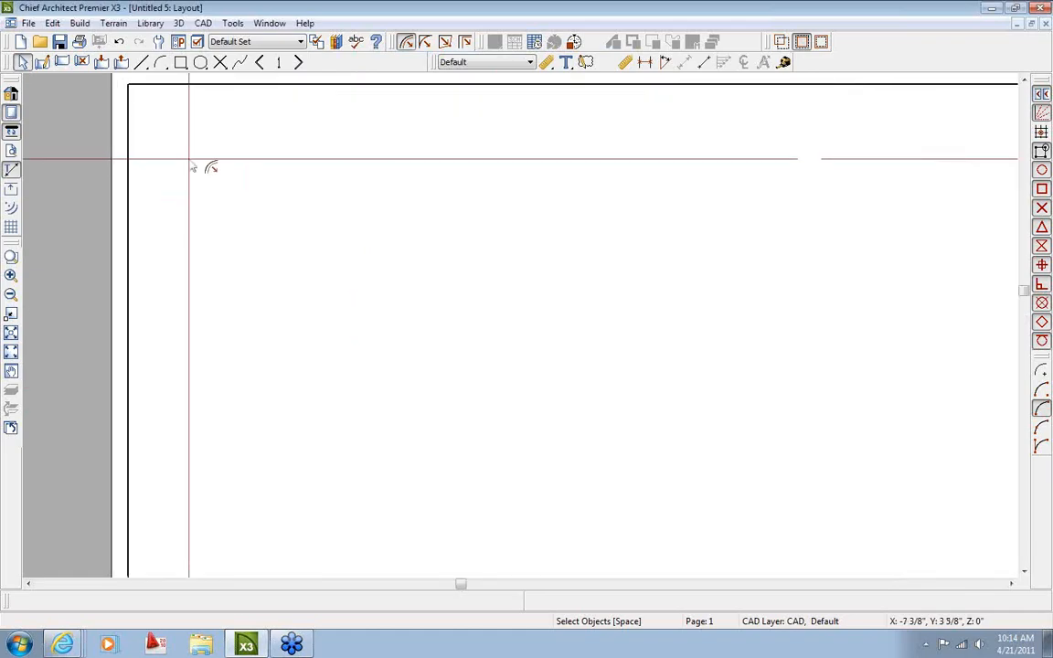
{"action": "left_click", "coordinate": [218, 87]}
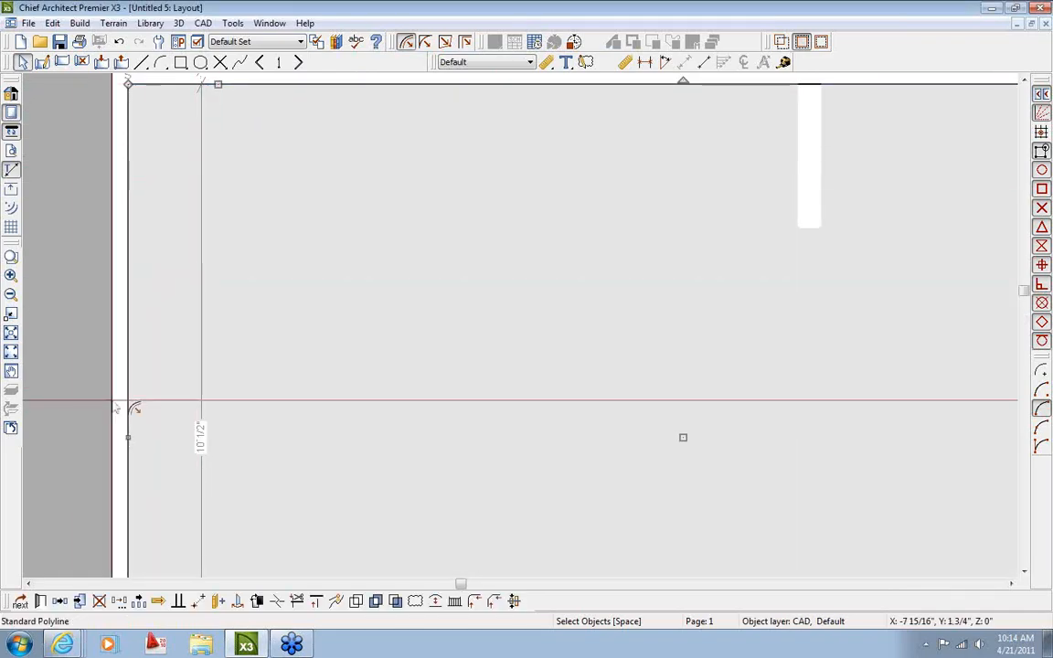
{"action": "left_click", "coordinate": [59, 601]}
{"action": "scroll", "coordinate": [252, 282], "scroll_direction": "down", "scroll_amount": 2}
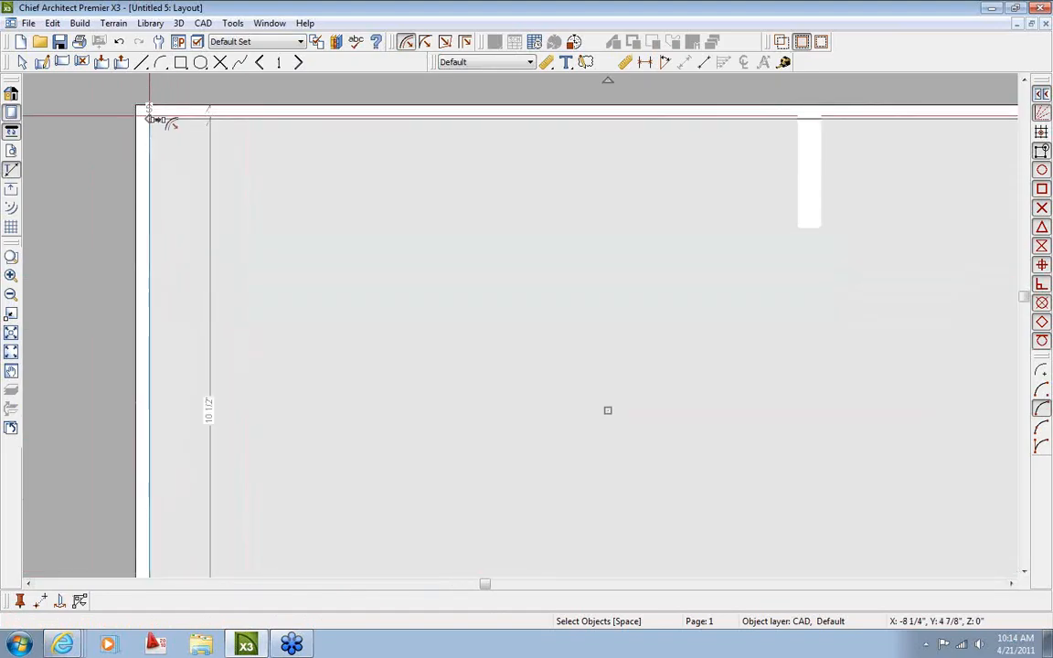
{"action": "mouse_move", "coordinate": [148, 116]}
{"action": "left_mouse_down"}
{"action": "mouse_move", "coordinate": [231, 209]}
{"action": "mouse_move", "coordinate": [156, 120]}
{"action": "mouse_move", "coordinate": [160, 134]}
{"action": "left_mouse_up"}
Deselect, pan across the sheet to check the double border, and switch to single-edge editing
{"action": "scroll", "coordinate": [164, 139], "scroll_direction": "up", "scroll_amount": 3}
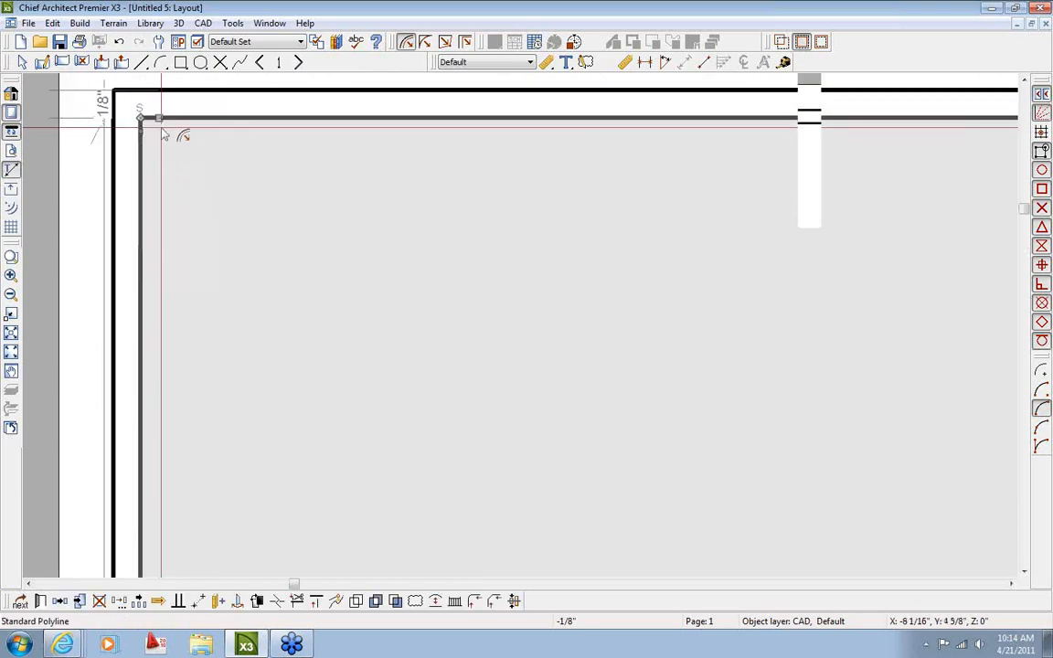
{"action": "scroll", "coordinate": [171, 143], "scroll_direction": "down", "scroll_amount": 1}
{"action": "scroll", "coordinate": [132, 113], "scroll_direction": "up", "scroll_amount": 5}
{"action": "left_click", "coordinate": [190, 169]}
{"action": "scroll", "coordinate": [190, 168], "scroll_direction": "down", "scroll_amount": 4}
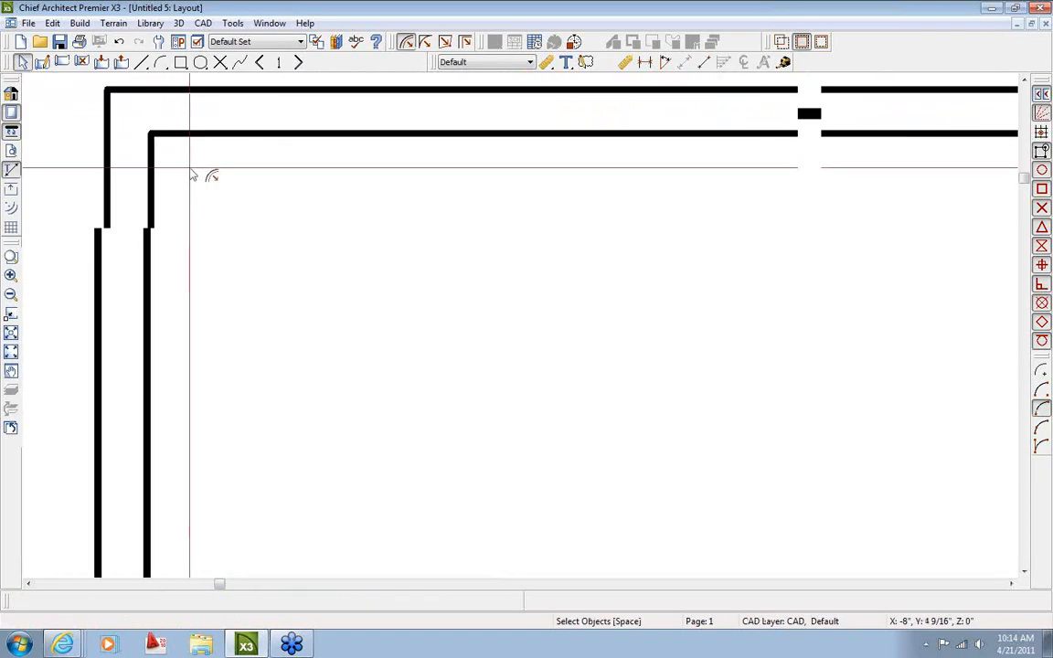
{"action": "scroll", "coordinate": [190, 168], "scroll_direction": "down", "scroll_amount": 4}
{"action": "middle_click_drag", "start_coordinate": [486, 345], "coordinate": [267, 262]}
{"action": "scroll", "coordinate": [365, 282], "scroll_direction": "down", "scroll_amount": 1}
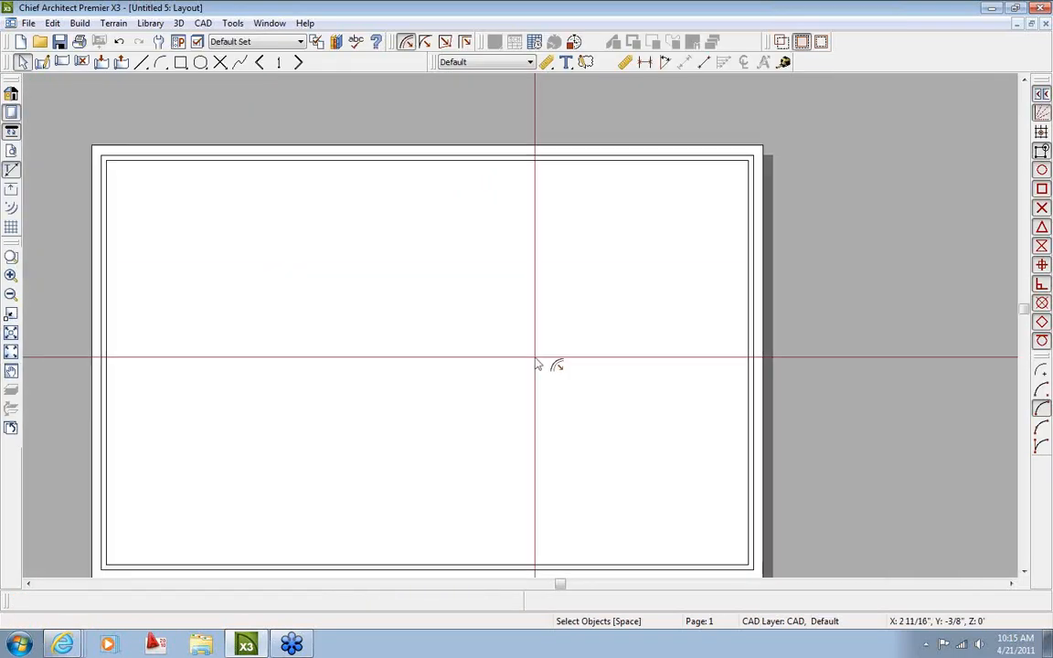
{"action": "middle_click_drag", "start_coordinate": [537, 364], "coordinate": [519, 263]}
{"action": "scroll", "coordinate": [665, 483], "scroll_direction": "up", "scroll_amount": 2}
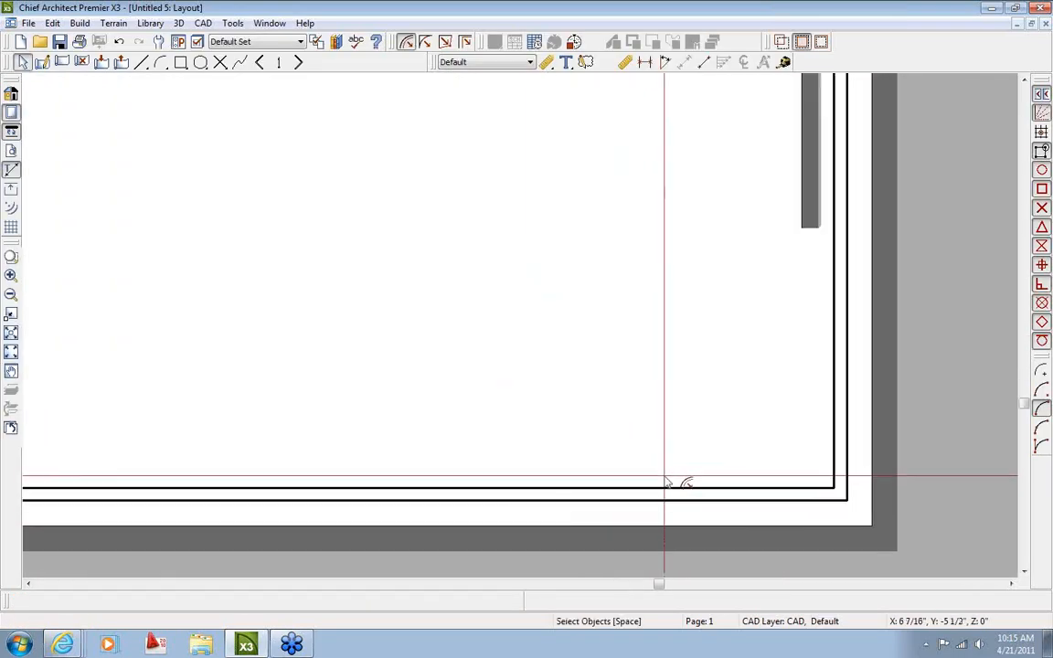
{"action": "left_click", "coordinate": [445, 42]}
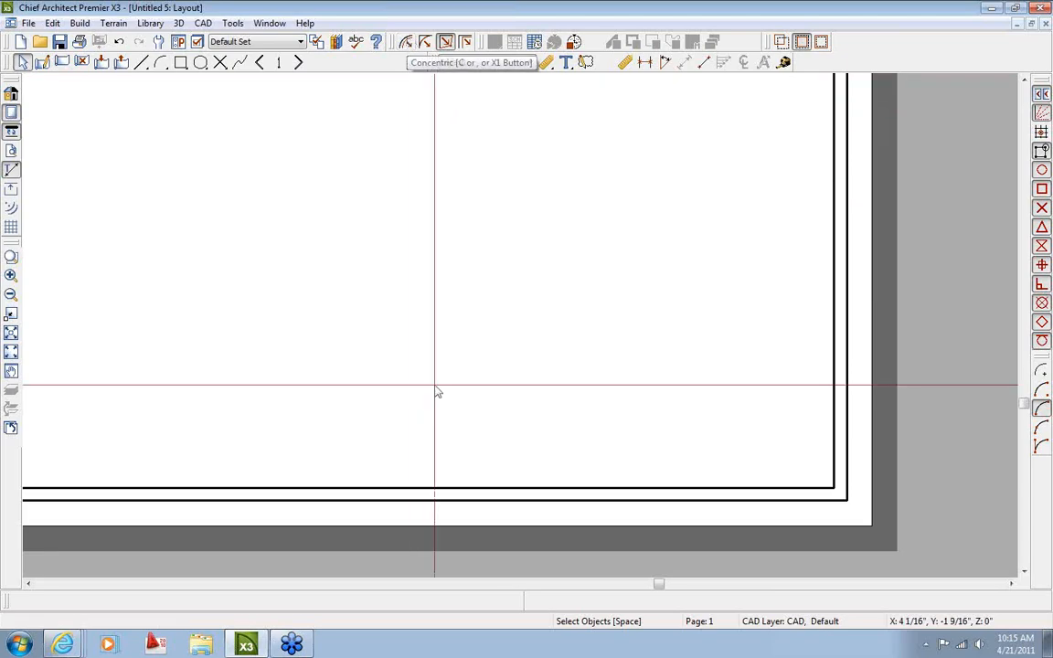
Raise the inner border's bottom edge to 1.12" above the outer bottom line
{"action": "left_click", "coordinate": [456, 492]}
{"action": "scroll", "coordinate": [460, 492], "scroll_direction": "up", "scroll_amount": 3}
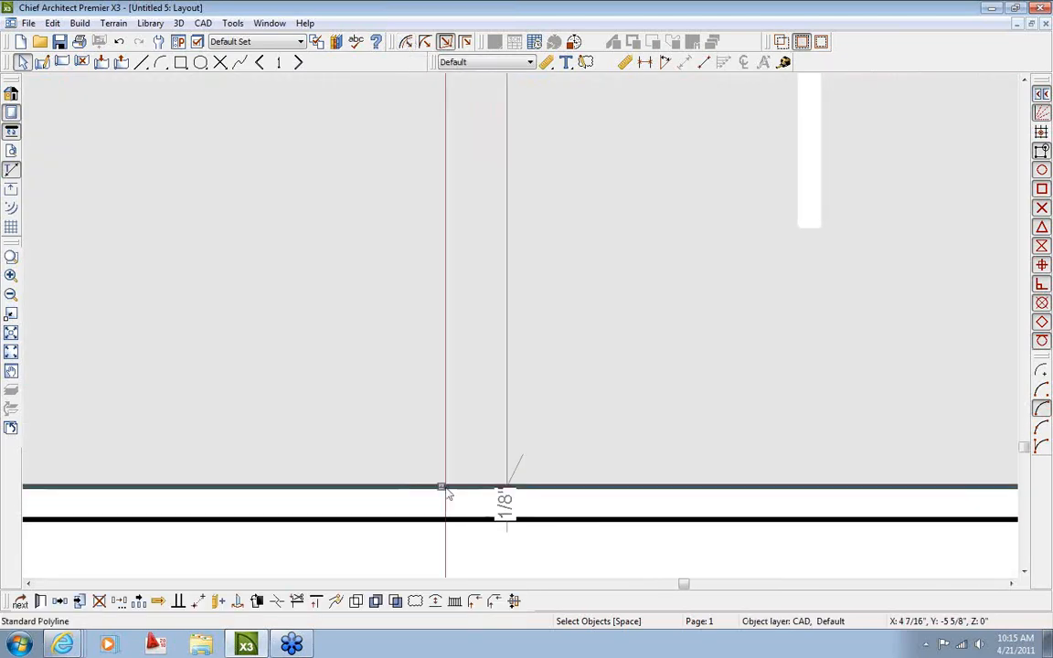
{"action": "left_click_drag", "start_coordinate": [441, 486], "coordinate": [437, 346]}
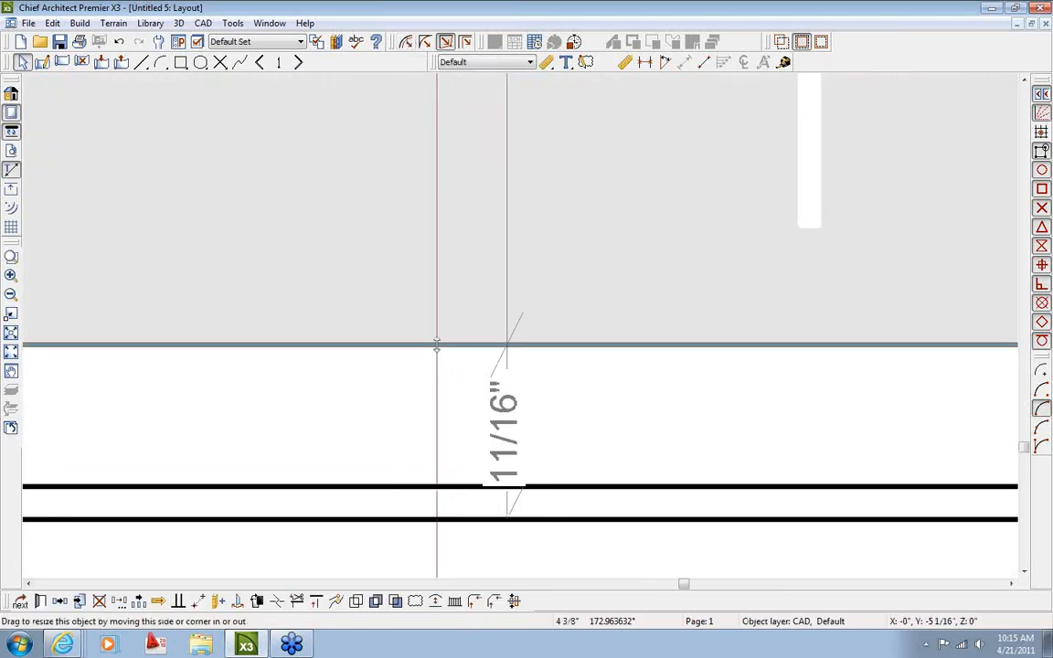
{"action": "left_click", "coordinate": [507, 445]}
{"action": "type", "text": "1"}
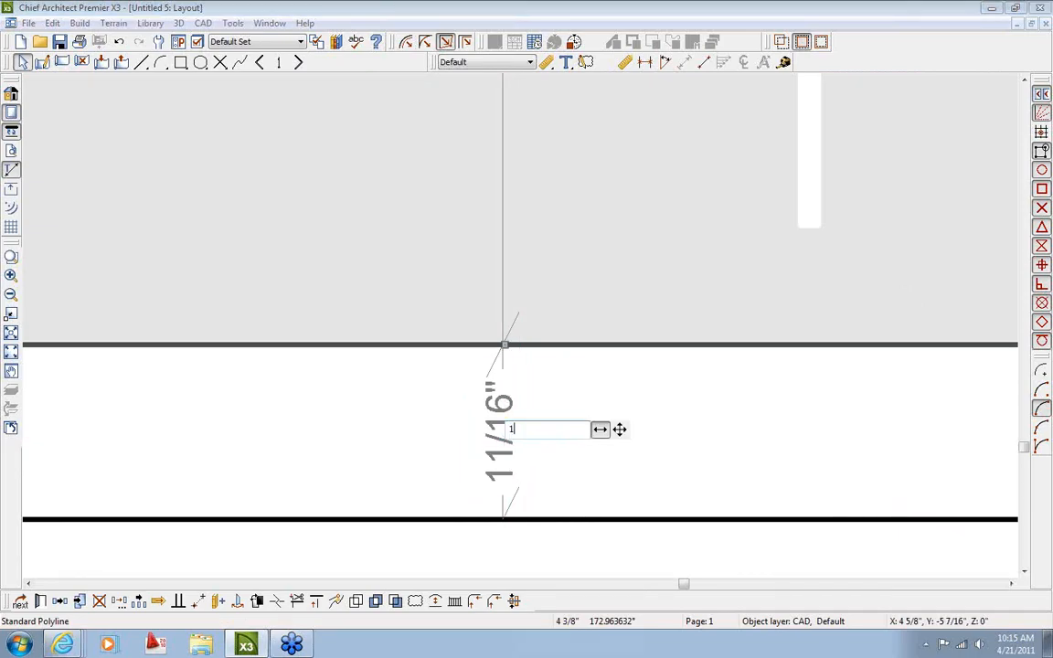
{"action": "type", "text": ".12"}
{"action": "key", "text": "Return"}
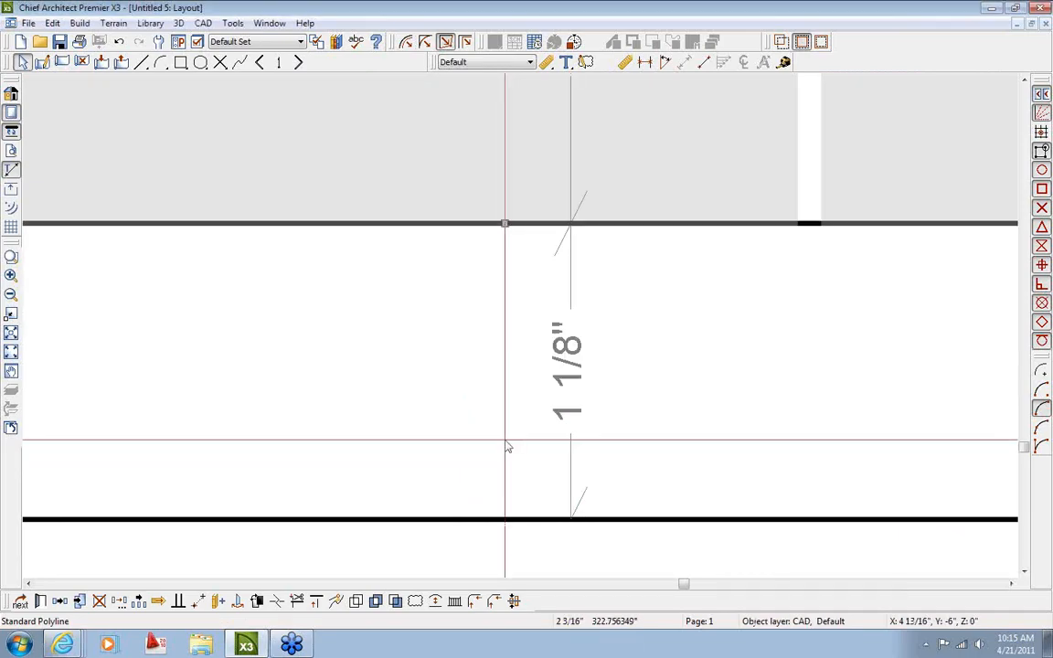
{"action": "scroll", "coordinate": [503, 443], "scroll_direction": "down", "scroll_amount": 3}
{"action": "scroll", "coordinate": [544, 371], "scroll_direction": "up", "scroll_amount": 1}
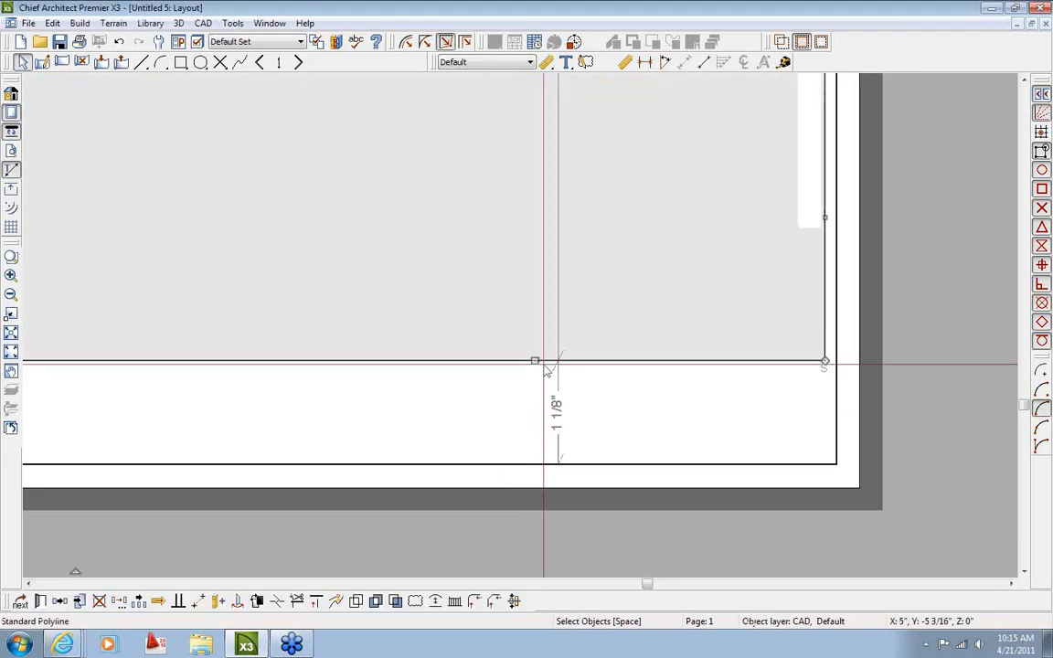
{"action": "mouse_move", "coordinate": [536, 360]}
{"action": "left_mouse_down"}
{"action": "mouse_move", "coordinate": [524, 419]}
{"action": "mouse_move", "coordinate": [523, 362]}
{"action": "left_mouse_up"}
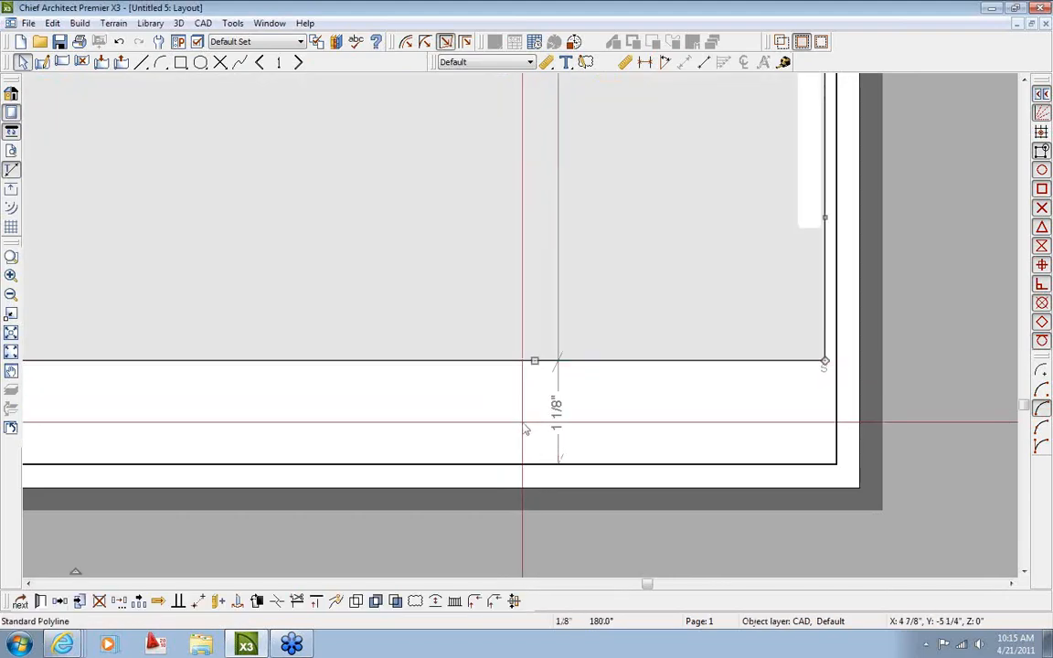
Deselect the inner border and pan back to show the page's top edge
{"action": "left_click", "coordinate": [523, 421]}
{"action": "scroll", "coordinate": [522, 421], "scroll_direction": "down", "scroll_amount": 2}
{"action": "middle_click_drag", "start_coordinate": [451, 407], "coordinate": [583, 415]}
{"action": "scroll", "coordinate": [576, 414], "scroll_direction": "down", "scroll_amount": 3}
{"action": "middle_click_drag", "start_coordinate": [540, 334], "coordinate": [544, 421]}
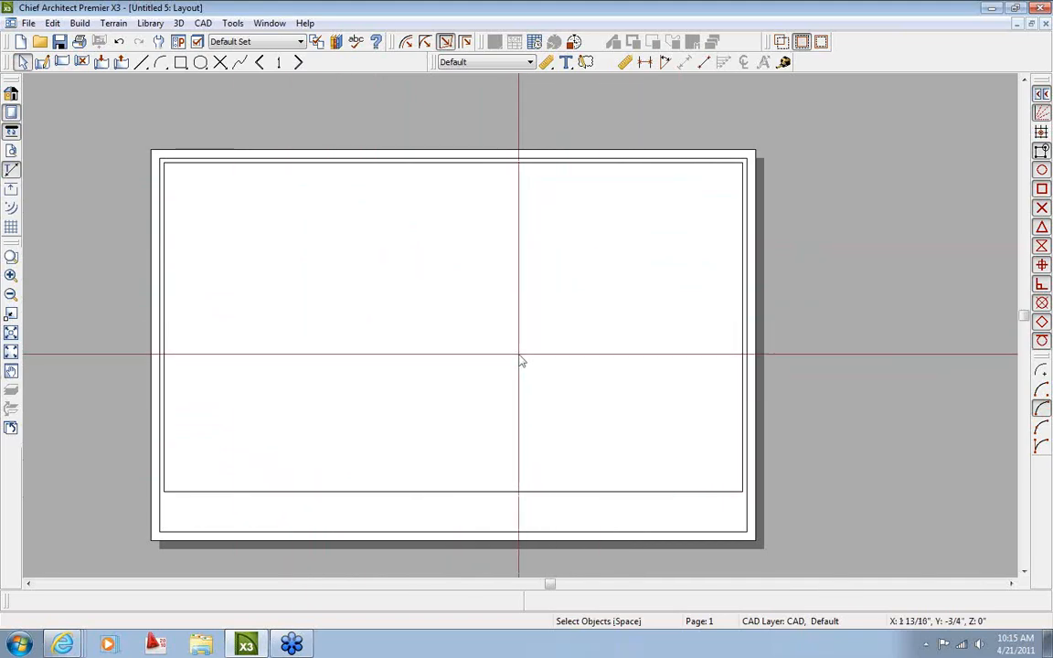
Select the inner border and enter a .125 fillet radius in the Fillet / Chamfer settings
{"action": "middle_click_drag", "start_coordinate": [441, 456], "coordinate": [475, 363]}
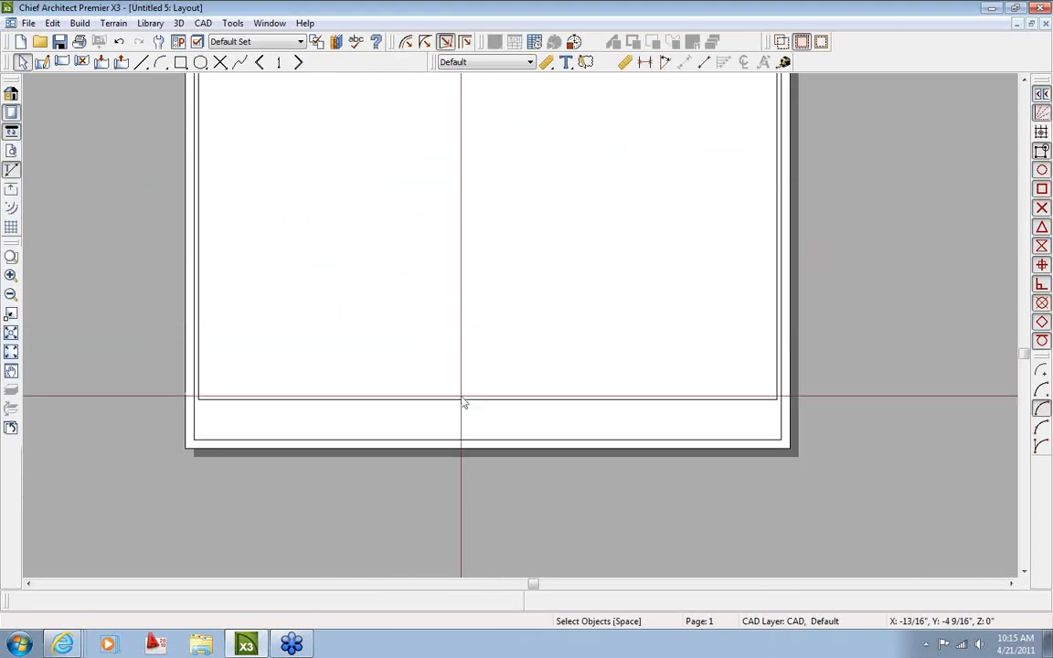
{"action": "scroll", "coordinate": [462, 399], "scroll_direction": "up", "scroll_amount": 1}
{"action": "middle_click_drag", "start_coordinate": [684, 362], "coordinate": [485, 464]}
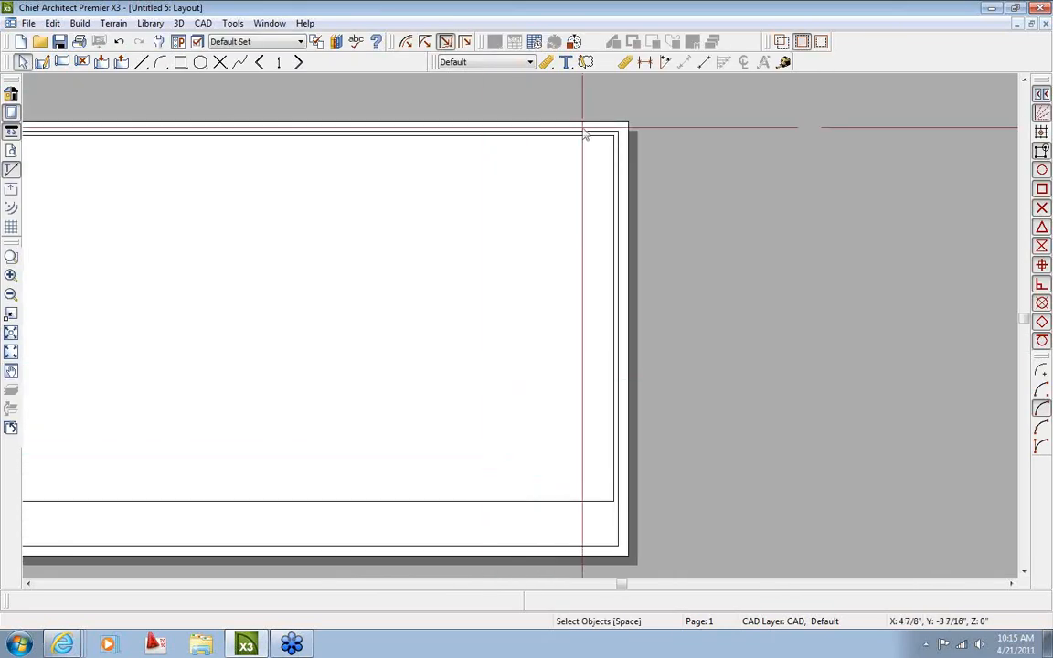
{"action": "scroll", "coordinate": [585, 134], "scroll_direction": "up", "scroll_amount": 4}
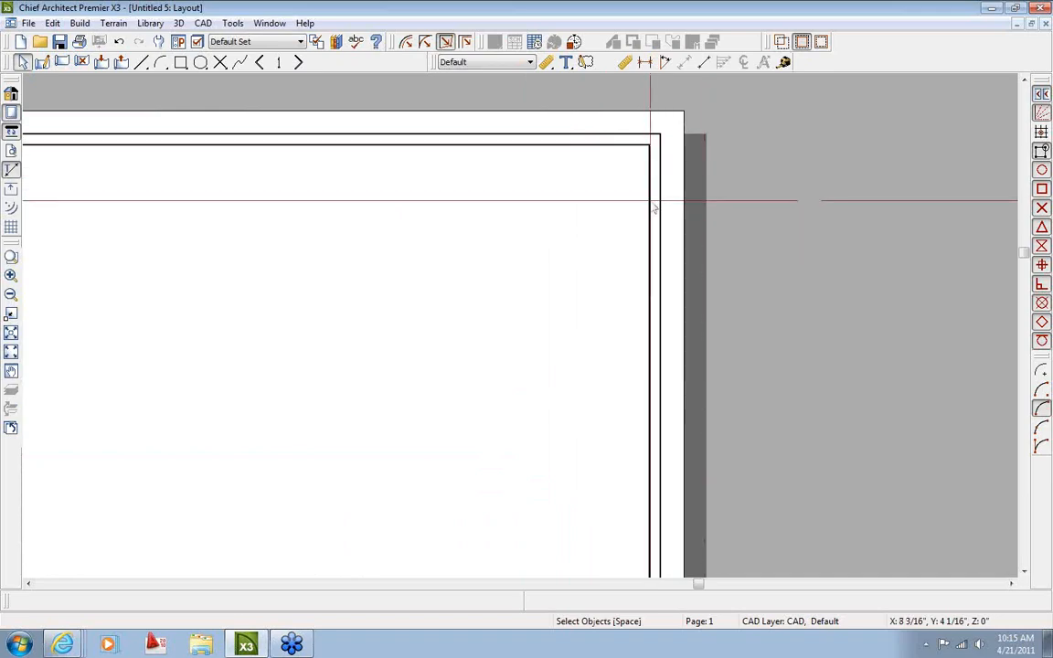
{"action": "left_click", "coordinate": [539, 152]}
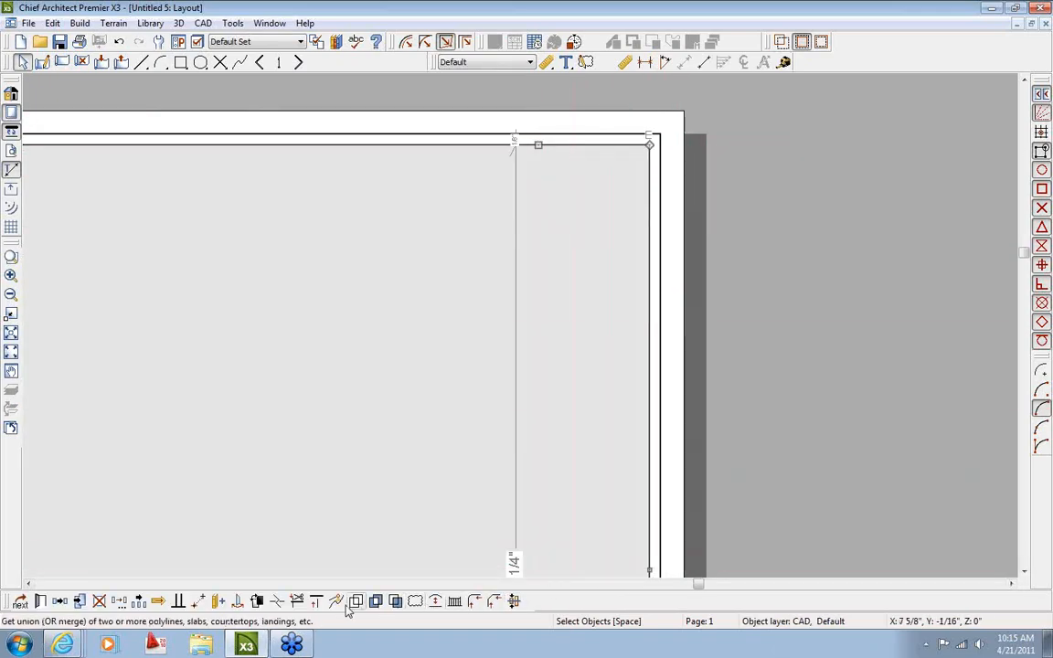
{"action": "double_click", "coordinate": [475, 602]}
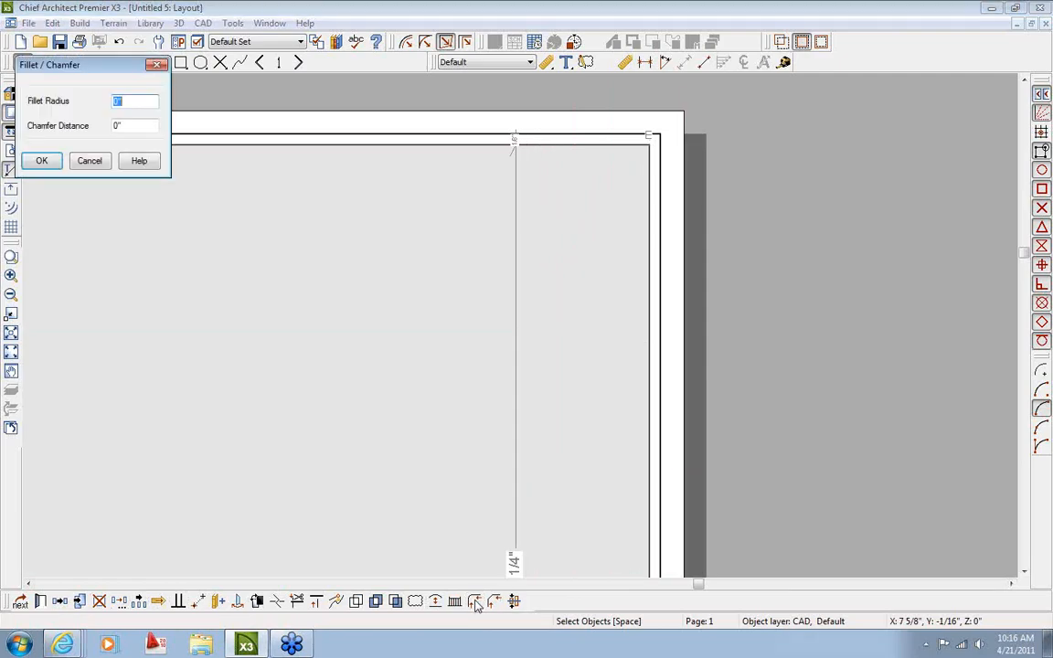
{"action": "left_click_drag", "start_coordinate": [92, 68], "coordinate": [214, 109]}
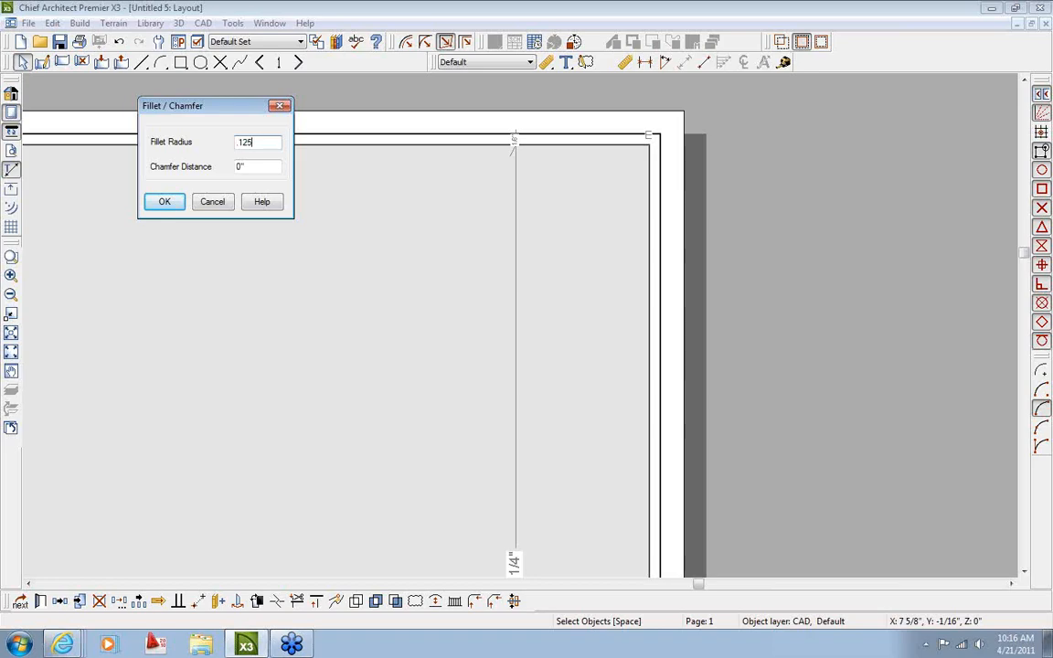
{"action": "left_click", "coordinate": [166, 202]}
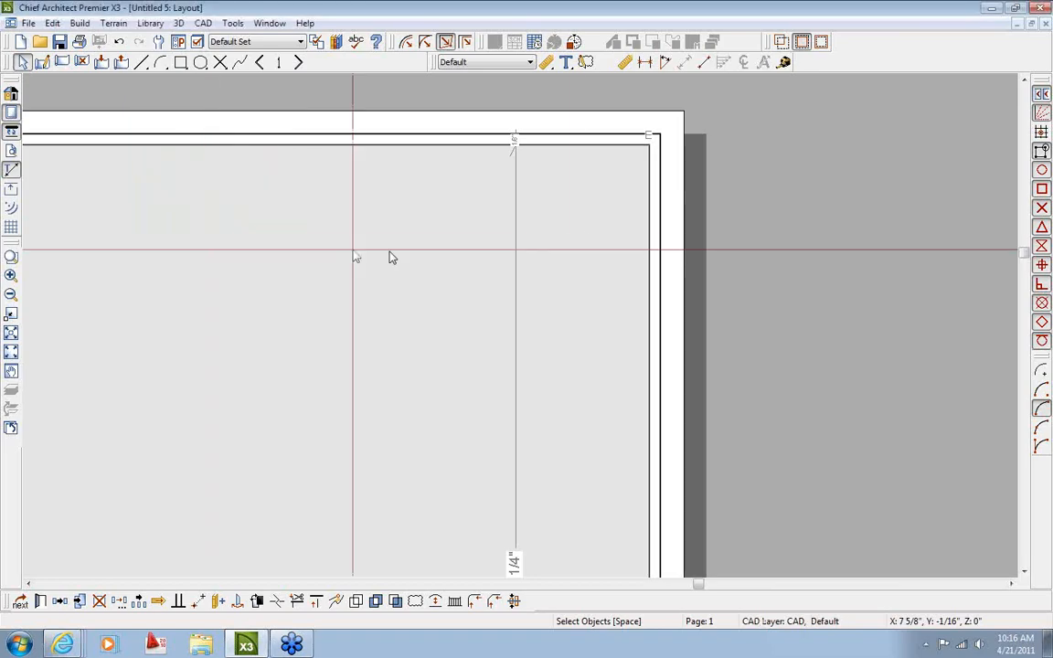
{"action": "left_click", "coordinate": [653, 206]}
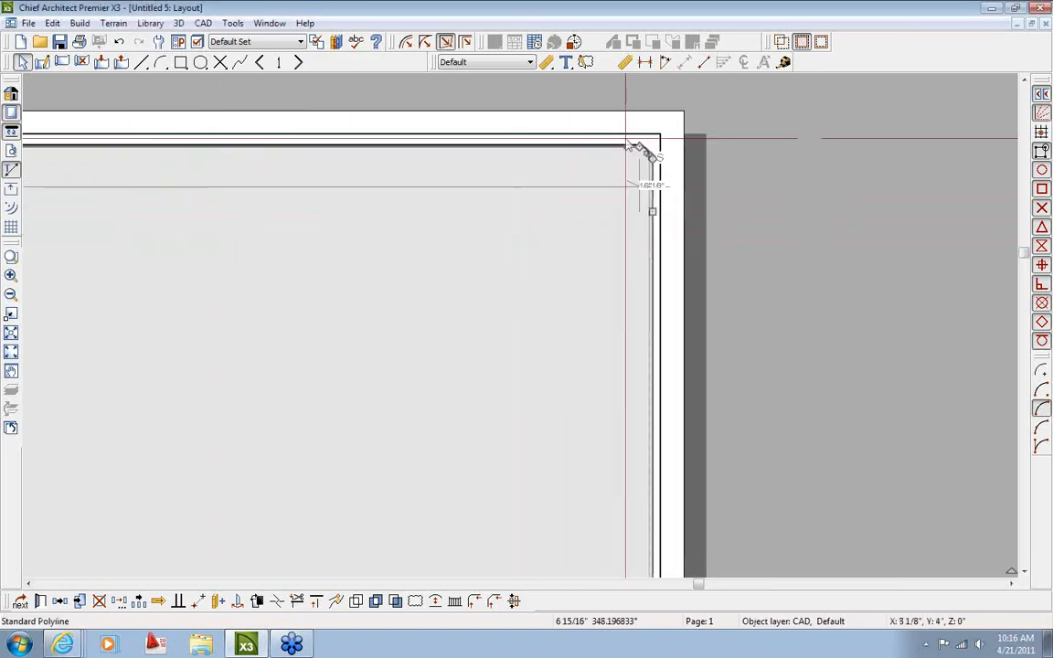
{"action": "scroll", "coordinate": [628, 135], "scroll_direction": "up", "scroll_amount": 2}
{"action": "left_click", "coordinate": [651, 201]}
{"action": "scroll", "coordinate": [650, 201], "scroll_direction": "down", "scroll_amount": 2}
{"action": "middle_click_drag", "start_coordinate": [577, 414], "coordinate": [546, 76]}
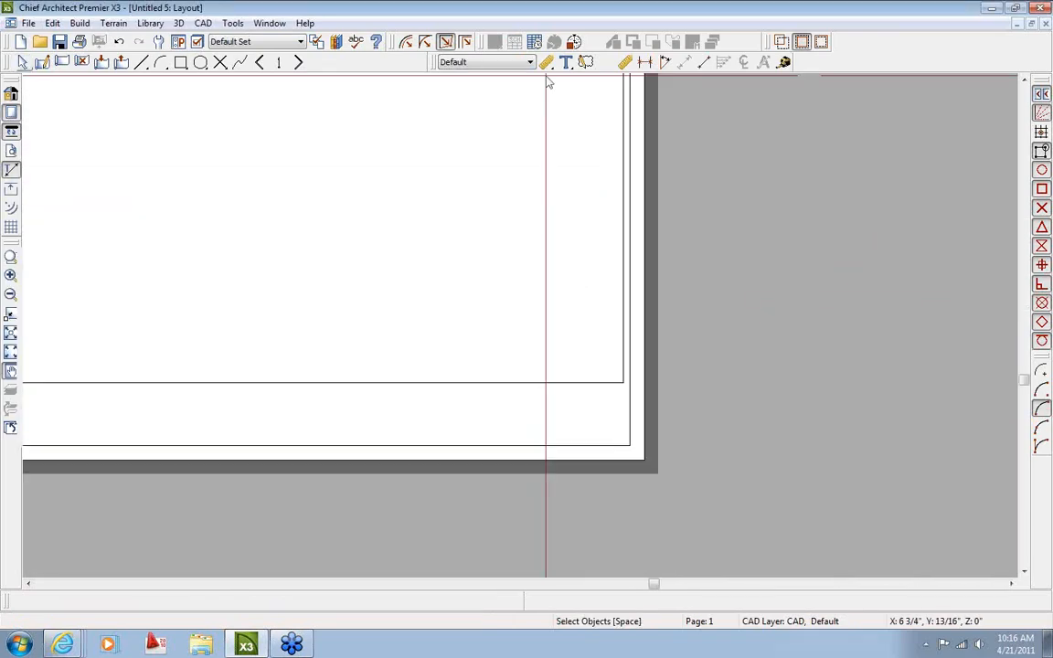
{"action": "scroll", "coordinate": [624, 366], "scroll_direction": "up", "scroll_amount": 1}
{"action": "left_click", "coordinate": [630, 377]}
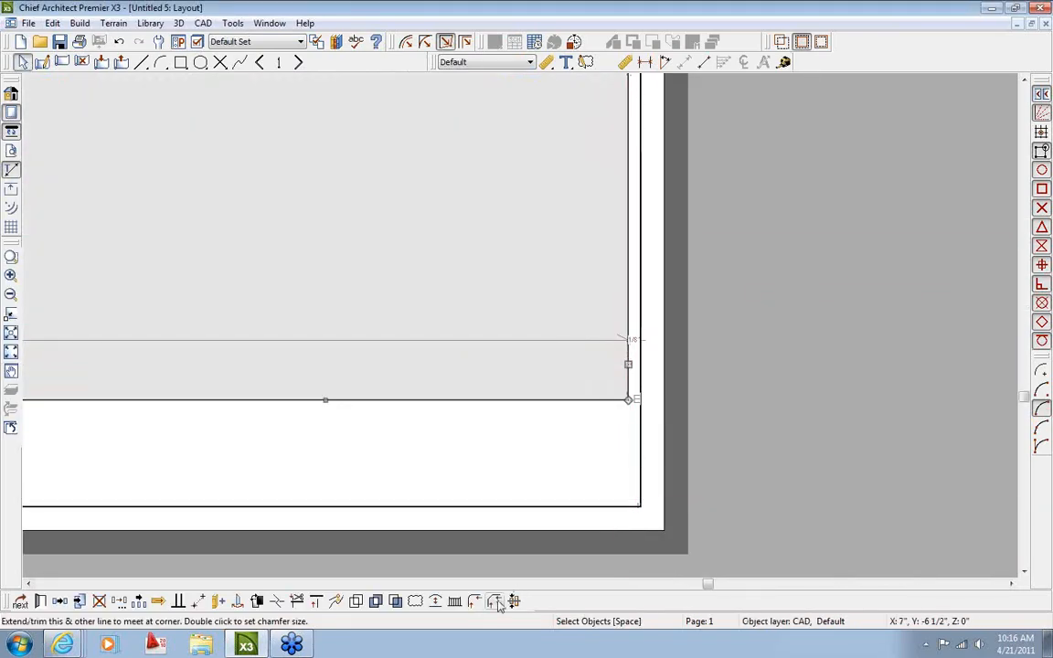
{"action": "left_click", "coordinate": [474, 604]}
{"action": "left_click", "coordinate": [536, 404]}
{"action": "scroll", "coordinate": [209, 482], "scroll_direction": "down", "scroll_amount": 1}
{"action": "middle_click_drag", "start_coordinate": [209, 482], "coordinate": [878, 501]}
{"action": "left_click", "coordinate": [263, 445]}
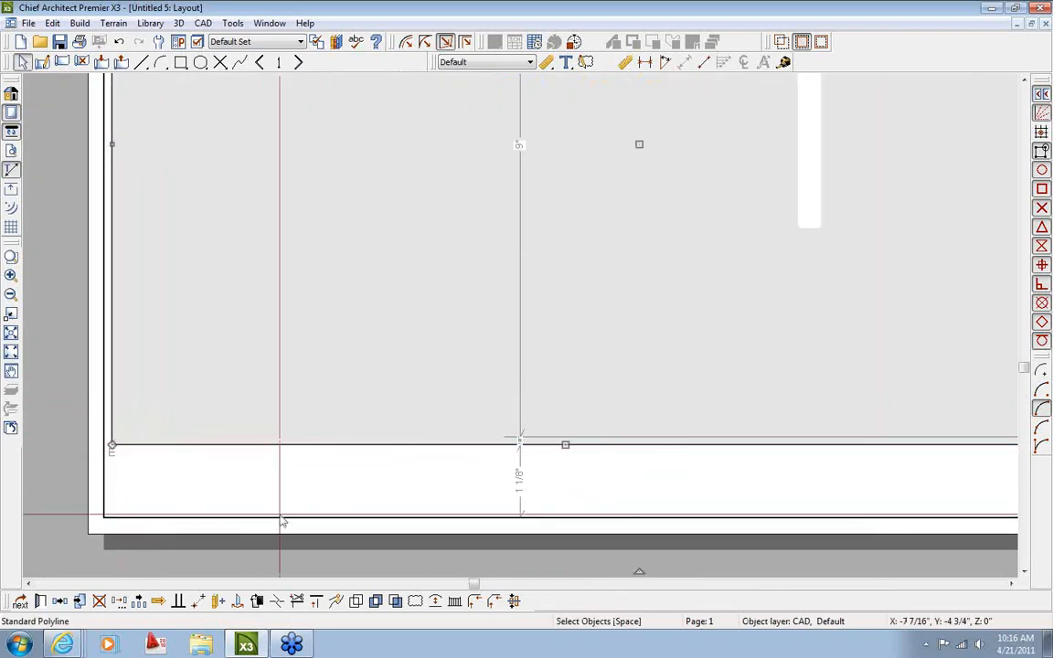
{"action": "left_click", "coordinate": [474, 603]}
{"action": "left_click", "coordinate": [114, 402]}
{"action": "middle_click_drag", "start_coordinate": [188, 221], "coordinate": [229, 525]}
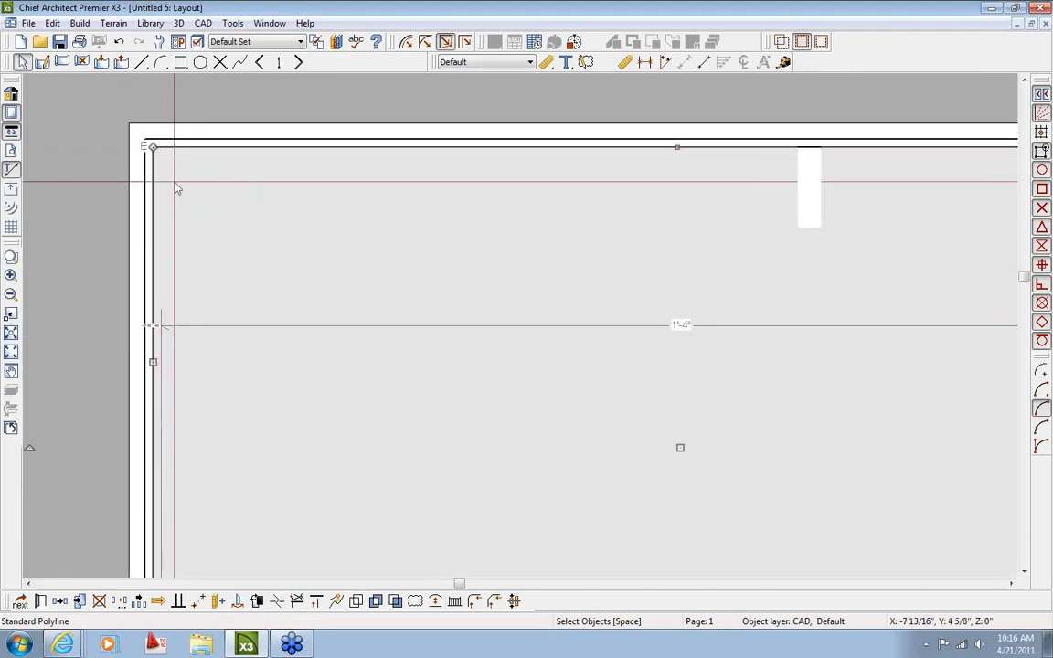
{"action": "left_click", "coordinate": [473, 603]}
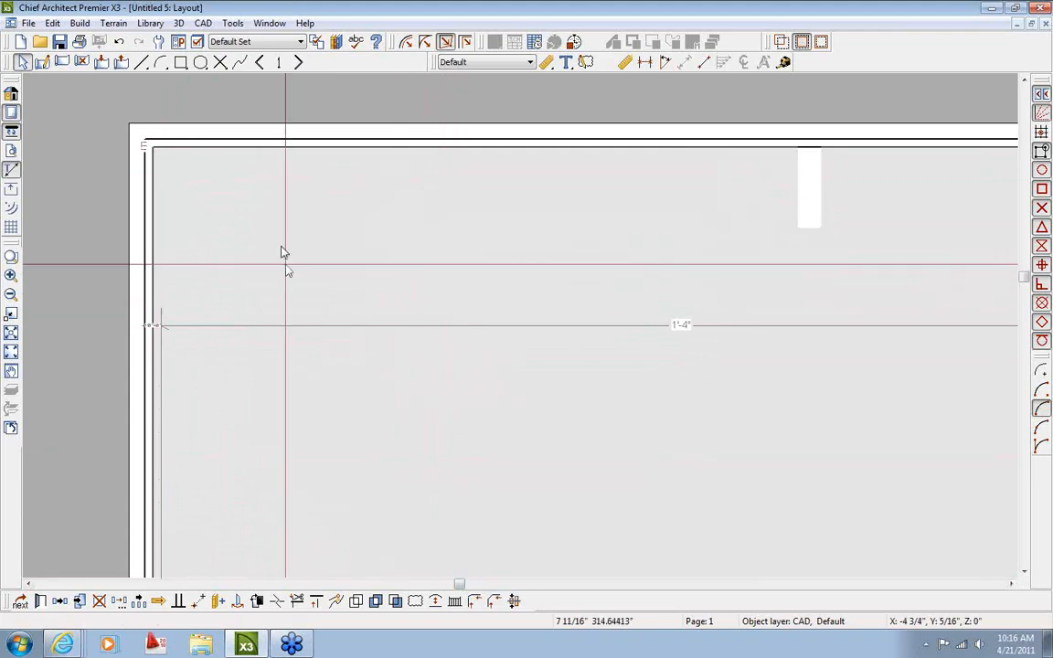
{"action": "left_click", "coordinate": [261, 148]}
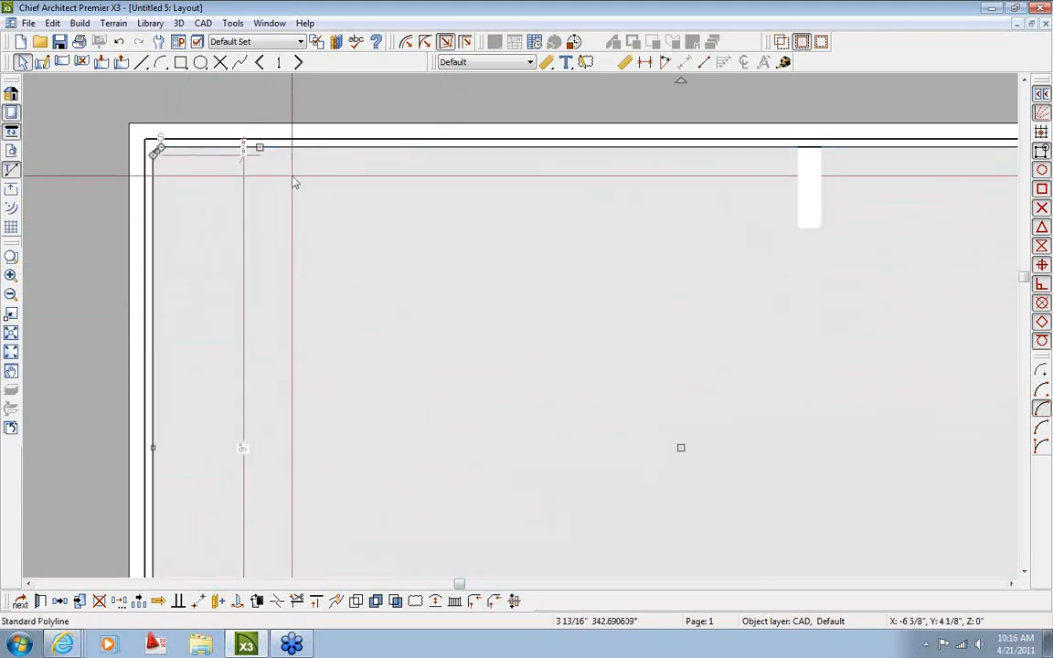
{"action": "scroll", "coordinate": [210, 151], "scroll_direction": "up", "scroll_amount": 2}
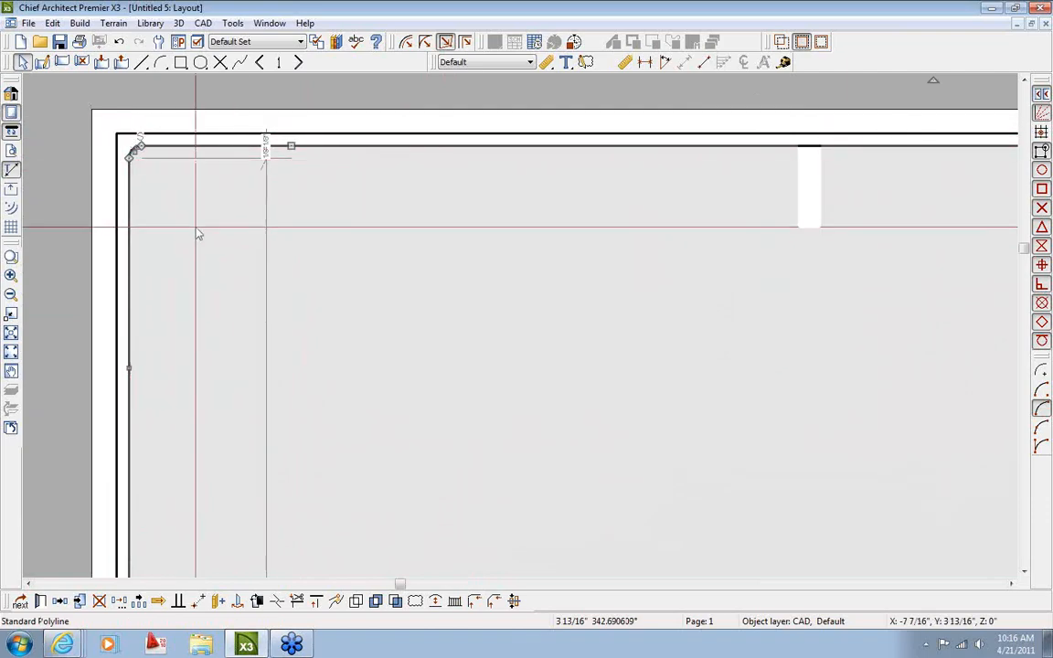
{"action": "left_click", "coordinate": [197, 229]}
{"action": "scroll", "coordinate": [244, 240], "scroll_direction": "down", "scroll_amount": 1}
{"action": "scroll", "coordinate": [253, 249], "scroll_direction": "down", "scroll_amount": 2}
{"action": "middle_click_drag", "start_coordinate": [438, 307], "coordinate": [397, 252]}
{"action": "middle_click_drag", "start_coordinate": [583, 352], "coordinate": [589, 348]}
{"action": "middle_click_drag", "start_coordinate": [630, 383], "coordinate": [534, 266]}
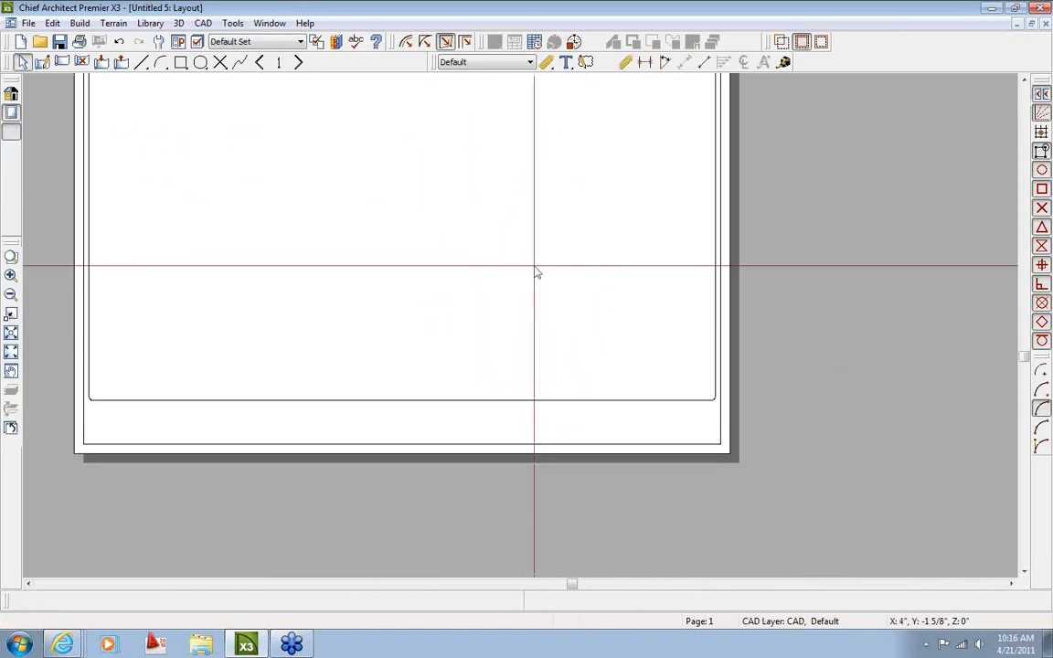
{"action": "scroll", "coordinate": [679, 430], "scroll_direction": "up", "scroll_amount": 5}
{"action": "middle_click_drag", "start_coordinate": [679, 430], "coordinate": [562, 427]}
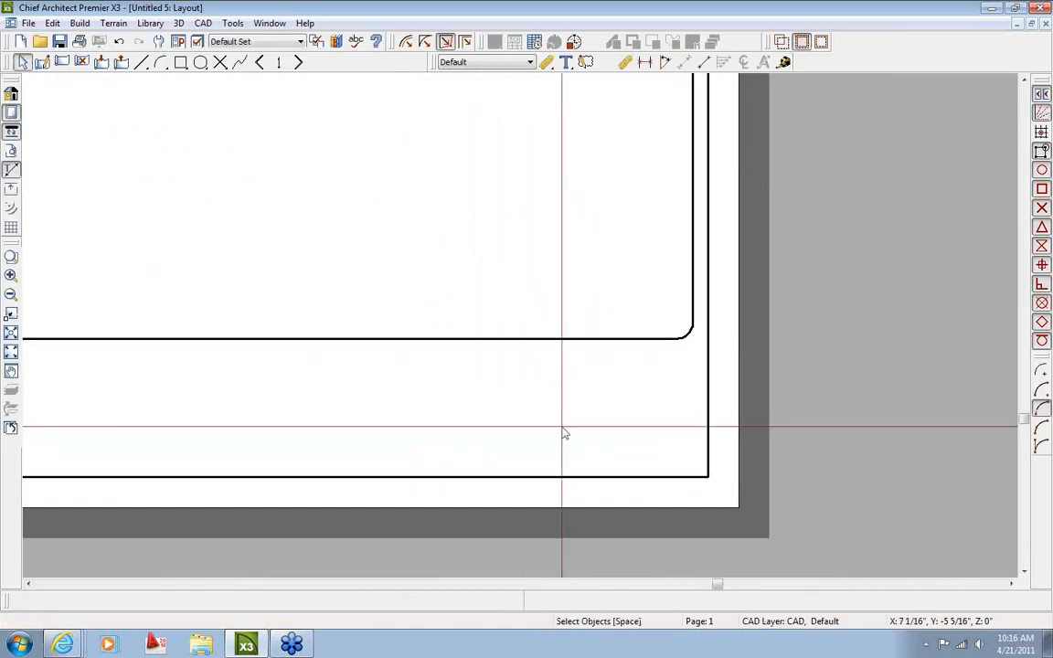
{"action": "scroll", "coordinate": [564, 433], "scroll_direction": "down", "scroll_amount": 1}
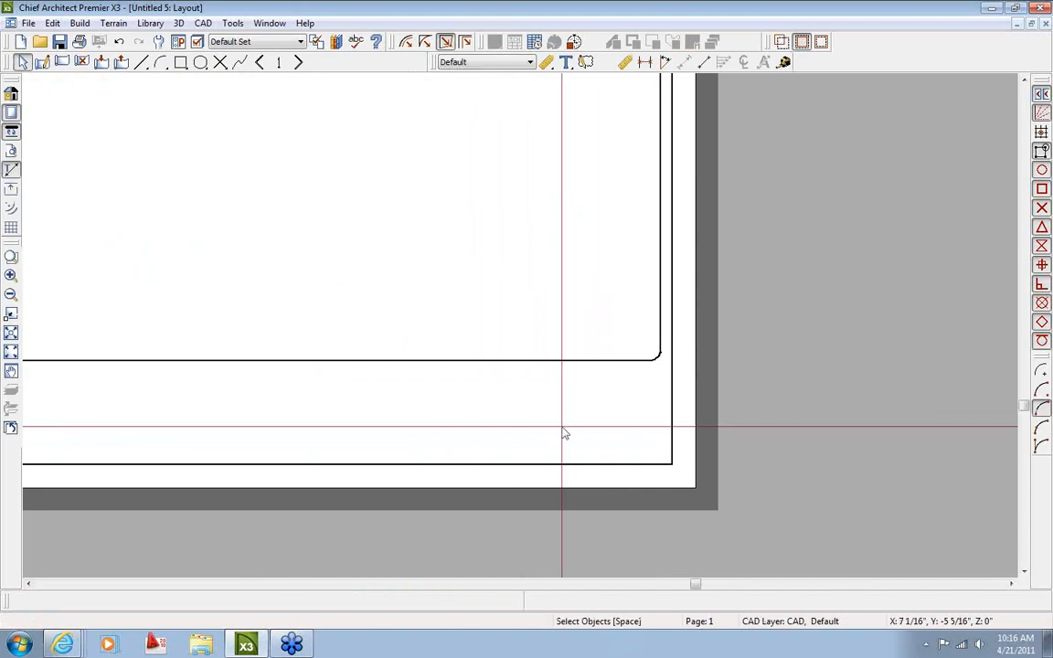
{"action": "scroll", "coordinate": [562, 427], "scroll_direction": "down", "scroll_amount": 4}
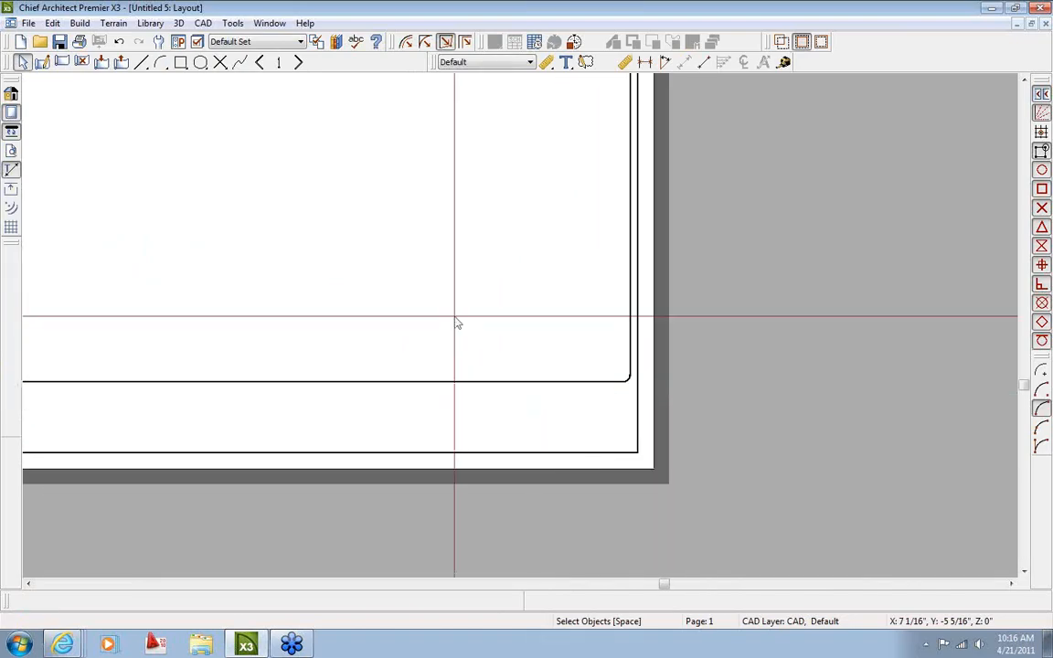
{"action": "middle_click_drag", "start_coordinate": [455, 317], "coordinate": [556, 425]}
{"action": "scroll", "coordinate": [494, 228], "scroll_direction": "down", "scroll_amount": 4}
{"action": "middle_click_drag", "start_coordinate": [510, 319], "coordinate": [677, 449]}
{"action": "scroll", "coordinate": [672, 420], "scroll_direction": "down", "scroll_amount": 1}
Check the other layout pages, return to page 1, and select the inner rounded border
{"action": "middle_click_drag", "start_coordinate": [578, 364], "coordinate": [541, 304]}
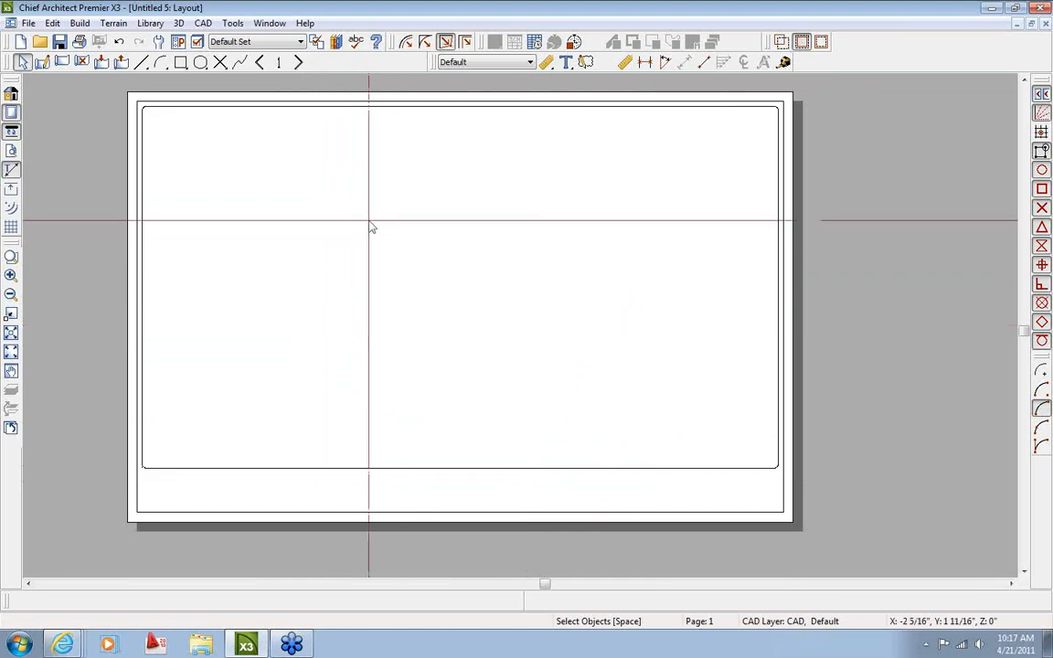
{"action": "left_click", "coordinate": [297, 66]}
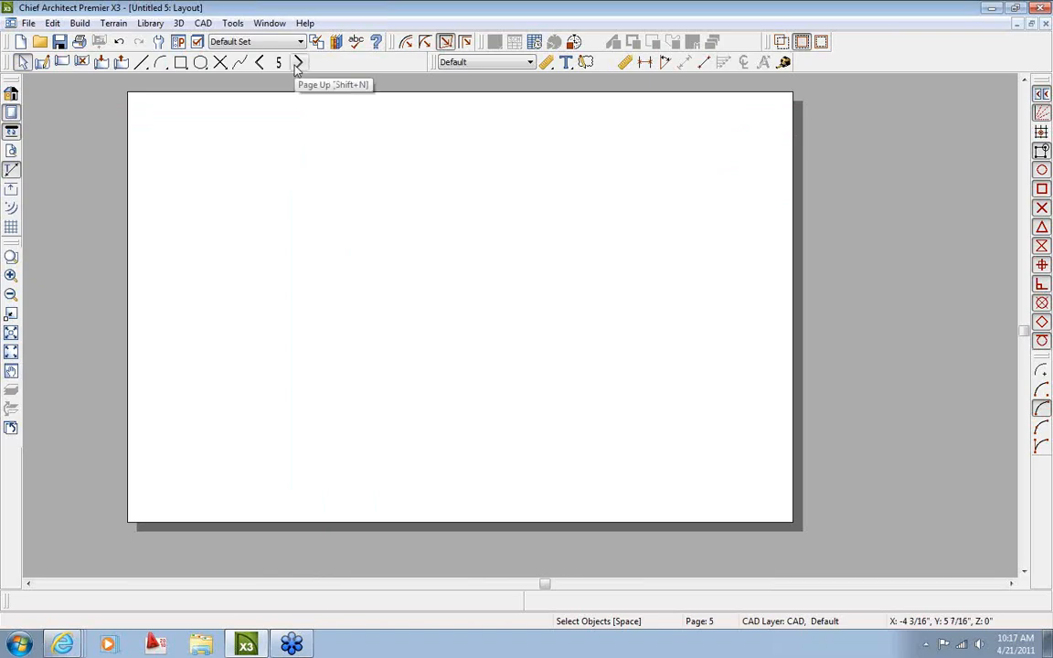
{"action": "left_click", "coordinate": [261, 64]}
{"action": "left_click", "coordinate": [261, 63]}
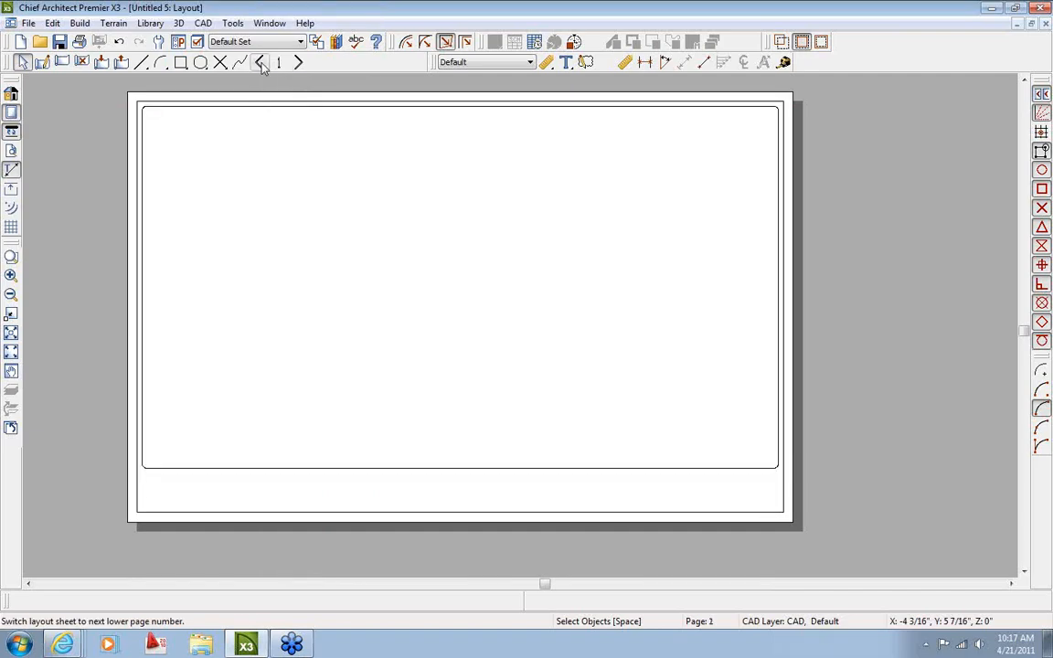
{"action": "left_click", "coordinate": [459, 477]}
{"action": "scroll", "coordinate": [464, 522], "scroll_direction": "up", "scroll_amount": 2}
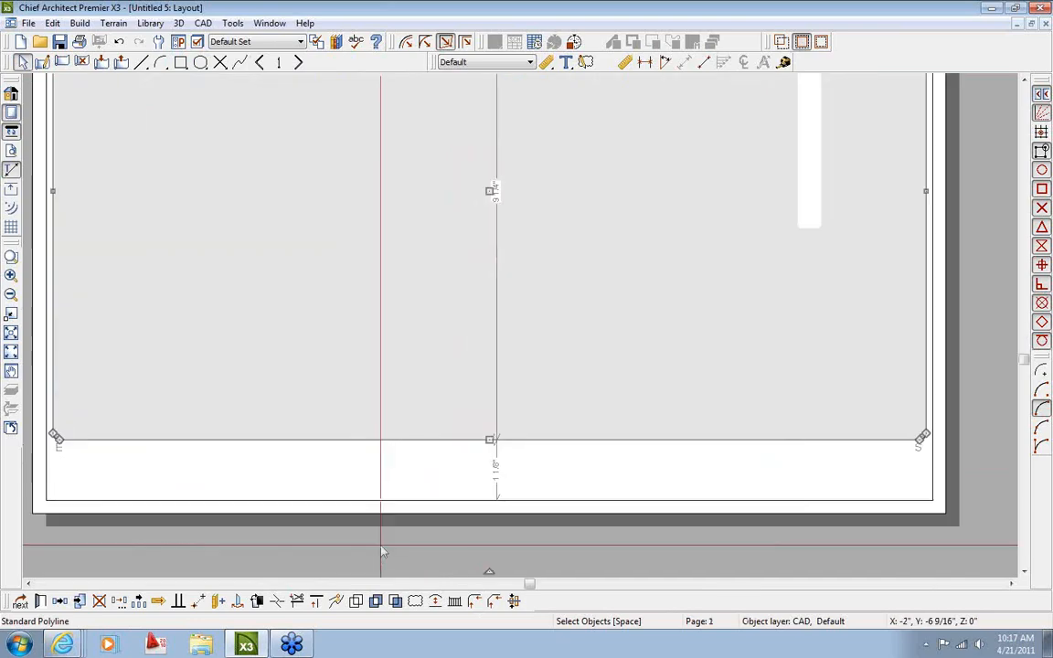
Add the title-strip line to the selection, delete both border lines, then undo to restore them
{"action": "left_click", "coordinate": [376, 502], "text": "shift"}
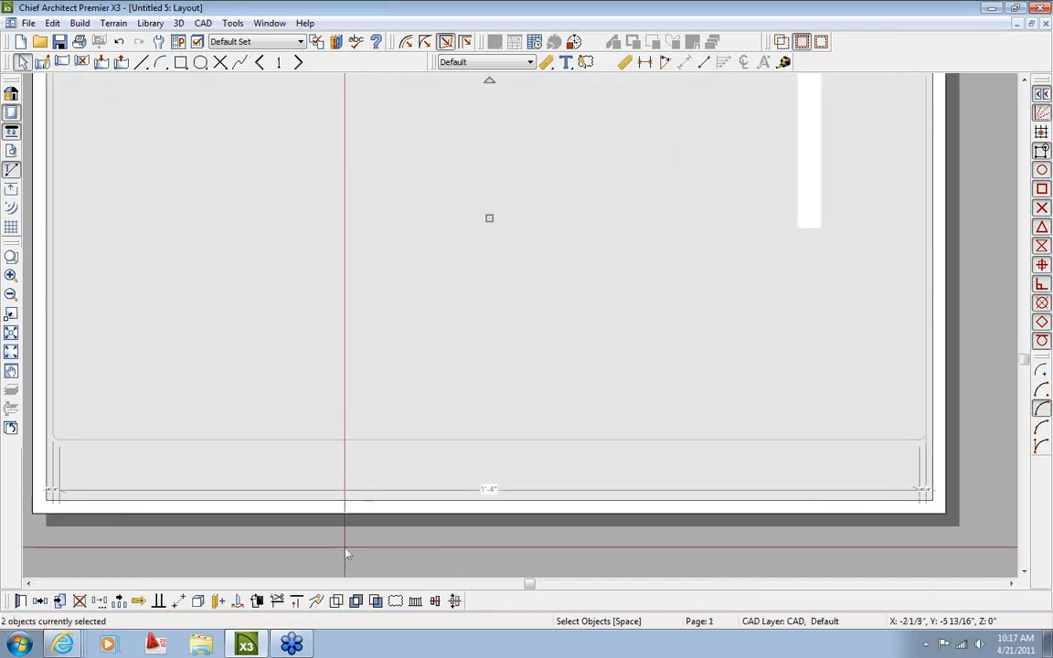
{"action": "scroll", "coordinate": [346, 553], "scroll_direction": "down", "scroll_amount": 2}
{"action": "key", "text": "Delete"}
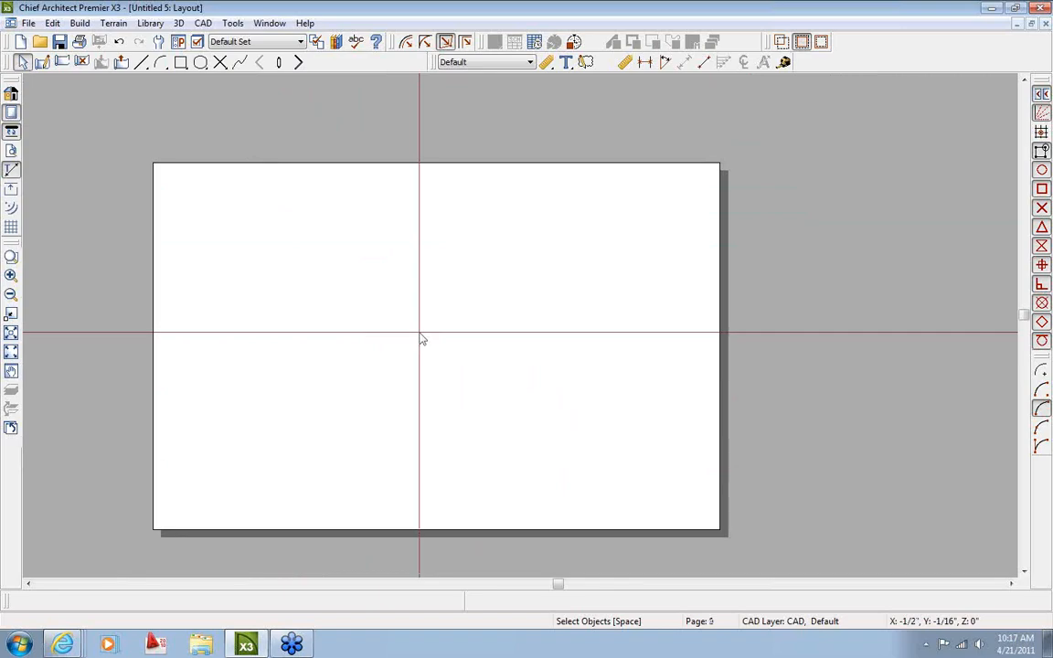
{"action": "key", "text": "ctrl+z"}
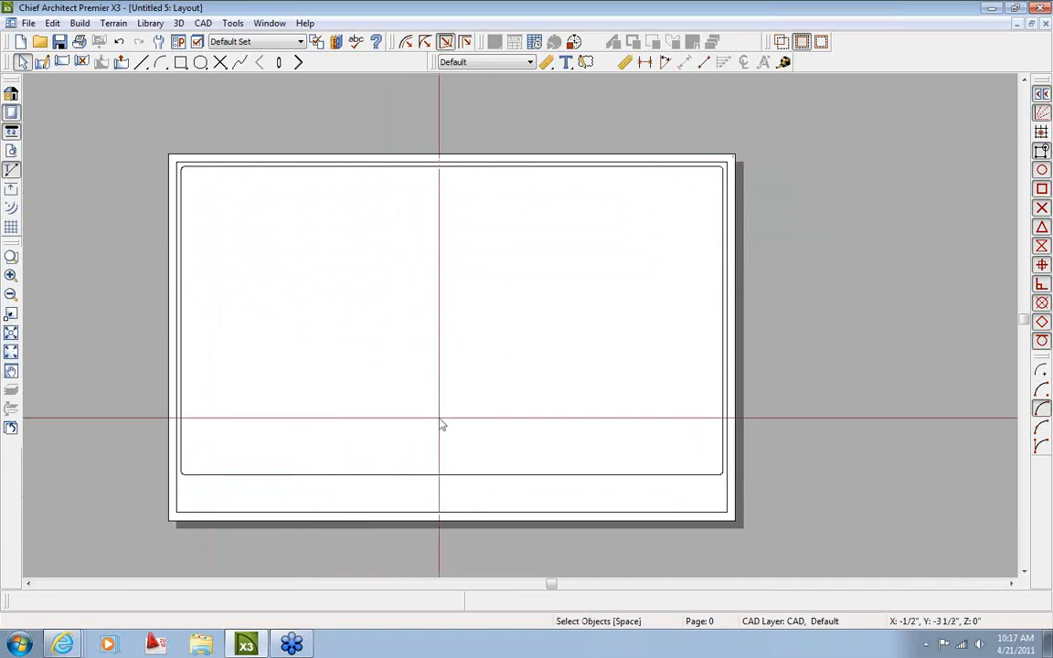
{"action": "middle_click_drag", "start_coordinate": [442, 423], "coordinate": [482, 399]}
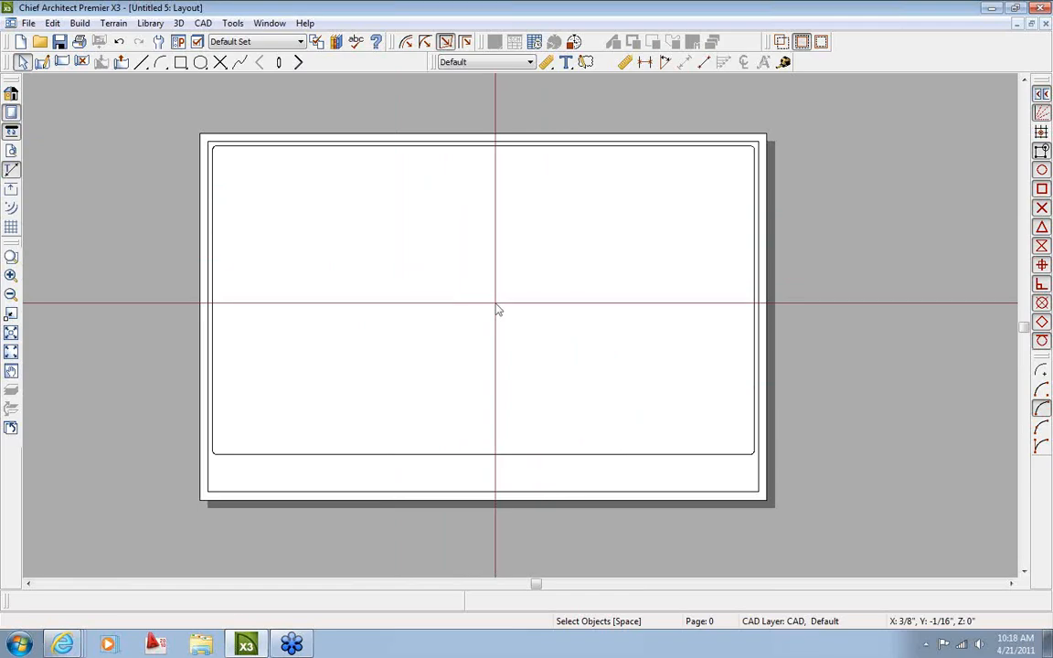
Draw two test rectangles on page 1 and two more on page 2
{"action": "left_click", "coordinate": [300, 63]}
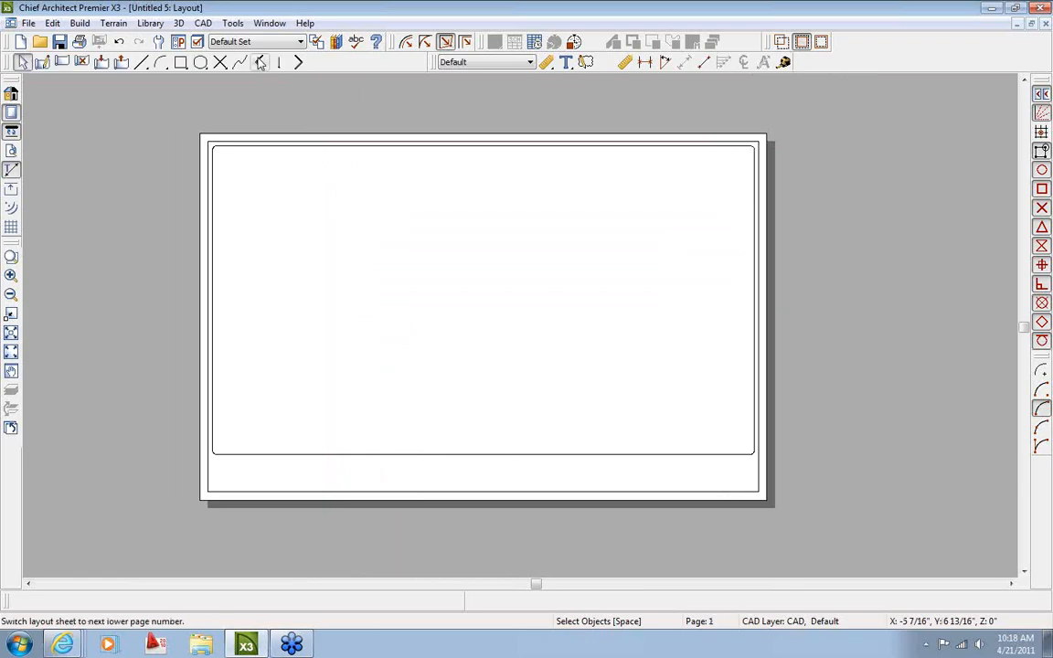
{"action": "left_click", "coordinate": [180, 62]}
{"action": "left_click_drag", "start_coordinate": [370, 268], "coordinate": [418, 329]}
{"action": "left_click_drag", "start_coordinate": [512, 255], "coordinate": [585, 329]}
{"action": "left_click", "coordinate": [298, 62]}
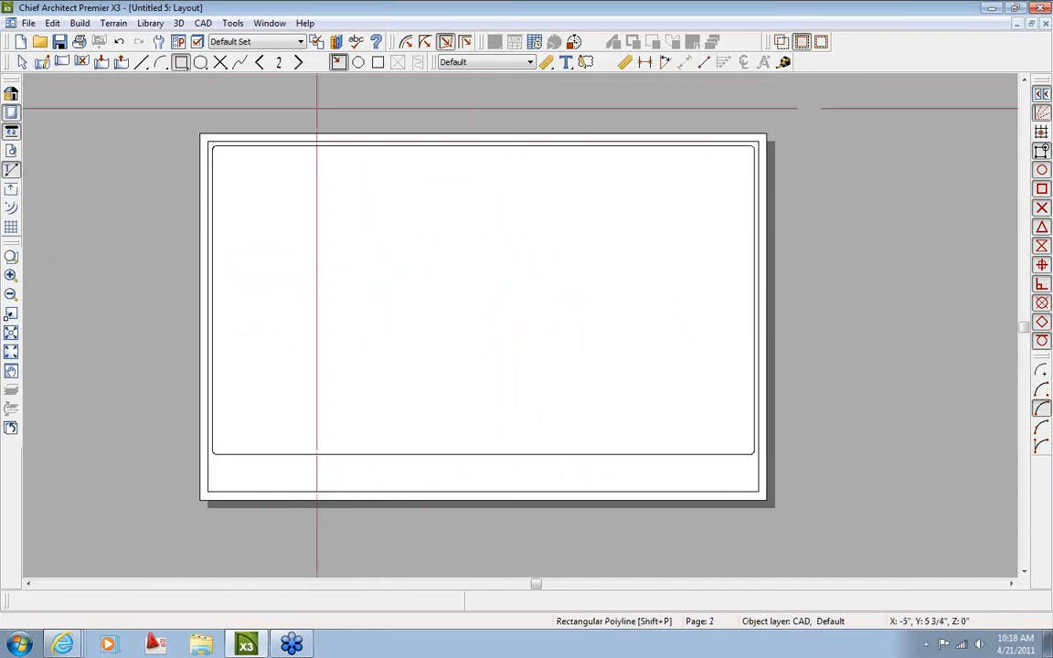
{"action": "left_click_drag", "start_coordinate": [303, 198], "coordinate": [368, 265]}
{"action": "left_click_drag", "start_coordinate": [495, 247], "coordinate": [548, 317]}
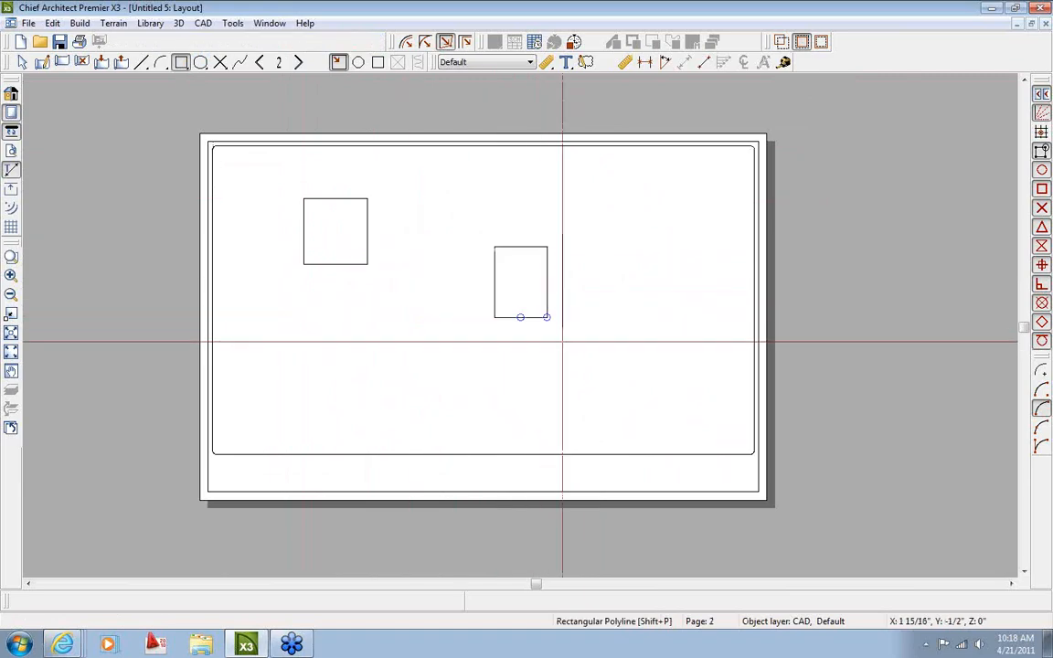
Flip through the layout pages back to master page 0, then forward to page 1
{"action": "left_click", "coordinate": [298, 62]}
{"action": "left_click", "coordinate": [298, 62]}
{"action": "left_click", "coordinate": [259, 63]}
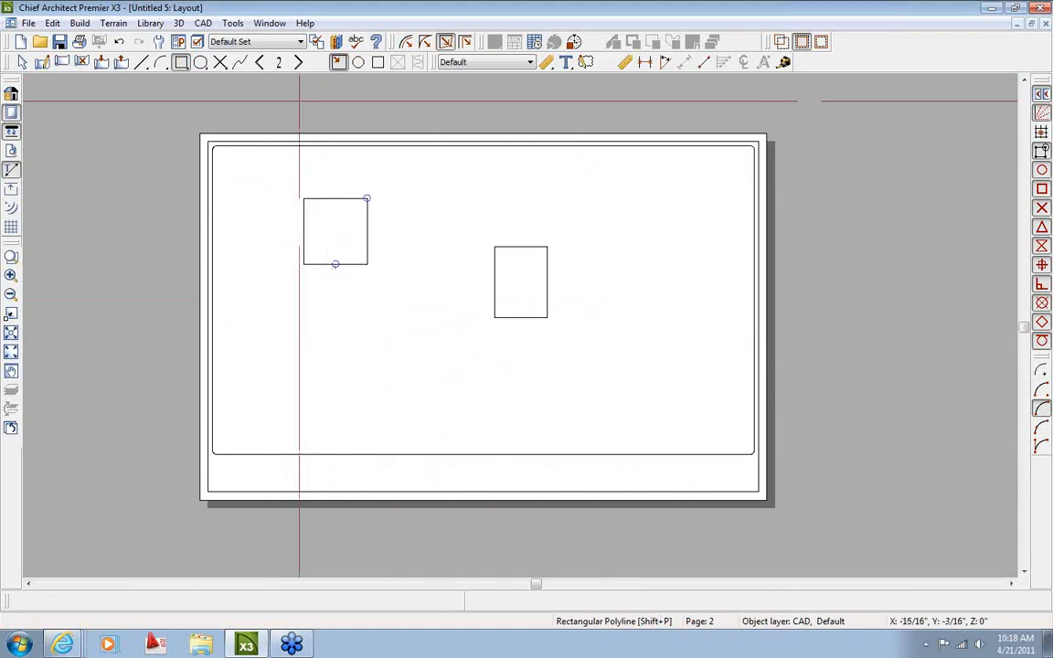
{"action": "left_click", "coordinate": [260, 62]}
{"action": "left_click", "coordinate": [260, 62]}
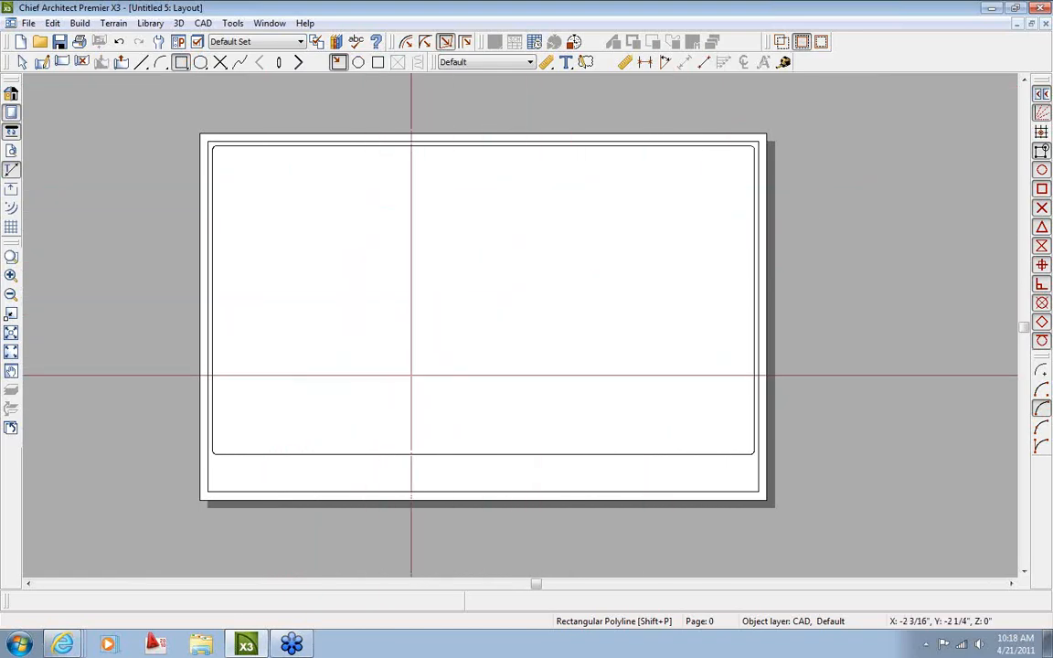
{"action": "left_click", "coordinate": [279, 63]}
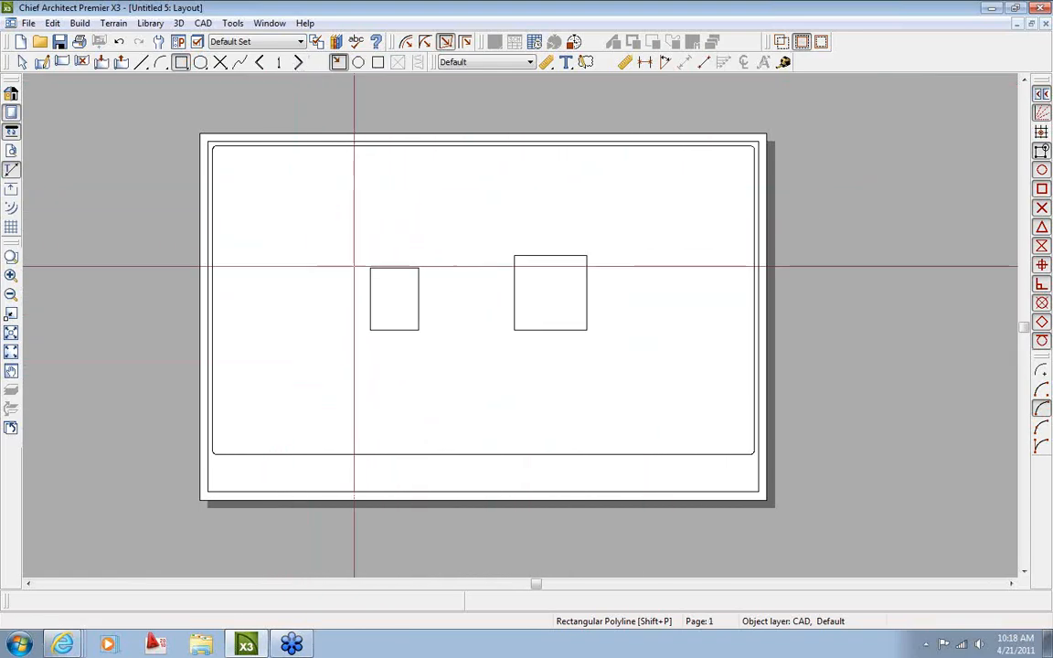
Delete the two test rectangles on page 1 and the two on page 2
{"action": "left_click", "coordinate": [413, 294]}
{"action": "key", "text": "Delete"}
{"action": "left_click", "coordinate": [510, 316]}
{"action": "key", "text": "Delete"}
{"action": "left_click", "coordinate": [298, 63]}
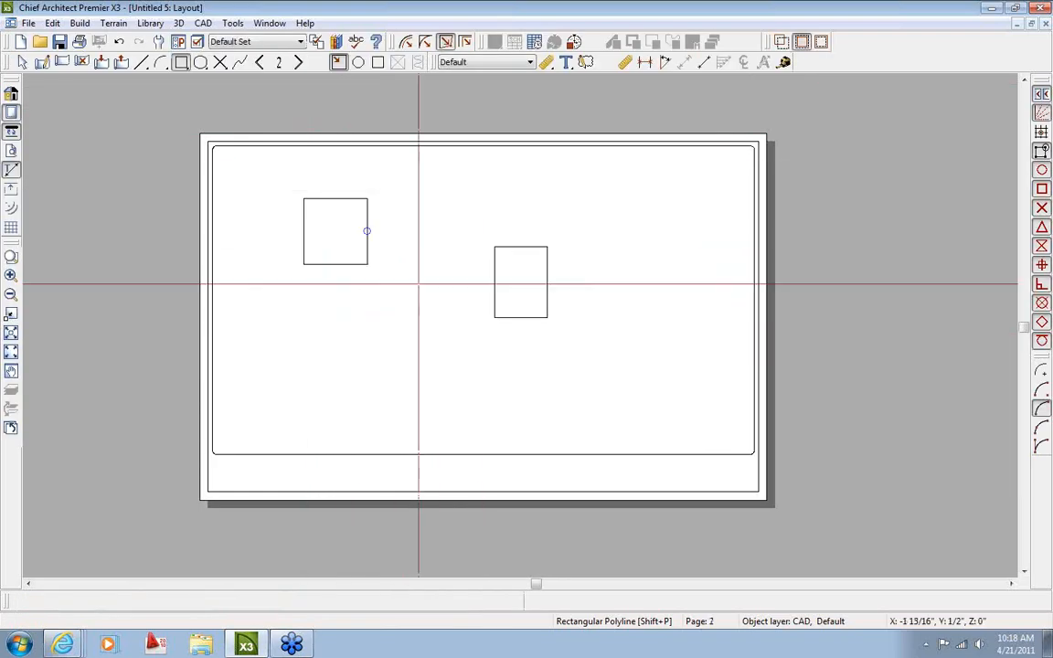
{"action": "left_click", "coordinate": [366, 235]}
{"action": "key", "text": "Delete"}
{"action": "left_click", "coordinate": [495, 303]}
{"action": "key", "text": "Delete"}
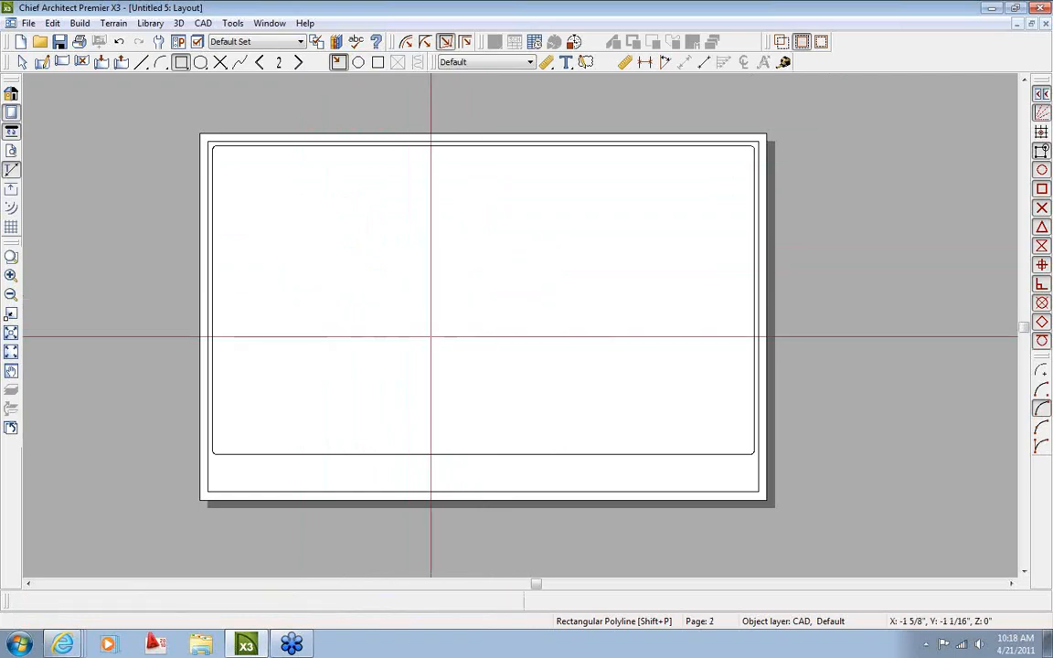
{"action": "key", "text": "space"}
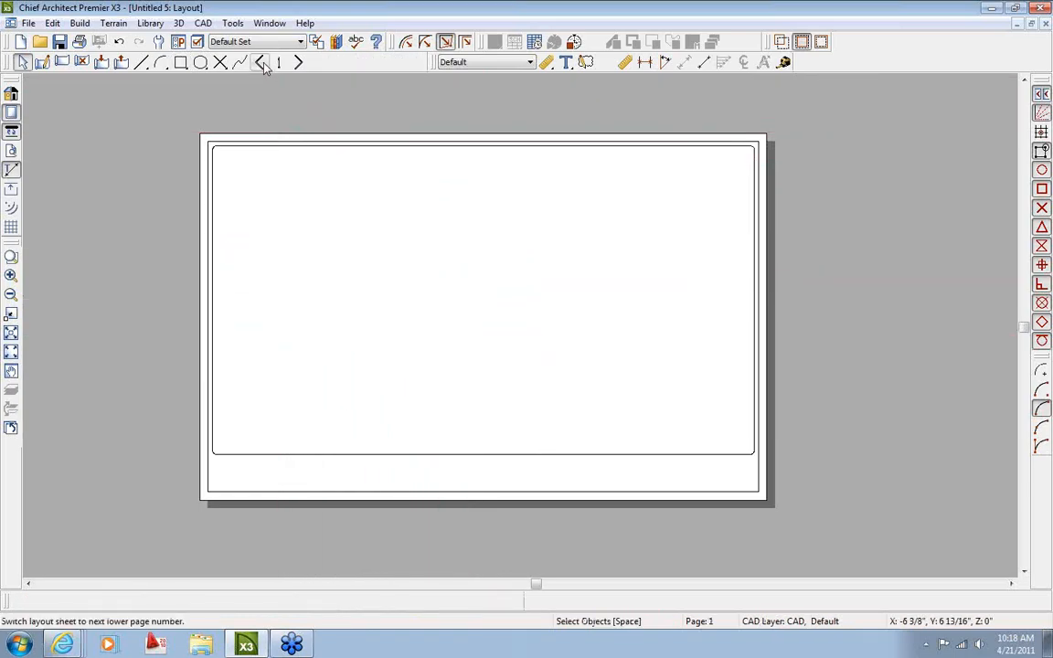
Return to master page 0 and zoom in on the title strip's right end
{"action": "left_click", "coordinate": [262, 63]}
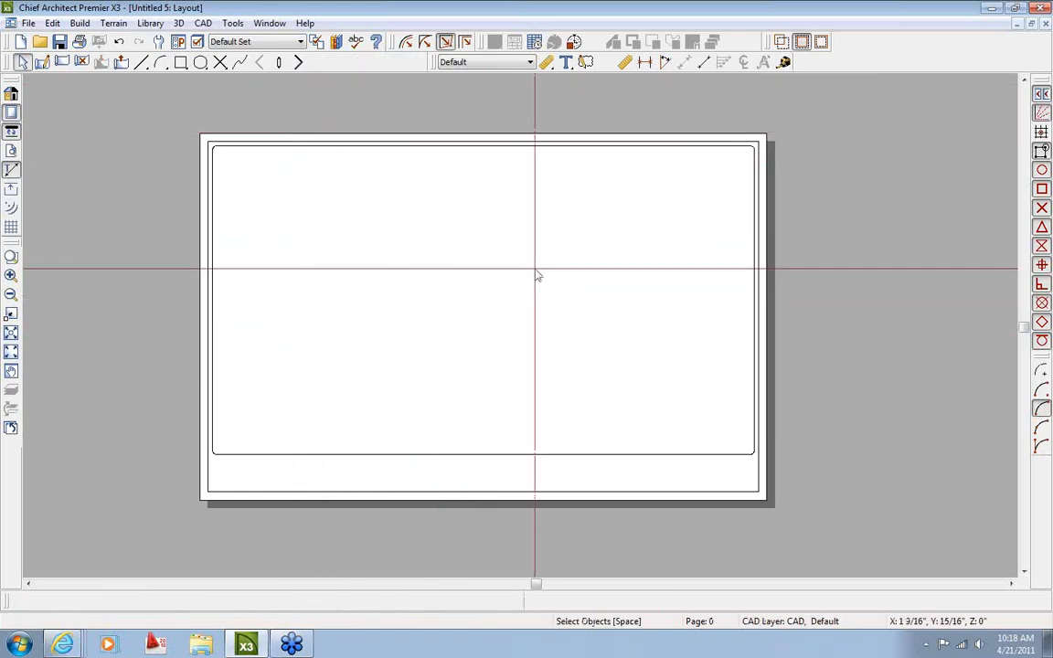
{"action": "middle_click_drag", "start_coordinate": [670, 407], "coordinate": [566, 281]}
{"action": "scroll", "coordinate": [604, 359], "scroll_direction": "up", "scroll_amount": 5}
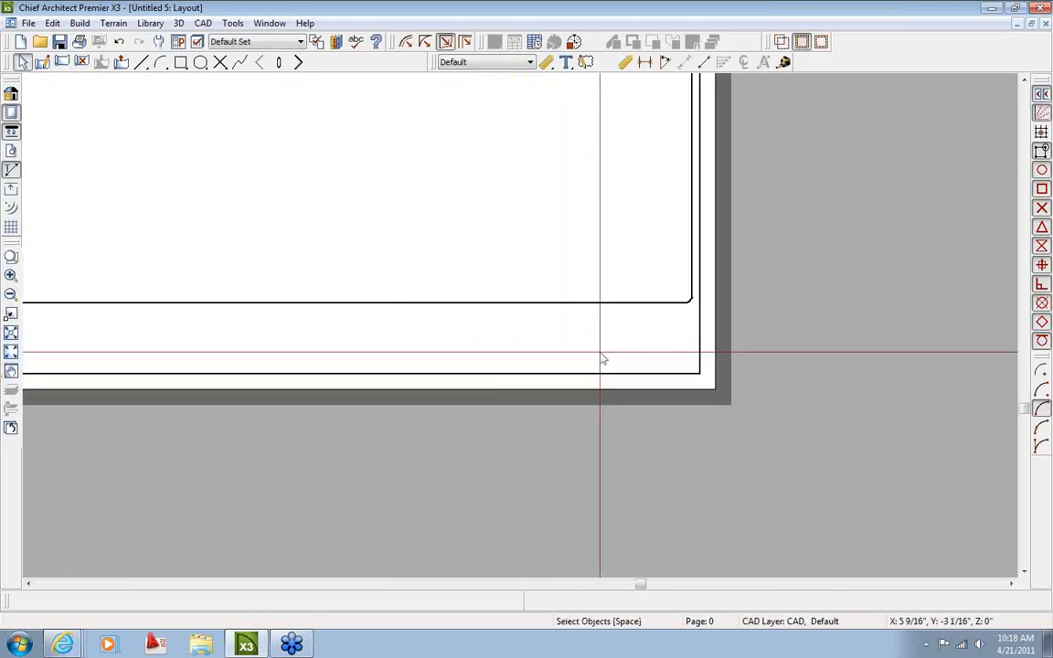
{"action": "middle_click_drag", "start_coordinate": [603, 360], "coordinate": [449, 357]}
{"action": "scroll", "coordinate": [449, 356], "scroll_direction": "up", "scroll_amount": 1}
Draw a rectangle in the title strip's right end, about 1 1/4" wide and 1" high
{"action": "left_click", "coordinate": [181, 63]}
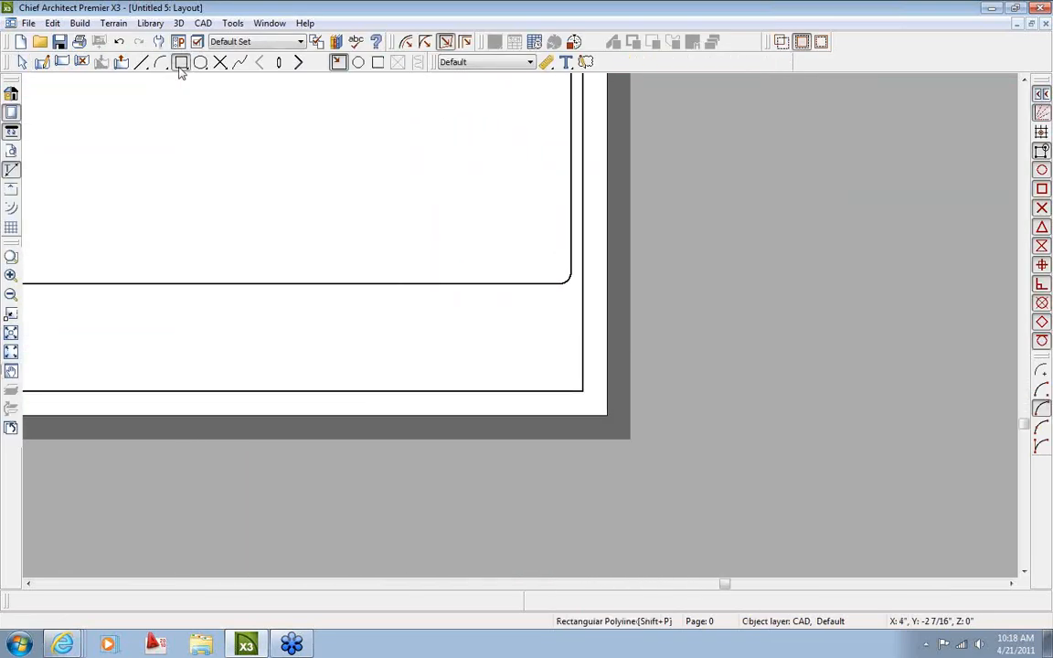
{"action": "left_click_drag", "start_coordinate": [421, 294], "coordinate": [543, 370]}
{"action": "scroll", "coordinate": [543, 370], "scroll_direction": "up", "scroll_amount": 3}
{"action": "left_click", "coordinate": [543, 345]}
{"action": "left_click_drag", "start_coordinate": [548, 323], "coordinate": [511, 290]}
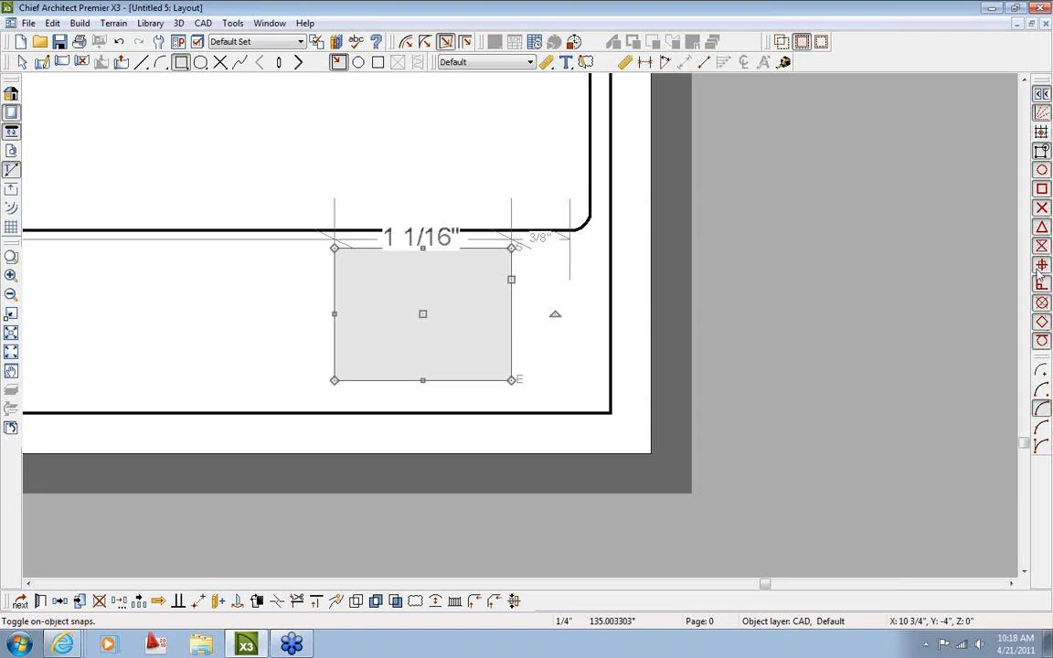
{"action": "left_click_drag", "start_coordinate": [512, 279], "coordinate": [586, 107]}
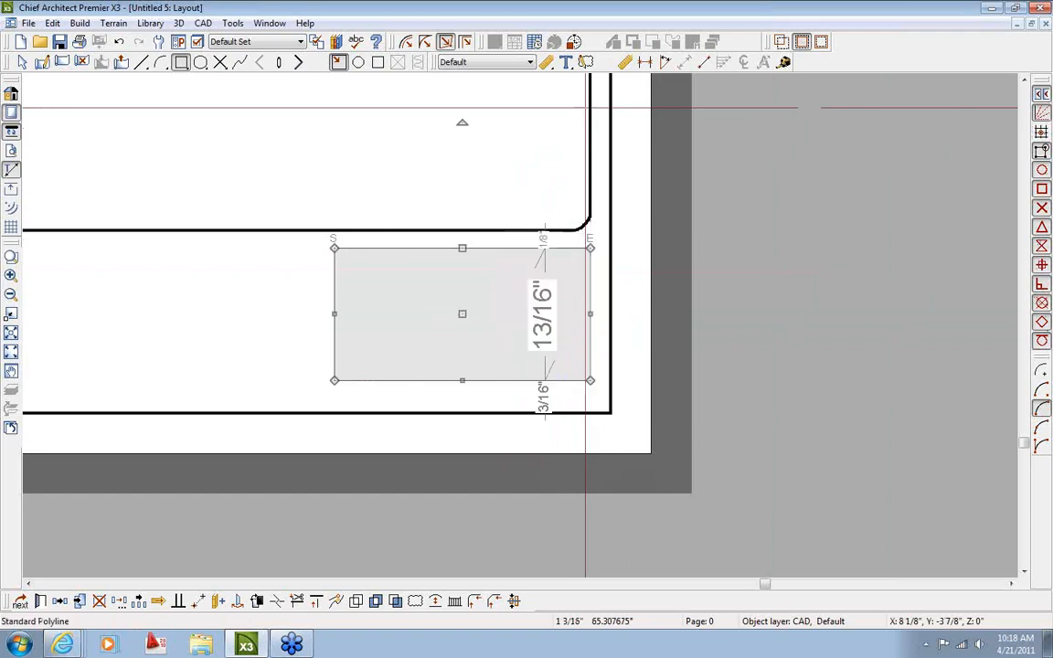
{"action": "scroll", "coordinate": [434, 384], "scroll_direction": "up", "scroll_amount": 2}
{"action": "left_click", "coordinate": [503, 383]}
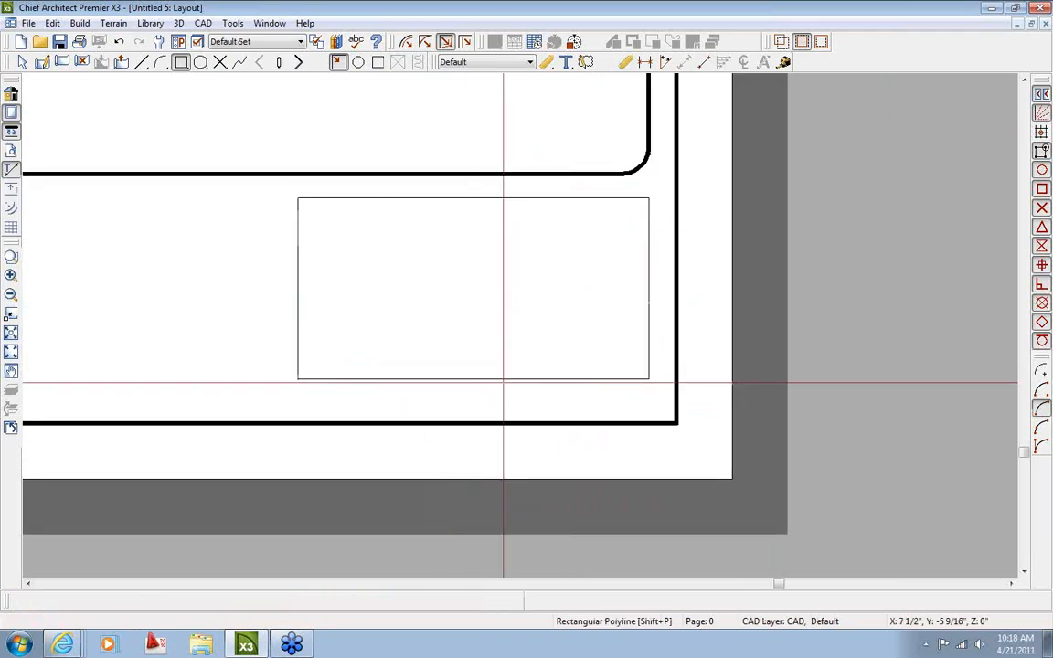
{"action": "left_click", "coordinate": [556, 313]}
{"action": "left_click", "coordinate": [559, 311]}
{"action": "type", "text": "1"}
{"action": "key", "text": "Return"}
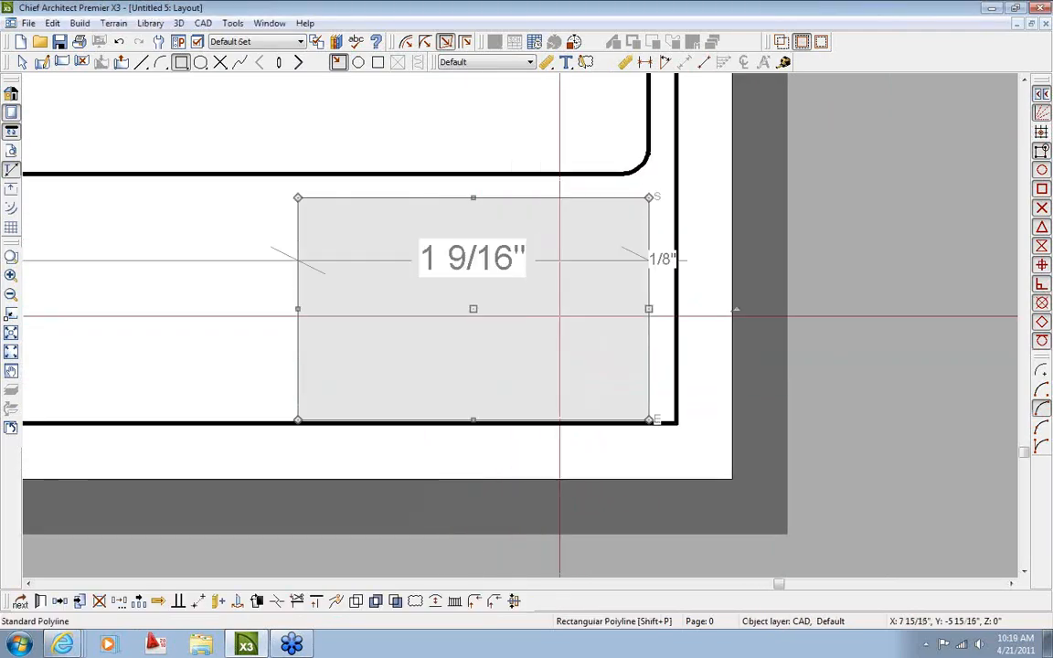
Set the gap between the rectangle's top edge and the inner border line to 1/16"
{"action": "scroll", "coordinate": [486, 305], "scroll_direction": "up", "scroll_amount": 1}
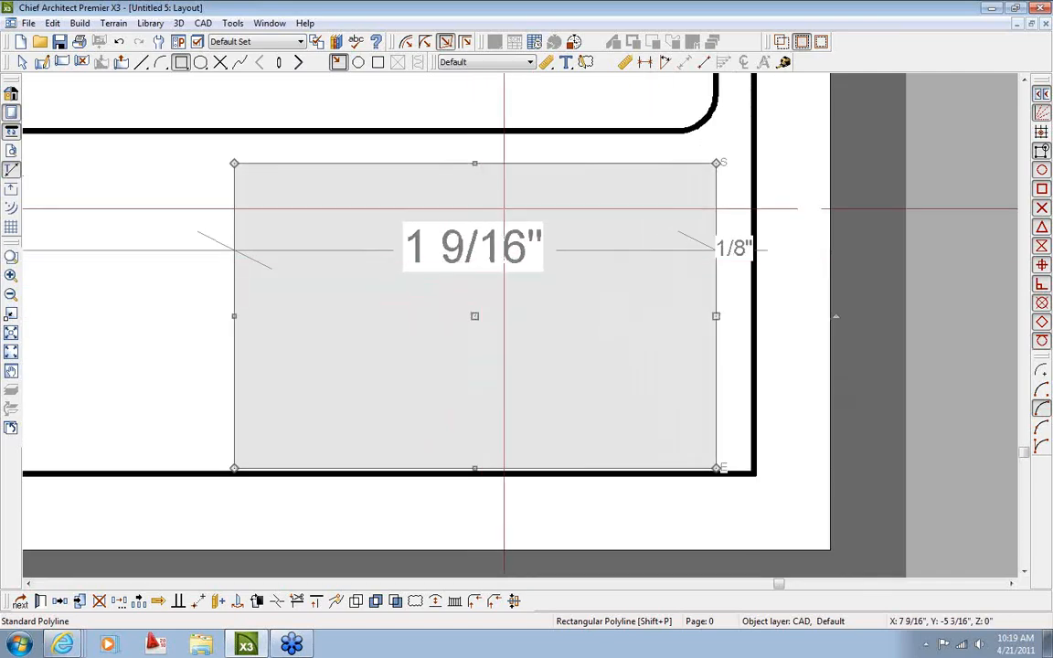
{"action": "left_click", "coordinate": [523, 162]}
{"action": "scroll", "coordinate": [422, 146], "scroll_direction": "up", "scroll_amount": 5}
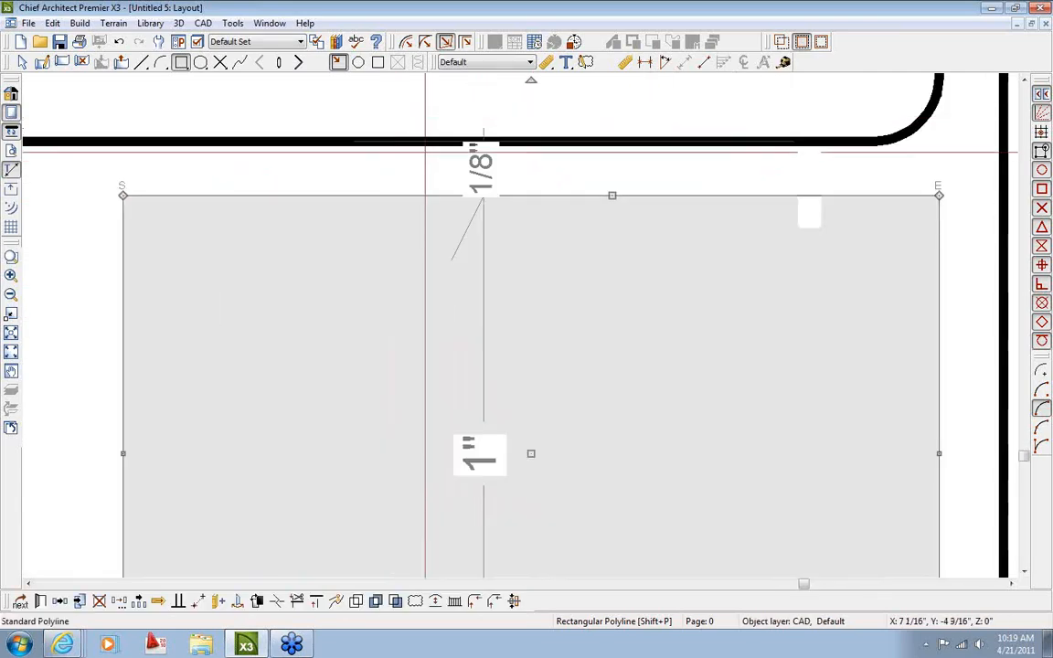
{"action": "scroll", "coordinate": [466, 185], "scroll_direction": "down", "scroll_amount": 5}
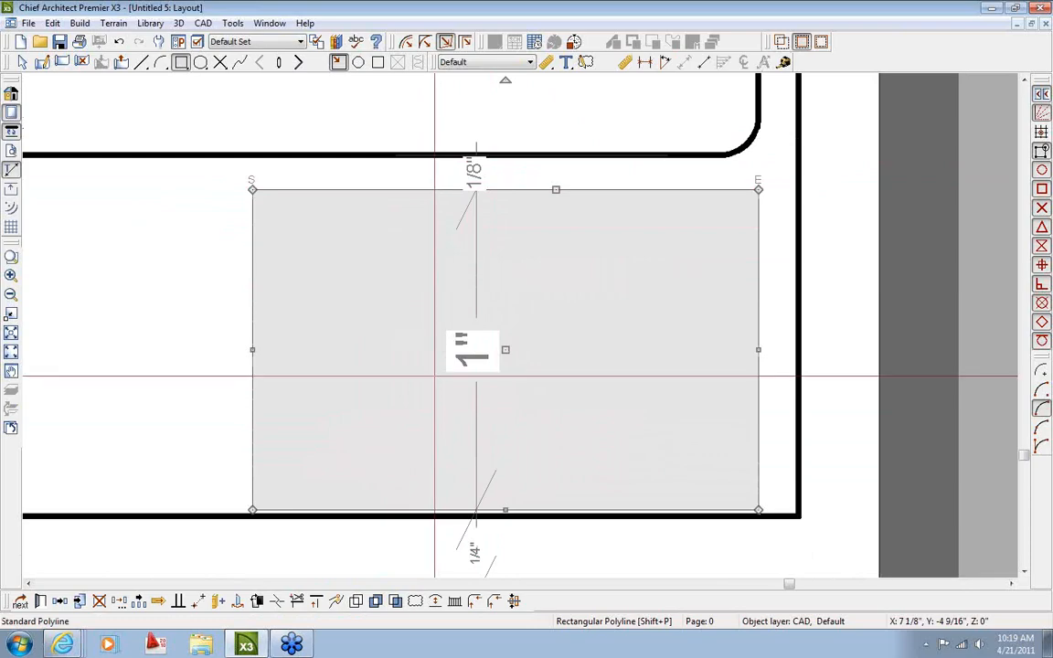
{"action": "scroll", "coordinate": [489, 197], "scroll_direction": "up", "scroll_amount": 1}
{"action": "scroll", "coordinate": [474, 265], "scroll_direction": "down", "scroll_amount": 1}
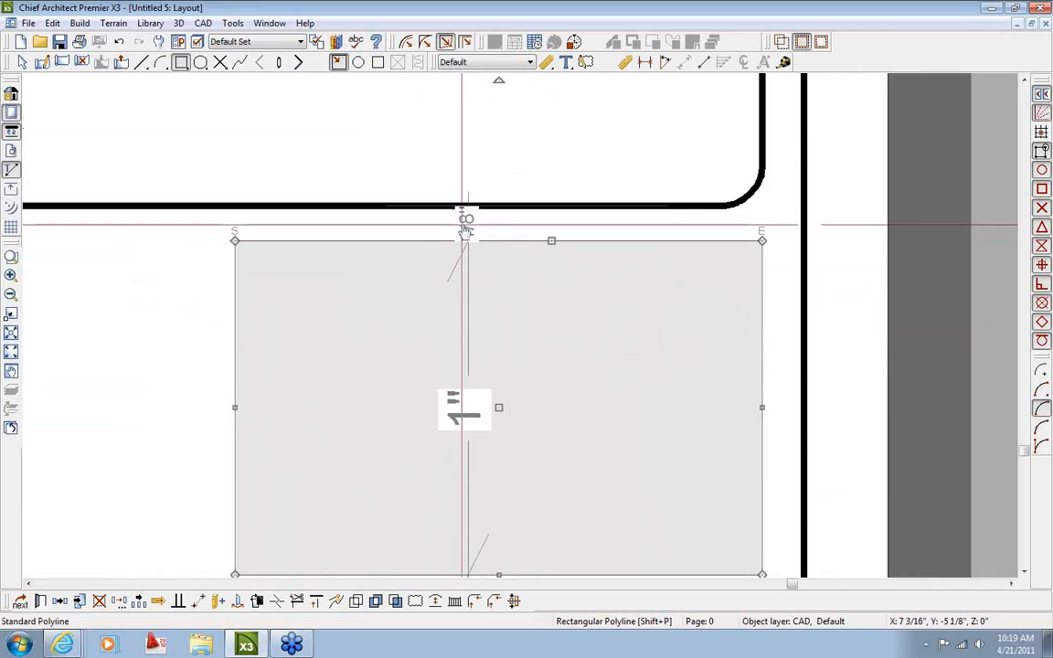
{"action": "scroll", "coordinate": [464, 221], "scroll_direction": "up", "scroll_amount": 2}
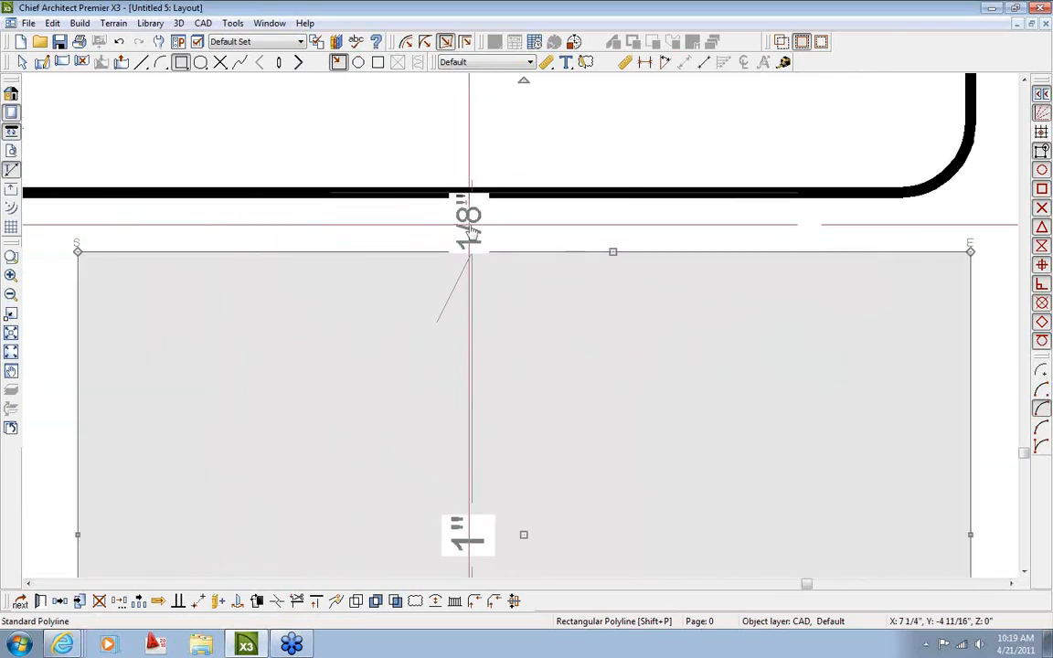
{"action": "left_click", "coordinate": [468, 219]}
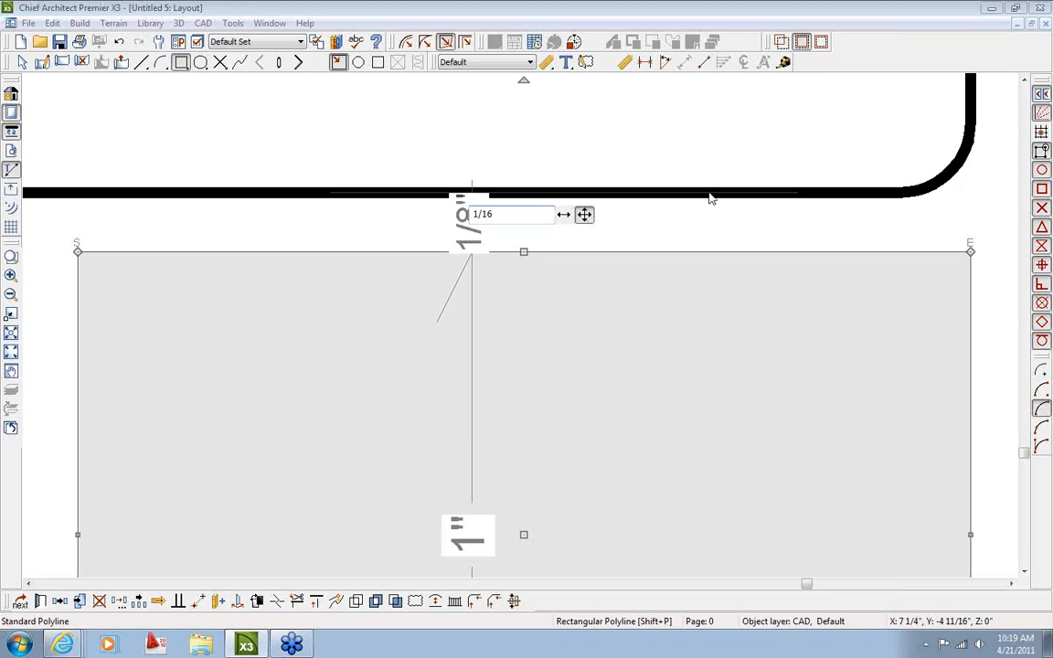
{"action": "key", "text": "Return"}
{"action": "scroll", "coordinate": [712, 356], "scroll_direction": "down", "scroll_amount": 3}
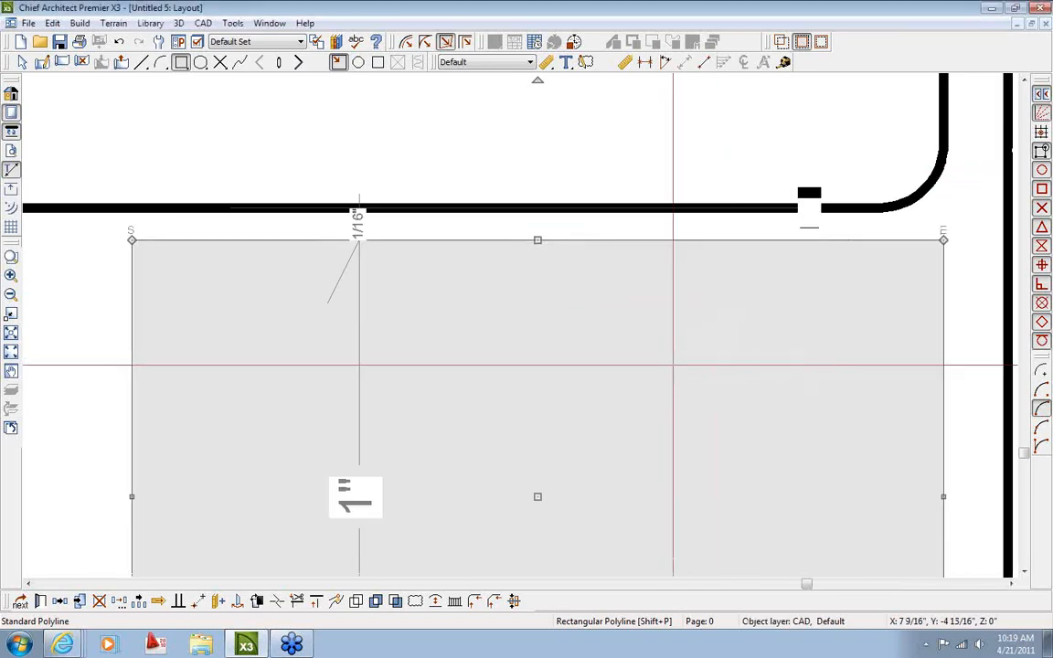
{"action": "scroll", "coordinate": [520, 399], "scroll_direction": "down", "scroll_amount": 1}
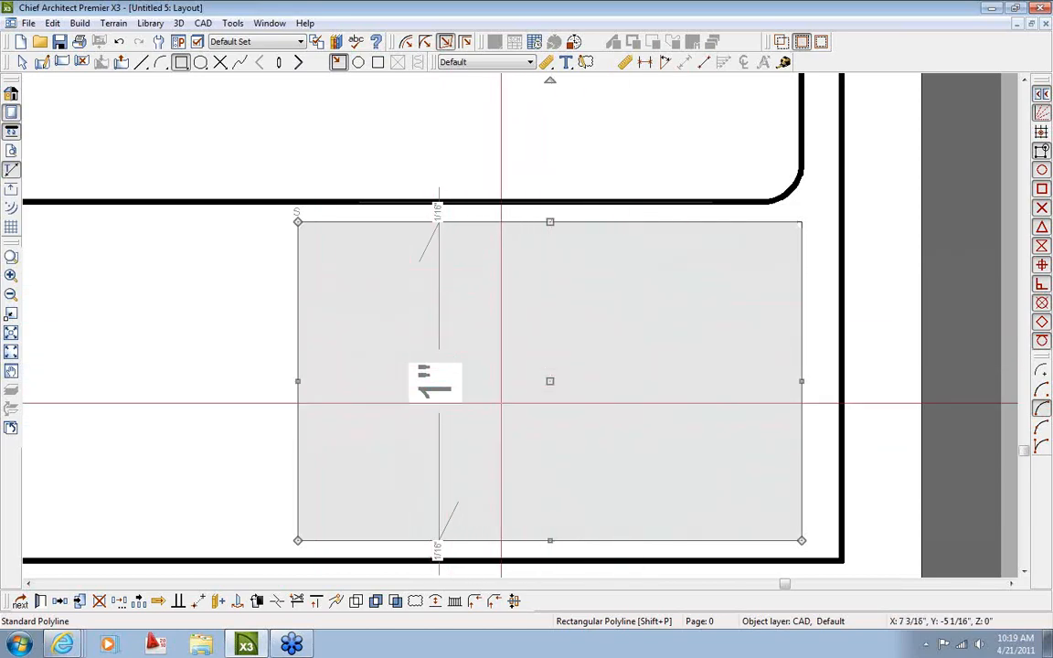
Exit rectangle drawing and bring the new rectangle in the corner into view
{"action": "middle_click_drag", "start_coordinate": [628, 410], "coordinate": [630, 395]}
{"action": "key", "text": "space"}
{"action": "scroll", "coordinate": [486, 416], "scroll_direction": "down", "scroll_amount": 1}
{"action": "middle_click_drag", "start_coordinate": [412, 414], "coordinate": [466, 414]}
{"action": "scroll", "coordinate": [375, 368], "scroll_direction": "down", "scroll_amount": 1}
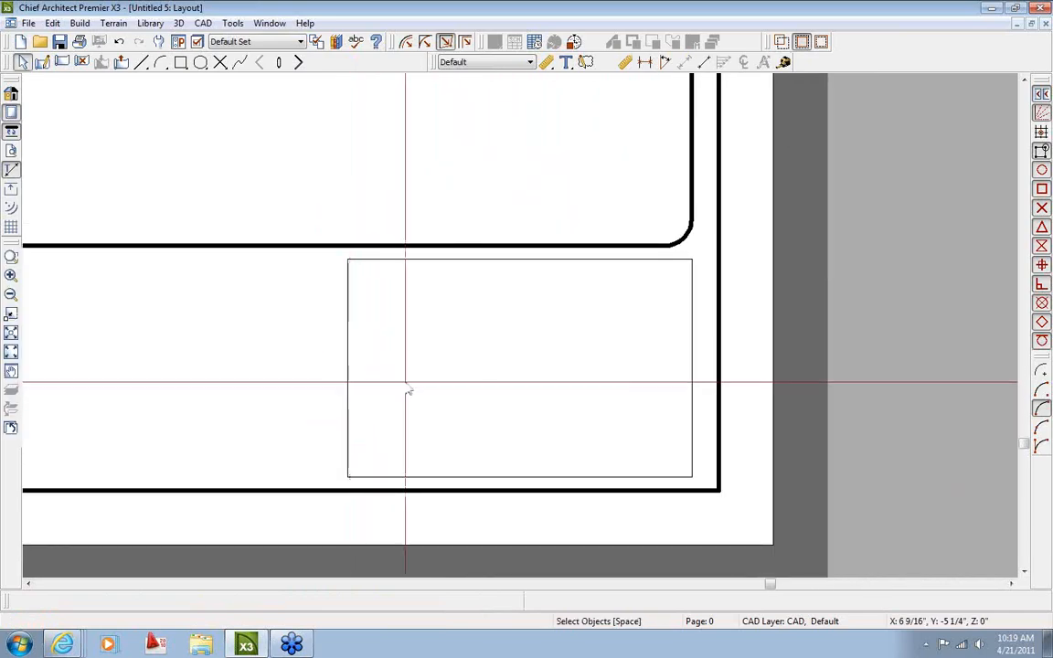
Give the title-strip rectangle a heavier line weight
{"action": "double_click", "coordinate": [348, 400]}
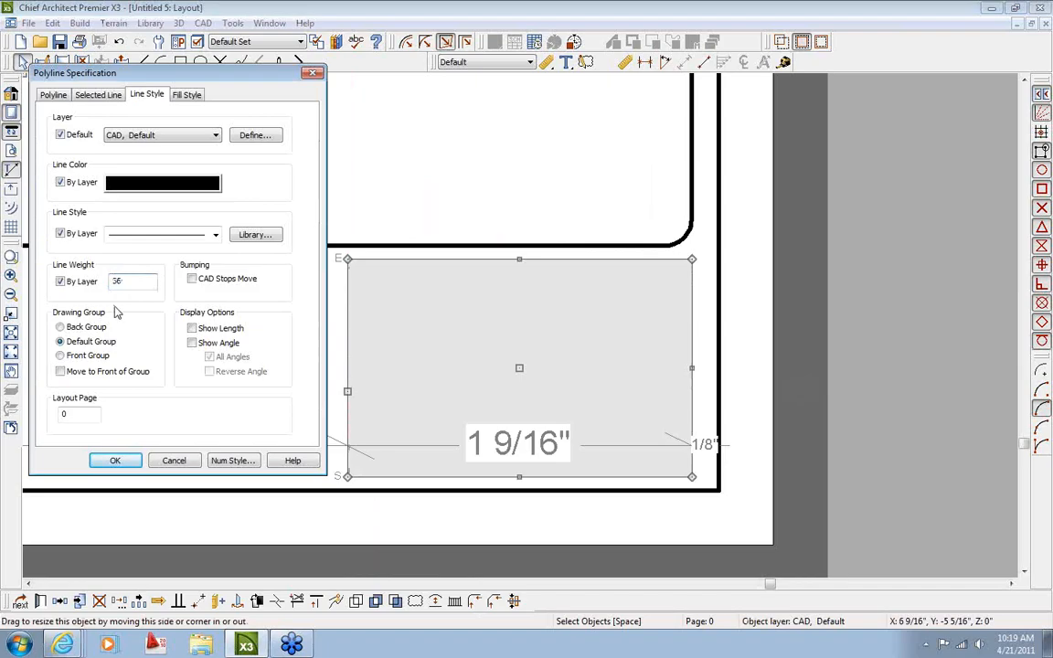
{"action": "left_click", "coordinate": [116, 460]}
{"action": "scroll", "coordinate": [517, 375], "scroll_direction": "down", "scroll_amount": 3}
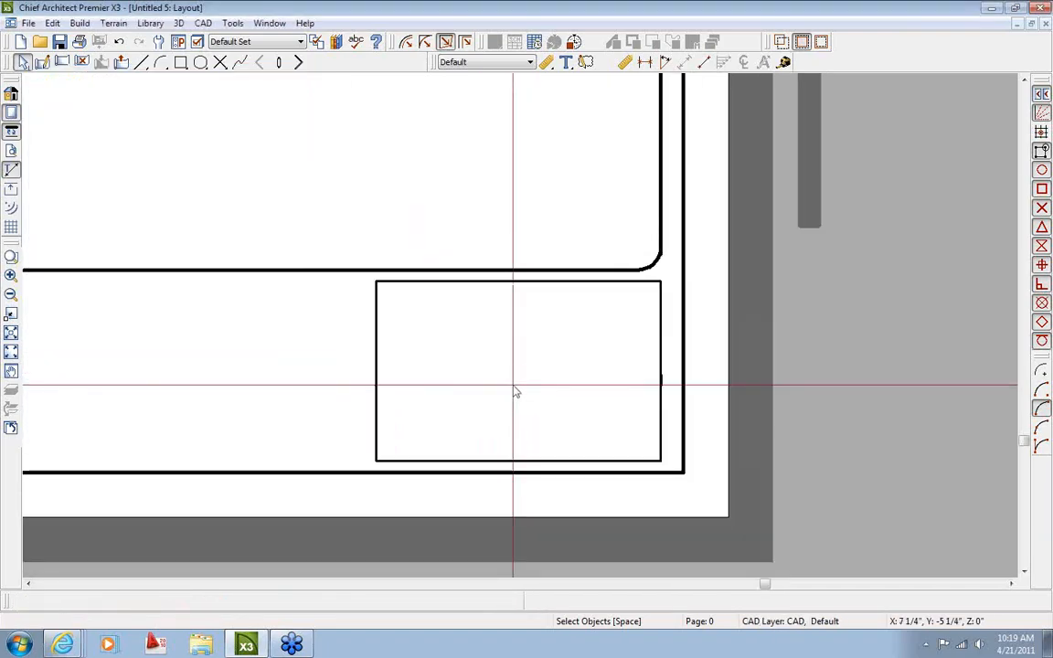
{"action": "scroll", "coordinate": [517, 395], "scroll_direction": "up", "scroll_amount": 3}
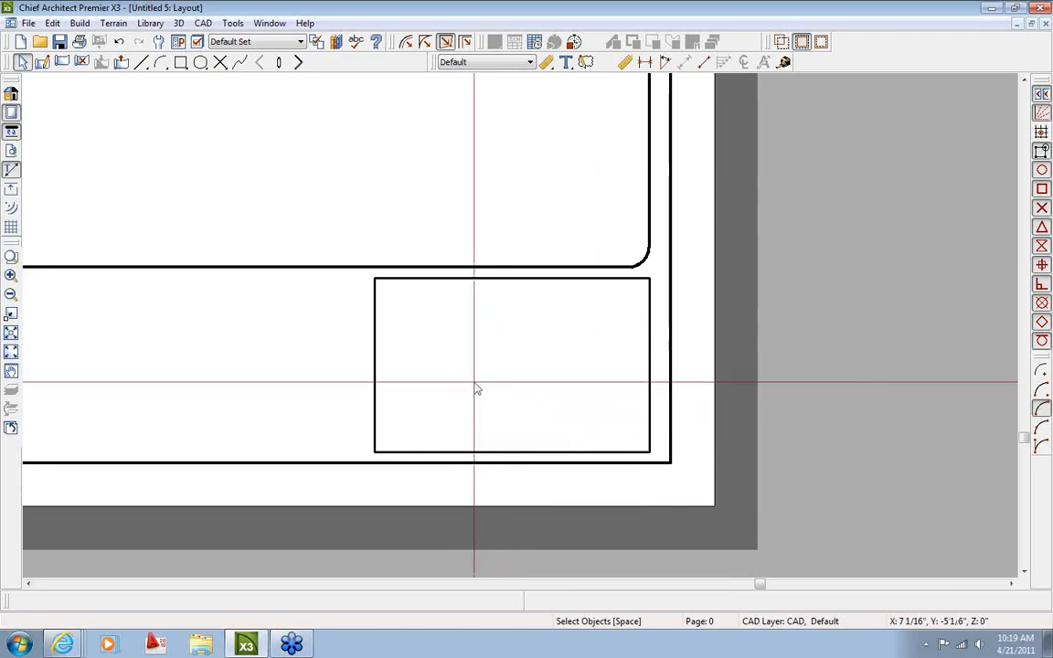
{"action": "scroll", "coordinate": [347, 363], "scroll_direction": "up", "scroll_amount": 1}
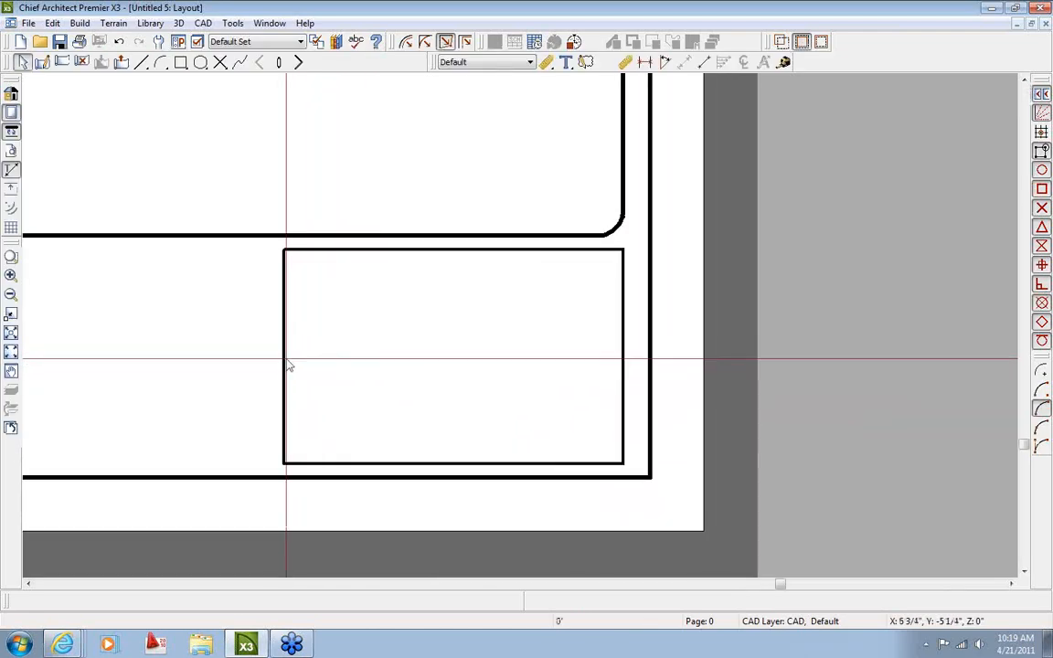
Narrow the rectangle to 11/16" wide and select the small corner box
{"action": "left_click", "coordinate": [310, 392]}
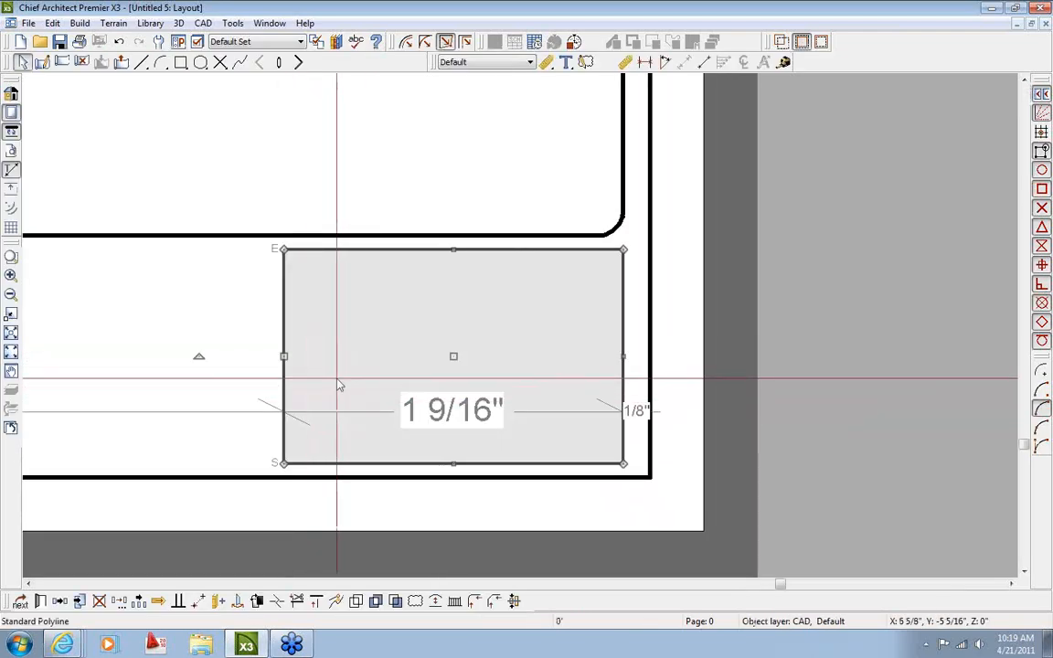
{"action": "left_click", "coordinate": [466, 421]}
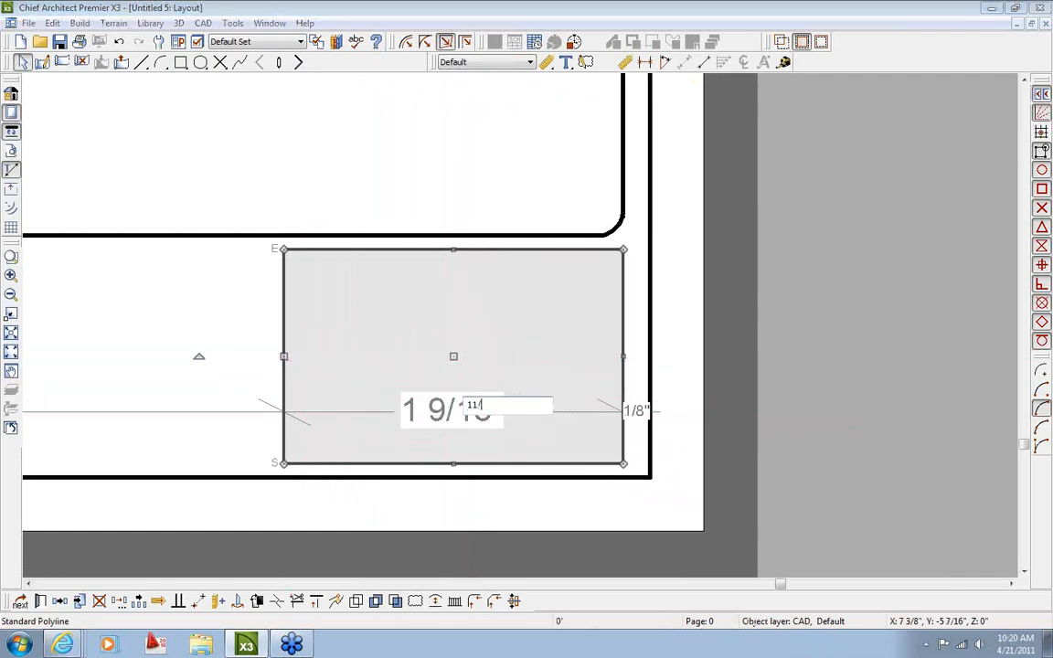
{"action": "type", "text": "11/16"}
{"action": "key", "text": "Return"}
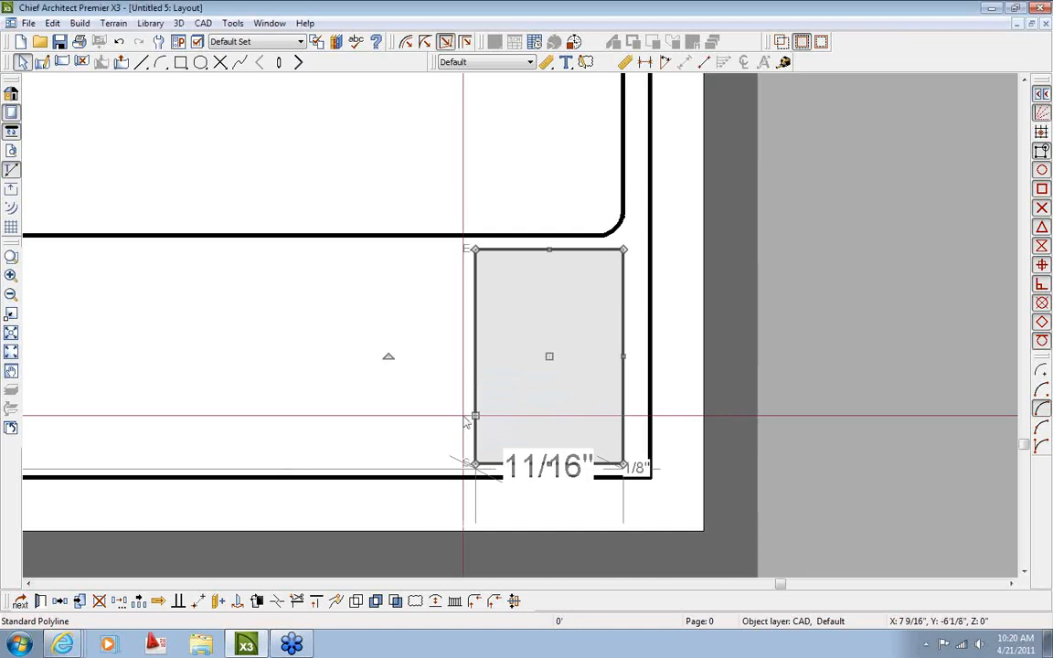
{"action": "left_click", "coordinate": [417, 415]}
{"action": "scroll", "coordinate": [417, 415], "scroll_direction": "down", "scroll_amount": 5}
{"action": "middle_click_drag", "start_coordinate": [411, 412], "coordinate": [633, 402]}
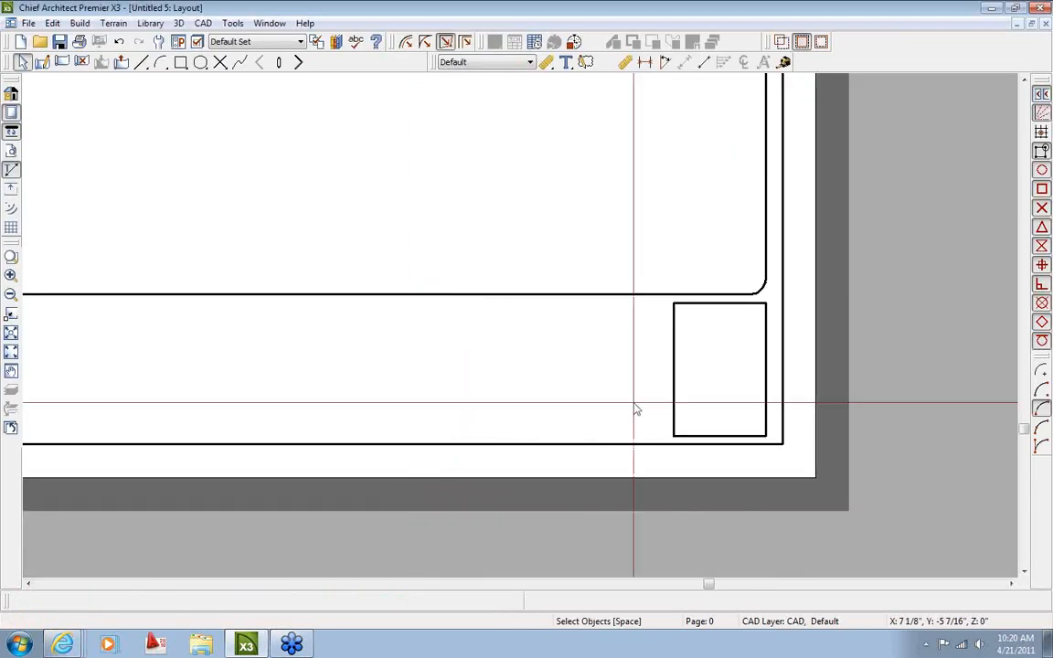
{"action": "scroll", "coordinate": [634, 402], "scroll_direction": "down", "scroll_amount": 2}
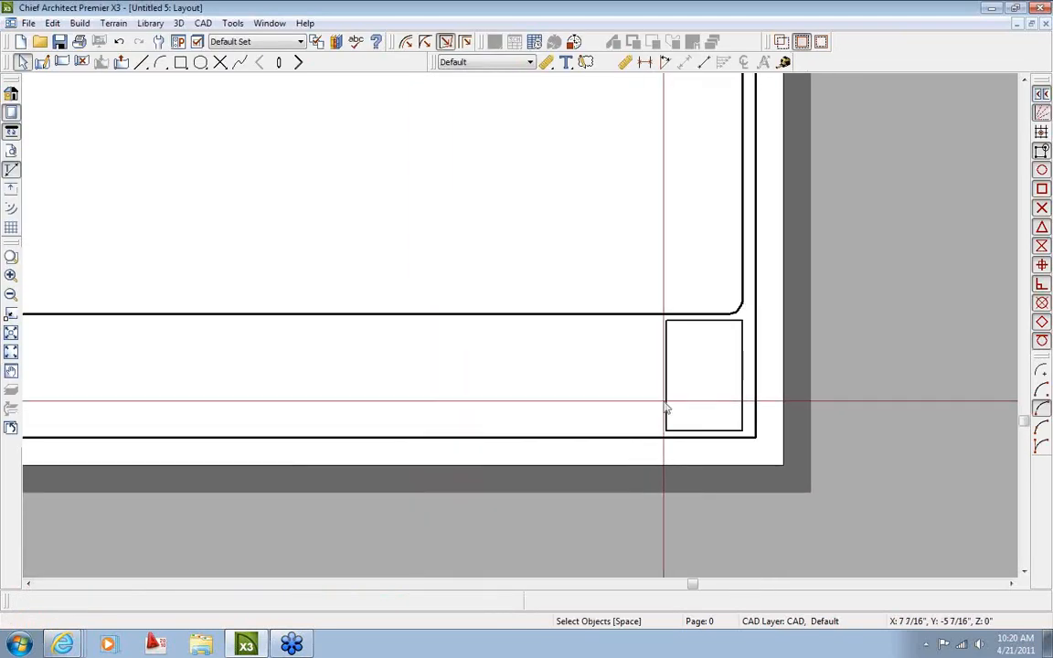
{"action": "left_click", "coordinate": [667, 408]}
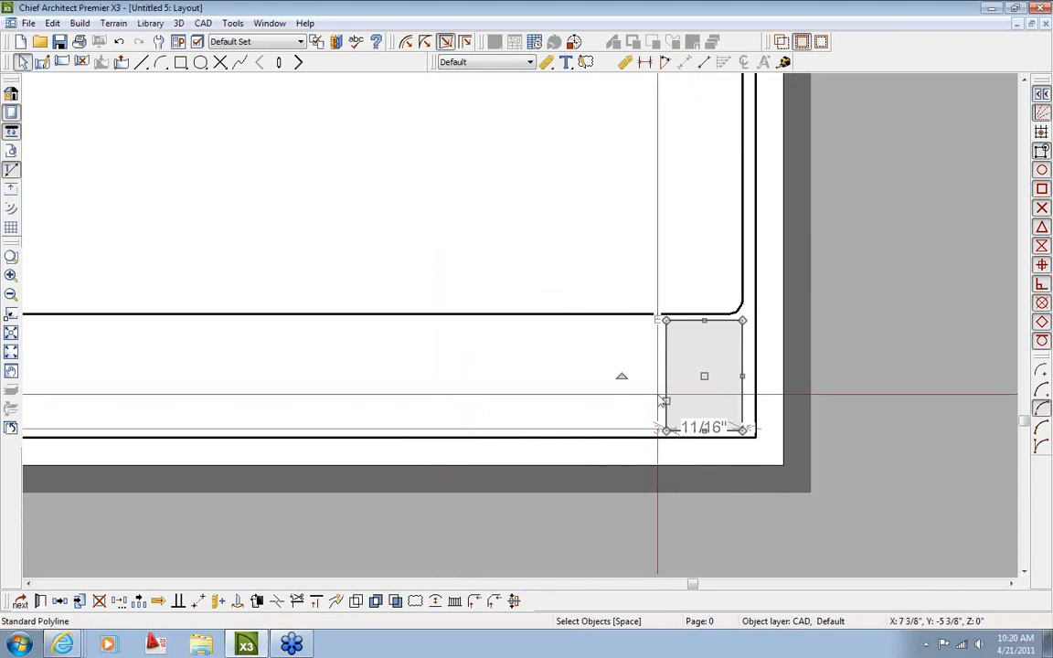
{"action": "scroll", "coordinate": [658, 395], "scroll_direction": "up", "scroll_amount": 1}
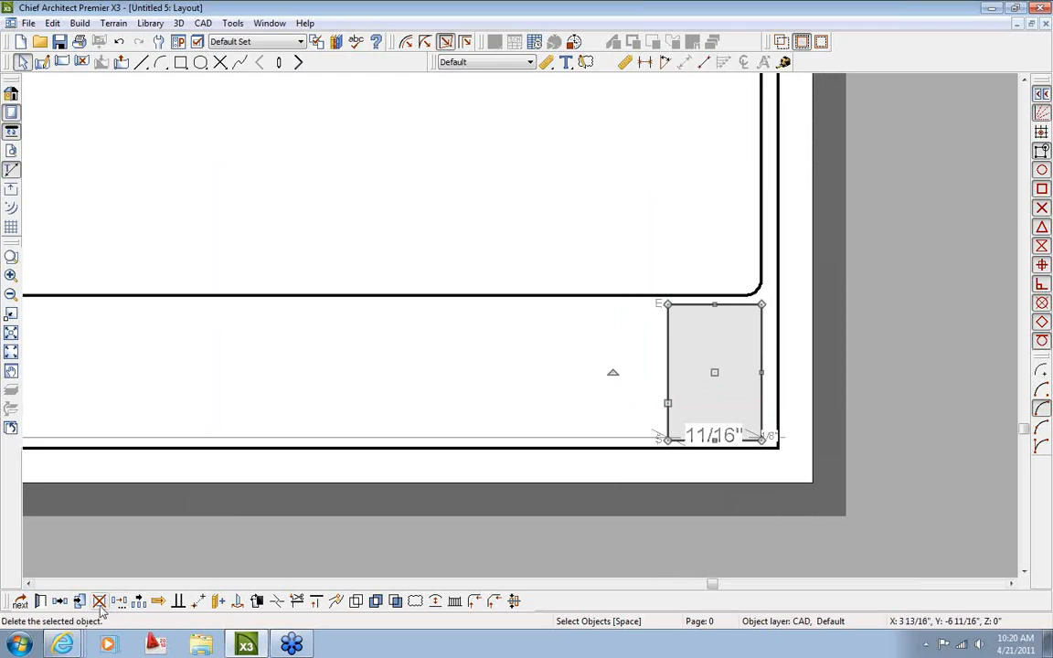
Copy the small corner box to its left, leaving a 1/16" gap between them
{"action": "left_click", "coordinate": [61, 601]}
{"action": "mouse_move", "coordinate": [715, 372]}
{"action": "left_mouse_down"}
{"action": "mouse_move", "coordinate": [585, 369]}
{"action": "mouse_move", "coordinate": [594, 371]}
{"action": "left_mouse_up"}
{"action": "scroll", "coordinate": [655, 400], "scroll_direction": "up", "scroll_amount": 3}
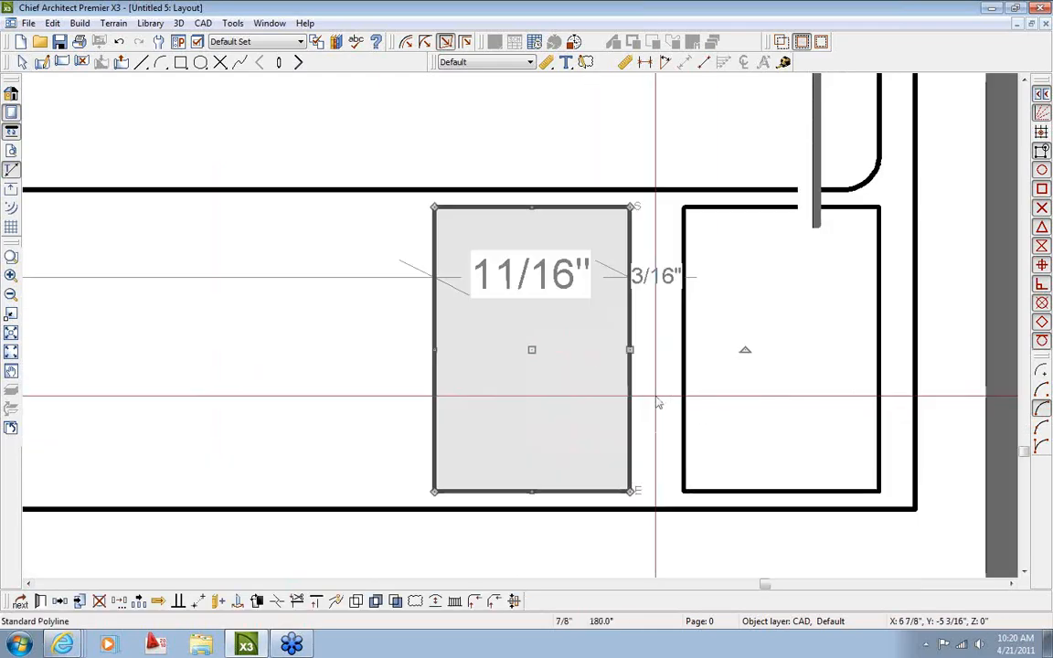
{"action": "left_click", "coordinate": [654, 313]}
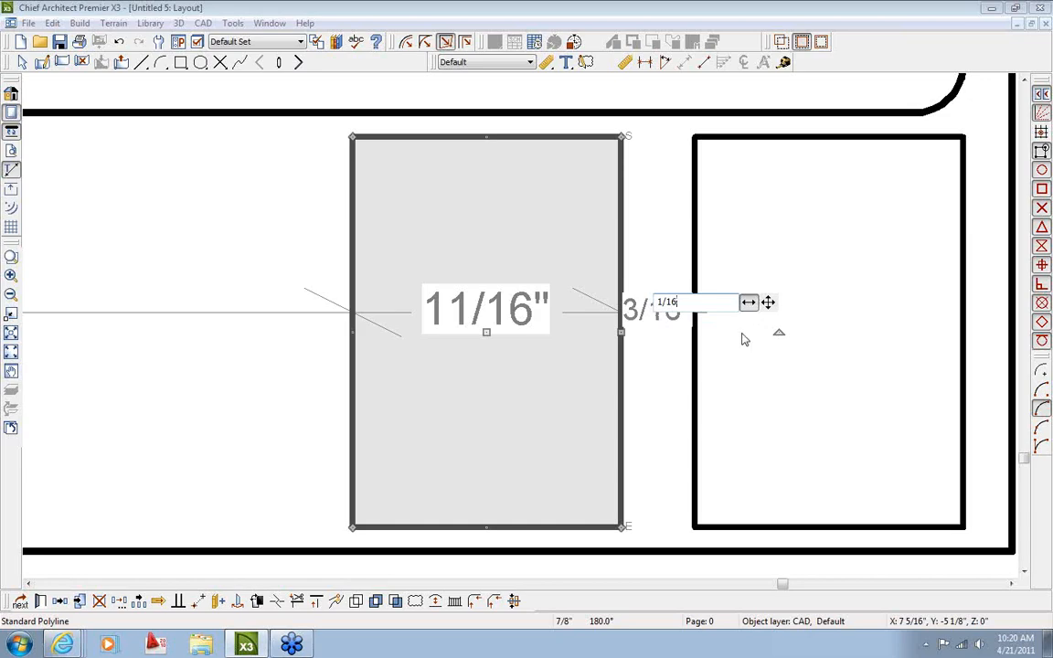
{"action": "key", "text": "Return"}
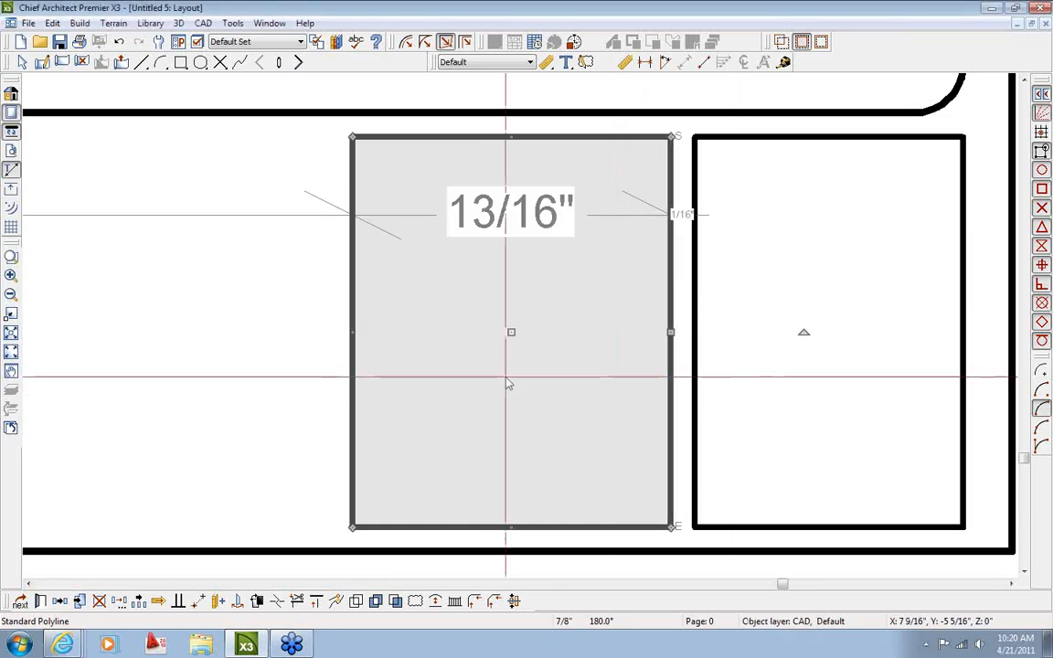
{"action": "key", "text": "Escape"}
Make the new left box 2" wide
{"action": "left_click", "coordinate": [355, 383]}
{"action": "left_click", "coordinate": [521, 470]}
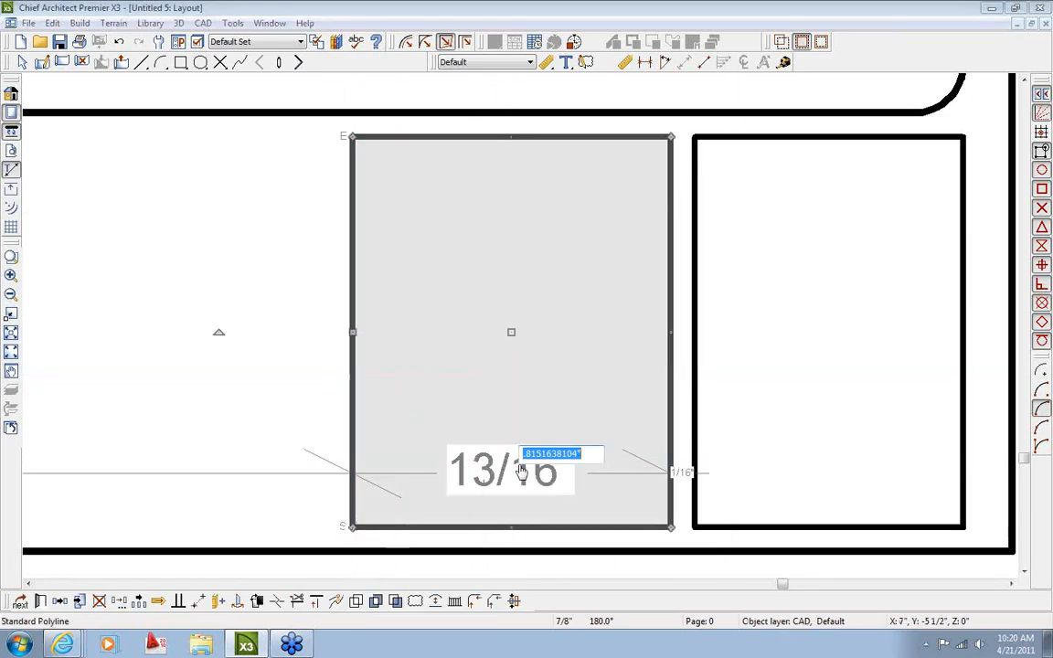
{"action": "type", "text": "2"}
{"action": "key", "text": "Return"}
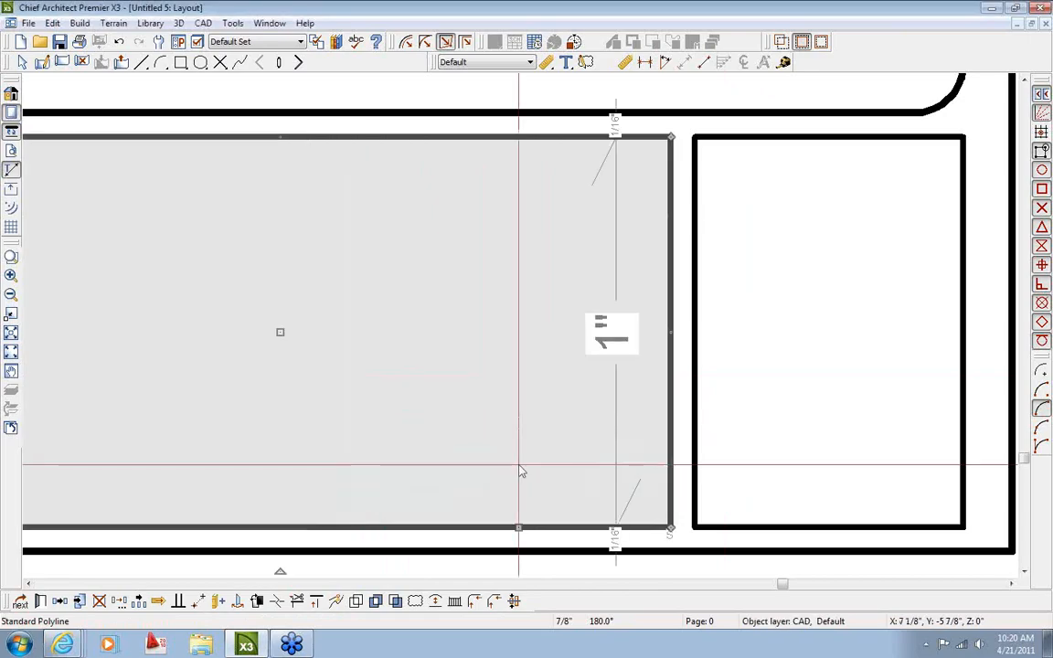
{"action": "scroll", "coordinate": [521, 470], "scroll_direction": "down", "scroll_amount": 3}
{"action": "scroll", "coordinate": [638, 431], "scroll_direction": "up", "scroll_amount": 2}
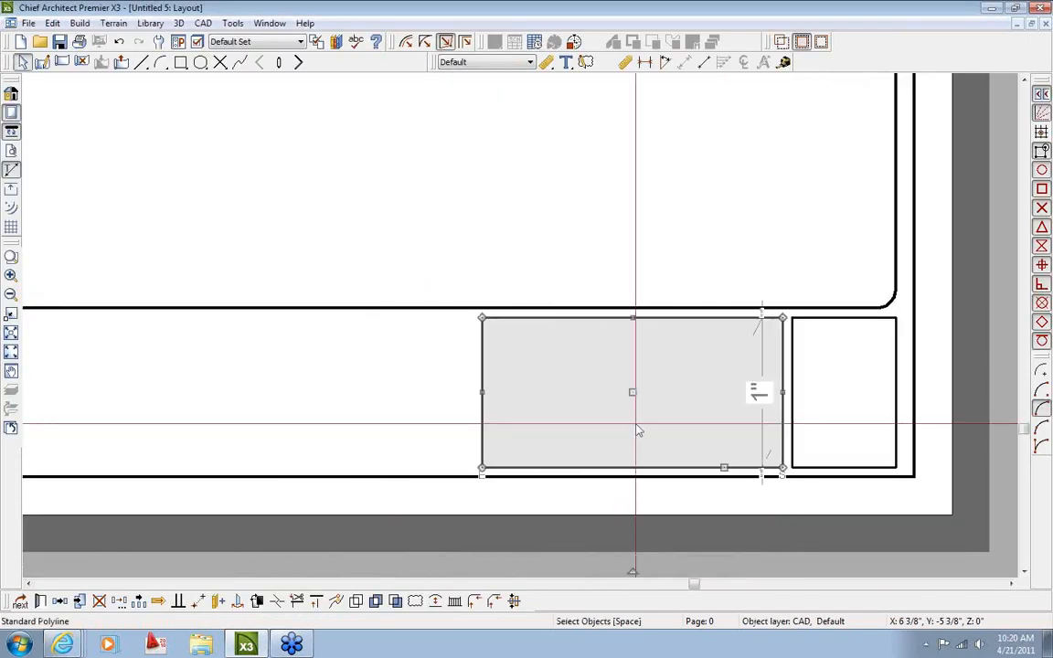
{"action": "key", "text": "Escape"}
Copy the 2" box further left with a 1/16" gap and make the copy 3" wide
{"action": "middle_click_drag", "start_coordinate": [710, 416], "coordinate": [677, 409]}
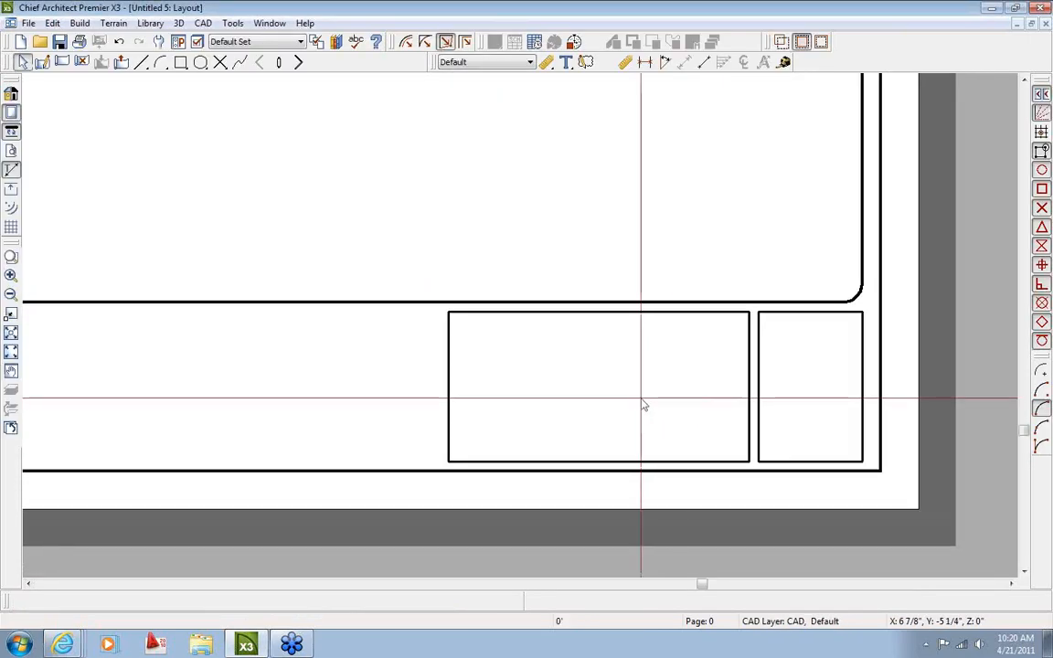
{"action": "left_click", "coordinate": [447, 404]}
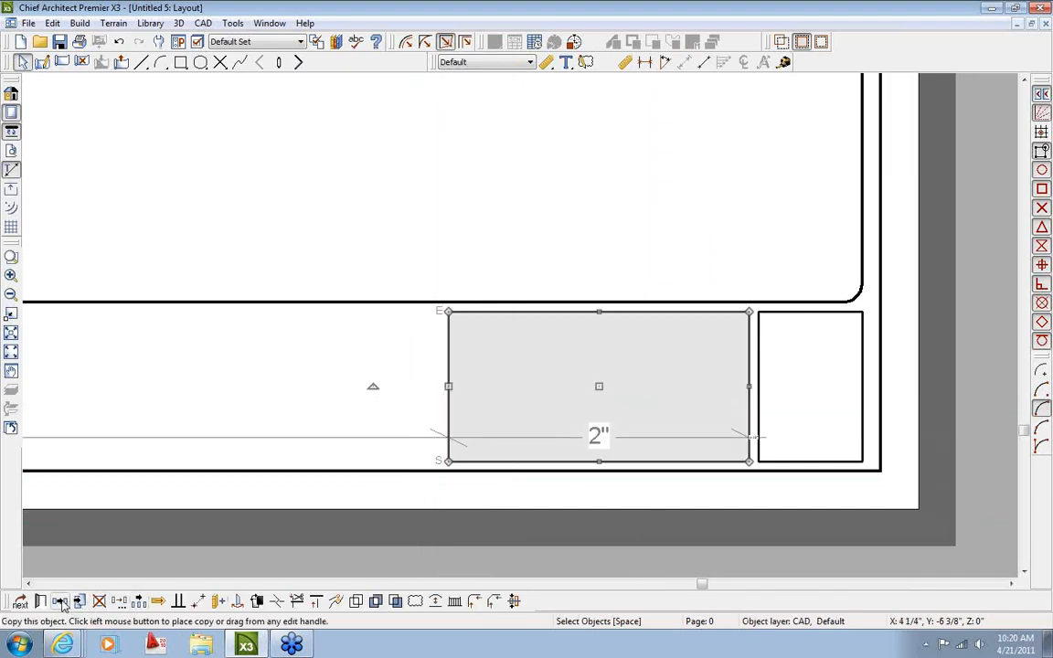
{"action": "left_click", "coordinate": [61, 604]}
{"action": "left_click_drag", "start_coordinate": [598, 386], "coordinate": [260, 396]}
{"action": "scroll", "coordinate": [393, 424], "scroll_direction": "up", "scroll_amount": 4}
{"action": "left_click", "coordinate": [420, 395]}
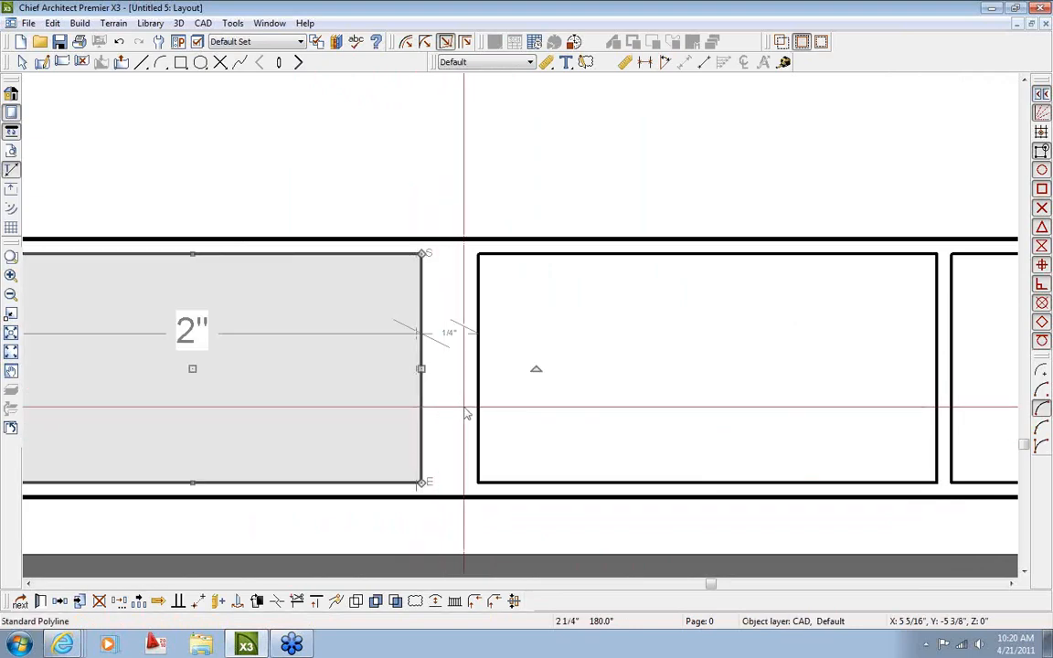
{"action": "left_click", "coordinate": [450, 336]}
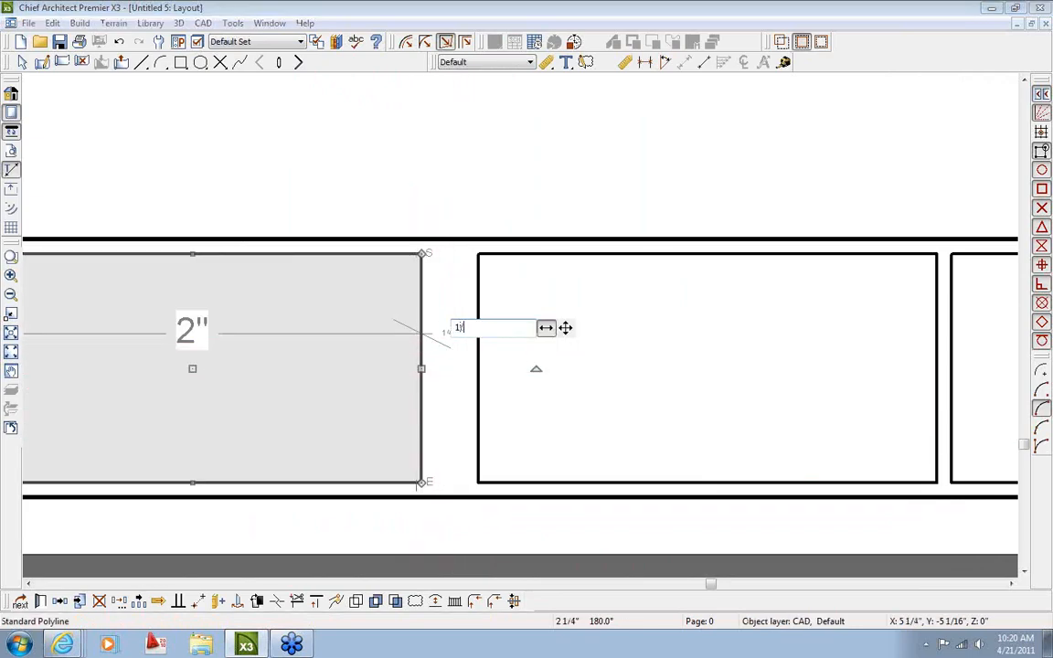
{"action": "key", "text": "Return"}
{"action": "middle_click_drag", "start_coordinate": [309, 397], "coordinate": [526, 395]}
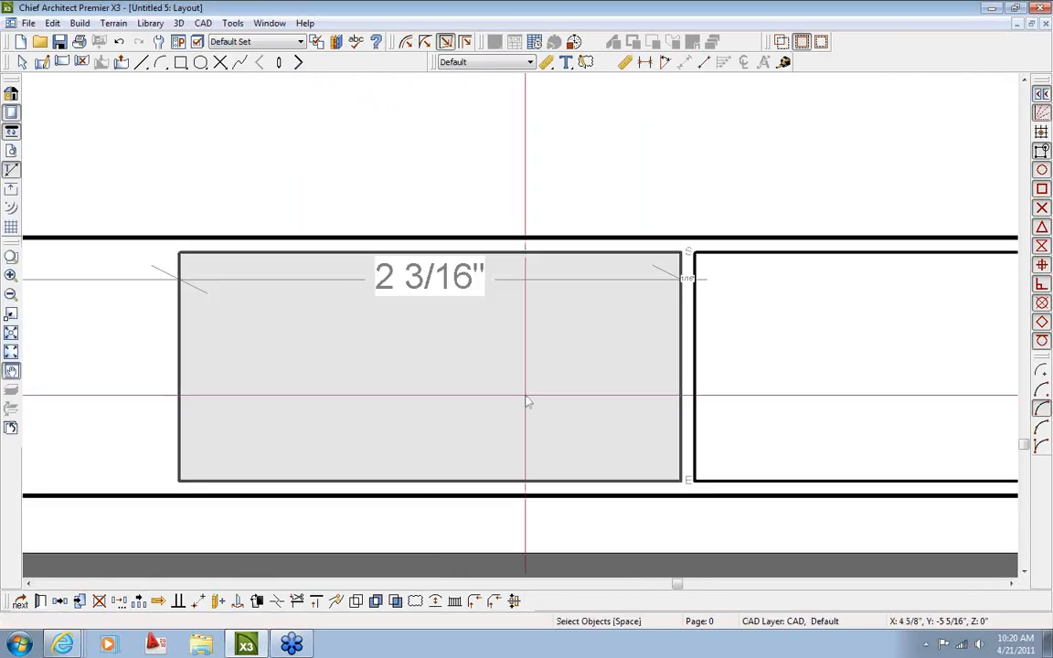
{"action": "left_click", "coordinate": [189, 409]}
{"action": "left_click", "coordinate": [385, 454]}
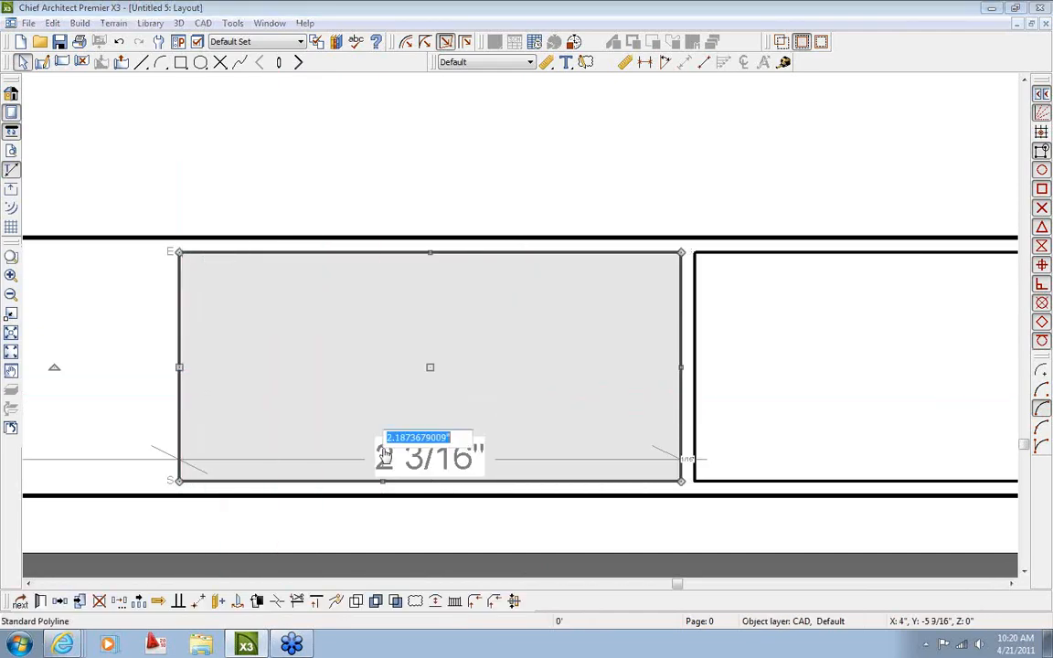
{"action": "type", "text": "3"}
{"action": "key", "text": "Return"}
{"action": "key", "text": "Escape"}
{"action": "scroll", "coordinate": [383, 450], "scroll_direction": "down", "scroll_amount": 9}
Copy the 3" box leftward with a 1/16" gap and make the copy 4 7/8" wide
{"action": "middle_click_drag", "start_coordinate": [304, 441], "coordinate": [735, 418]}
{"action": "left_click", "coordinate": [679, 414]}
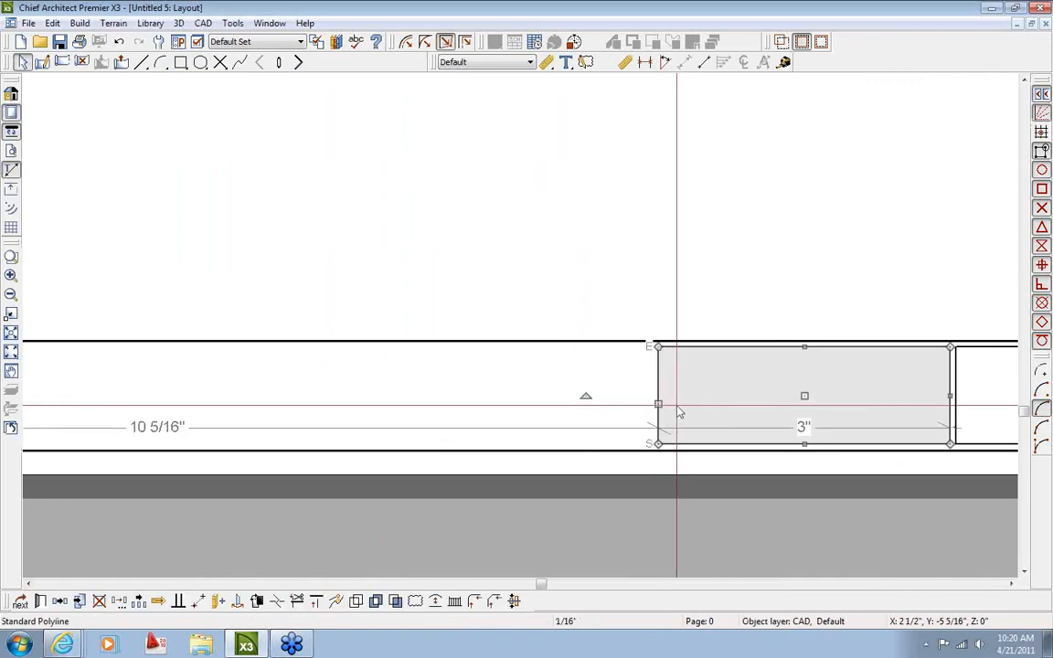
{"action": "left_click", "coordinate": [78, 601]}
{"action": "left_click_drag", "start_coordinate": [802, 396], "coordinate": [458, 403]}
{"action": "scroll", "coordinate": [596, 403], "scroll_direction": "up", "scroll_amount": 2}
{"action": "left_click", "coordinate": [674, 431]}
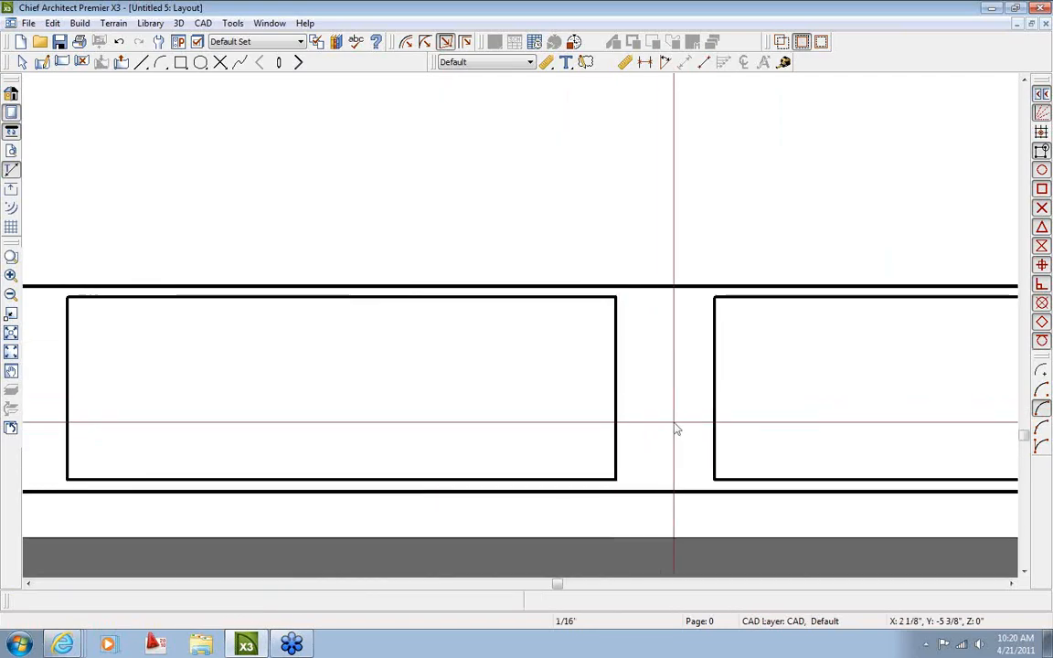
{"action": "left_click", "coordinate": [614, 441]}
{"action": "left_click", "coordinate": [663, 397]}
{"action": "type", "text": "1/16"}
{"action": "key", "text": "Return"}
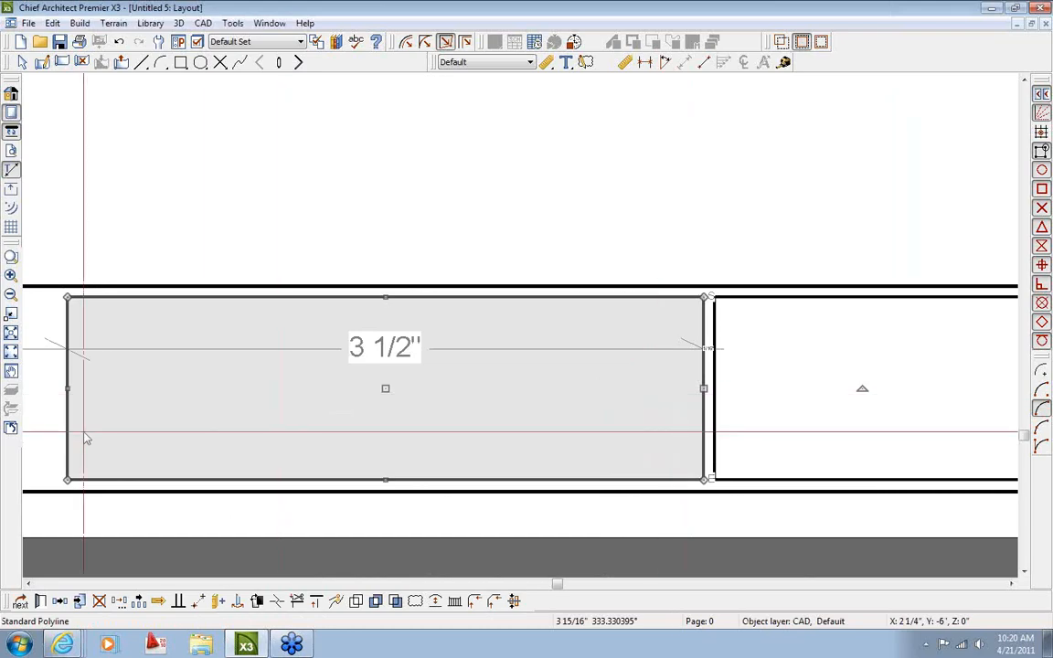
{"action": "left_click", "coordinate": [405, 476]}
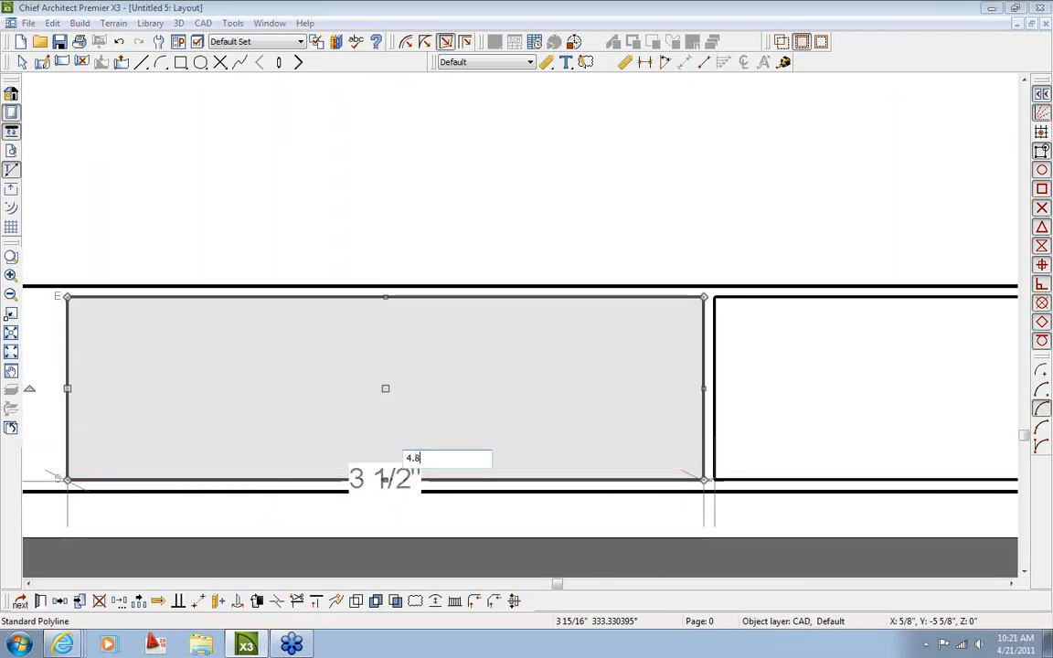
{"action": "key", "text": "Return"}
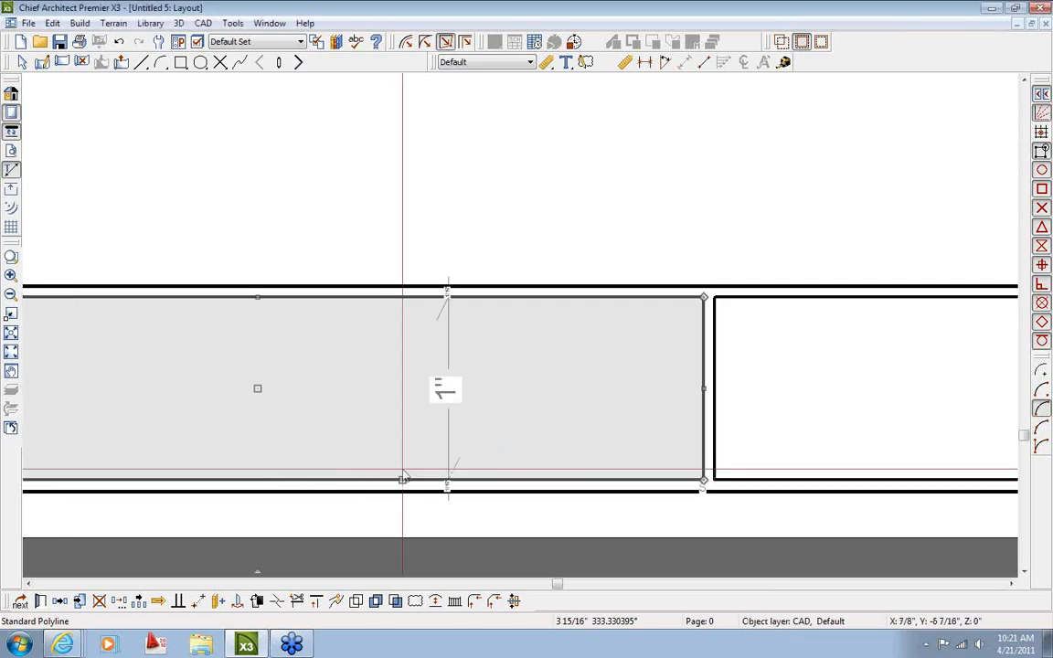
{"action": "scroll", "coordinate": [403, 478], "scroll_direction": "down", "scroll_amount": 5}
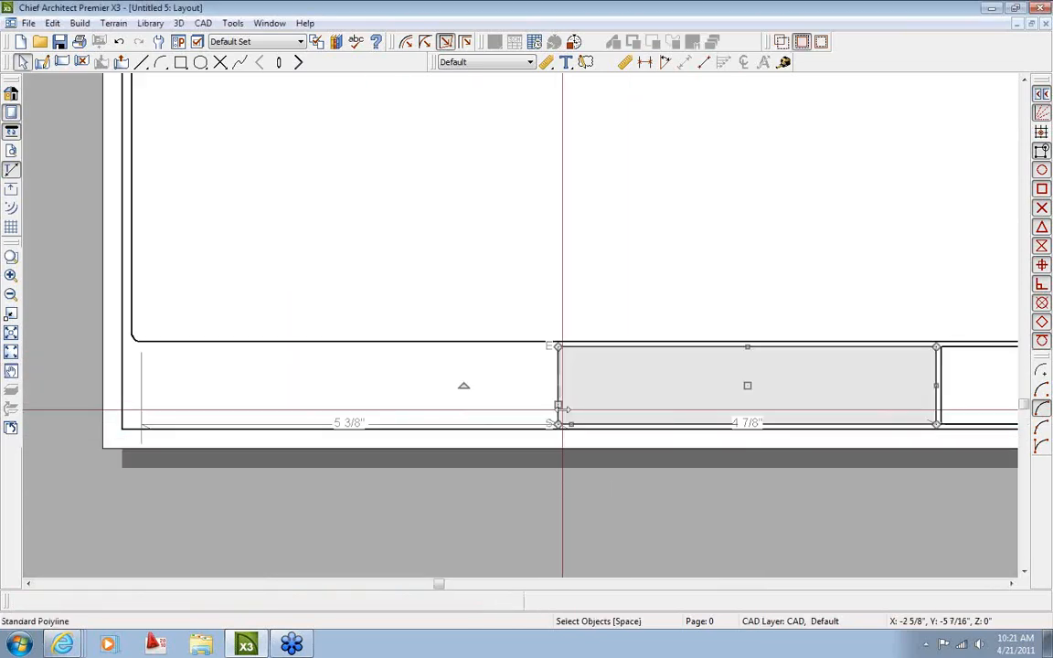
Move the copied rectangle left into the empty slot, 1/16" from its neighbour
{"action": "left_click", "coordinate": [60, 602]}
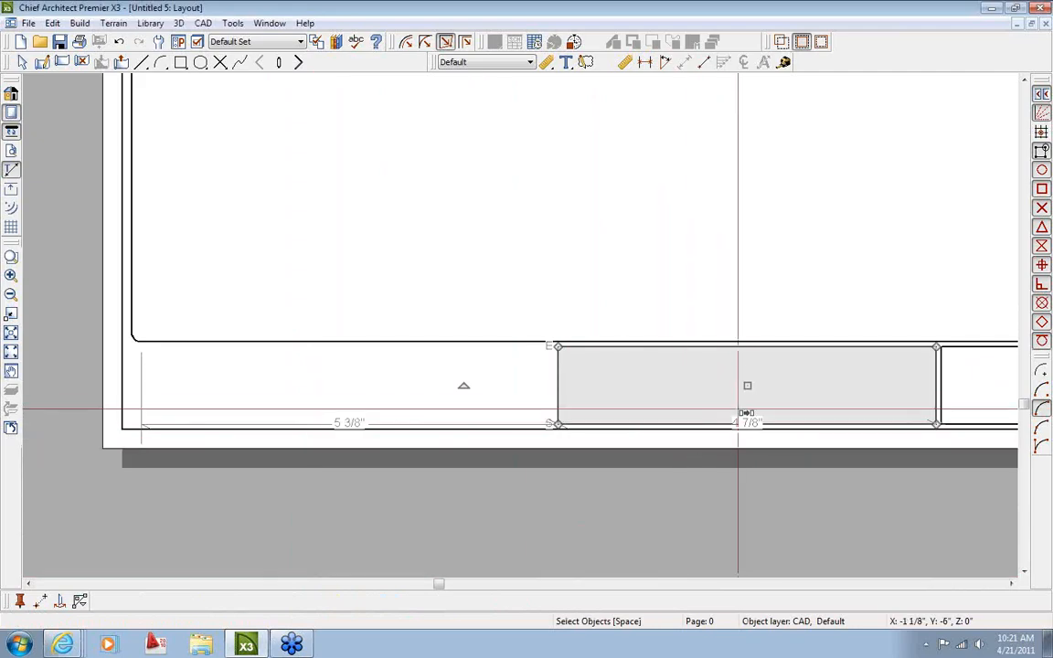
{"action": "left_click_drag", "start_coordinate": [757, 392], "coordinate": [358, 388]}
{"action": "scroll", "coordinate": [549, 403], "scroll_direction": "up", "scroll_amount": 2}
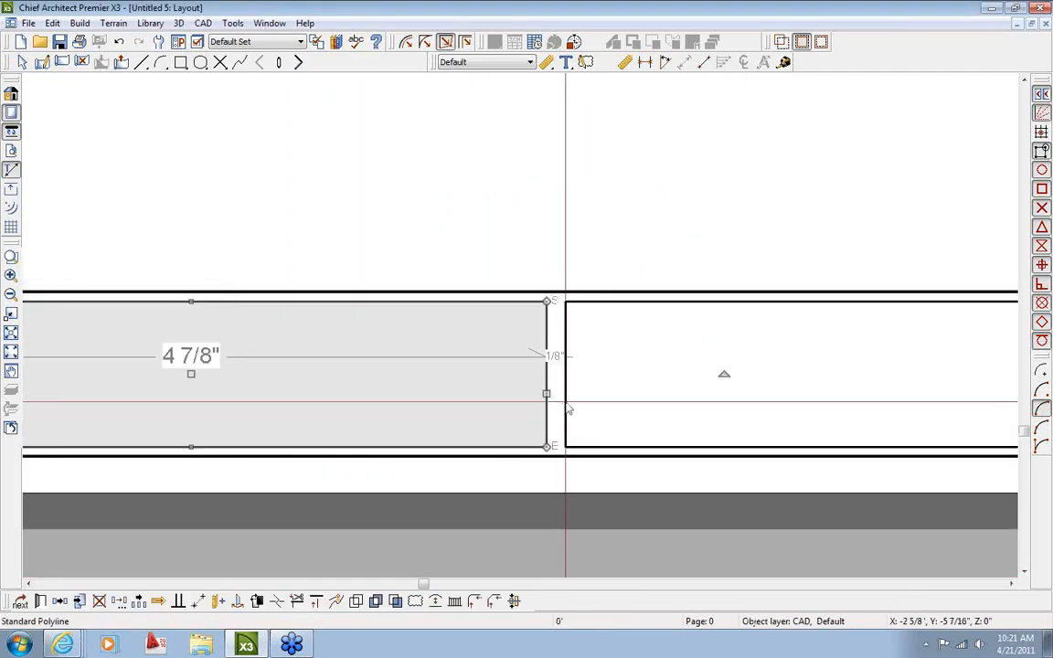
{"action": "scroll", "coordinate": [554, 363], "scroll_direction": "up", "scroll_amount": 2}
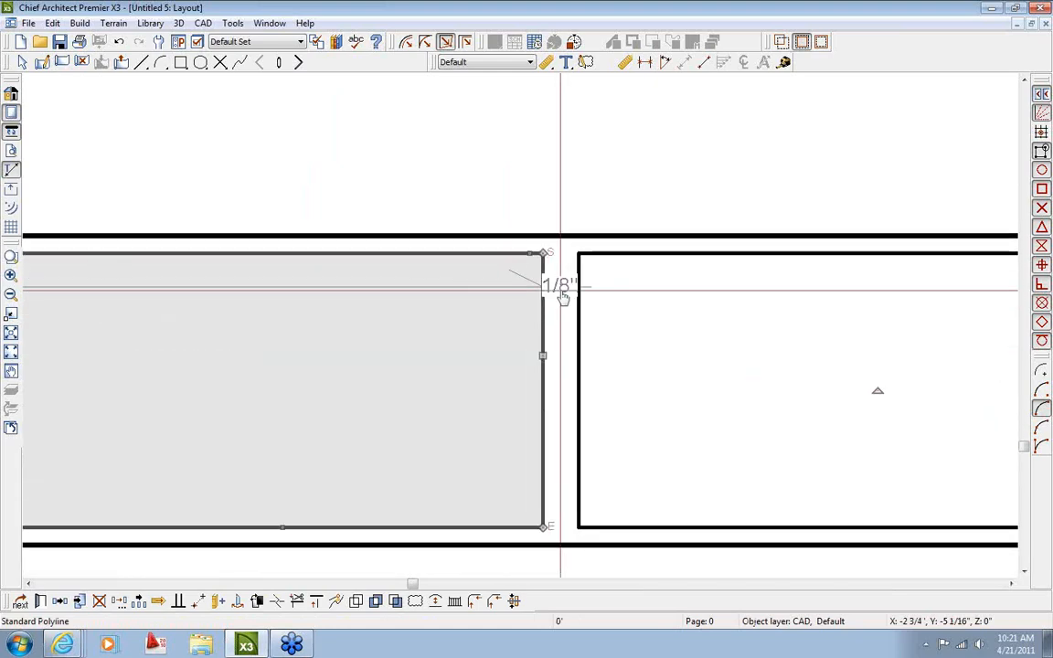
{"action": "left_click", "coordinate": [562, 289]}
{"action": "type", "text": "1/1"}
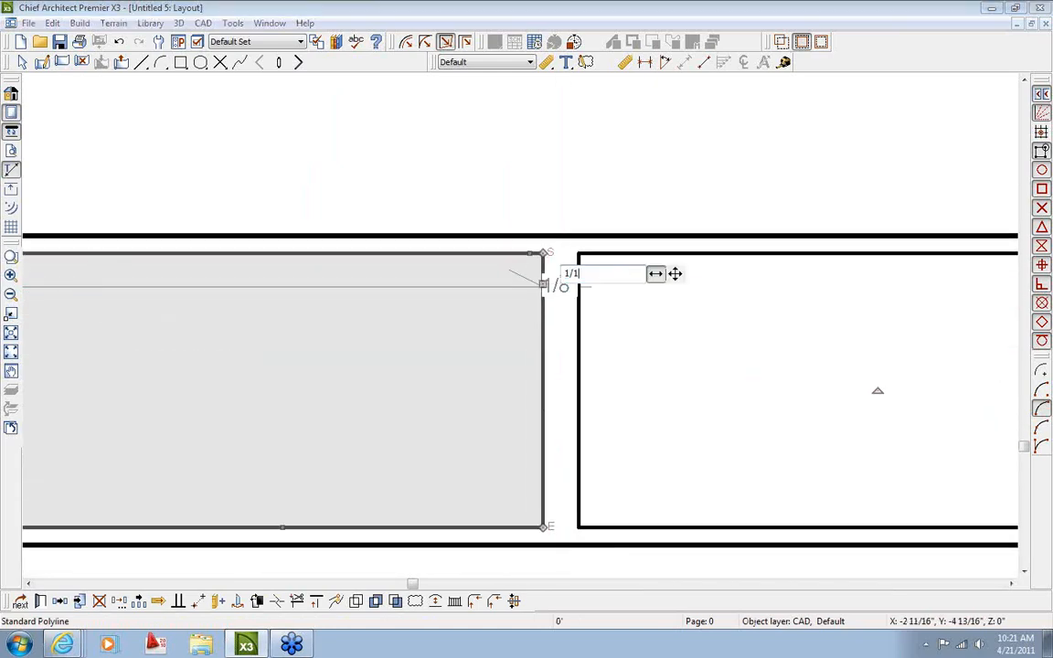
{"action": "type", "text": "6"}
{"action": "key", "text": "Return"}
{"action": "key", "text": "Escape"}
{"action": "scroll", "coordinate": [555, 341], "scroll_direction": "down", "scroll_amount": 5}
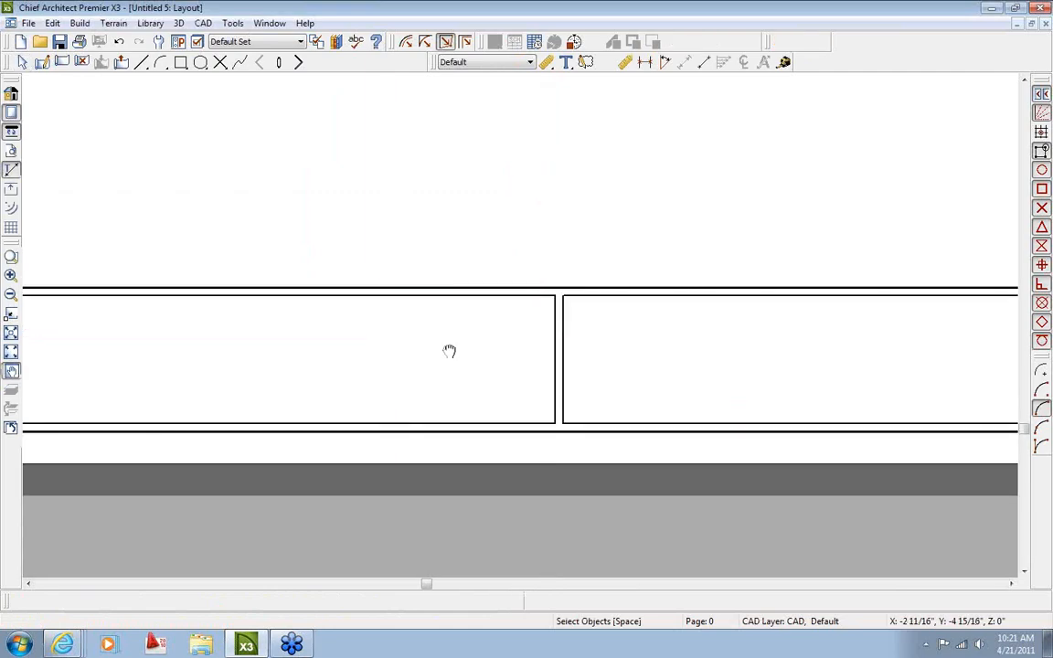
Make the leftmost rectangle 2 1/8" wide, then stretch it to the strip's left end
{"action": "left_click", "coordinate": [261, 360]}
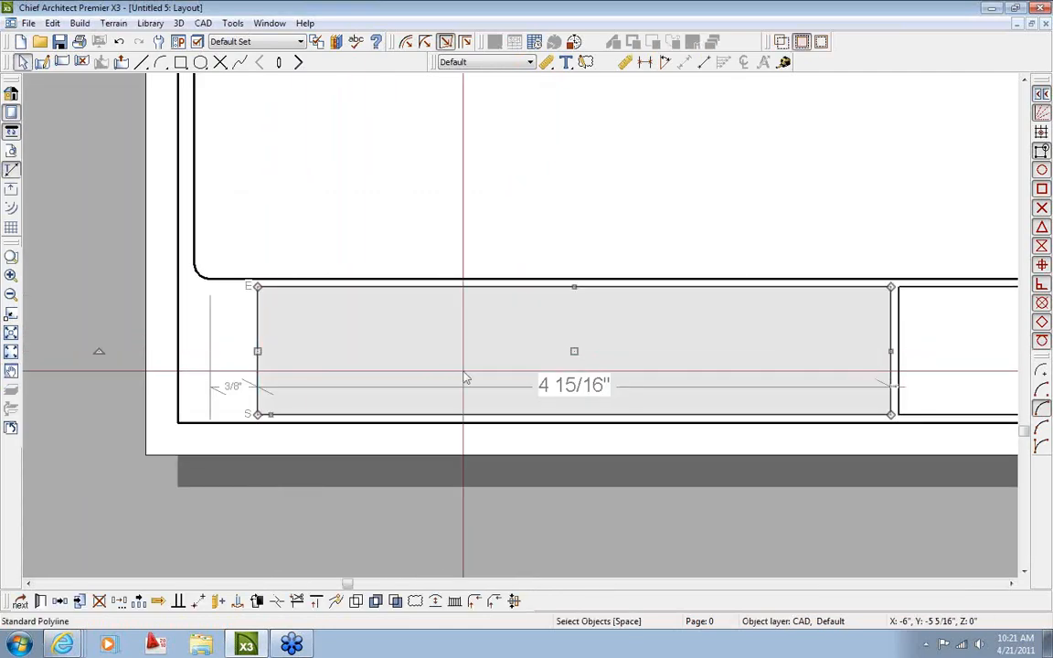
{"action": "left_click", "coordinate": [581, 388]}
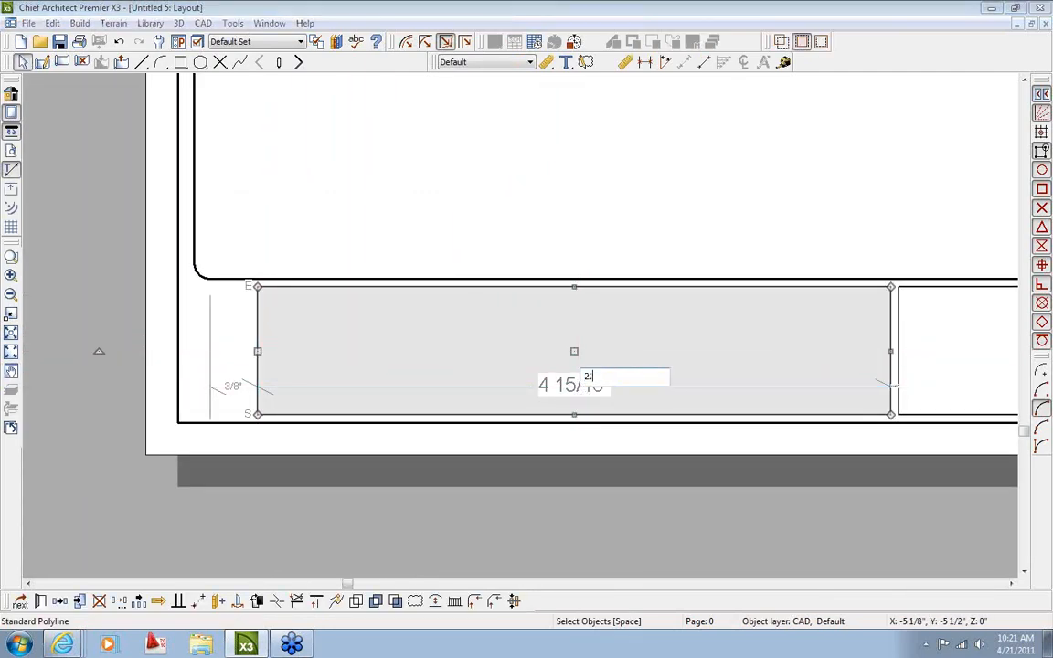
{"action": "key", "text": "Return"}
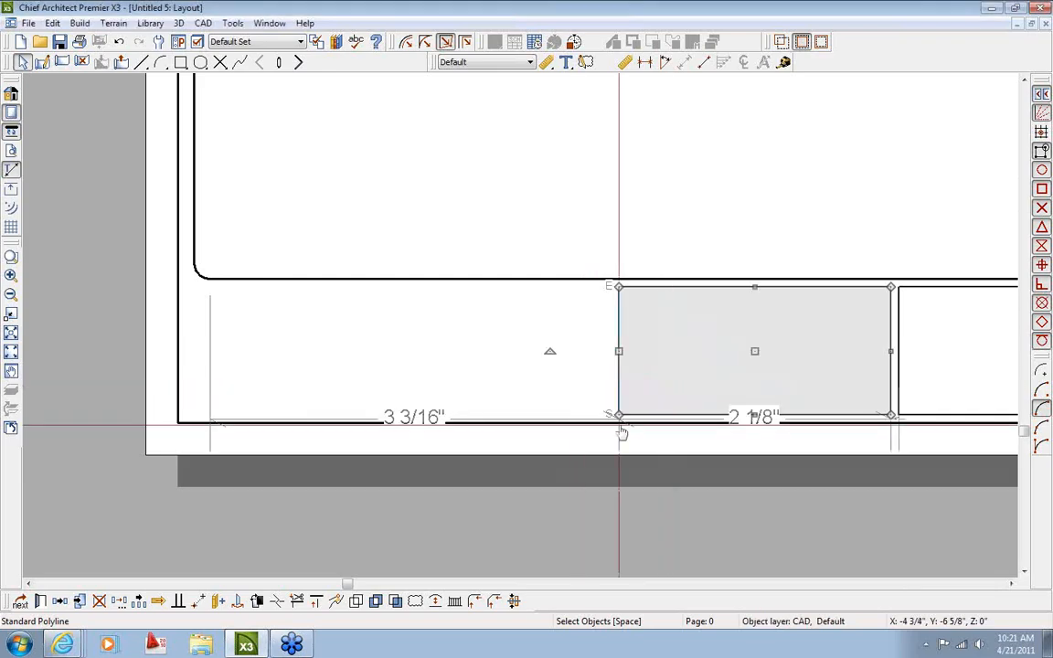
{"action": "left_click_drag", "start_coordinate": [754, 351], "coordinate": [433, 365]}
{"action": "left_click_drag", "start_coordinate": [296, 350], "coordinate": [195, 166]}
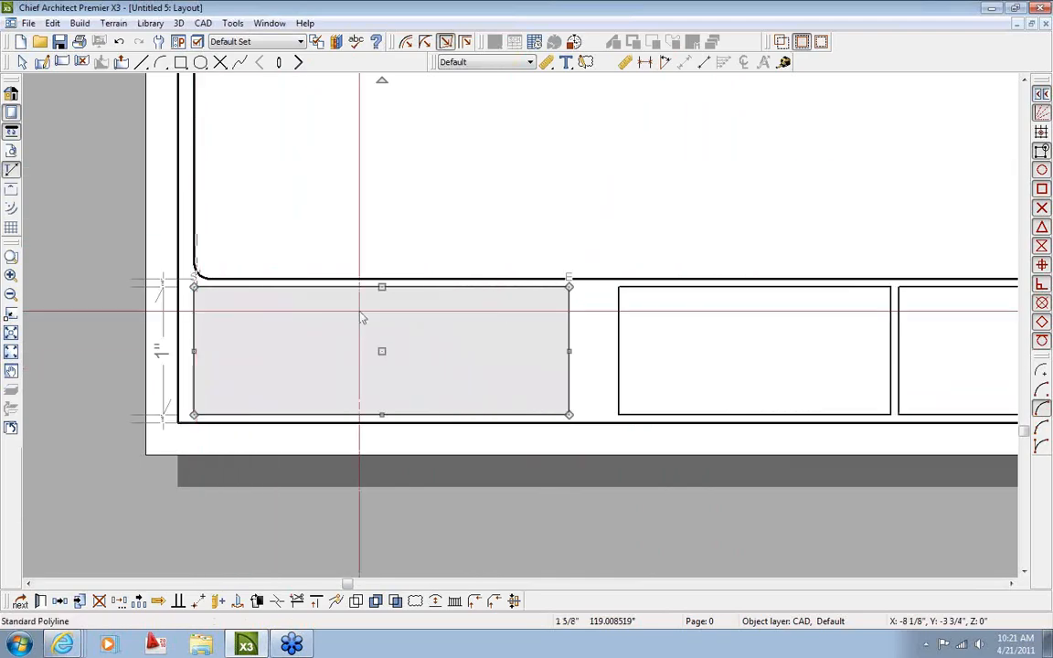
{"action": "scroll", "coordinate": [594, 380], "scroll_direction": "up", "scroll_amount": 2}
Set a 1/16" gap between the leftmost rectangle and the next box
{"action": "left_click", "coordinate": [539, 398]}
{"action": "left_click", "coordinate": [581, 353]}
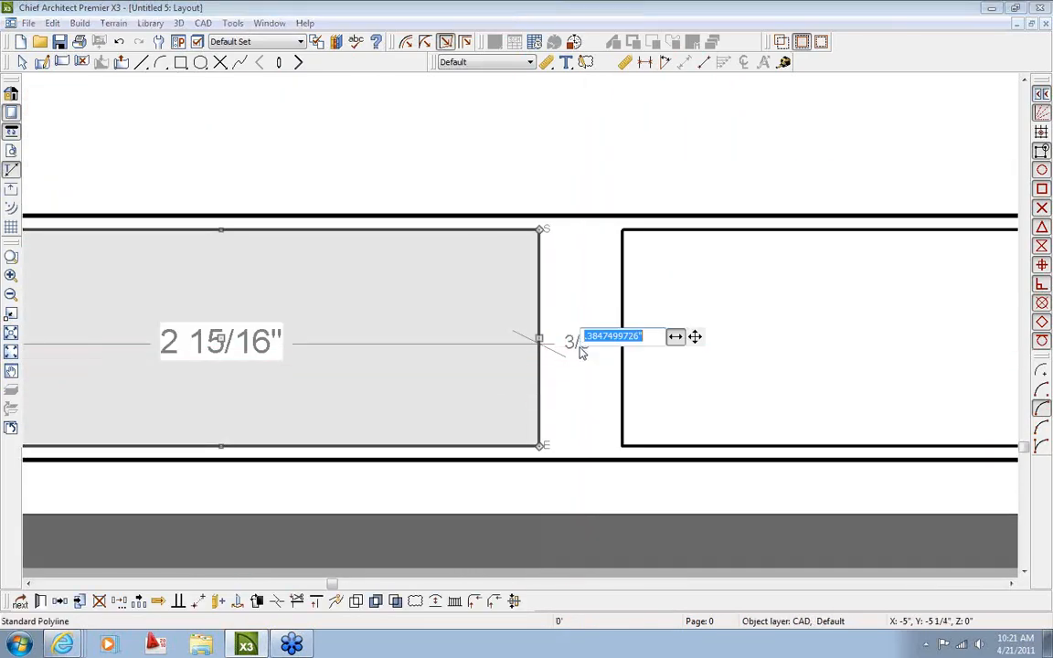
{"action": "type", "text": "1/16"}
{"action": "key", "text": "Return"}
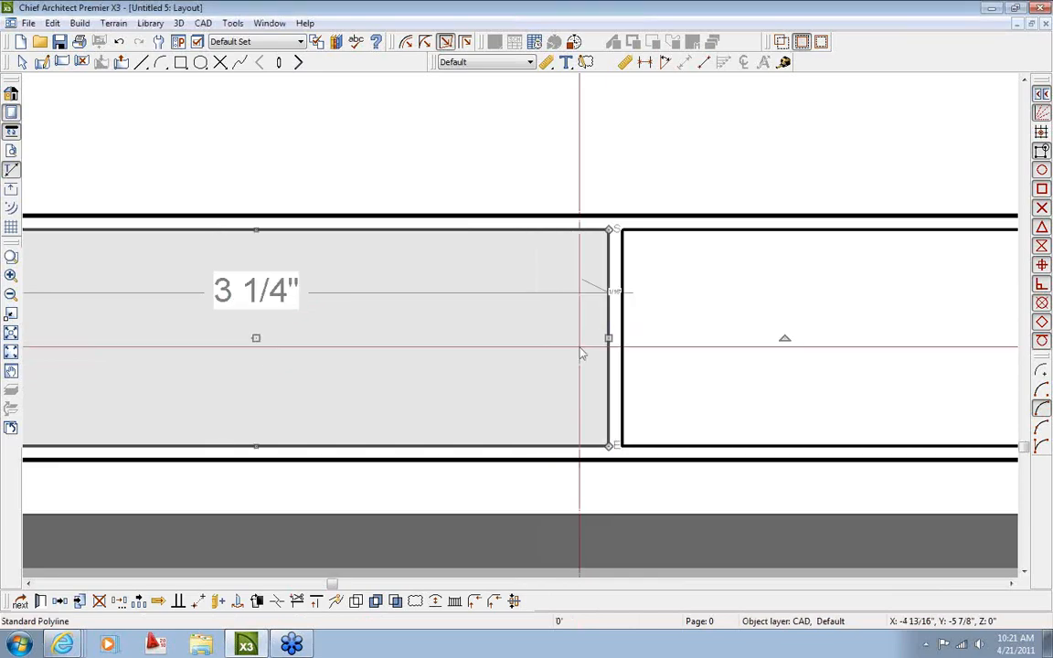
{"action": "key", "text": "Escape"}
{"action": "scroll", "coordinate": [640, 391], "scroll_direction": "down", "scroll_amount": 4}
{"action": "middle_click_drag", "start_coordinate": [786, 457], "coordinate": [439, 474]}
{"action": "scroll", "coordinate": [572, 471], "scroll_direction": "down", "scroll_amount": 1}
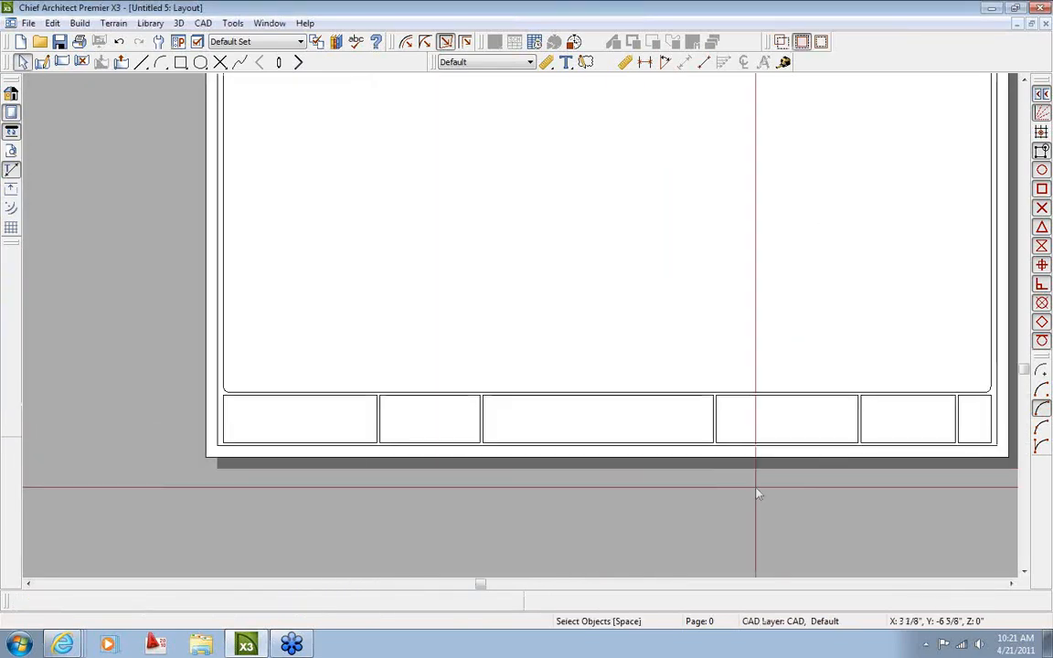
{"action": "middle_click_drag", "start_coordinate": [756, 488], "coordinate": [645, 493]}
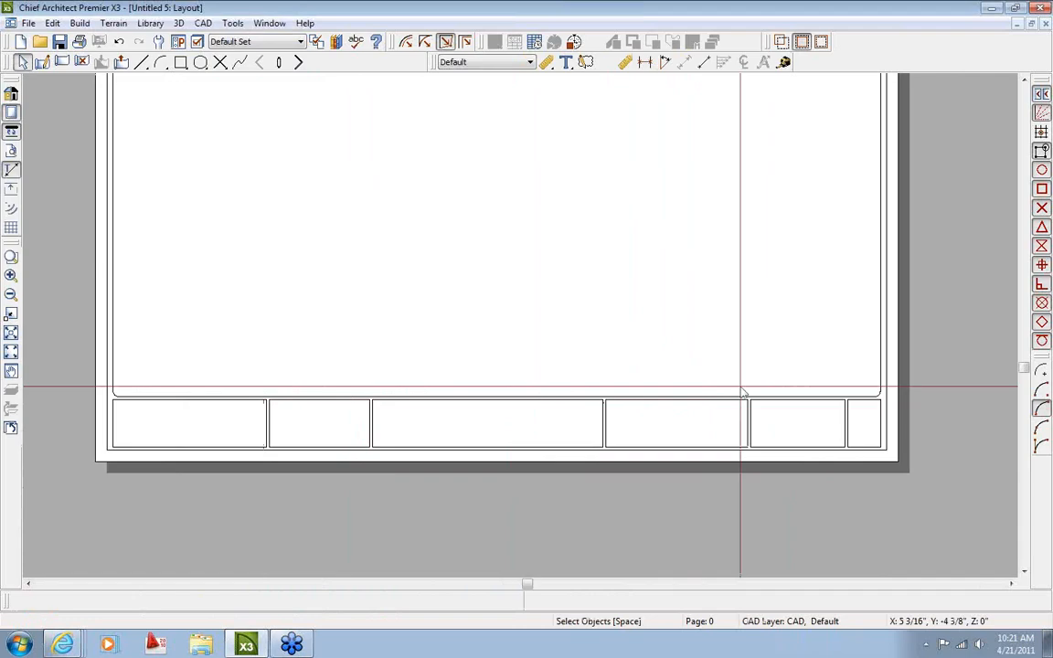
{"action": "scroll", "coordinate": [745, 393], "scroll_direction": "down", "scroll_amount": 1}
{"action": "middle_click_drag", "start_coordinate": [752, 317], "coordinate": [705, 364]}
{"action": "scroll", "coordinate": [654, 329], "scroll_direction": "down", "scroll_amount": 1}
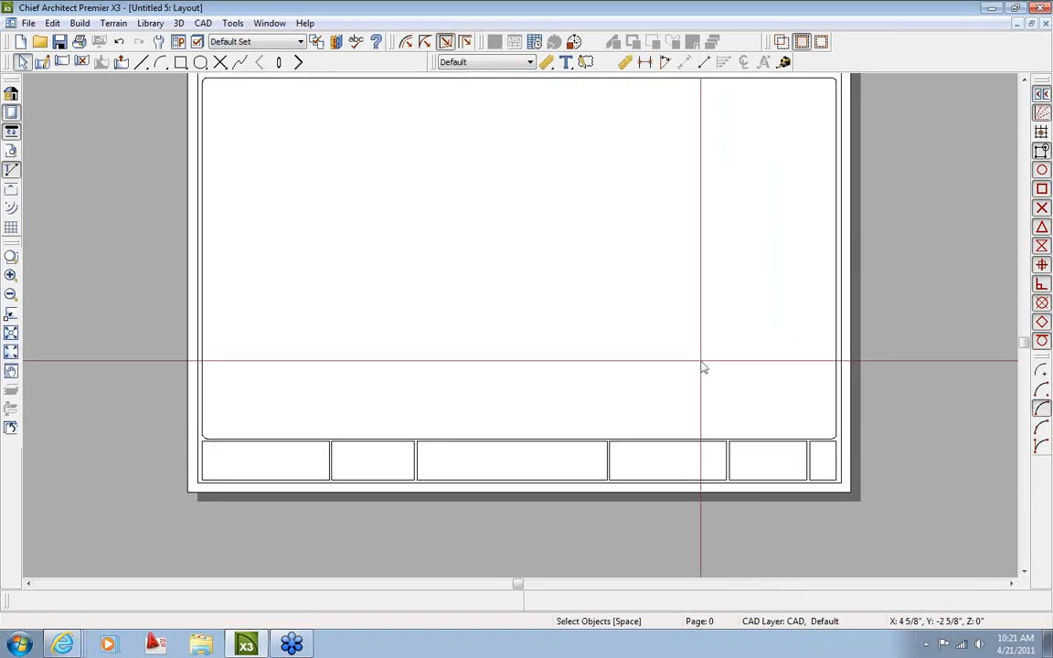
{"action": "middle_click_drag", "start_coordinate": [770, 430], "coordinate": [529, 433]}
{"action": "scroll", "coordinate": [654, 435], "scroll_direction": "up", "scroll_amount": 1}
{"action": "scroll", "coordinate": [645, 454], "scroll_direction": "up", "scroll_amount": 1}
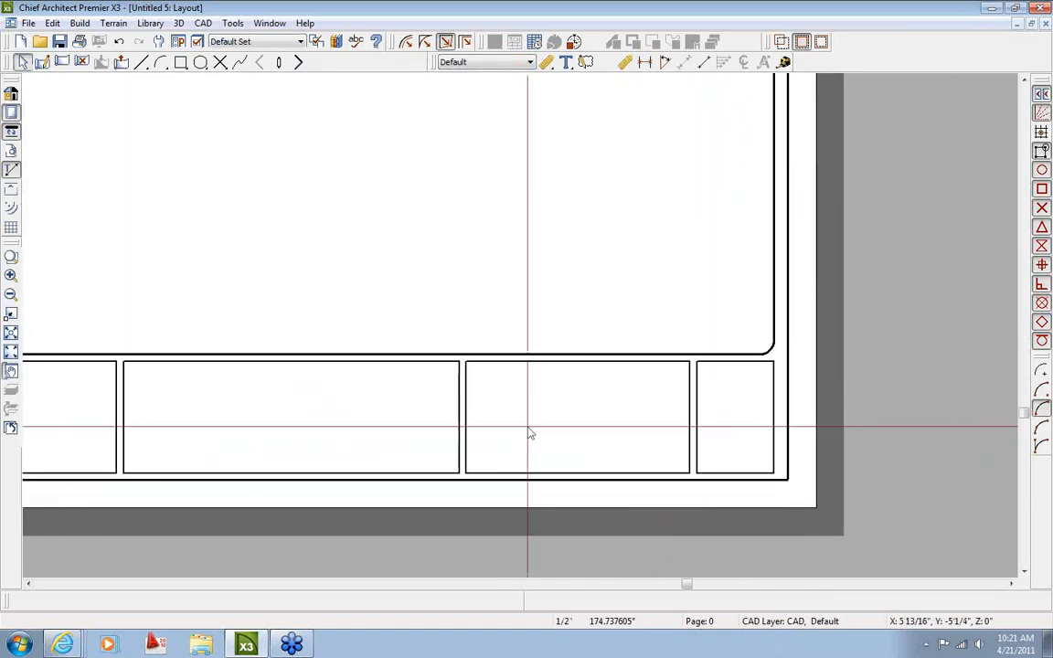
{"action": "middle_click_drag", "start_coordinate": [296, 437], "coordinate": [517, 427]}
{"action": "scroll", "coordinate": [517, 428], "scroll_direction": "up", "scroll_amount": 1}
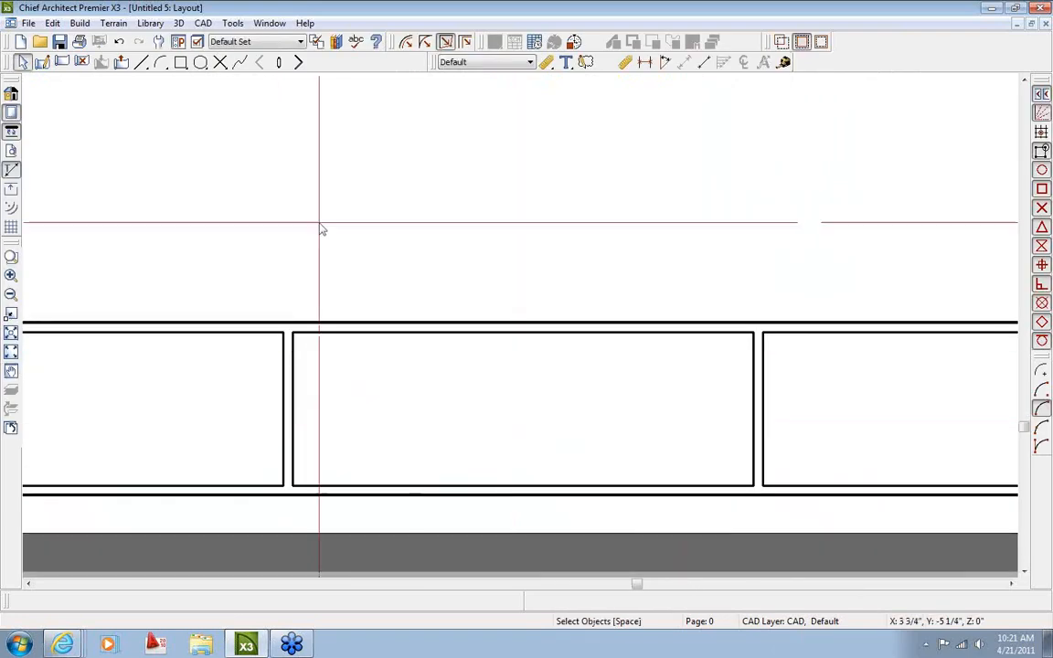
Draw three horizontal lines across the middle title-strip box
{"action": "left_click", "coordinate": [142, 62]}
{"action": "left_click_drag", "start_coordinate": [291, 357], "coordinate": [752, 368]}
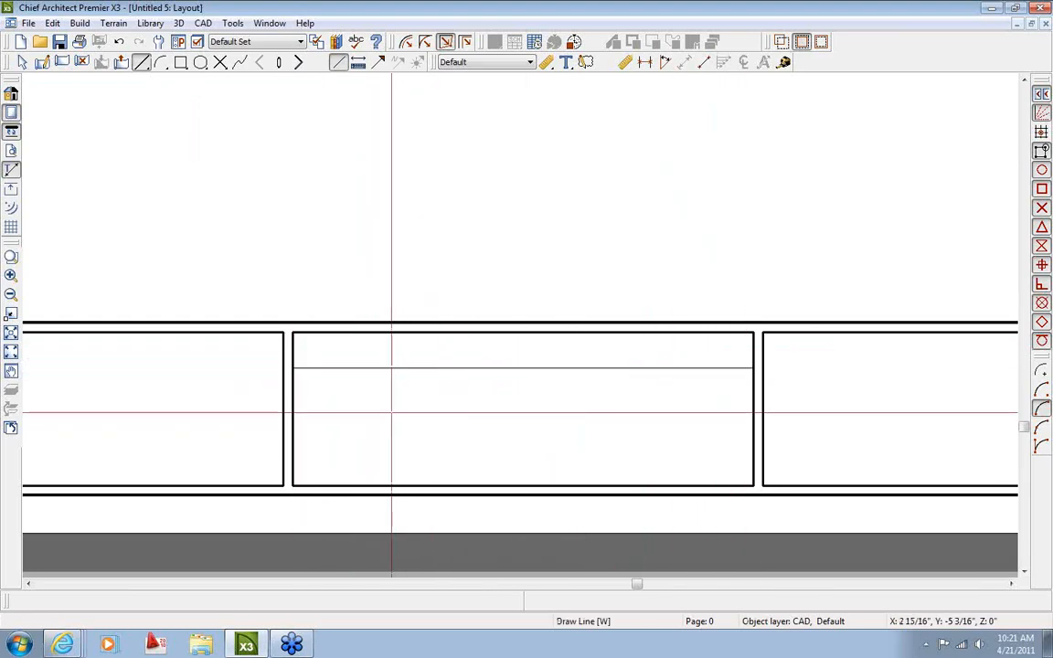
{"action": "left_click_drag", "start_coordinate": [292, 410], "coordinate": [752, 412]}
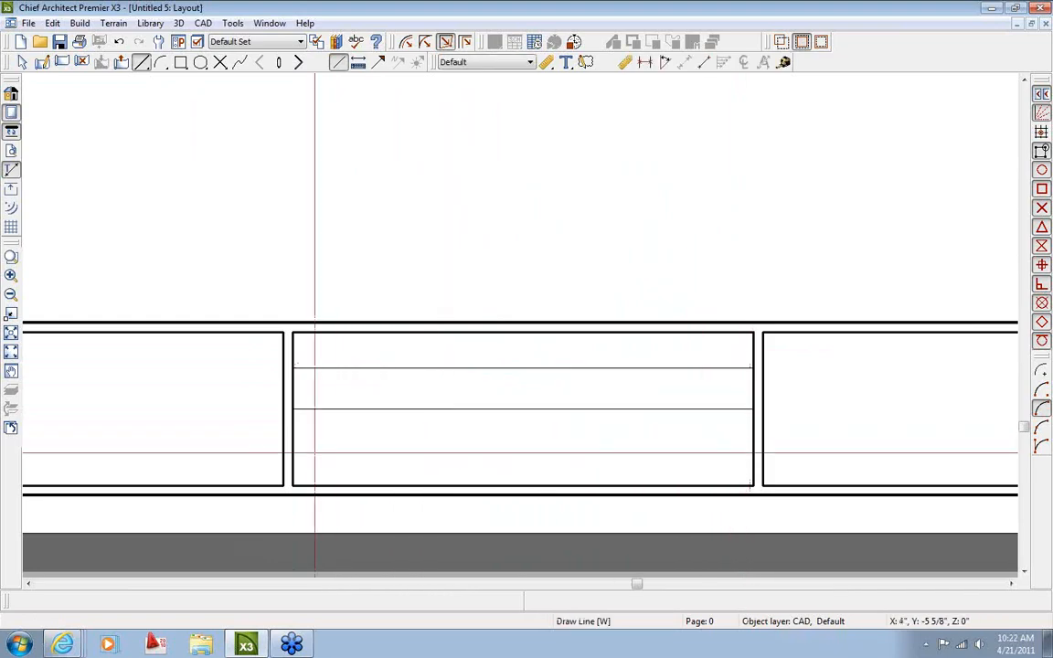
{"action": "left_click_drag", "start_coordinate": [297, 447], "coordinate": [750, 451]}
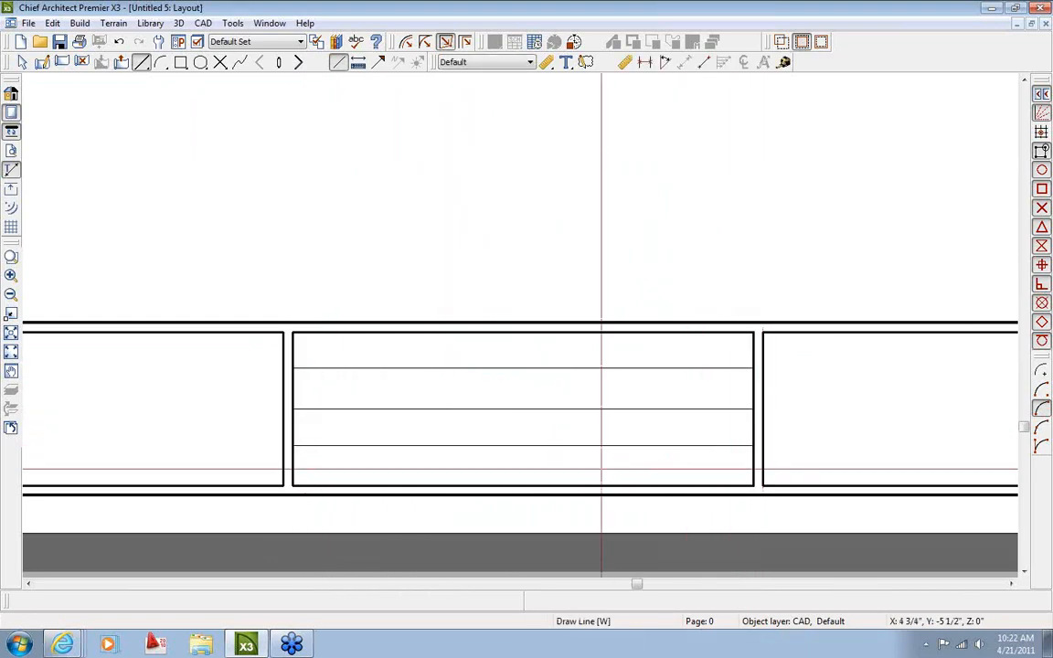
{"action": "scroll", "coordinate": [599, 468], "scroll_direction": "up", "scroll_amount": 2}
{"action": "key", "text": "space"}
Space the three lines 0.25" apart using their temporary dimensions
{"action": "left_click", "coordinate": [555, 429]}
{"action": "left_click", "coordinate": [487, 472]}
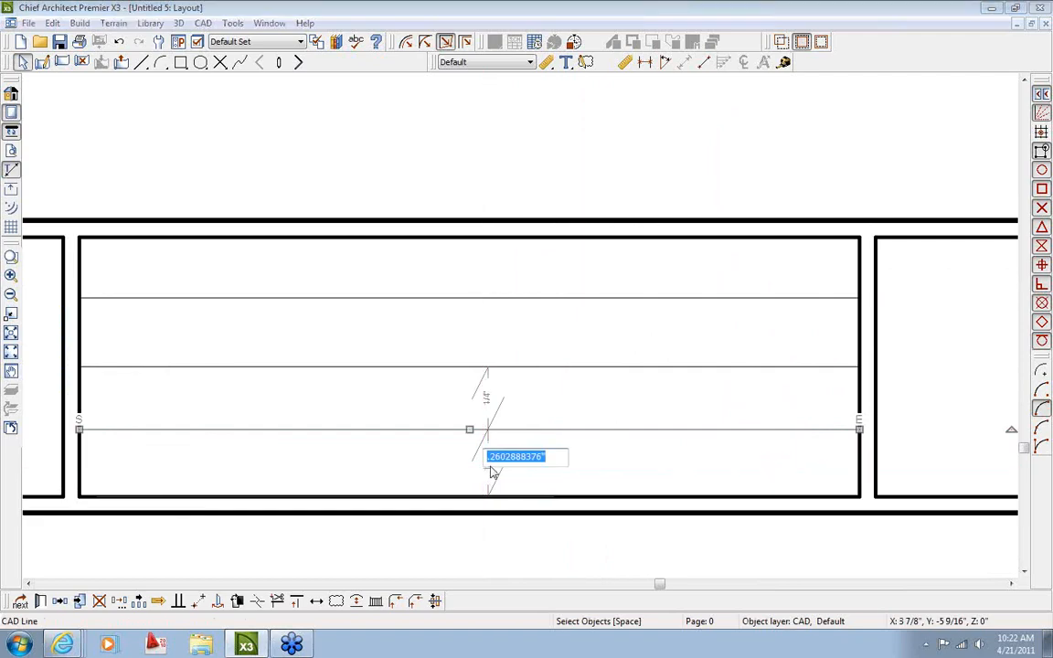
{"action": "type", "text": ".25"}
{"action": "key", "text": "Return"}
{"action": "left_click", "coordinate": [482, 368]}
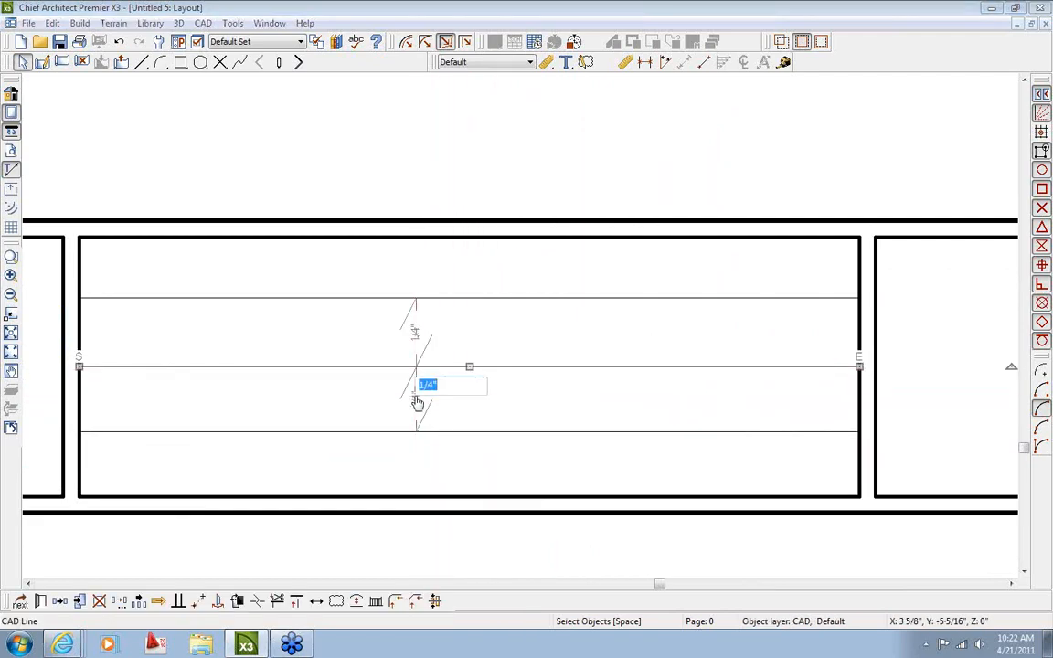
{"action": "key", "text": "Escape"}
{"action": "left_click", "coordinate": [485, 300]}
{"action": "left_click", "coordinate": [464, 267]}
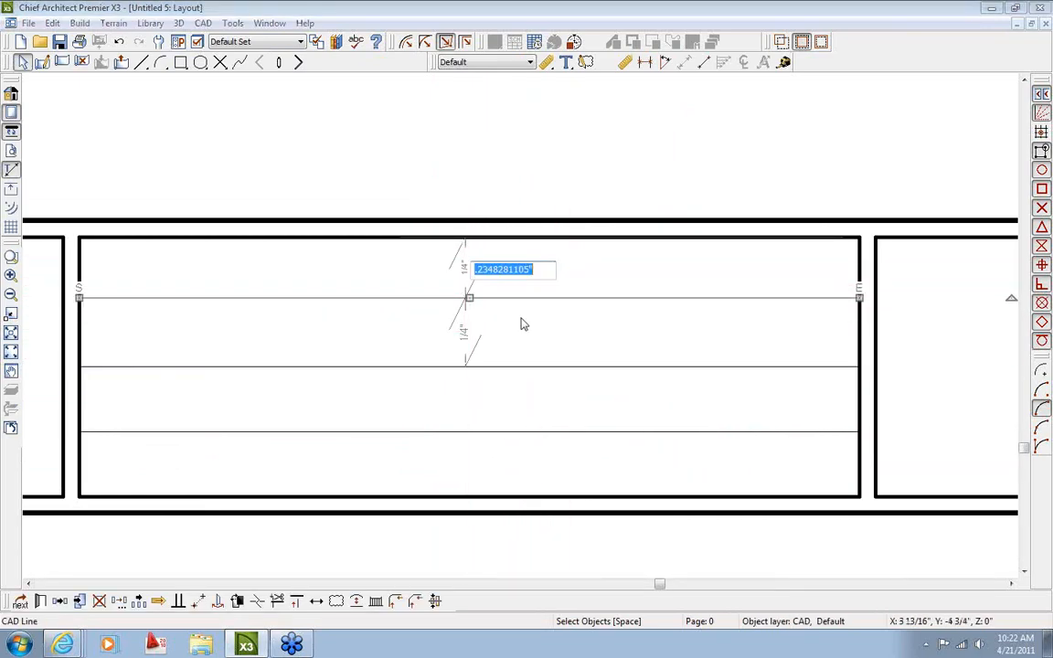
{"action": "key", "text": "BackSpace"}
{"action": "type", "text": ".25"}
{"action": "key", "text": "Return"}
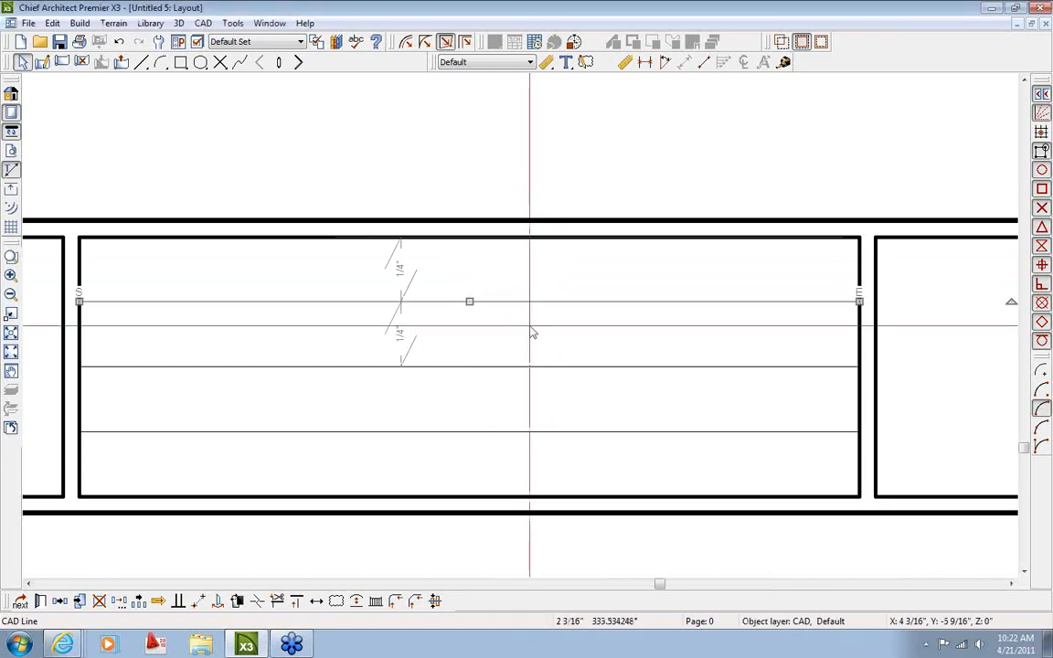
{"action": "left_click", "coordinate": [529, 329]}
Chamfer the lined box's top-right and bottom-right corners with a 1/16" chamfer
{"action": "scroll", "coordinate": [528, 340], "scroll_direction": "down", "scroll_amount": 3}
{"action": "middle_click_drag", "start_coordinate": [522, 359], "coordinate": [662, 363]}
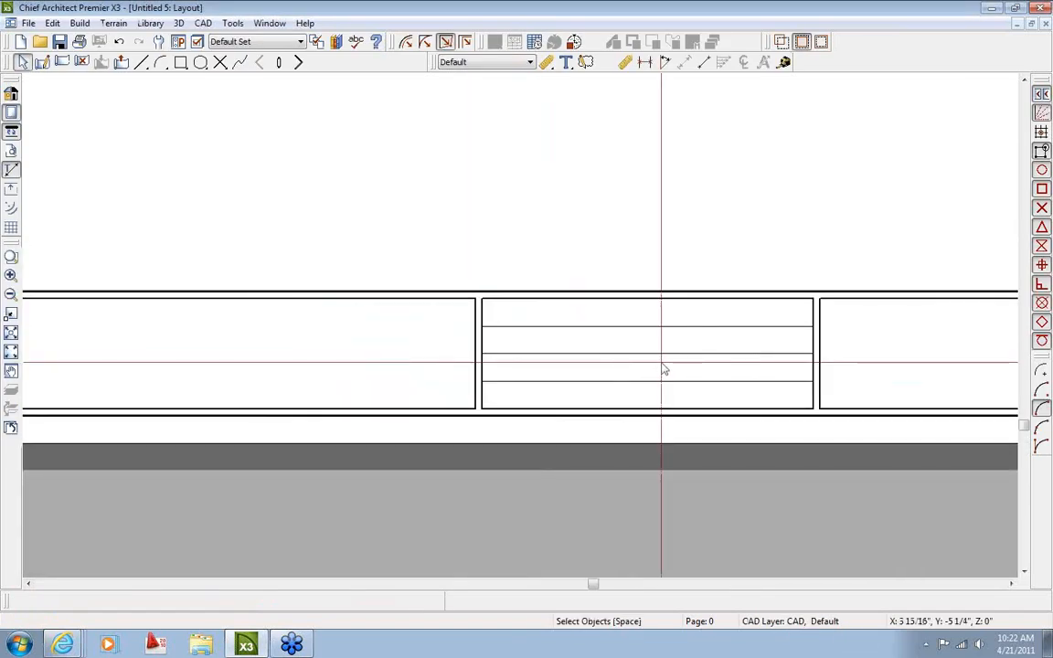
{"action": "scroll", "coordinate": [663, 369], "scroll_direction": "up", "scroll_amount": 1}
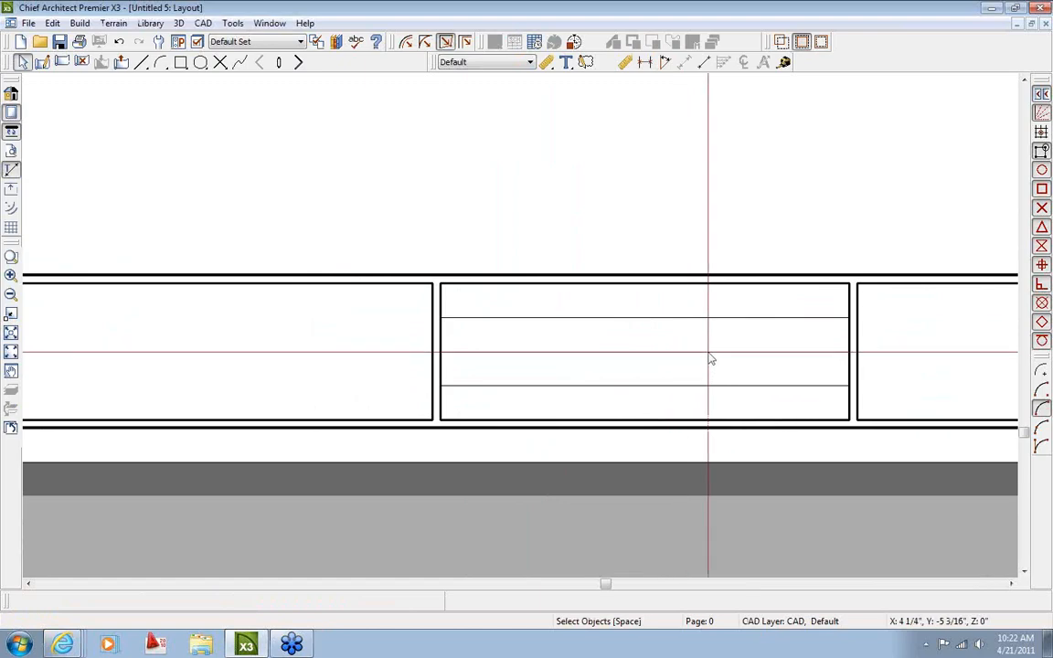
{"action": "middle_click_drag", "start_coordinate": [709, 352], "coordinate": [599, 343]}
{"action": "middle_click_drag", "start_coordinate": [660, 306], "coordinate": [578, 306]}
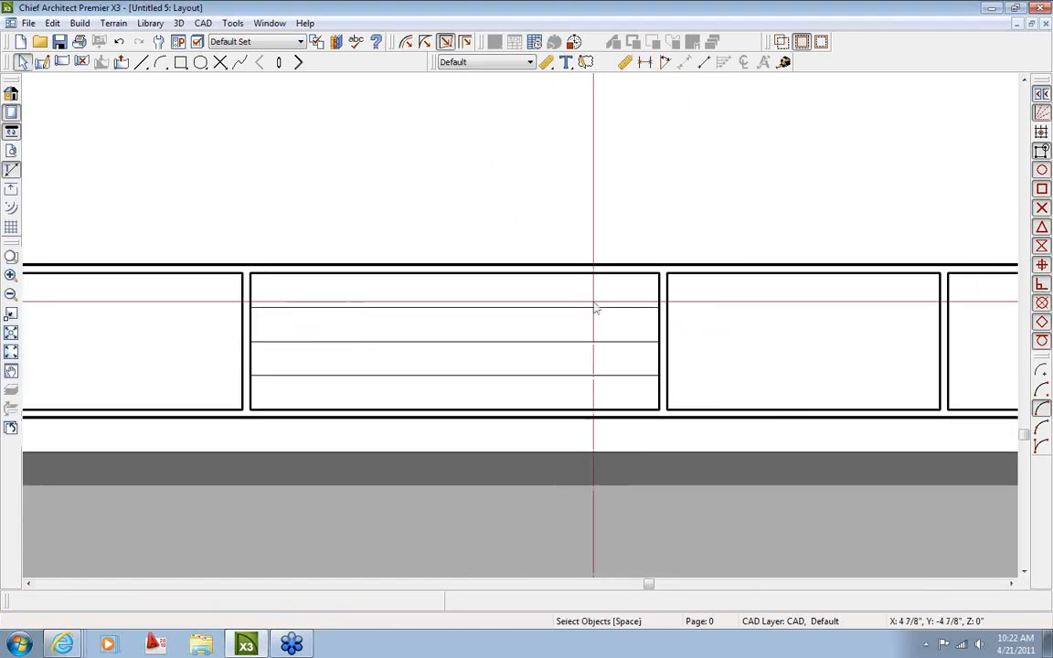
{"action": "middle_click_drag", "start_coordinate": [666, 283], "coordinate": [594, 312]}
{"action": "scroll", "coordinate": [769, 302], "scroll_direction": "up", "scroll_amount": 1}
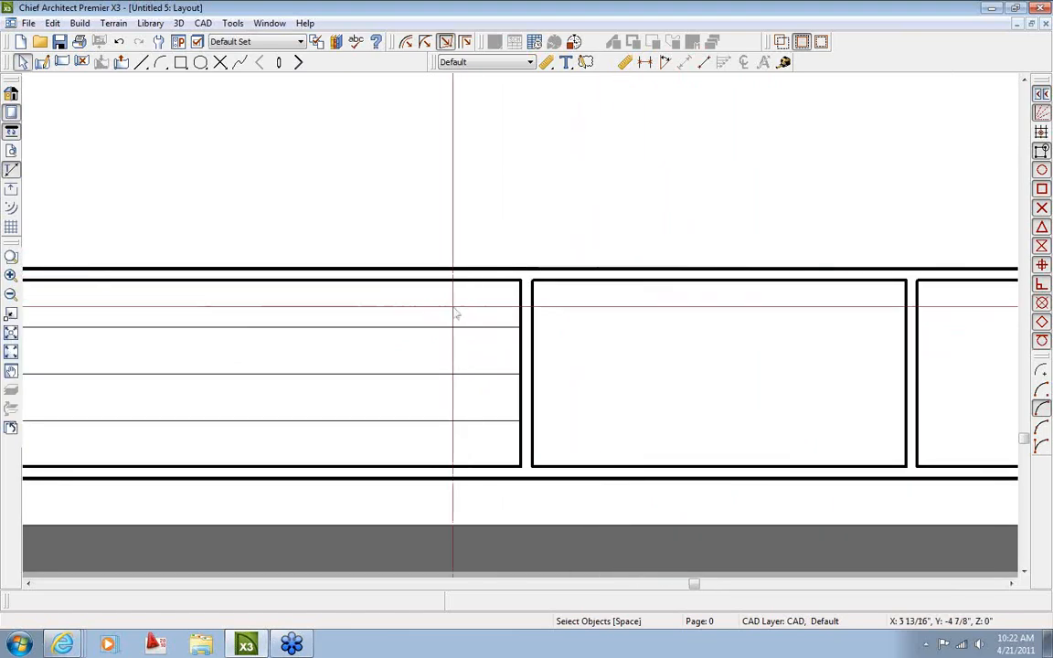
{"action": "scroll", "coordinate": [527, 314], "scroll_direction": "up", "scroll_amount": 1}
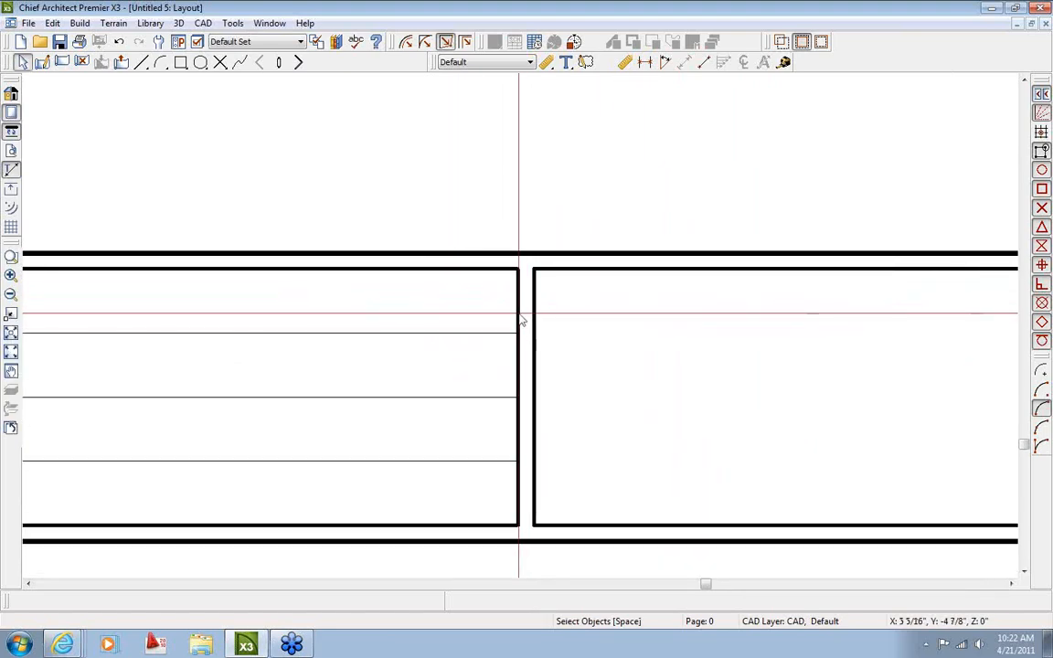
{"action": "left_click", "coordinate": [523, 320]}
{"action": "left_click", "coordinate": [494, 601]}
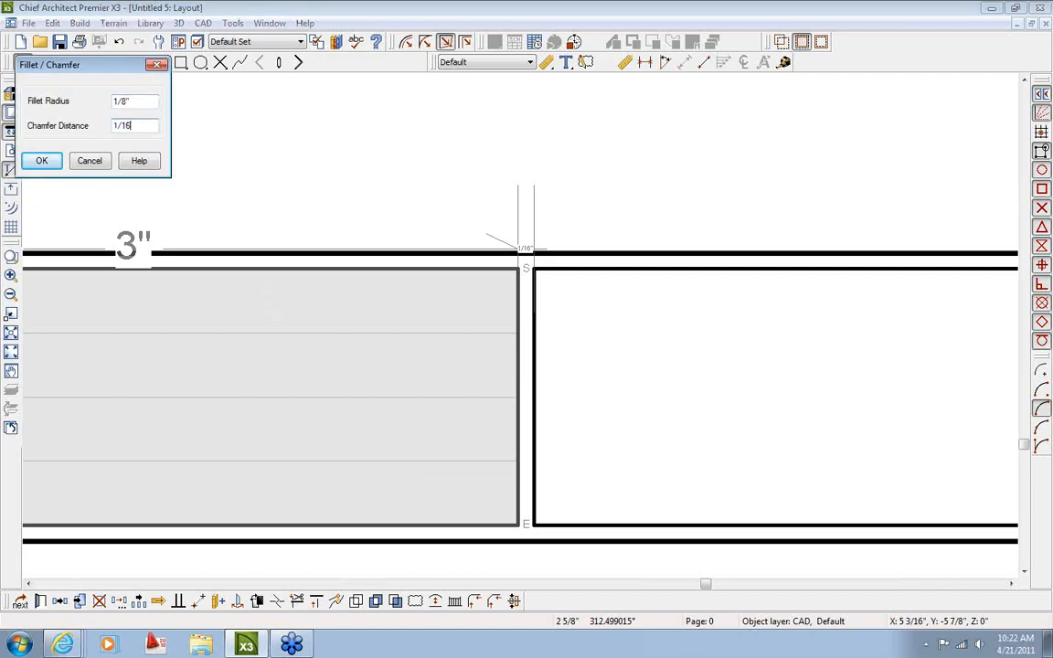
{"action": "left_click", "coordinate": [42, 161]}
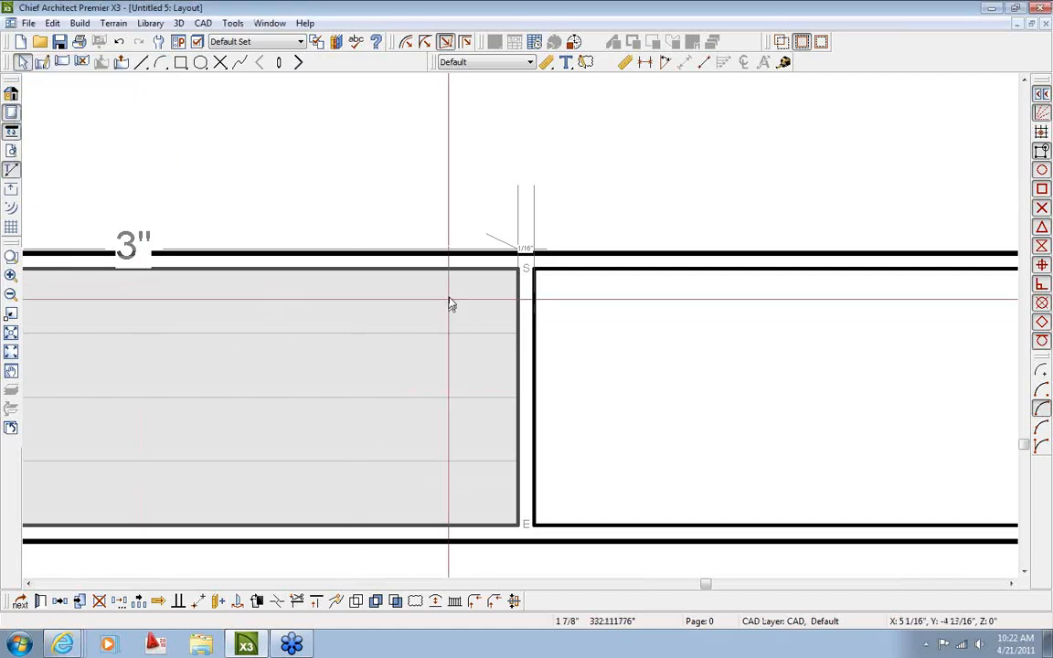
{"action": "left_click", "coordinate": [501, 270]}
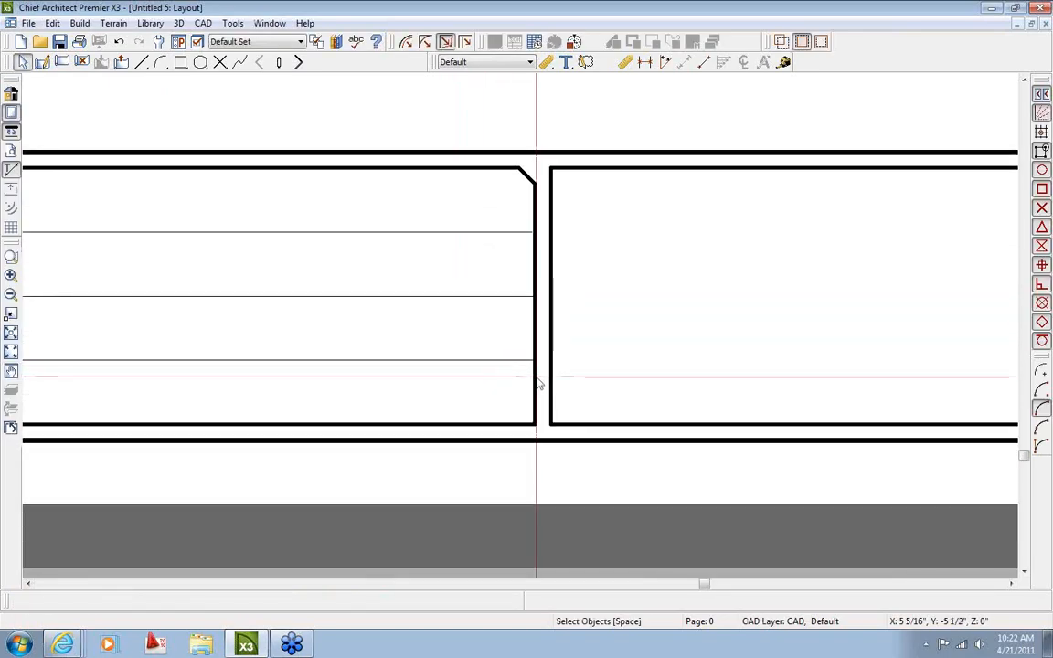
{"action": "left_click", "coordinate": [535, 375]}
{"action": "left_click", "coordinate": [491, 605]}
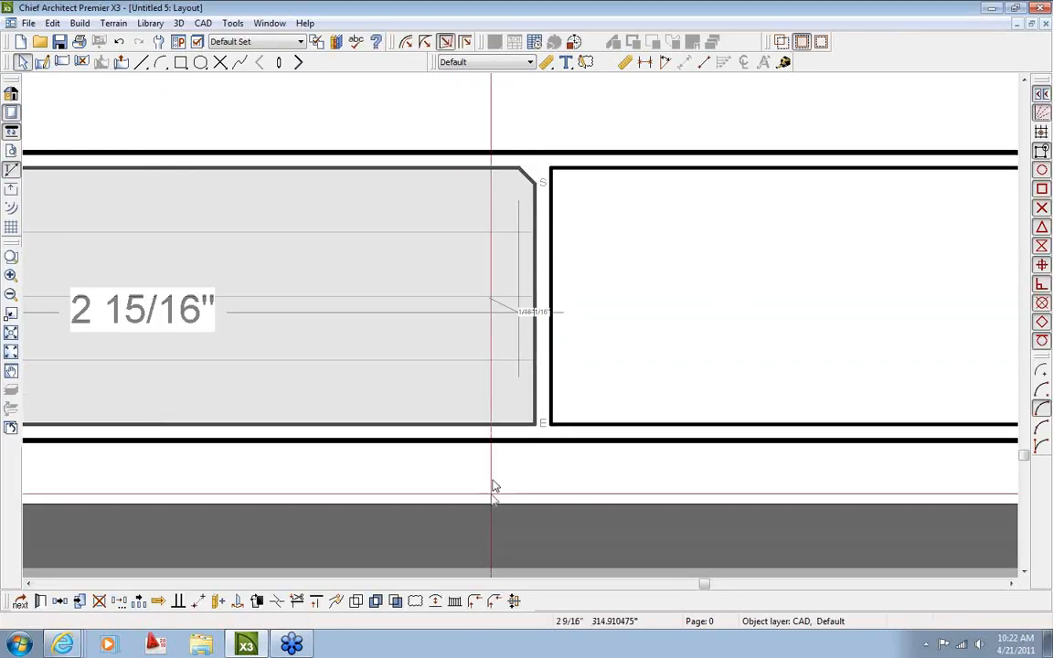
{"action": "left_click", "coordinate": [493, 427]}
Chamfer the box's bottom-left corner, then deselect the finished box
{"action": "middle_click_drag", "start_coordinate": [299, 500], "coordinate": [296, 447]}
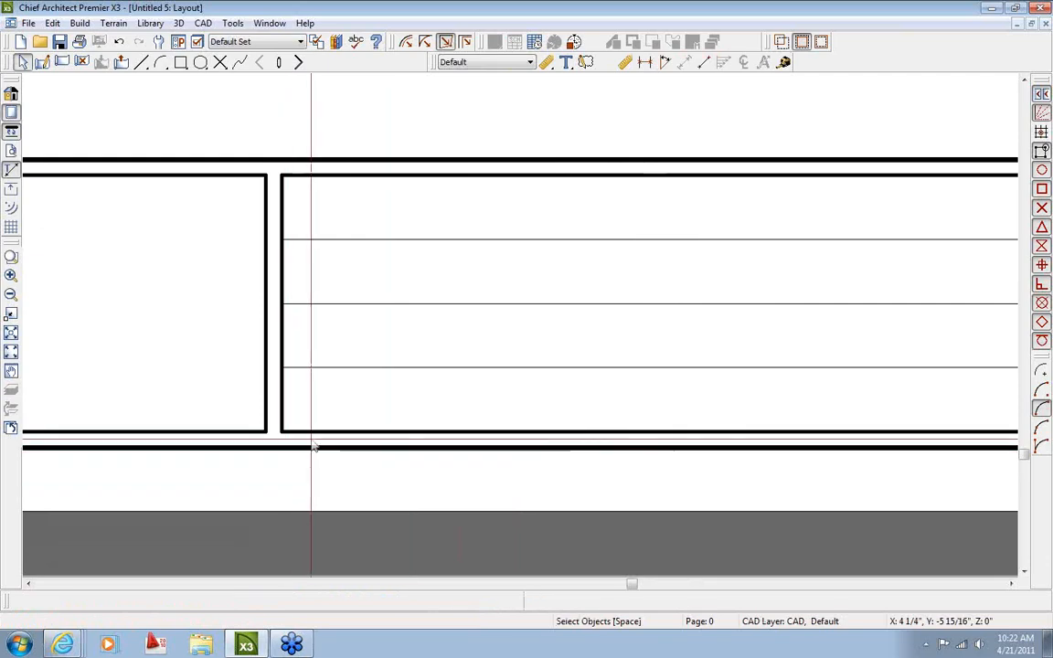
{"action": "left_click", "coordinate": [320, 431]}
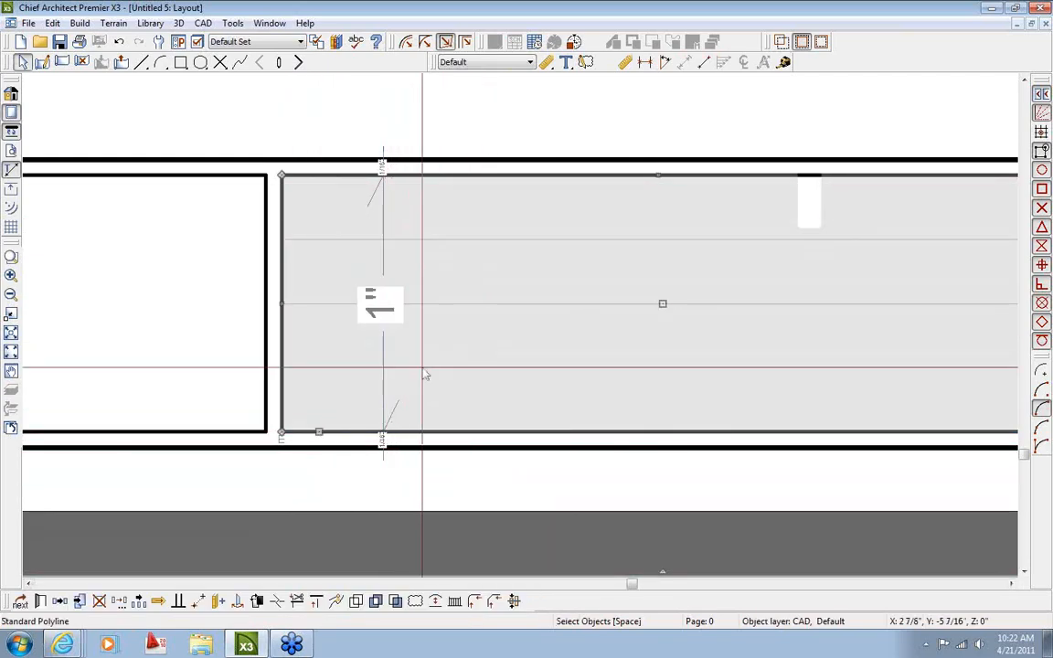
{"action": "scroll", "coordinate": [424, 369], "scroll_direction": "down", "scroll_amount": 10}
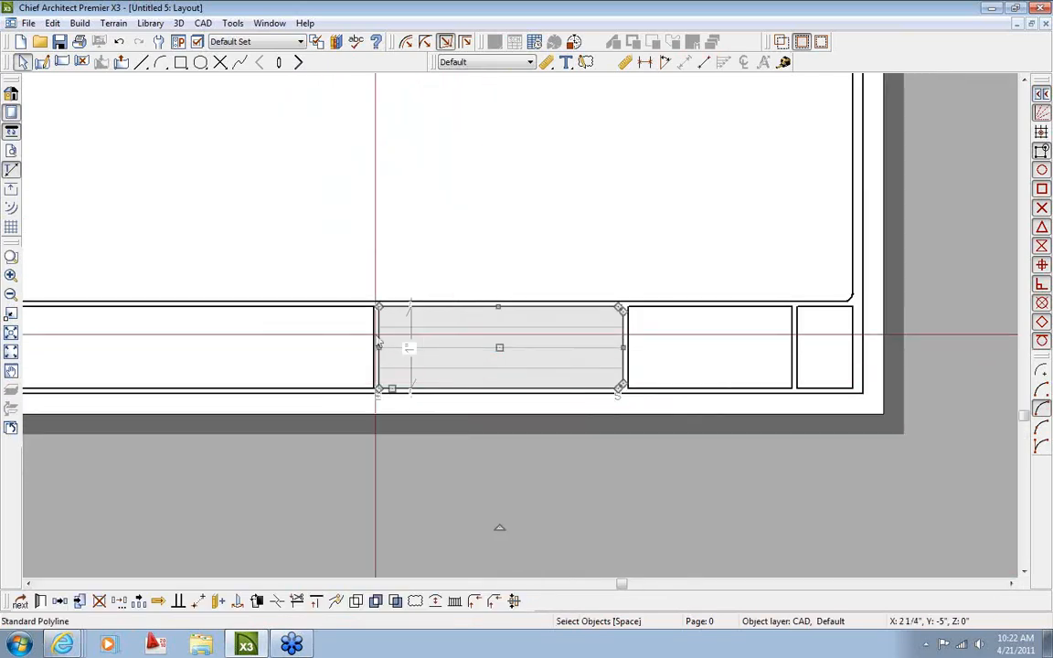
{"action": "scroll", "coordinate": [416, 320], "scroll_direction": "up", "scroll_amount": 3}
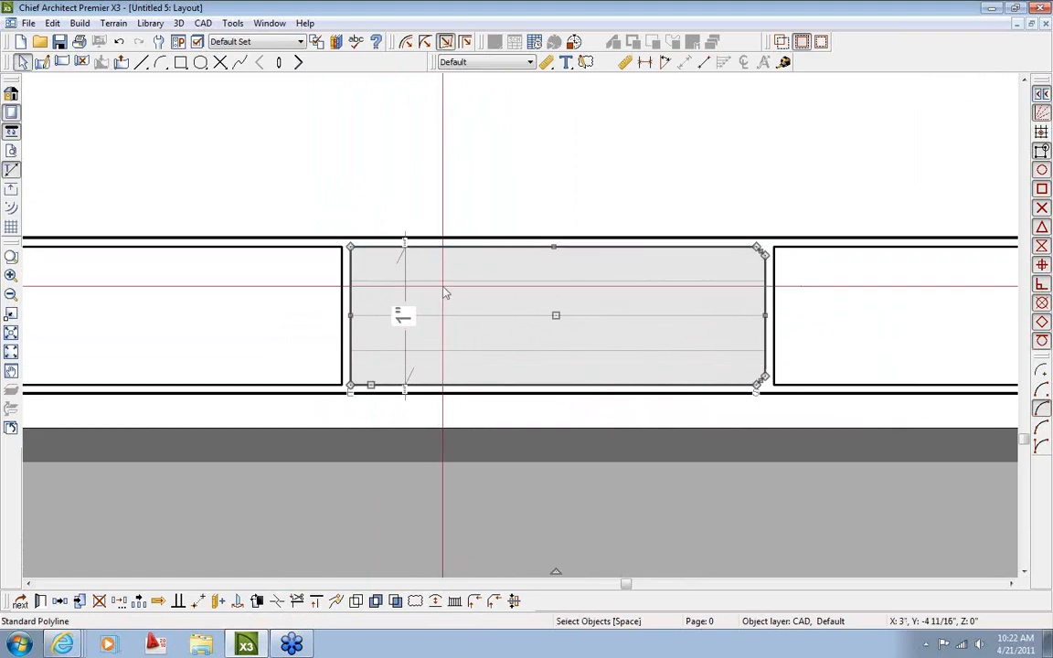
{"action": "scroll", "coordinate": [402, 365], "scroll_direction": "up", "scroll_amount": 3}
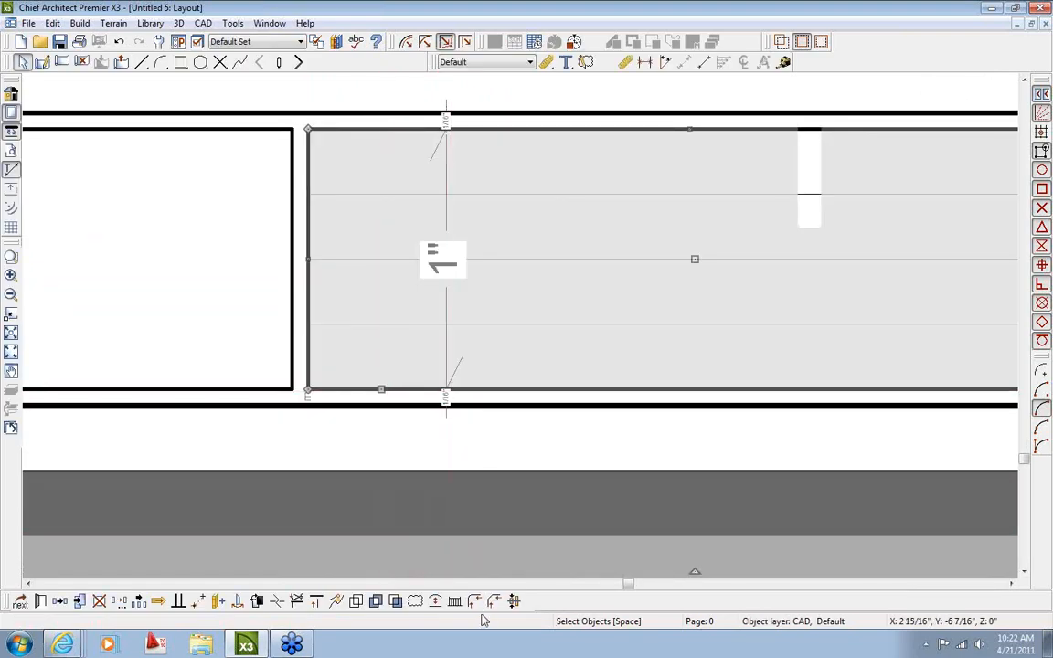
{"action": "left_click", "coordinate": [494, 602]}
{"action": "left_click", "coordinate": [309, 354]}
{"action": "scroll", "coordinate": [372, 222], "scroll_direction": "down", "scroll_amount": 1}
{"action": "middle_click_drag", "start_coordinate": [373, 224], "coordinate": [393, 388]}
{"action": "left_click", "coordinate": [338, 343]}
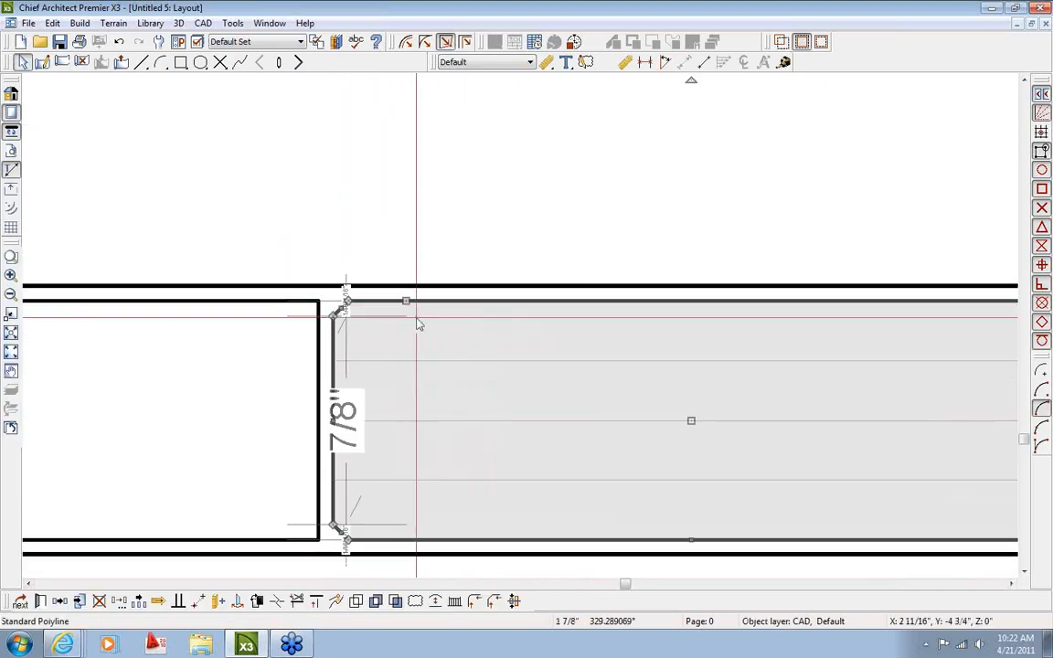
{"action": "key", "text": "Escape"}
{"action": "scroll", "coordinate": [486, 440], "scroll_direction": "down", "scroll_amount": 4}
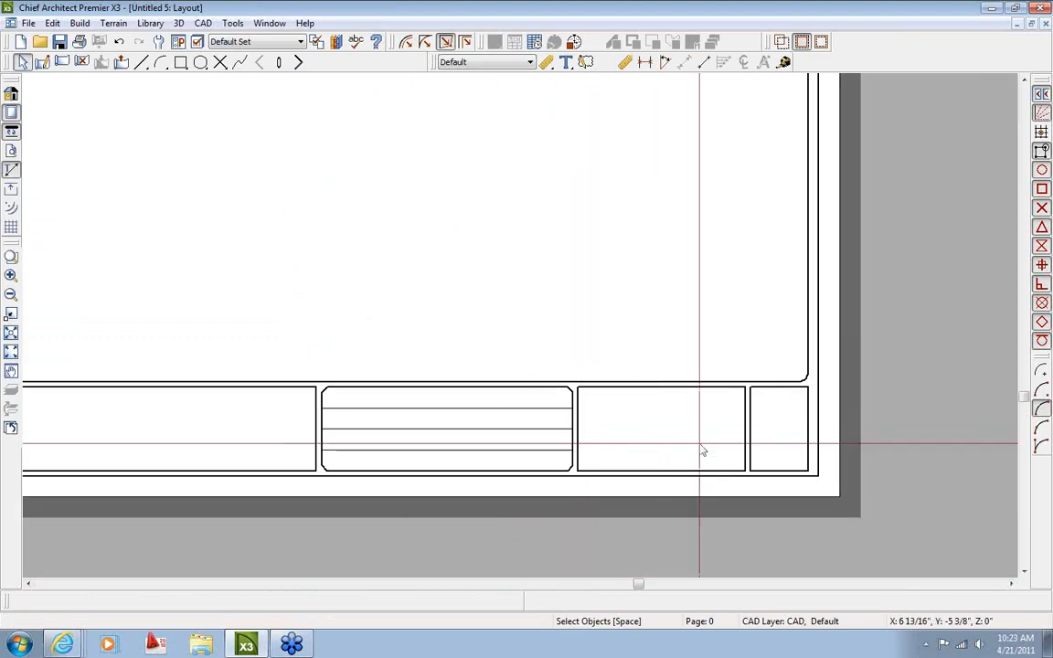
Draw a rich text box across the top of the chamfered lined box
{"action": "scroll", "coordinate": [705, 448], "scroll_direction": "down", "scroll_amount": 1}
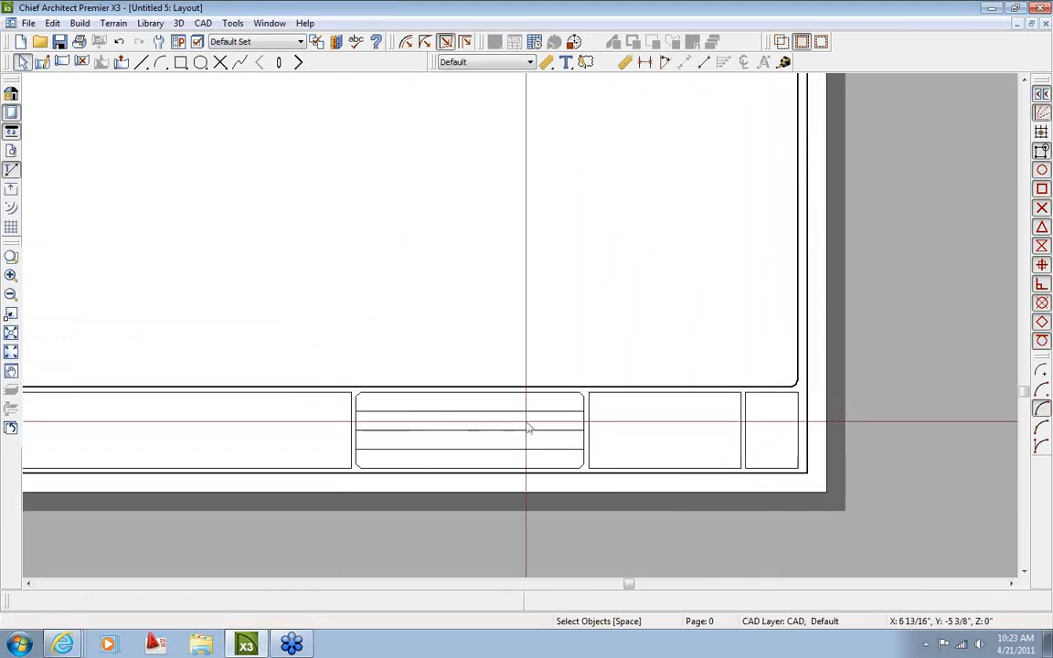
{"action": "scroll", "coordinate": [457, 447], "scroll_direction": "up", "scroll_amount": 2}
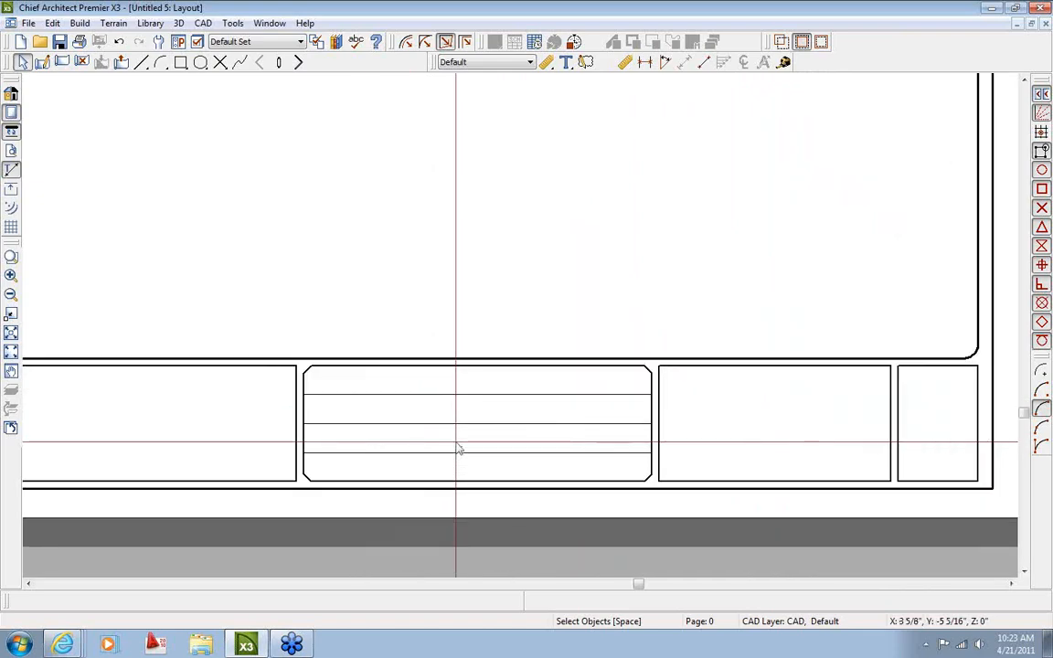
{"action": "scroll", "coordinate": [562, 363], "scroll_direction": "up", "scroll_amount": 3}
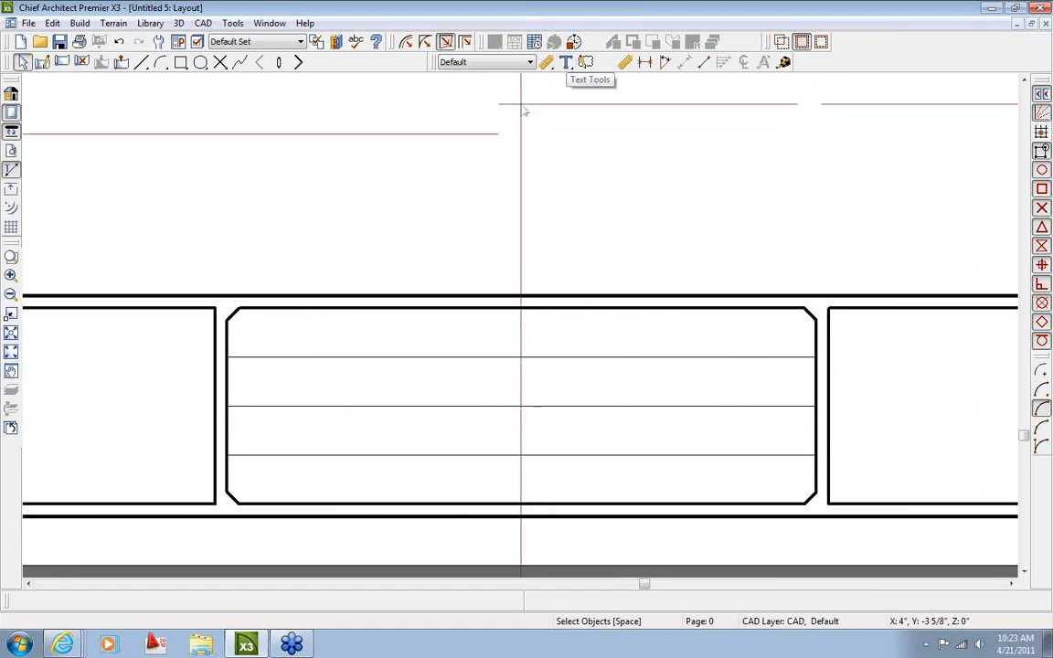
{"action": "left_click", "coordinate": [566, 63]}
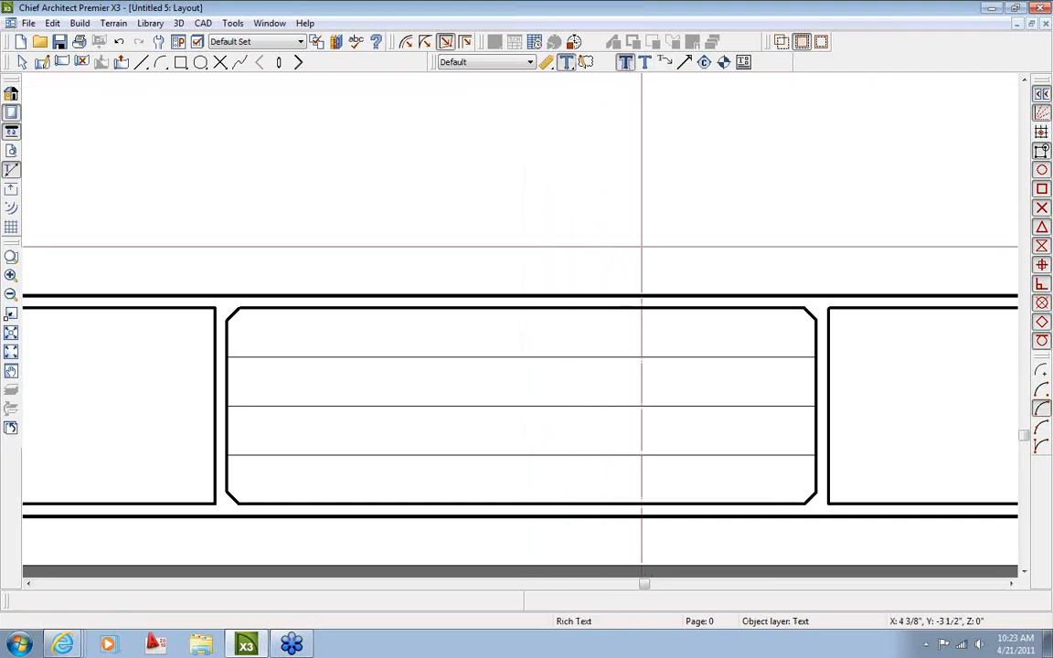
{"action": "left_click_drag", "start_coordinate": [333, 309], "coordinate": [714, 357]}
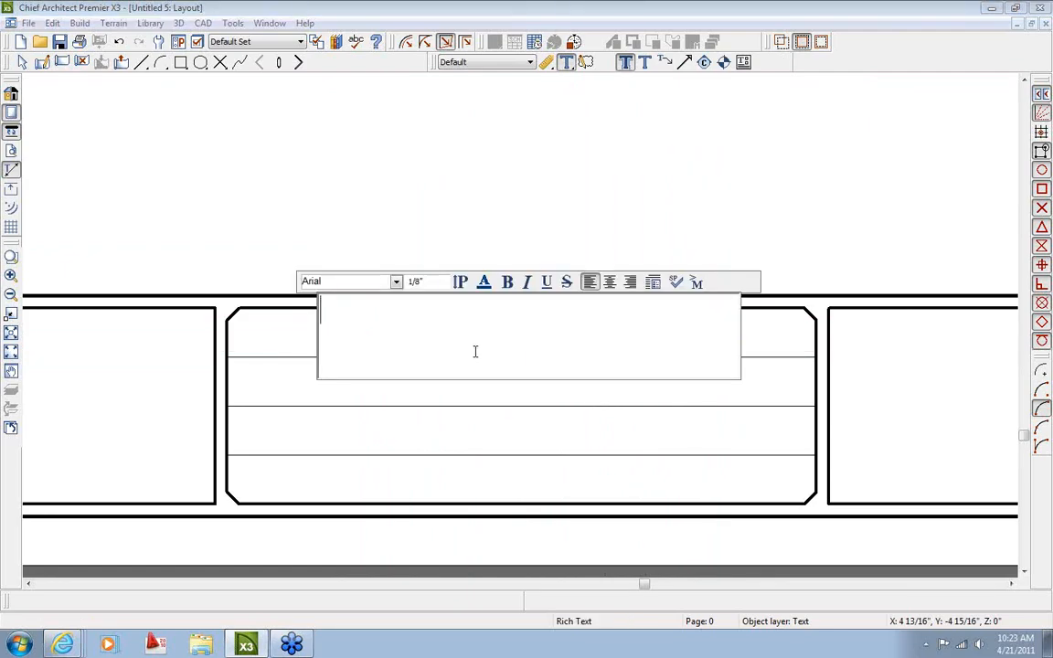
Set the font to Chief Blueprint and enter the label text 'Builder'
{"action": "left_click", "coordinate": [397, 284]}
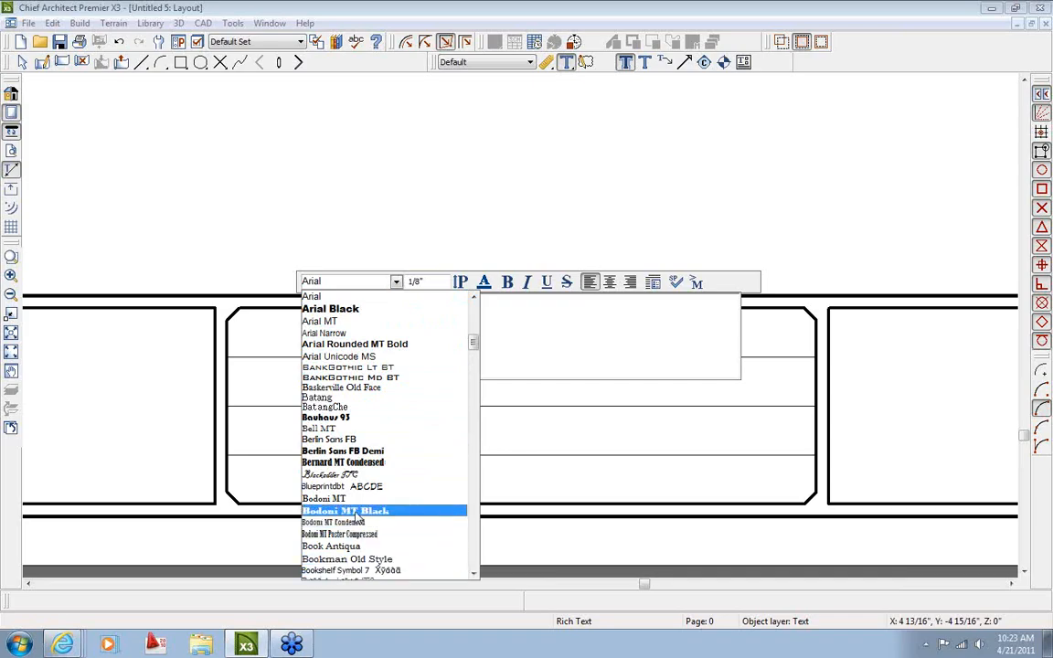
{"action": "scroll", "coordinate": [352, 510], "scroll_direction": "down", "scroll_amount": 3}
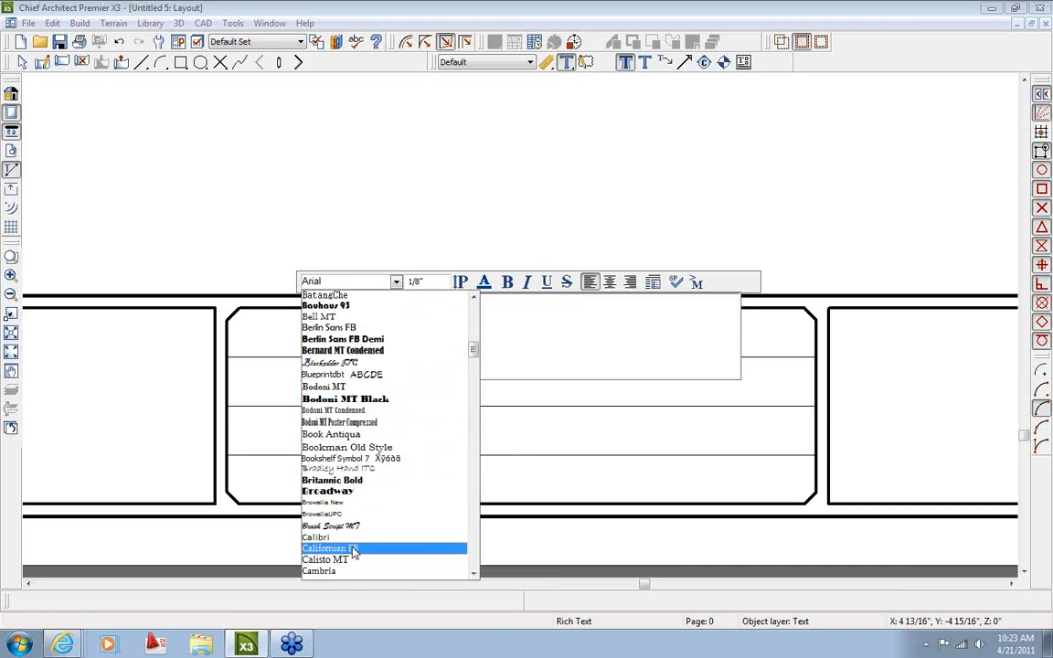
{"action": "scroll", "coordinate": [360, 546], "scroll_direction": "down", "scroll_amount": 1}
{"action": "scroll", "coordinate": [357, 562], "scroll_direction": "down", "scroll_amount": 1}
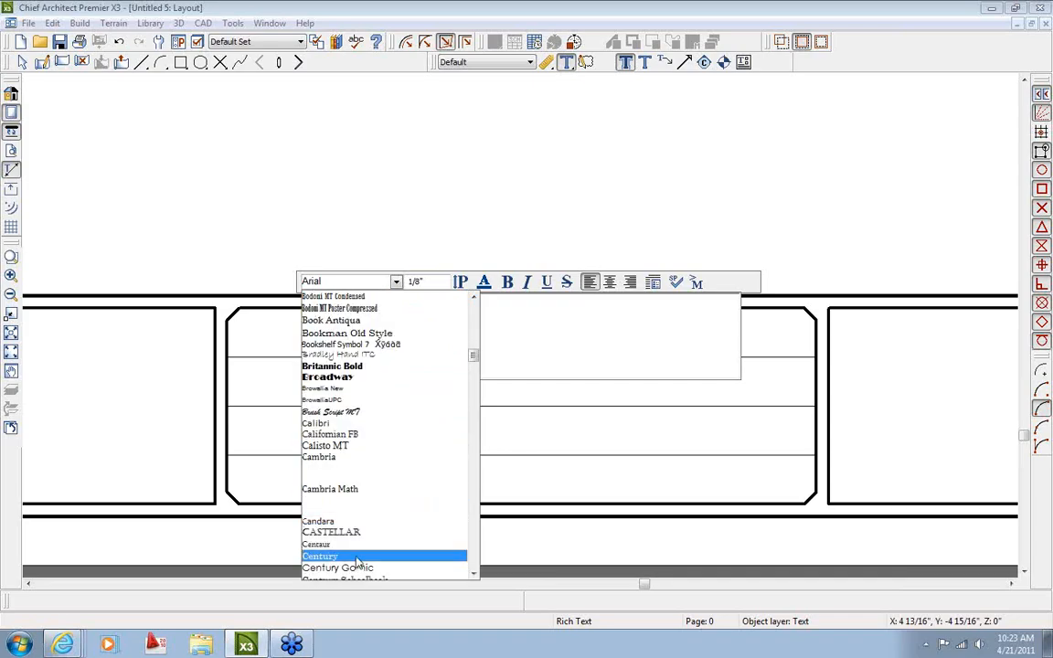
{"action": "scroll", "coordinate": [369, 459], "scroll_direction": "down", "scroll_amount": 1}
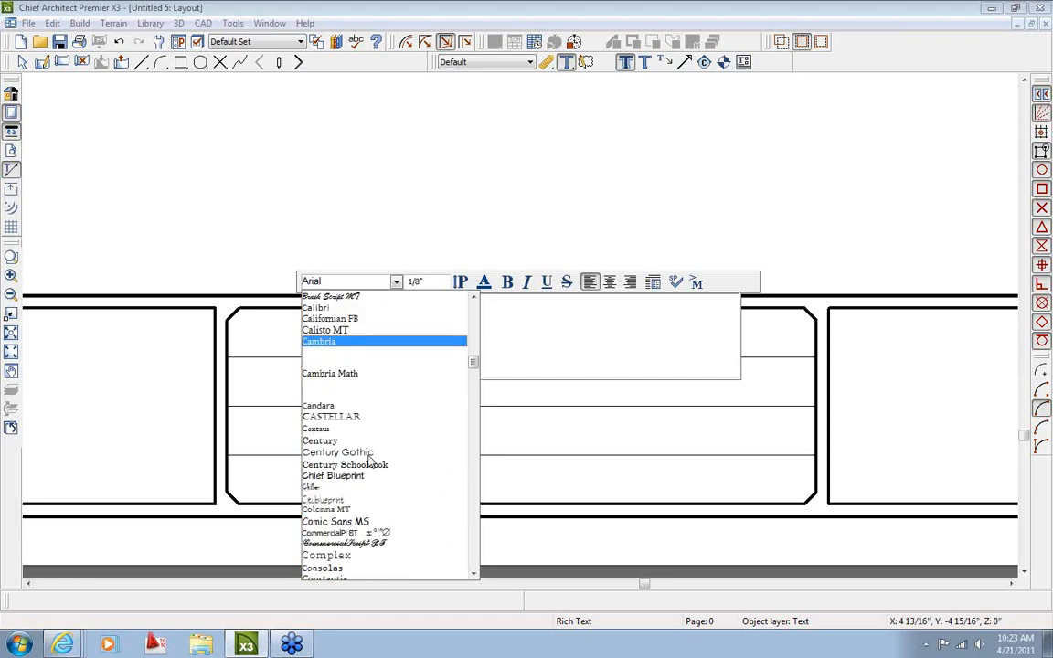
{"action": "left_click", "coordinate": [366, 475]}
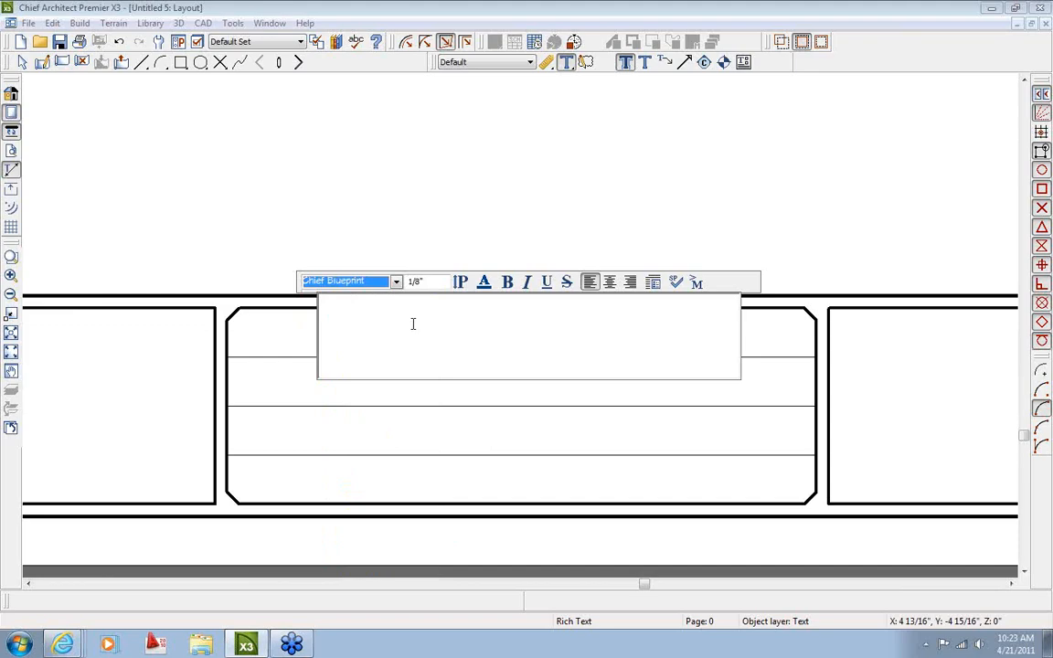
{"action": "left_click", "coordinate": [486, 350]}
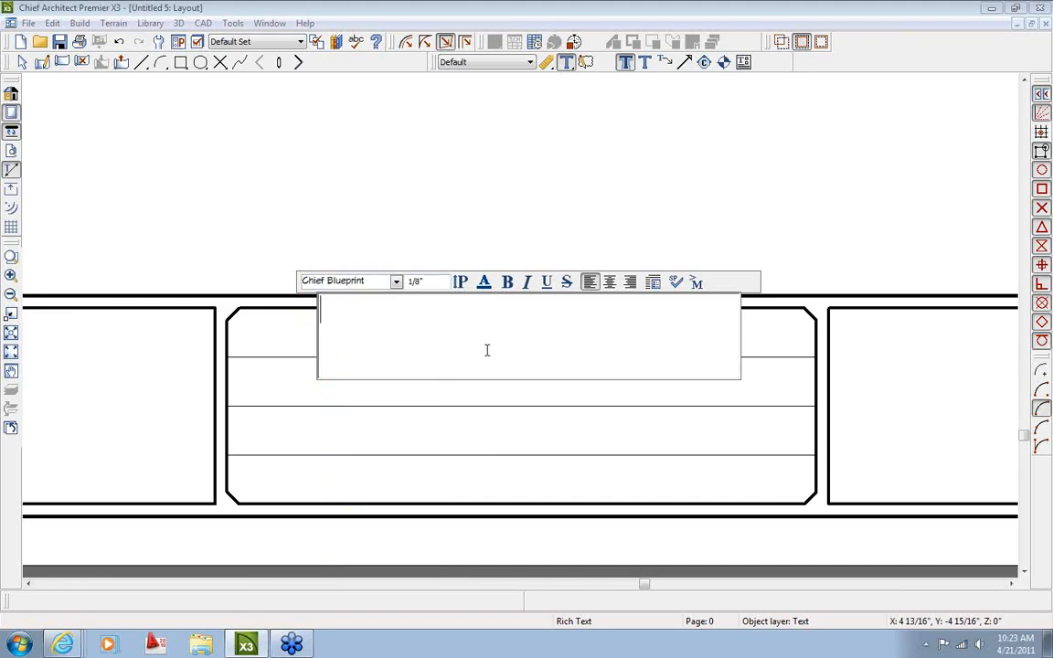
{"action": "left_click", "coordinate": [583, 208]}
Commit the Builder label and set its text size to 3/32"
{"action": "scroll", "coordinate": [414, 347], "scroll_direction": "up", "scroll_amount": 1}
{"action": "key", "text": "space"}
{"action": "left_click", "coordinate": [395, 352]}
{"action": "scroll", "coordinate": [397, 356], "scroll_direction": "up", "scroll_amount": 2}
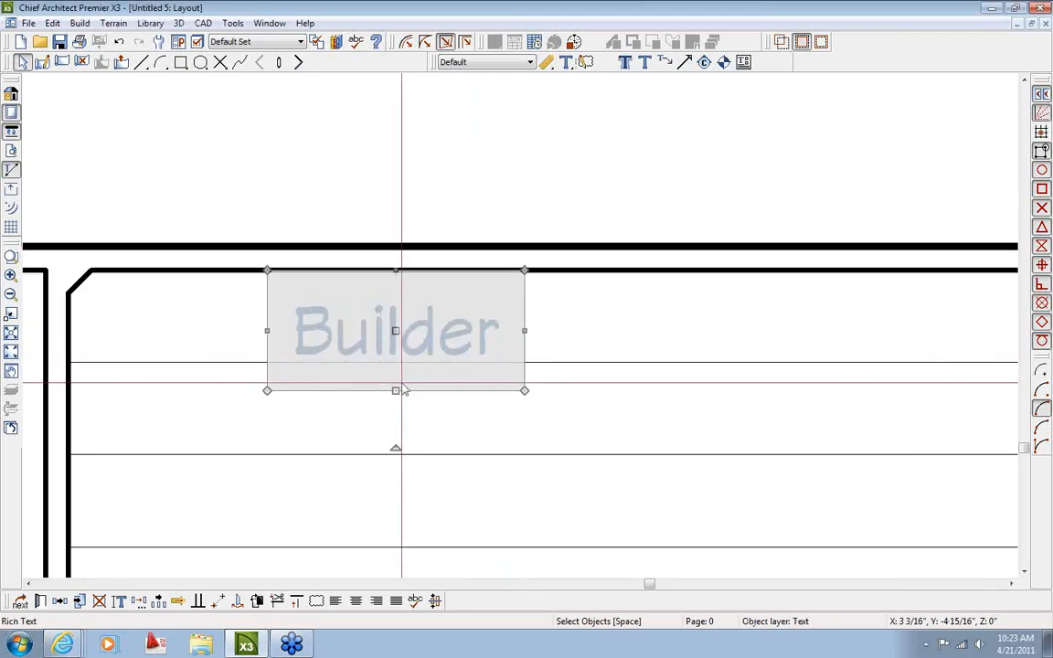
{"action": "left_click_drag", "start_coordinate": [396, 391], "coordinate": [395, 368]}
{"action": "left_click", "coordinate": [454, 437]}
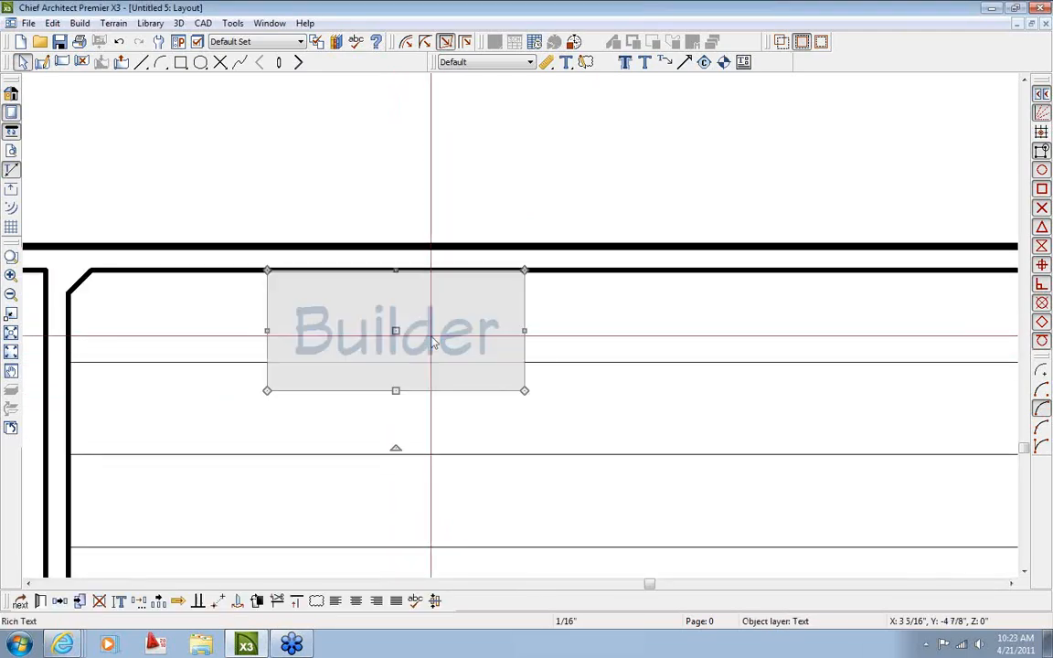
{"action": "double_click", "coordinate": [433, 341]}
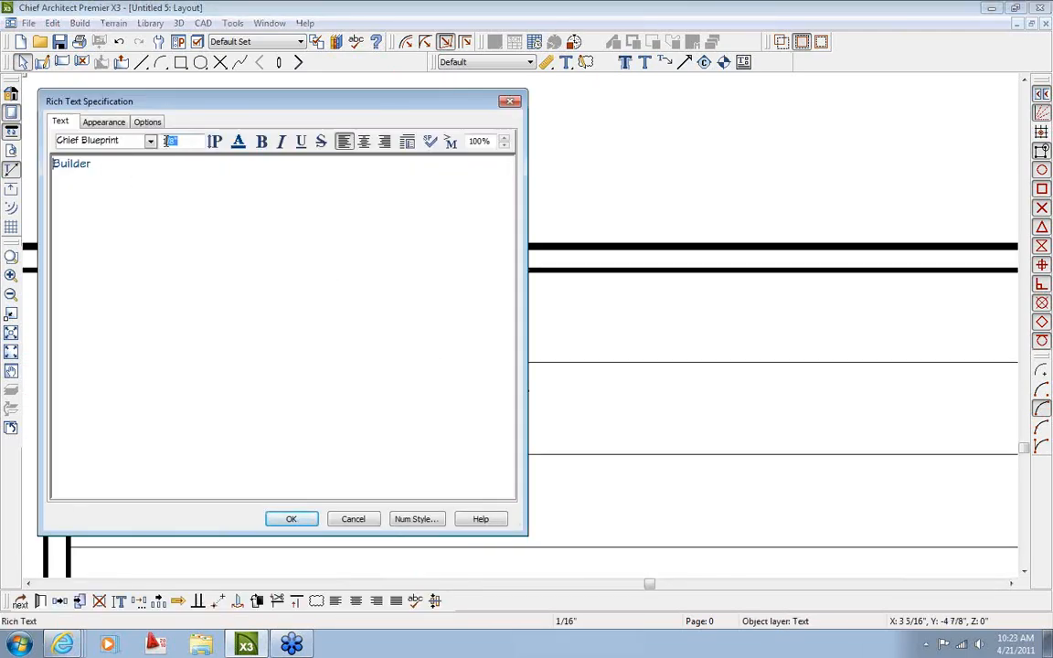
{"action": "left_click_drag", "start_coordinate": [133, 165], "coordinate": [49, 164]}
{"action": "left_click", "coordinate": [289, 520]}
Move the Builder label to the box's top-left corner and show its Appearance settings
{"action": "scroll", "coordinate": [384, 393], "scroll_direction": "up", "scroll_amount": 2}
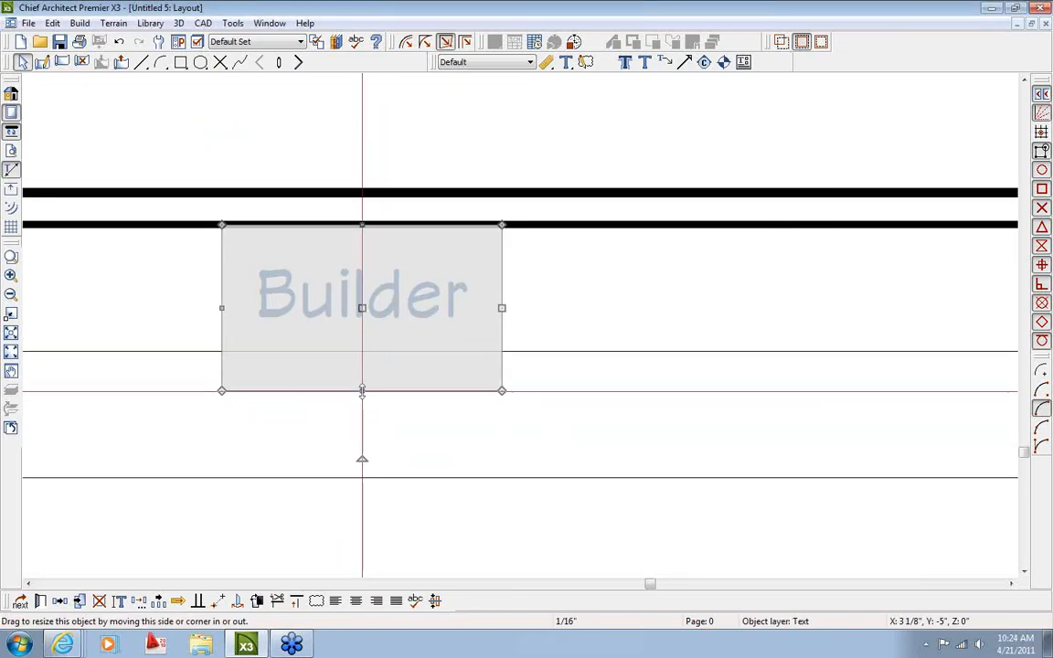
{"action": "left_click_drag", "start_coordinate": [358, 346], "coordinate": [358, 350]}
{"action": "scroll", "coordinate": [353, 393], "scroll_direction": "down", "scroll_amount": 1}
{"action": "middle_click_drag", "start_coordinate": [328, 398], "coordinate": [418, 400]}
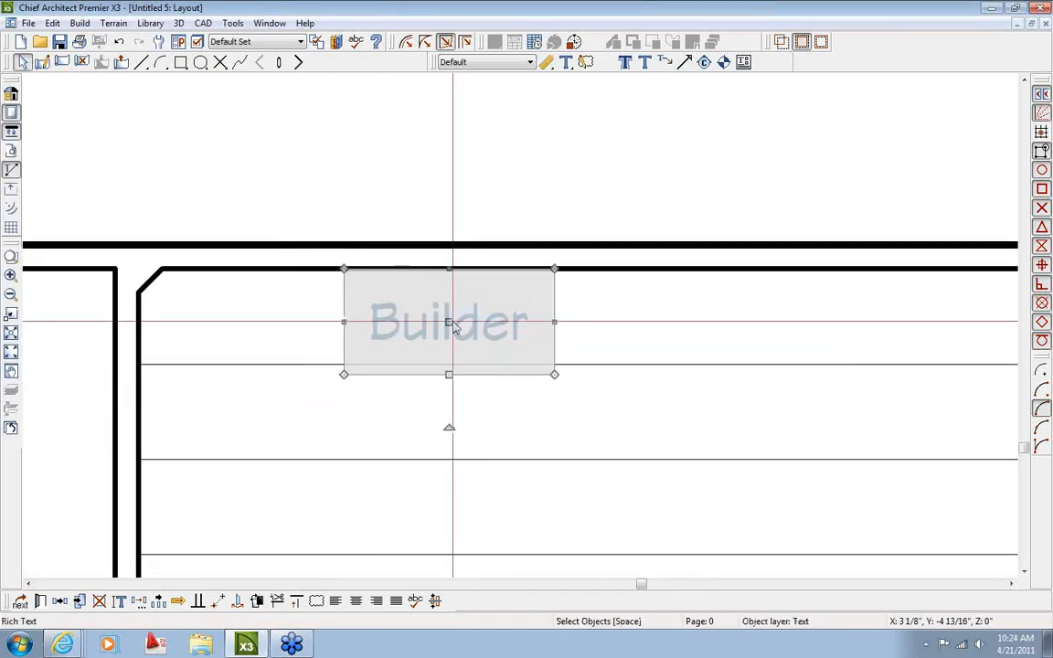
{"action": "left_click_drag", "start_coordinate": [447, 322], "coordinate": [242, 318]}
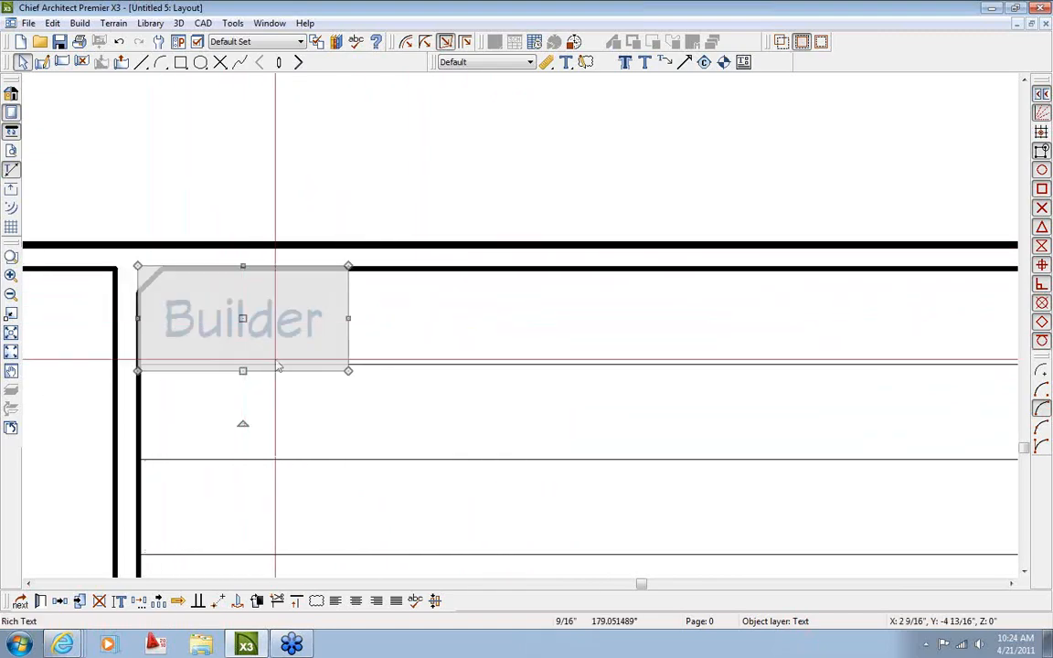
{"action": "scroll", "coordinate": [388, 405], "scroll_direction": "down", "scroll_amount": 3}
{"action": "middle_click_drag", "start_coordinate": [392, 409], "coordinate": [441, 393]}
{"action": "double_click", "coordinate": [315, 324]}
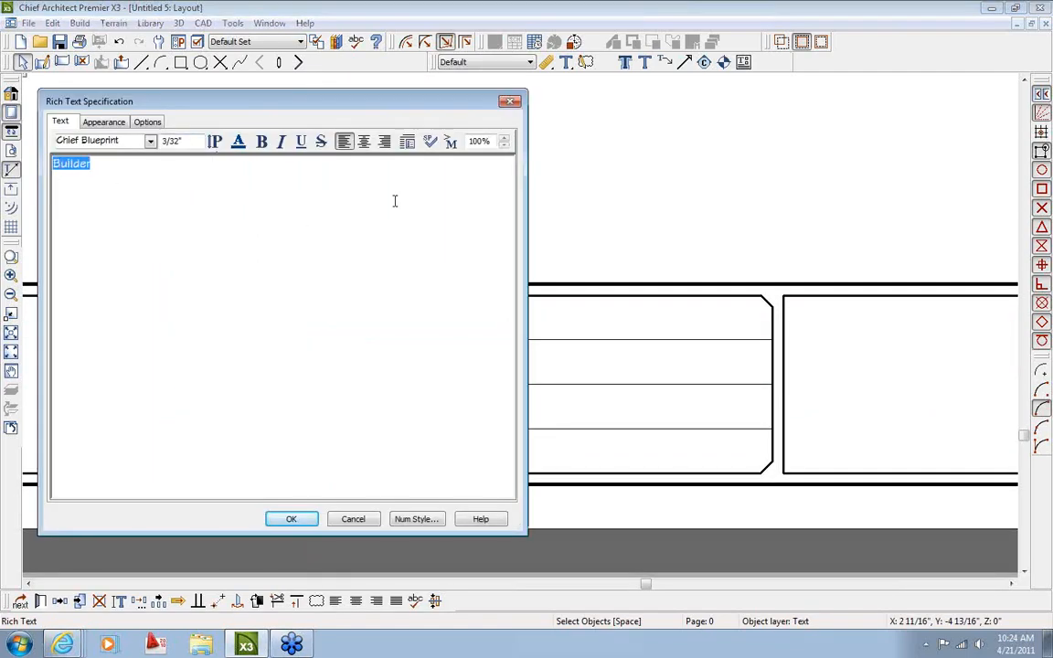
{"action": "left_click", "coordinate": [104, 123]}
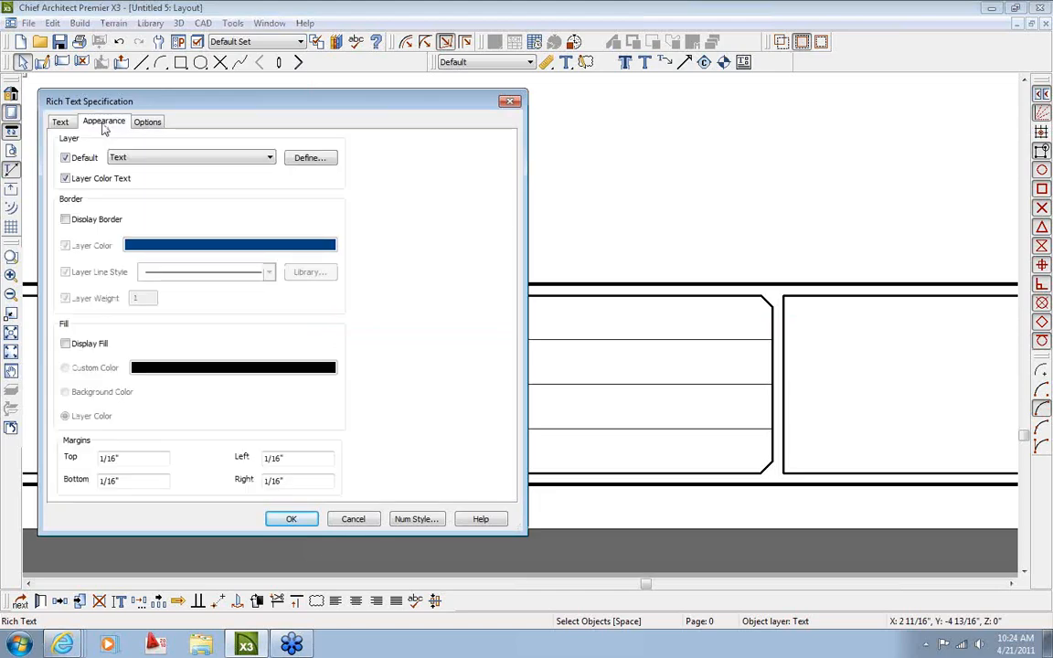
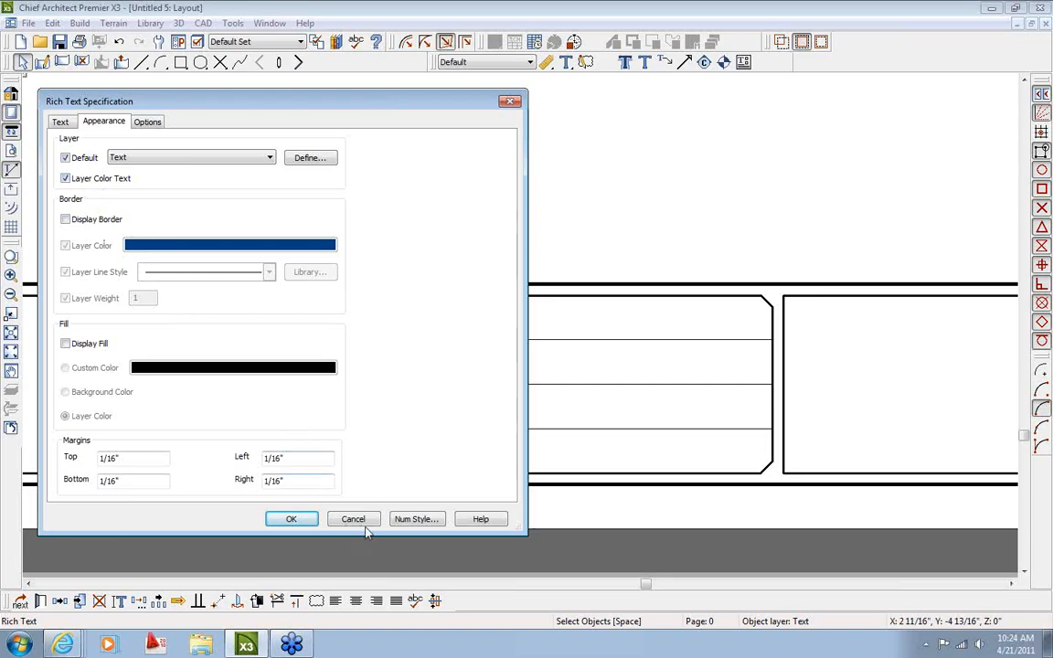
Close the Rich Text Specification dialog and deselect the placed Builder label
{"action": "left_click", "coordinate": [359, 521]}
{"action": "left_click", "coordinate": [232, 101]}
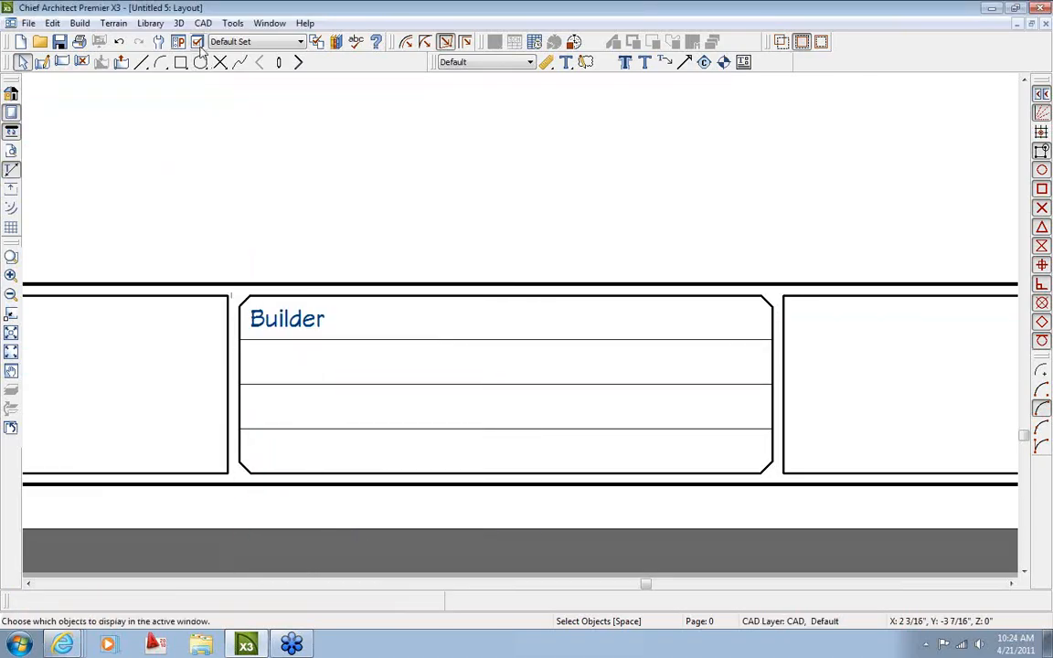
{"action": "left_click", "coordinate": [198, 43]}
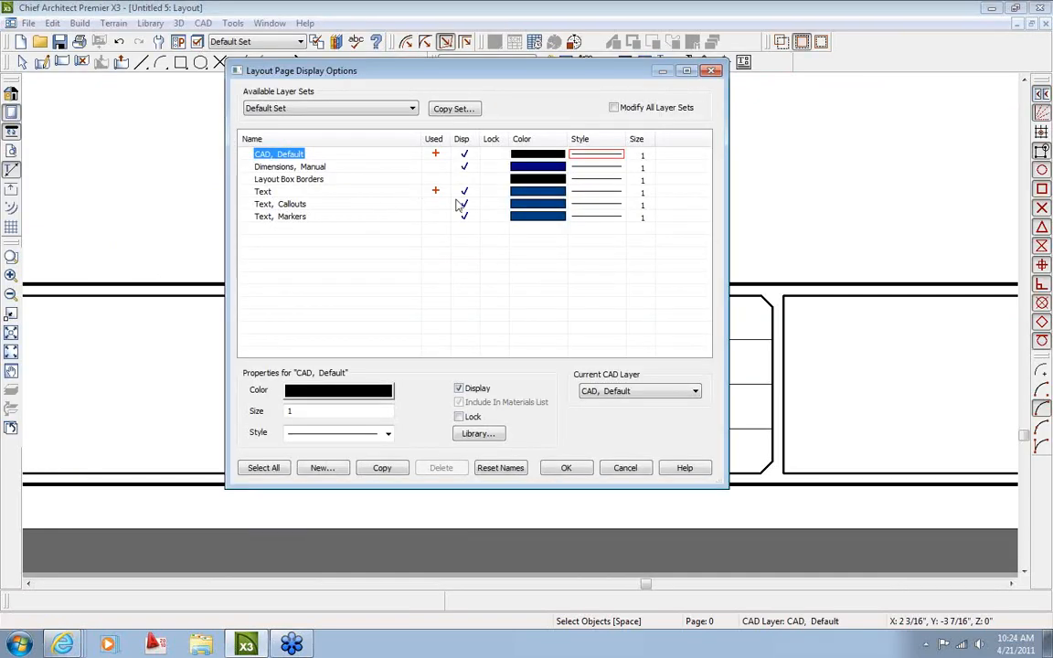
Change the Text layer's colour to black in Layer Display Options
{"action": "left_click", "coordinate": [532, 196]}
{"action": "left_click", "coordinate": [249, 202]}
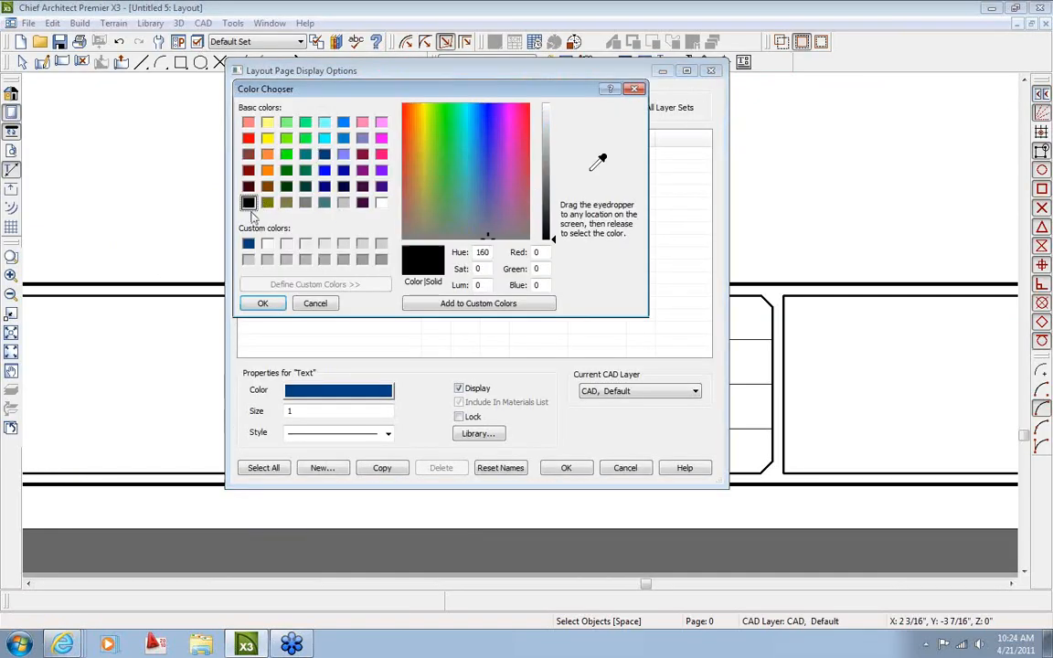
{"action": "left_click", "coordinate": [264, 305]}
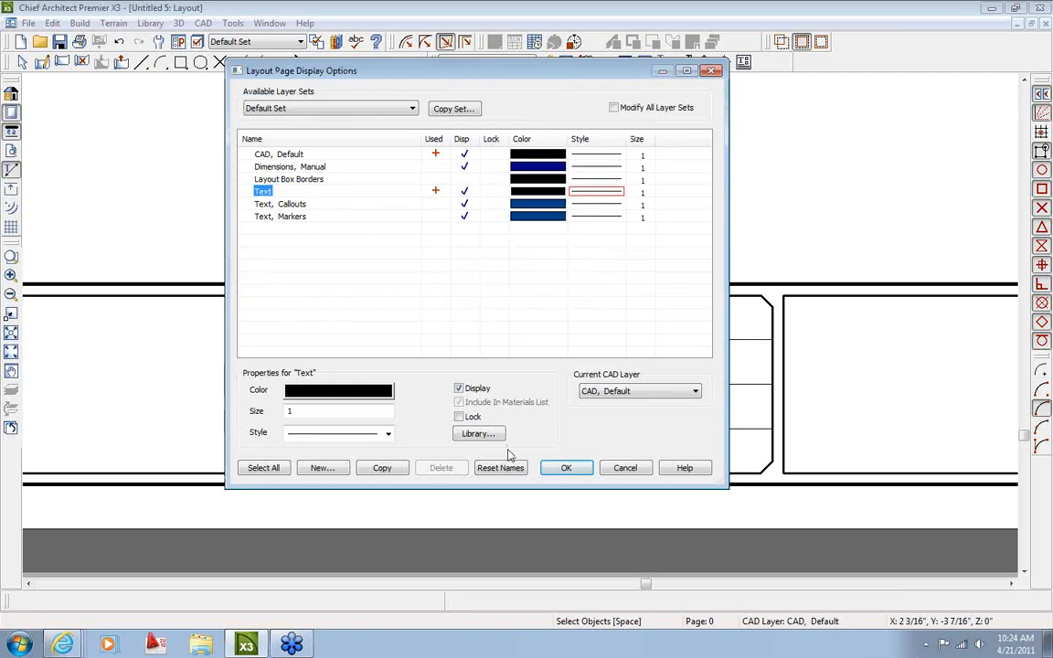
{"action": "left_click", "coordinate": [559, 469]}
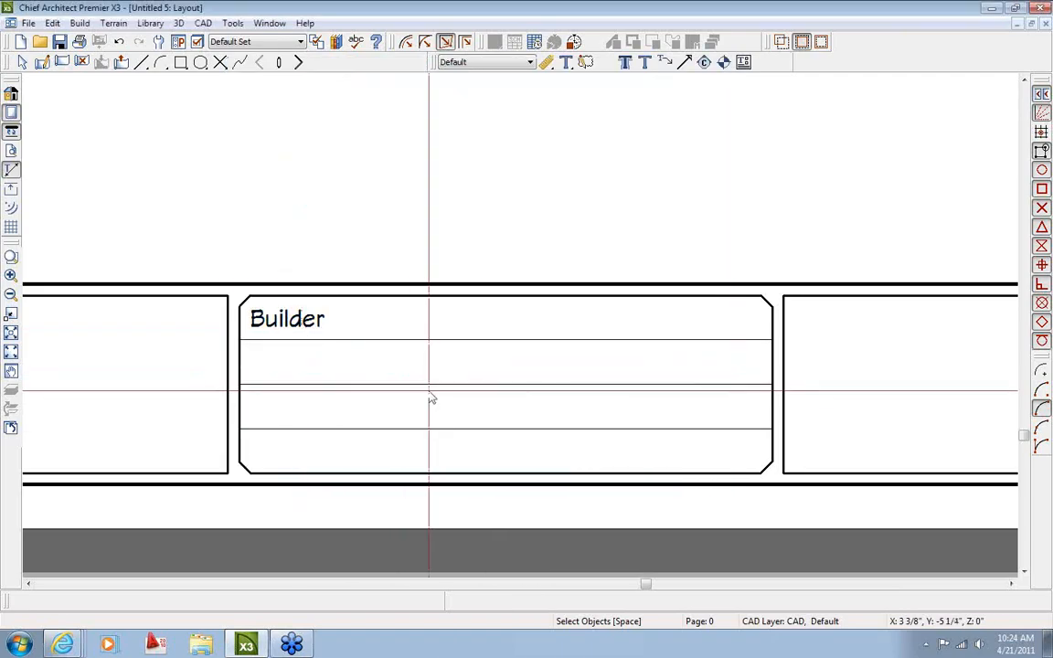
{"action": "scroll", "coordinate": [437, 396], "scroll_direction": "down", "scroll_amount": 1}
{"action": "middle_click_drag", "start_coordinate": [440, 387], "coordinate": [369, 371]}
{"action": "scroll", "coordinate": [298, 363], "scroll_direction": "up", "scroll_amount": 2}
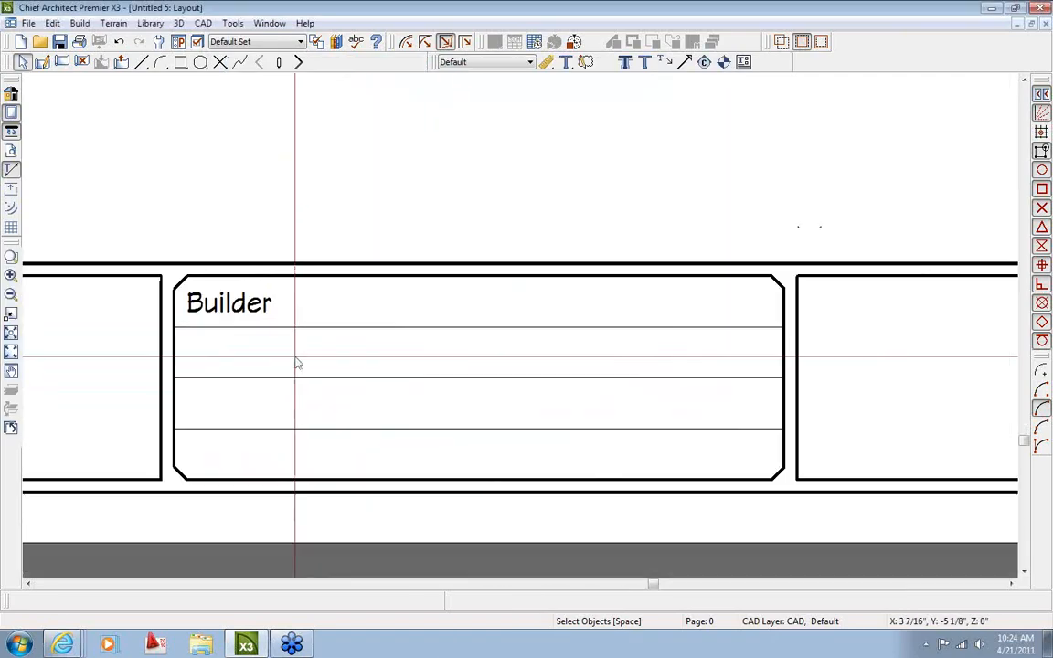
Copy the Builder label point-to-point one row down into the second row
{"action": "left_click", "coordinate": [242, 303]}
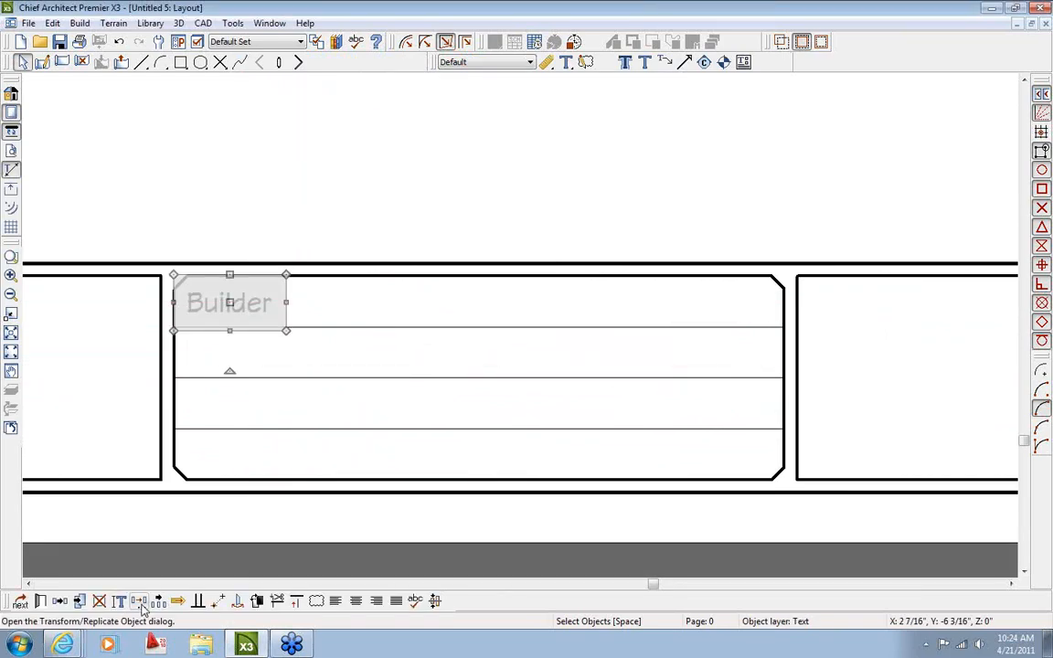
{"action": "left_click", "coordinate": [61, 602]}
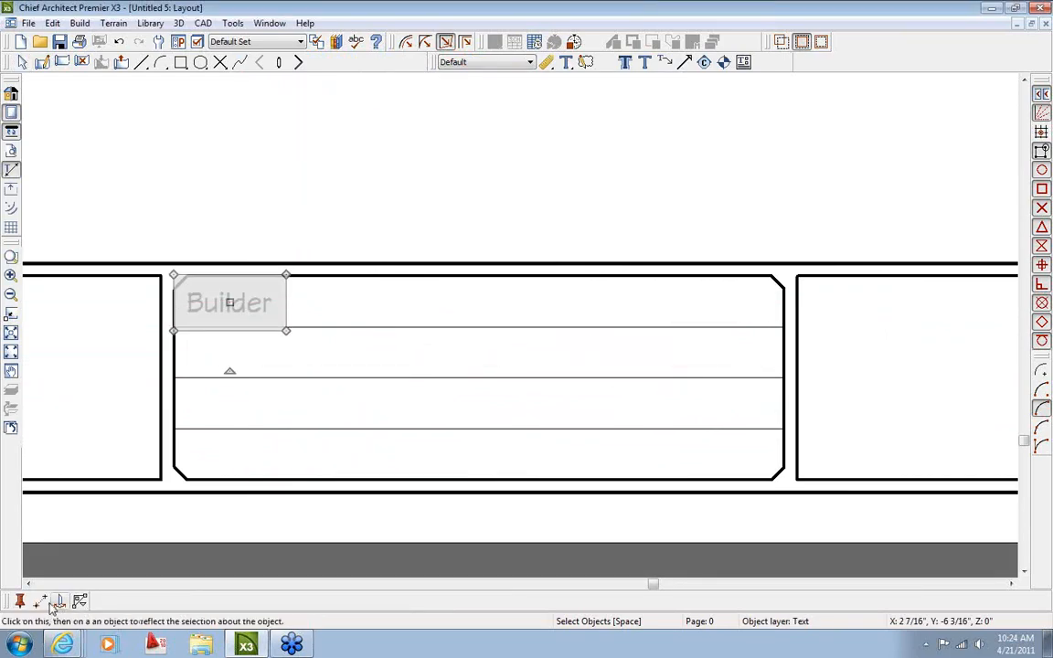
{"action": "left_click", "coordinate": [41, 601]}
{"action": "left_click", "coordinate": [479, 328]}
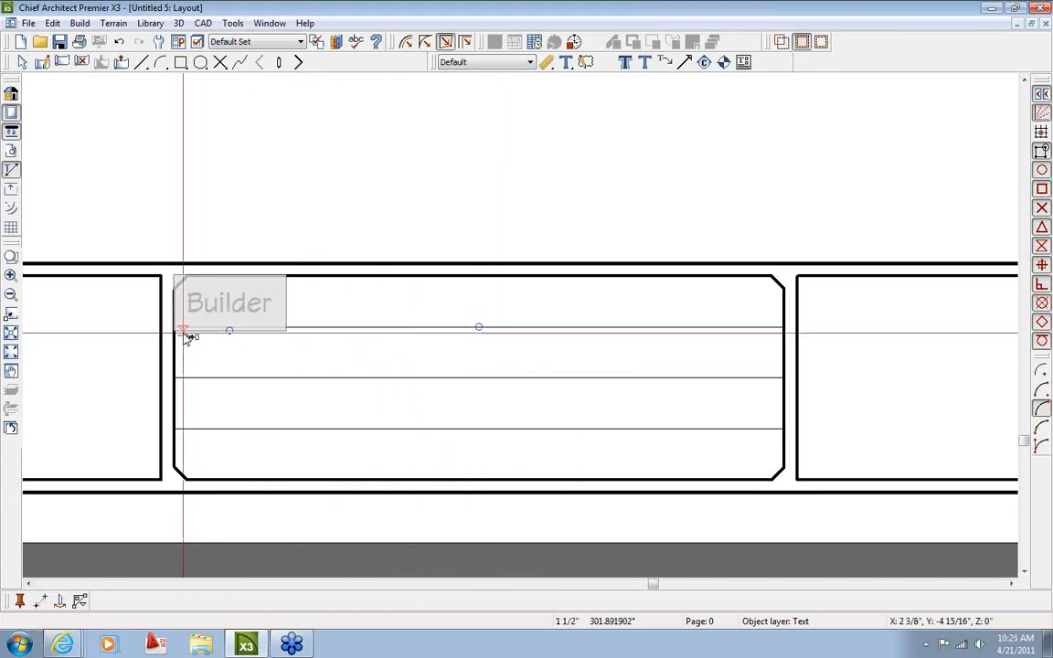
{"action": "scroll", "coordinate": [183, 331], "scroll_direction": "up", "scroll_amount": 3}
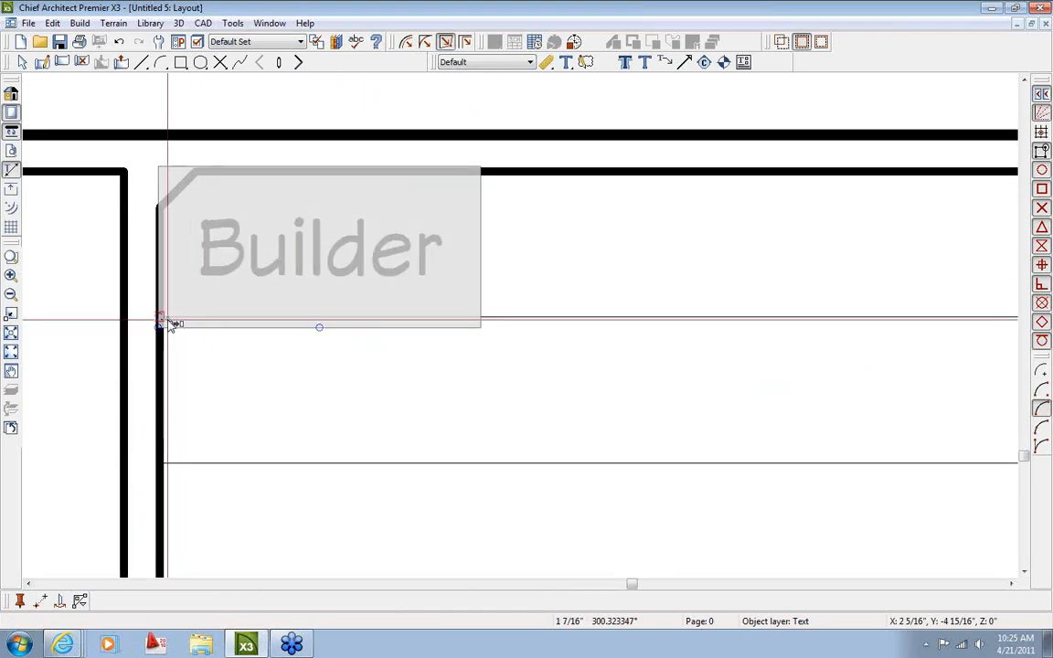
{"action": "left_click", "coordinate": [173, 466]}
{"action": "scroll", "coordinate": [384, 448], "scroll_direction": "down", "scroll_amount": 2}
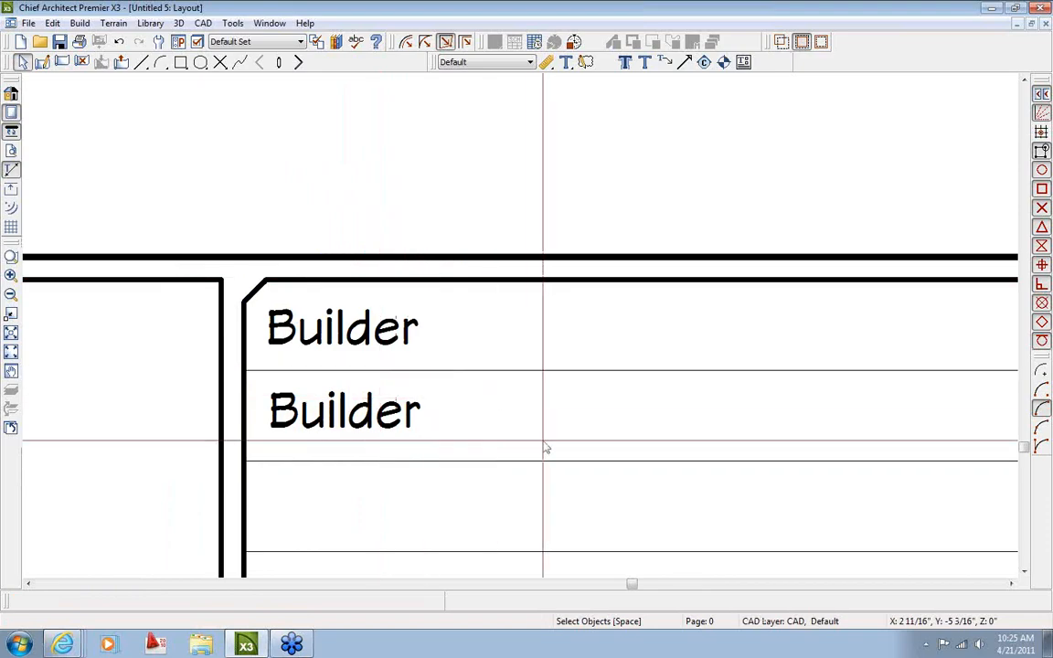
{"action": "scroll", "coordinate": [546, 448], "scroll_direction": "down", "scroll_amount": 2}
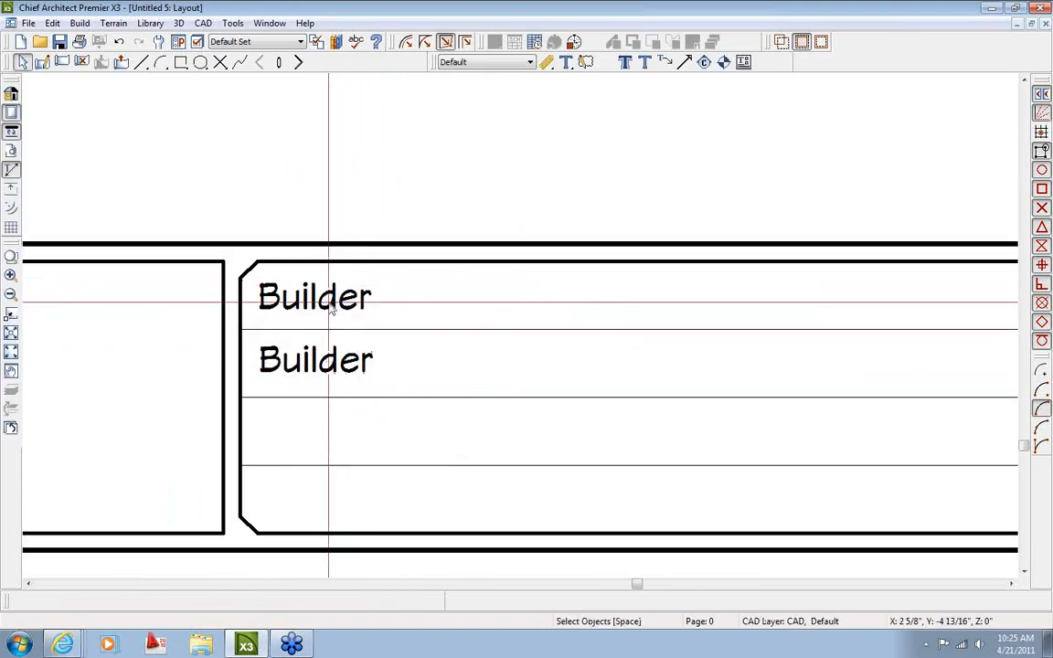
Change the copied label's text to 'Customer' and reselect it
{"action": "double_click", "coordinate": [319, 365]}
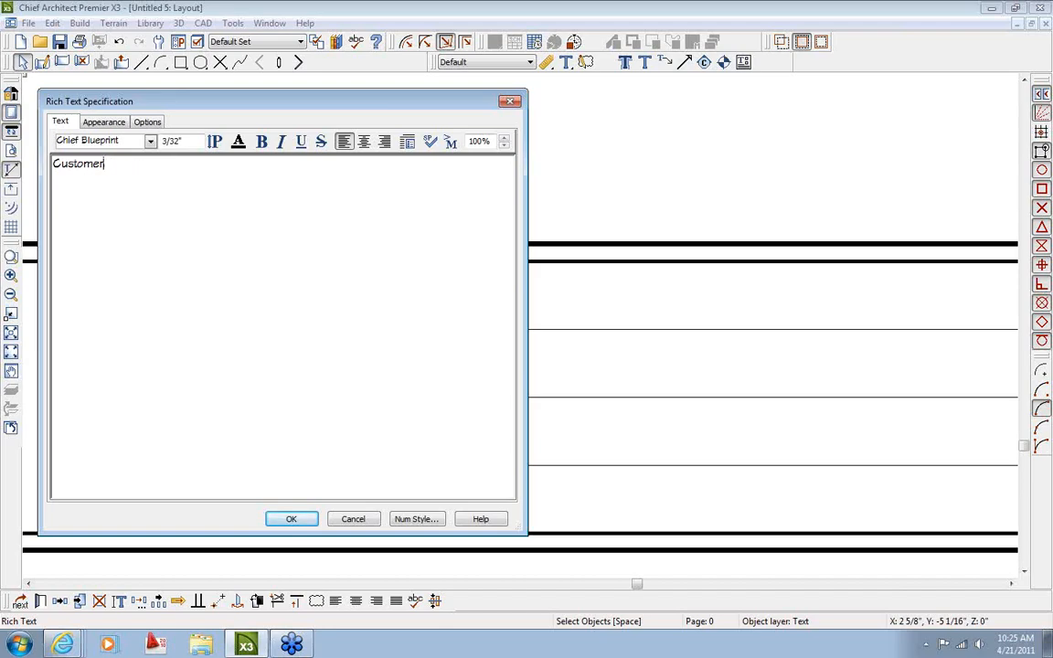
{"action": "left_click", "coordinate": [298, 522]}
{"action": "left_click", "coordinate": [426, 413]}
{"action": "scroll", "coordinate": [430, 411], "scroll_direction": "down", "scroll_amount": 5}
{"action": "scroll", "coordinate": [438, 424], "scroll_direction": "up", "scroll_amount": 3}
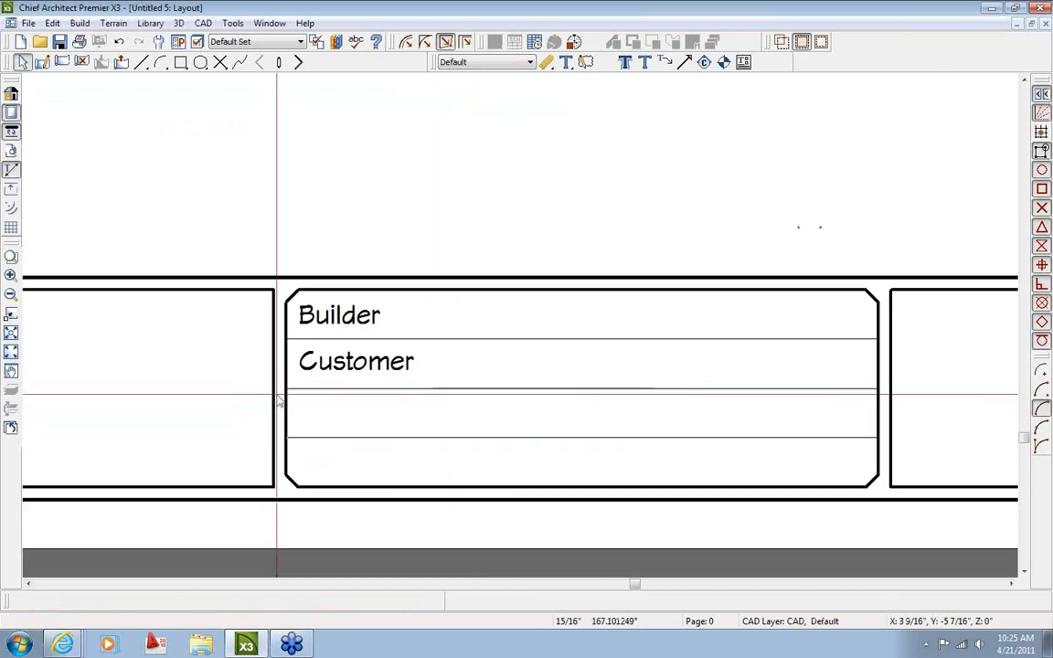
{"action": "left_click", "coordinate": [356, 358]}
Copy the Customer label point-to-point into the third row and nudge it into place
{"action": "left_click", "coordinate": [60, 601]}
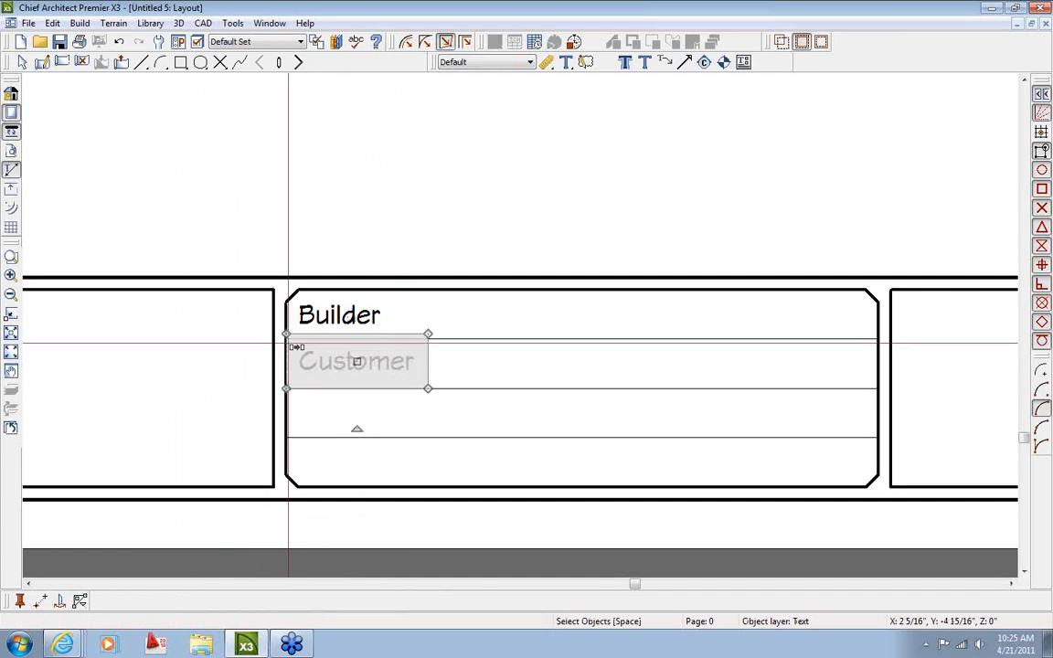
{"action": "left_click", "coordinate": [290, 342]}
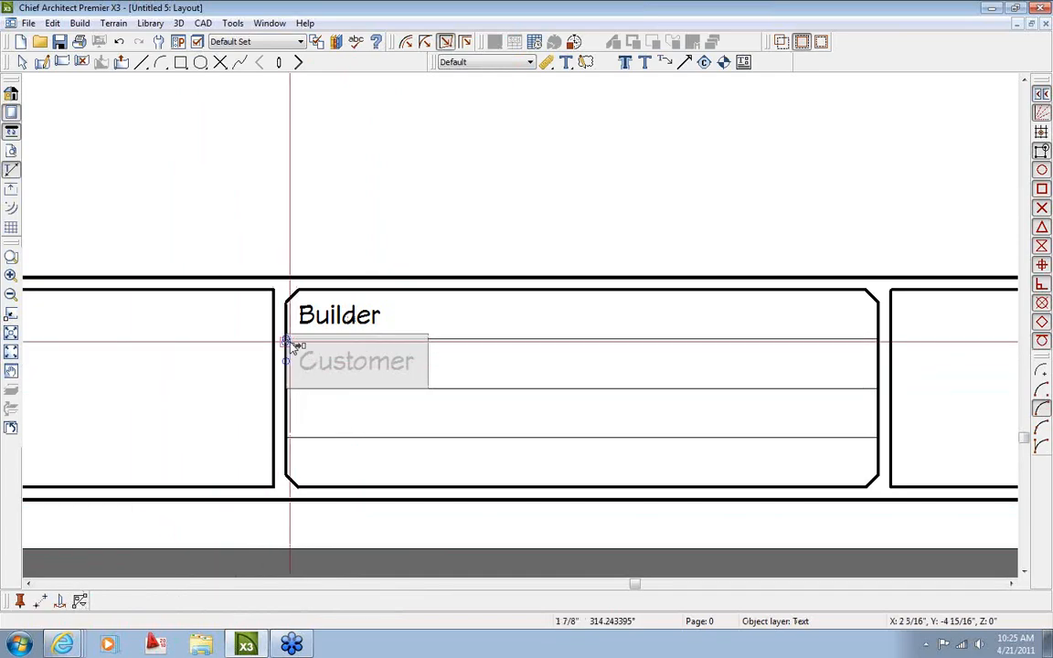
{"action": "left_click", "coordinate": [290, 393]}
{"action": "scroll", "coordinate": [383, 402], "scroll_direction": "up", "scroll_amount": 3}
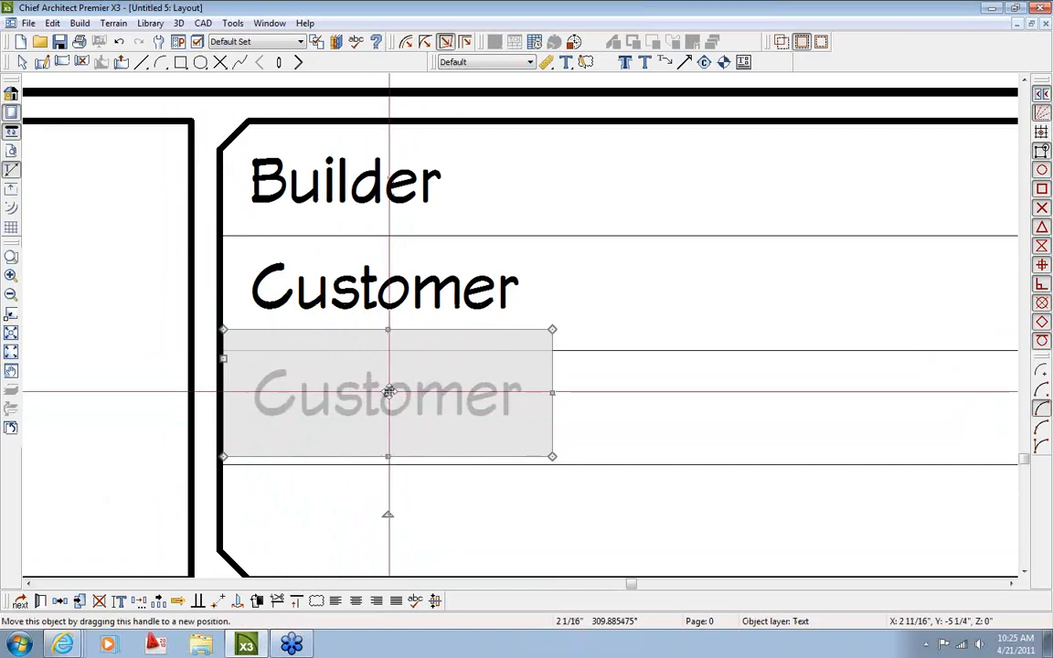
{"action": "left_click_drag", "start_coordinate": [387, 393], "coordinate": [391, 409]}
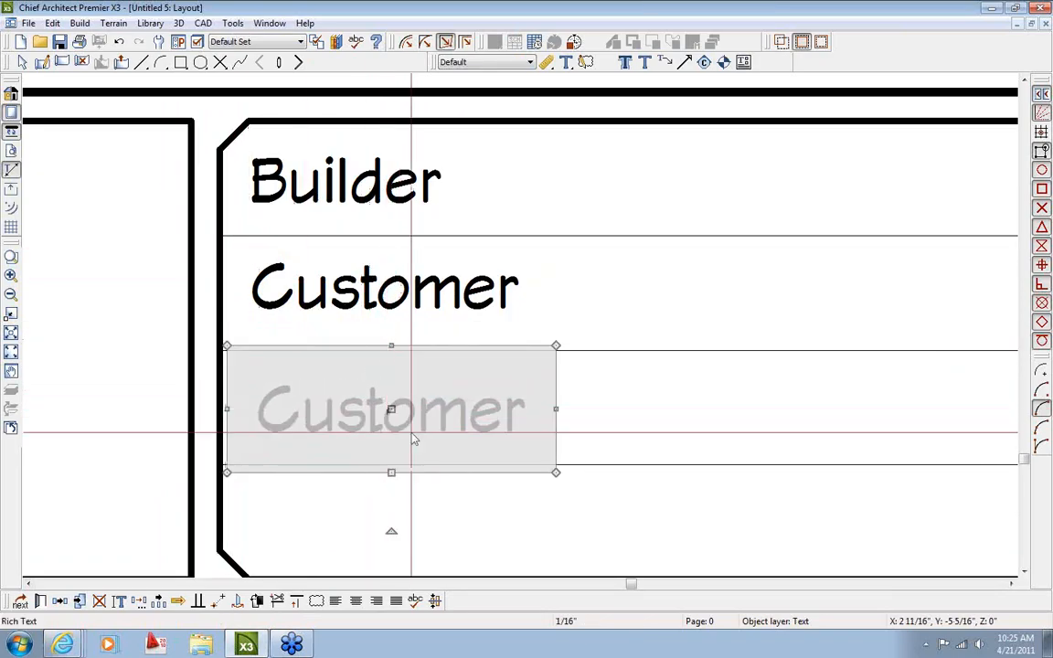
{"action": "key", "text": "Escape"}
{"action": "scroll", "coordinate": [421, 438], "scroll_direction": "down", "scroll_amount": 2}
{"action": "middle_click_drag", "start_coordinate": [416, 416], "coordinate": [364, 400]}
Replace the copied label's text with 'RC Rep'
{"action": "left_click", "coordinate": [363, 397]}
{"action": "double_click", "coordinate": [364, 402]}
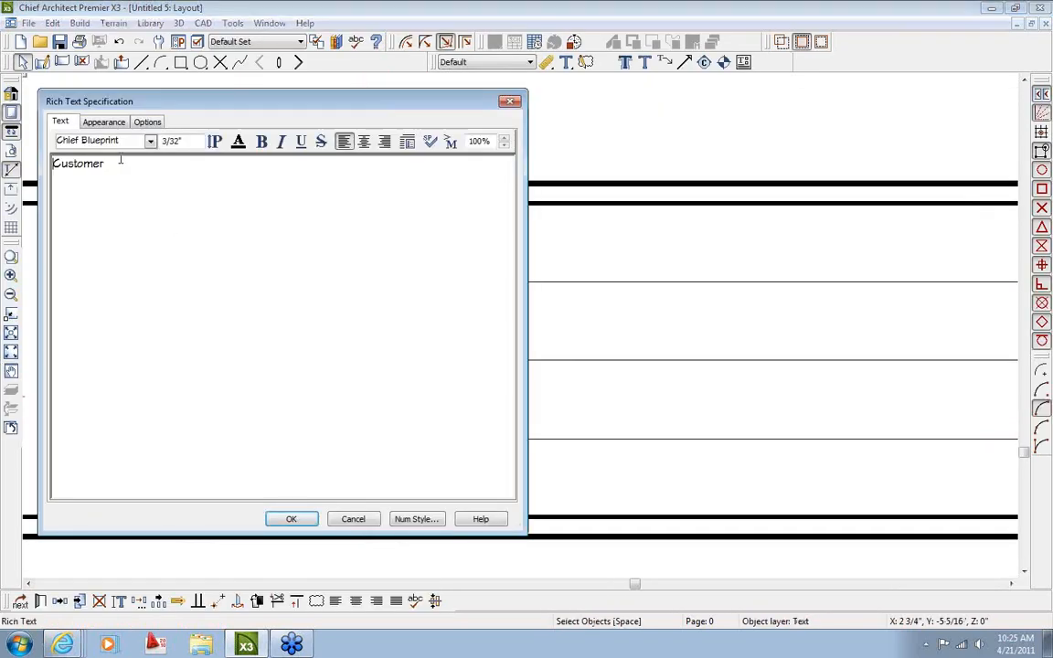
{"action": "left_click_drag", "start_coordinate": [123, 161], "coordinate": [13, 179]}
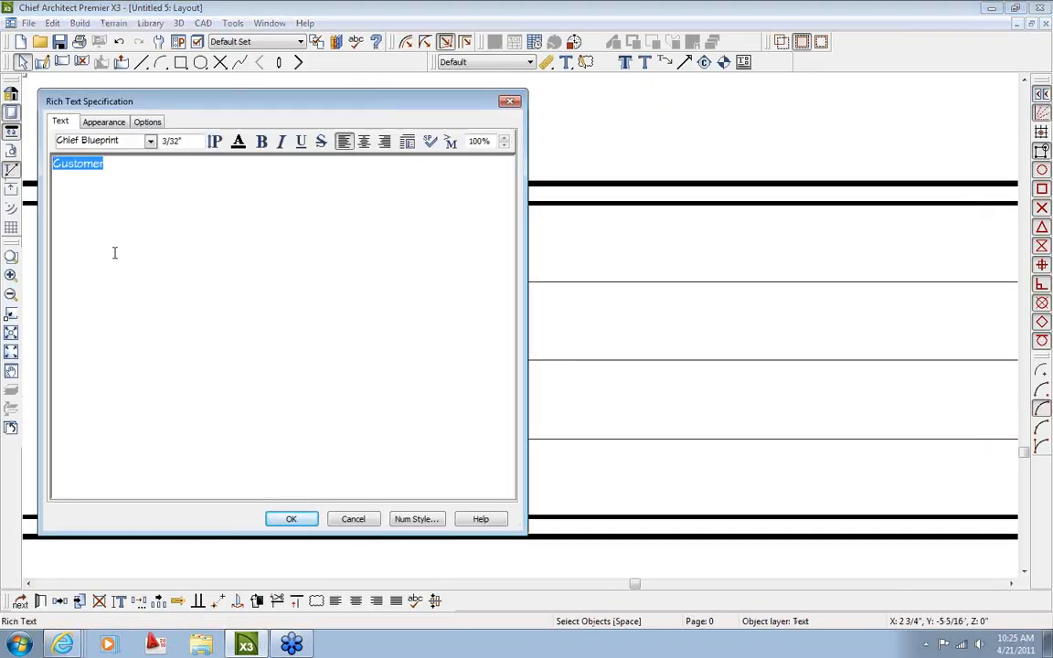
{"action": "type", "text": "RC Rep"}
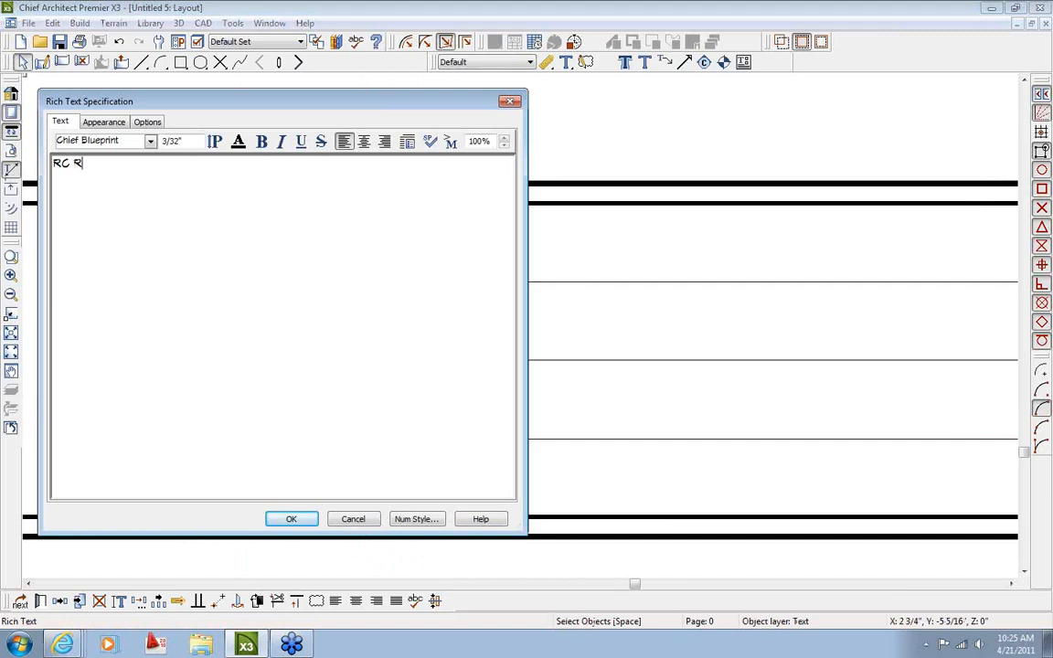
{"action": "left_click", "coordinate": [289, 521]}
{"action": "left_click", "coordinate": [411, 428]}
{"action": "left_click", "coordinate": [59, 602]}
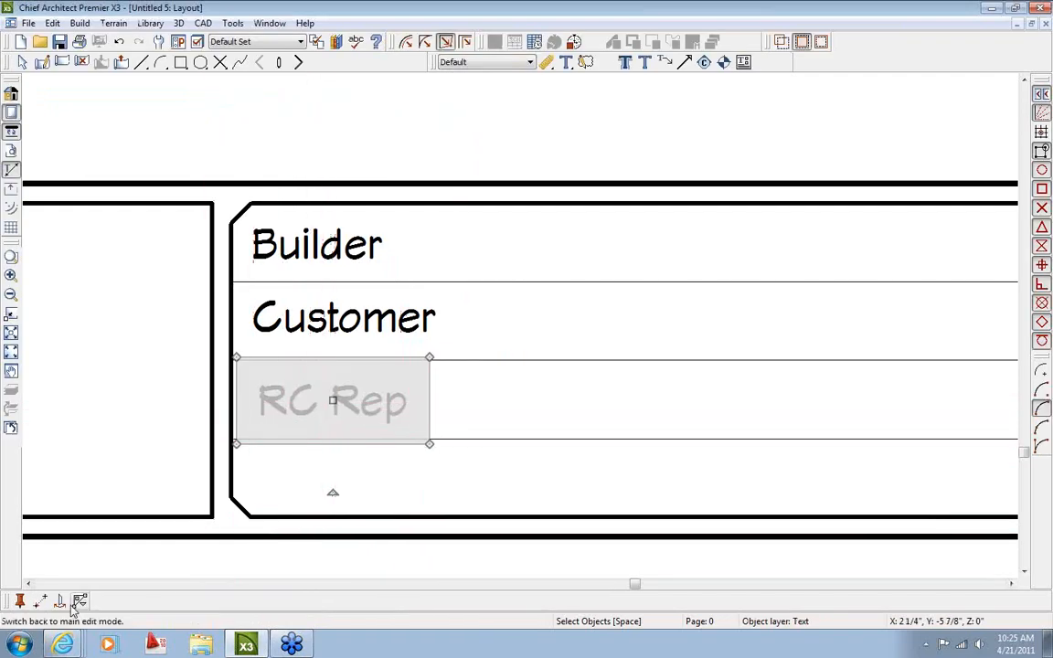
Place a copy of the RC Rep label in the fourth row of the title block
{"action": "left_click", "coordinate": [334, 400]}
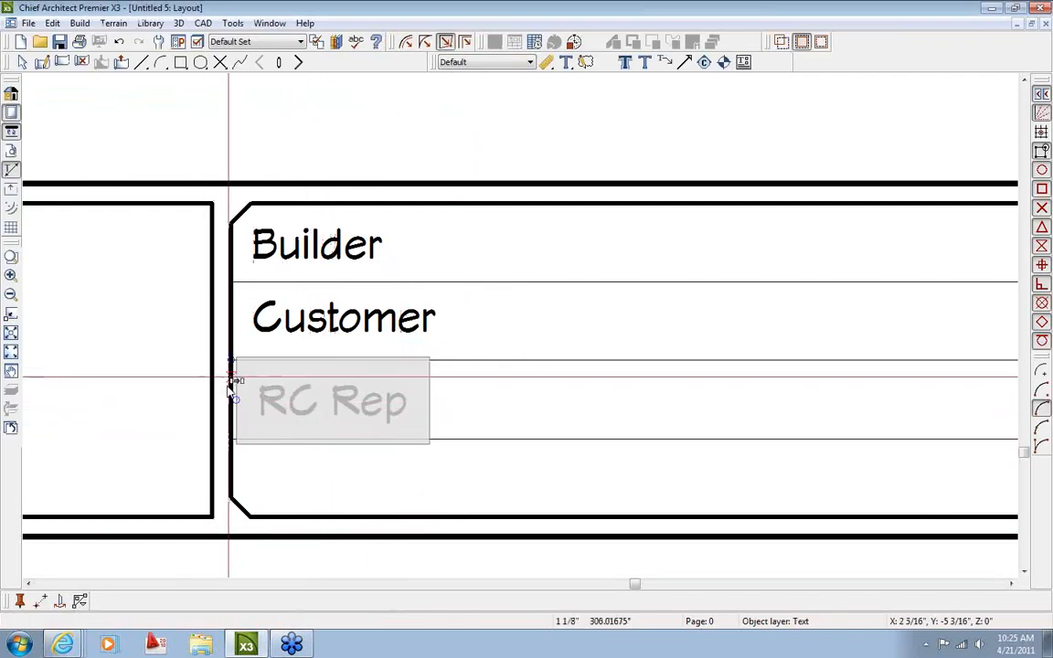
{"action": "left_click", "coordinate": [230, 436]}
{"action": "key", "text": "space"}
{"action": "scroll", "coordinate": [343, 492], "scroll_direction": "up", "scroll_amount": 2}
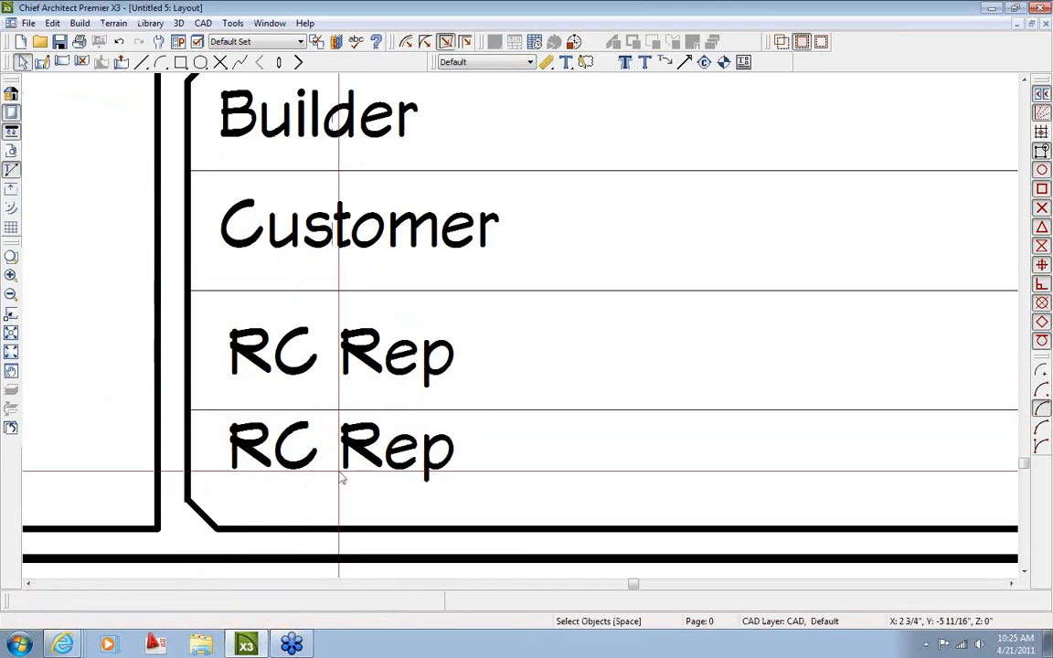
{"action": "left_click", "coordinate": [341, 469]}
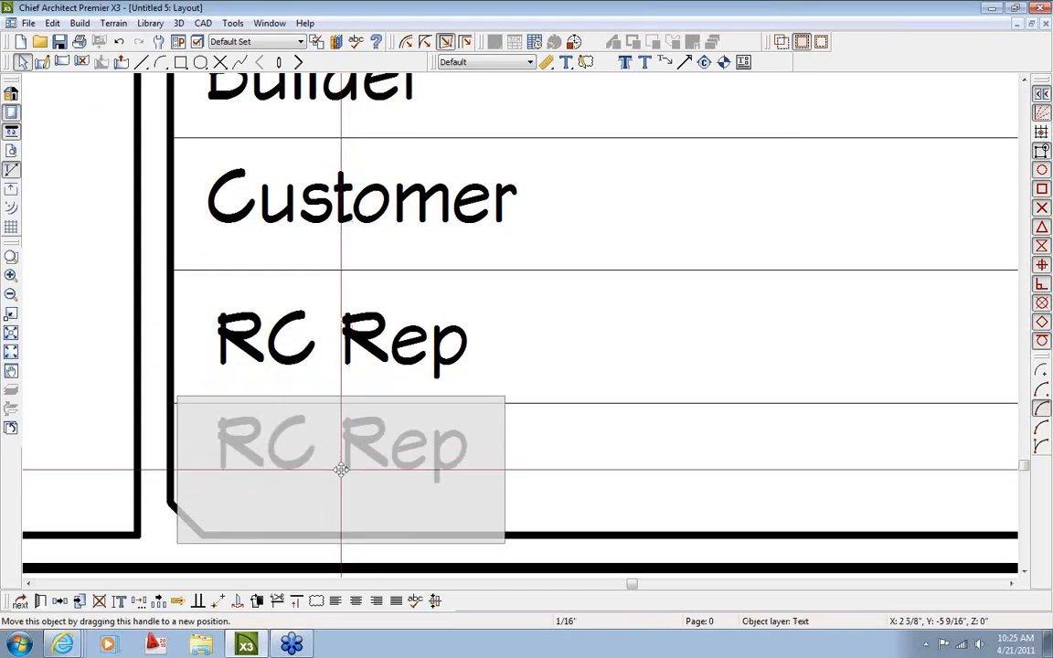
{"action": "left_click_drag", "start_coordinate": [341, 468], "coordinate": [341, 470]}
{"action": "key", "text": "space"}
{"action": "scroll", "coordinate": [421, 485], "scroll_direction": "down", "scroll_amount": 2}
Change the fourth-row copy's text to 'State'
{"action": "double_click", "coordinate": [399, 477]}
{"action": "left_click_drag", "start_coordinate": [100, 164], "coordinate": [46, 166]}
{"action": "type", "text": "State"}
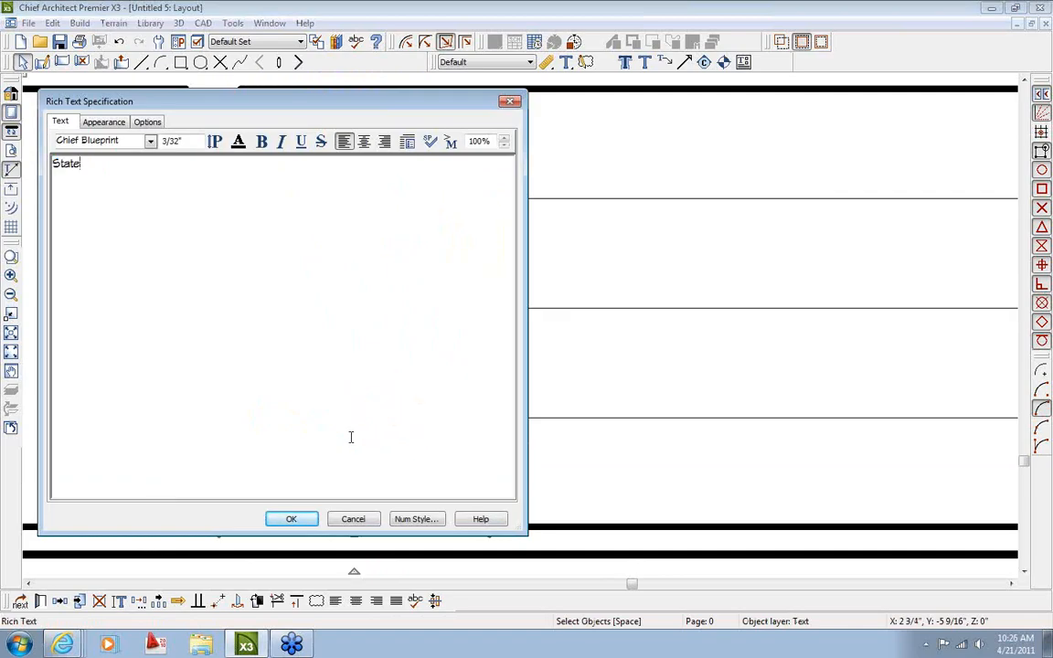
{"action": "left_click", "coordinate": [310, 519]}
{"action": "scroll", "coordinate": [480, 445], "scroll_direction": "down", "scroll_amount": 3}
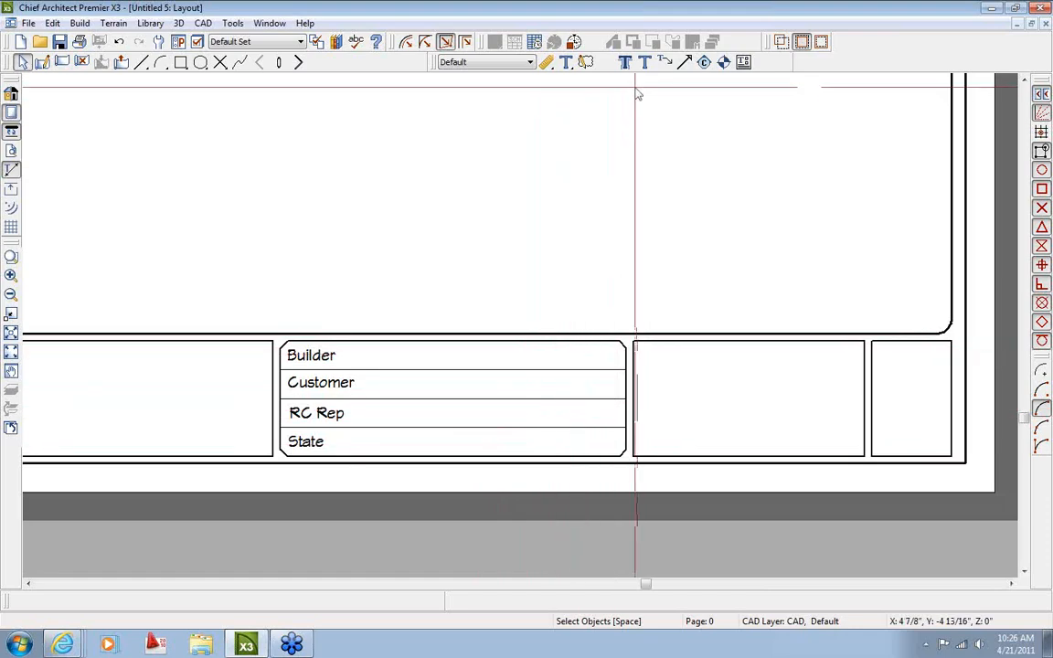
Copy the Builder label to the right side of the top row
{"action": "left_click", "coordinate": [565, 61]}
{"action": "scroll", "coordinate": [544, 355], "scroll_direction": "up", "scroll_amount": 2}
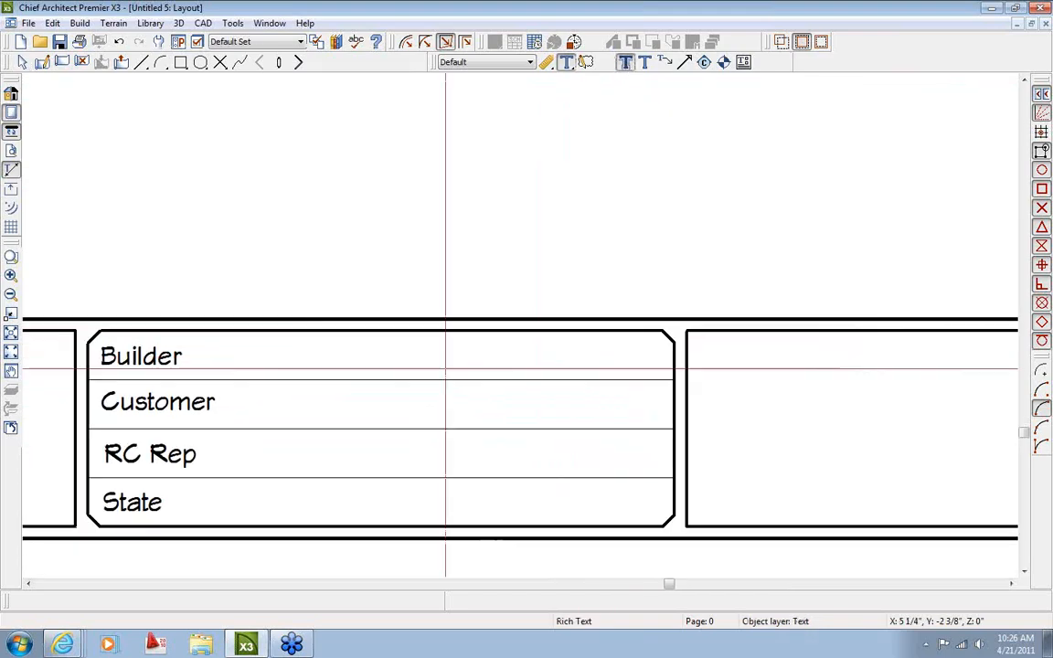
{"action": "left_click", "coordinate": [153, 359]}
{"action": "left_click", "coordinate": [61, 601]}
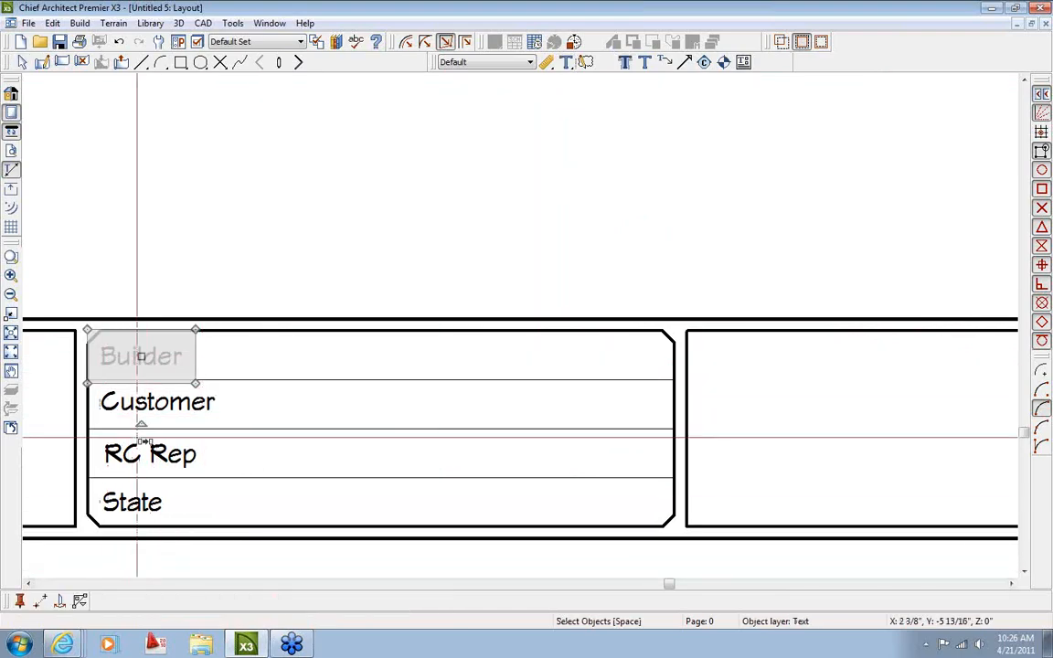
{"action": "left_click_drag", "start_coordinate": [142, 357], "coordinate": [608, 358]}
{"action": "scroll", "coordinate": [608, 359], "scroll_direction": "up", "scroll_amount": 3}
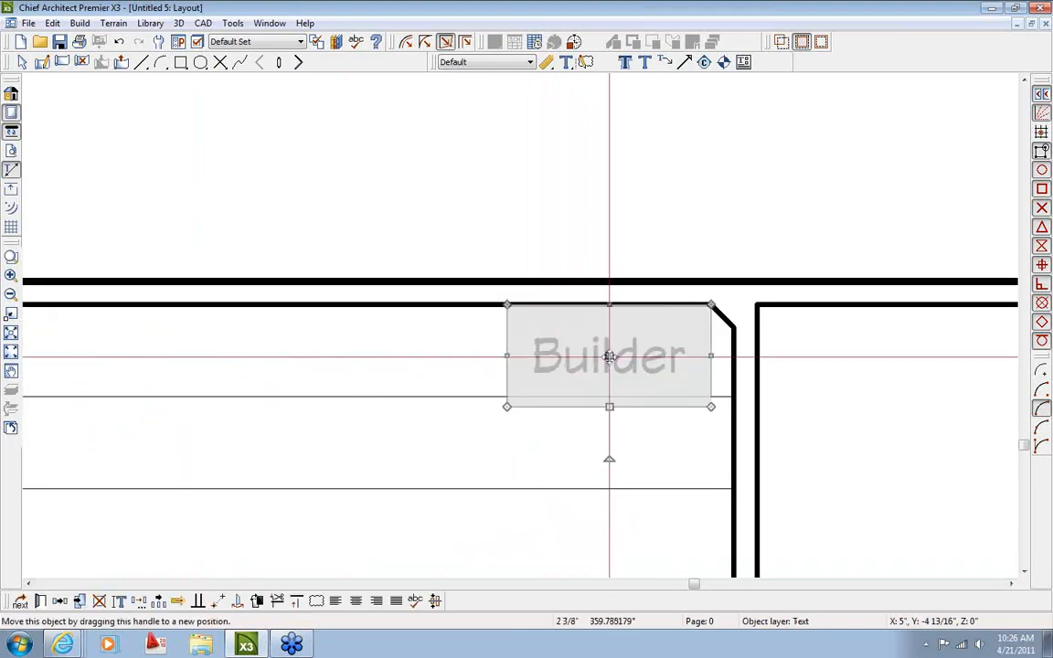
Right-align the copied Builder text and stretch its box leftward across the row
{"action": "double_click", "coordinate": [622, 362]}
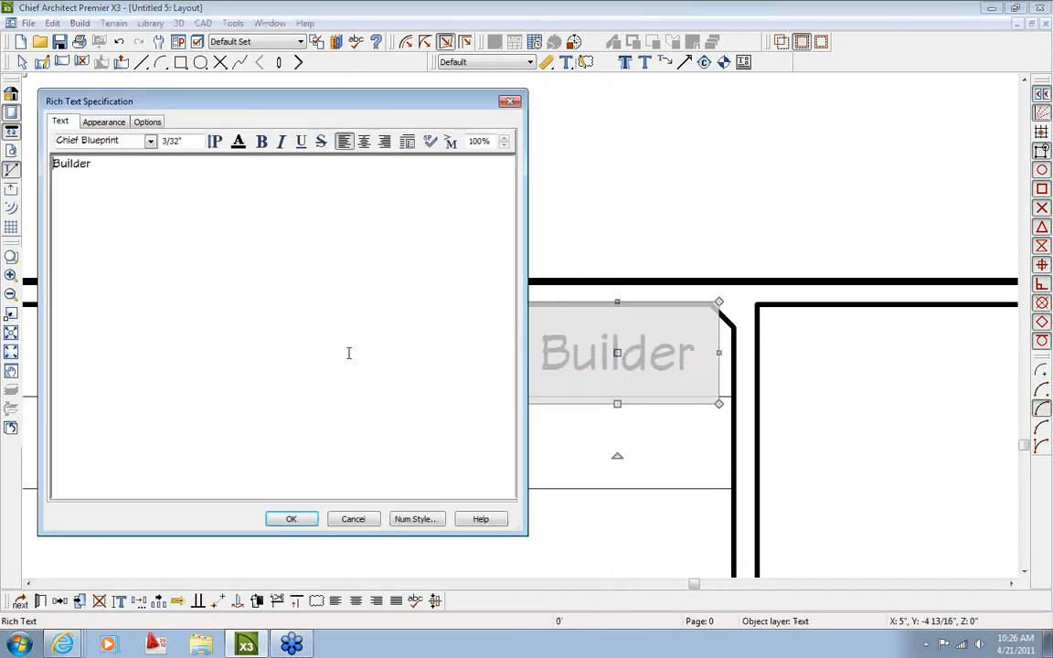
{"action": "left_click", "coordinate": [386, 148]}
{"action": "left_click", "coordinate": [305, 524]}
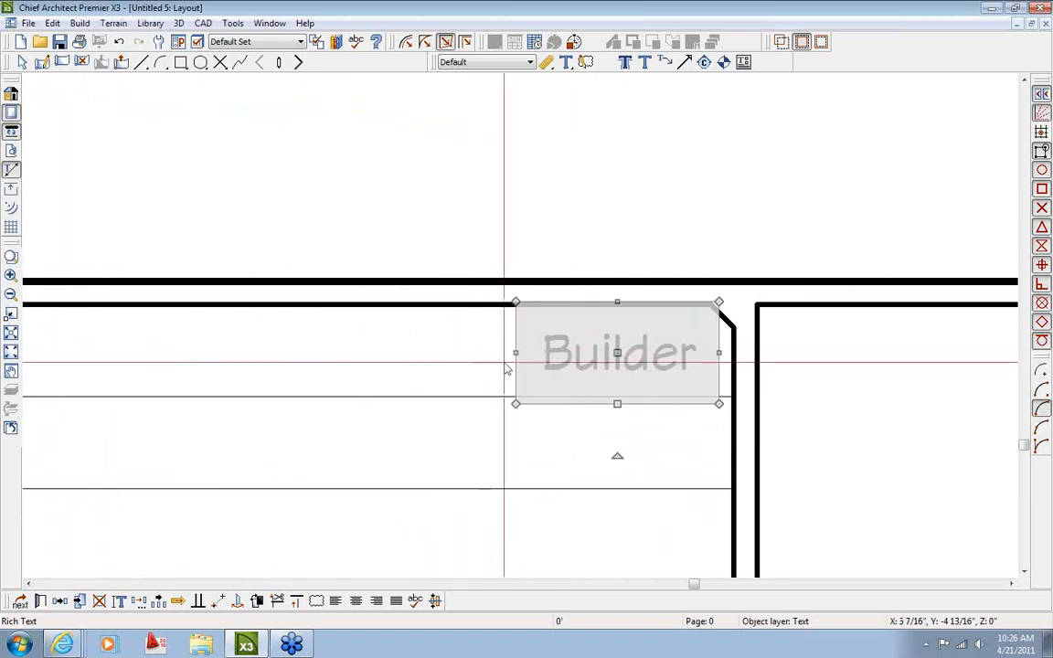
{"action": "scroll", "coordinate": [513, 359], "scroll_direction": "down", "scroll_amount": 3}
{"action": "left_click_drag", "start_coordinate": [513, 356], "coordinate": [205, 355]}
{"action": "key", "text": "space"}
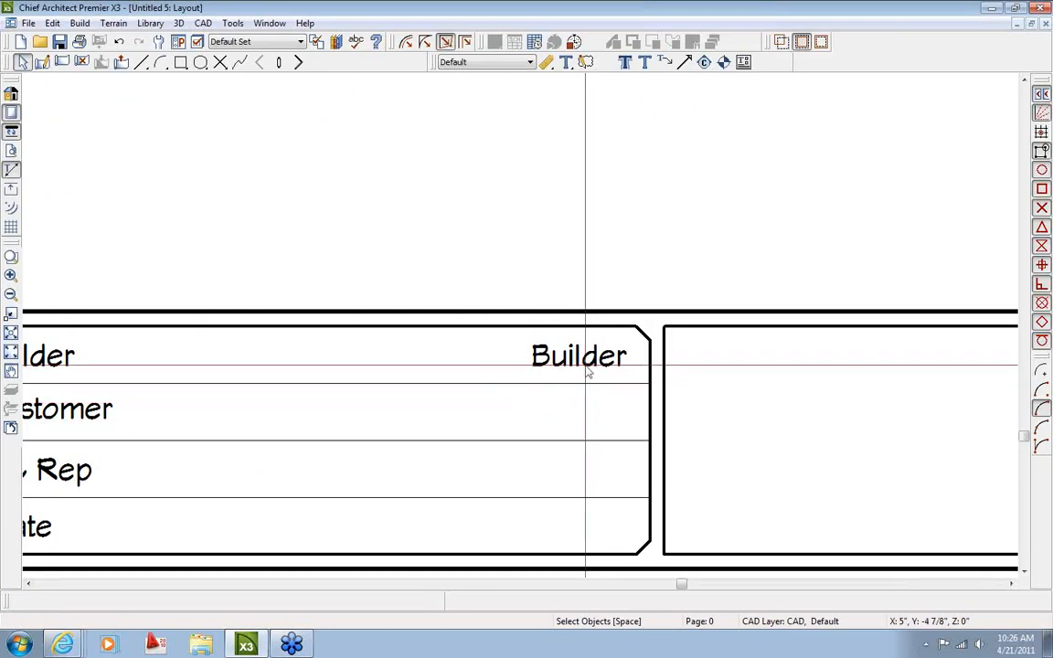
Change the right-hand Builder text to 'Ritz-Craft'
{"action": "double_click", "coordinate": [588, 370]}
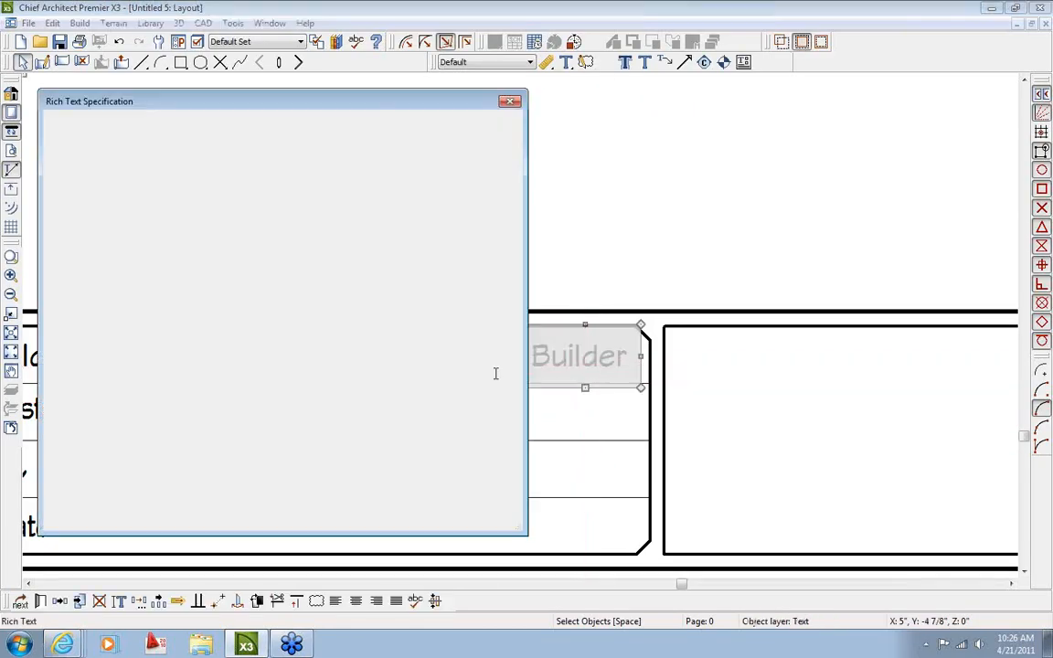
{"action": "left_click_drag", "start_coordinate": [457, 178], "coordinate": [517, 180]}
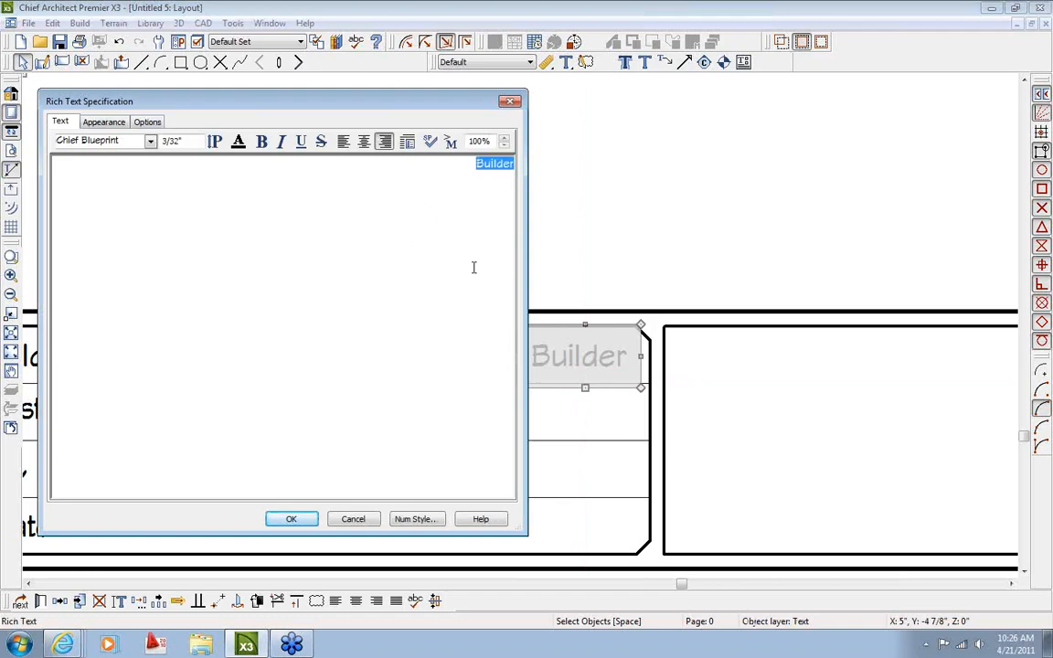
{"action": "type", "text": "Ritz-Craft"}
{"action": "left_click", "coordinate": [292, 519]}
{"action": "scroll", "coordinate": [417, 482], "scroll_direction": "down", "scroll_amount": 2}
{"action": "middle_click_drag", "start_coordinate": [453, 483], "coordinate": [416, 435]}
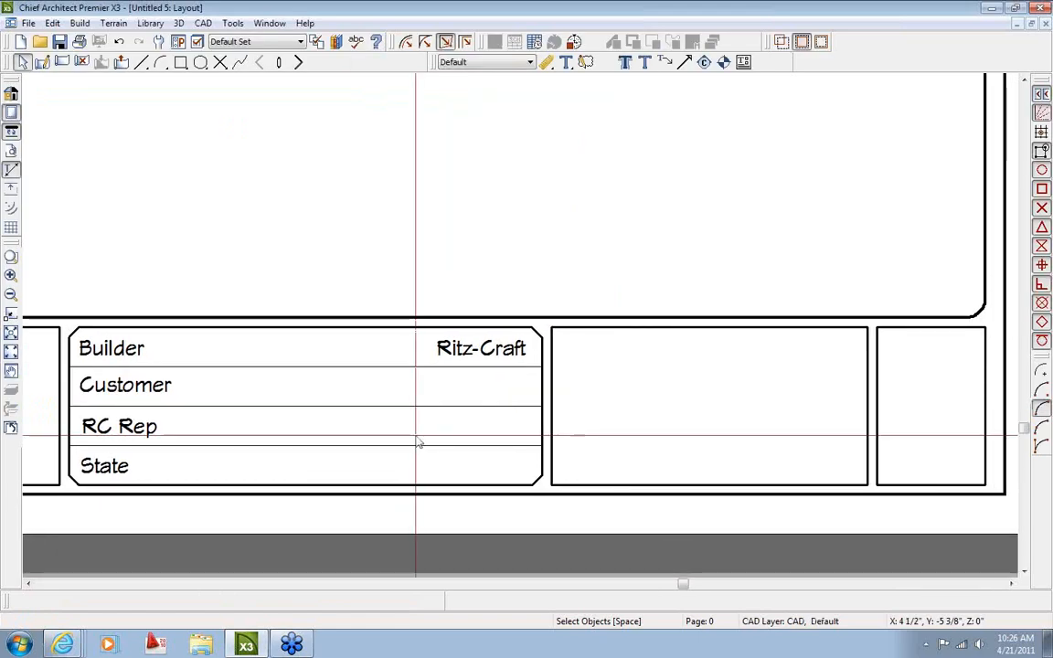
{"action": "scroll", "coordinate": [453, 397], "scroll_direction": "up", "scroll_amount": 1}
Replace 'Ritz-Craft' with the Global > Contact Info > Client > Company macro
{"action": "double_click", "coordinate": [505, 324]}
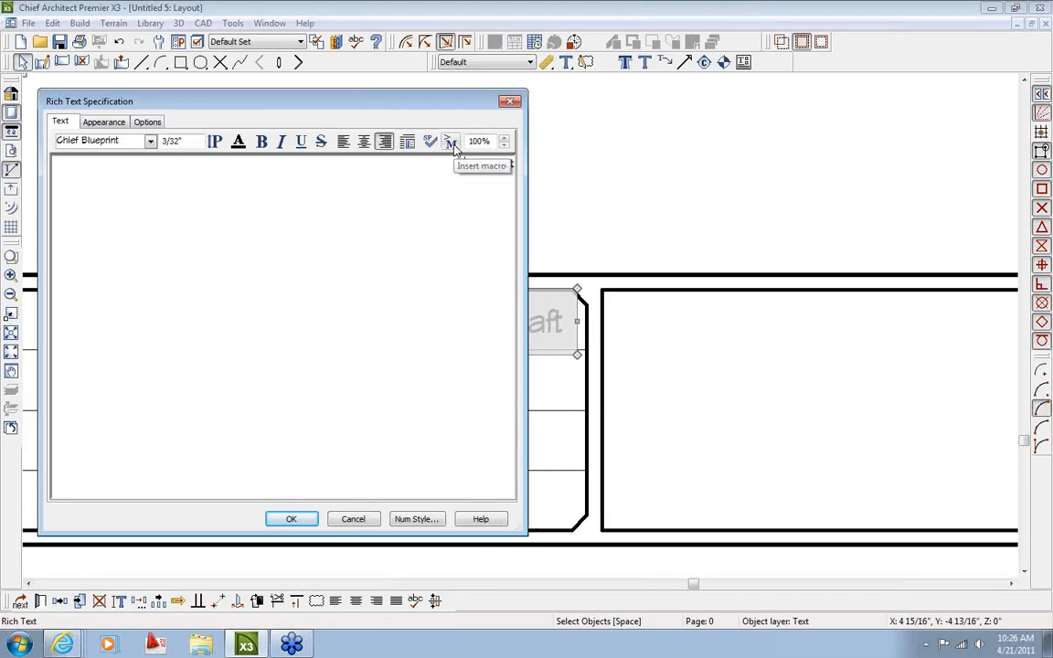
{"action": "left_click", "coordinate": [452, 144]}
{"action": "mouse_move", "coordinate": [481, 157]}
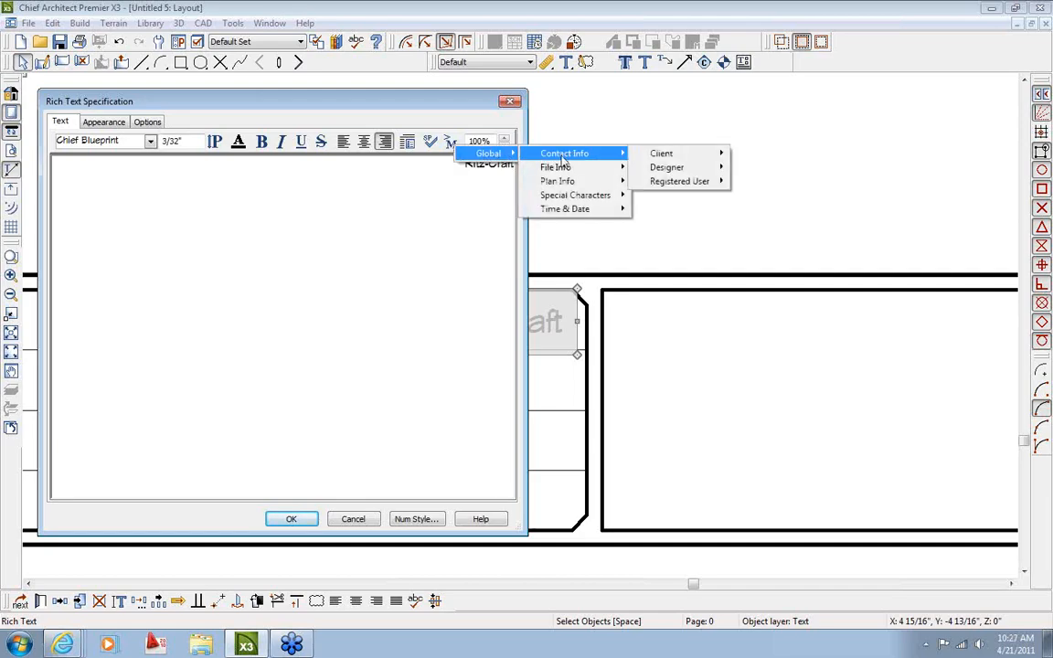
{"action": "mouse_move", "coordinate": [681, 156]}
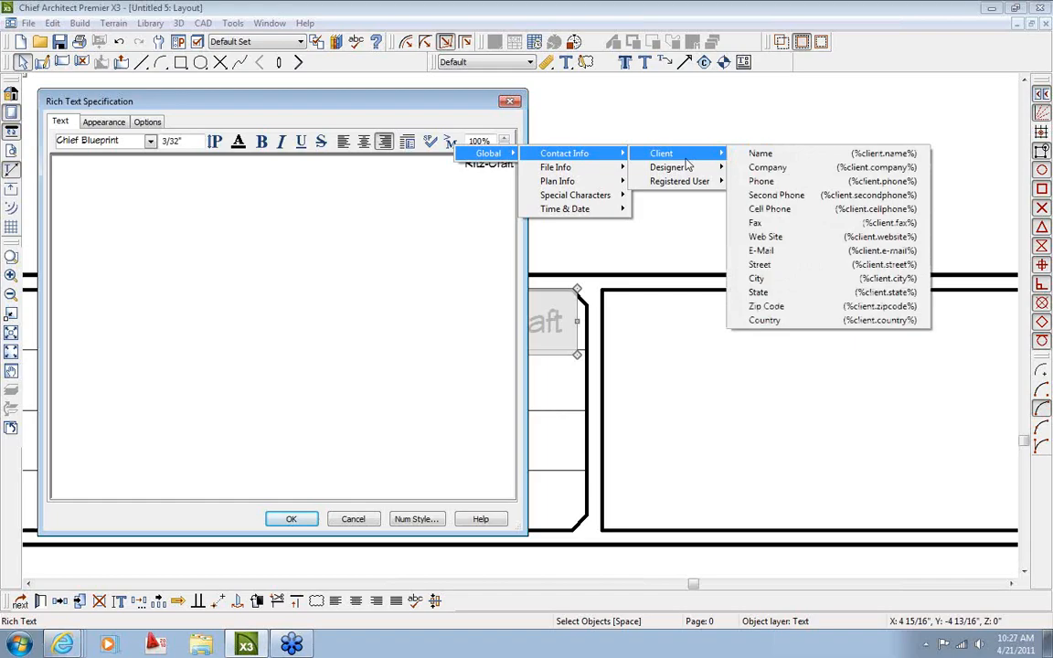
{"action": "left_click", "coordinate": [786, 170]}
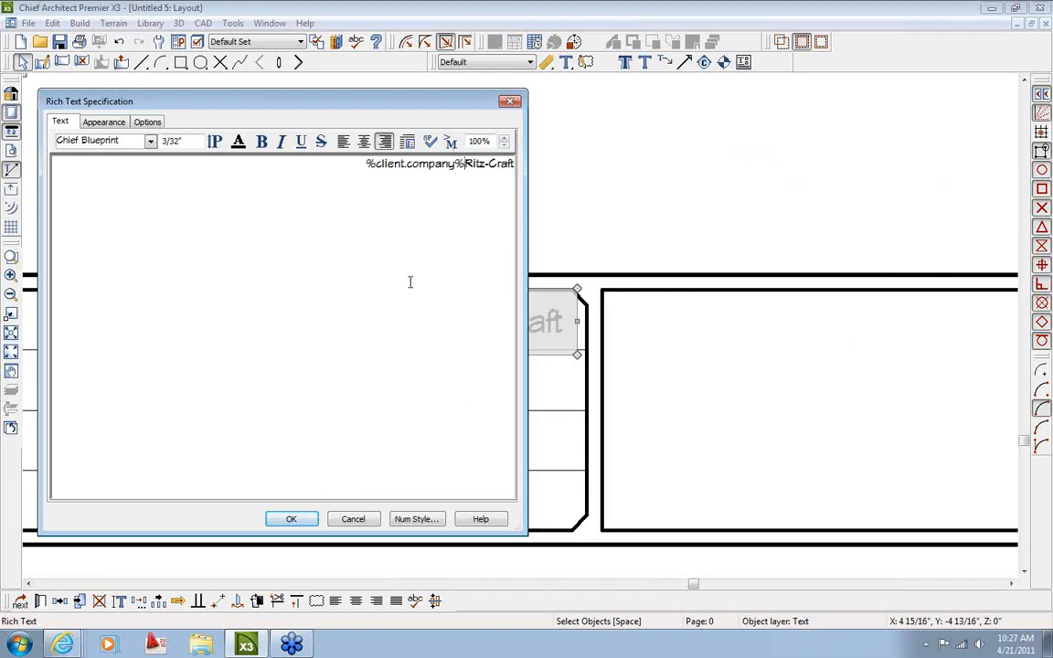
{"action": "left_click_drag", "start_coordinate": [472, 165], "coordinate": [523, 175]}
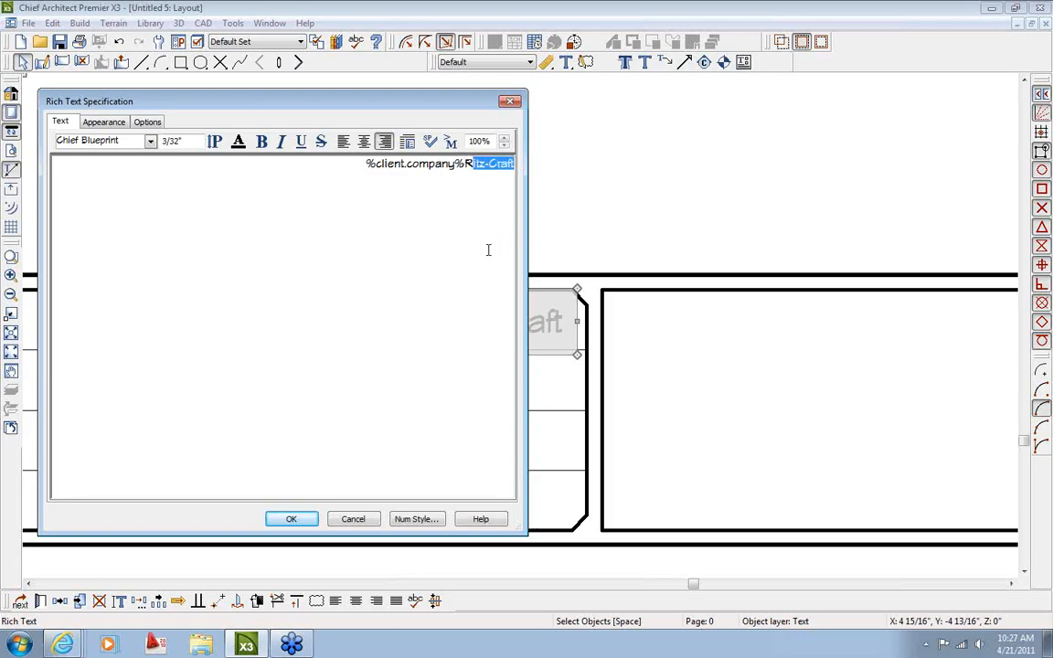
{"action": "key", "text": "Delete"}
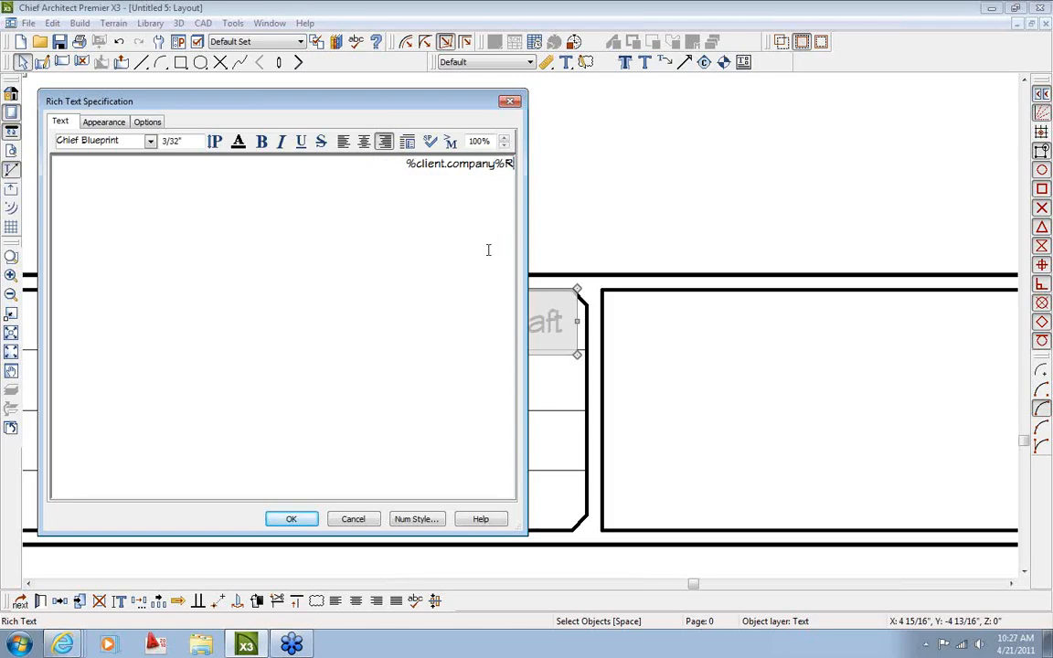
{"action": "key", "text": "BackSpace"}
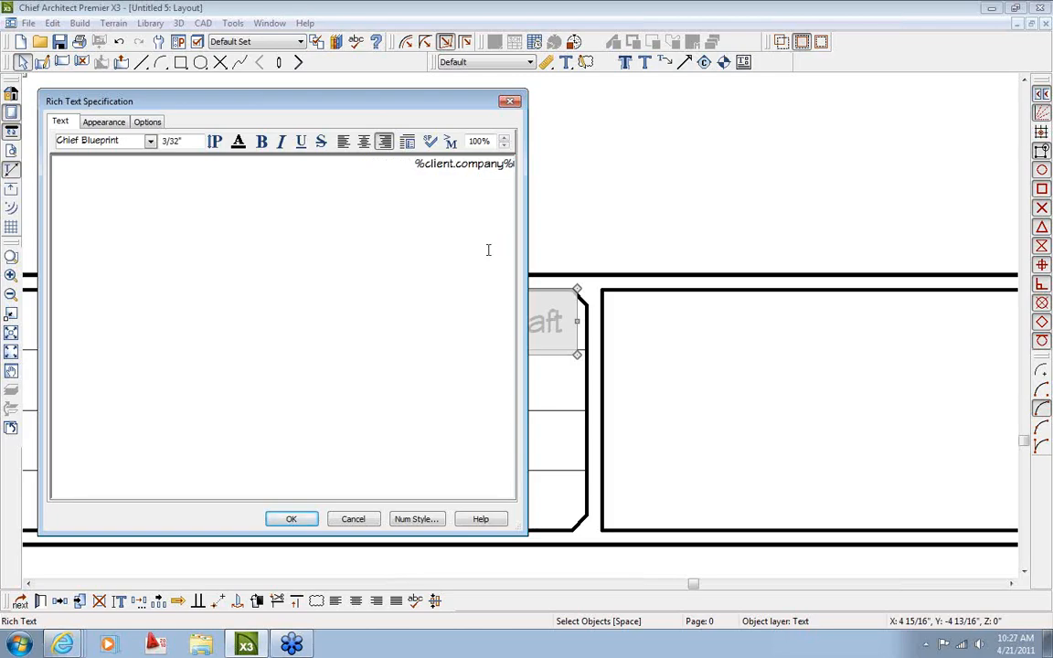
{"action": "left_click", "coordinate": [291, 519]}
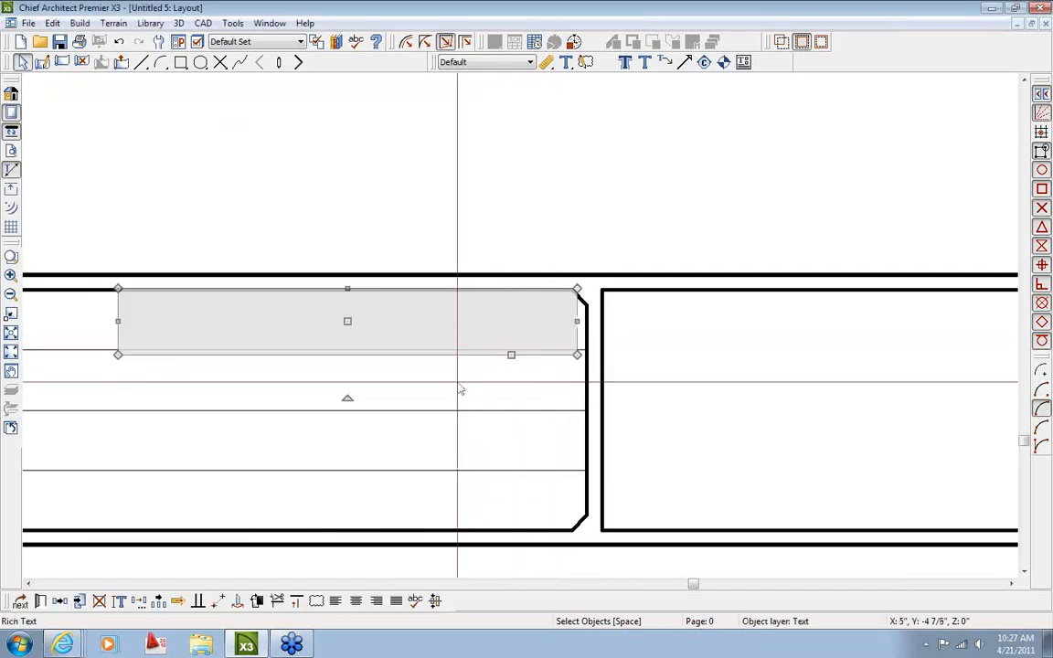
Copy the company macro text box one row down into the Customer row
{"action": "left_click", "coordinate": [60, 600]}
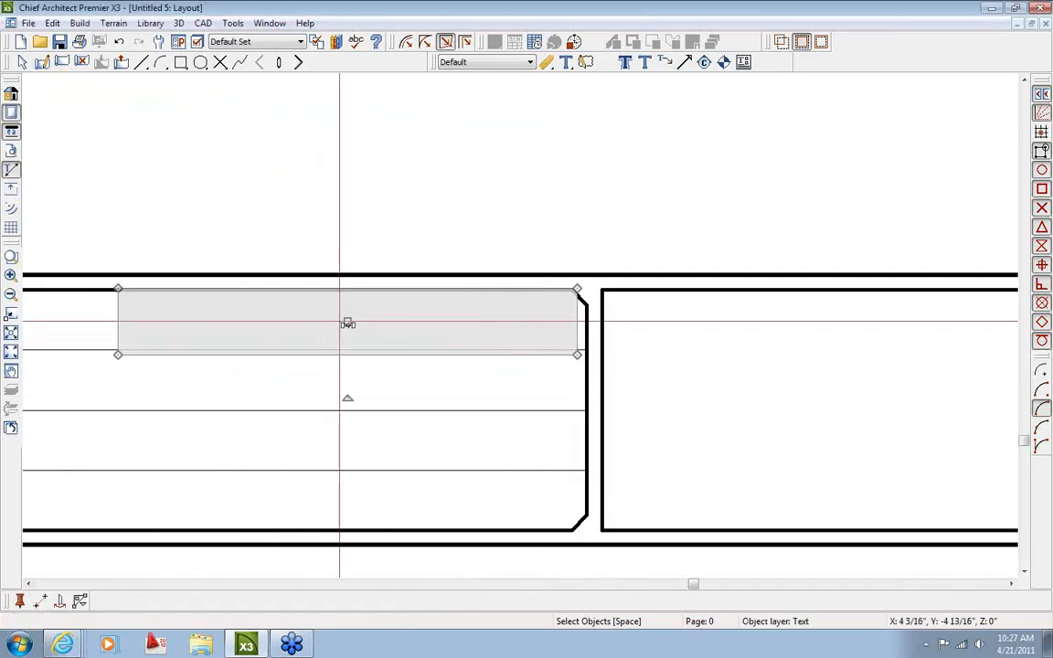
{"action": "left_click_drag", "start_coordinate": [347, 321], "coordinate": [349, 384]}
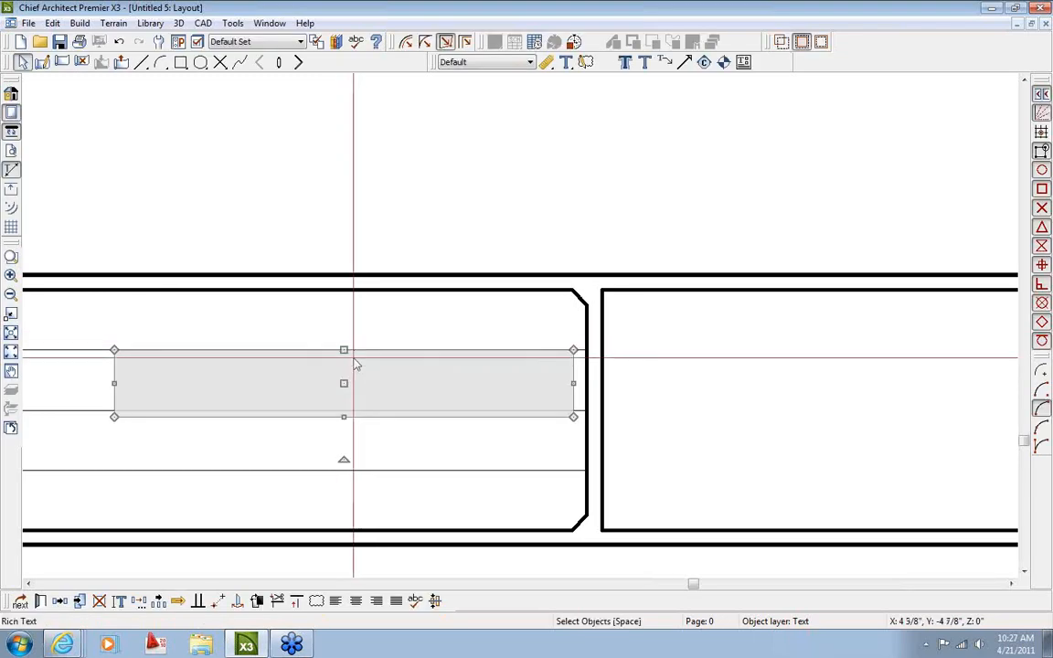
{"action": "left_click", "coordinate": [395, 330]}
{"action": "left_click", "coordinate": [408, 383]}
{"action": "scroll", "coordinate": [410, 391], "scroll_direction": "up", "scroll_amount": 1}
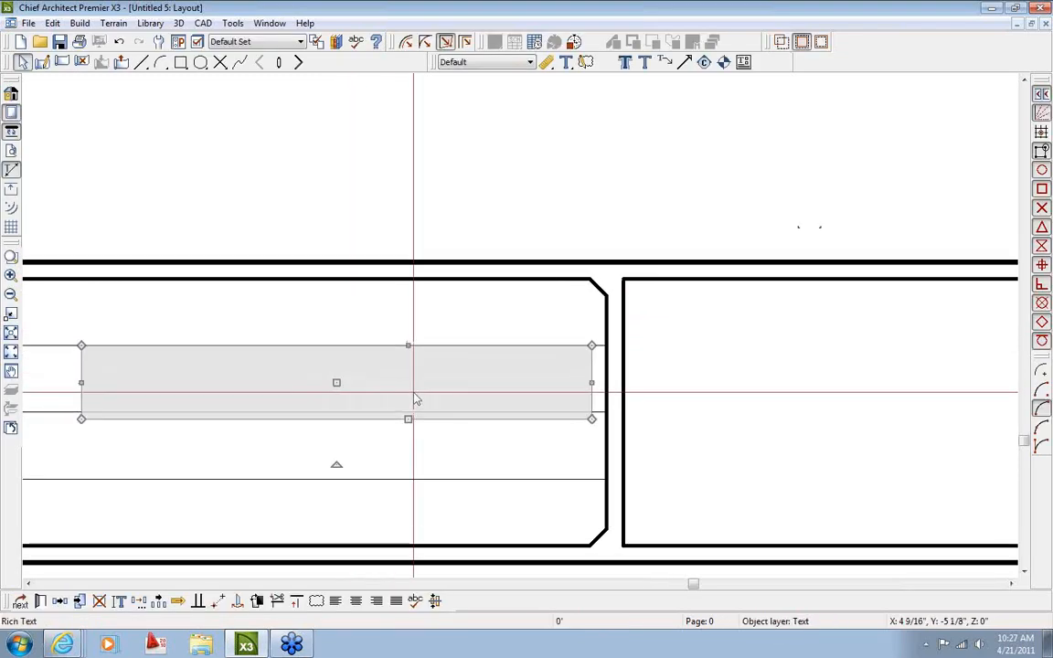
{"action": "scroll", "coordinate": [415, 399], "scroll_direction": "up", "scroll_amount": 1}
{"action": "left_click_drag", "start_coordinate": [320, 379], "coordinate": [328, 376]}
{"action": "left_click", "coordinate": [416, 386]}
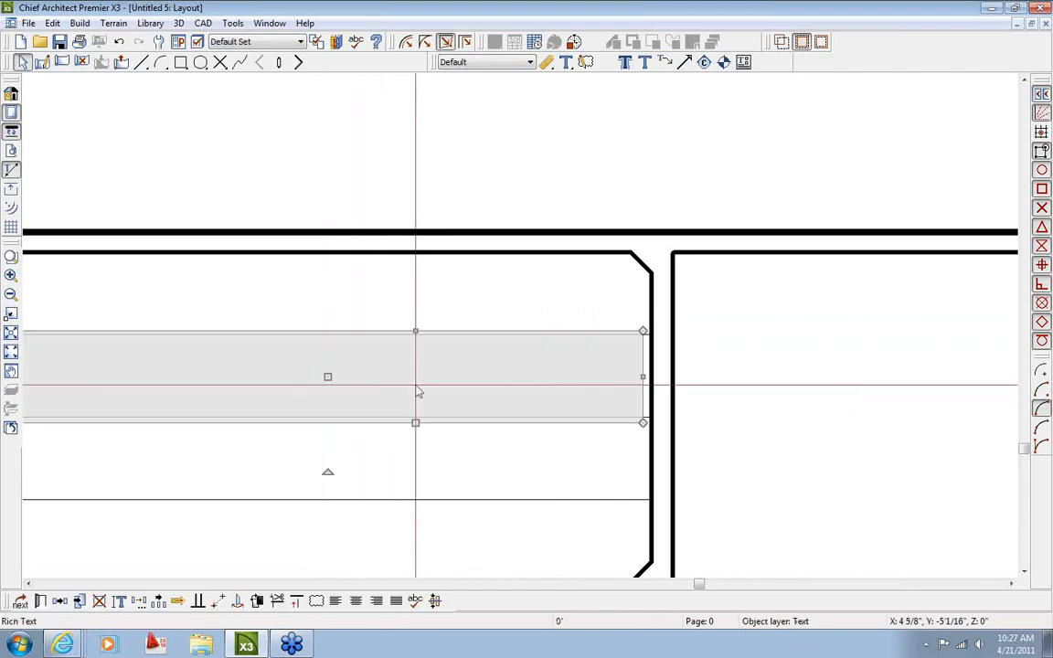
Swap the copy's macro for the Client > Name macro
{"action": "double_click", "coordinate": [424, 384]}
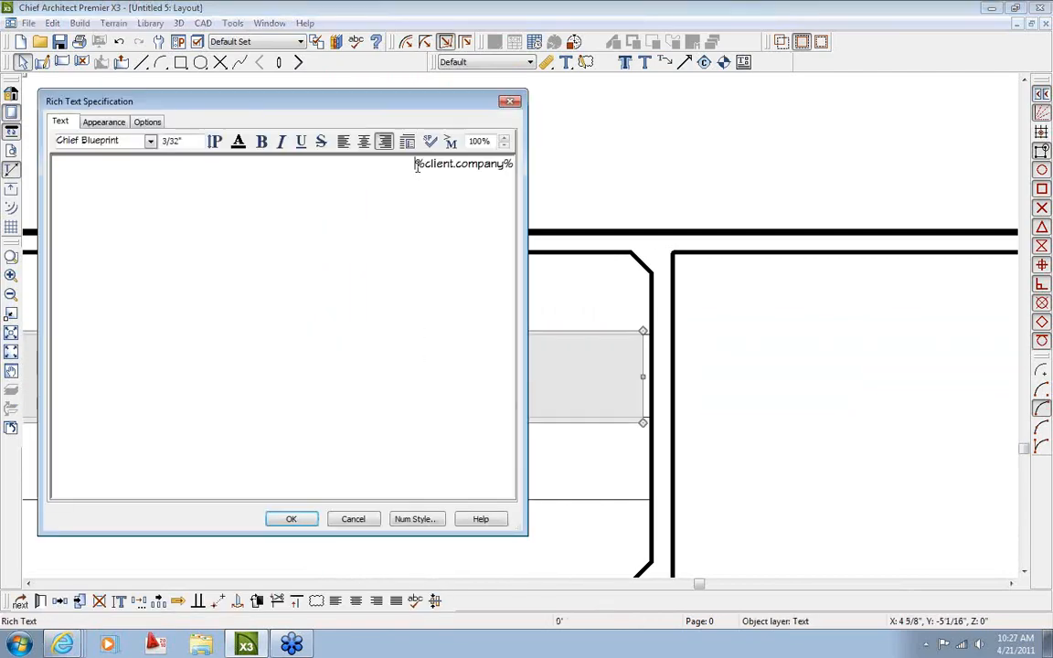
{"action": "left_click_drag", "start_coordinate": [416, 164], "coordinate": [518, 162]}
{"action": "left_click", "coordinate": [451, 142]}
{"action": "mouse_move", "coordinate": [477, 166]}
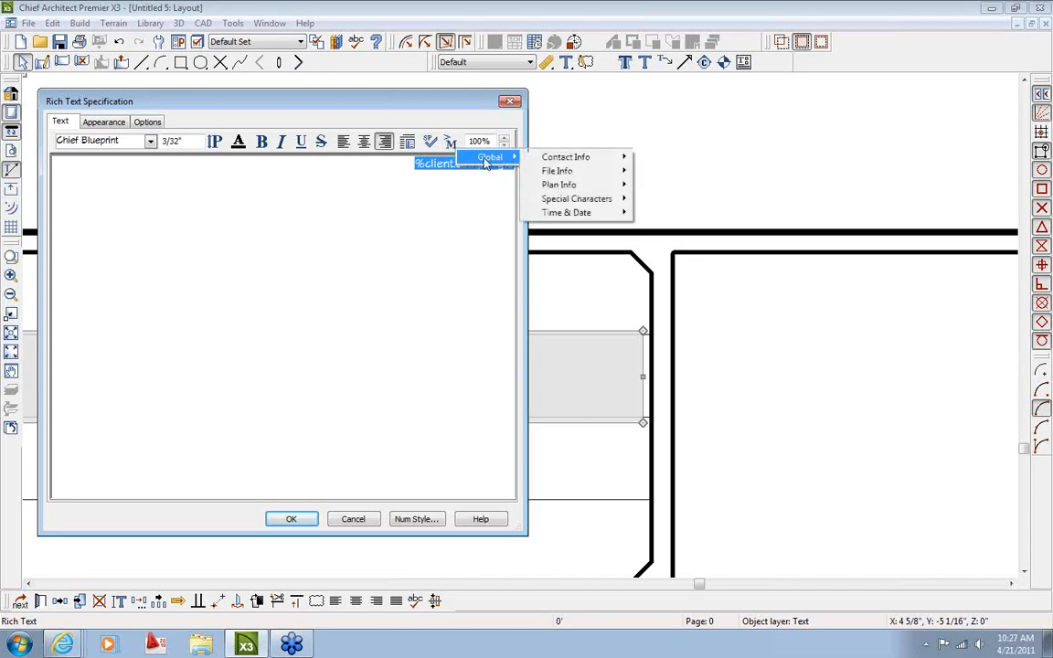
{"action": "mouse_move", "coordinate": [585, 158]}
{"action": "mouse_move", "coordinate": [640, 161]}
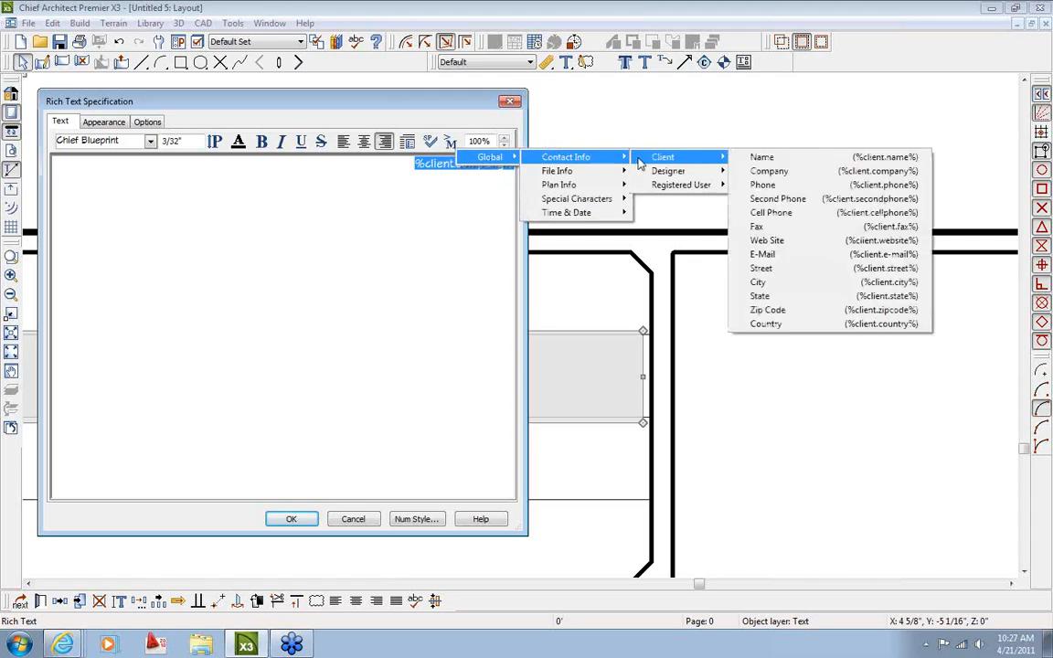
{"action": "left_click", "coordinate": [744, 157]}
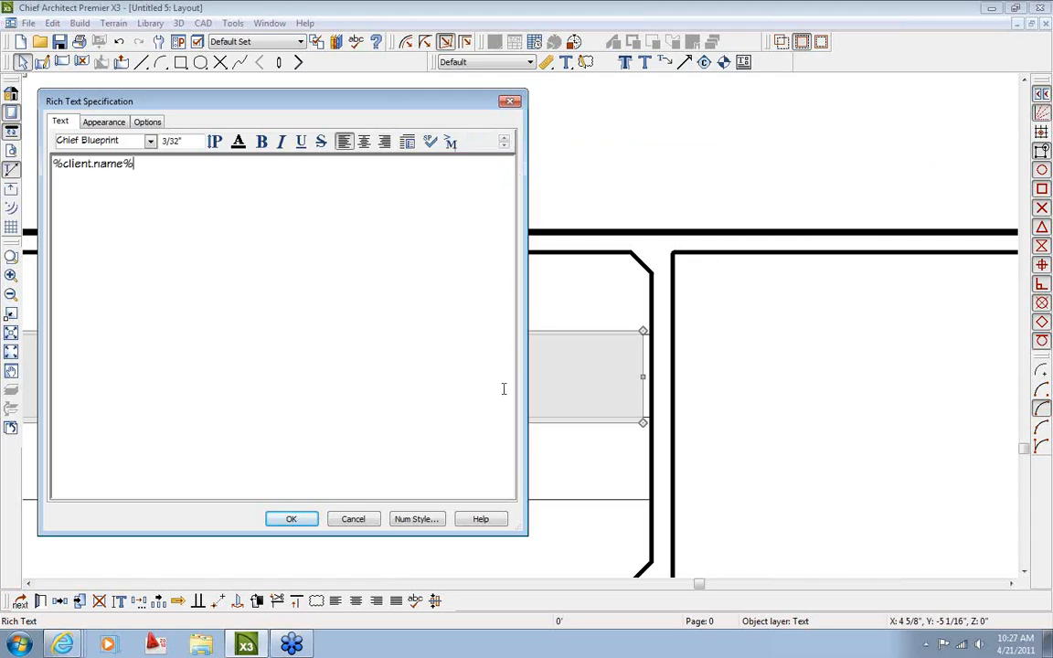
{"action": "left_click", "coordinate": [304, 523]}
Copy the text box into the RC Rep row and enter the sales representative's name
{"action": "scroll", "coordinate": [423, 470], "scroll_direction": "up", "scroll_amount": 5}
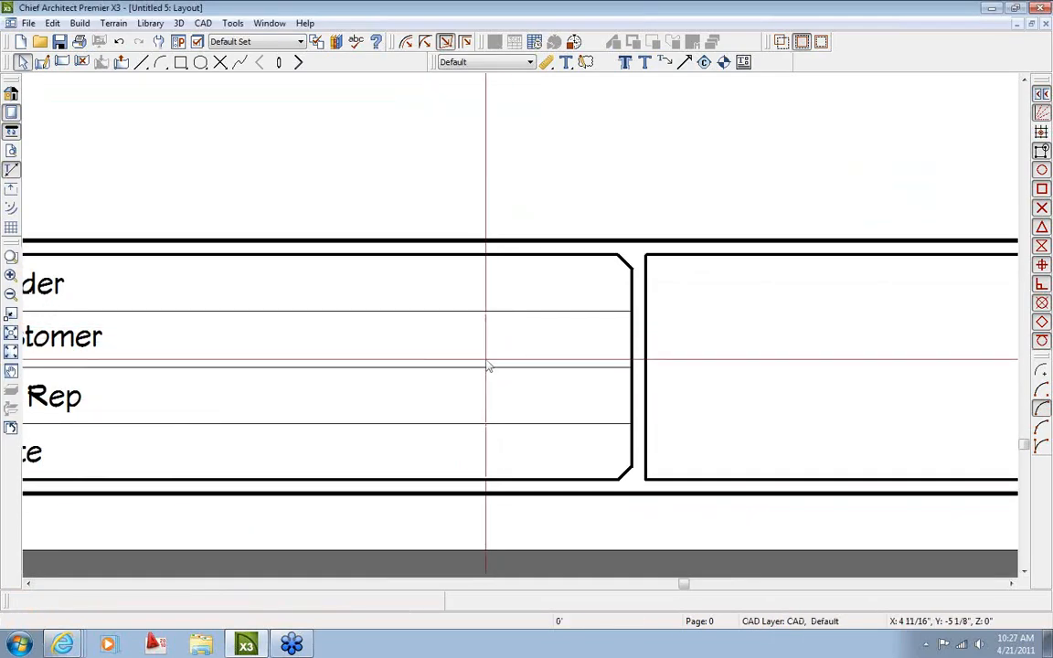
{"action": "left_click", "coordinate": [489, 365]}
{"action": "left_click", "coordinate": [494, 359]}
{"action": "left_click", "coordinate": [59, 600]}
{"action": "left_click_drag", "start_coordinate": [411, 338], "coordinate": [415, 394]}
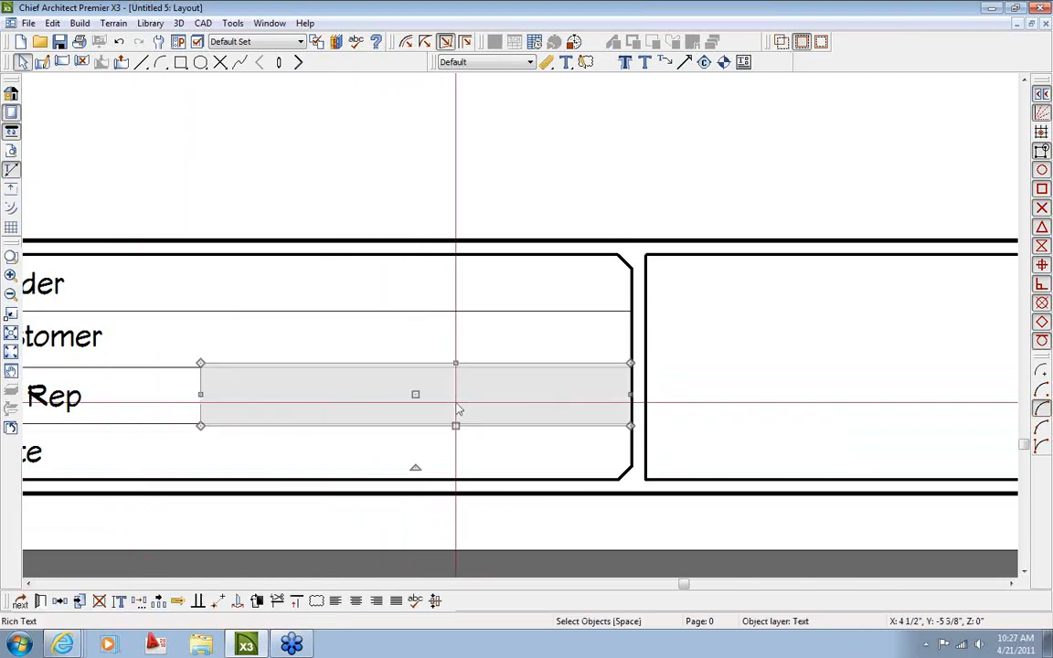
{"action": "double_click", "coordinate": [457, 408]}
{"action": "left_click_drag", "start_coordinate": [150, 172], "coordinate": [16, 174]}
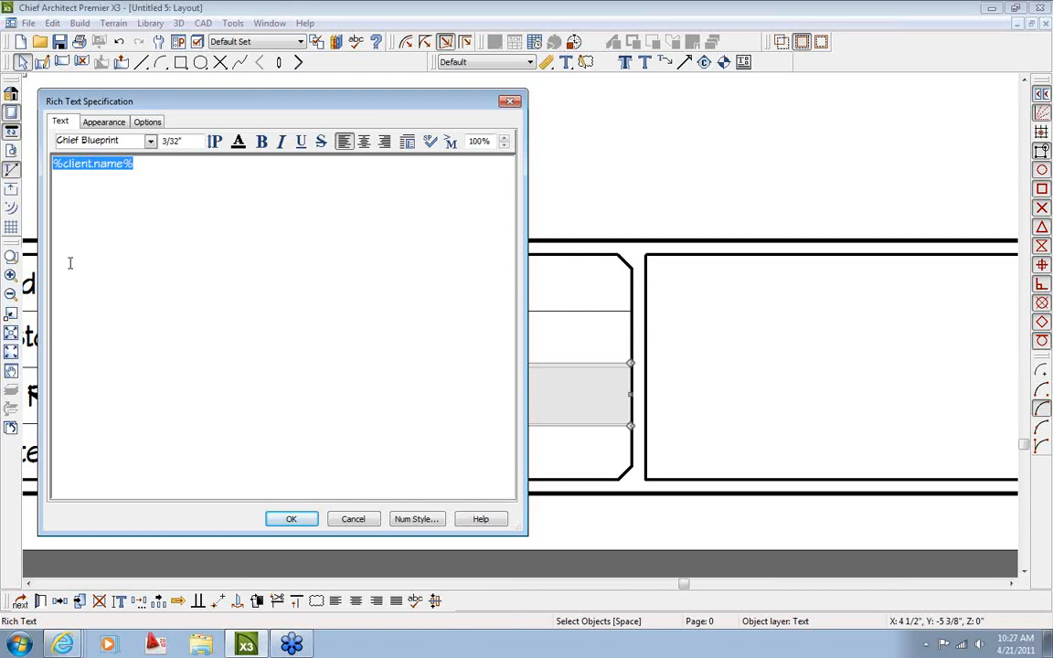
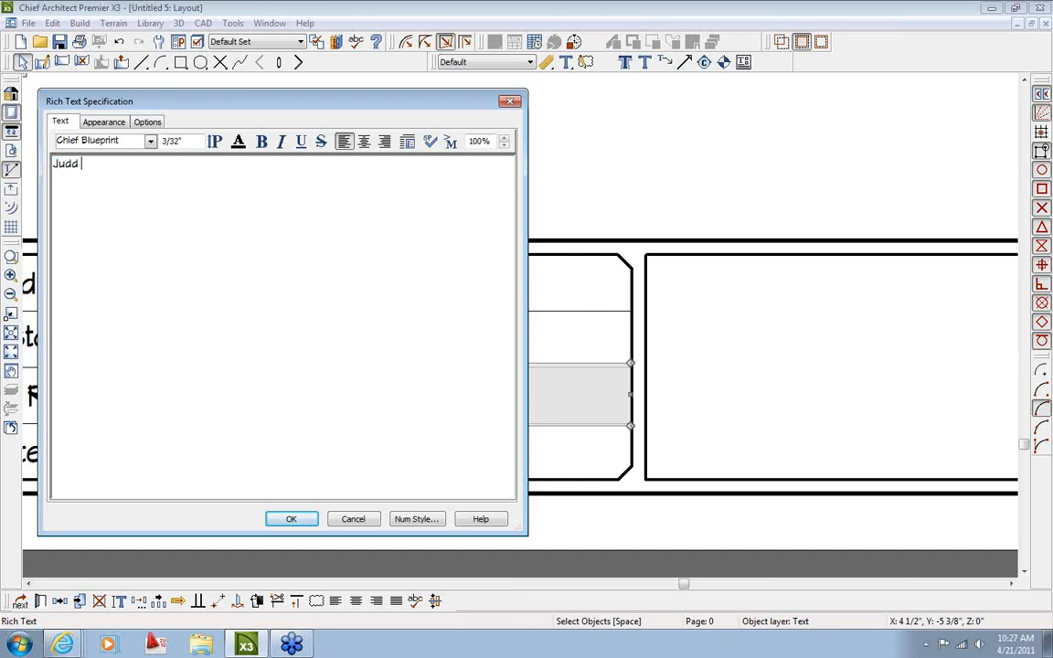
{"action": "left_click", "coordinate": [291, 519]}
{"action": "left_click", "coordinate": [383, 498]}
{"action": "scroll", "coordinate": [383, 493], "scroll_direction": "down", "scroll_amount": 2}
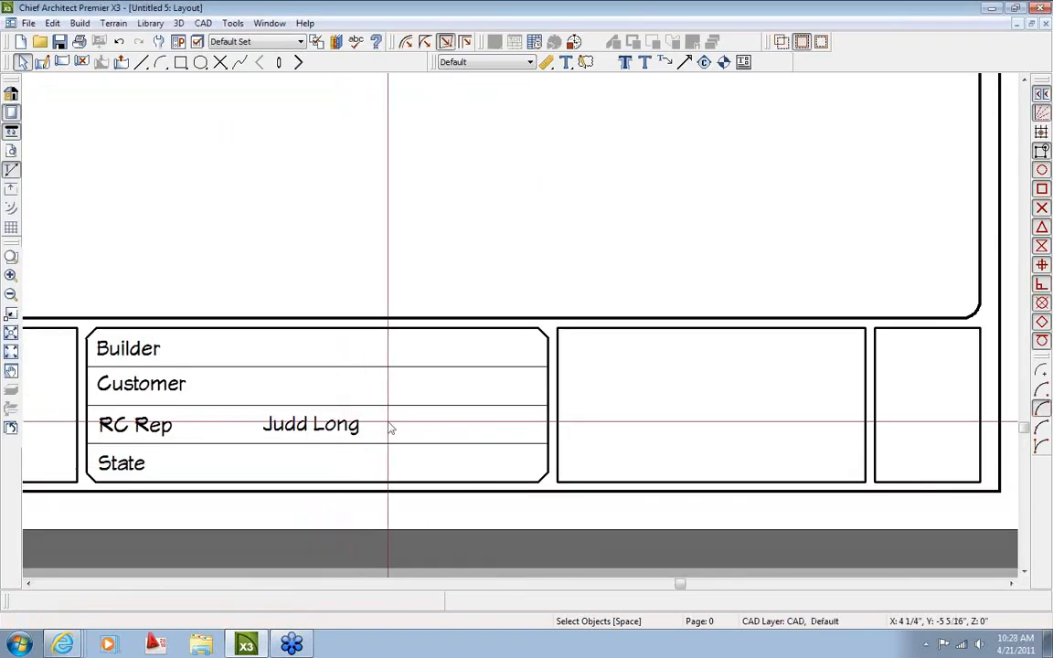
Right-align the representative's name and the client name macro text
{"action": "double_click", "coordinate": [354, 424]}
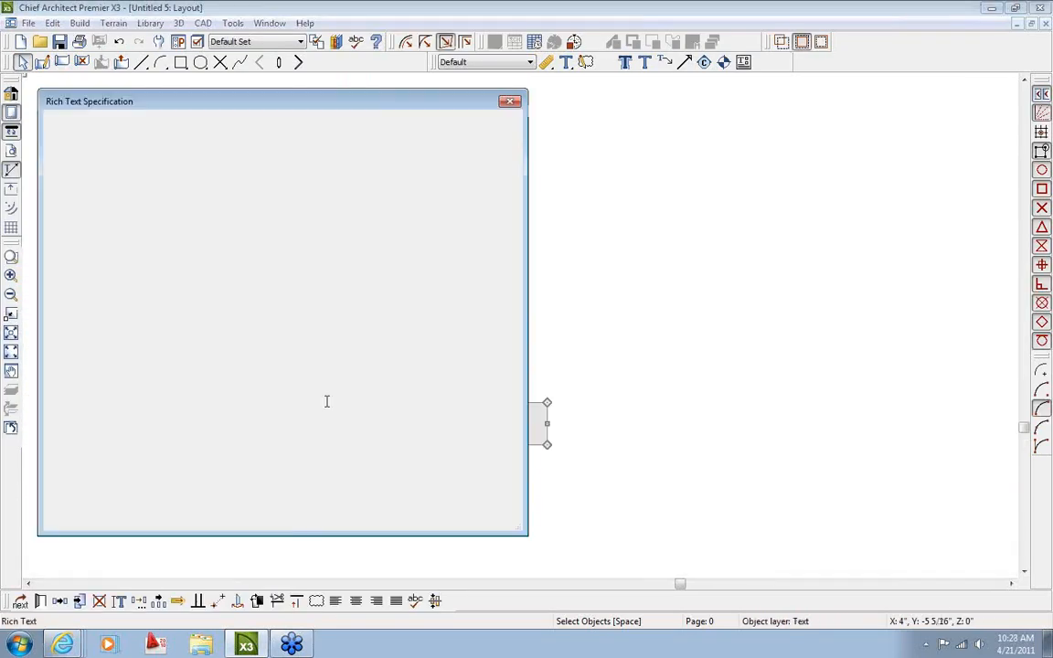
{"action": "left_click", "coordinate": [385, 142]}
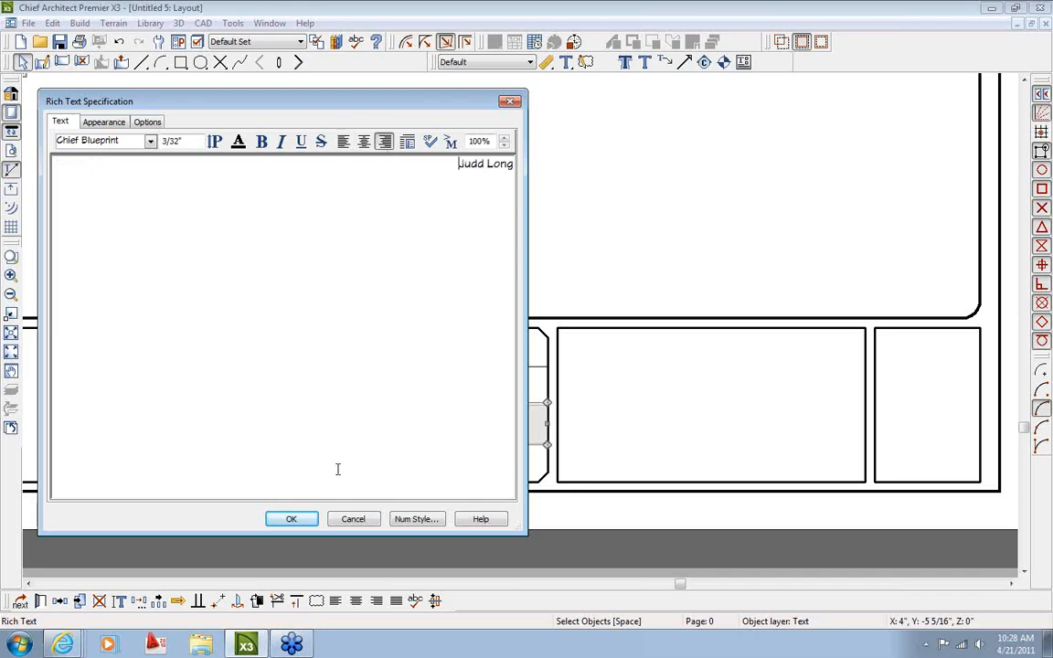
{"action": "left_click", "coordinate": [291, 519]}
{"action": "double_click", "coordinate": [506, 381]}
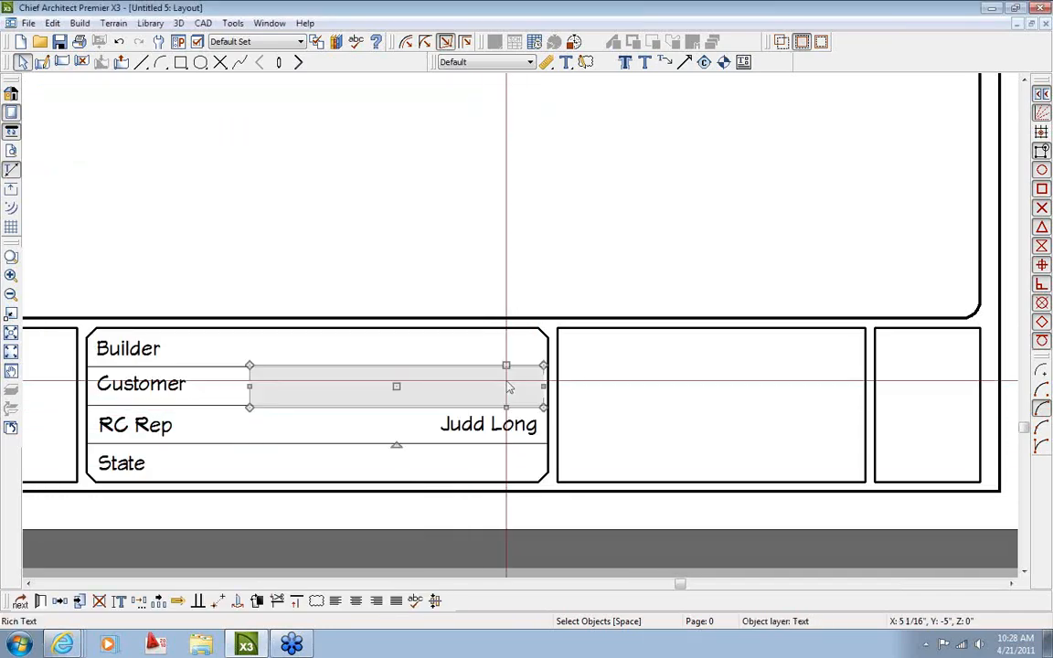
{"action": "left_click_drag", "start_coordinate": [173, 179], "coordinate": [26, 179]}
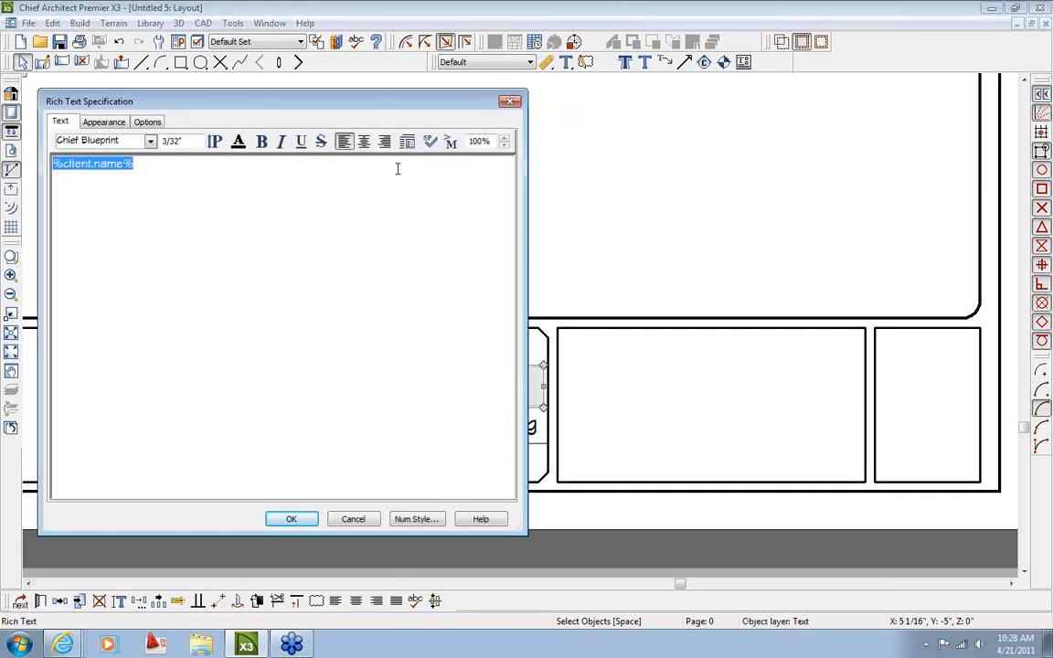
{"action": "left_click", "coordinate": [385, 142]}
{"action": "left_click", "coordinate": [293, 523]}
Copy the Customer row text box down into the State row
{"action": "middle_click_drag", "start_coordinate": [397, 437], "coordinate": [392, 374]}
{"action": "scroll", "coordinate": [393, 374], "scroll_direction": "up", "scroll_amount": 1}
{"action": "left_click", "coordinate": [427, 323]}
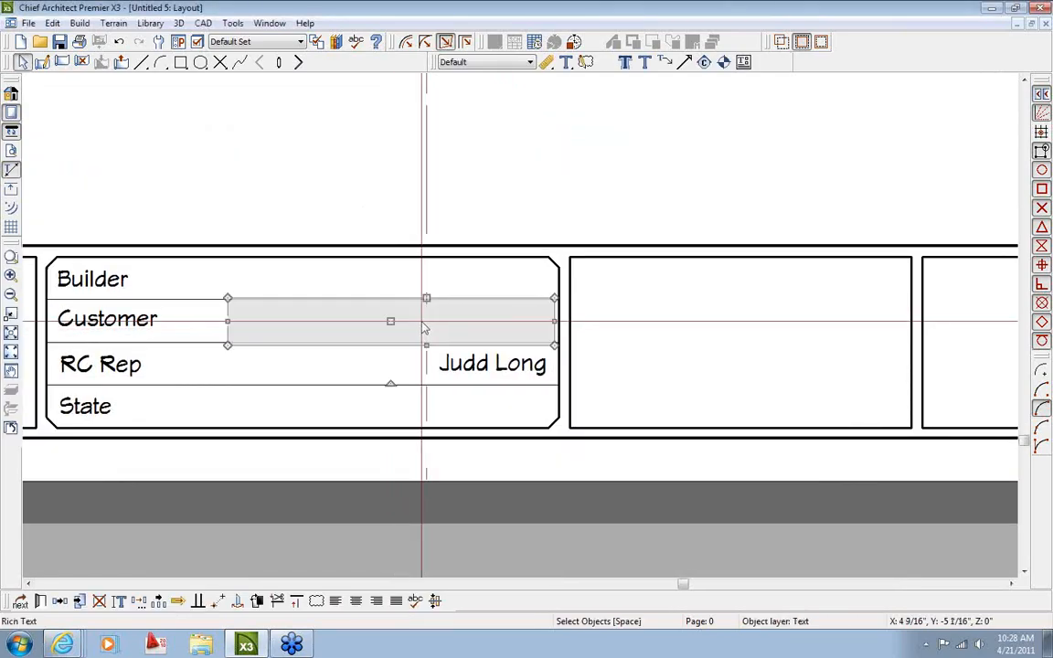
{"action": "left_click", "coordinate": [59, 601]}
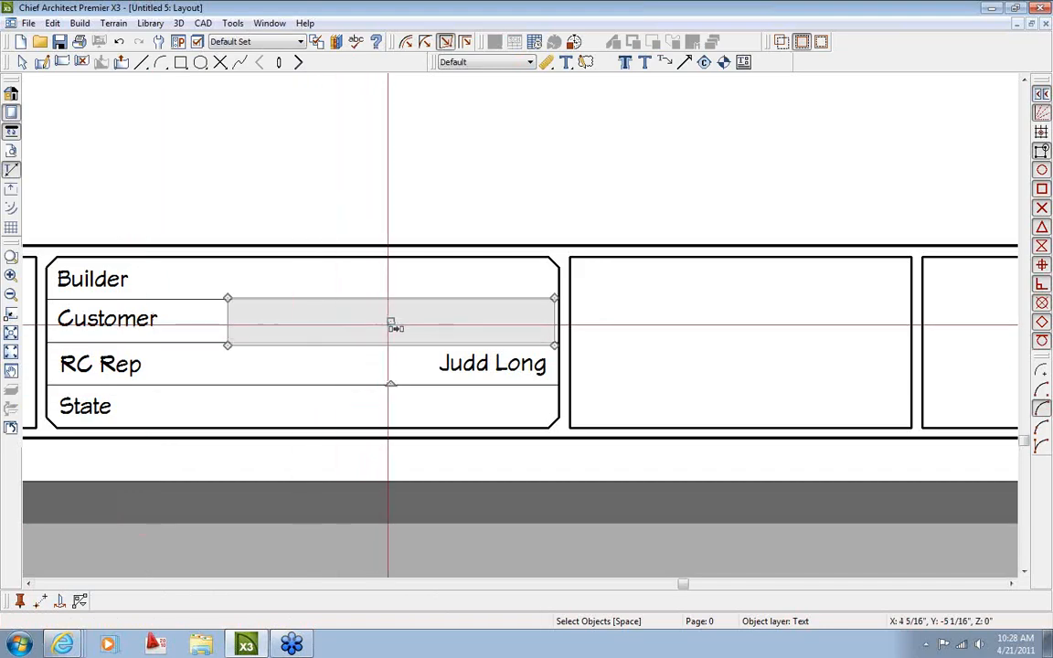
{"action": "left_click_drag", "start_coordinate": [392, 322], "coordinate": [393, 403]}
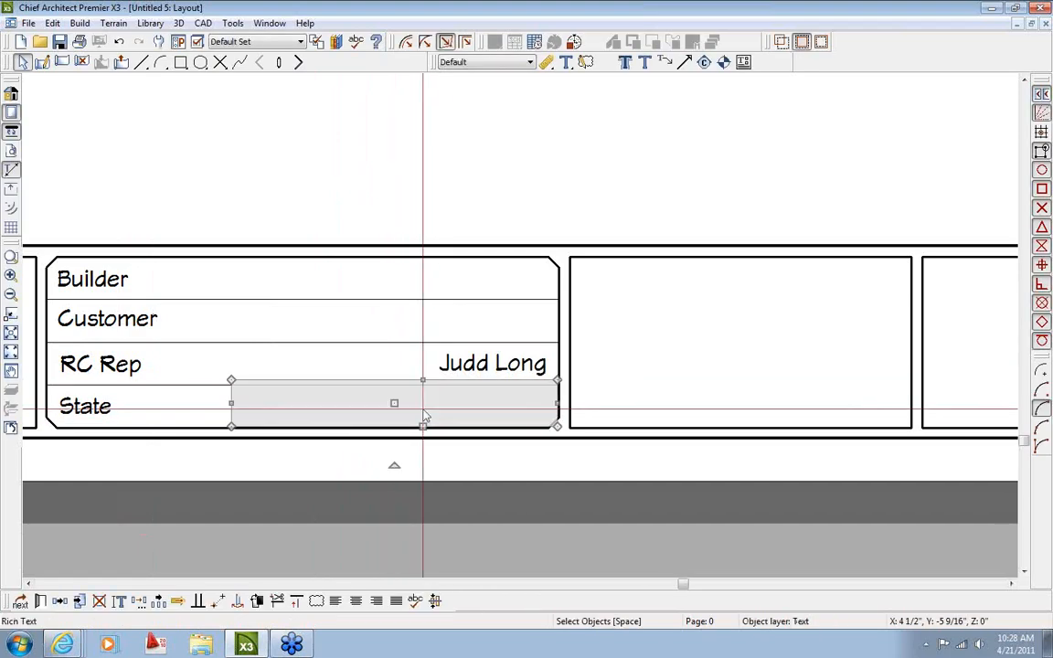
Replace the State row copy's macro with Global > Contact Info > Client > State
{"action": "double_click", "coordinate": [365, 406]}
{"action": "left_click_drag", "start_coordinate": [434, 165], "coordinate": [508, 187]}
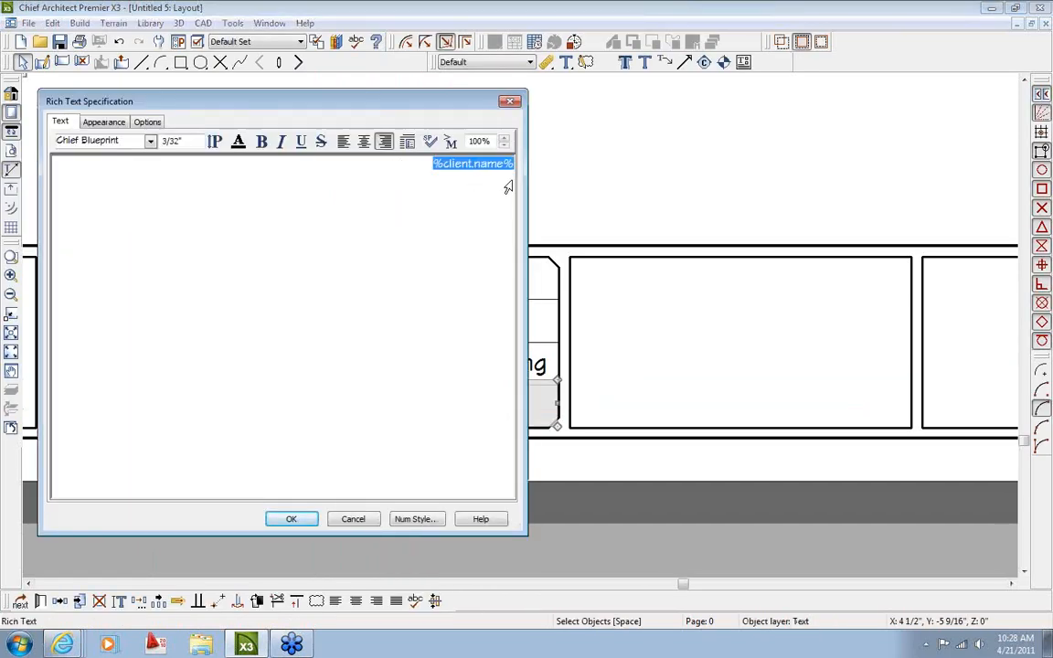
{"action": "left_click", "coordinate": [450, 142]}
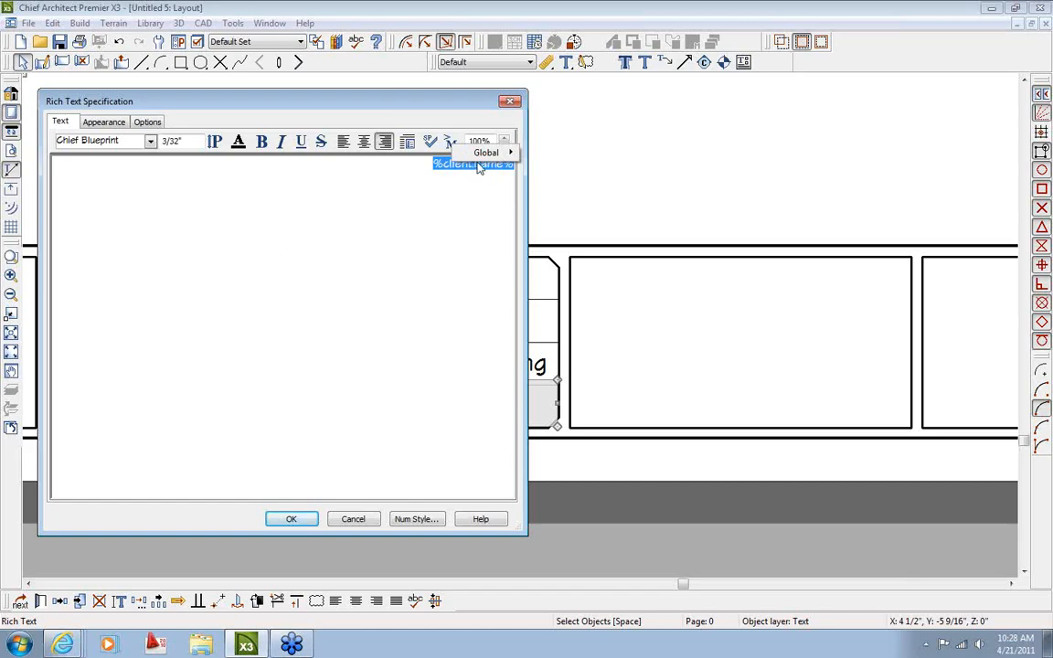
{"action": "mouse_move", "coordinate": [489, 153]}
{"action": "mouse_move", "coordinate": [565, 152]}
{"action": "mouse_move", "coordinate": [665, 153]}
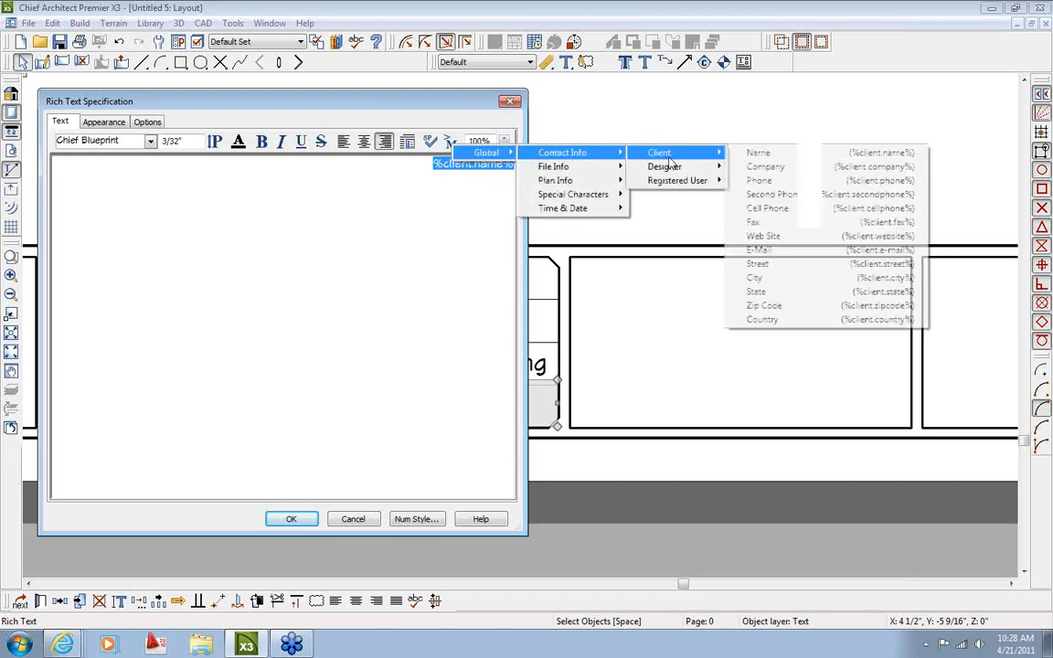
{"action": "left_click", "coordinate": [773, 293]}
{"action": "left_click", "coordinate": [291, 519]}
{"action": "scroll", "coordinate": [546, 398], "scroll_direction": "down", "scroll_amount": 3}
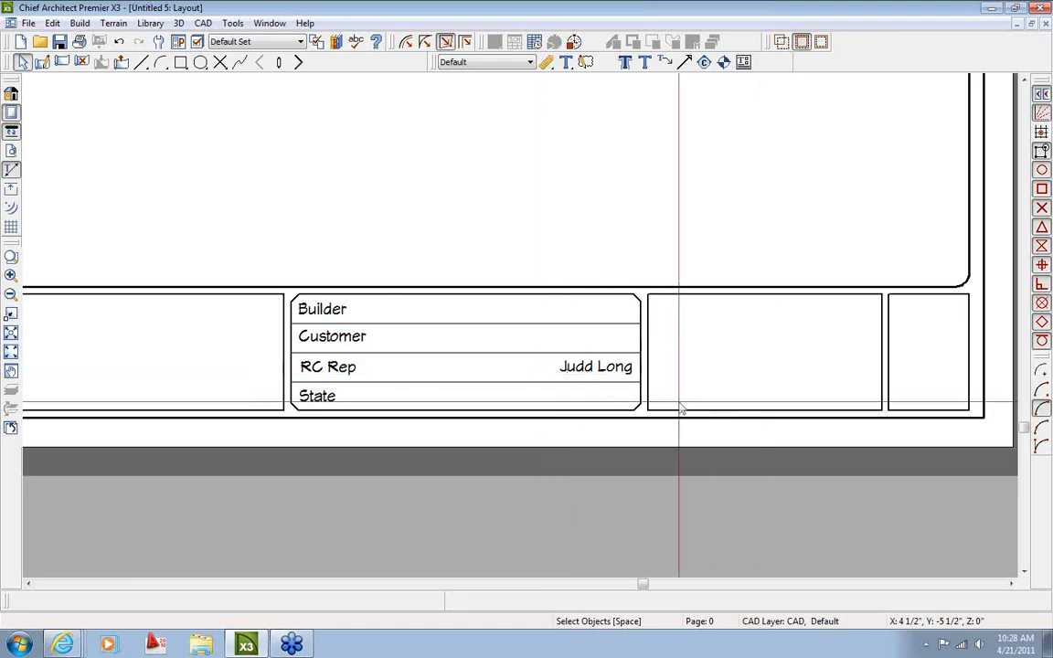
In Project Information's Client Information, enter the client's name, company Ritz-craft and state PA
{"action": "scroll", "coordinate": [606, 392], "scroll_direction": "down", "scroll_amount": 1}
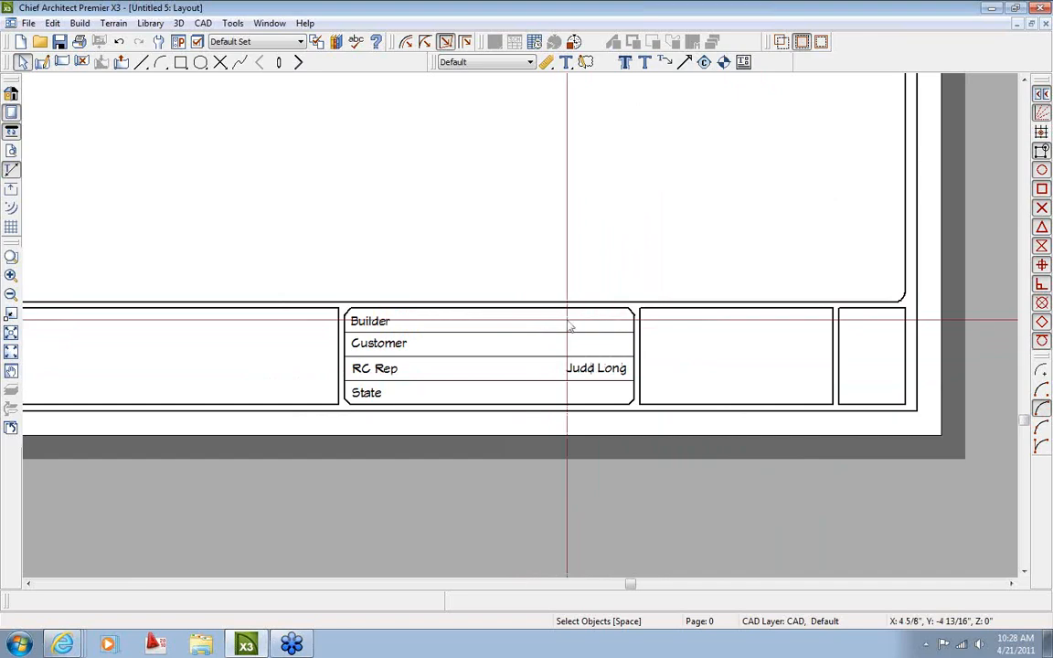
{"action": "left_click", "coordinate": [234, 24]}
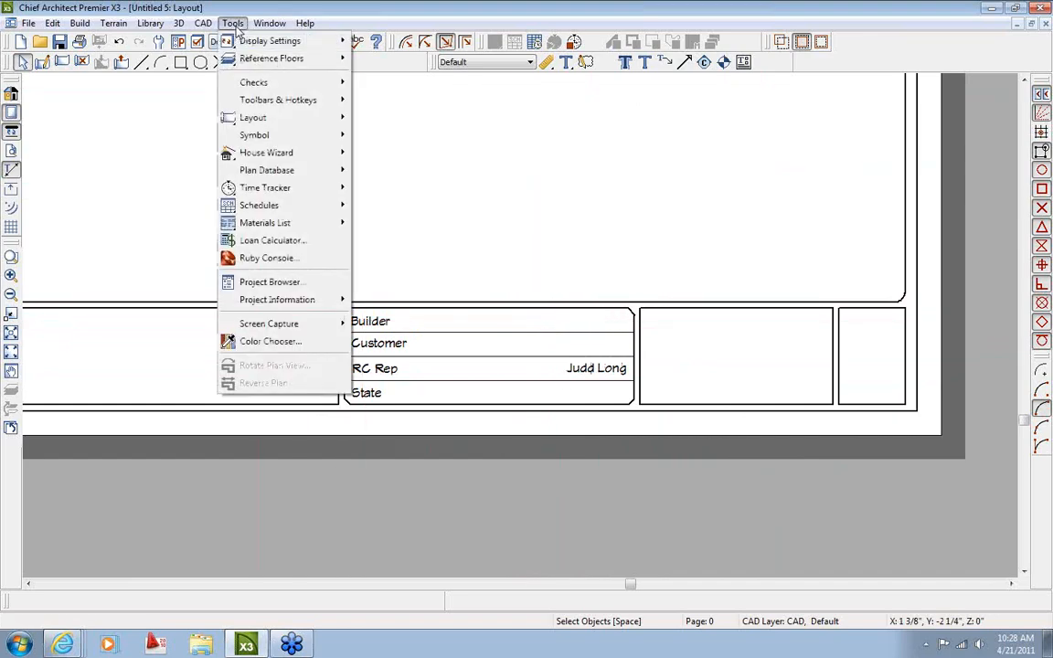
{"action": "mouse_move", "coordinate": [278, 302]}
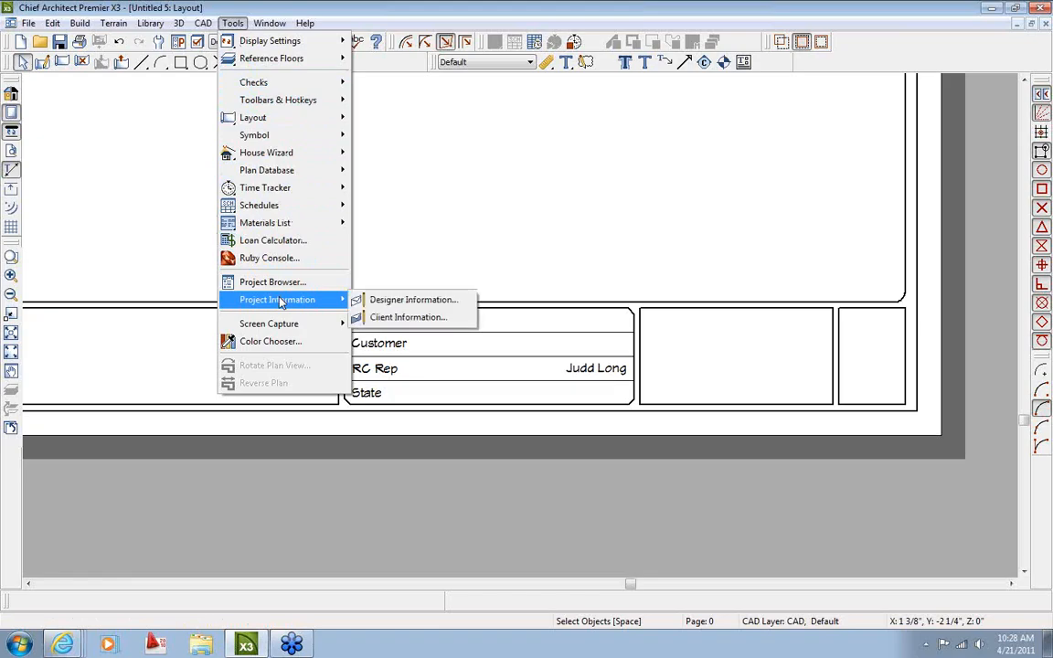
{"action": "left_click", "coordinate": [404, 319]}
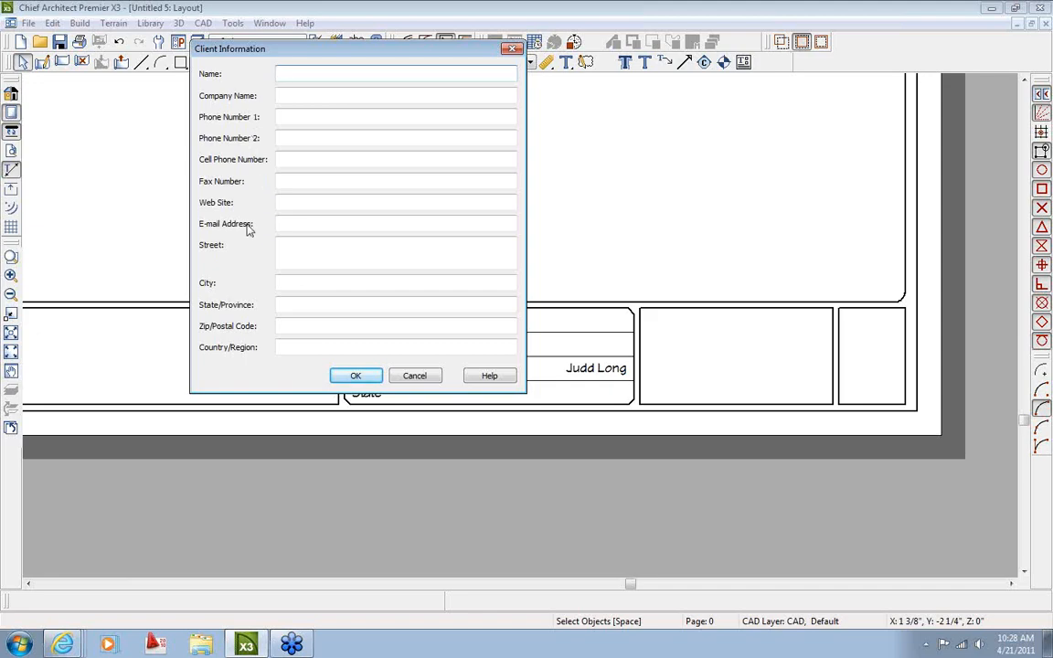
{"action": "left_click", "coordinate": [339, 76]}
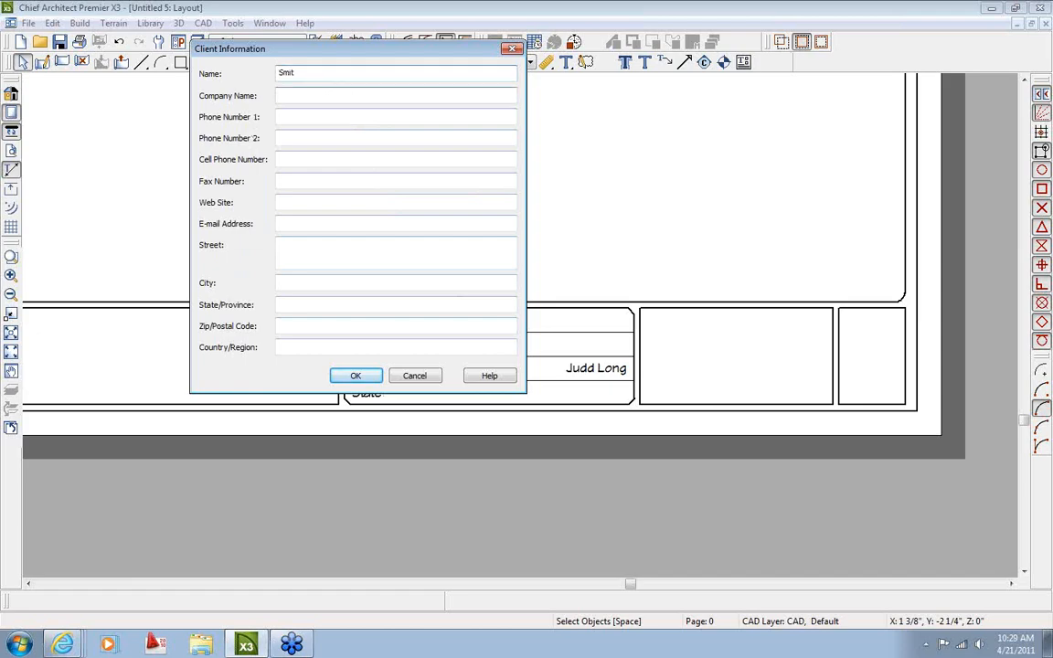
{"action": "left_click", "coordinate": [317, 74]}
{"action": "type", "text": "h"}
{"action": "left_click", "coordinate": [306, 99]}
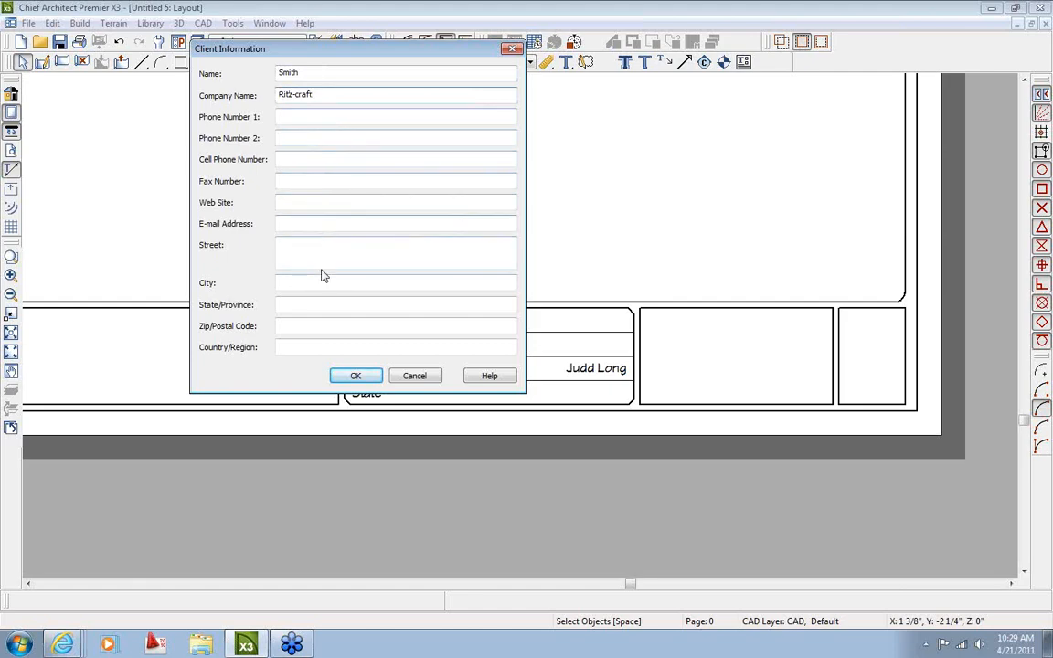
{"action": "left_click", "coordinate": [324, 303]}
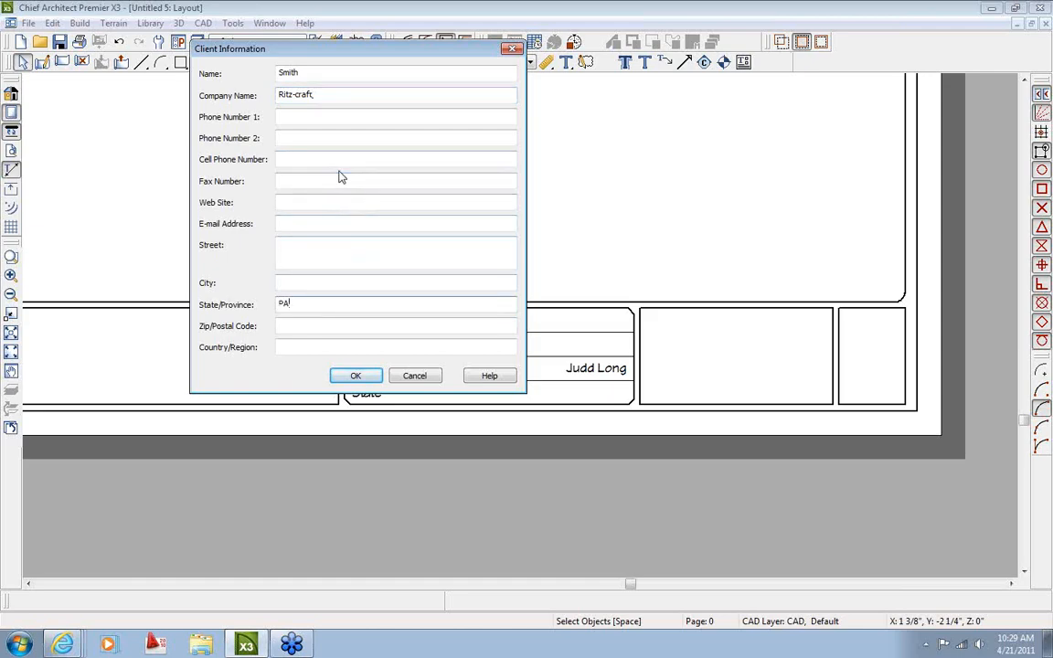
{"action": "left_click", "coordinate": [354, 376]}
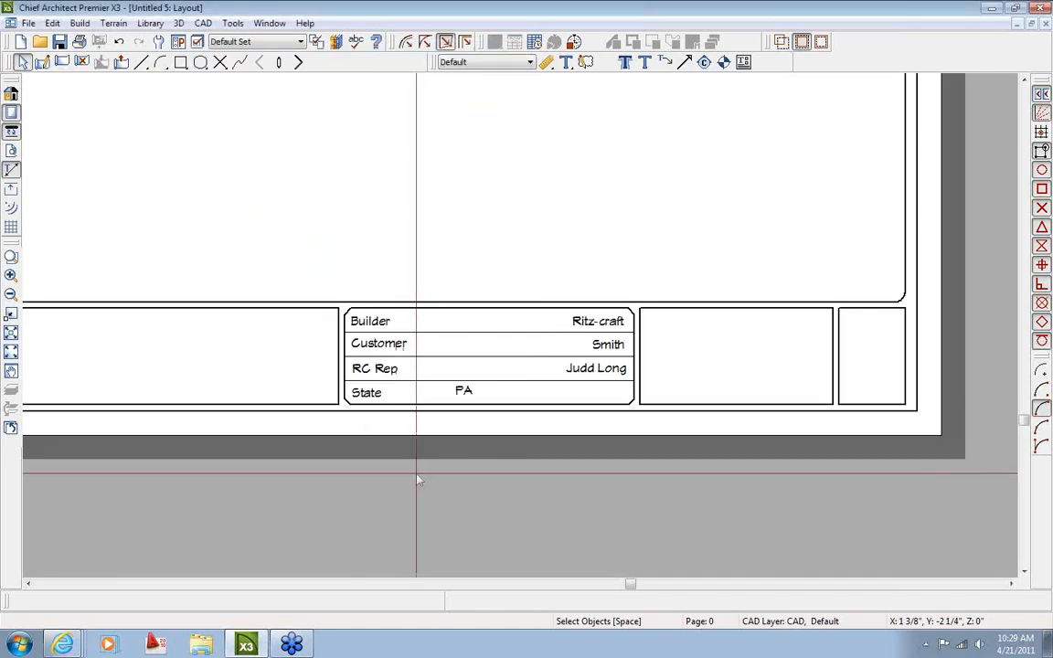
Right-align the %client.state% PA text in the State row of the title block
{"action": "scroll", "coordinate": [457, 467], "scroll_direction": "up", "scroll_amount": 2}
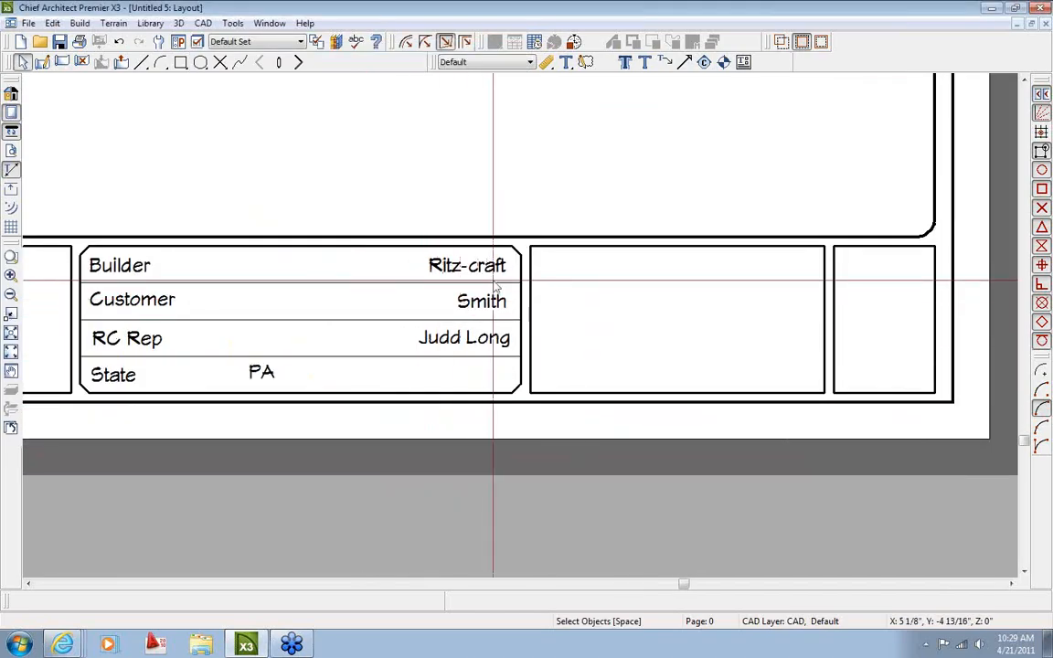
{"action": "double_click", "coordinate": [293, 378]}
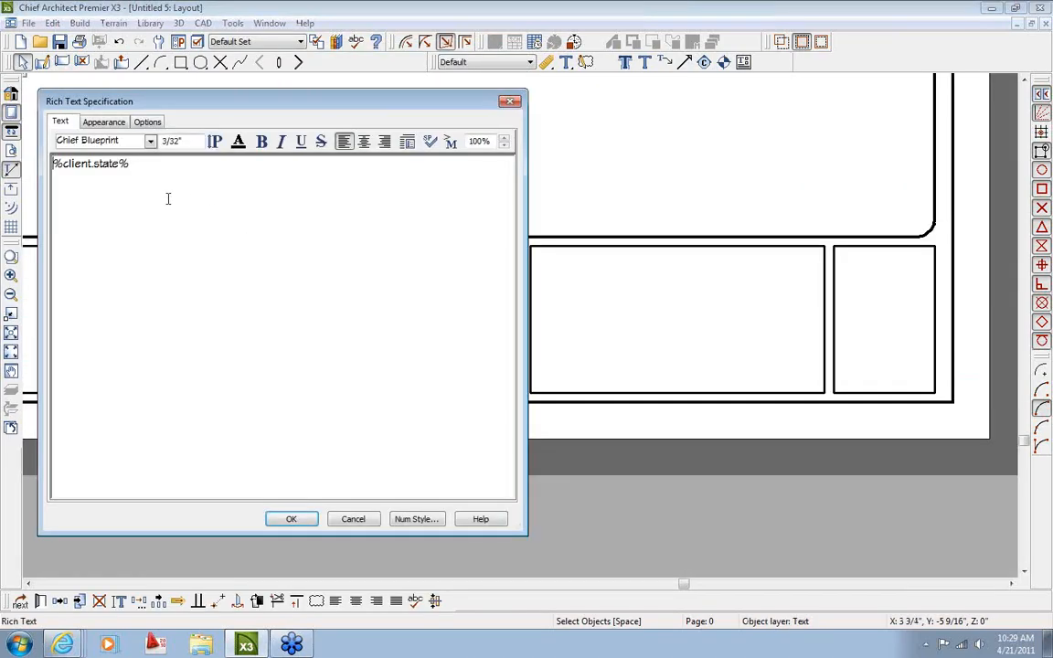
{"action": "key", "text": "ctrl+a"}
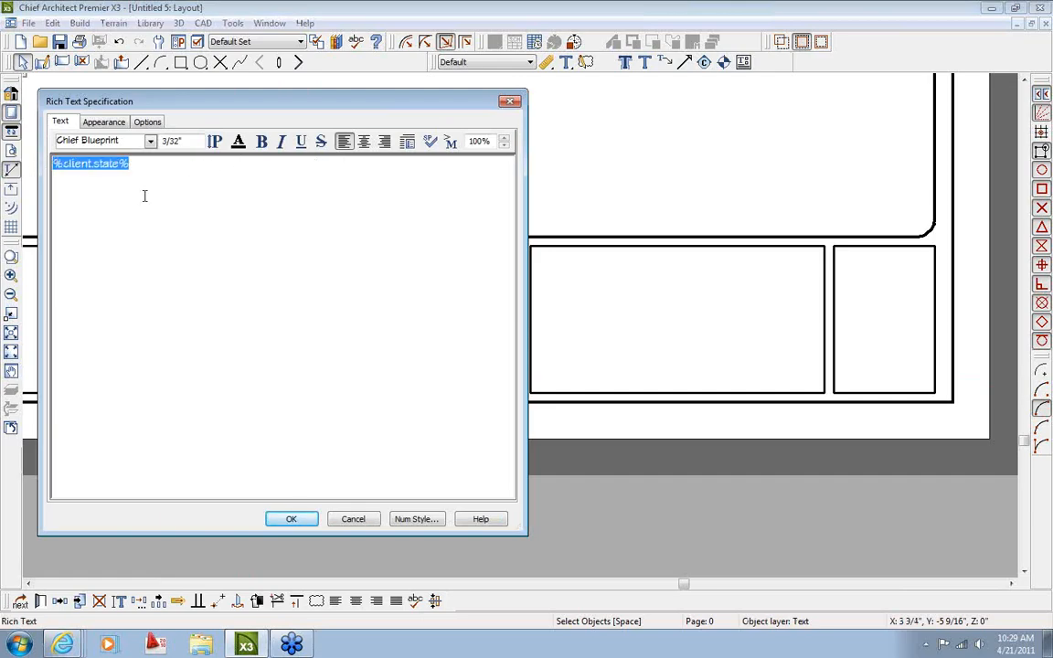
{"action": "left_click", "coordinate": [383, 141]}
{"action": "left_click", "coordinate": [290, 518]}
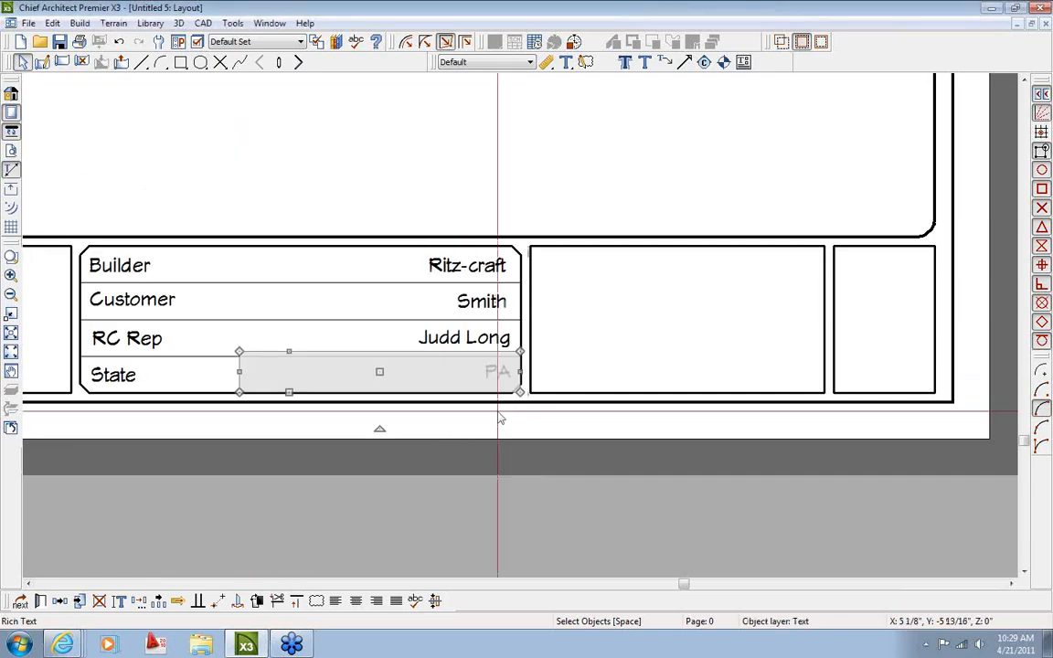
{"action": "left_click", "coordinate": [499, 414]}
Check the client name text settings, then review the Client Information form and close it
{"action": "scroll", "coordinate": [455, 354], "scroll_direction": "down", "scroll_amount": 1}
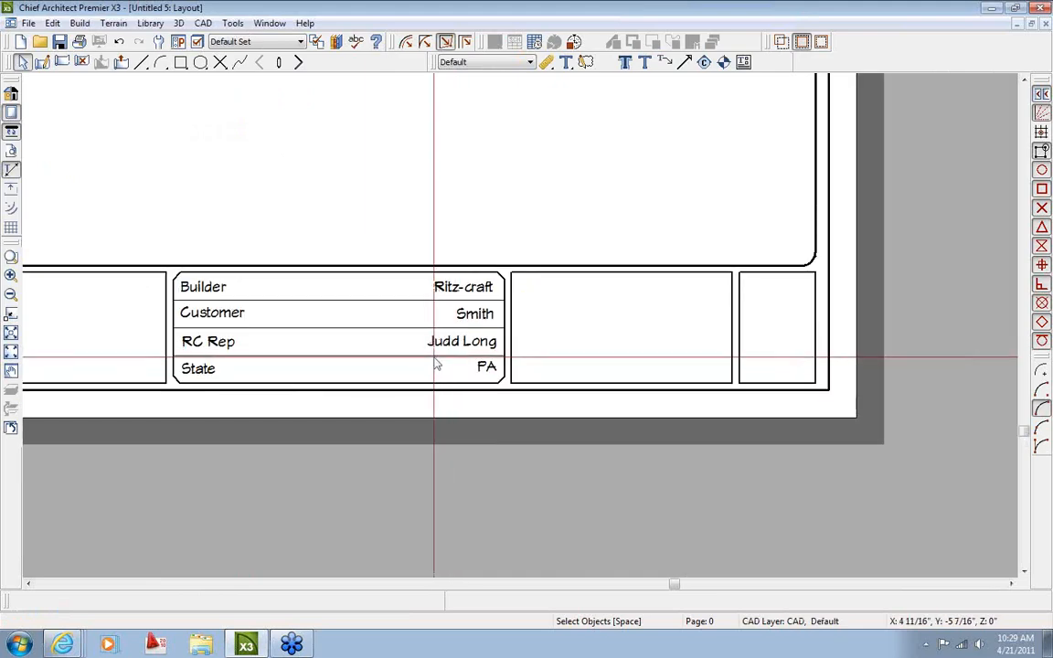
{"action": "scroll", "coordinate": [436, 363], "scroll_direction": "up", "scroll_amount": 1}
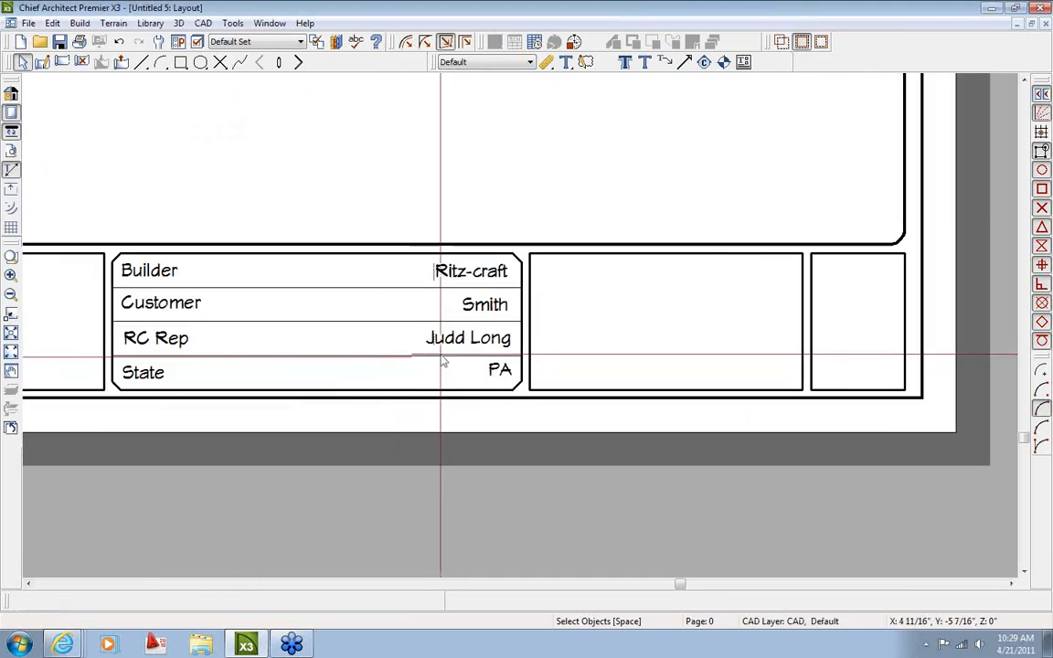
{"action": "double_click", "coordinate": [485, 315]}
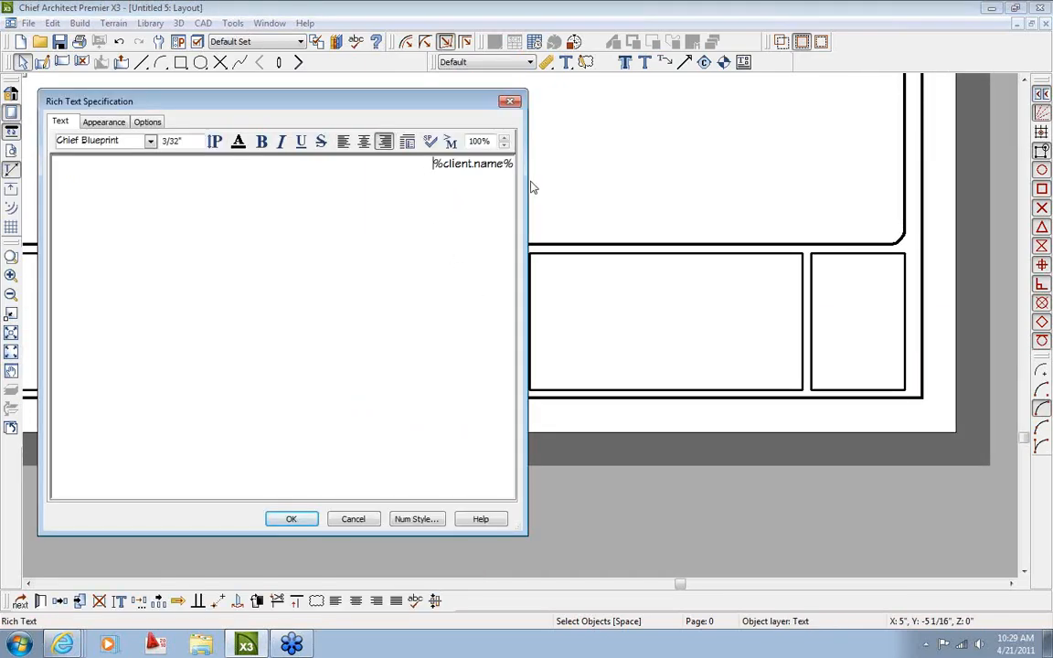
{"action": "left_click", "coordinate": [353, 519]}
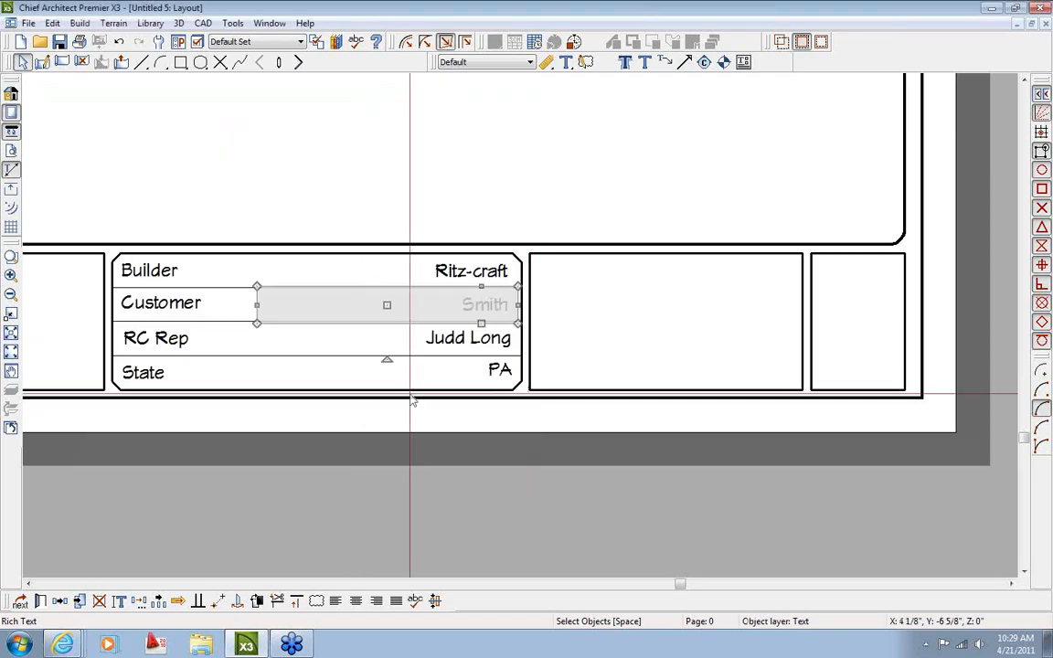
{"action": "left_click", "coordinate": [233, 23]}
{"action": "mouse_move", "coordinate": [310, 300]}
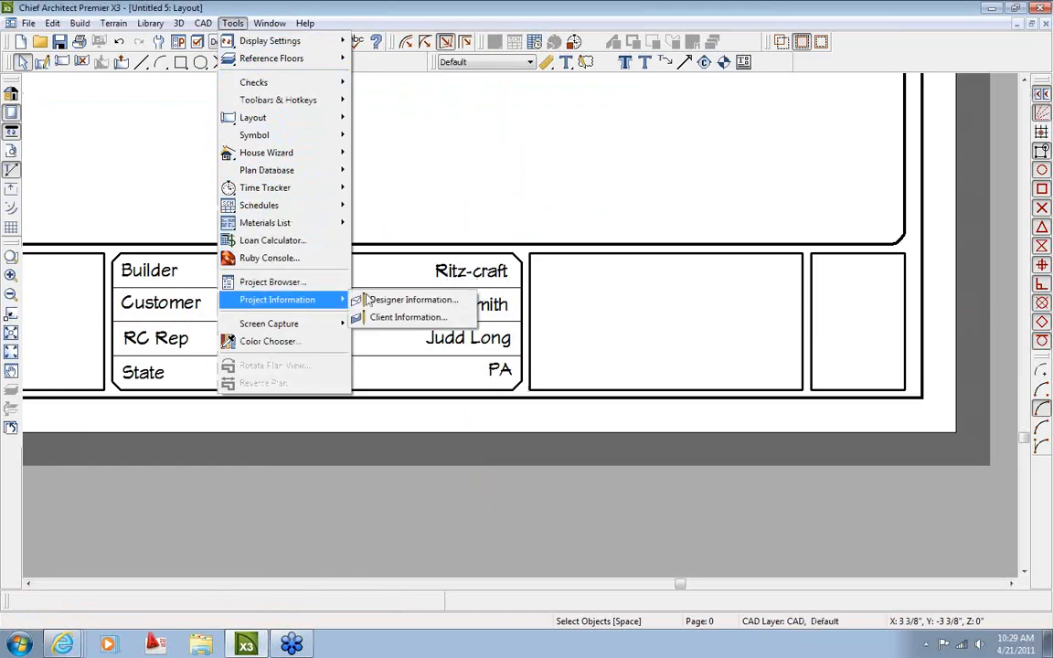
{"action": "left_click", "coordinate": [421, 318]}
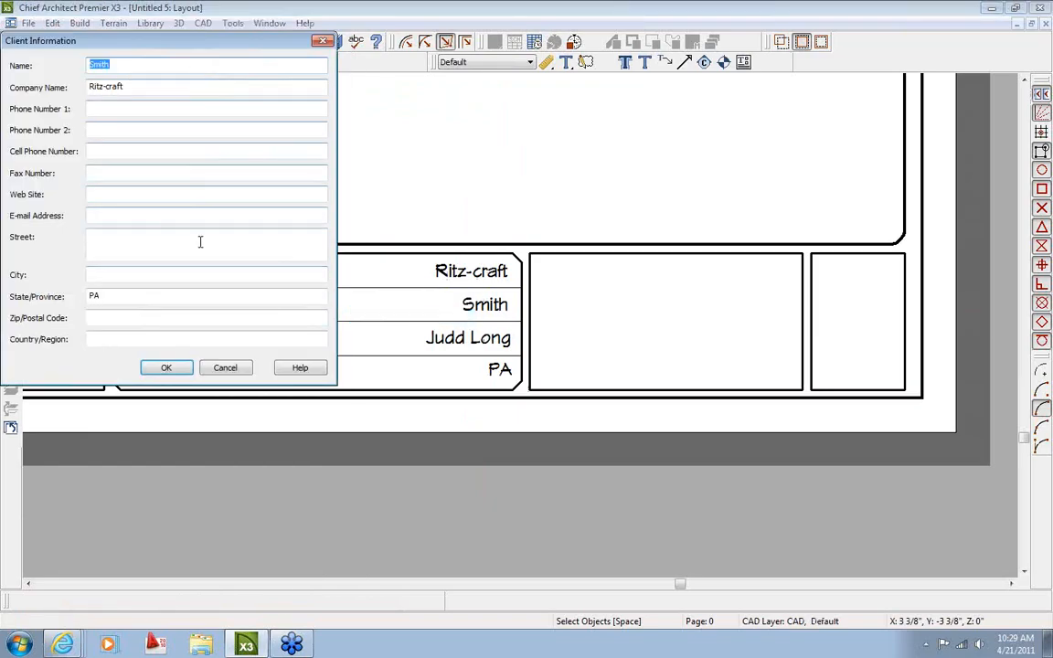
{"action": "left_click", "coordinate": [174, 367]}
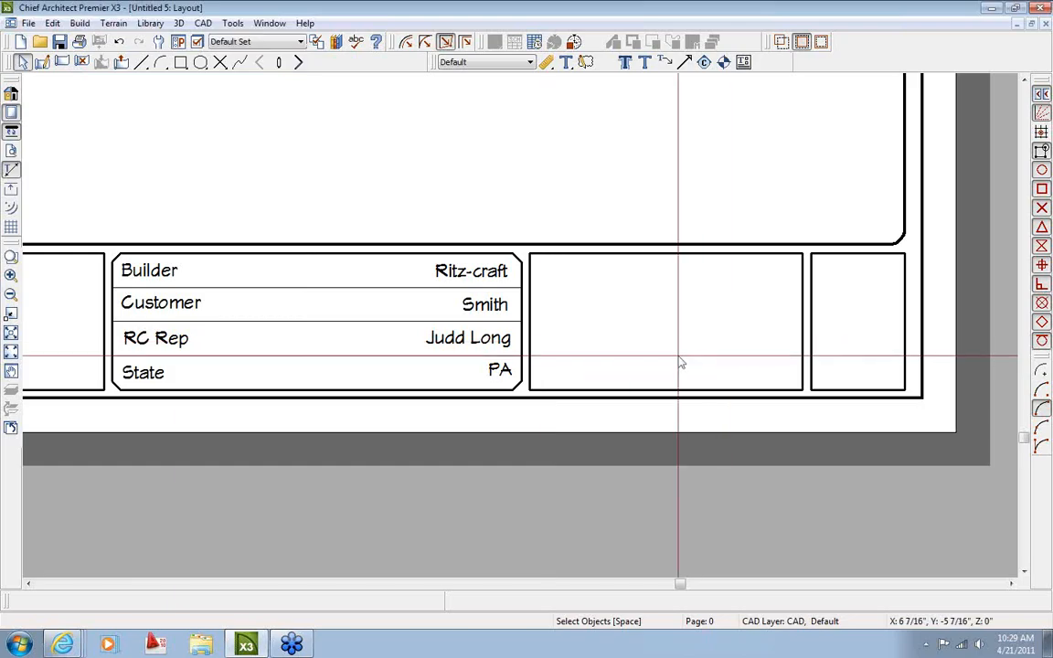
Zoom and pan until the empty right-hand title-block cells are centred in close view
{"action": "scroll", "coordinate": [639, 365], "scroll_direction": "down", "scroll_amount": 3}
{"action": "scroll", "coordinate": [691, 332], "scroll_direction": "up", "scroll_amount": 2}
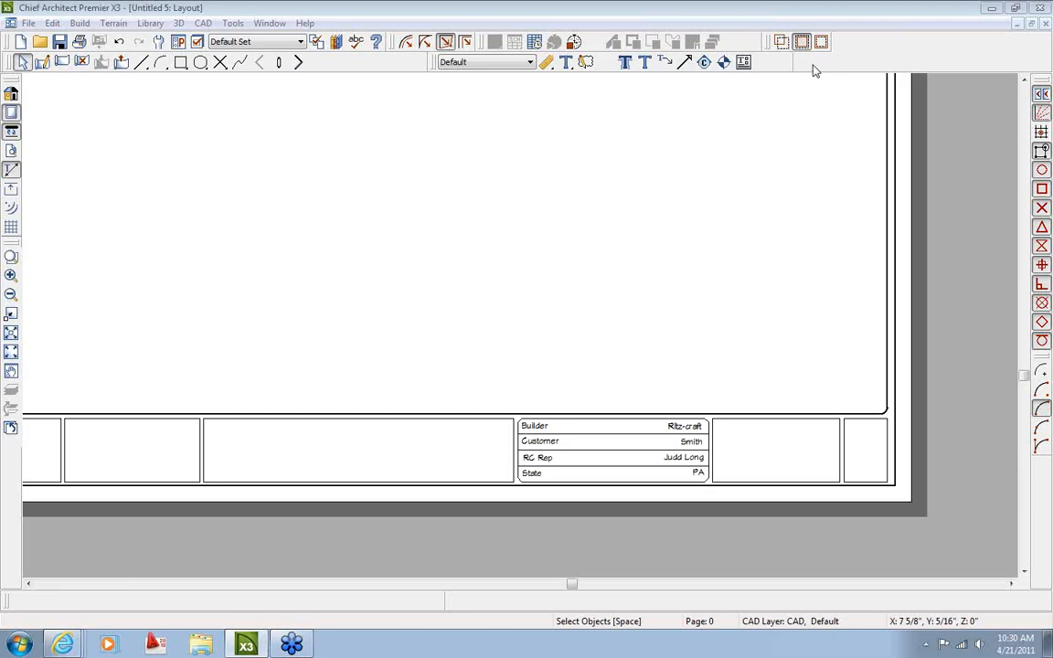
{"action": "scroll", "coordinate": [610, 293], "scroll_direction": "up", "scroll_amount": 2}
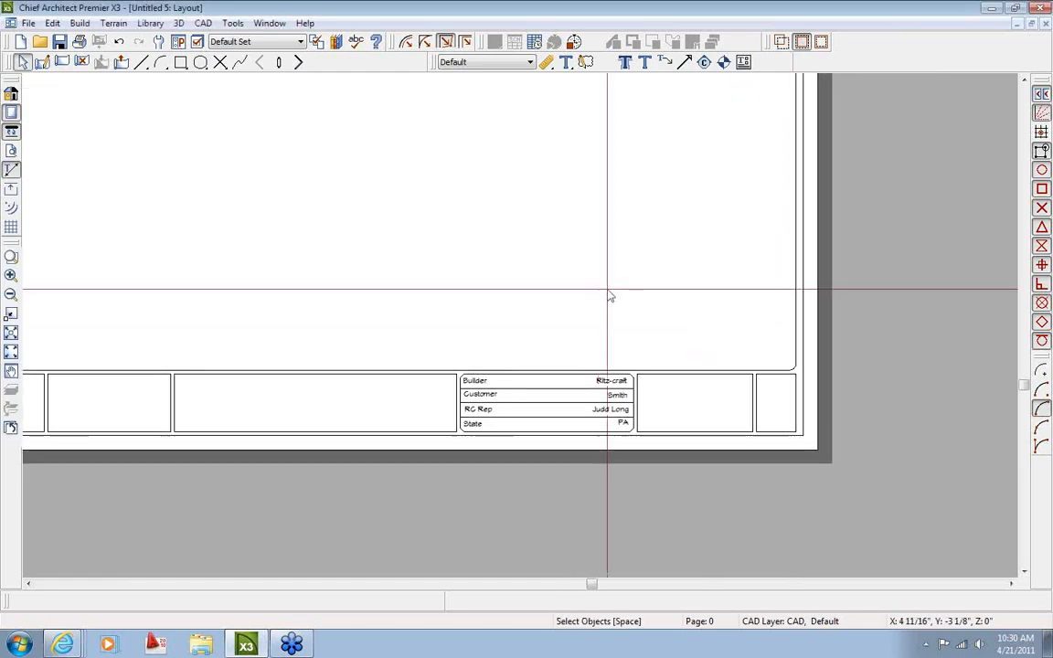
{"action": "scroll", "coordinate": [687, 421], "scroll_direction": "down", "scroll_amount": 2}
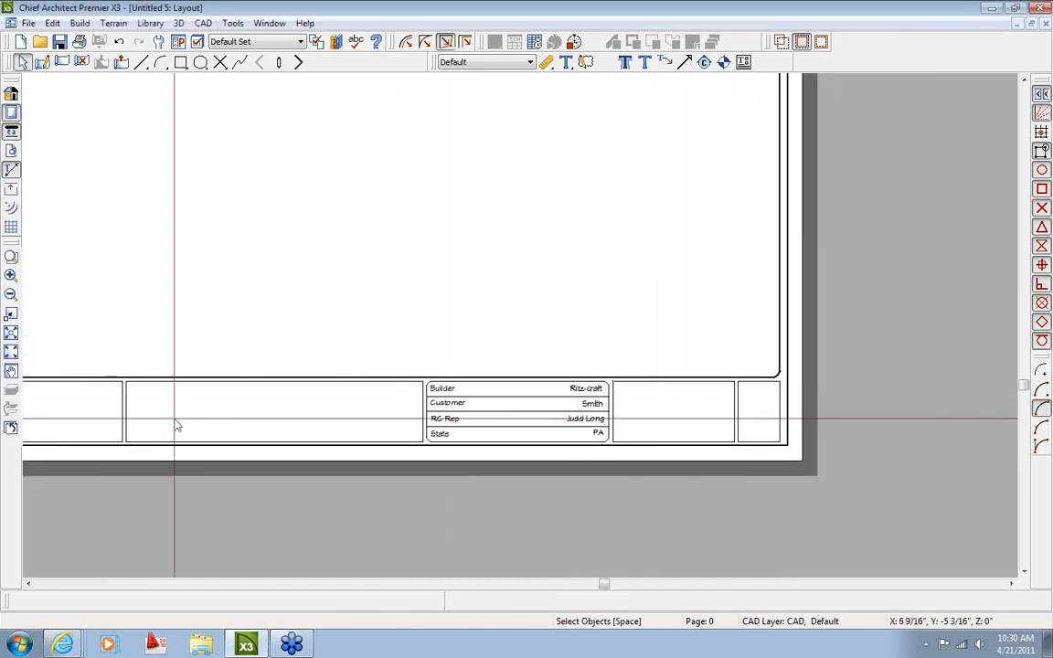
{"action": "middle_click_drag", "start_coordinate": [310, 413], "coordinate": [475, 407]}
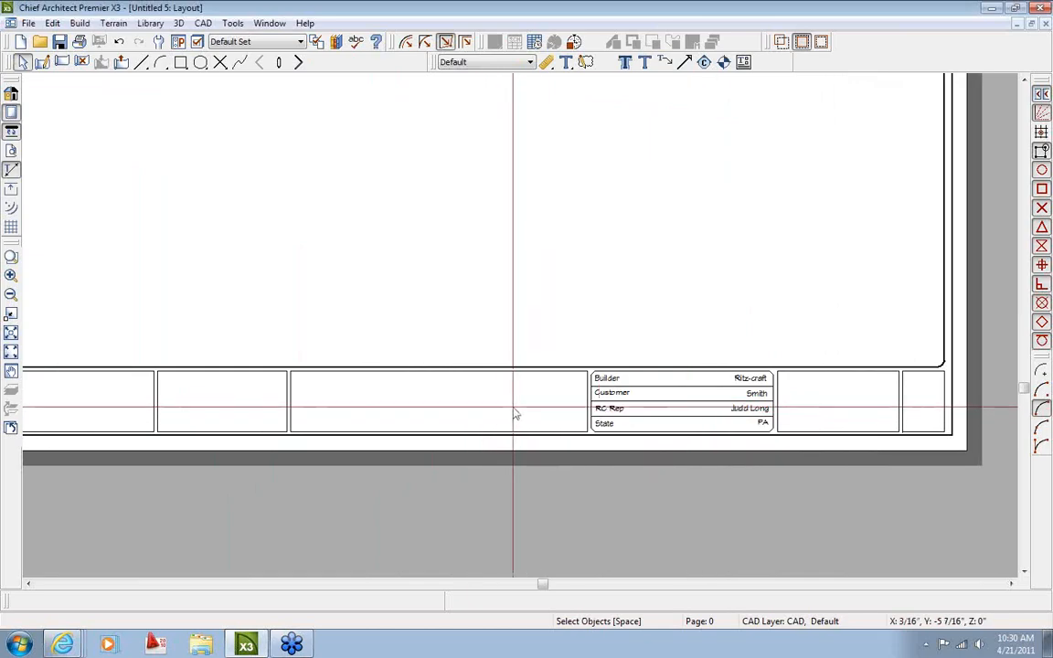
{"action": "scroll", "coordinate": [733, 413], "scroll_direction": "up", "scroll_amount": 1}
{"action": "scroll", "coordinate": [733, 413], "scroll_direction": "up", "scroll_amount": 4}
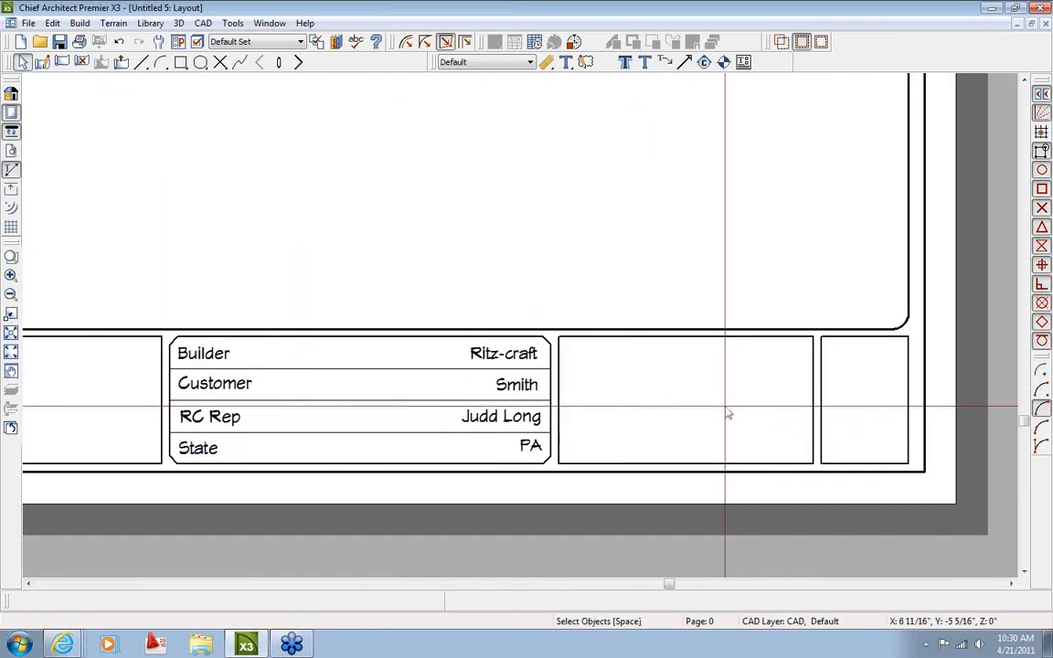
{"action": "middle_click_drag", "start_coordinate": [585, 350], "coordinate": [537, 348]}
Draw a rich text box in the right title-block cell with Chief Blueprint font, size 3, and open its specification
{"action": "left_click", "coordinate": [566, 62]}
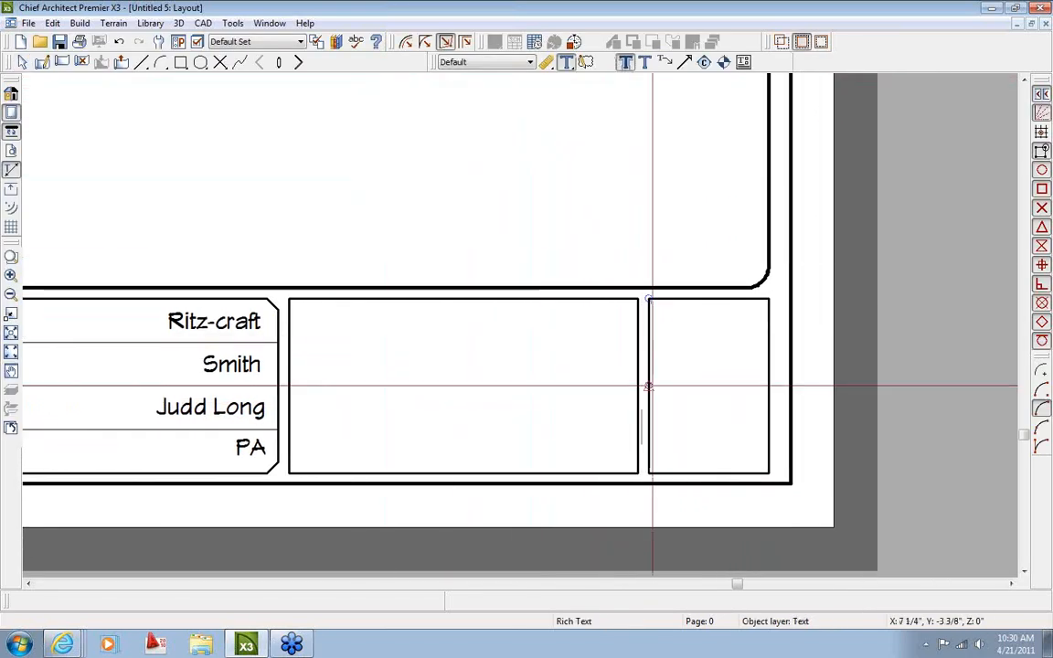
{"action": "left_click_drag", "start_coordinate": [649, 369], "coordinate": [771, 475]}
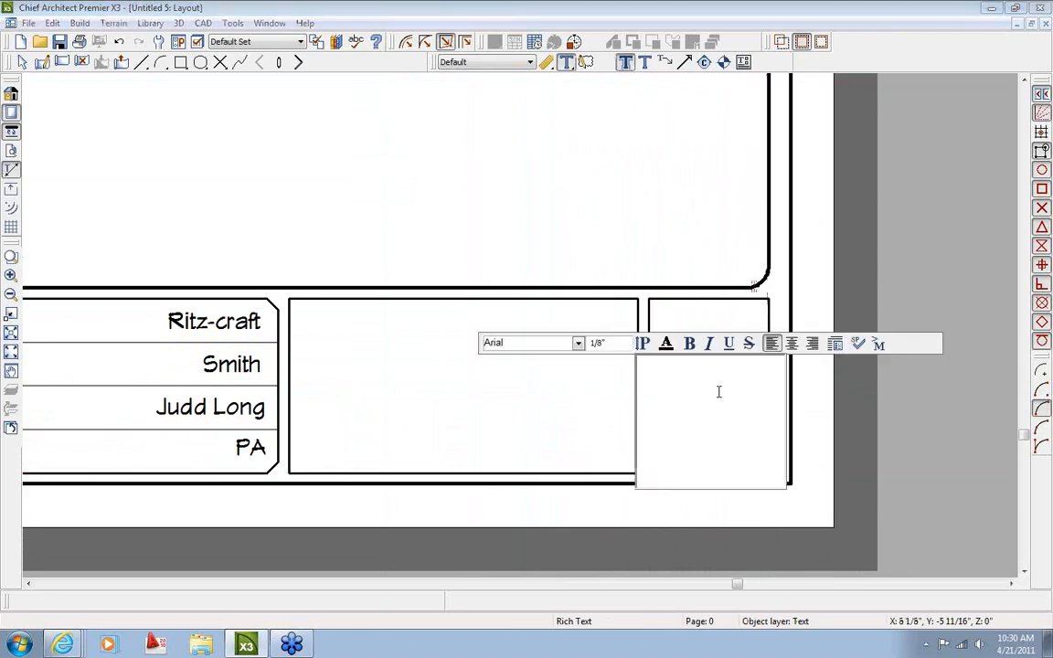
{"action": "left_click", "coordinate": [578, 343]}
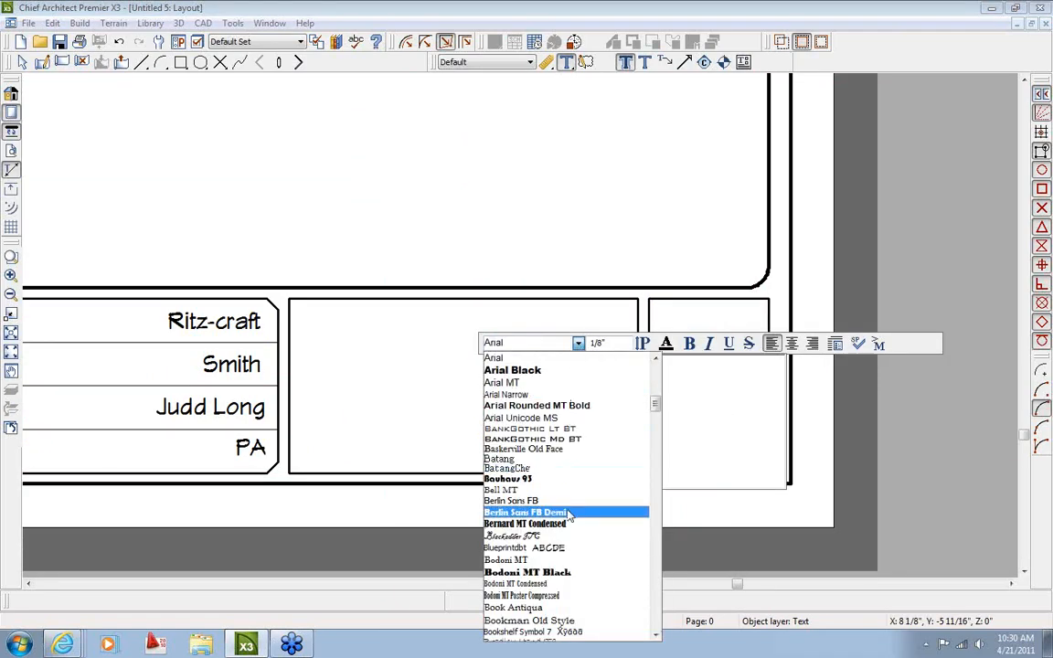
{"action": "scroll", "coordinate": [573, 518], "scroll_direction": "down", "scroll_amount": 5}
{"action": "scroll", "coordinate": [573, 518], "scroll_direction": "down", "scroll_amount": 5}
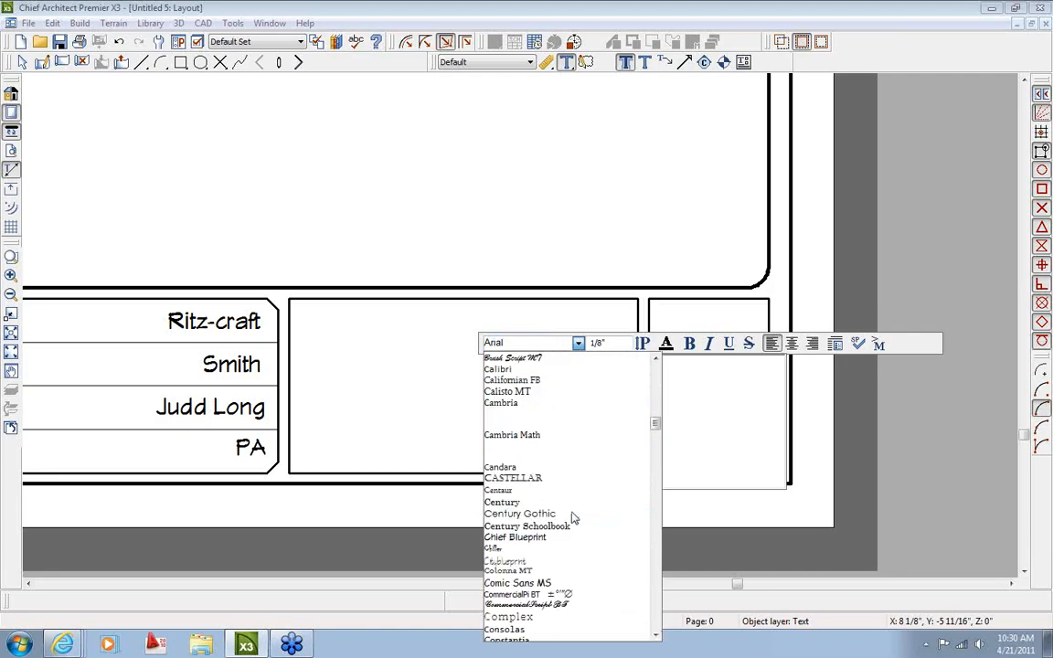
{"action": "left_click", "coordinate": [544, 539]}
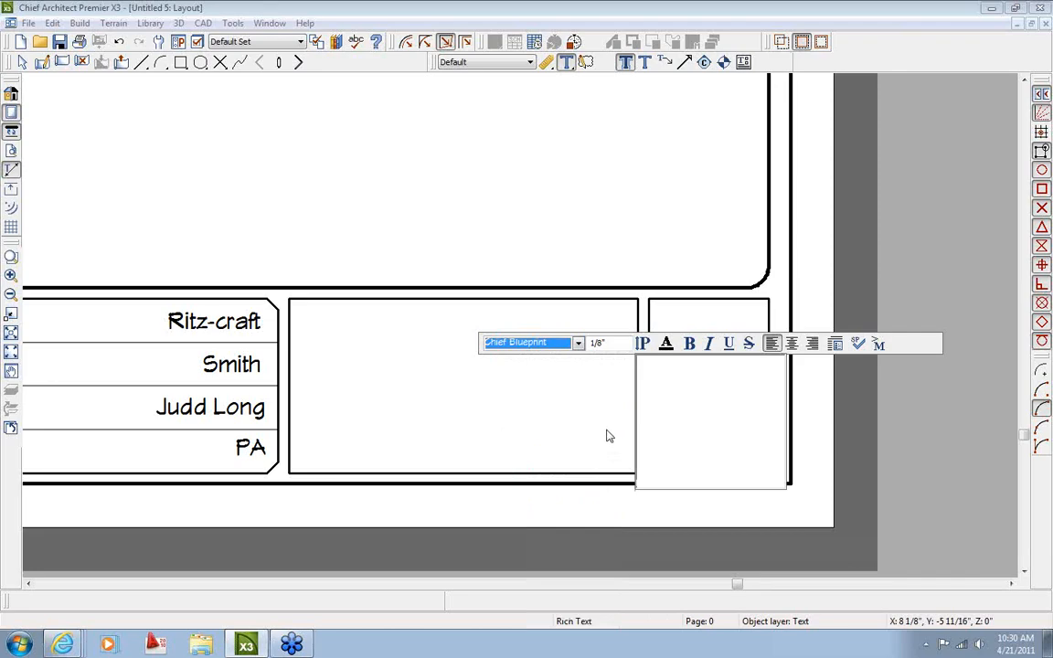
{"action": "left_click", "coordinate": [607, 343]}
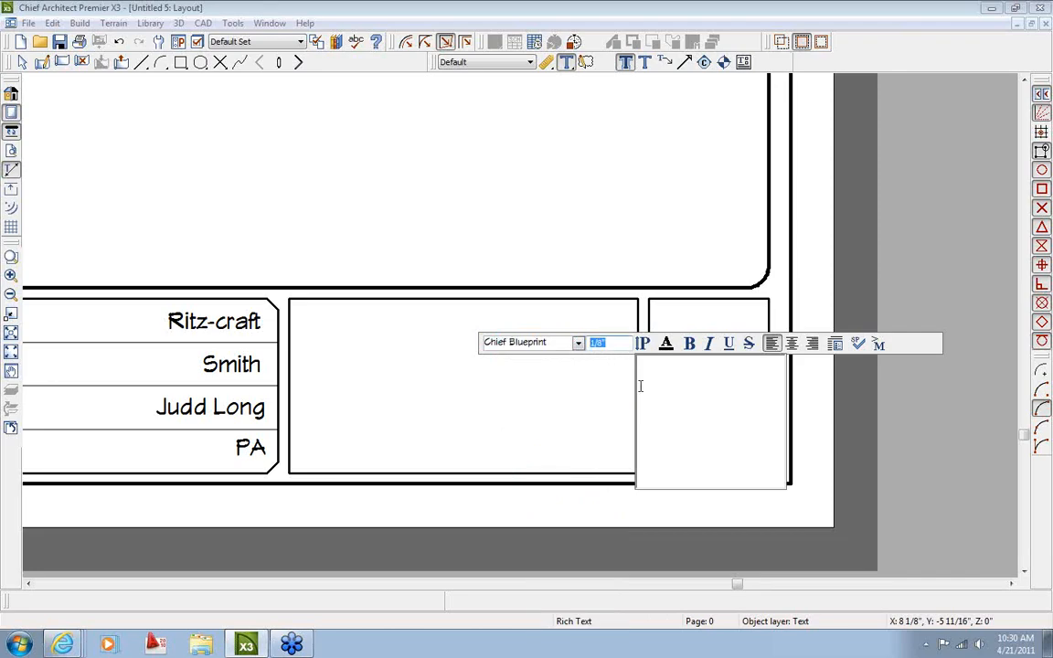
{"action": "type", "text": "3"}
{"action": "left_click", "coordinate": [594, 242]}
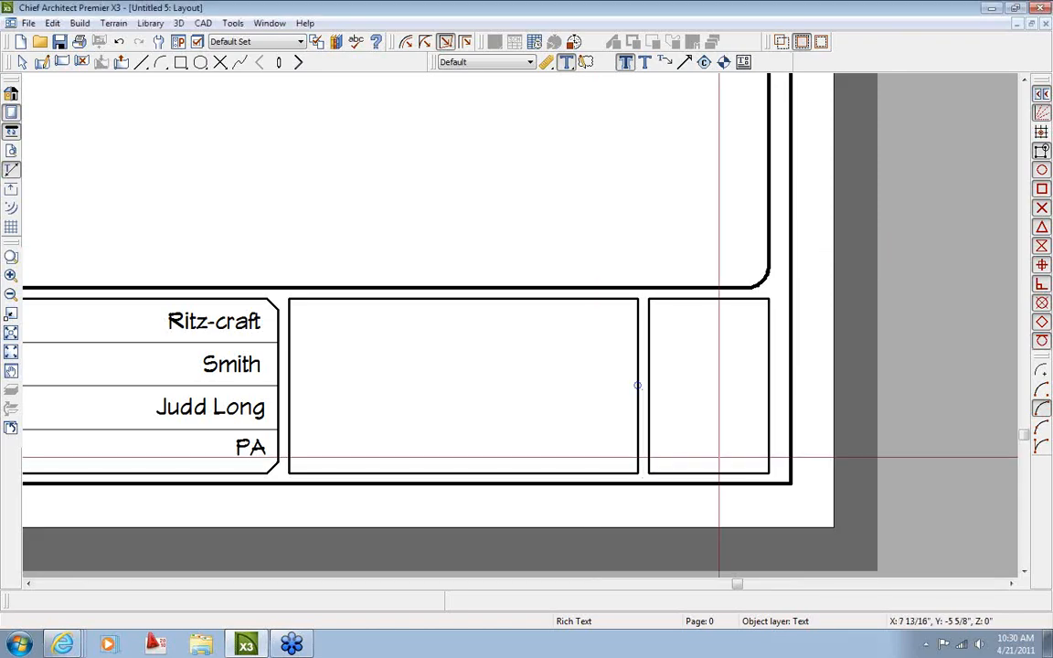
{"action": "left_click", "coordinate": [716, 423]}
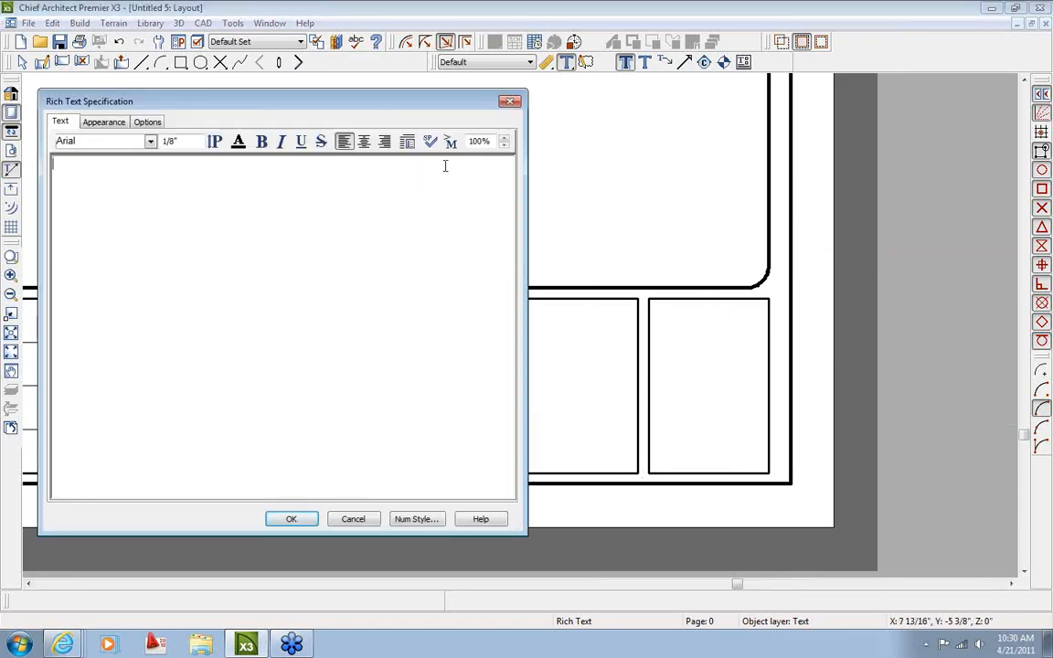
Insert the Global > Plan Info > Layout Page Number macro into the rich text
{"action": "left_click", "coordinate": [451, 142]}
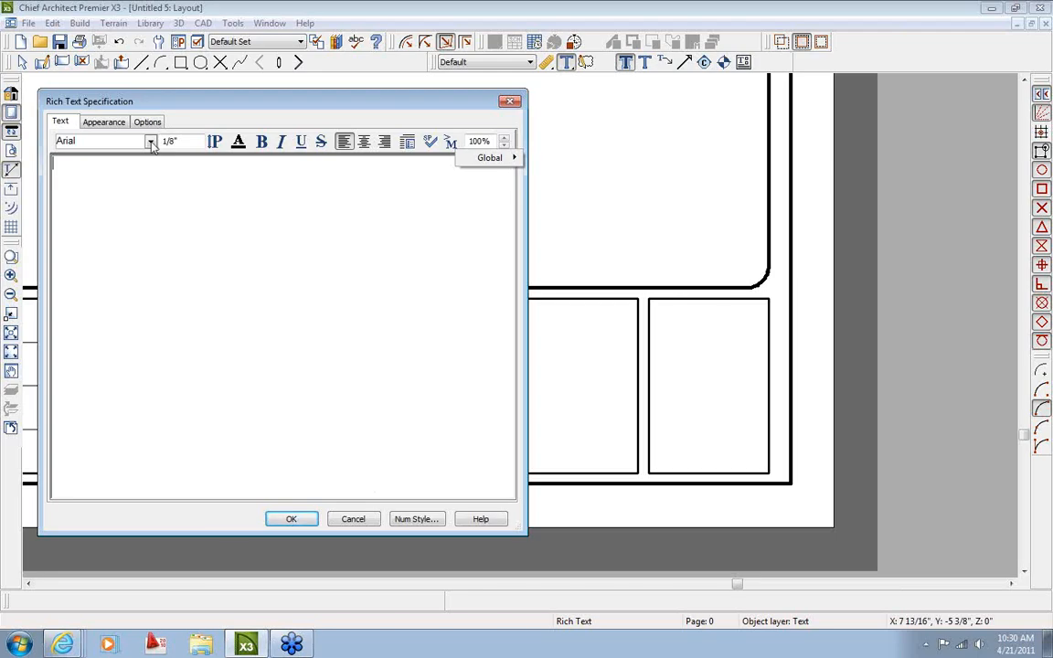
{"action": "left_click_drag", "start_coordinate": [228, 113], "coordinate": [326, 106]}
{"action": "left_click", "coordinate": [549, 134]}
{"action": "mouse_move", "coordinate": [596, 145]}
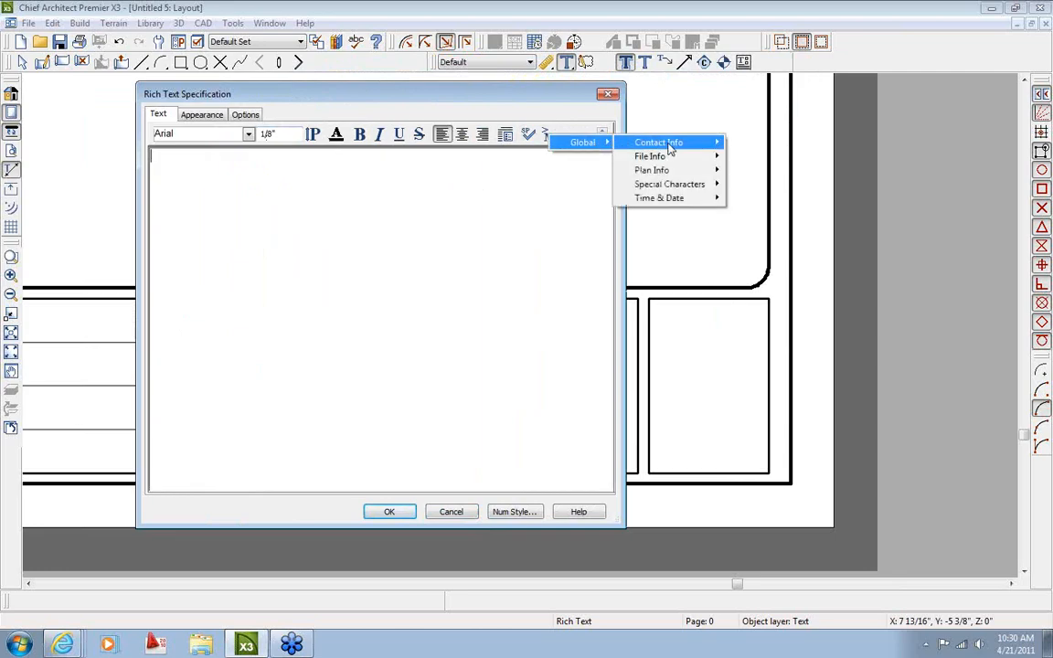
{"action": "mouse_move", "coordinate": [670, 149]}
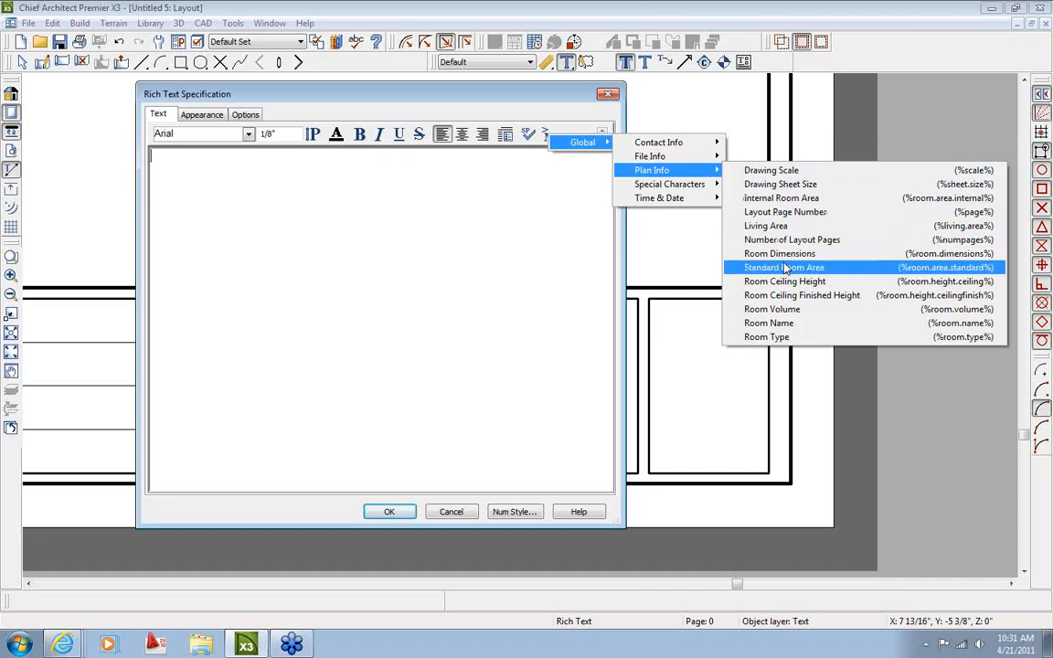
{"action": "left_click", "coordinate": [786, 214]}
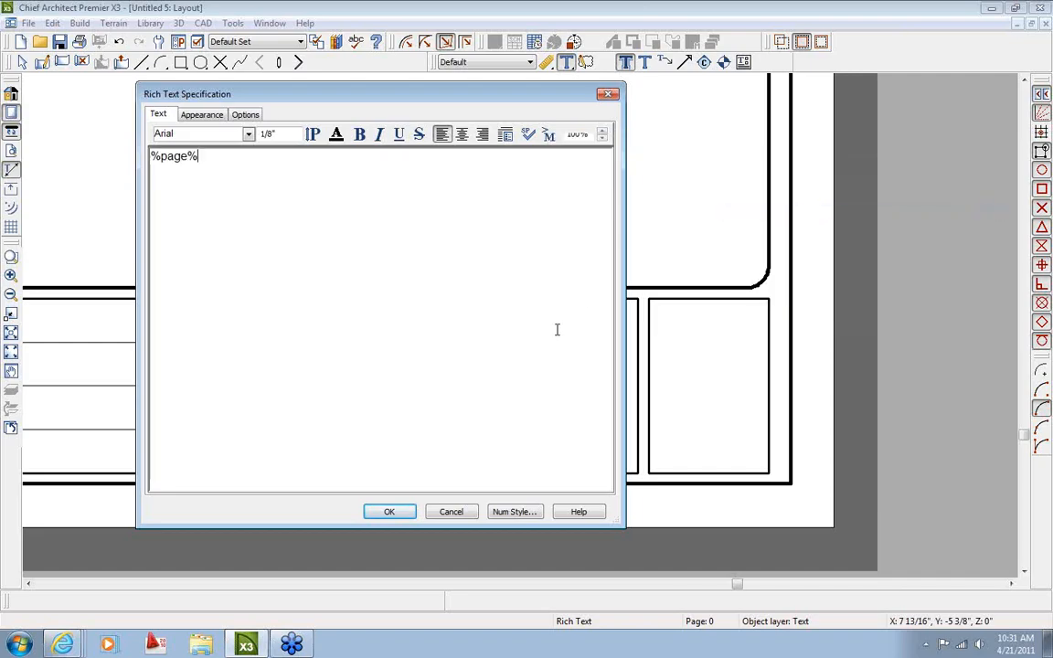
Centre-align the %page% field and place the page-number text
{"action": "left_click_drag", "start_coordinate": [209, 157], "coordinate": [155, 185]}
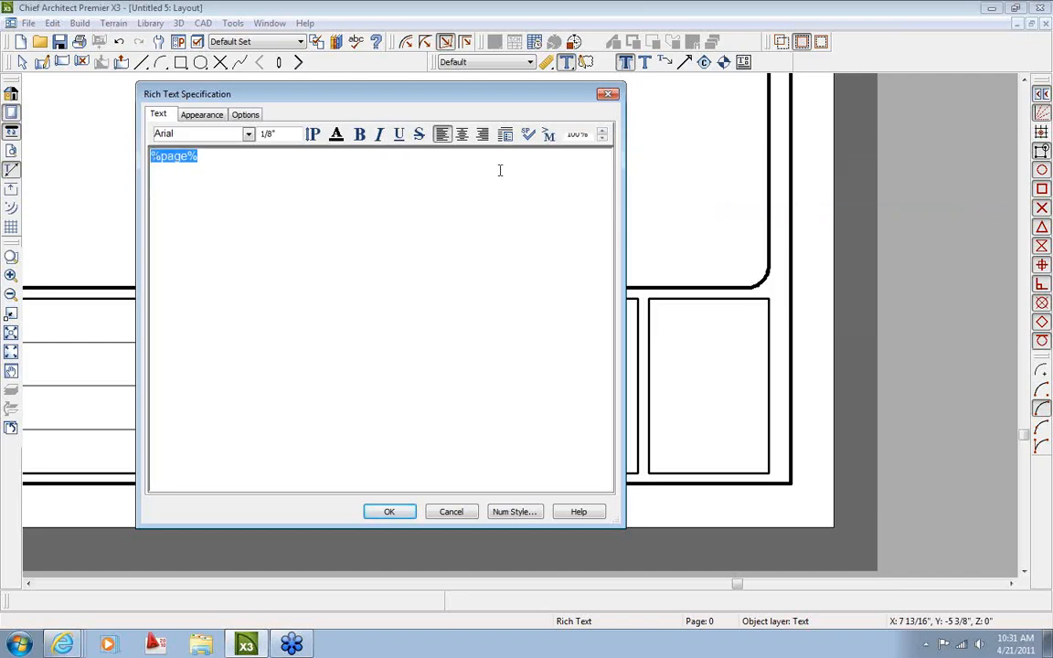
{"action": "left_click", "coordinate": [462, 134]}
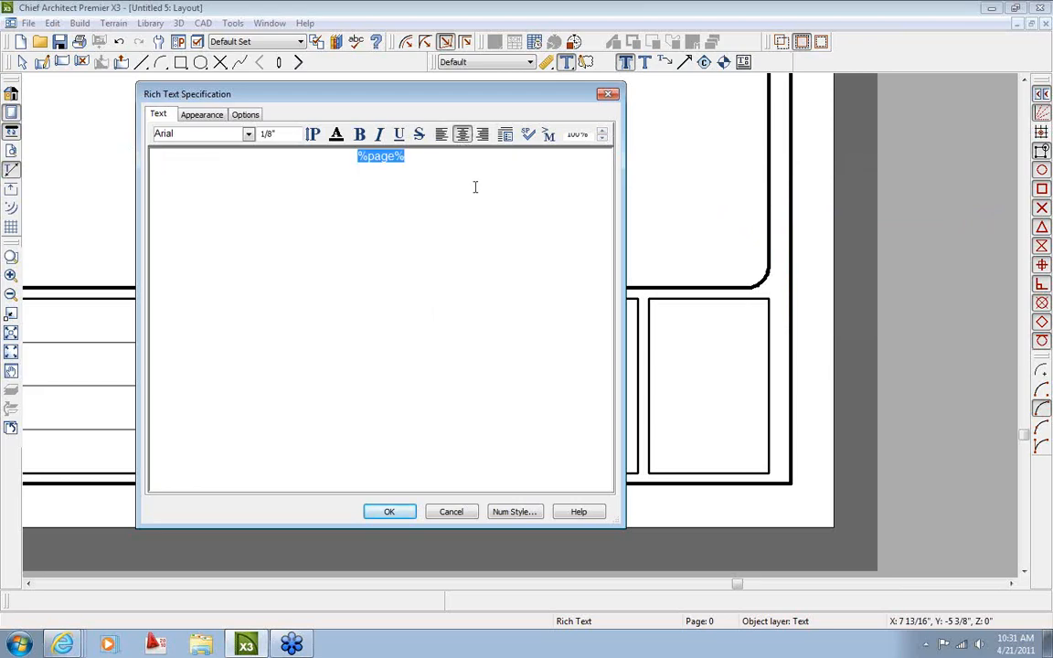
{"action": "left_click", "coordinate": [394, 512]}
{"action": "key", "text": "space"}
Change the page-number text to 3/8" size in Chief Blueprint font
{"action": "left_click", "coordinate": [736, 451]}
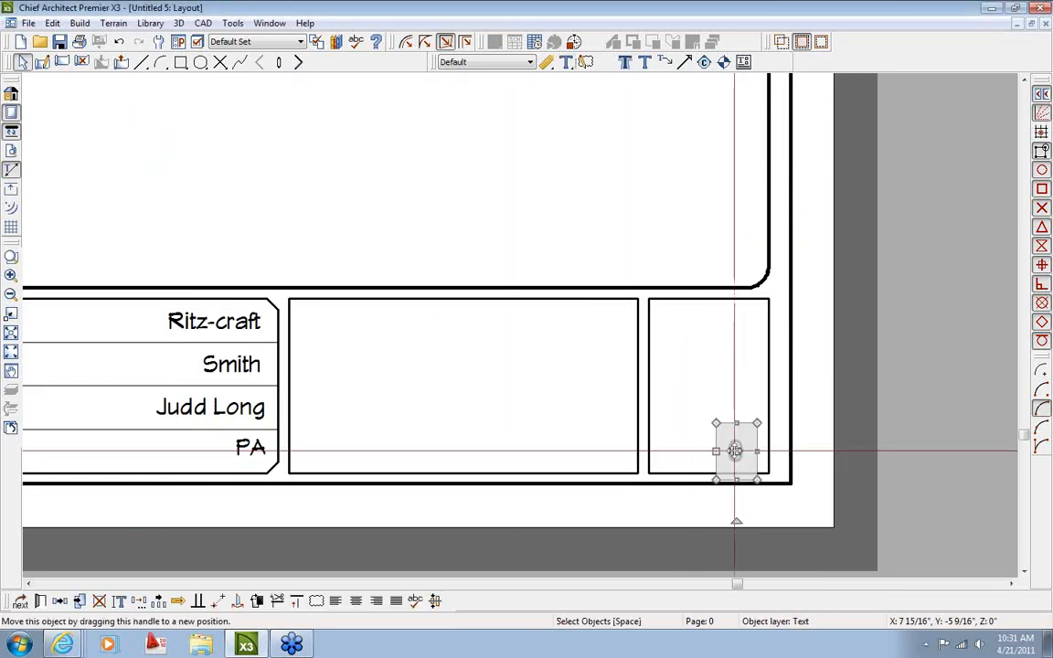
{"action": "double_click", "coordinate": [736, 450]}
{"action": "left_click_drag", "start_coordinate": [434, 159], "coordinate": [267, 175]}
{"action": "left_click_drag", "start_coordinate": [281, 134], "coordinate": [245, 135]}
{"action": "type", "text": "3/8"}
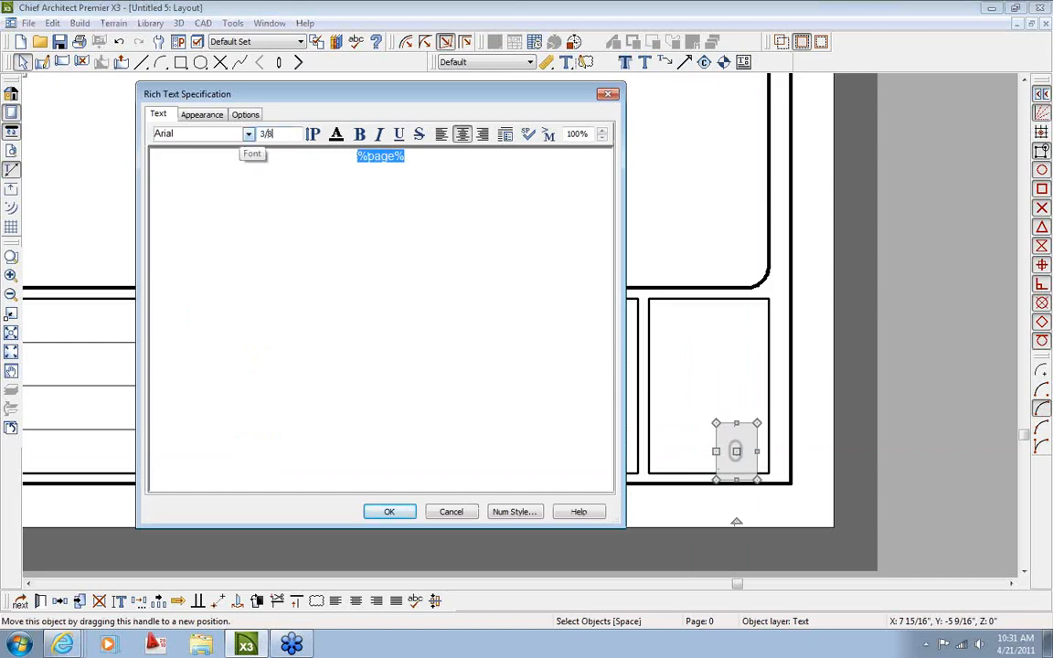
{"action": "left_click", "coordinate": [250, 134]}
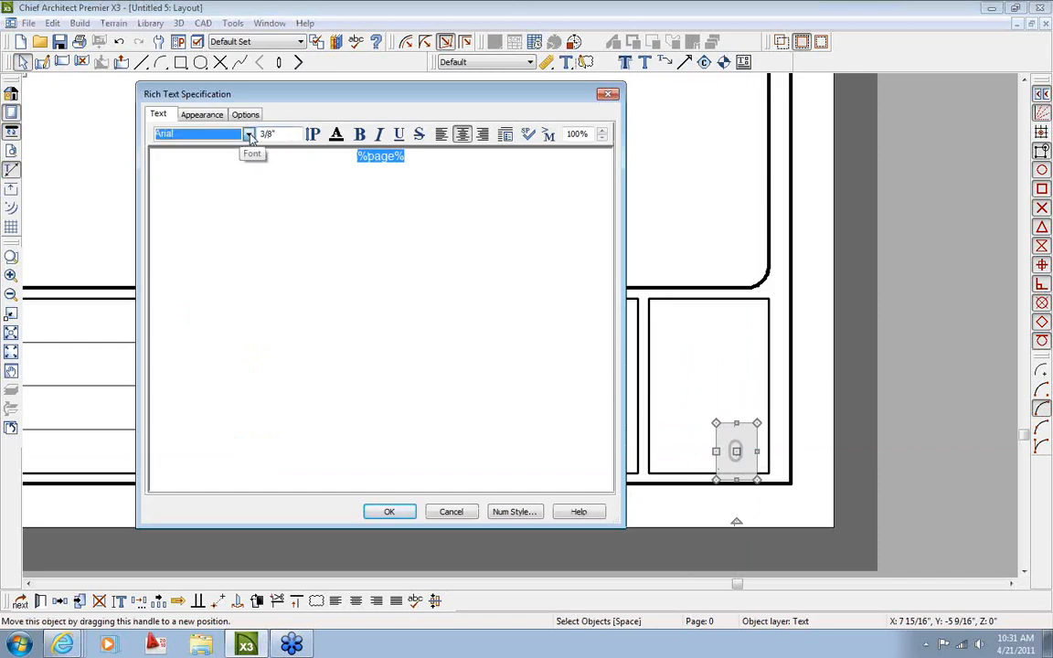
{"action": "scroll", "coordinate": [209, 356], "scroll_direction": "down", "scroll_amount": 8}
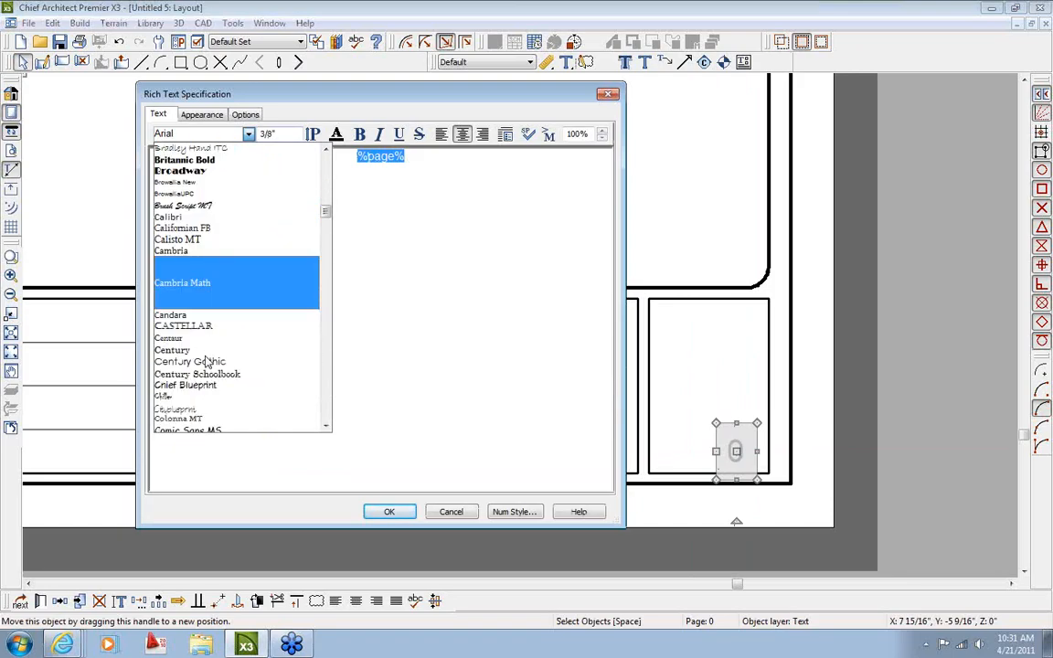
{"action": "left_click", "coordinate": [205, 384]}
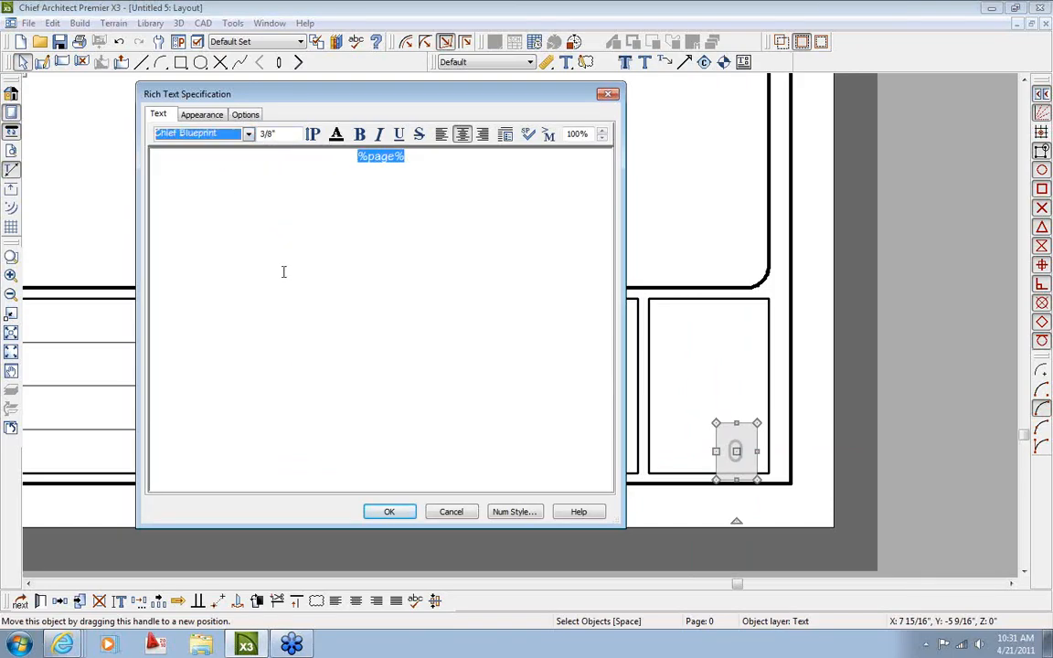
{"action": "left_click", "coordinate": [390, 513]}
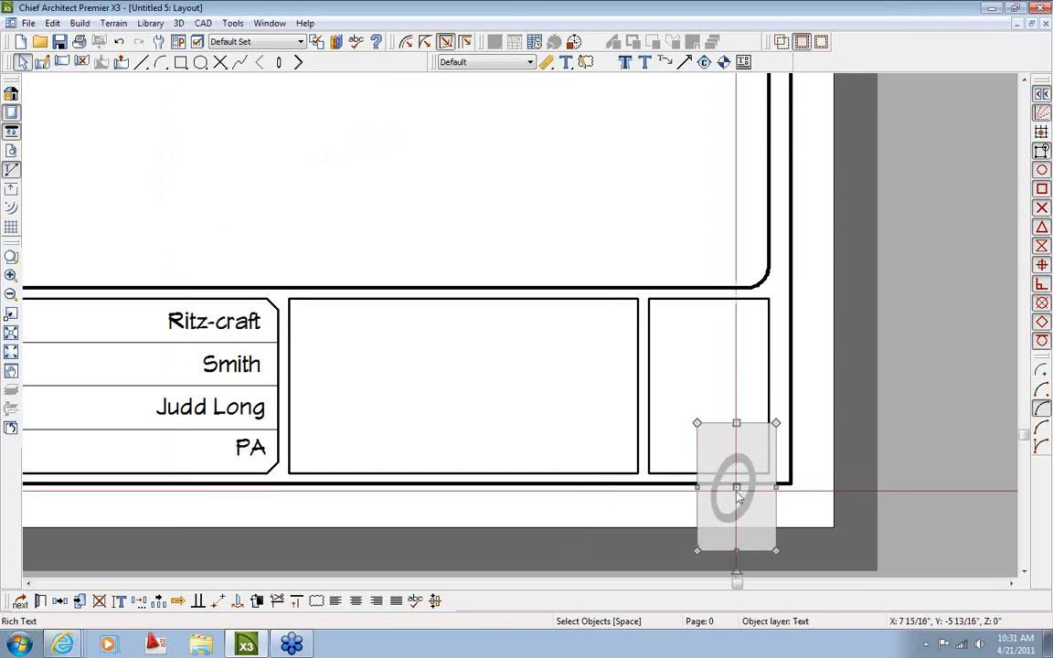
Move the page number into the right cell's middle and copy the rep-name text to the cell's top
{"action": "left_click_drag", "start_coordinate": [734, 487], "coordinate": [711, 405]}
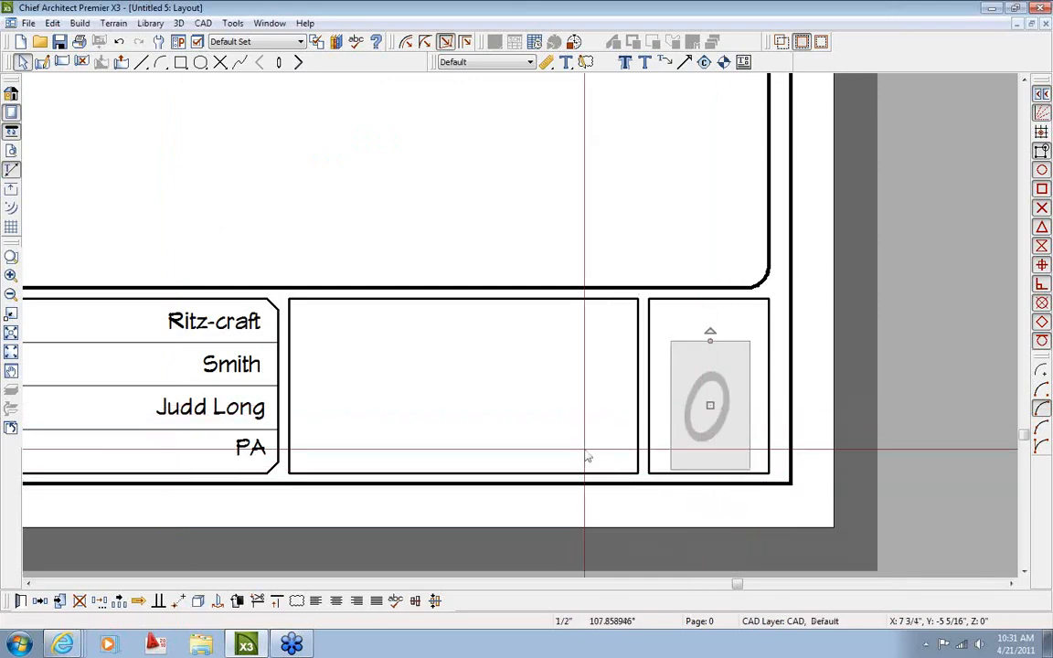
{"action": "left_click", "coordinate": [242, 416]}
{"action": "left_click", "coordinate": [60, 603]}
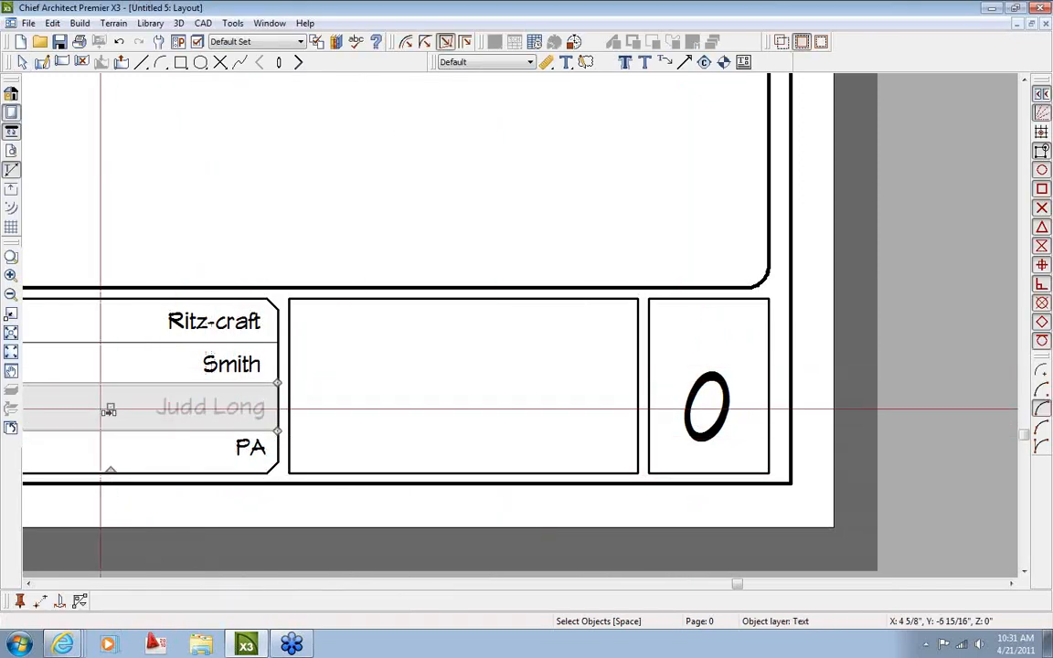
{"action": "left_click_drag", "start_coordinate": [112, 407], "coordinate": [596, 326]}
{"action": "double_click", "coordinate": [708, 406]}
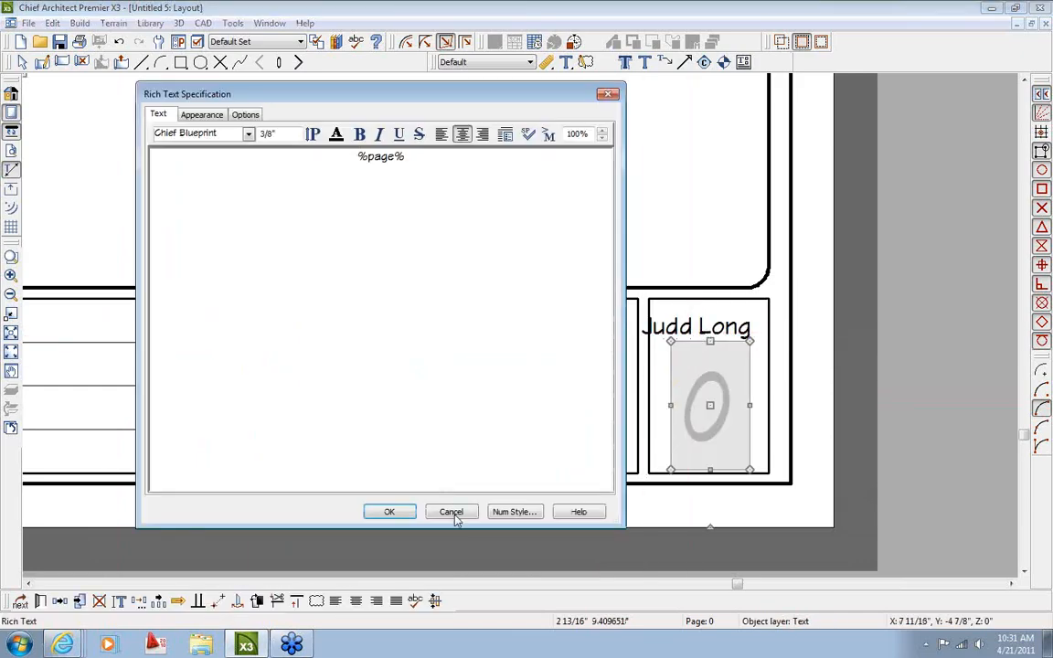
{"action": "left_click", "coordinate": [451, 512]}
{"action": "double_click", "coordinate": [699, 326]}
{"action": "left_click_drag", "start_coordinate": [528, 165], "coordinate": [627, 165]}
{"action": "type", "text": "Sheet"}
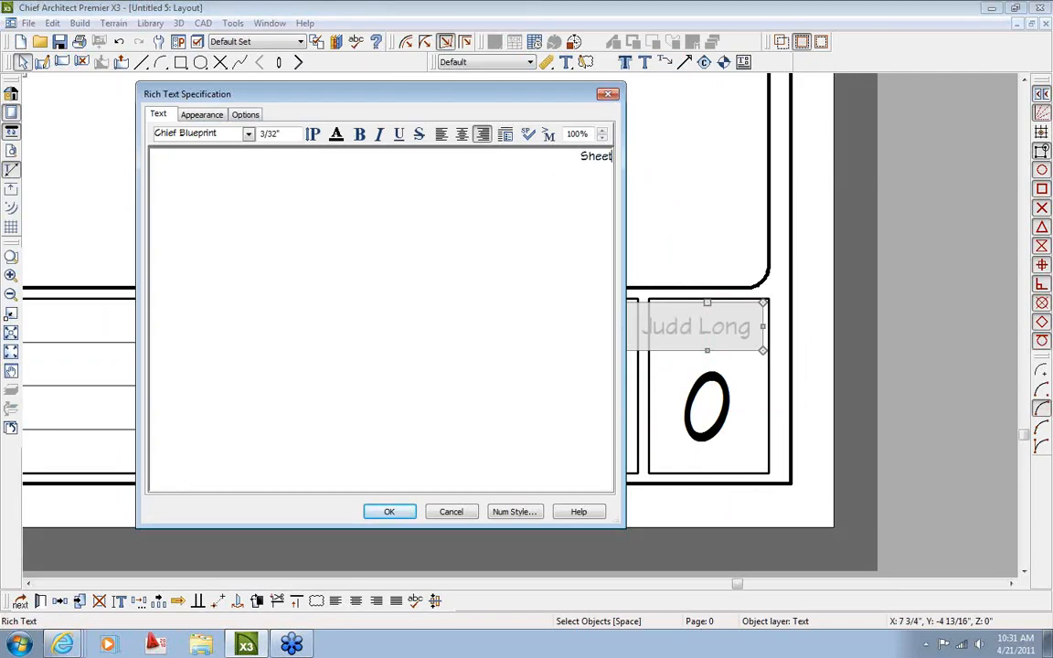
{"action": "type", "text": " #"}
{"action": "left_click", "coordinate": [462, 134]}
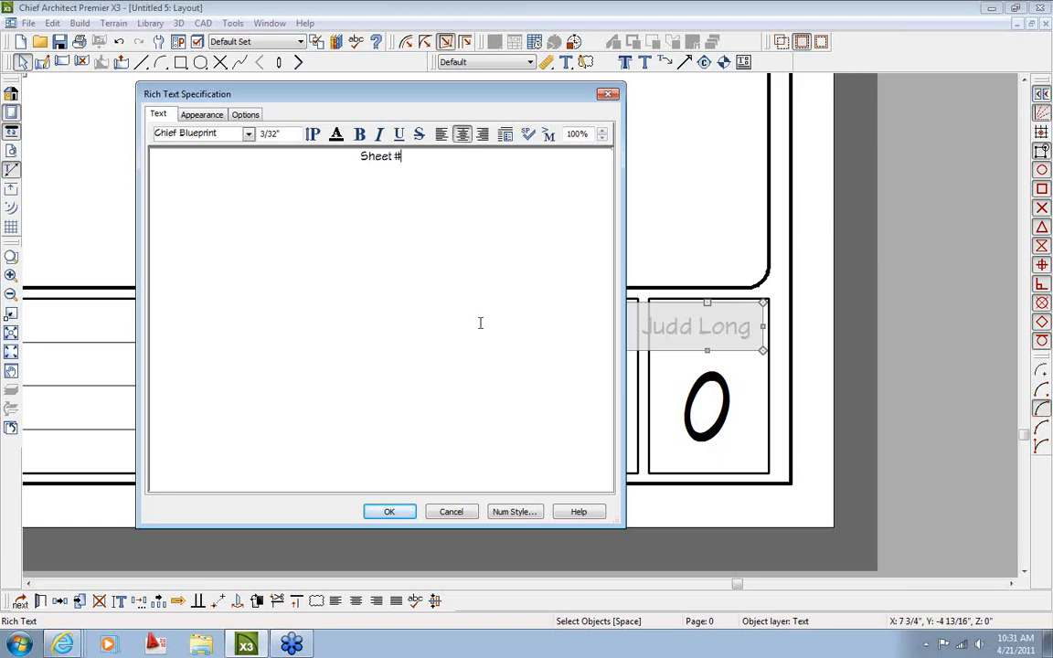
{"action": "left_click", "coordinate": [390, 512]}
{"action": "scroll", "coordinate": [680, 361], "scroll_direction": "up", "scroll_amount": 2}
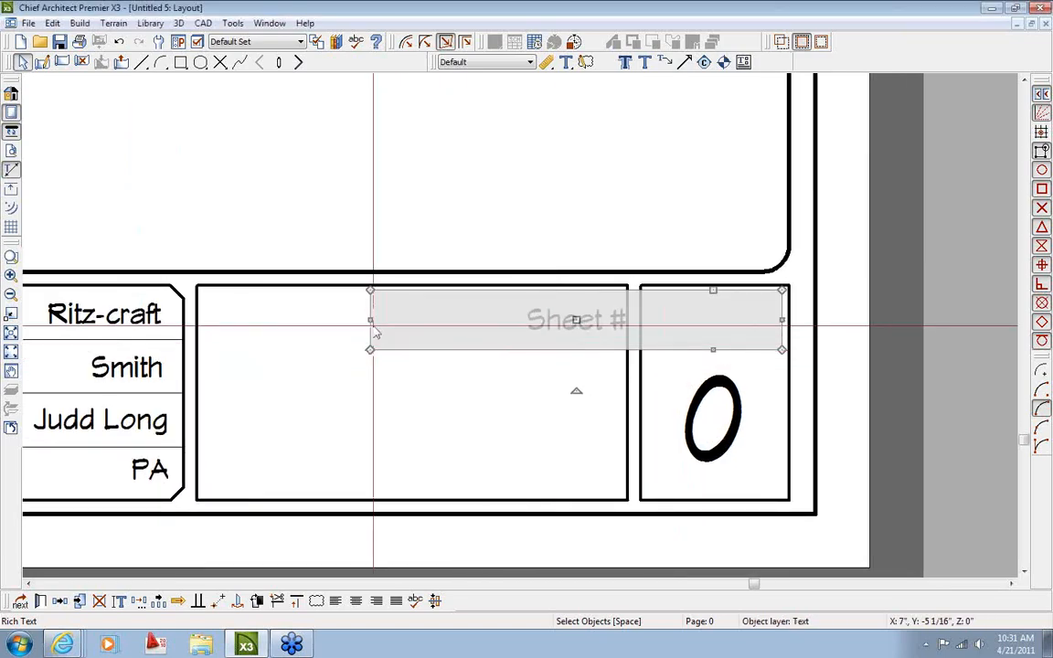
{"action": "left_click_drag", "start_coordinate": [369, 322], "coordinate": [640, 322]}
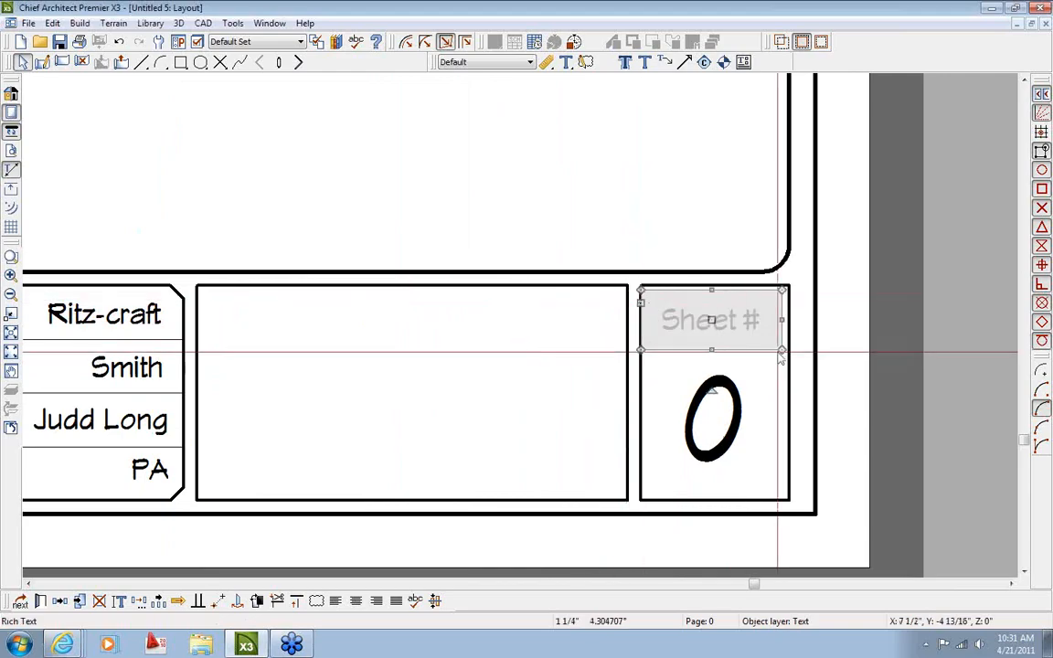
{"action": "left_click", "coordinate": [781, 399]}
{"action": "scroll", "coordinate": [749, 416], "scroll_direction": "down", "scroll_amount": 4}
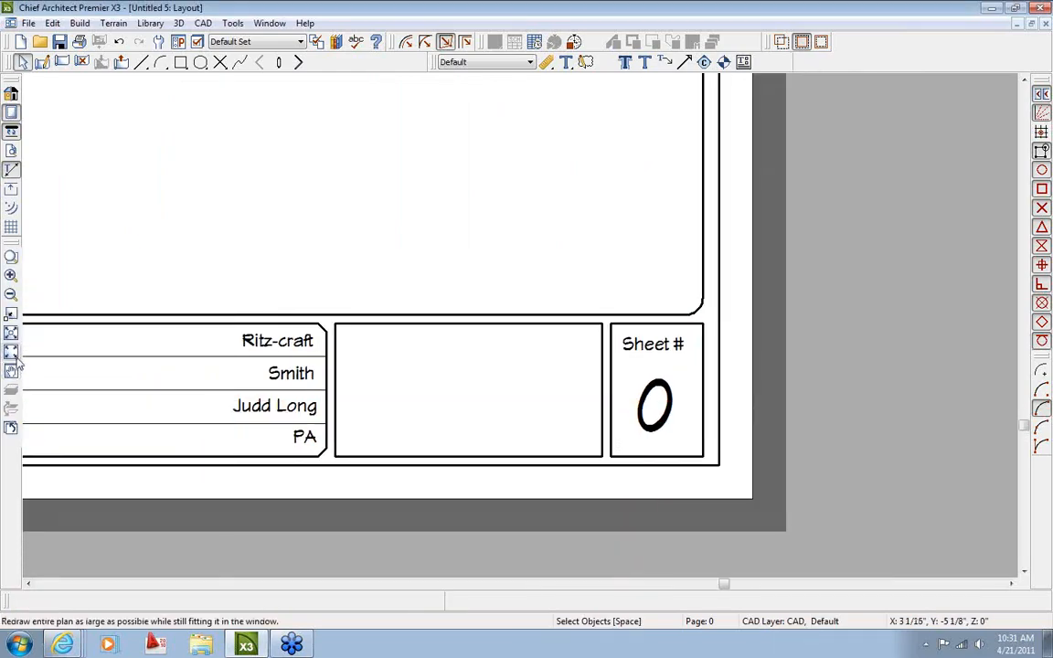
{"action": "left_click", "coordinate": [11, 313]}
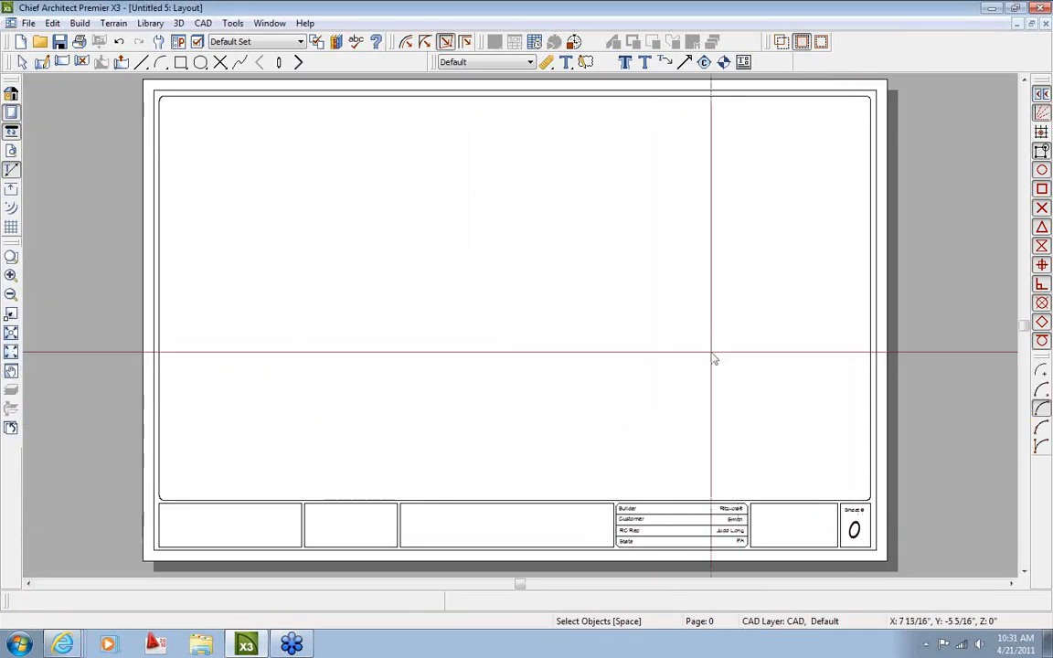
{"action": "left_click", "coordinate": [299, 63]}
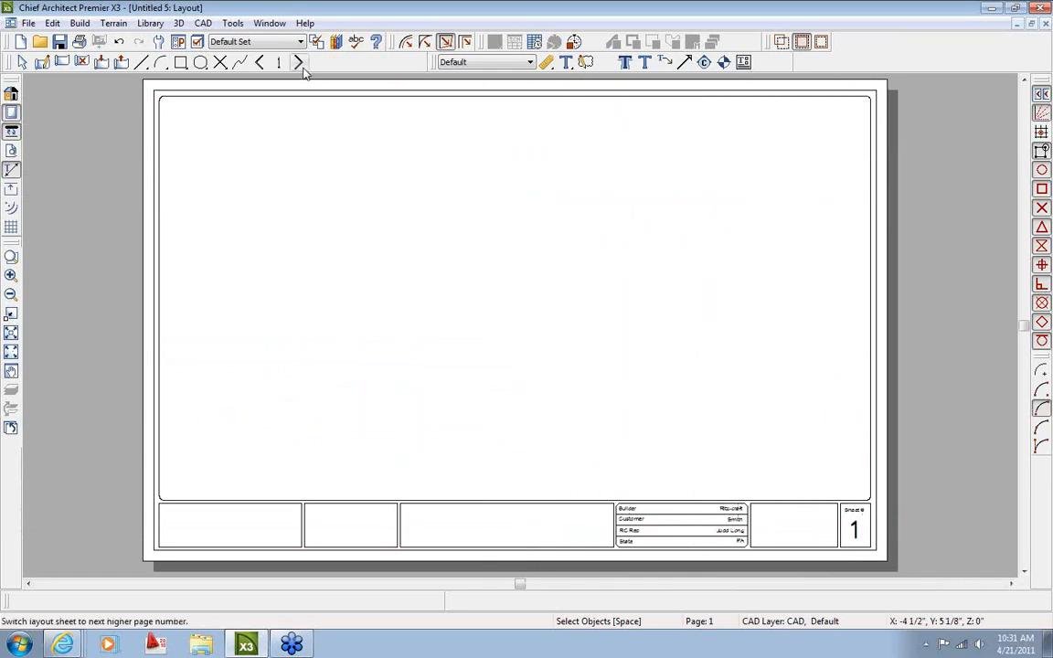
{"action": "left_click", "coordinate": [299, 63]}
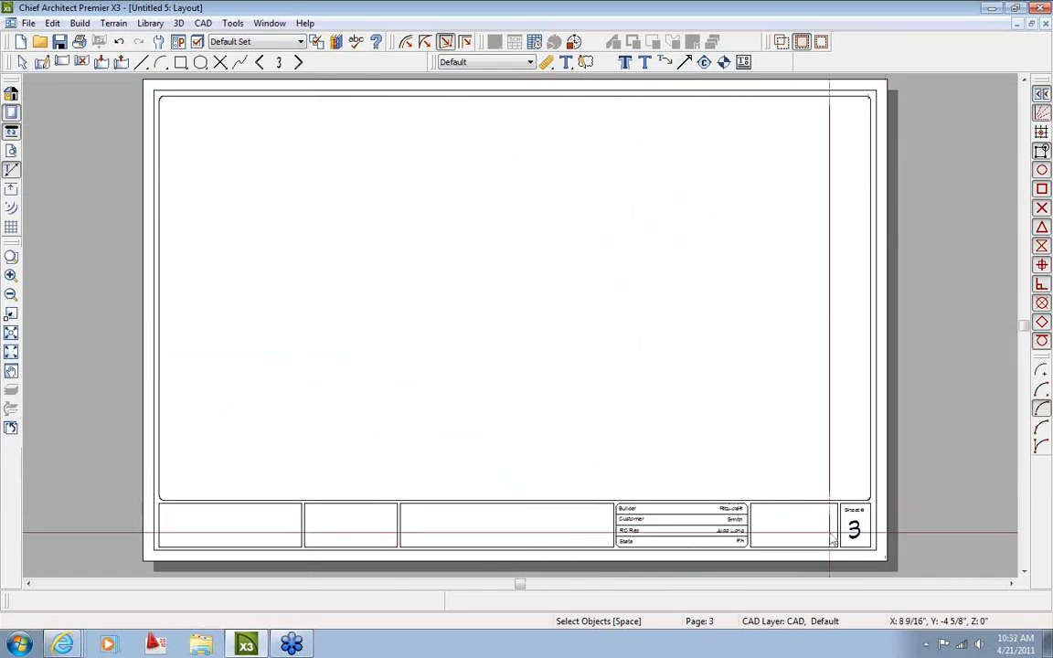
{"action": "left_click", "coordinate": [298, 63]}
{"action": "left_click", "coordinate": [298, 63]}
{"action": "left_click", "coordinate": [260, 64]}
{"action": "left_click", "coordinate": [260, 63]}
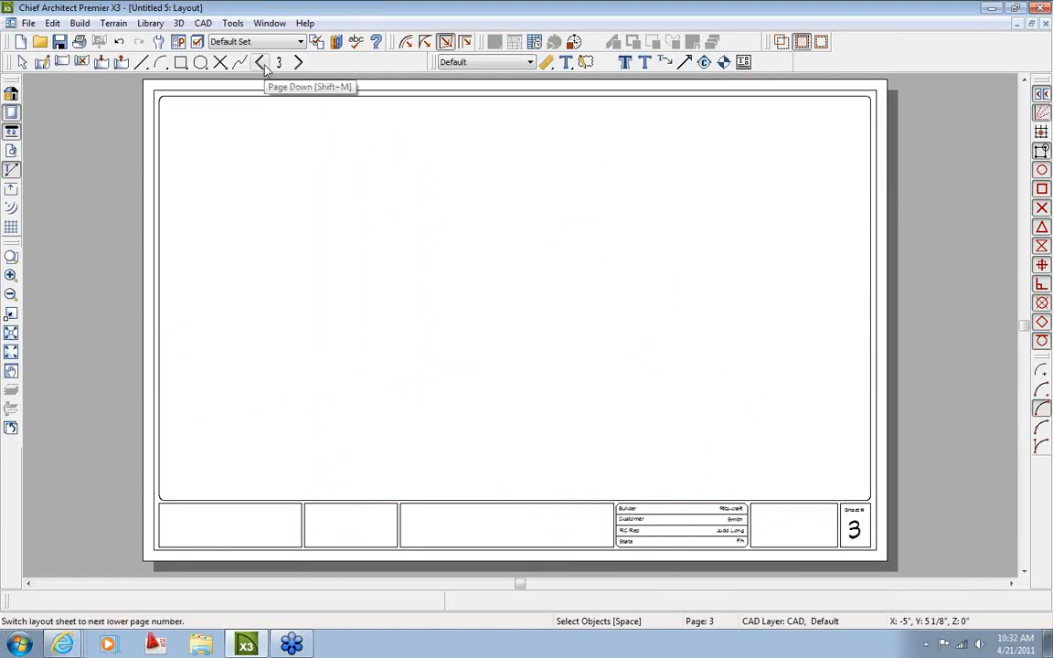
{"action": "left_click", "coordinate": [264, 69]}
{"action": "left_click", "coordinate": [264, 68]}
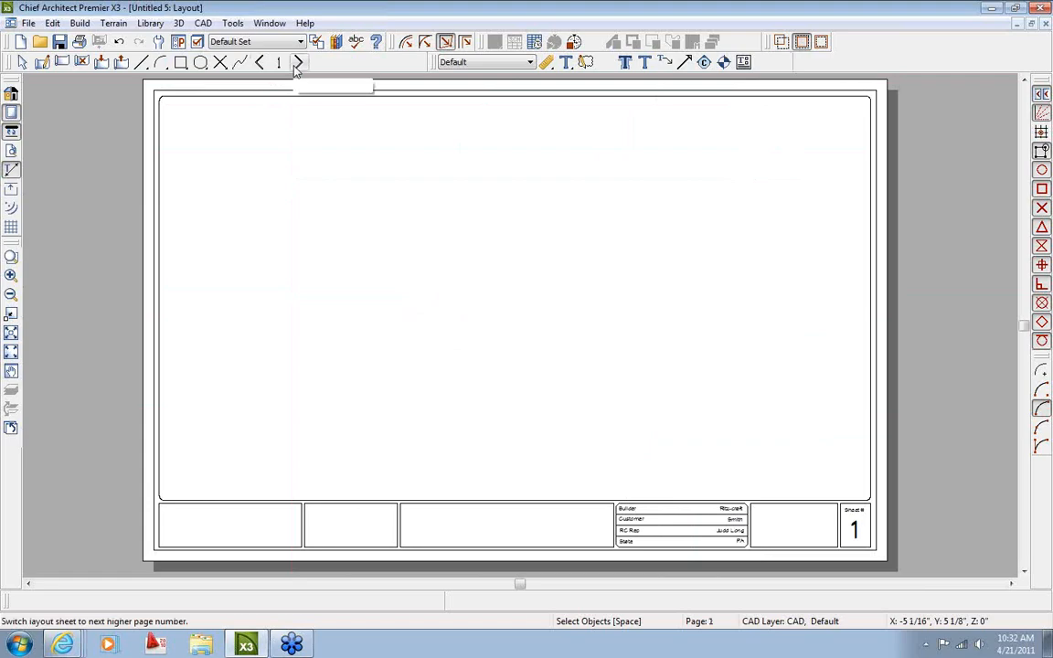
{"action": "left_click", "coordinate": [297, 63]}
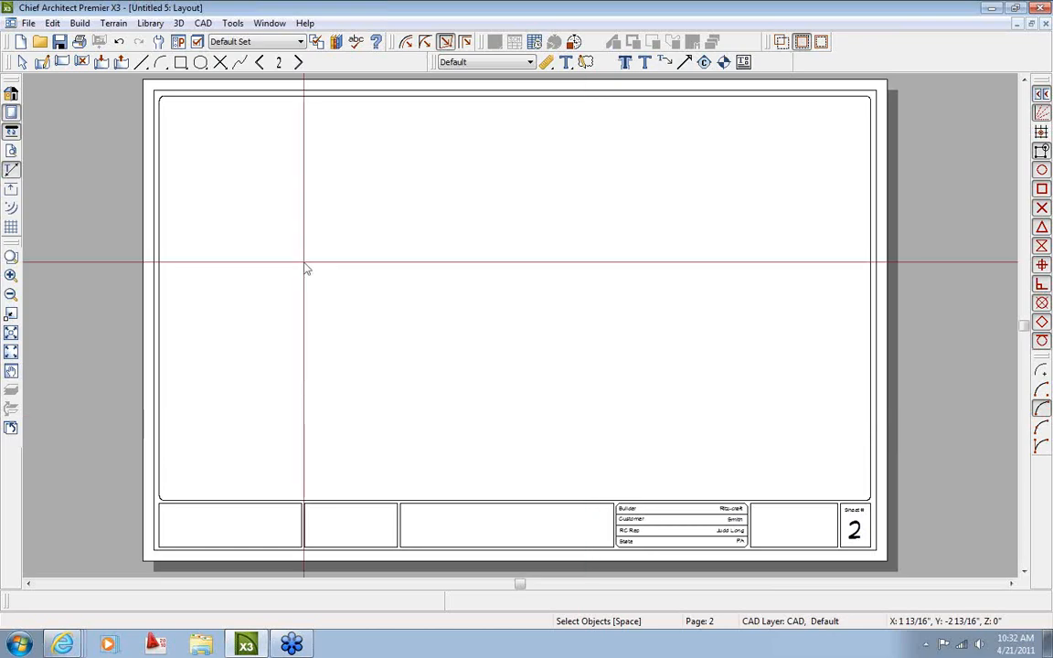
{"action": "left_click", "coordinate": [261, 64]}
{"action": "left_click", "coordinate": [261, 64]}
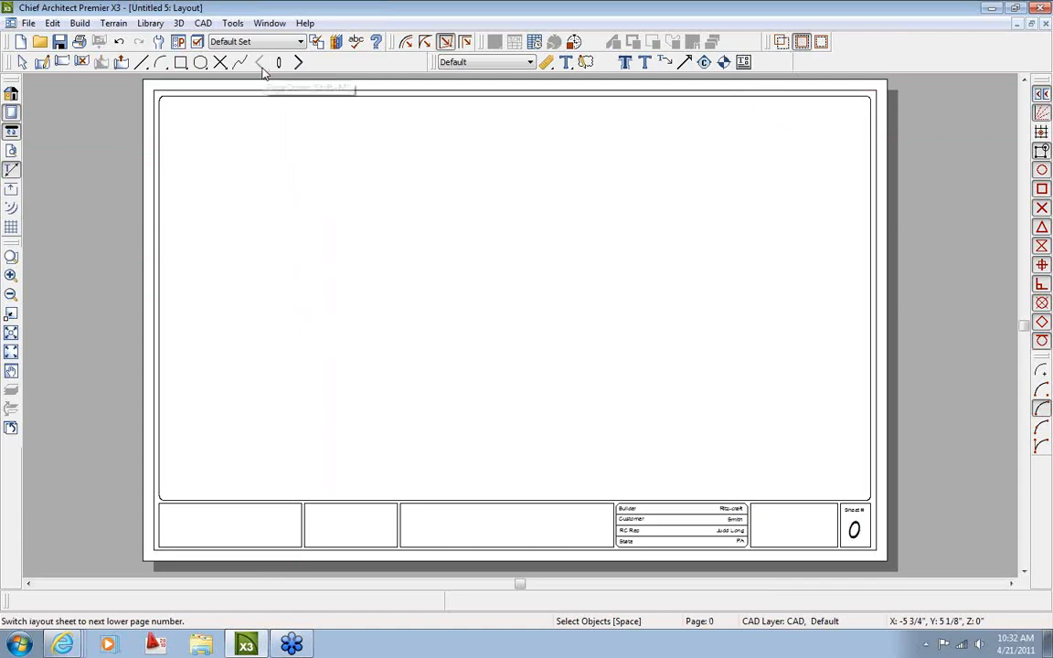
{"action": "scroll", "coordinate": [473, 457], "scroll_direction": "up", "scroll_amount": 1}
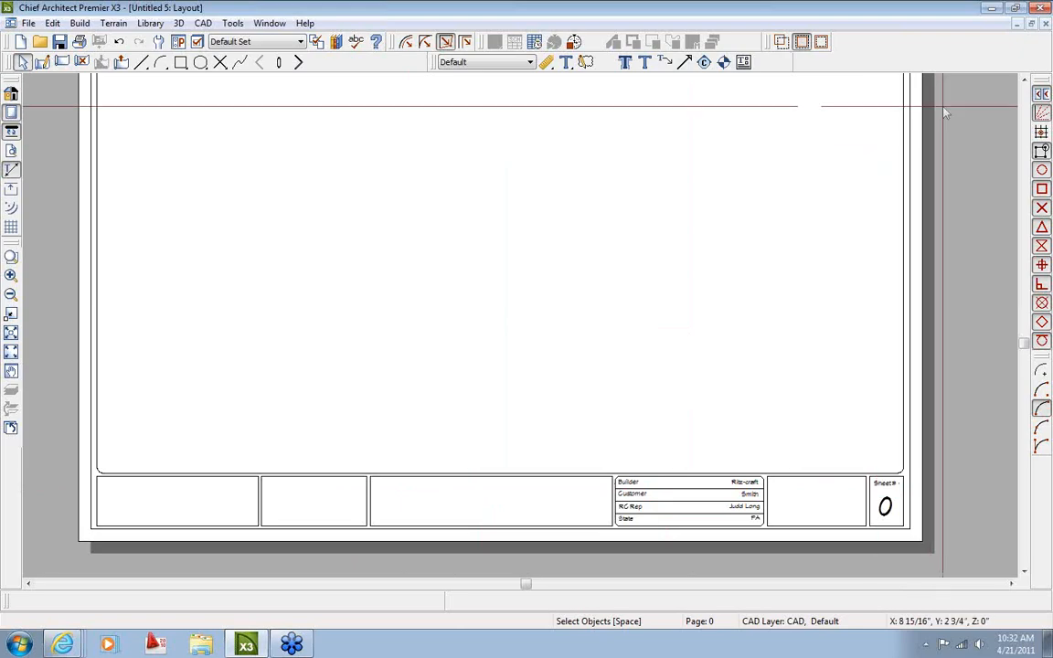
{"action": "left_click", "coordinate": [28, 23]}
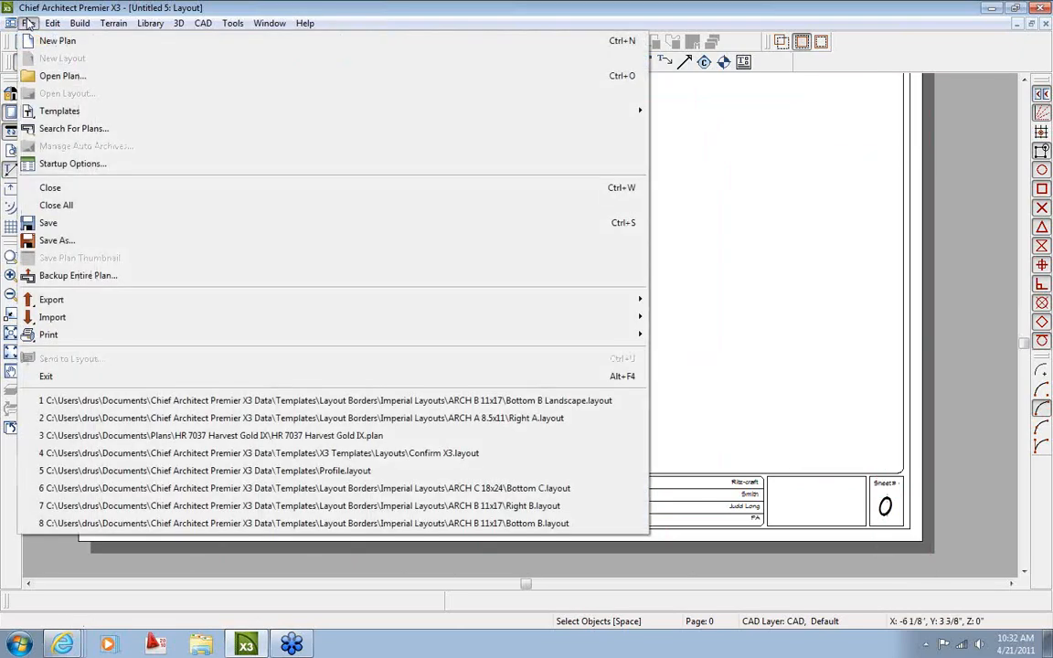
{"action": "mouse_move", "coordinate": [145, 319]}
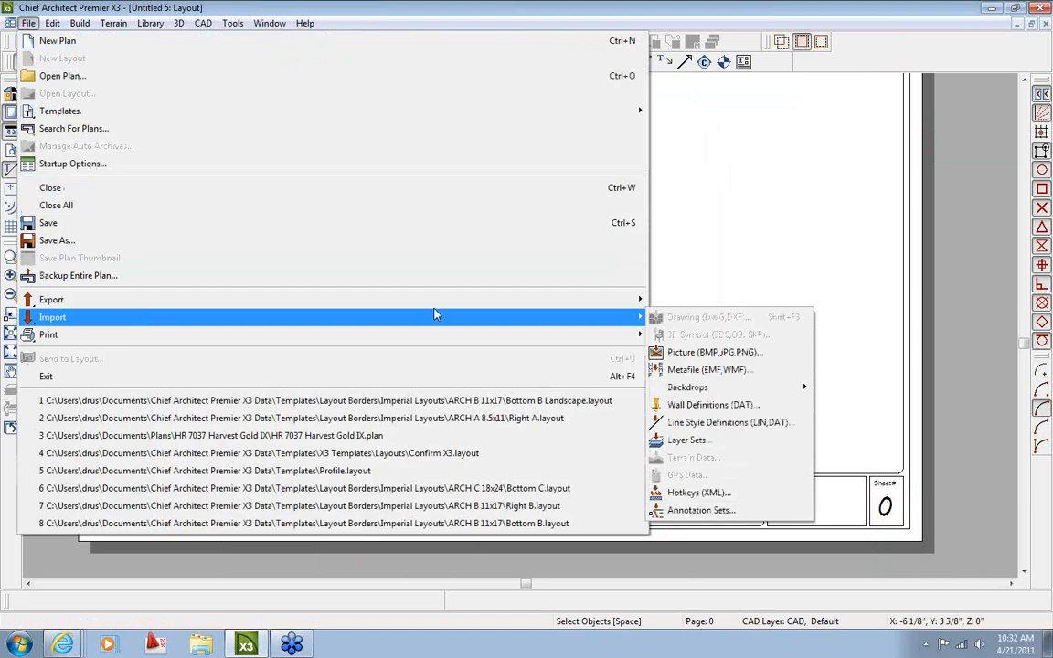
{"action": "left_click", "coordinate": [708, 352]}
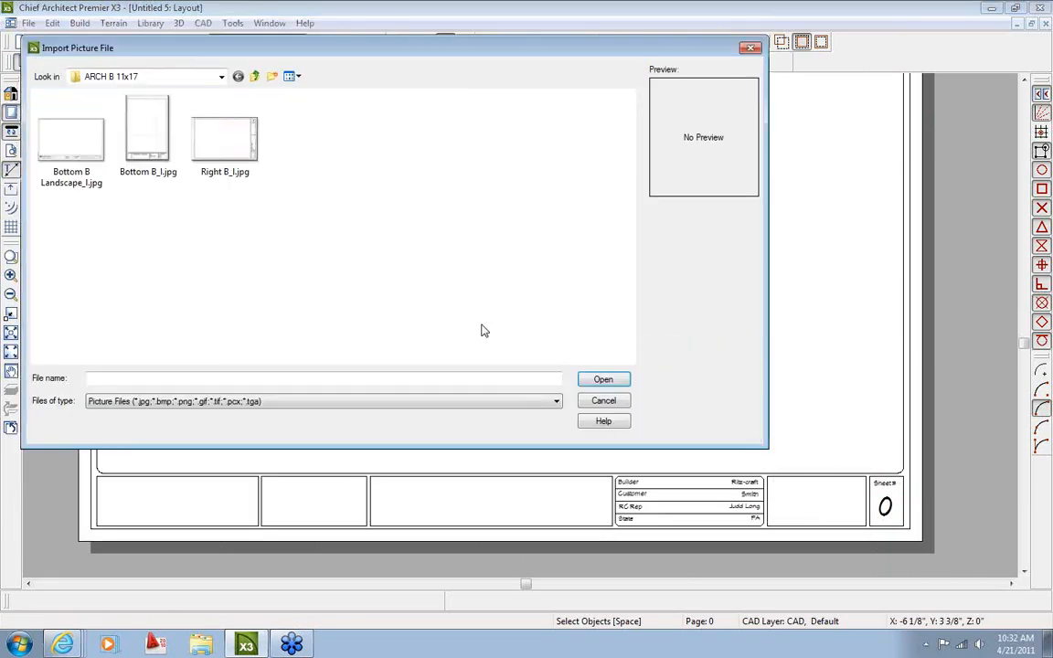
{"action": "left_click", "coordinate": [223, 78]}
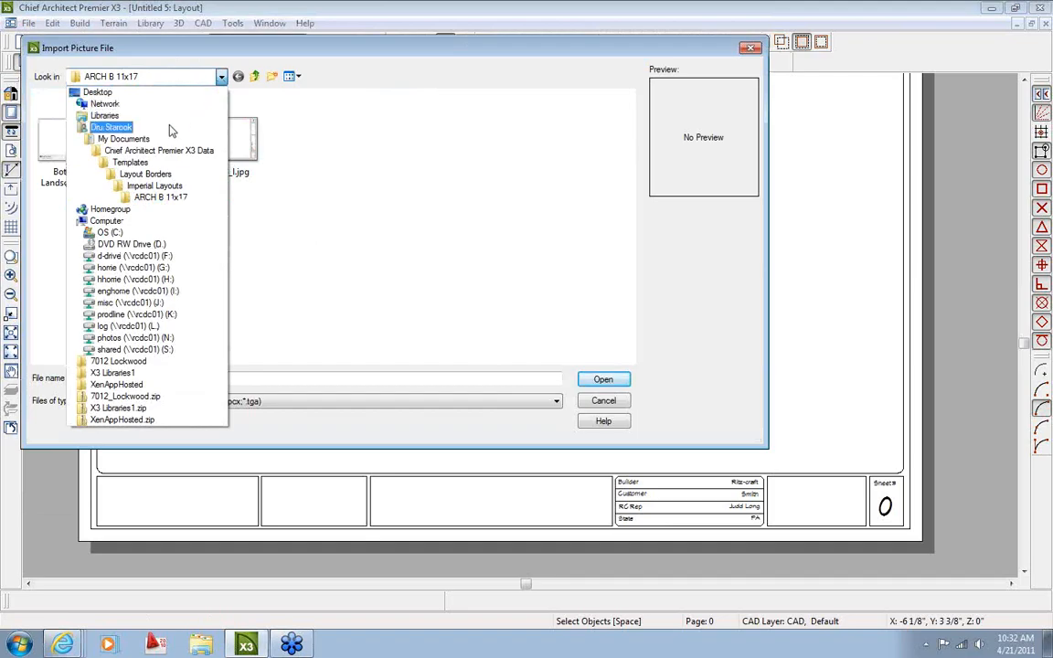
{"action": "left_click", "coordinate": [137, 163]}
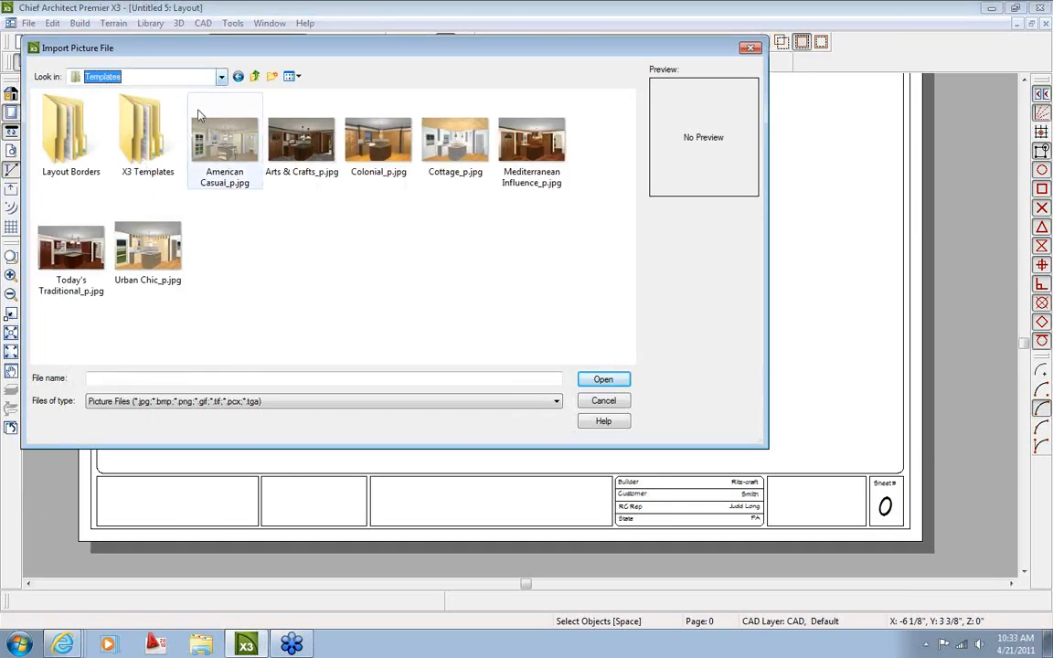
{"action": "double_click", "coordinate": [142, 132]}
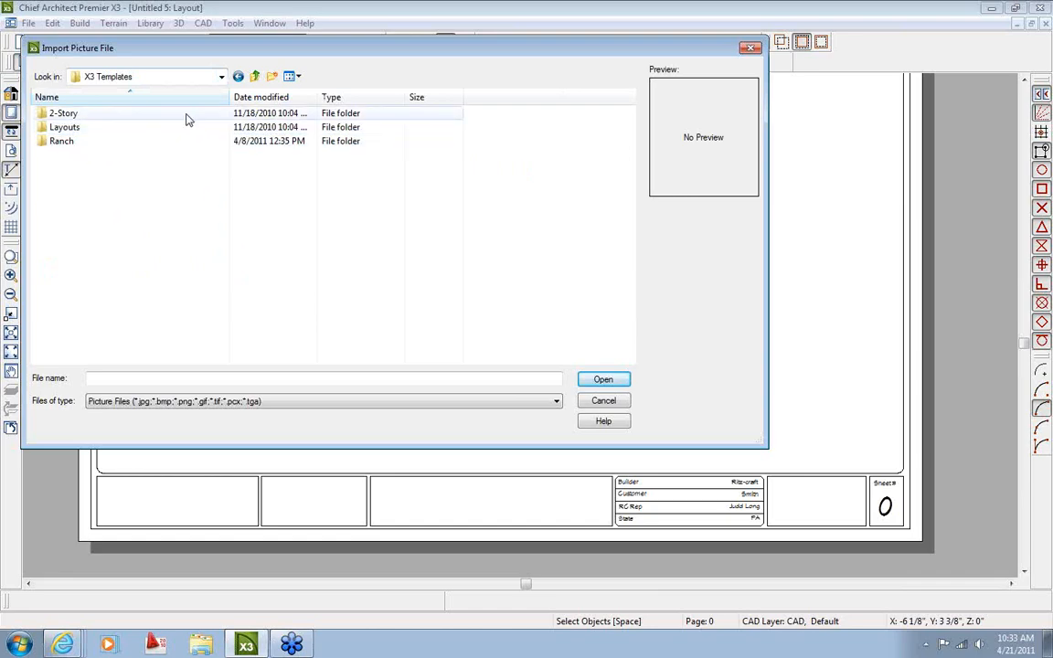
{"action": "left_click", "coordinate": [221, 77]}
{"action": "left_click", "coordinate": [172, 162]}
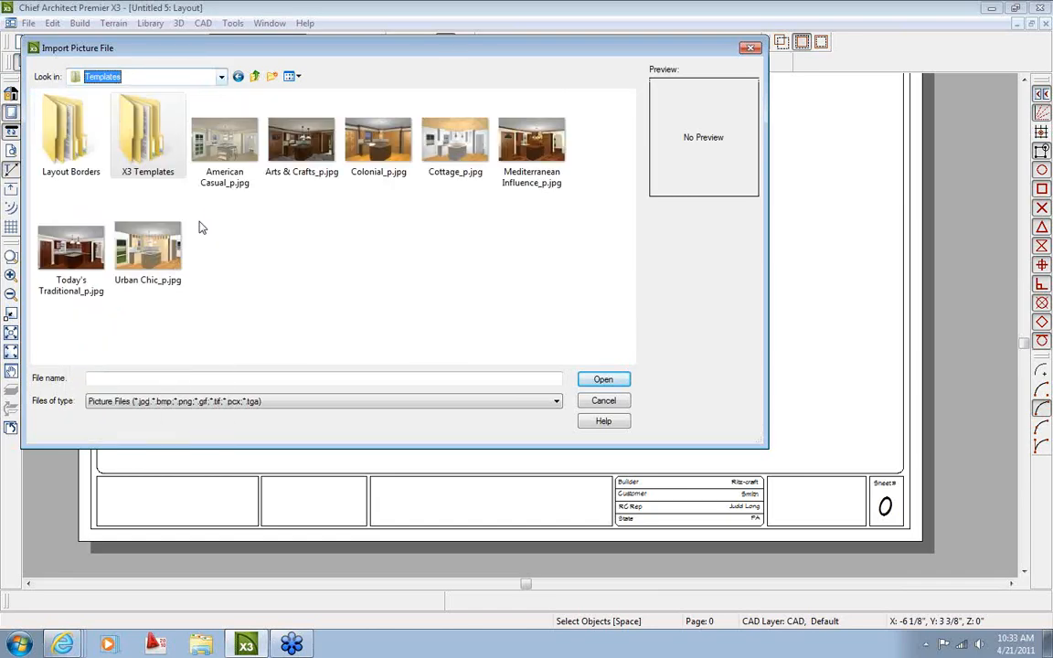
{"action": "left_click", "coordinate": [750, 48]}
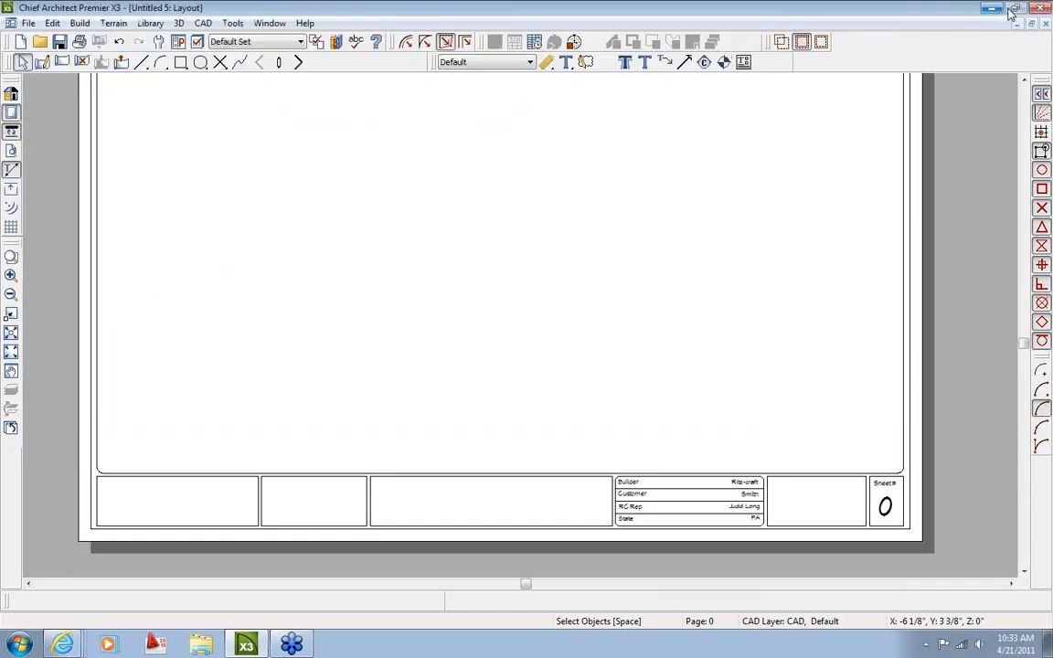
{"action": "left_click", "coordinate": [992, 13]}
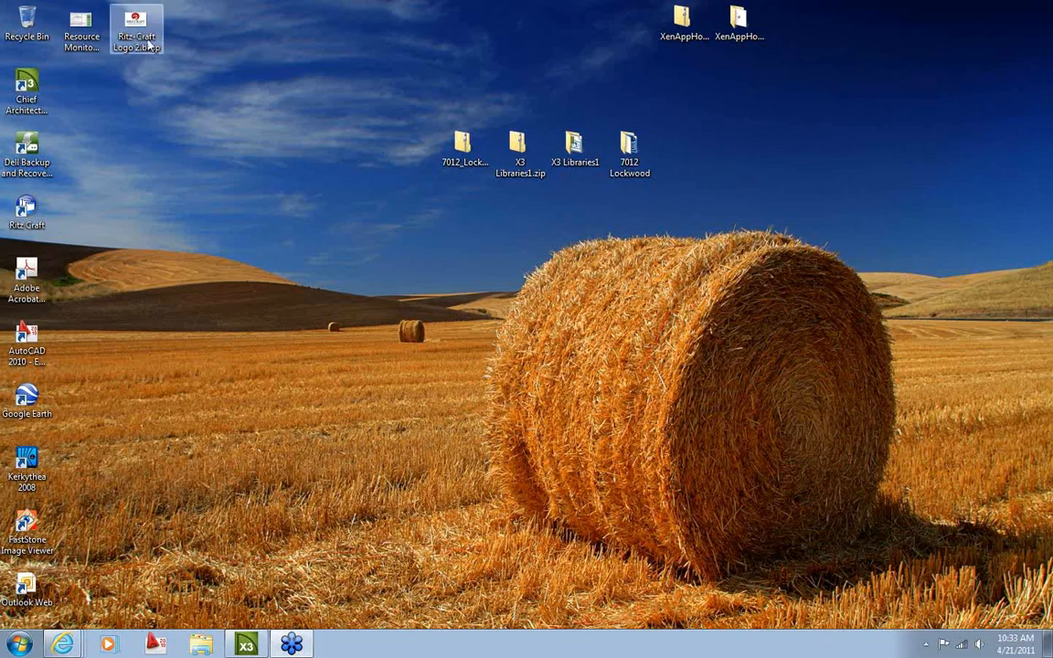
{"action": "left_click", "coordinate": [246, 647]}
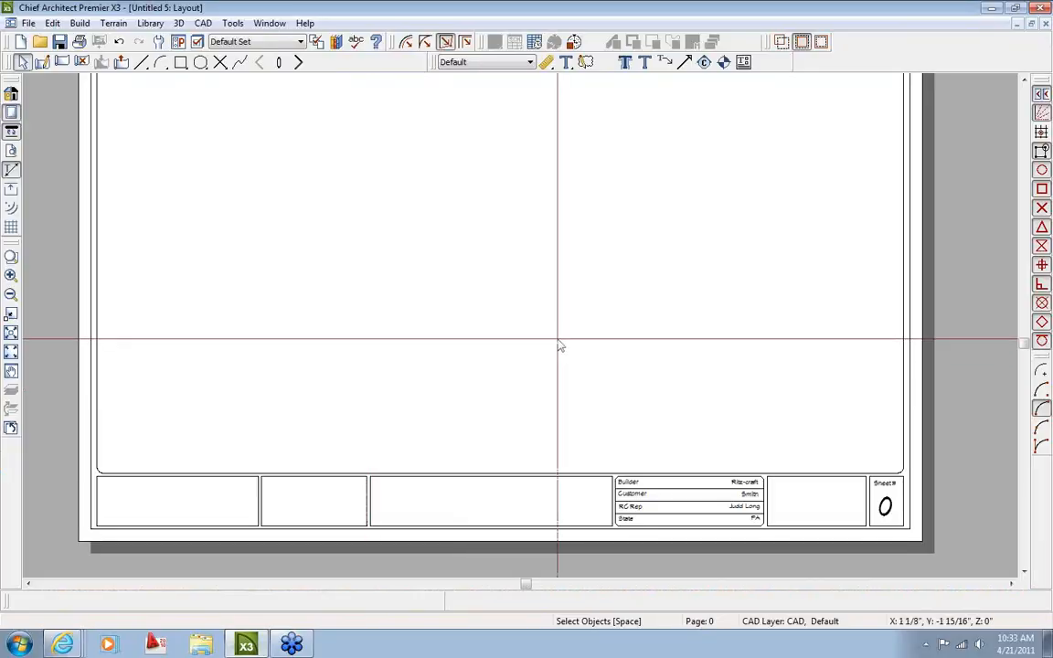
{"action": "scroll", "coordinate": [563, 348], "scroll_direction": "up", "scroll_amount": 1}
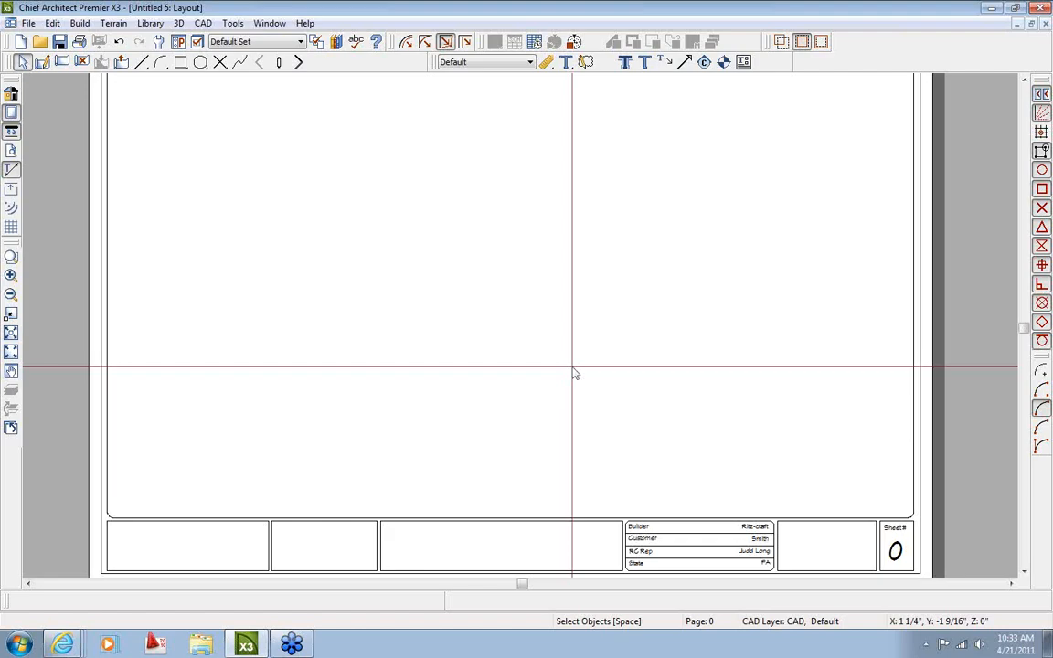
Import Ritz-Craft Logo 2.bmp from the Desktop as a picture
{"action": "left_click", "coordinate": [30, 23]}
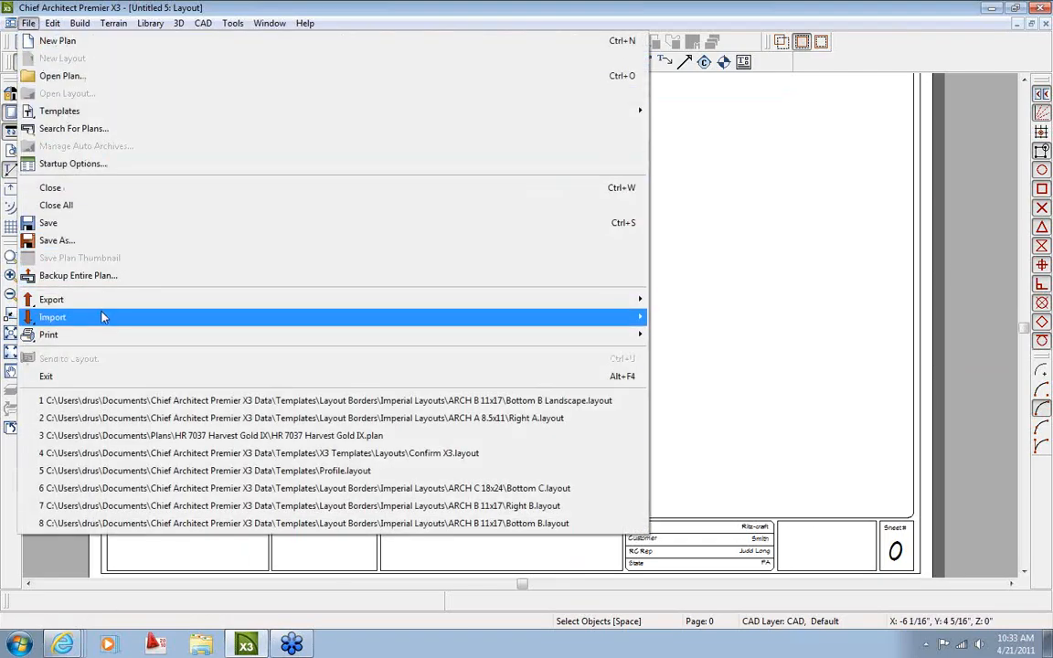
{"action": "mouse_move", "coordinate": [624, 318]}
{"action": "left_click", "coordinate": [712, 353]}
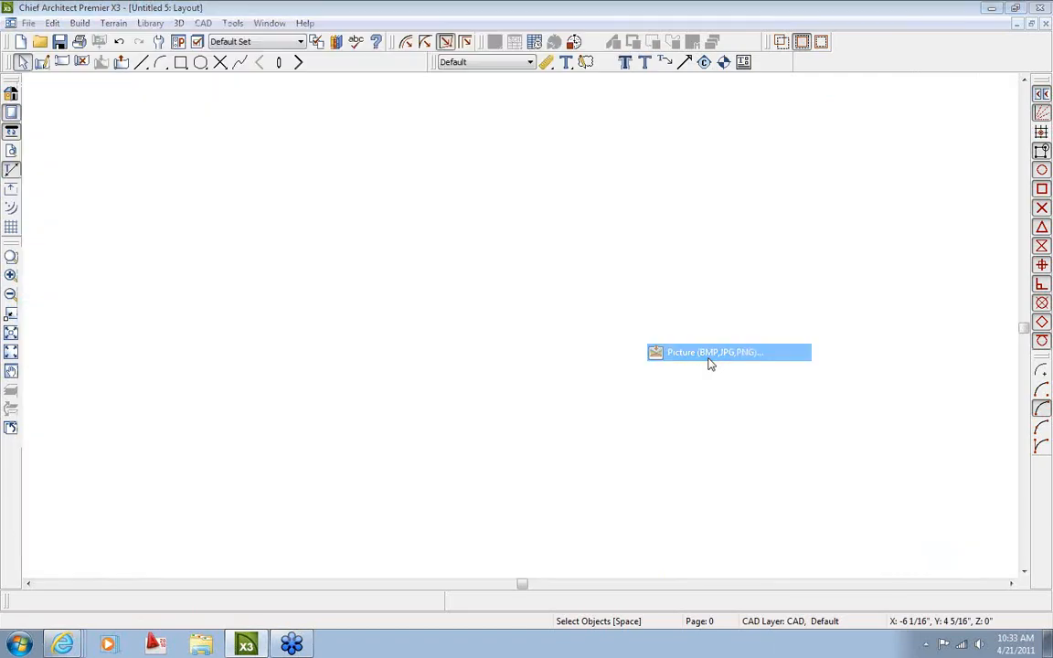
{"action": "left_click", "coordinate": [139, 74]}
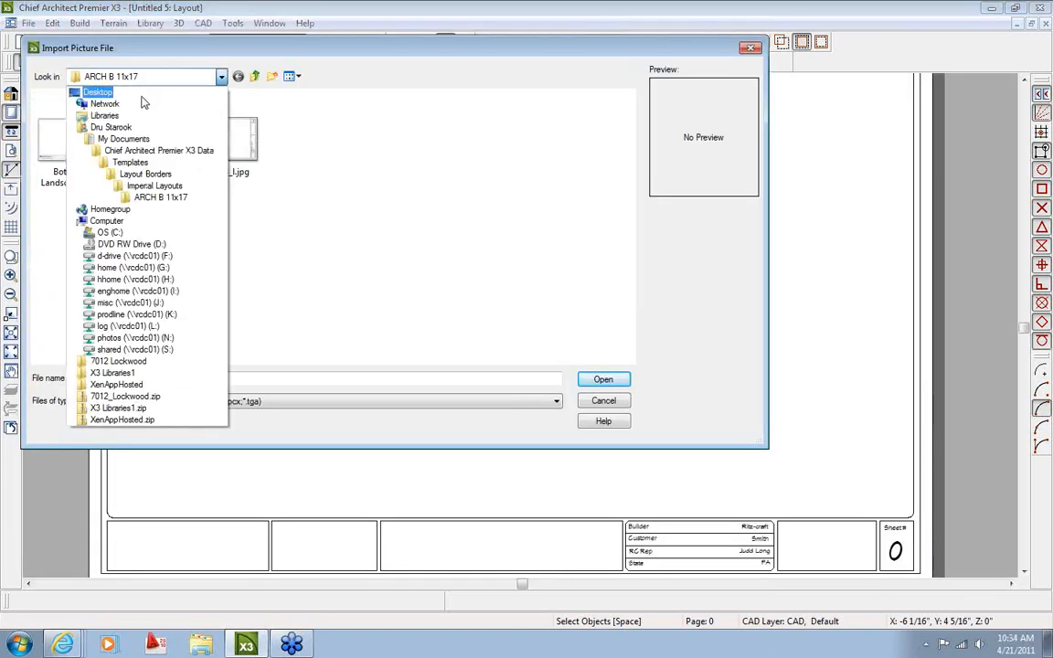
{"action": "left_click", "coordinate": [137, 92]}
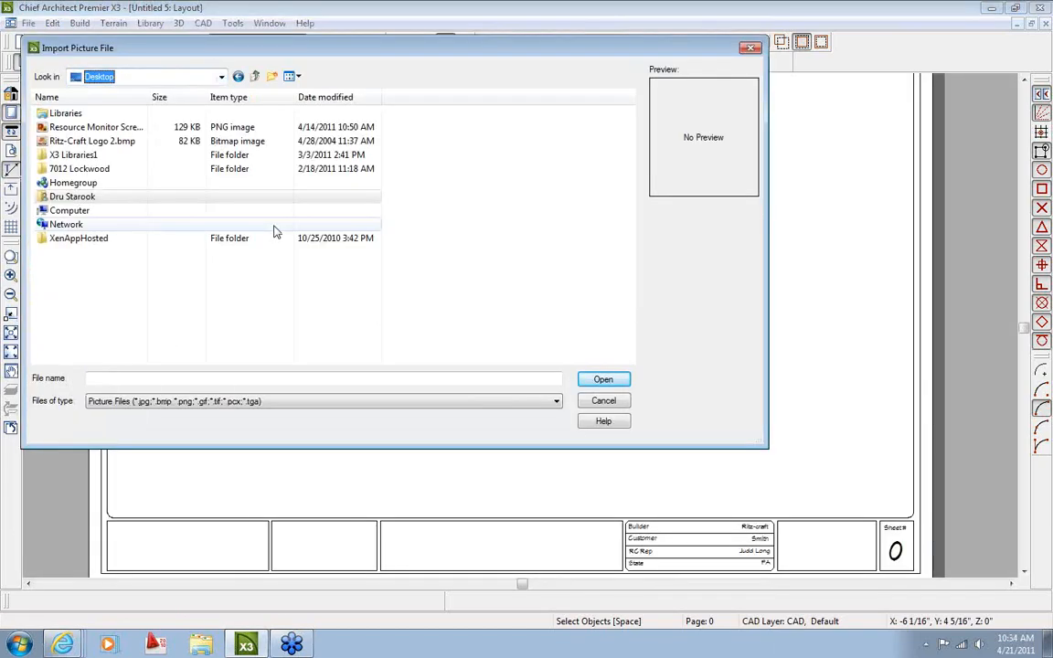
{"action": "double_click", "coordinate": [46, 144]}
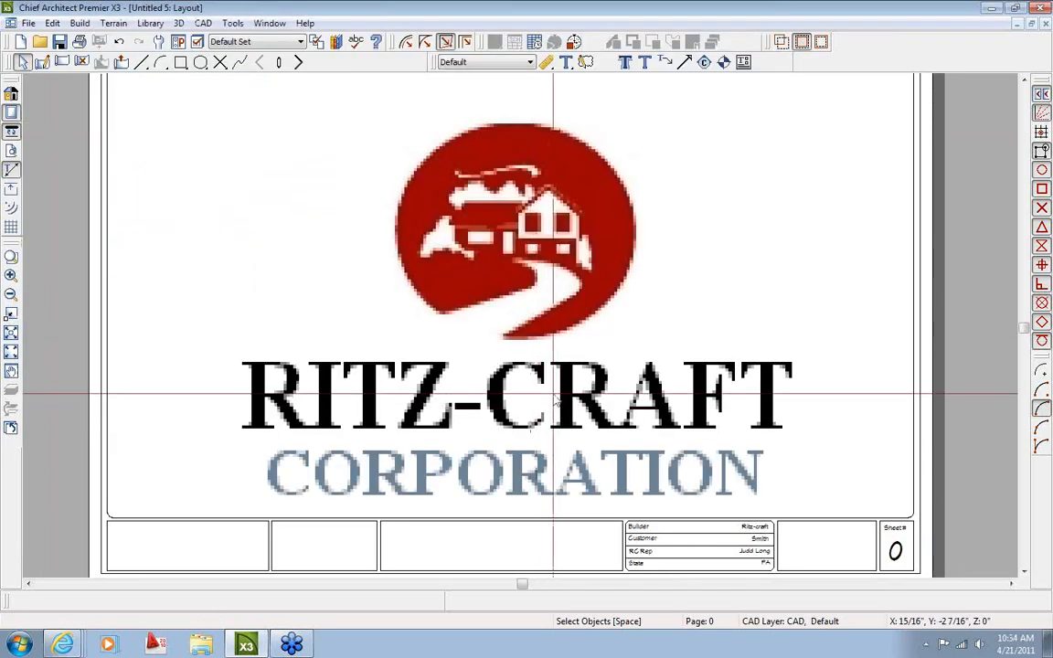
Bring the whole sheet into view and select the imported logo picture
{"action": "scroll", "coordinate": [553, 393], "scroll_direction": "down", "scroll_amount": 5}
{"action": "middle_click_drag", "start_coordinate": [641, 369], "coordinate": [550, 371]}
{"action": "scroll", "coordinate": [539, 371], "scroll_direction": "up", "scroll_amount": 2}
{"action": "left_click", "coordinate": [518, 373]}
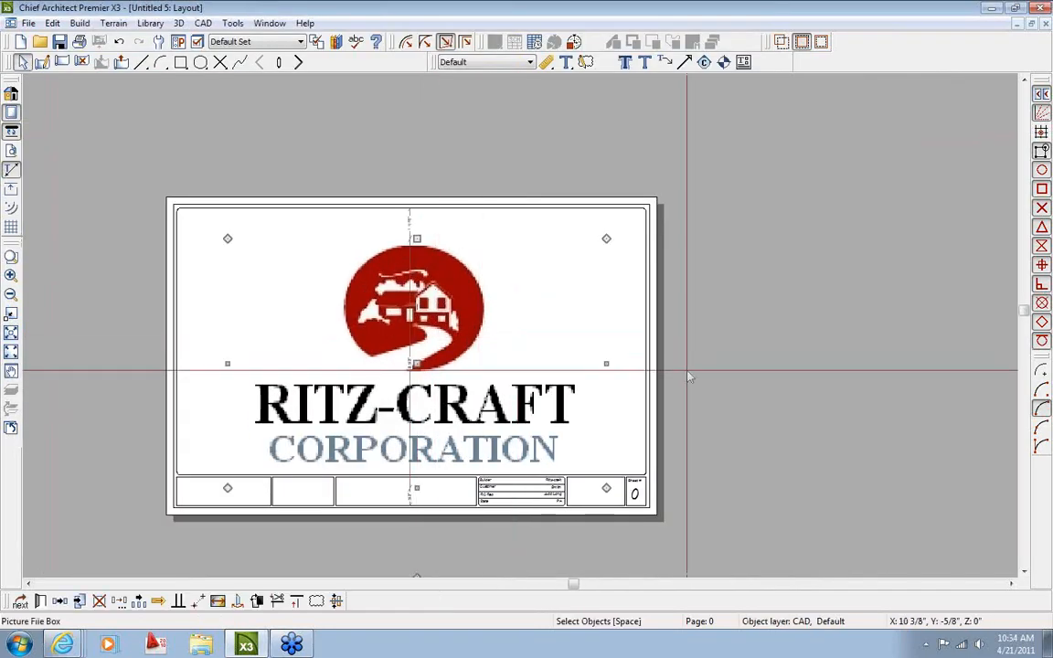
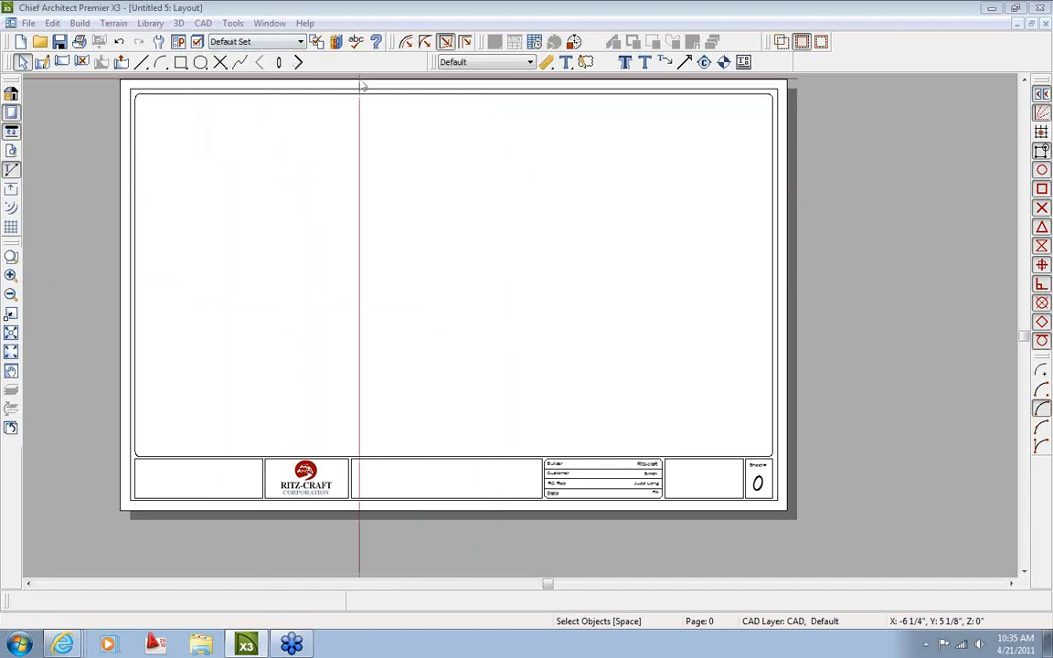
Add a rich text box in the sheet's upper left holding the %designer.name% macro
{"action": "left_click", "coordinate": [565, 61]}
{"action": "left_click_drag", "start_coordinate": [337, 228], "coordinate": [486, 321]}
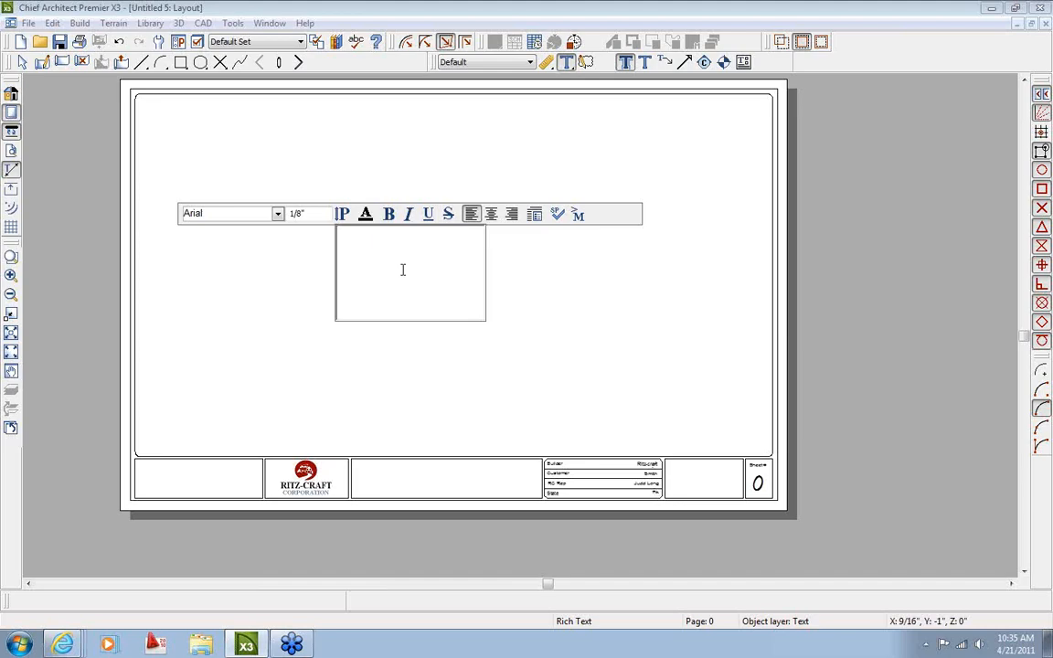
{"action": "type", "text": "D"}
{"action": "left_click", "coordinate": [578, 217]}
{"action": "mouse_move", "coordinate": [594, 229]}
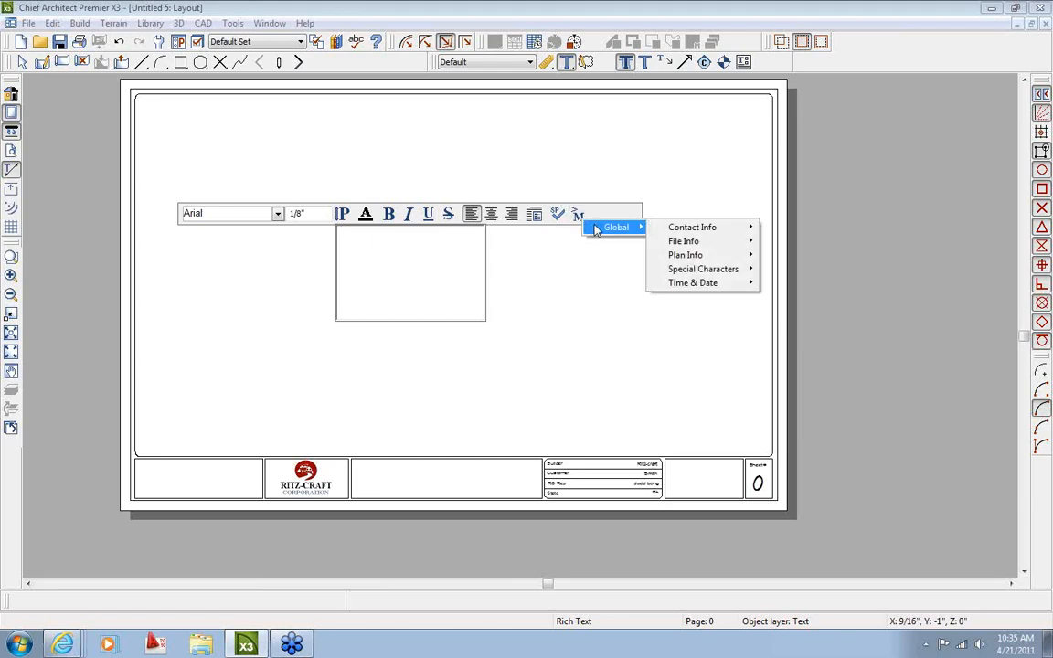
{"action": "mouse_move", "coordinate": [700, 230]}
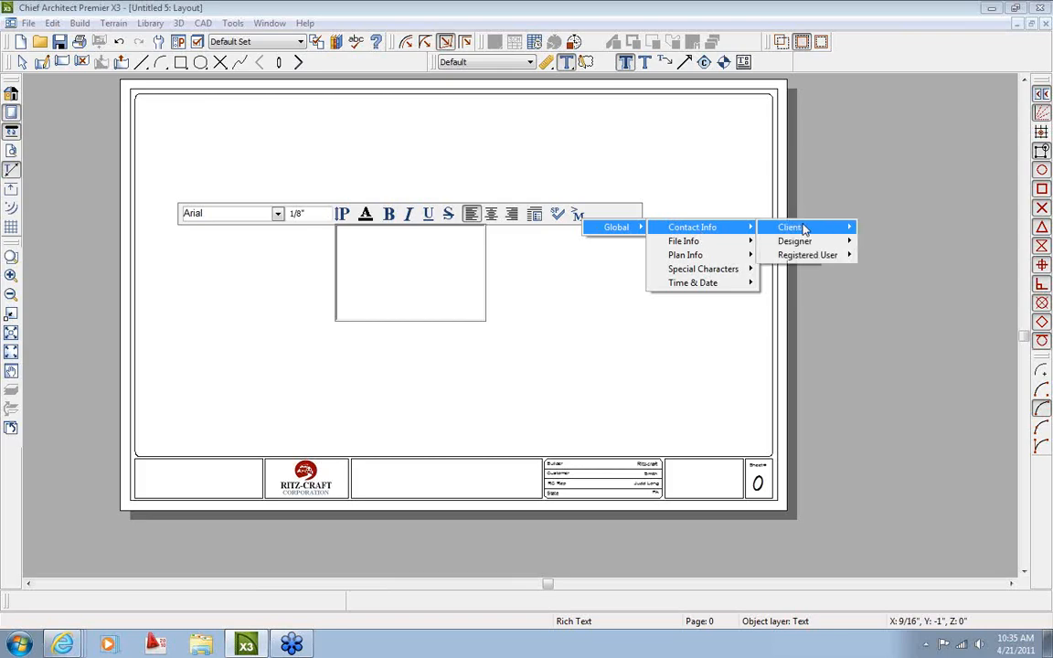
{"action": "mouse_move", "coordinate": [799, 243]}
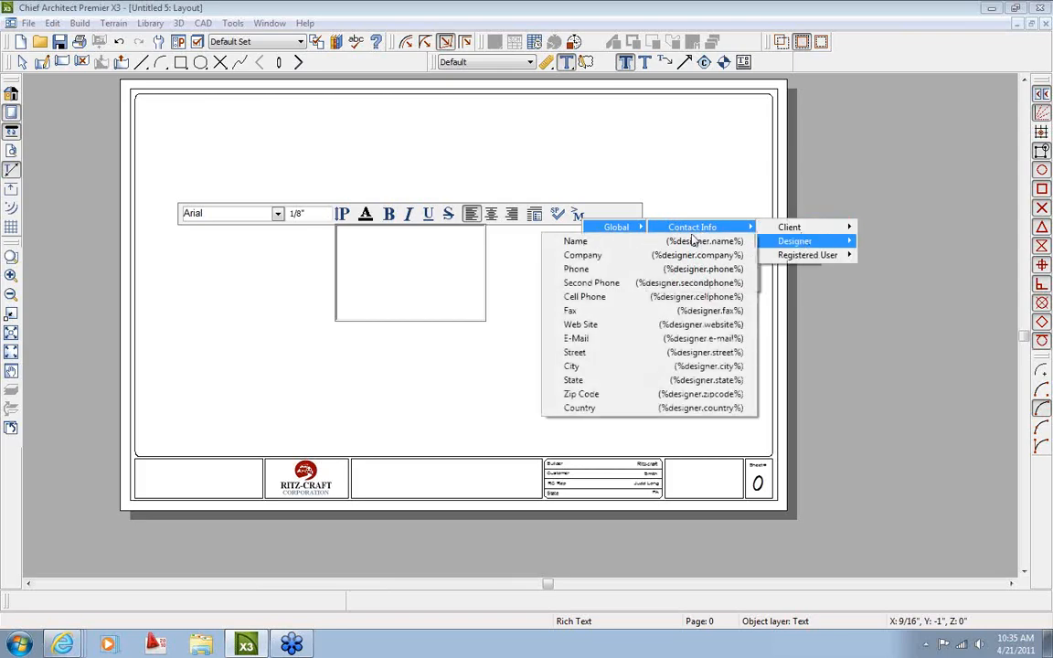
{"action": "left_click", "coordinate": [628, 245]}
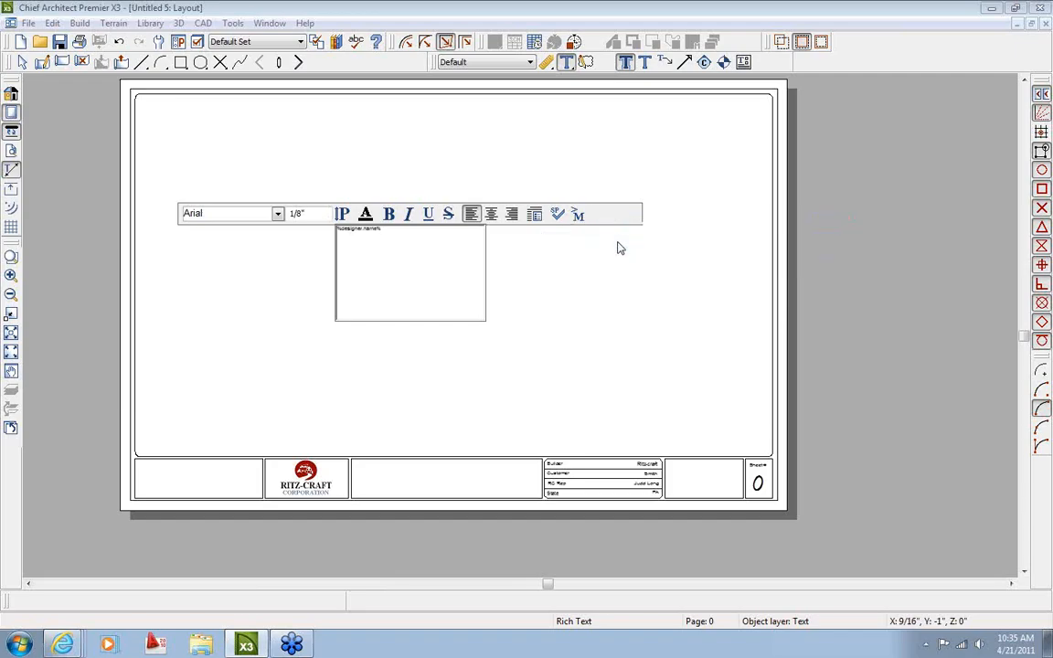
{"action": "left_click", "coordinate": [575, 341]}
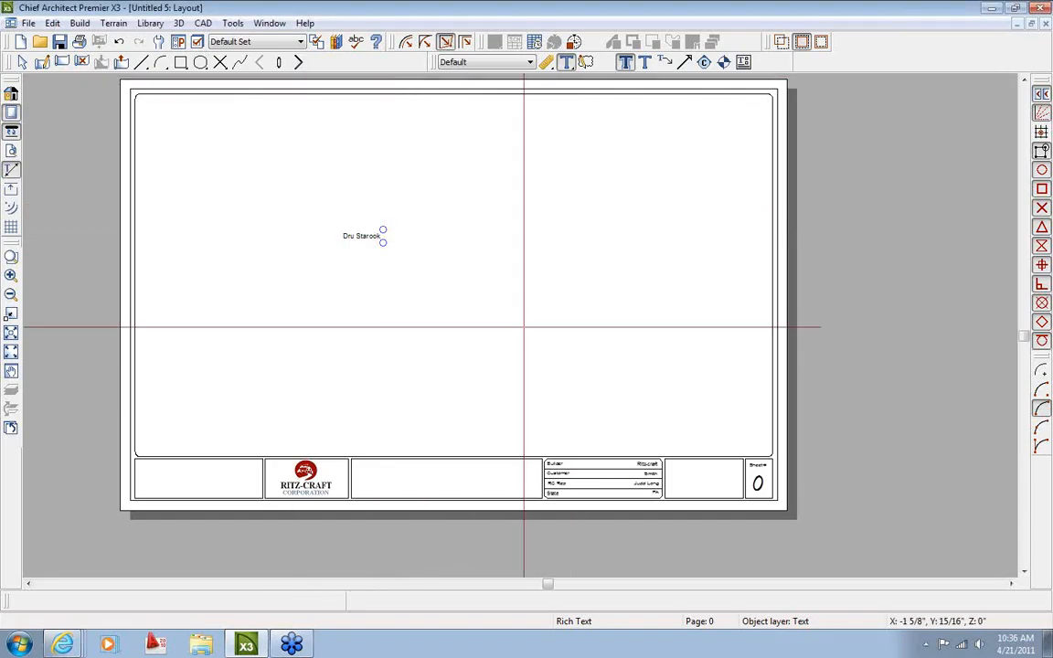
{"action": "key", "text": "space"}
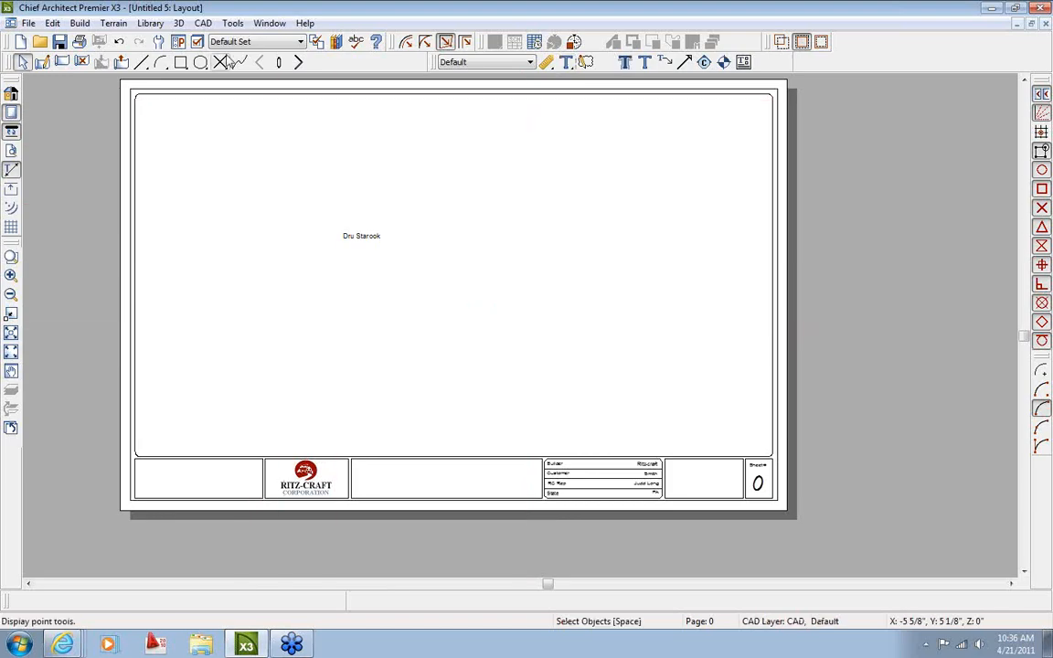
{"action": "left_click", "coordinate": [233, 23]}
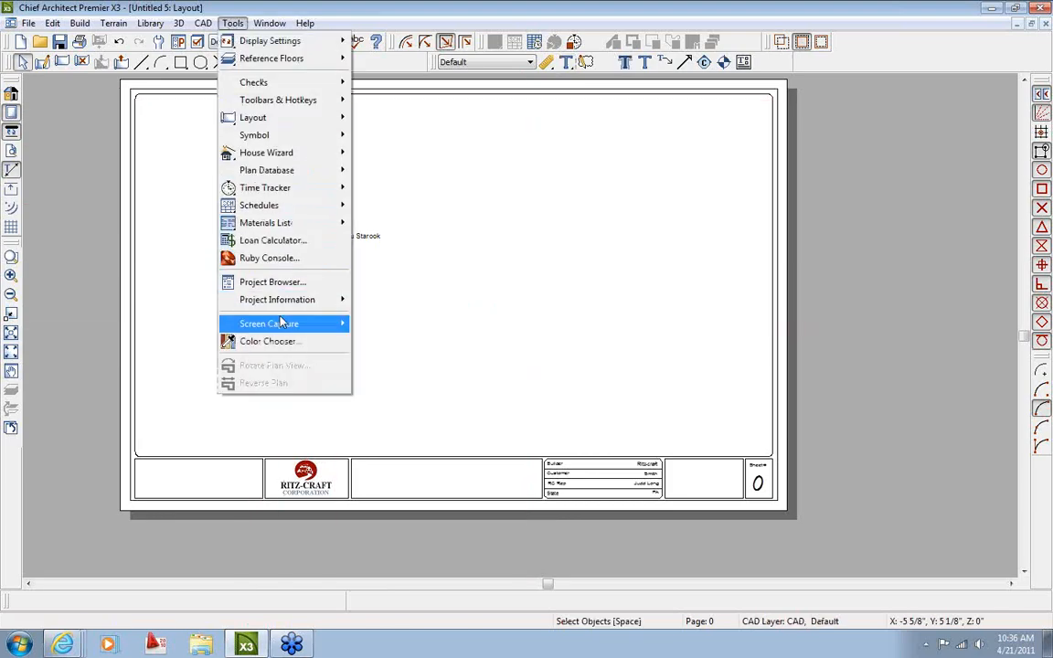
{"action": "mouse_move", "coordinate": [292, 300]}
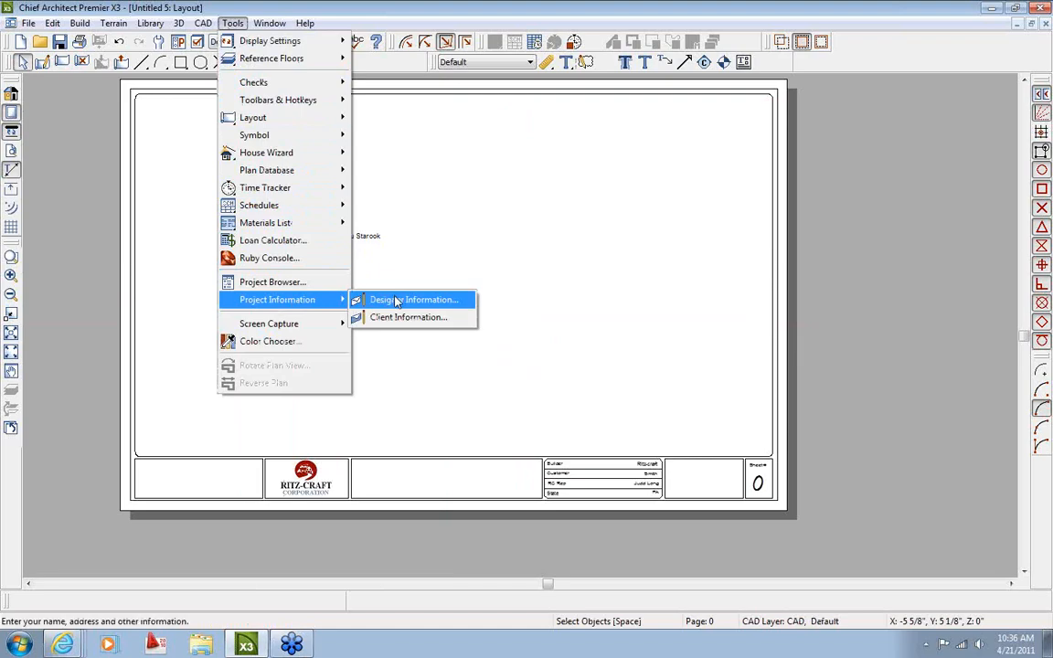
{"action": "left_click", "coordinate": [396, 302]}
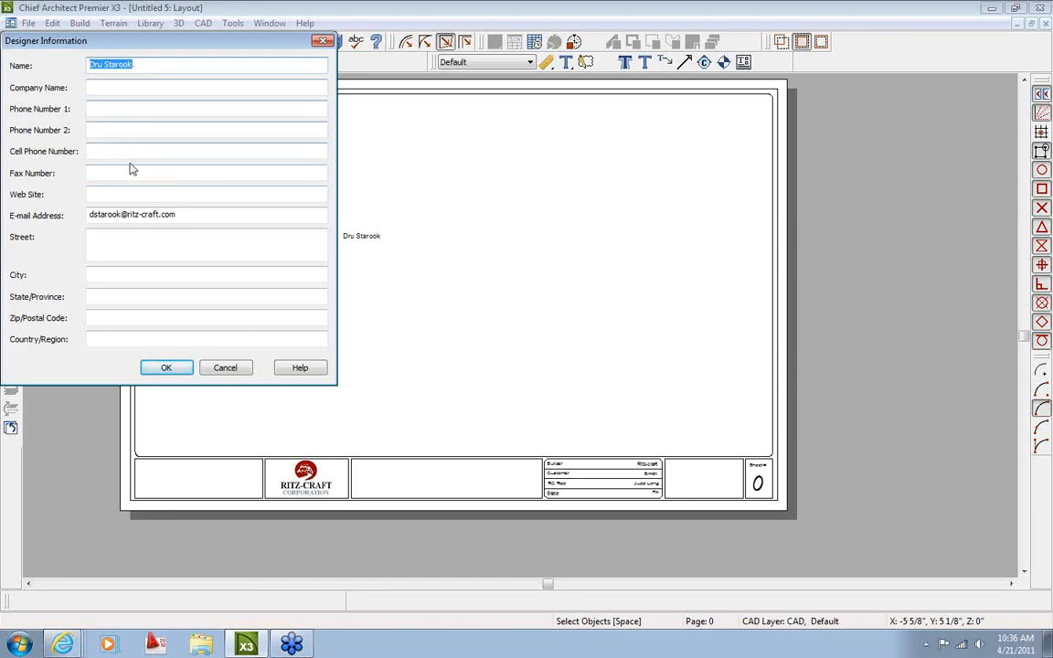
{"action": "left_click", "coordinate": [225, 368]}
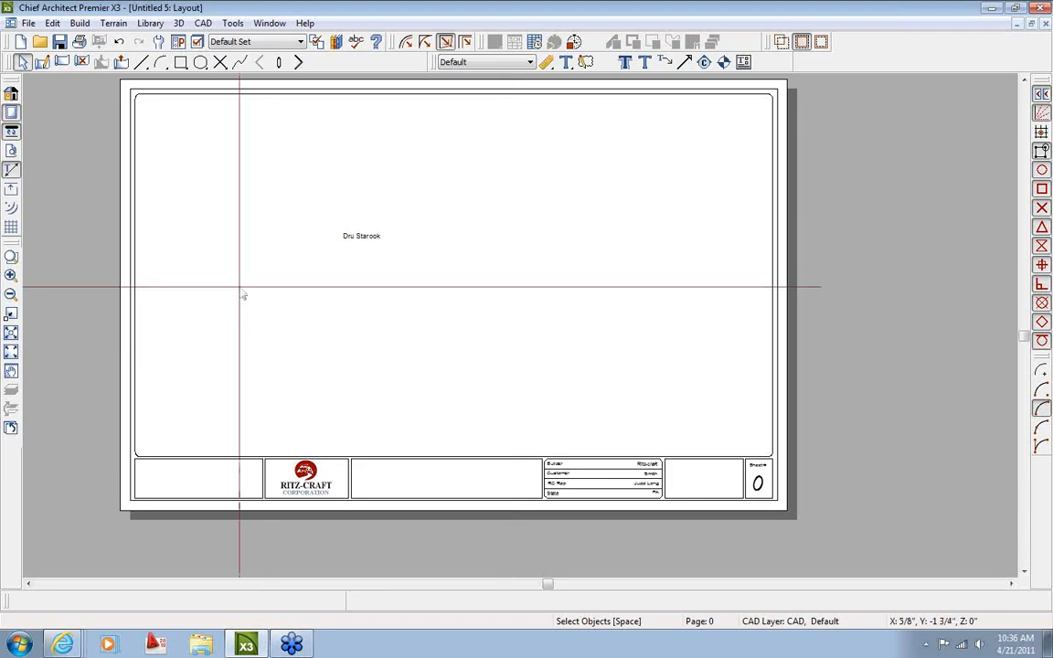
{"action": "left_click", "coordinate": [233, 23]}
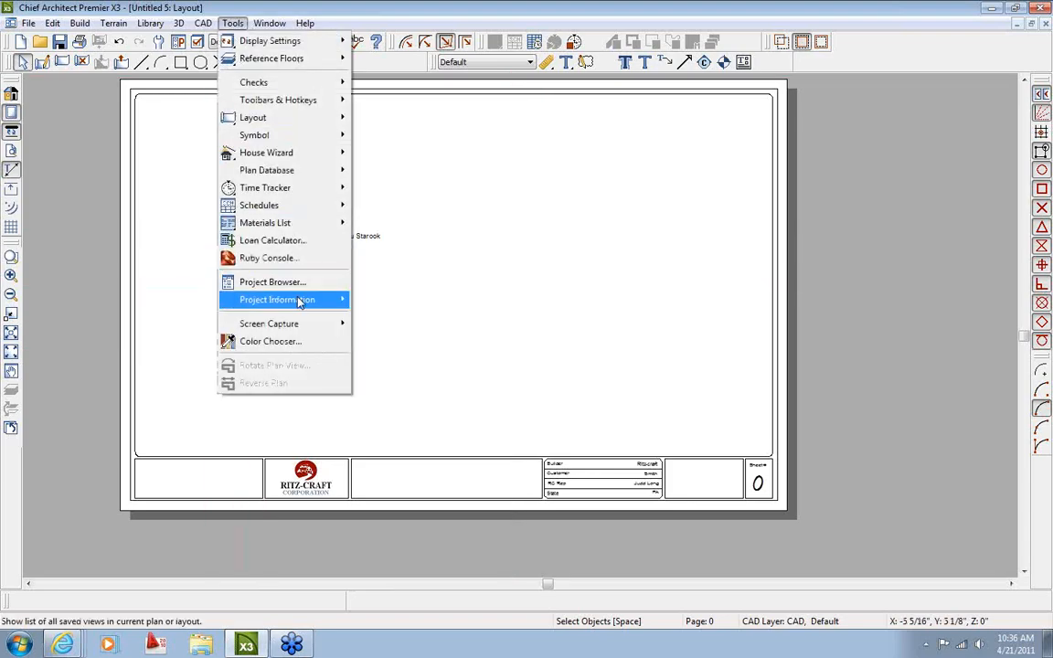
{"action": "mouse_move", "coordinate": [300, 299]}
{"action": "left_click", "coordinate": [419, 301]}
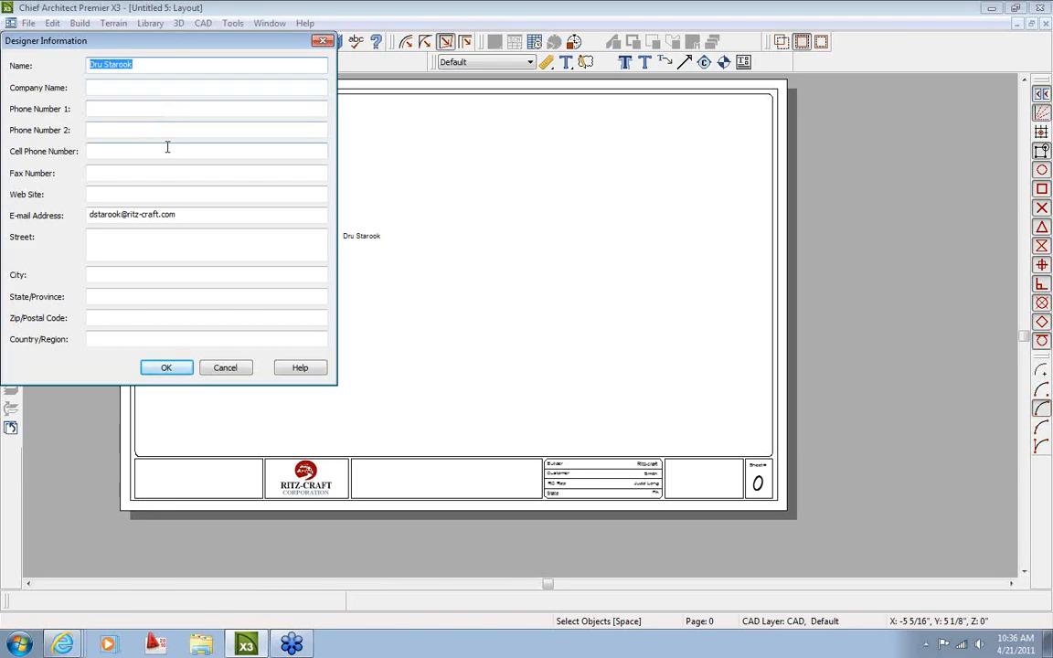
{"action": "left_click", "coordinate": [225, 368]}
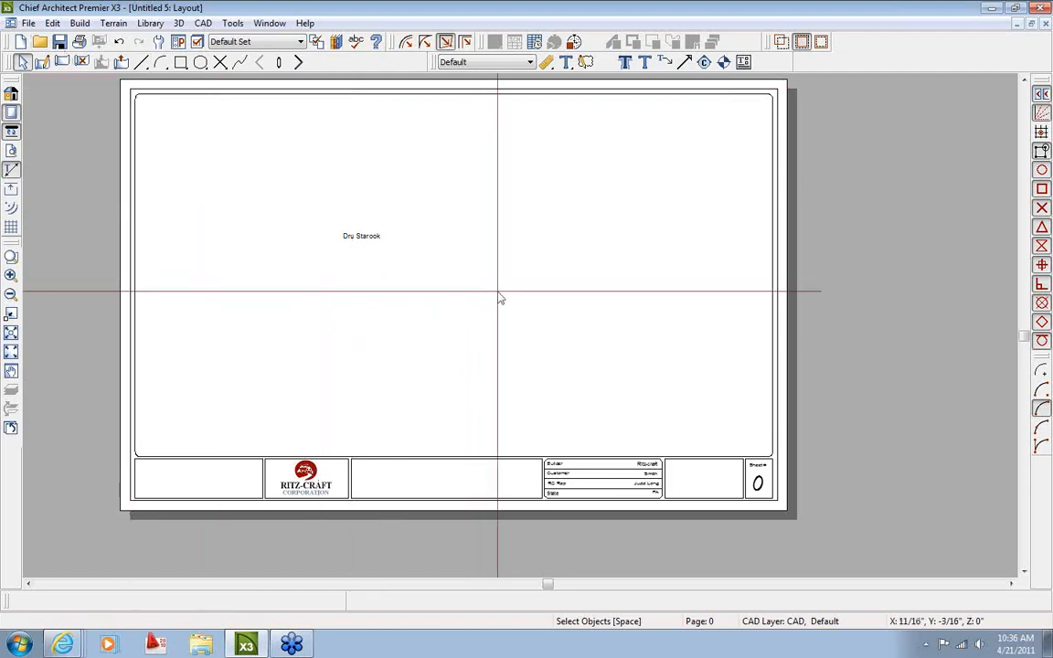
Delete the designer name text from the sheet and move on to layout page 1
{"action": "middle_click_drag", "start_coordinate": [497, 292], "coordinate": [500, 319]}
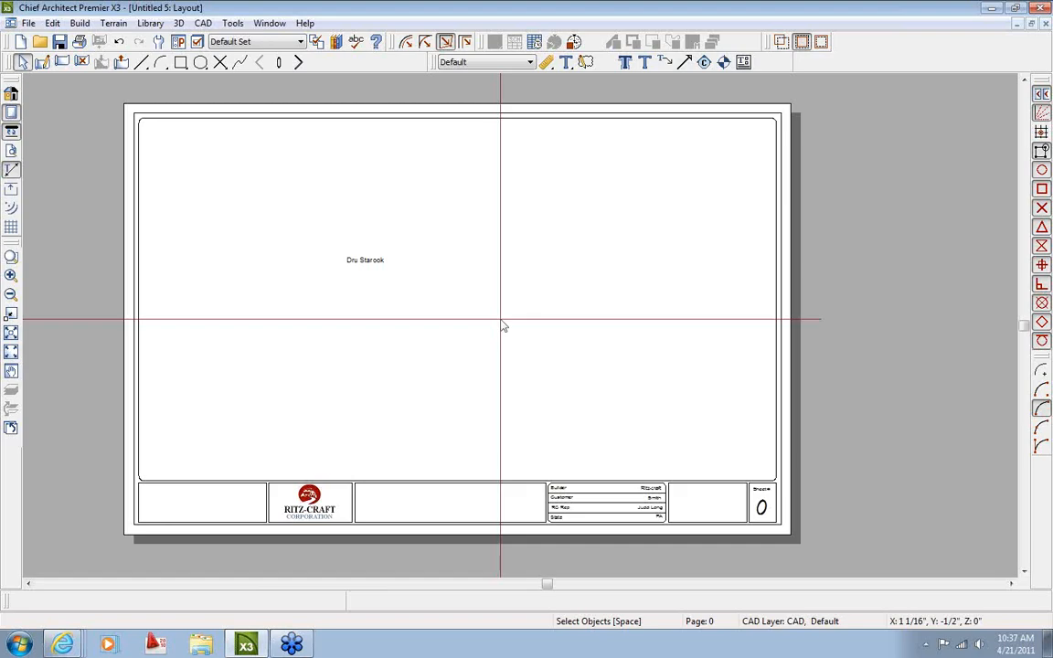
{"action": "left_click", "coordinate": [365, 267]}
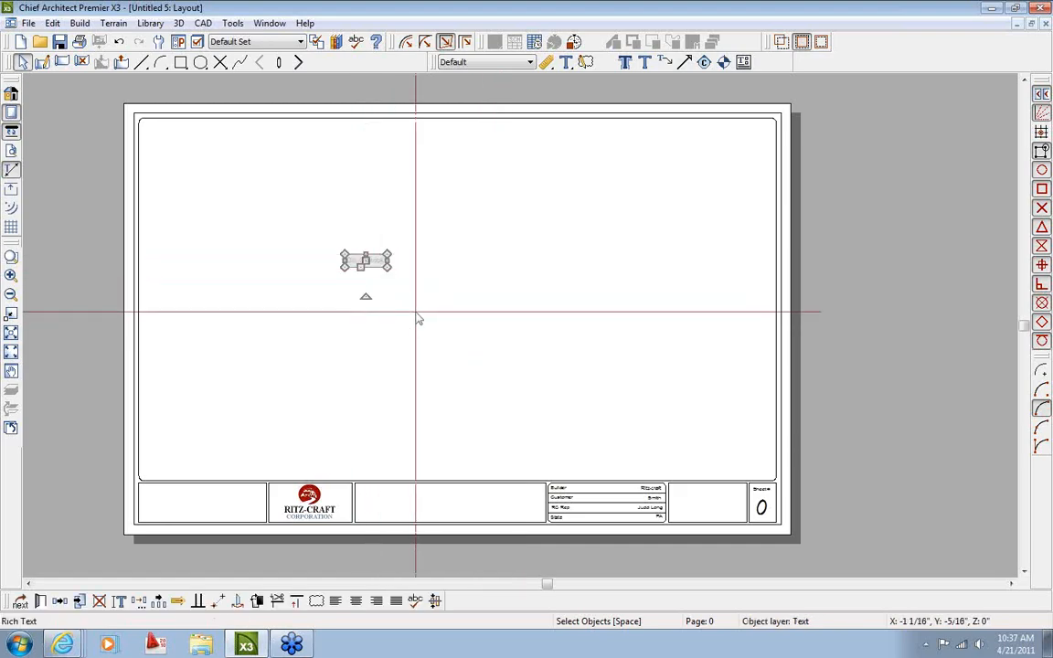
{"action": "key", "text": "Delete"}
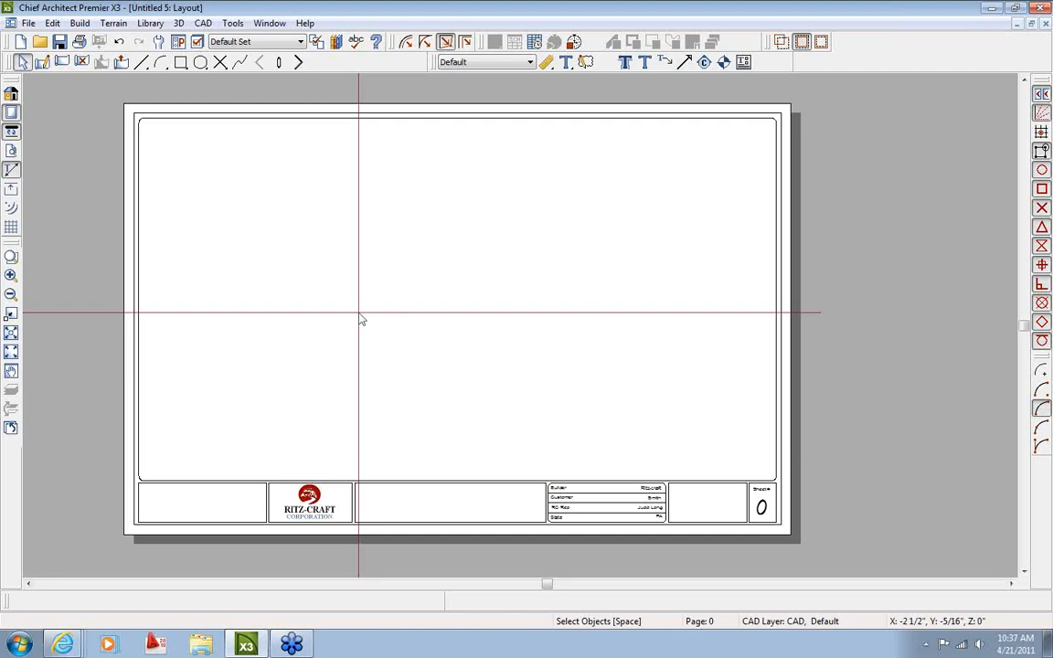
{"action": "left_click", "coordinate": [298, 62]}
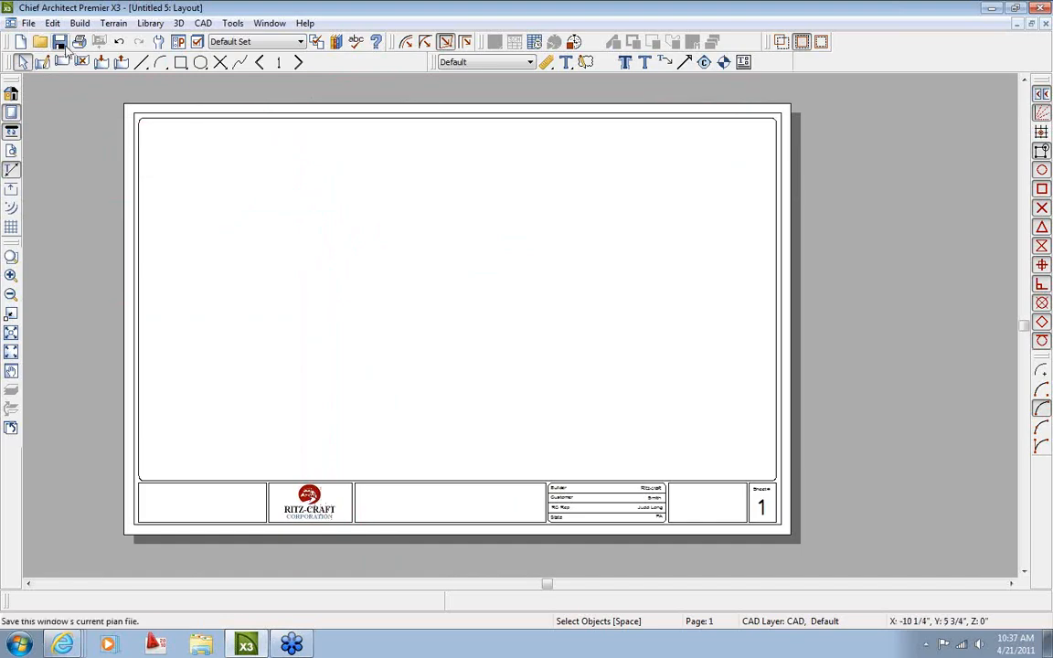
Start saving the layout as a template, browsing into the X3 Templates Layouts folder
{"action": "left_click", "coordinate": [29, 23]}
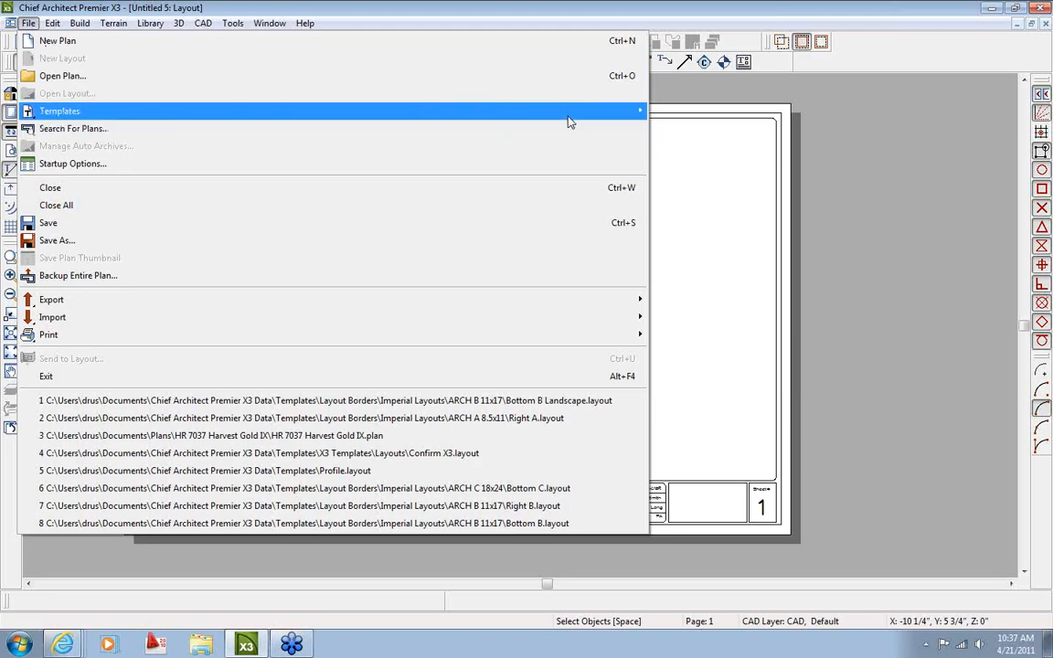
{"action": "mouse_move", "coordinate": [567, 111]}
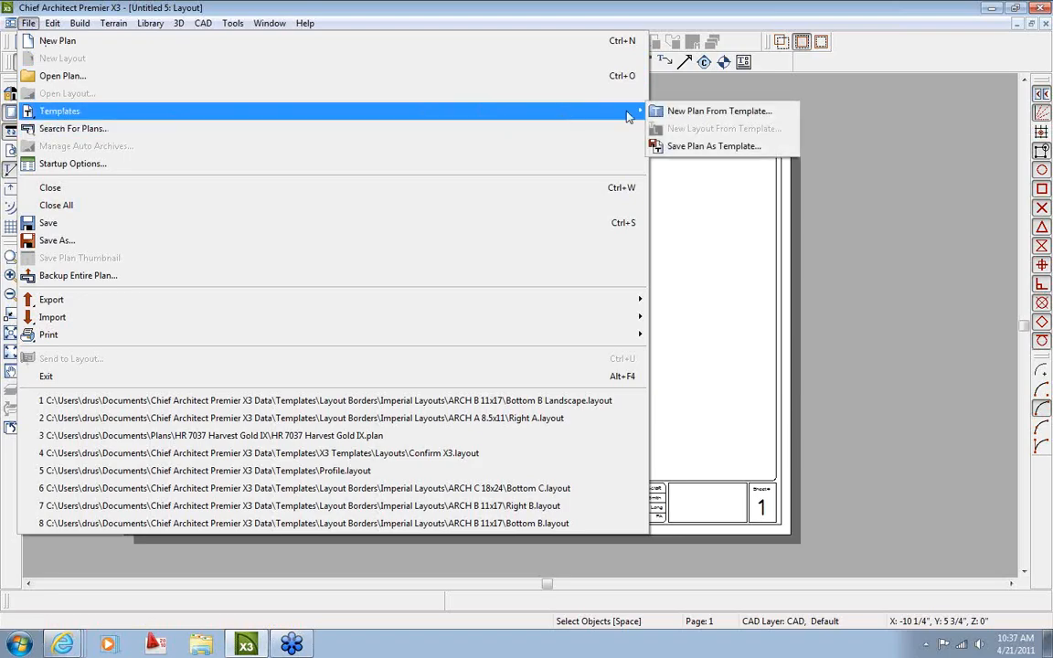
{"action": "left_click", "coordinate": [694, 148]}
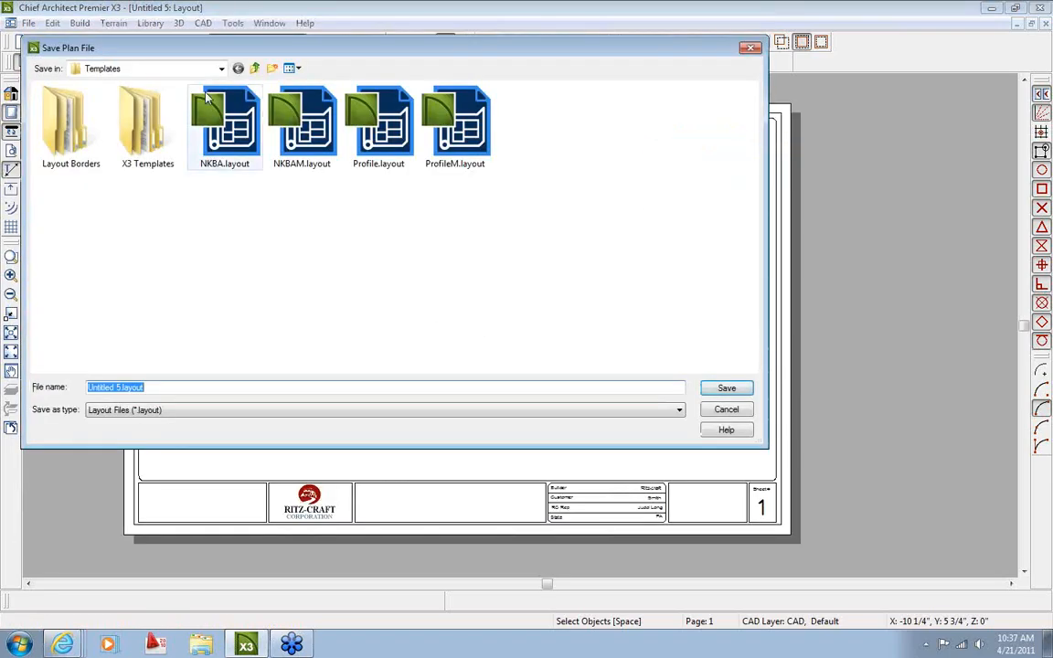
{"action": "left_click", "coordinate": [221, 69]}
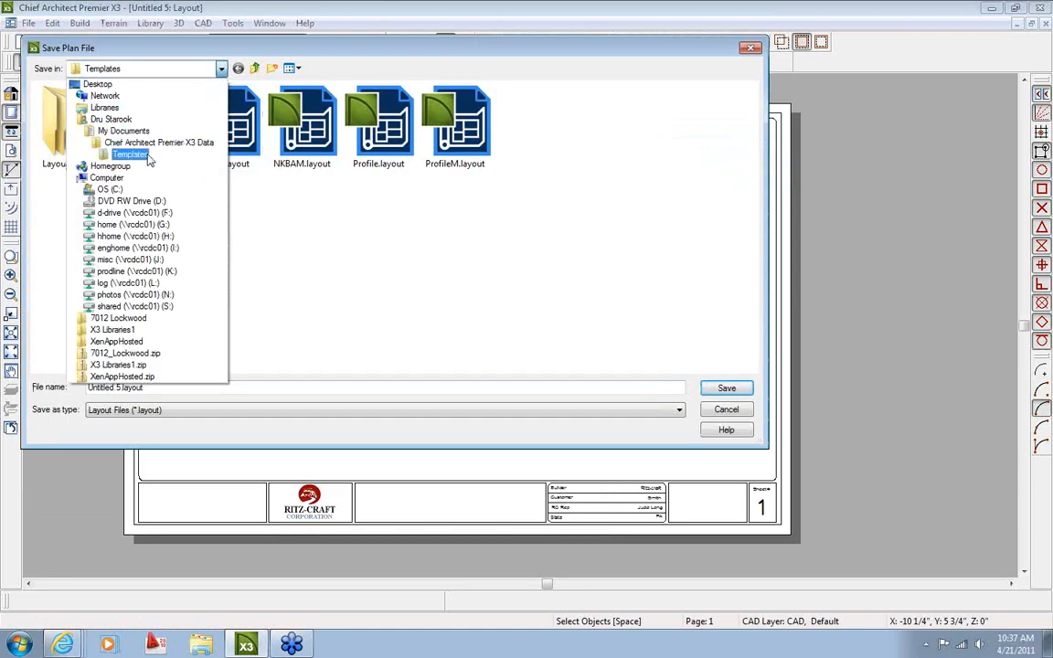
{"action": "left_click", "coordinate": [137, 151]}
{"action": "double_click", "coordinate": [147, 138]}
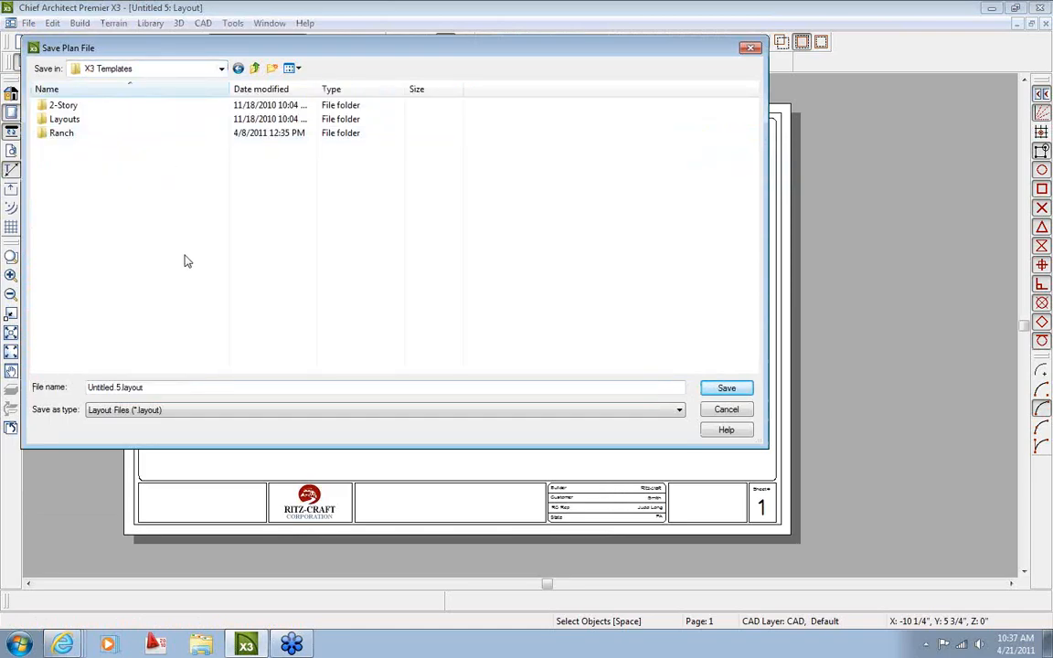
{"action": "double_click", "coordinate": [64, 119]}
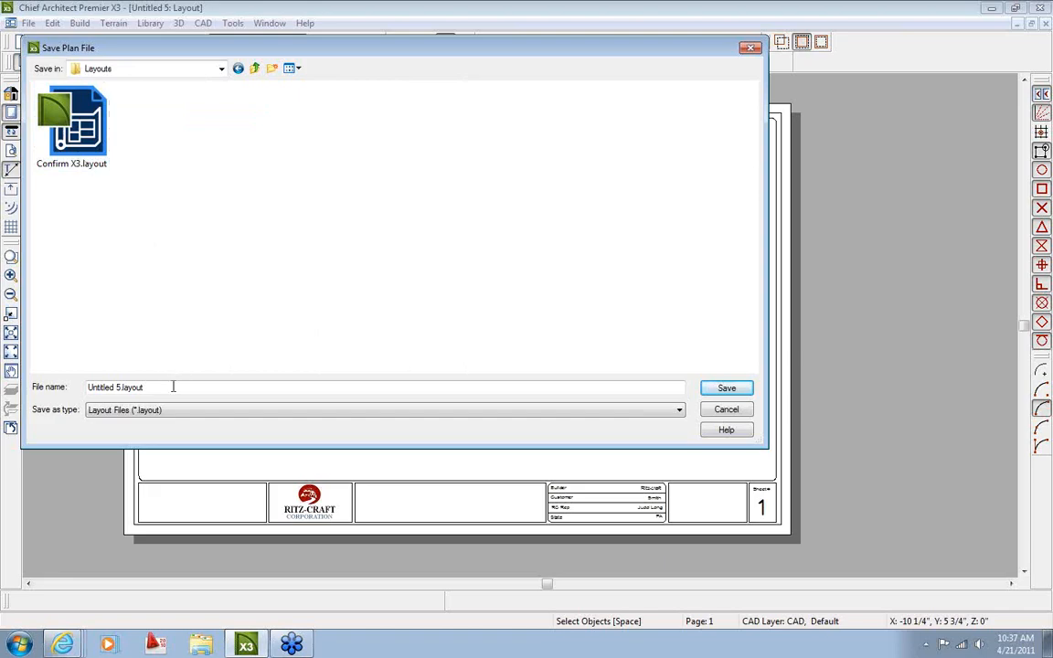
Navigate to the Chief Architect Premier X3 Data Templates folder, shown as a detailed list
{"action": "left_click", "coordinate": [220, 69]}
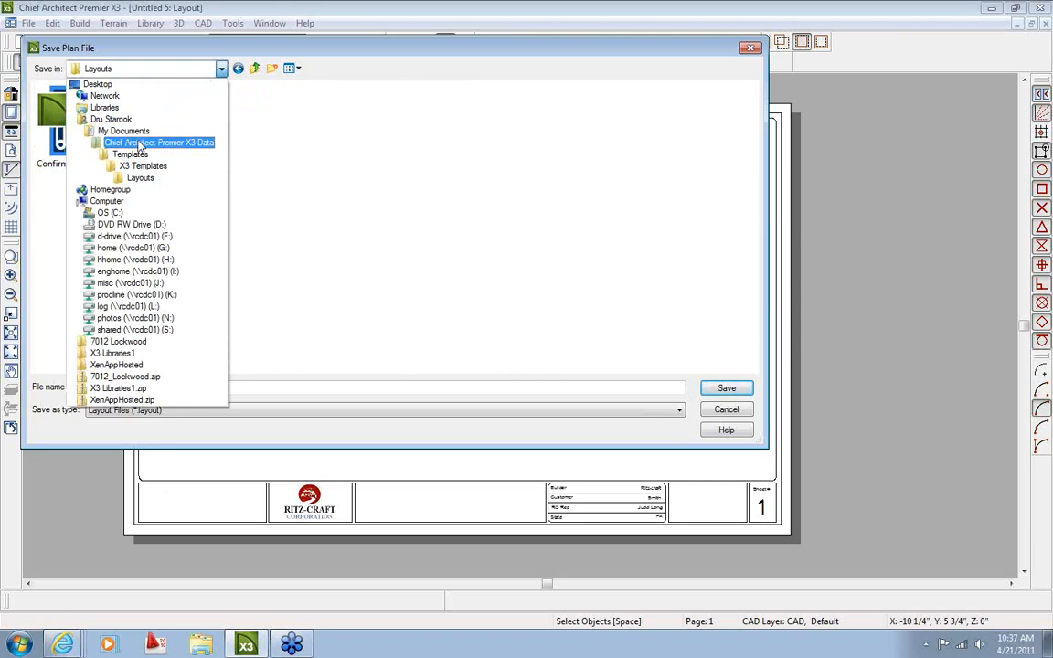
{"action": "left_click", "coordinate": [139, 143]}
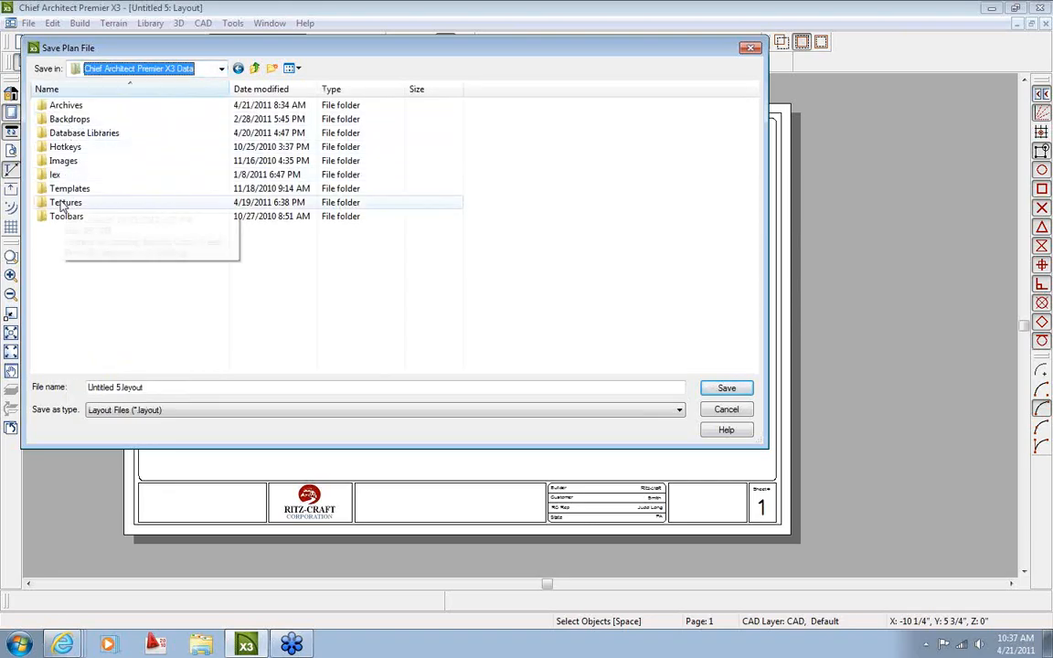
{"action": "double_click", "coordinate": [61, 189]}
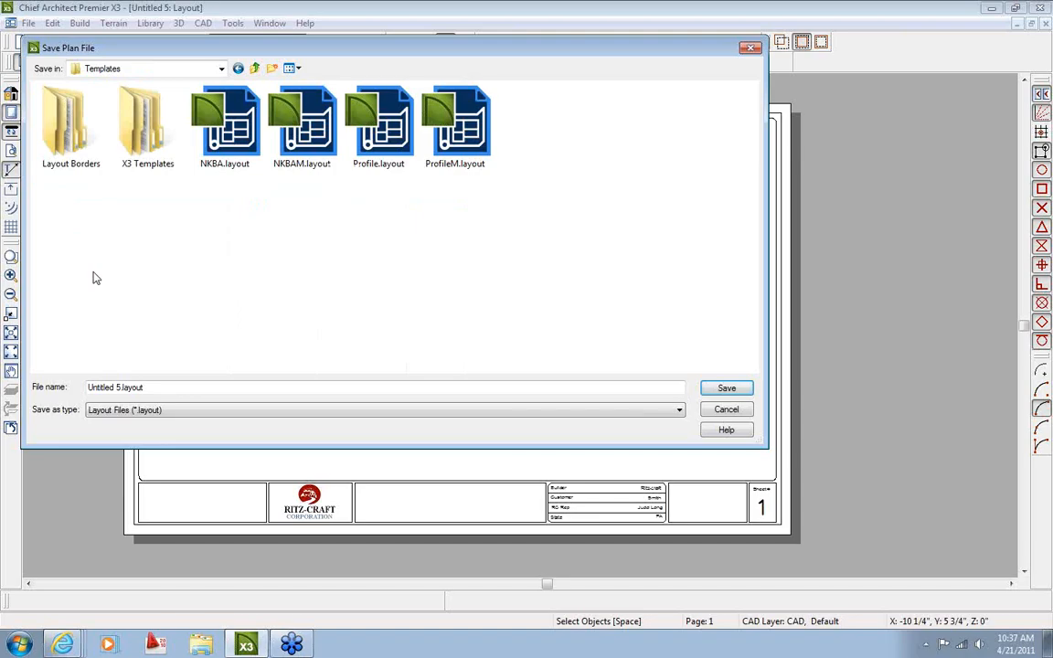
{"action": "left_click", "coordinate": [291, 68]}
{"action": "left_click", "coordinate": [315, 167]}
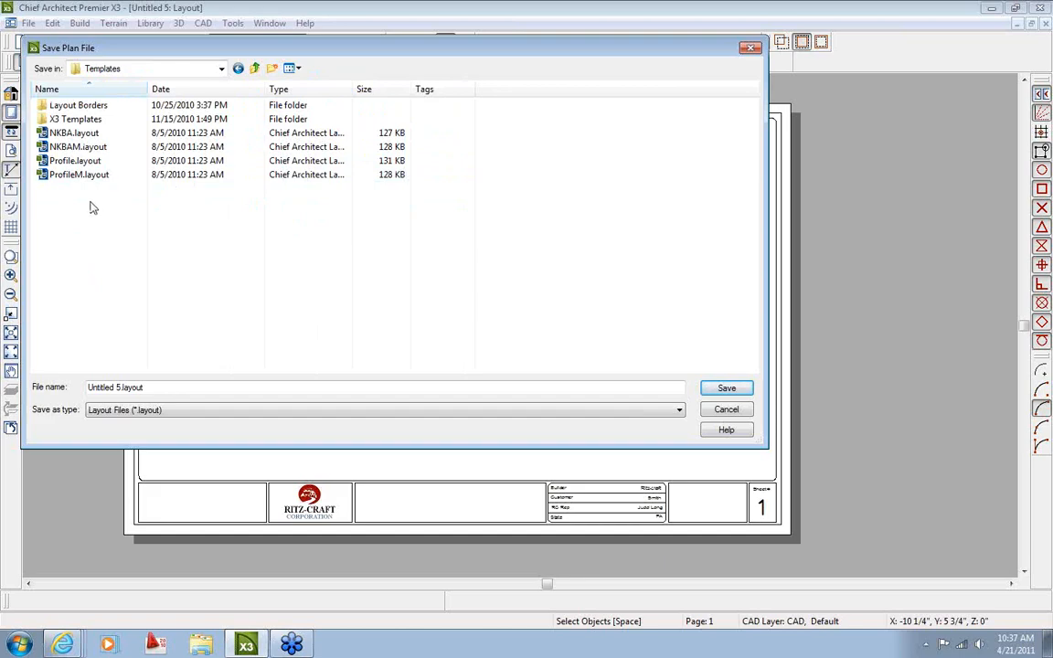
{"action": "double_click", "coordinate": [76, 121]}
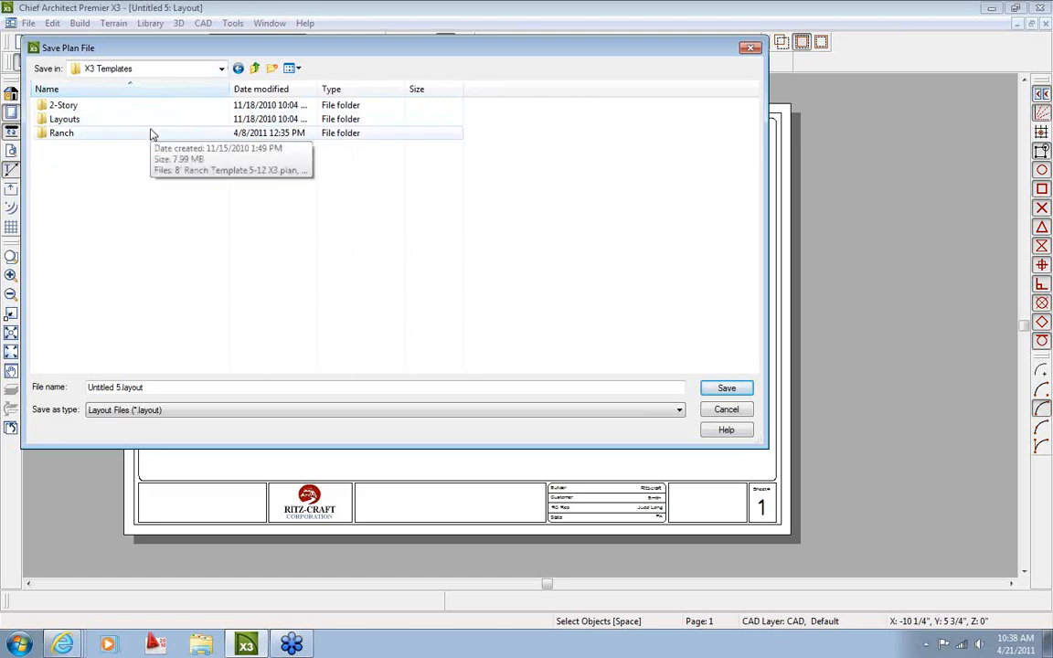
{"action": "left_click", "coordinate": [255, 68]}
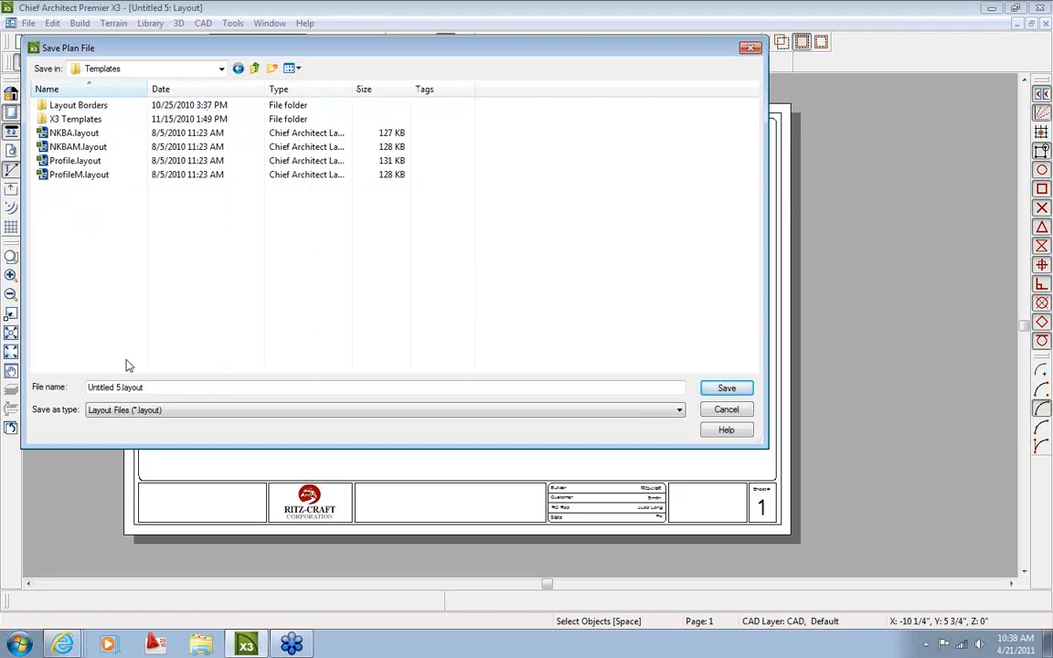
Save the layout template under the name Test_Layout
{"action": "left_click_drag", "start_coordinate": [160, 386], "coordinate": [40, 380]}
{"action": "type", "text": "T"}
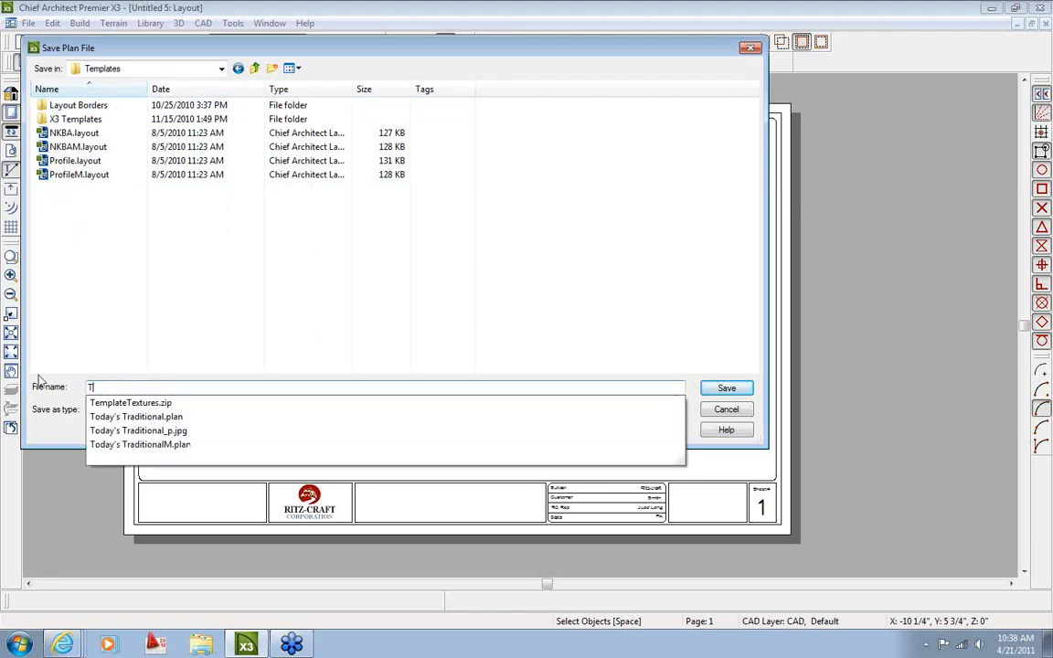
{"action": "type", "text": "est_Layout"}
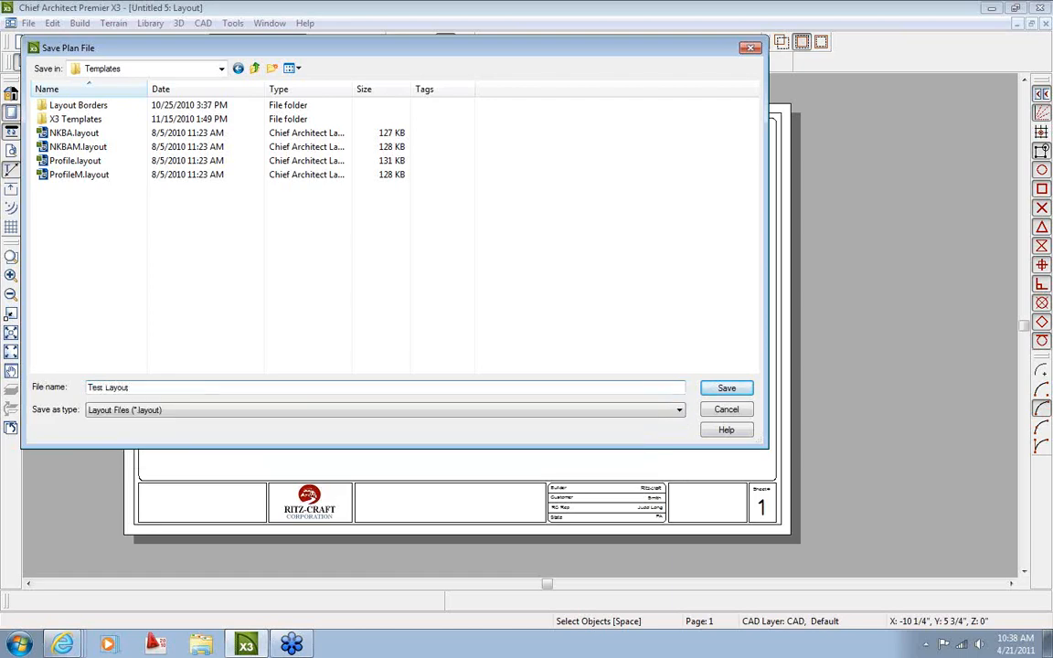
{"action": "left_click", "coordinate": [724, 391]}
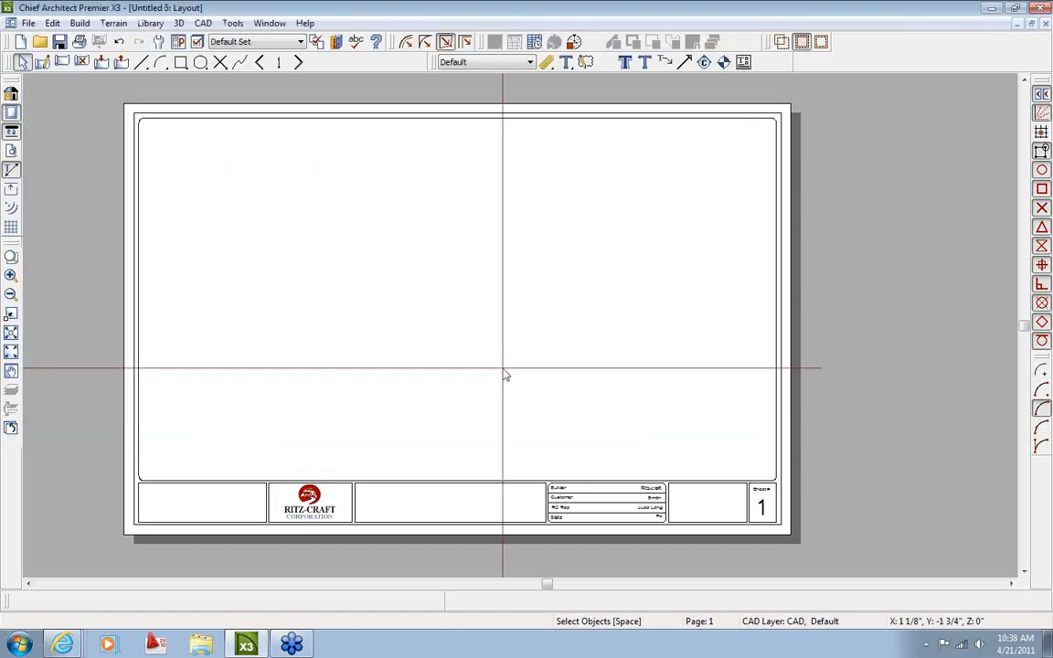
Close the layout and set Test Layout as the default layout template in Preferences > New Plans
{"action": "left_click", "coordinate": [1045, 24]}
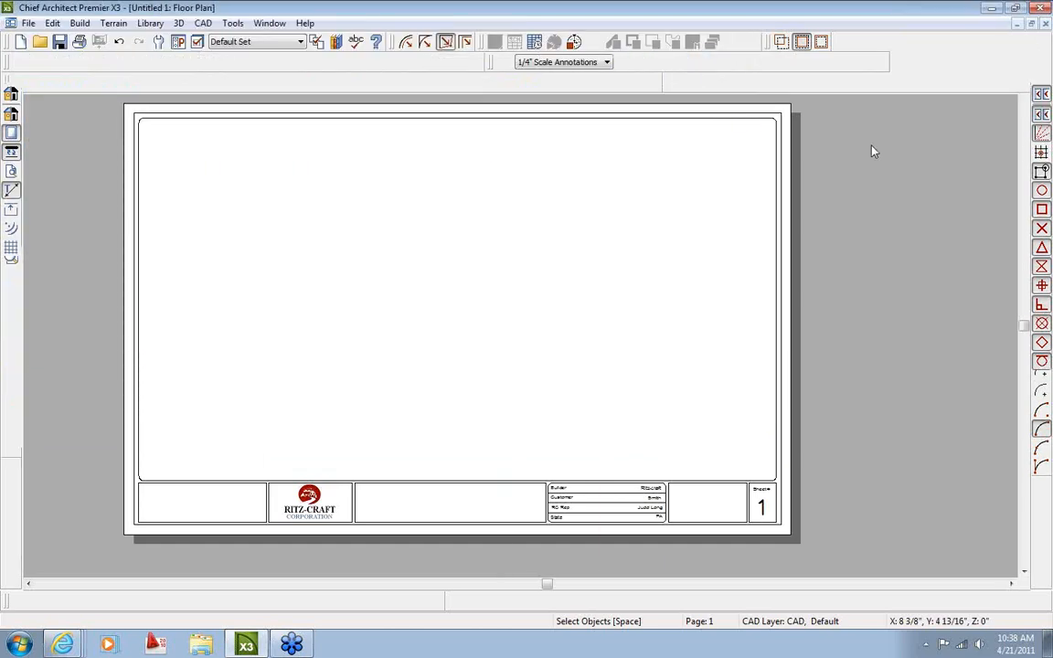
{"action": "left_click", "coordinate": [178, 41]}
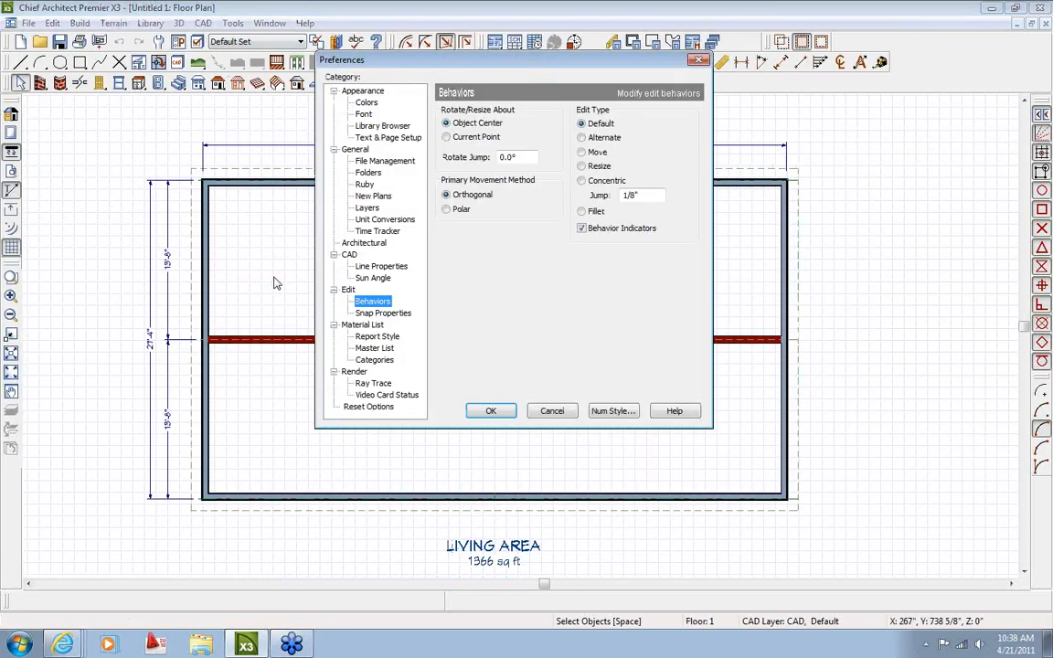
{"action": "left_click", "coordinate": [367, 196]}
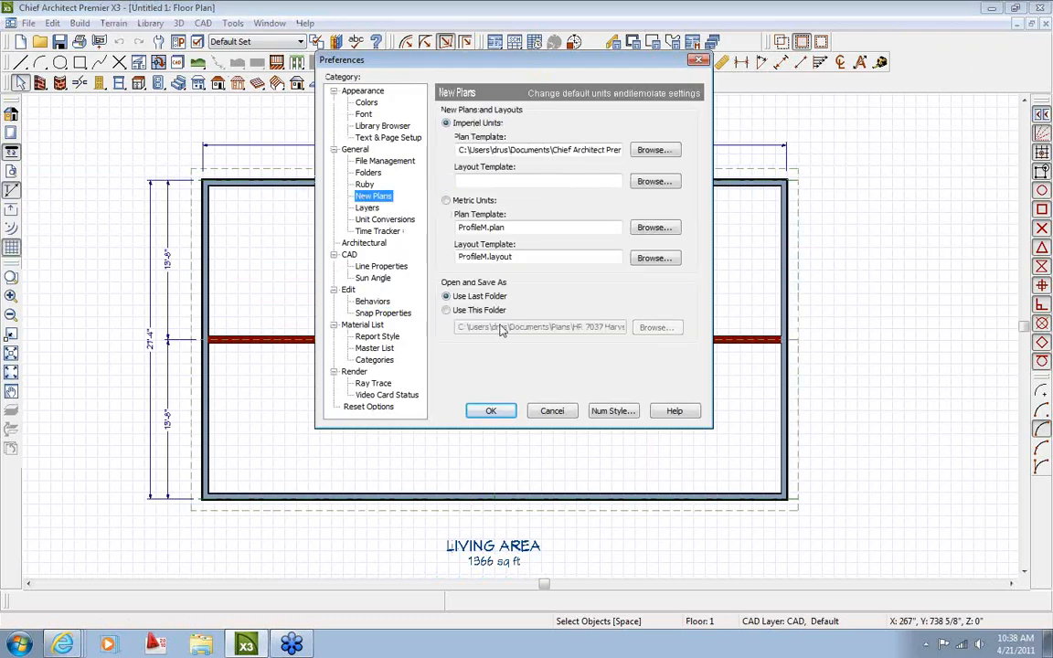
{"action": "left_click", "coordinate": [658, 183]}
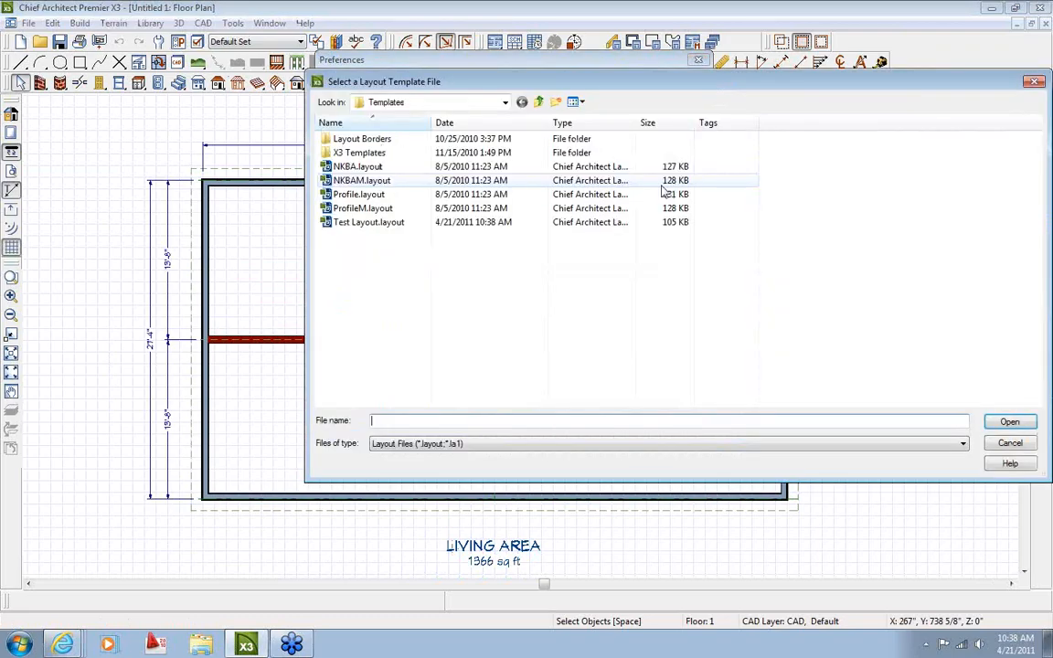
{"action": "left_click", "coordinate": [437, 102]}
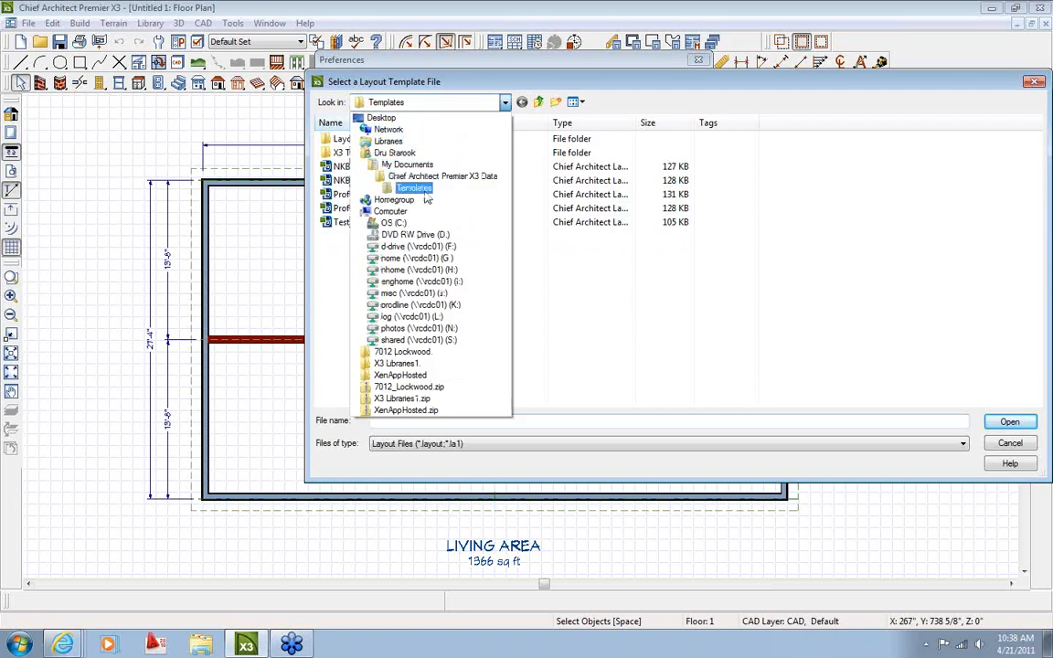
{"action": "left_click", "coordinate": [416, 187]}
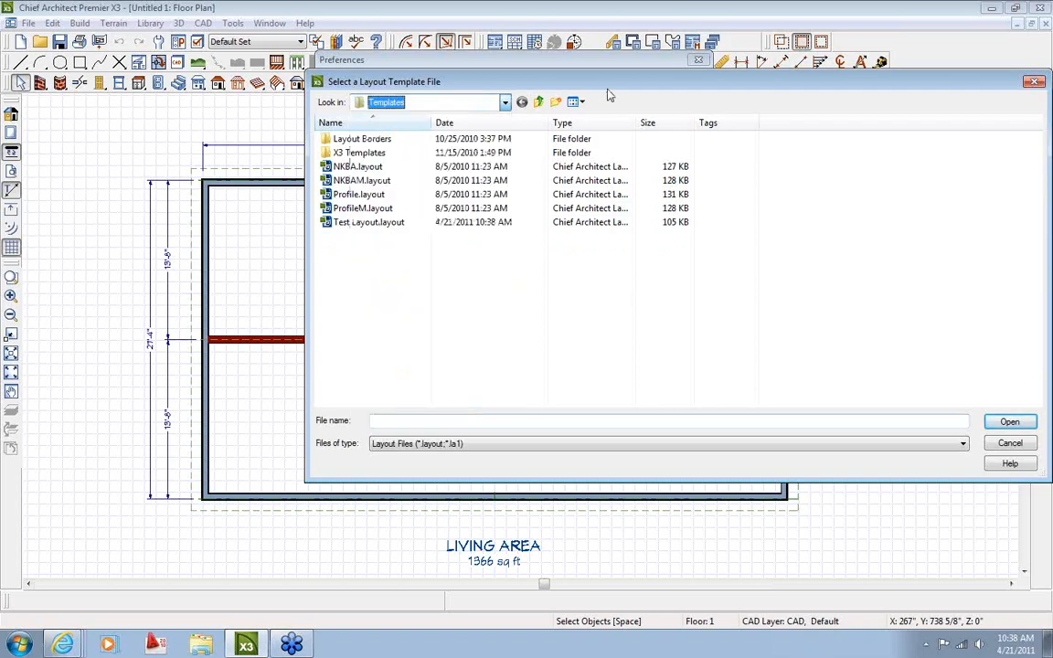
{"action": "double_click", "coordinate": [368, 222]}
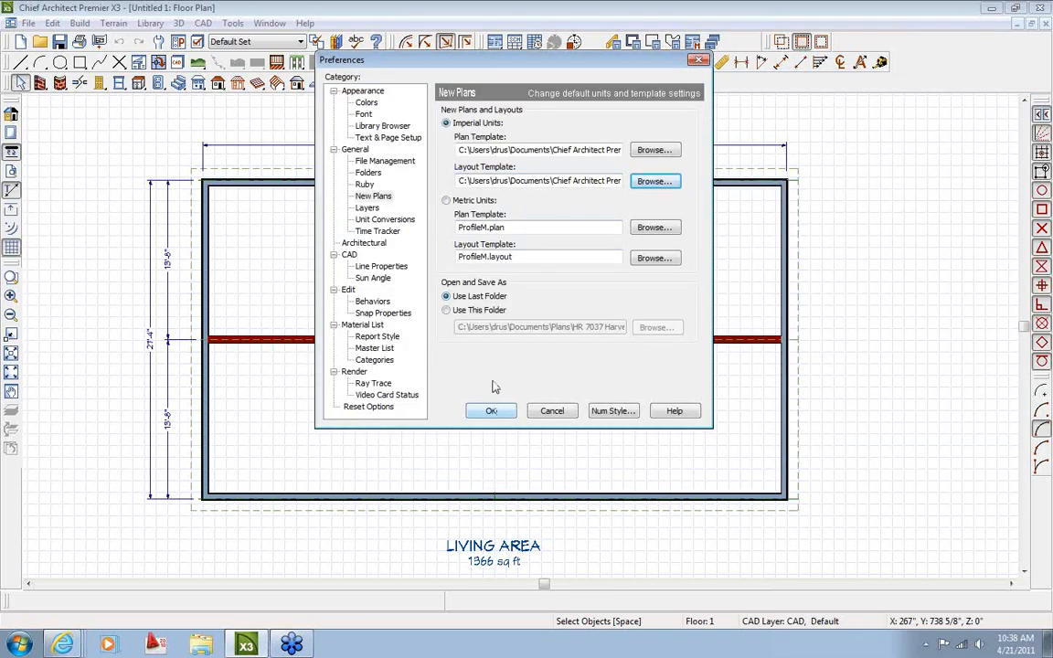
{"action": "left_click", "coordinate": [490, 410]}
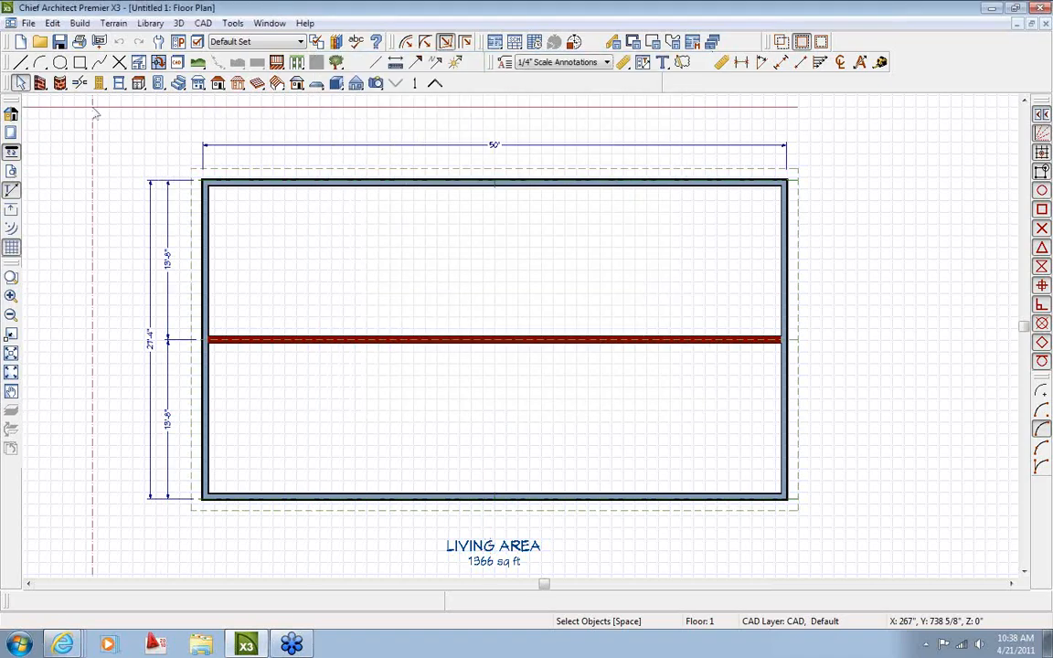
Test the template with File > New Layout, then close the new layout
{"action": "left_click", "coordinate": [29, 22]}
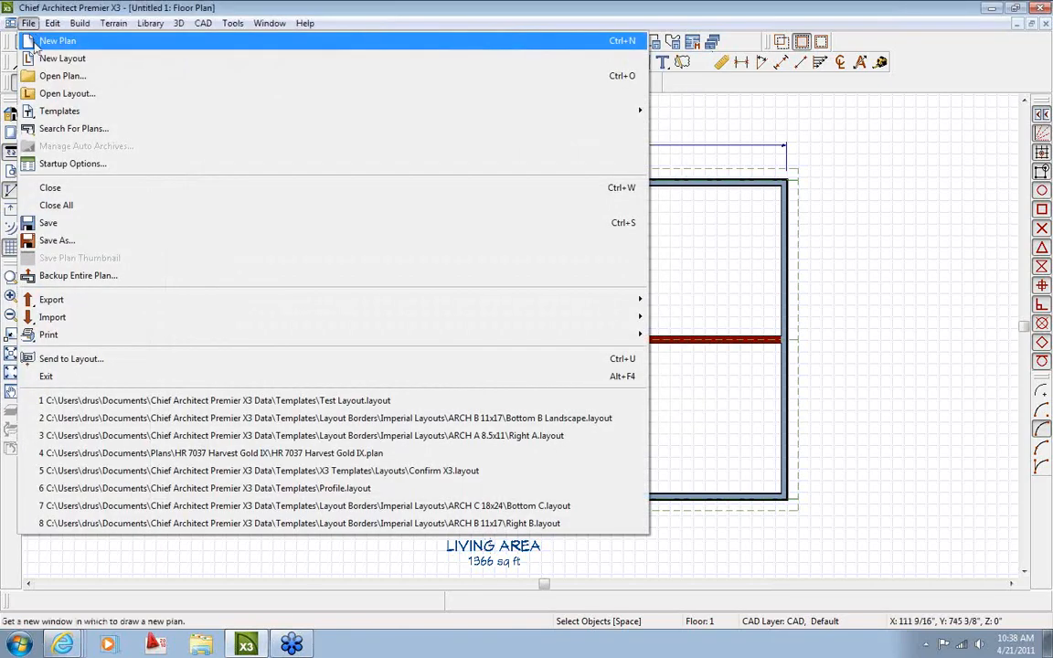
{"action": "left_click", "coordinate": [41, 59]}
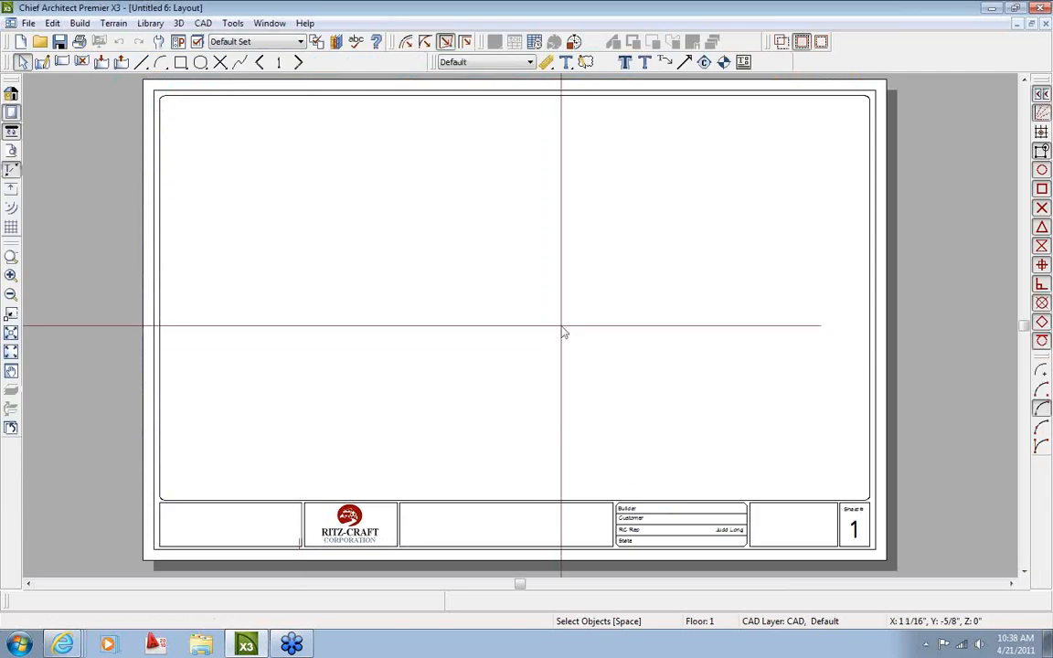
{"action": "left_click", "coordinate": [1045, 23]}
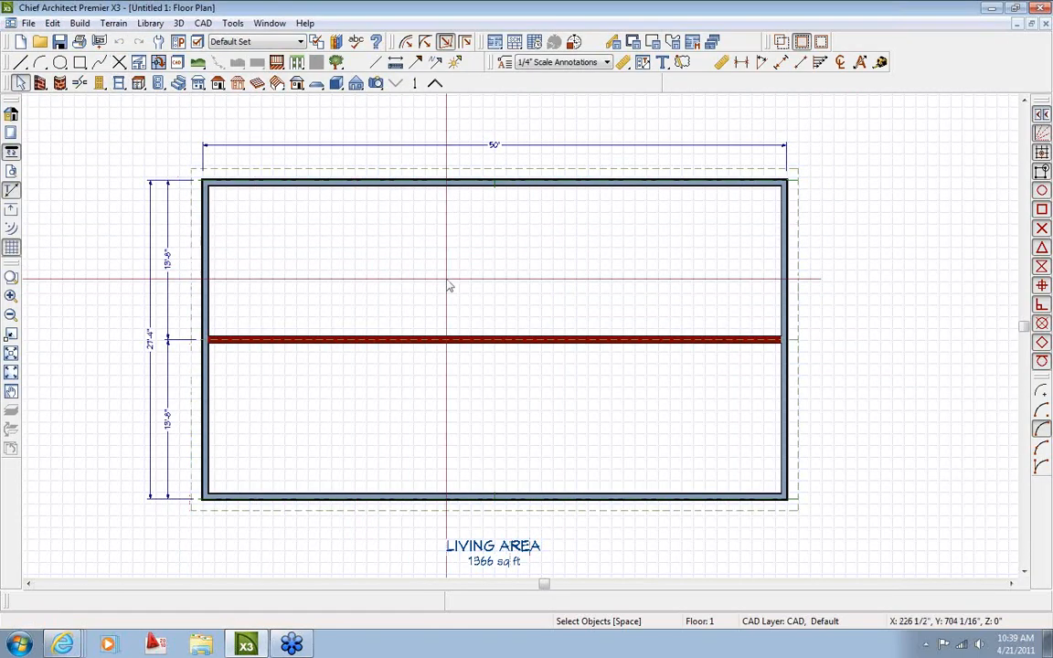
Check the open windows, then send the untitled floor plan to a layout
{"action": "left_click", "coordinate": [267, 24]}
{"action": "left_click", "coordinate": [311, 144]}
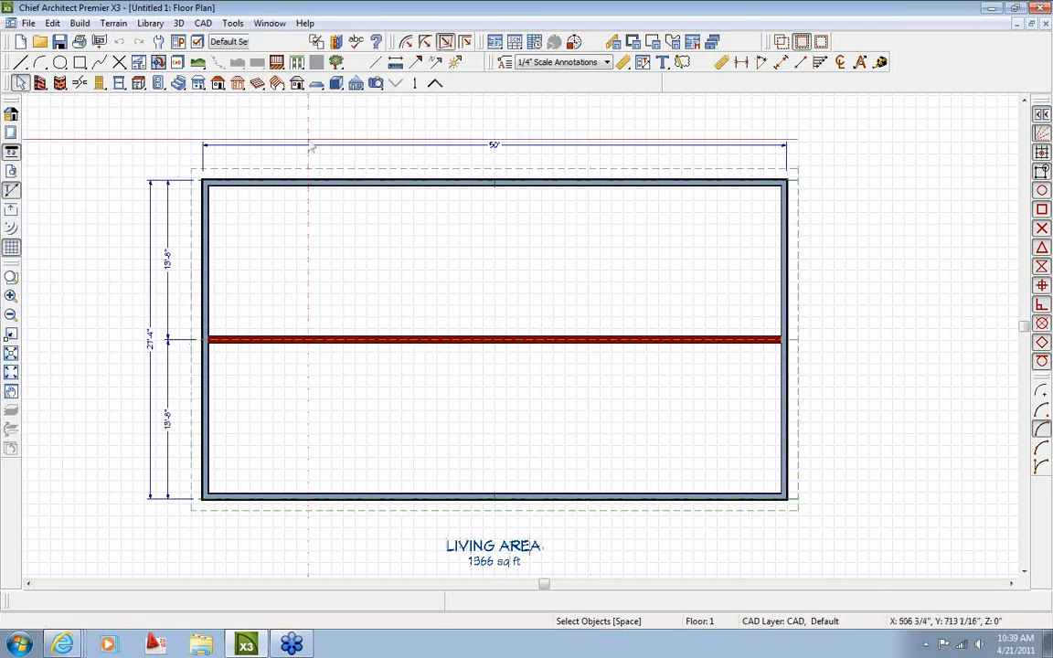
{"action": "left_click", "coordinate": [100, 42]}
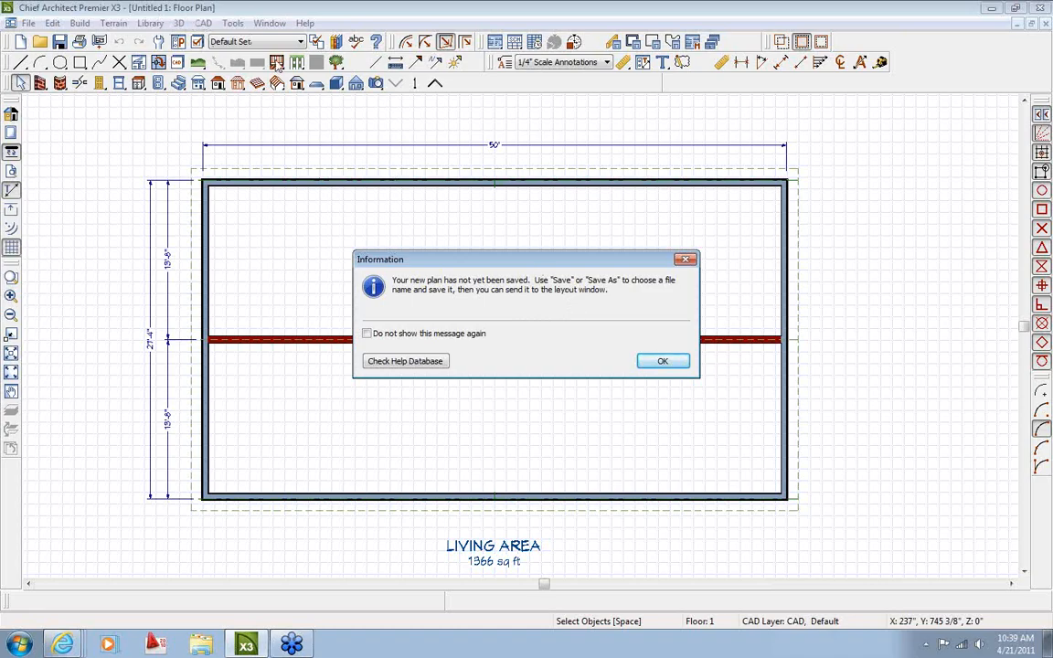
Acknowledge the unsaved-plan message and browse to the network home drive's TEMP folder
{"action": "left_click", "coordinate": [650, 360]}
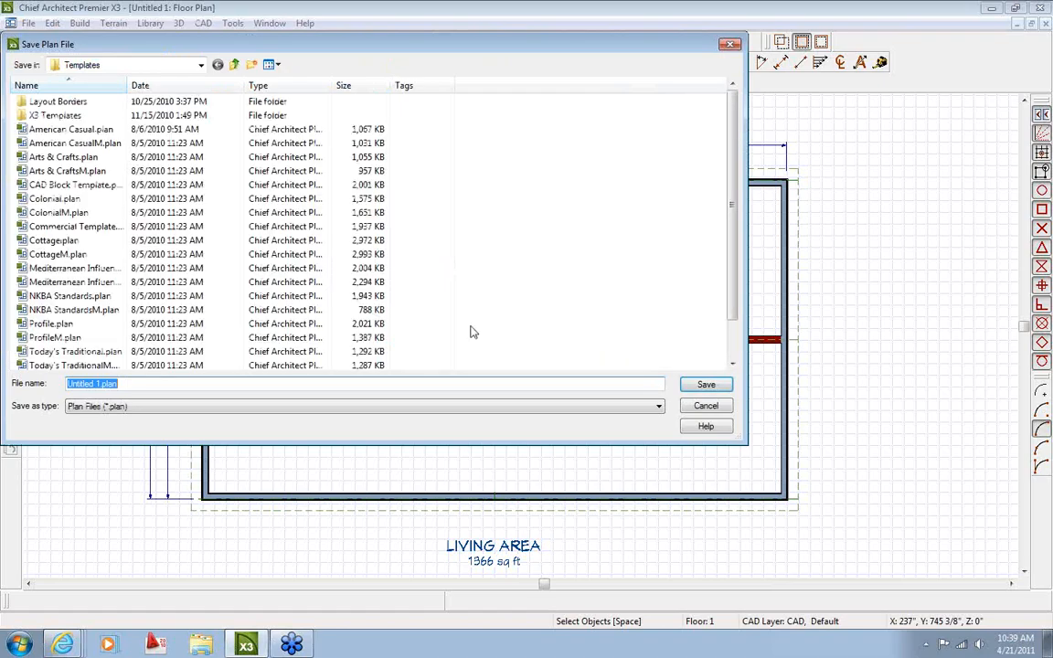
{"action": "left_click", "coordinate": [127, 68]}
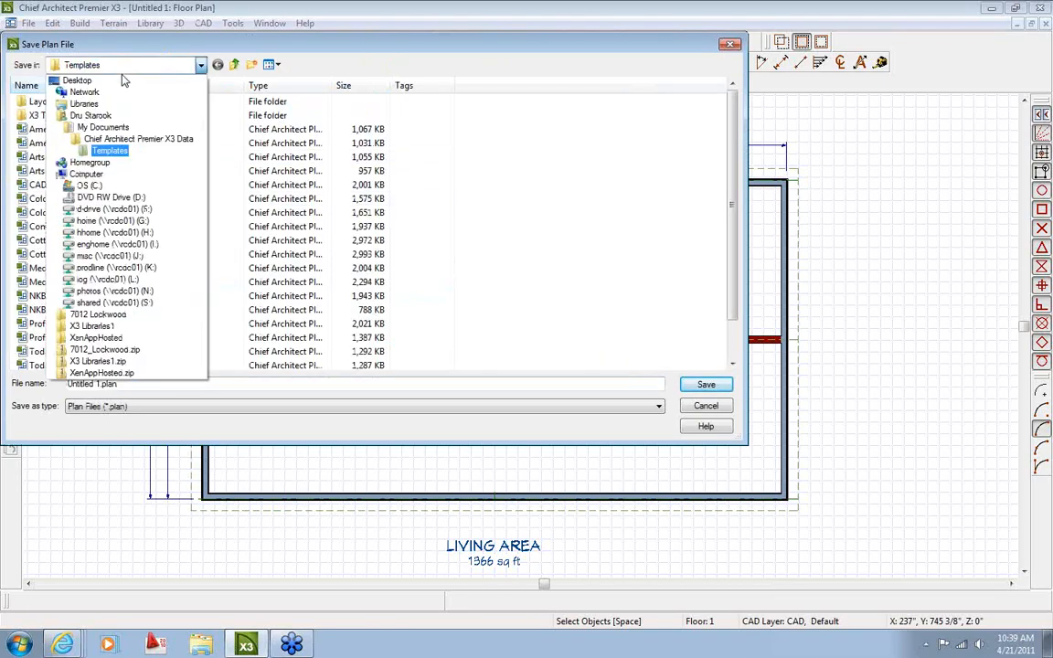
{"action": "left_click", "coordinate": [124, 81]}
{"action": "left_click", "coordinate": [131, 67]}
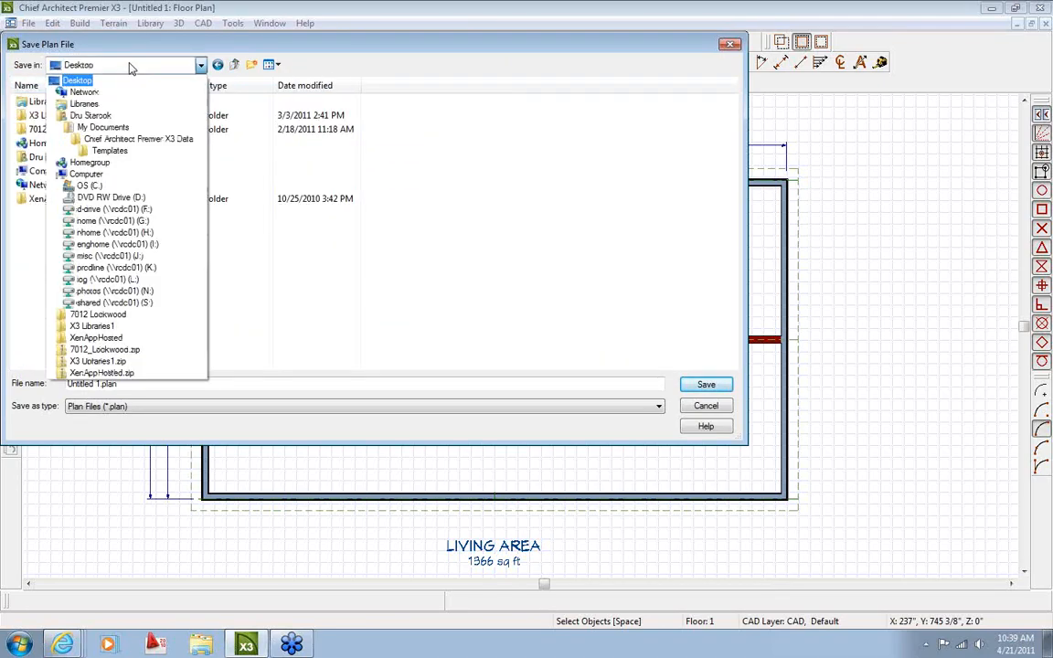
{"action": "left_click", "coordinate": [117, 244]}
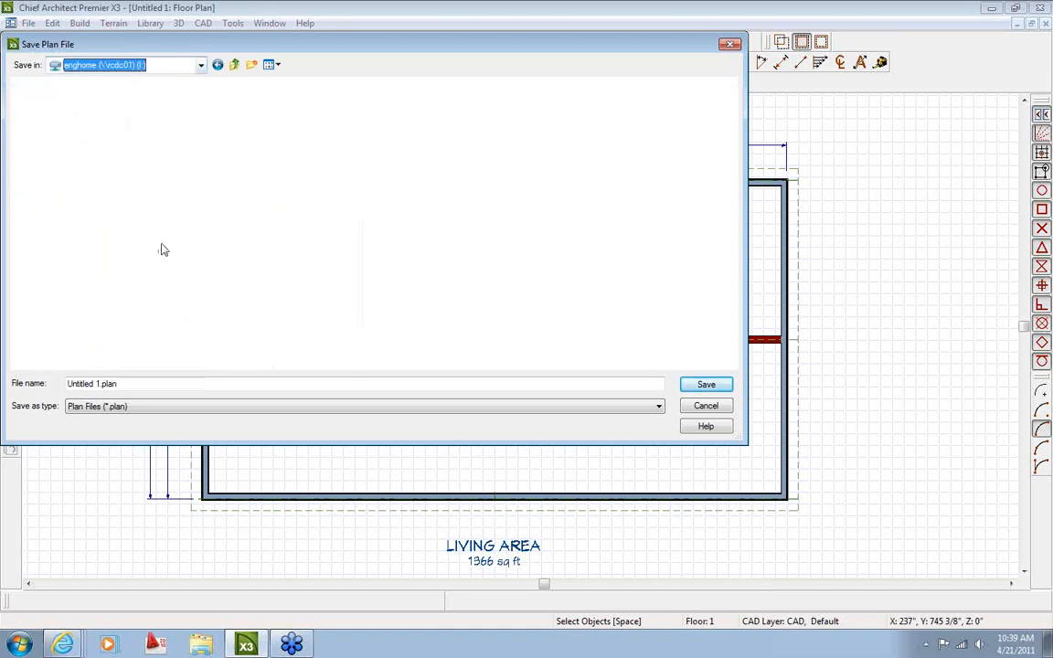
{"action": "double_click", "coordinate": [35, 158]}
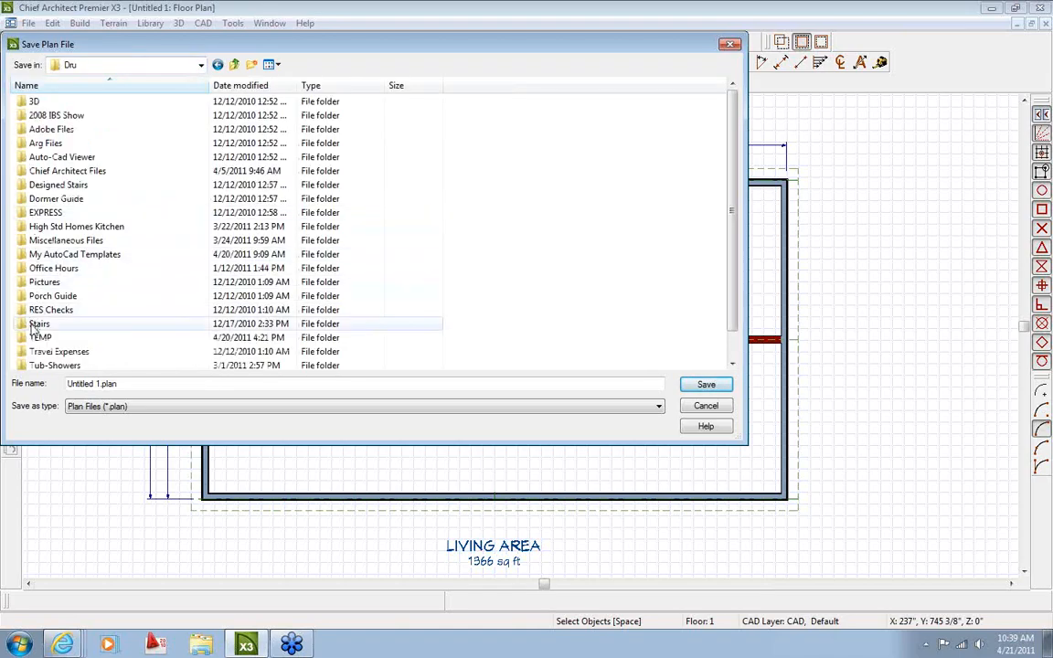
{"action": "double_click", "coordinate": [22, 340]}
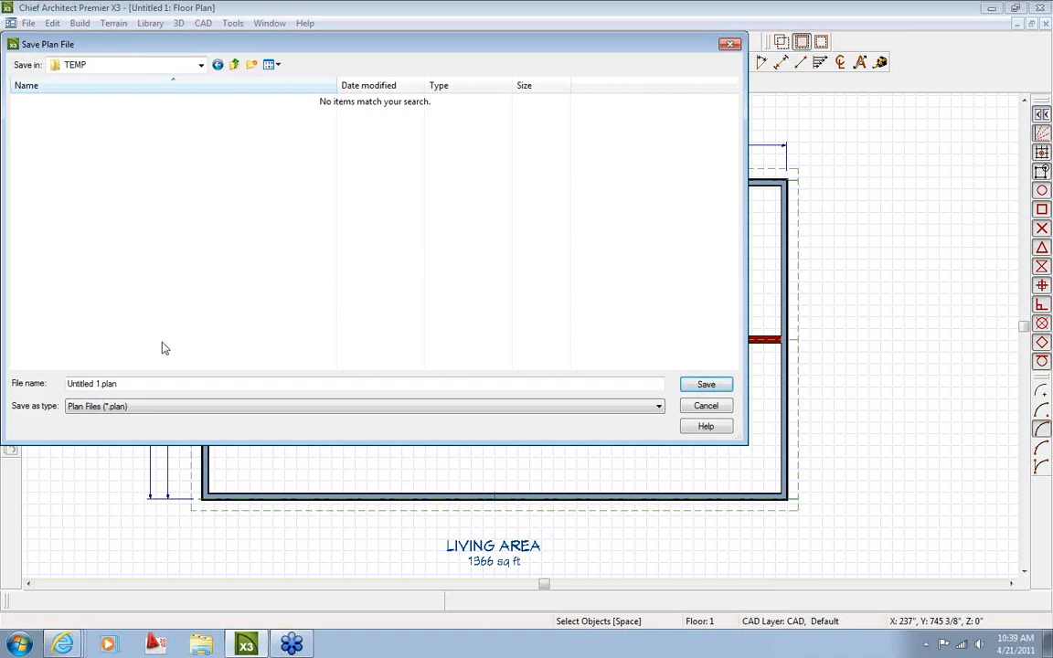
Save the floor plan as Test Plan 1
{"action": "left_click_drag", "start_coordinate": [124, 384], "coordinate": [31, 388]}
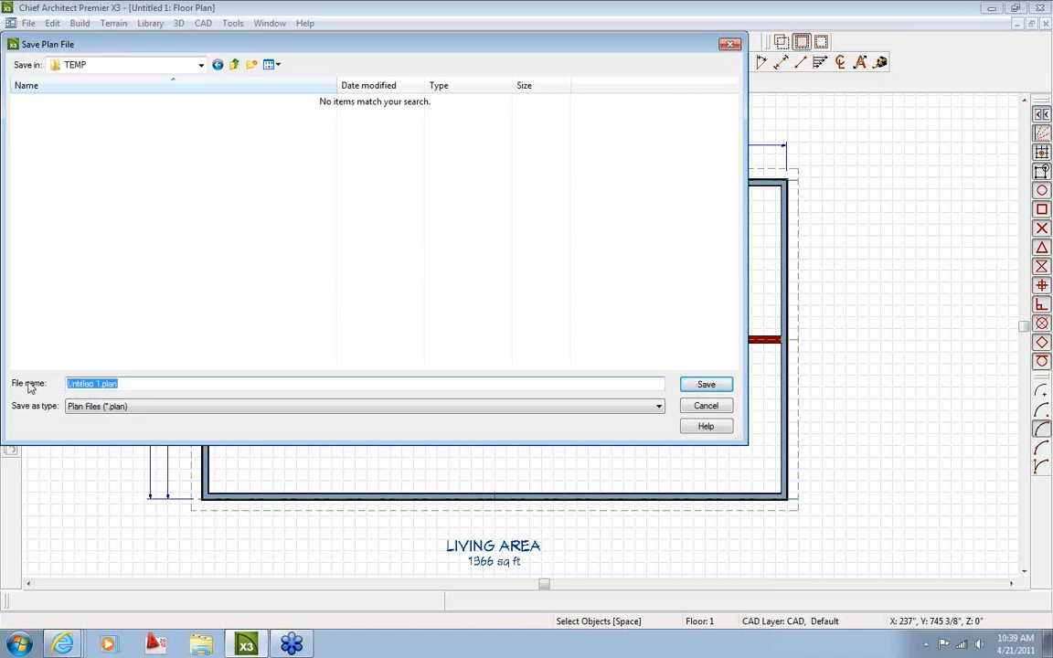
{"action": "type", "text": "Test"}
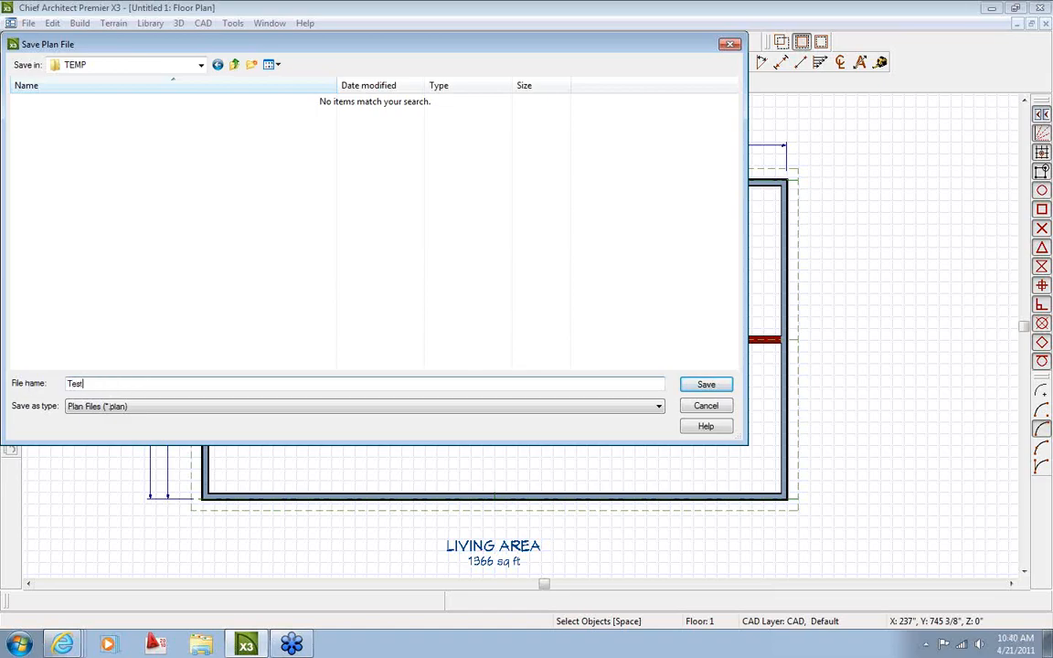
{"action": "type", "text": " Plan 1"}
{"action": "key", "text": "Return"}
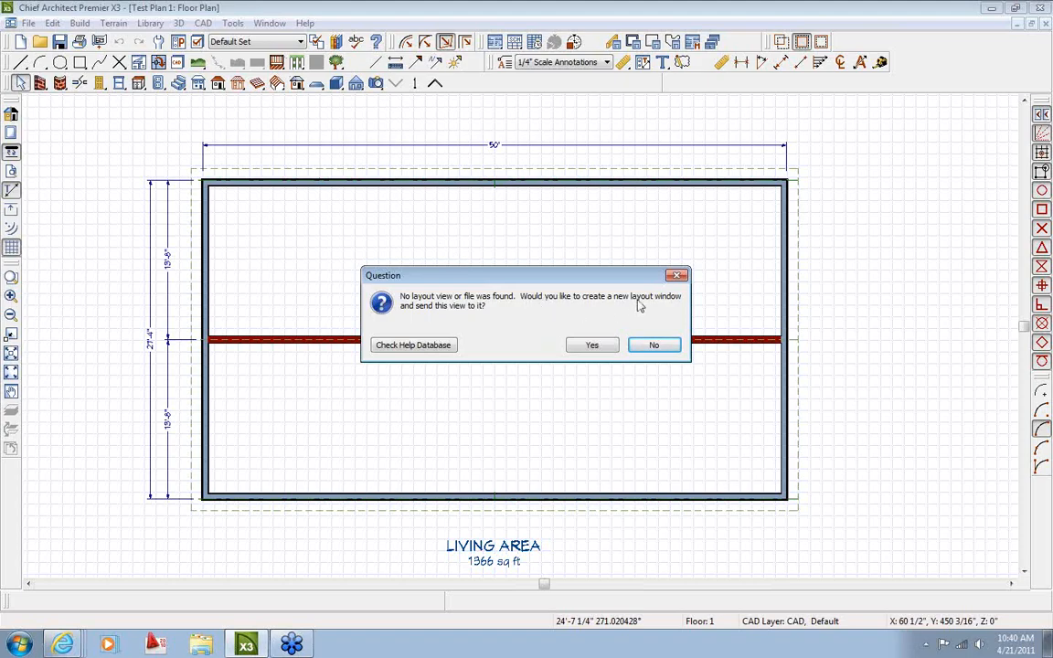
Create a new layout and send the plan to page 1 at 3/8 in = 1 ft
{"action": "left_click", "coordinate": [599, 345]}
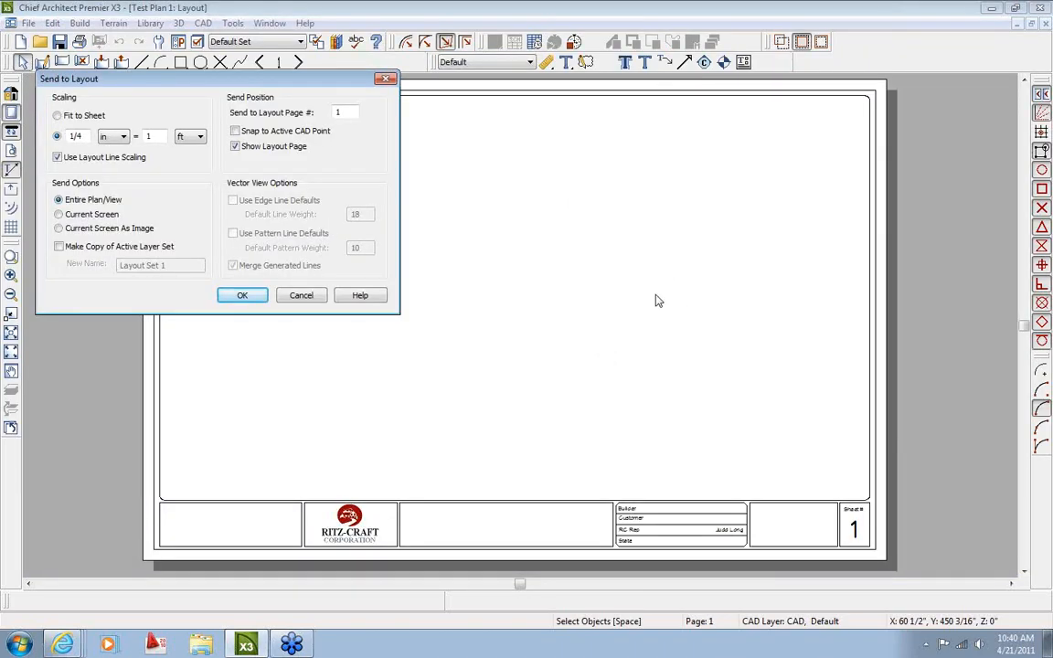
{"action": "left_click_drag", "start_coordinate": [330, 78], "coordinate": [511, 168]}
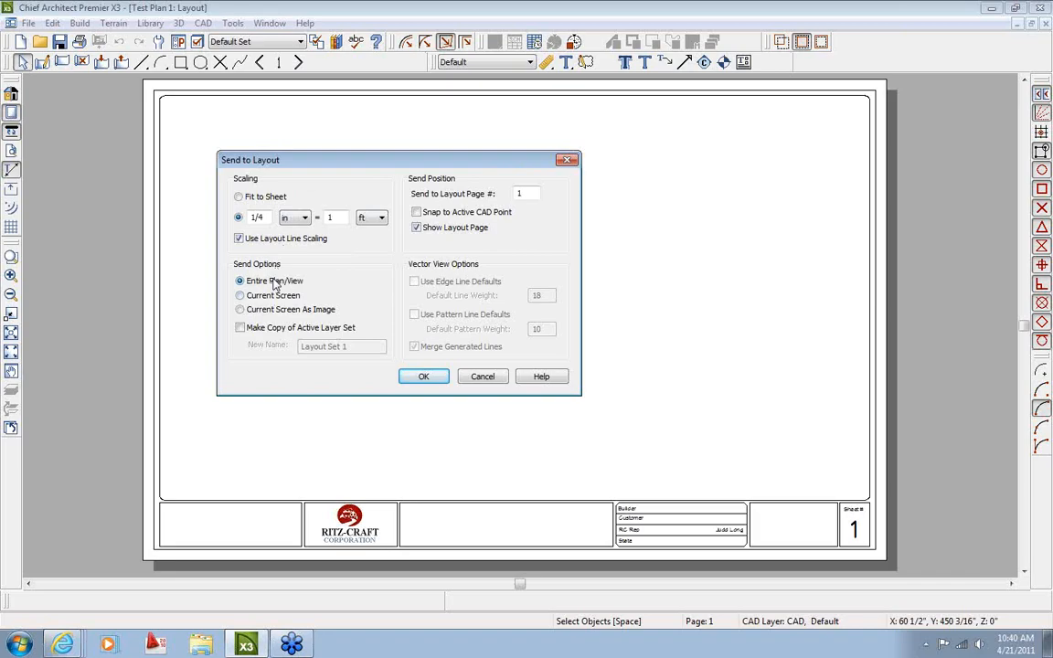
{"action": "double_click", "coordinate": [265, 218]}
{"action": "type", "text": "3/8"}
{"action": "left_click", "coordinate": [429, 379]}
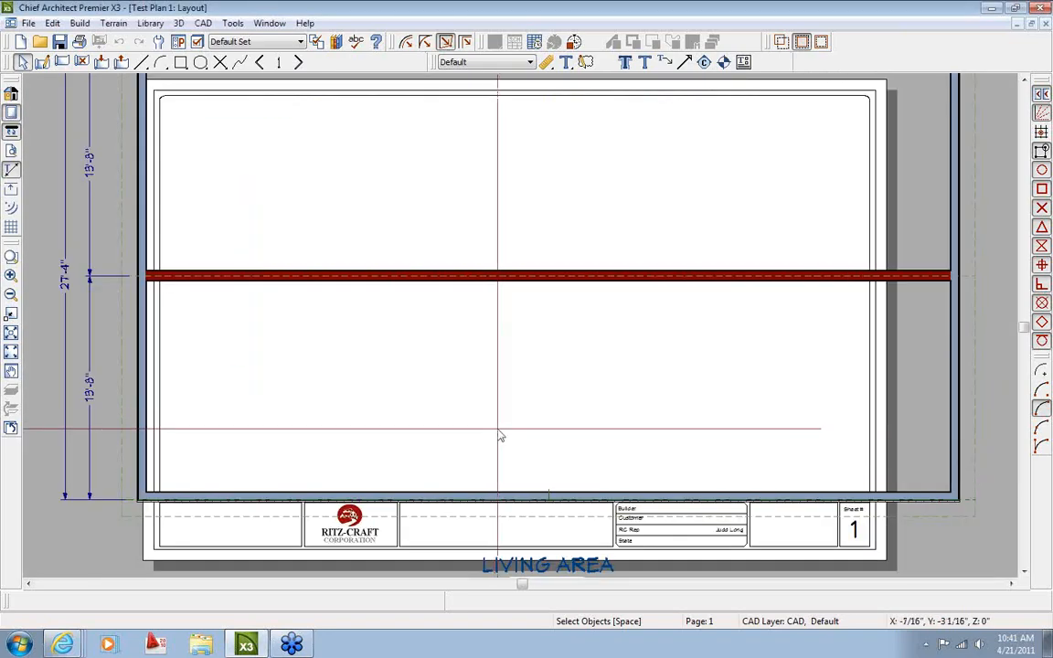
Place the plan view on the sheet and change its scale in the rescale settings
{"action": "scroll", "coordinate": [507, 427], "scroll_direction": "down", "scroll_amount": 3}
{"action": "scroll", "coordinate": [424, 404], "scroll_direction": "up", "scroll_amount": 1}
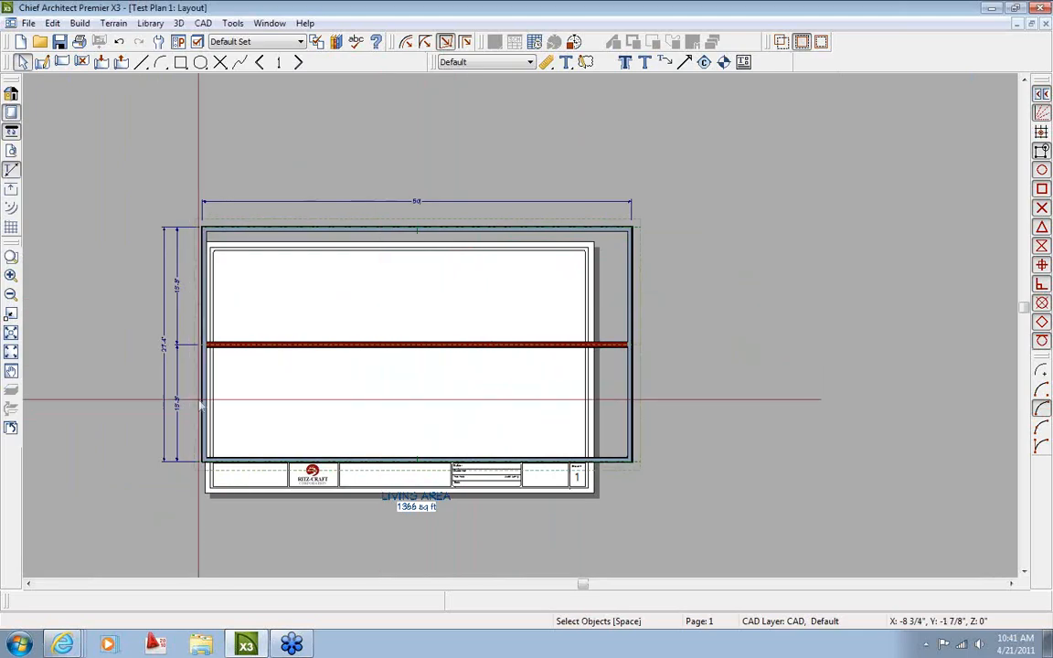
{"action": "left_click", "coordinate": [426, 352]}
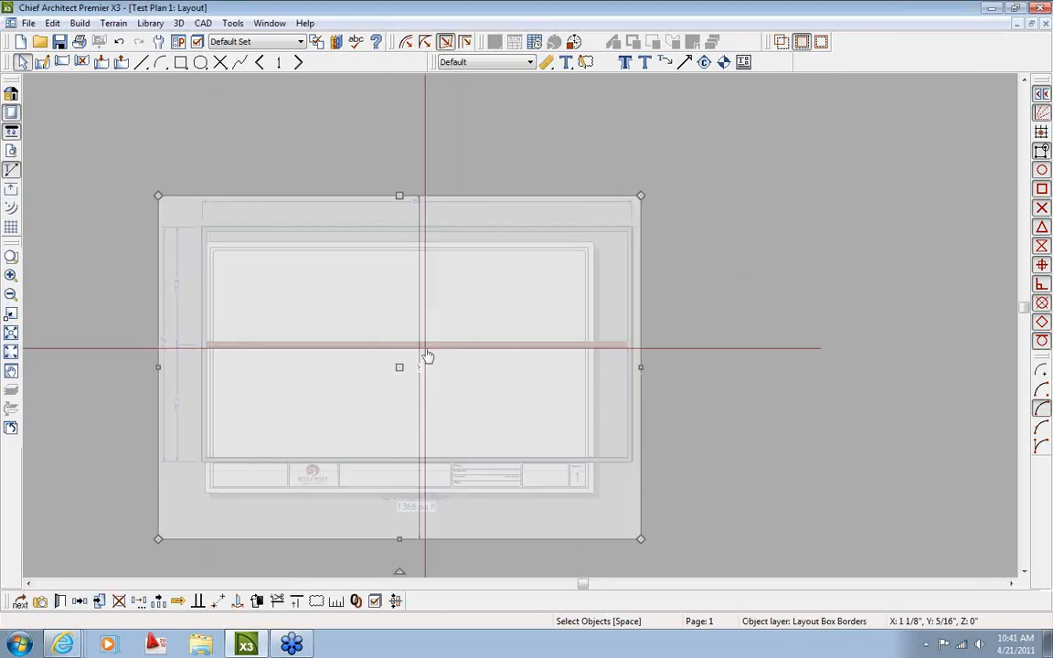
{"action": "left_click", "coordinate": [337, 602]}
{"action": "left_click_drag", "start_coordinate": [119, 79], "coordinate": [265, 100]}
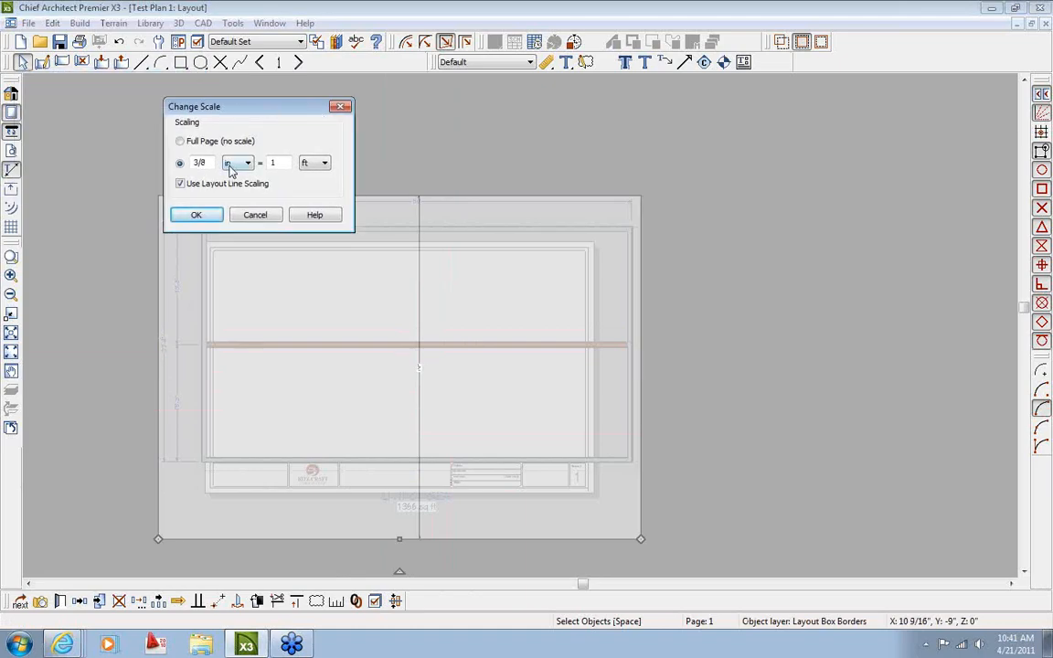
{"action": "left_click_drag", "start_coordinate": [210, 161], "coordinate": [182, 146]}
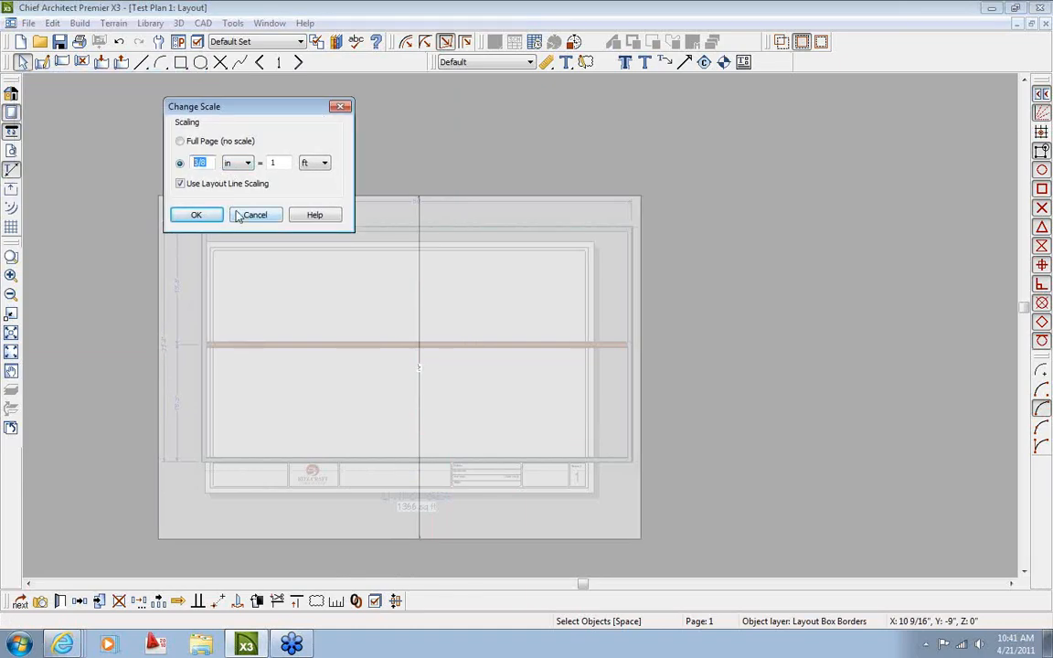
{"action": "type", "text": "1/4"}
{"action": "left_click", "coordinate": [197, 215]}
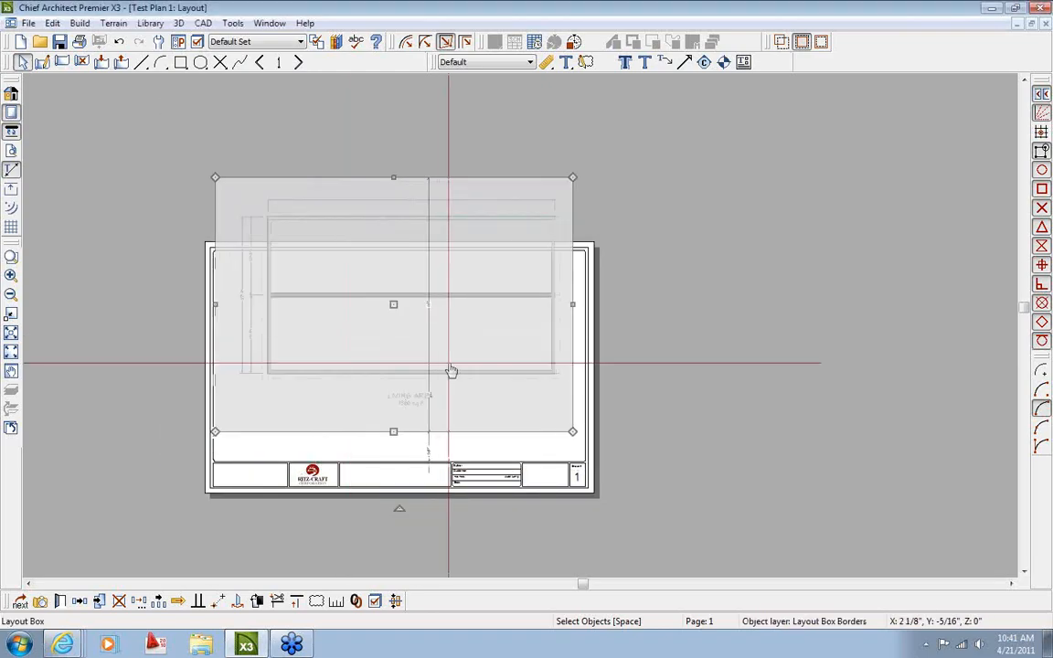
Centre the plan view on the sheet and shrink its layout box from the bottom and right
{"action": "scroll", "coordinate": [451, 371], "scroll_direction": "up", "scroll_amount": 1}
{"action": "left_click_drag", "start_coordinate": [383, 291], "coordinate": [380, 368]}
{"action": "middle_click_drag", "start_coordinate": [503, 351], "coordinate": [519, 321]}
{"action": "scroll", "coordinate": [444, 468], "scroll_direction": "up", "scroll_amount": 4}
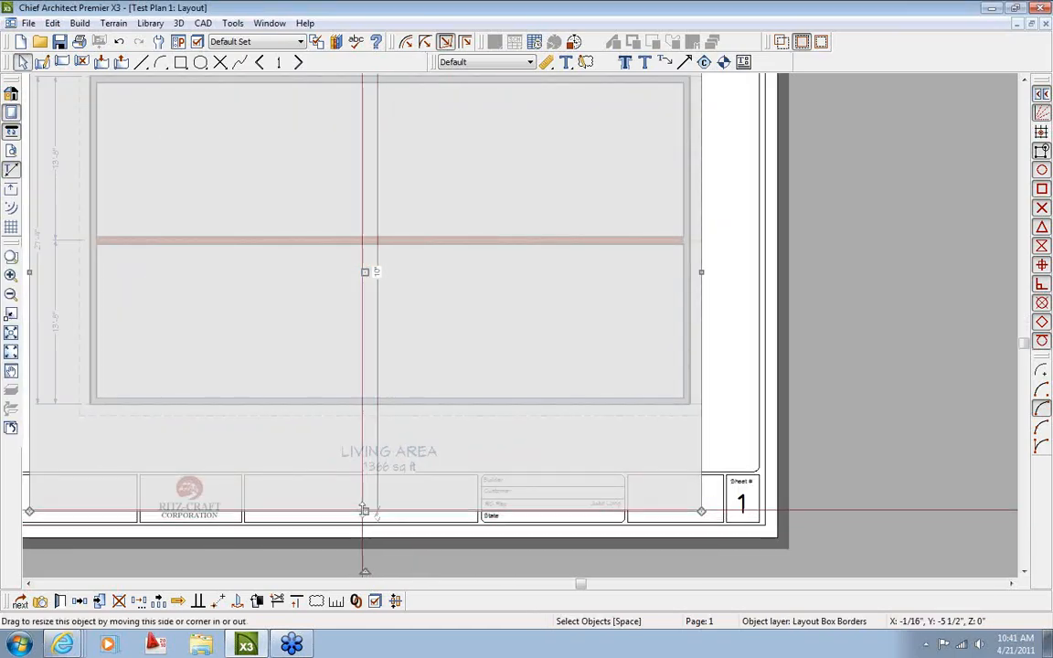
{"action": "left_click_drag", "start_coordinate": [363, 509], "coordinate": [295, 438]}
{"action": "scroll", "coordinate": [426, 426], "scroll_direction": "down", "scroll_amount": 1}
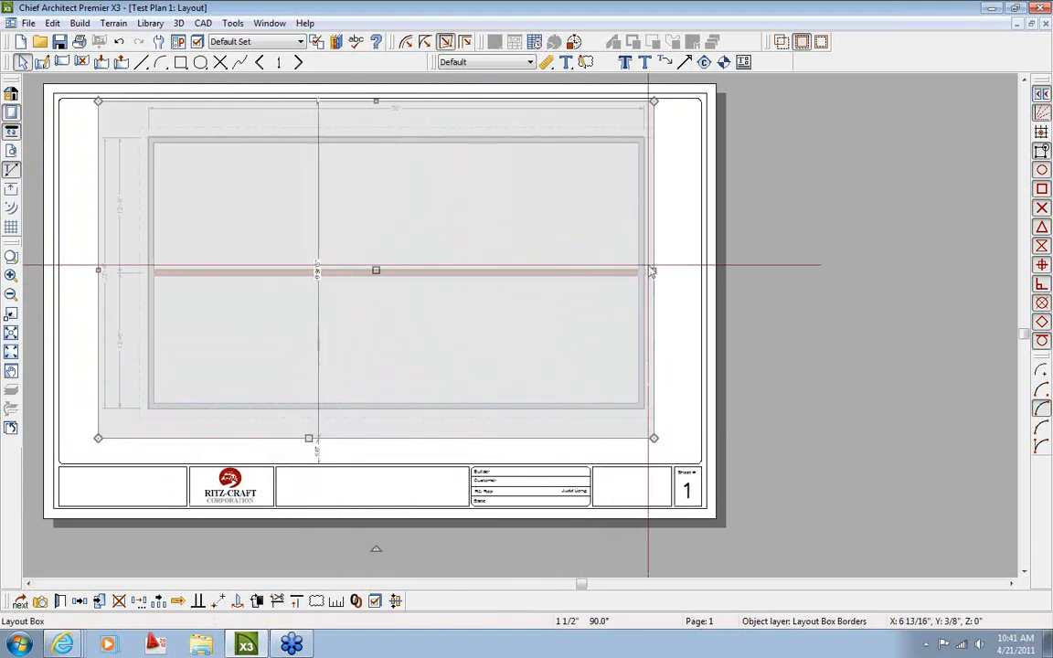
{"action": "left_click_drag", "start_coordinate": [652, 271], "coordinate": [463, 270]}
{"action": "left_click", "coordinate": [529, 358]}
Crop the layout box's left side inward and reduce its height to the top wall
{"action": "scroll", "coordinate": [387, 247], "scroll_direction": "up", "scroll_amount": 1}
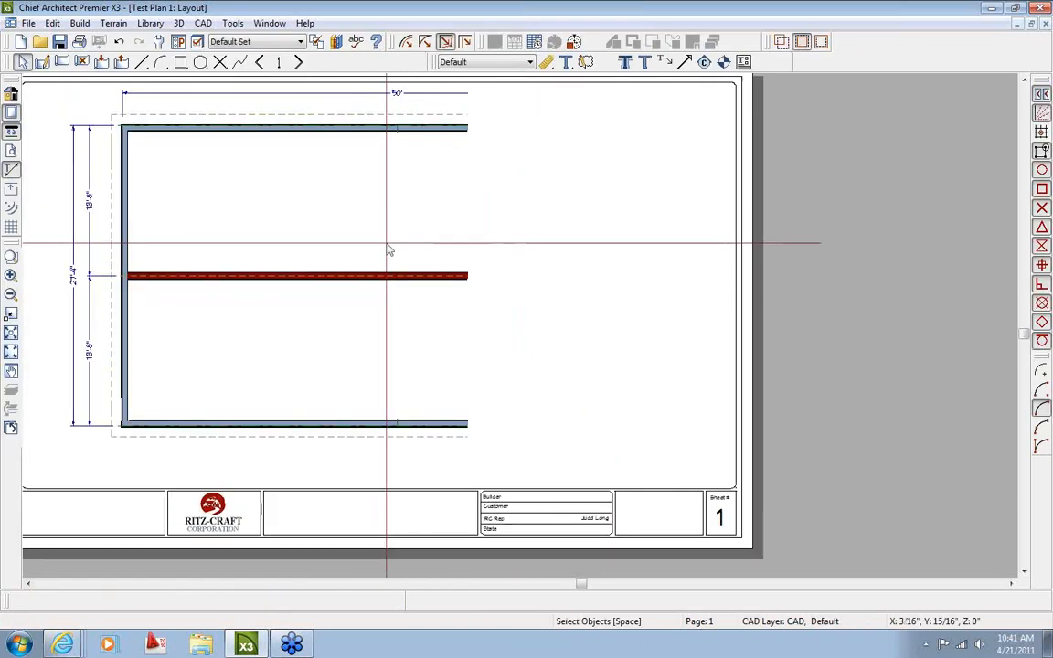
{"action": "scroll", "coordinate": [387, 244], "scroll_direction": "up", "scroll_amount": 1}
{"action": "middle_click_drag", "start_coordinate": [144, 124], "coordinate": [202, 214]}
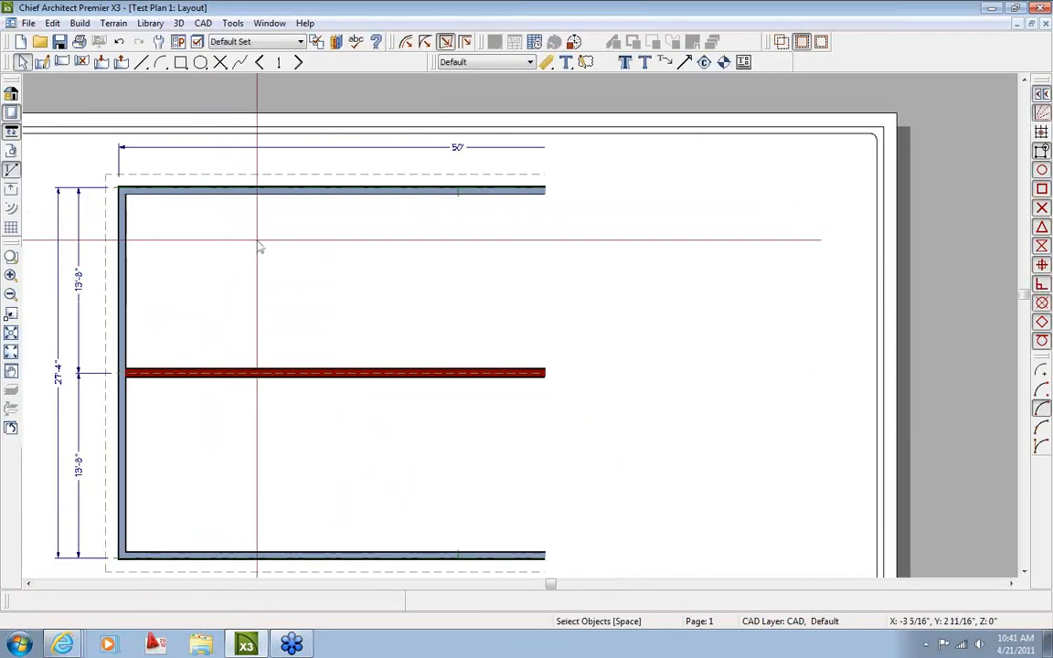
{"action": "scroll", "coordinate": [259, 247], "scroll_direction": "down", "scroll_amount": 1}
{"action": "left_click", "coordinate": [176, 343]}
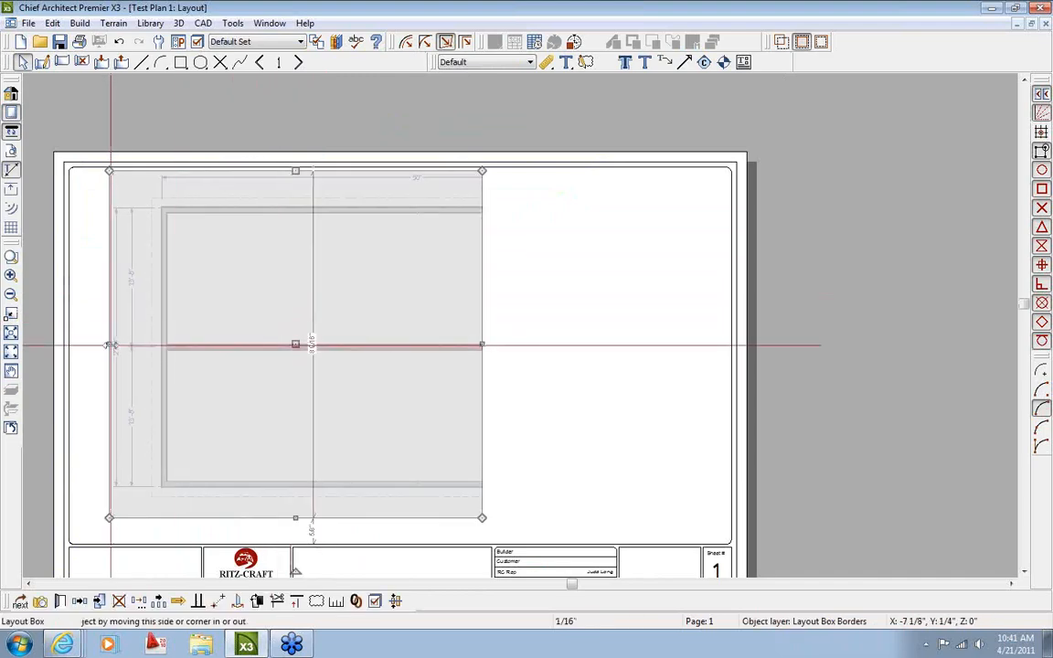
{"action": "left_click_drag", "start_coordinate": [109, 345], "coordinate": [194, 298]}
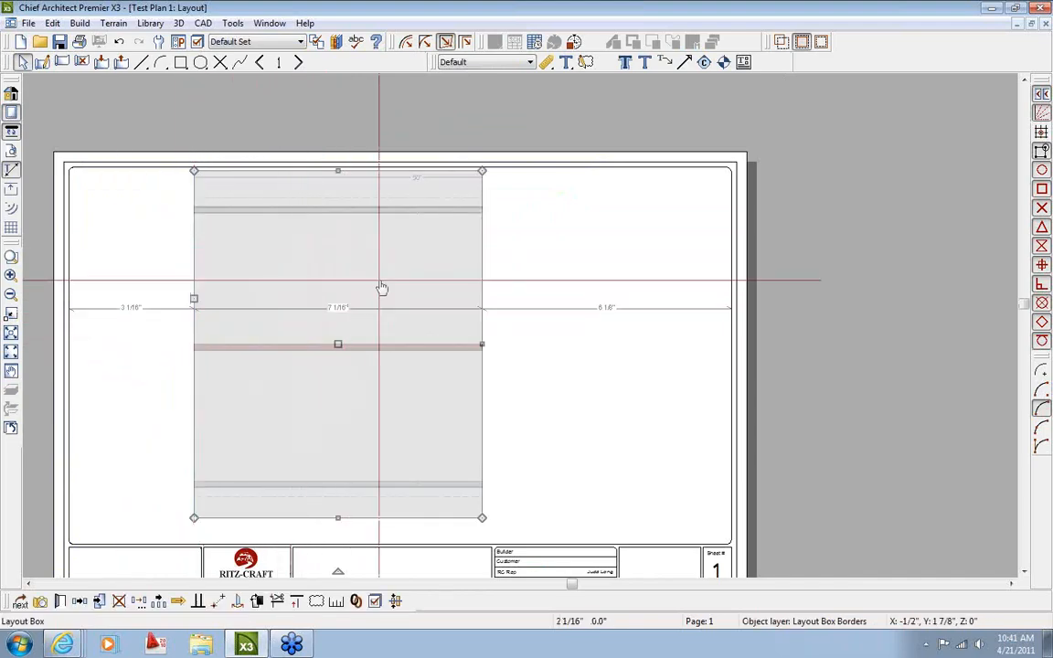
{"action": "left_click_drag", "start_coordinate": [337, 520], "coordinate": [337, 188]}
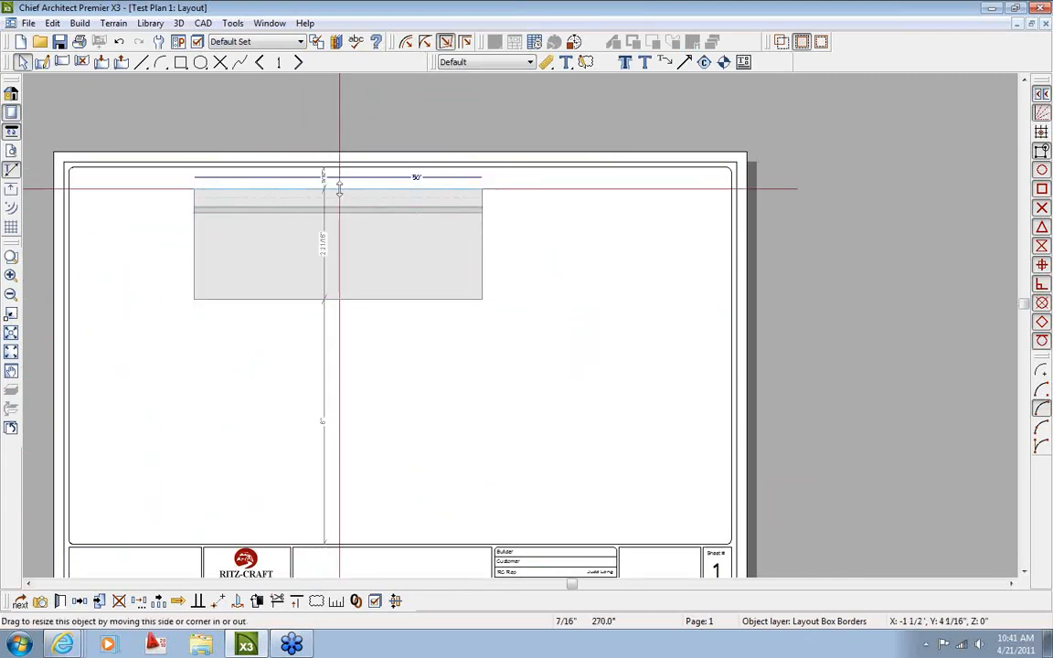
{"action": "scroll", "coordinate": [338, 302], "scroll_direction": "up", "scroll_amount": 2}
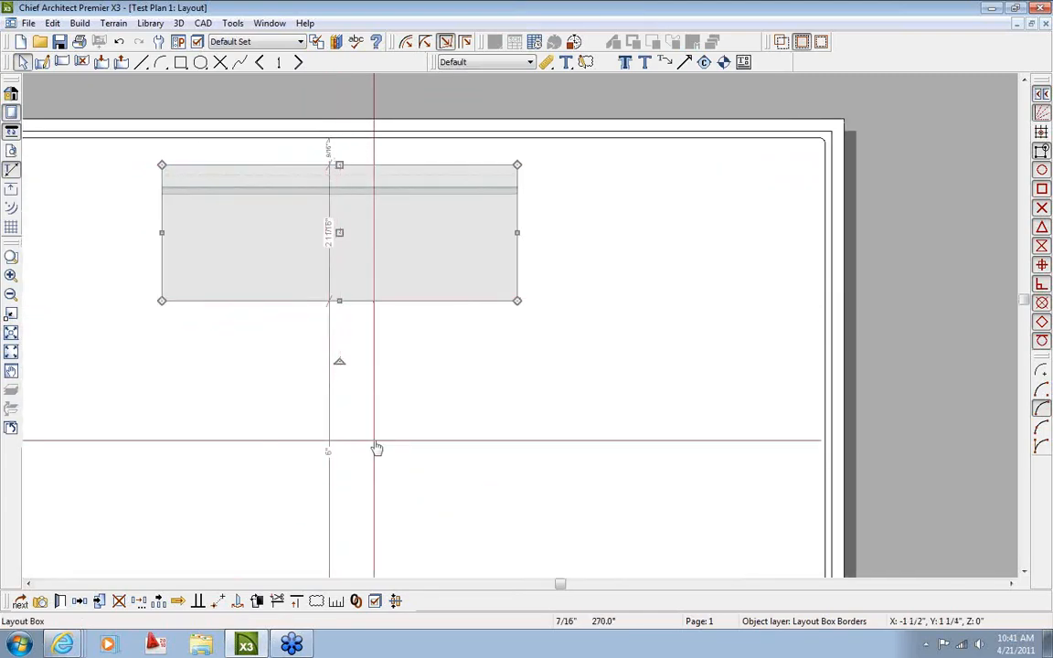
Rescale the view to 1 in = 1 ft and reposition it down and right on the page
{"action": "left_click", "coordinate": [337, 602]}
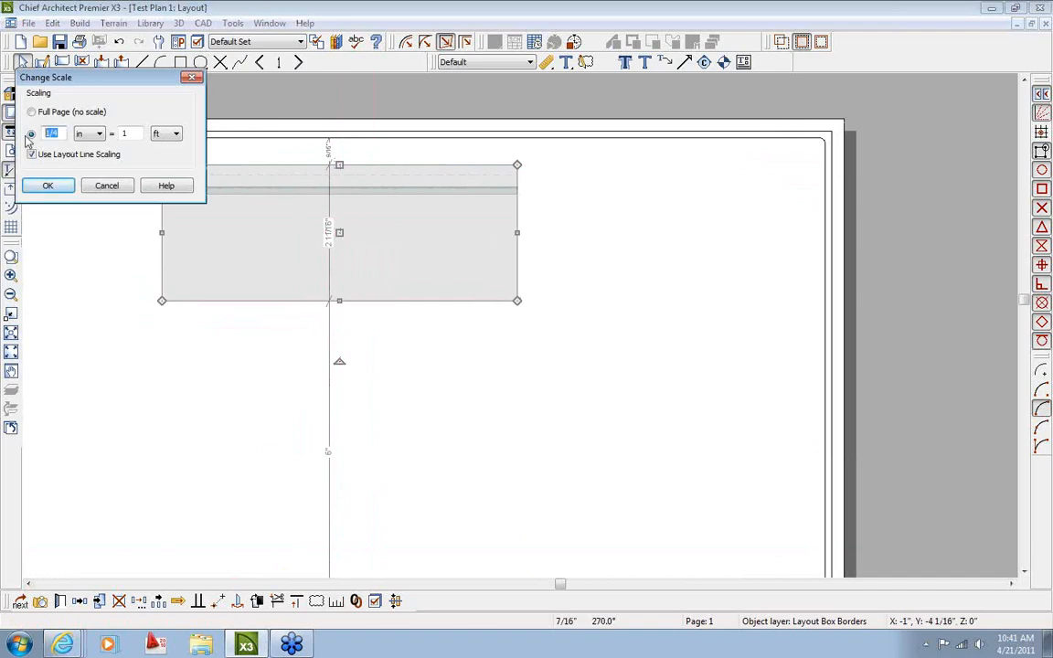
{"action": "type", "text": "1"}
{"action": "key", "text": "Return"}
{"action": "scroll", "coordinate": [63, 157], "scroll_direction": "down", "scroll_amount": 3}
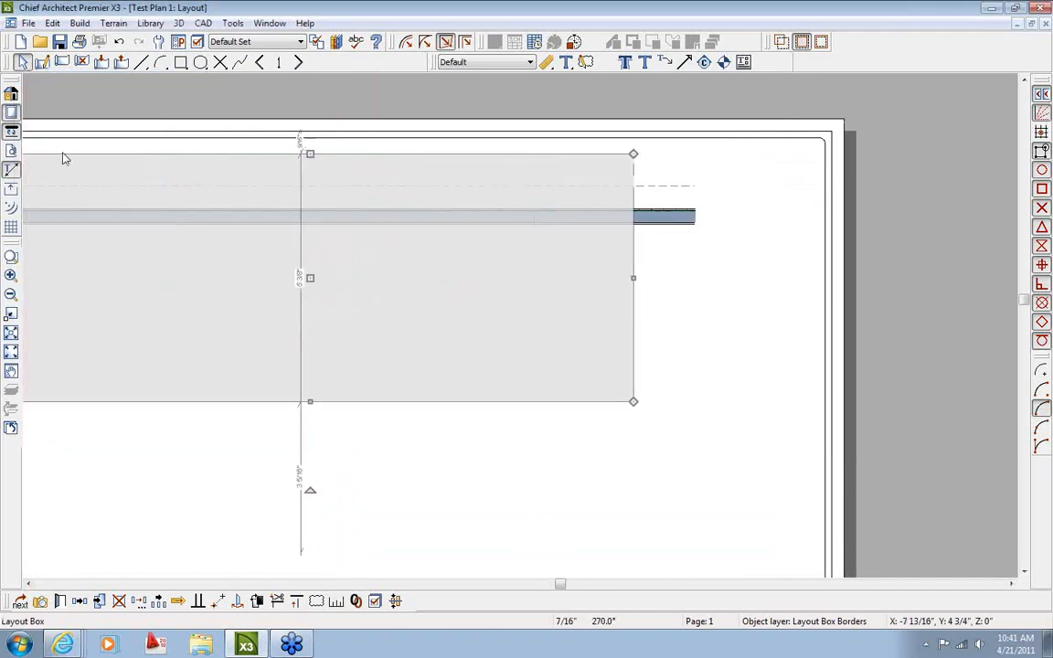
{"action": "left_click_drag", "start_coordinate": [271, 262], "coordinate": [295, 316]}
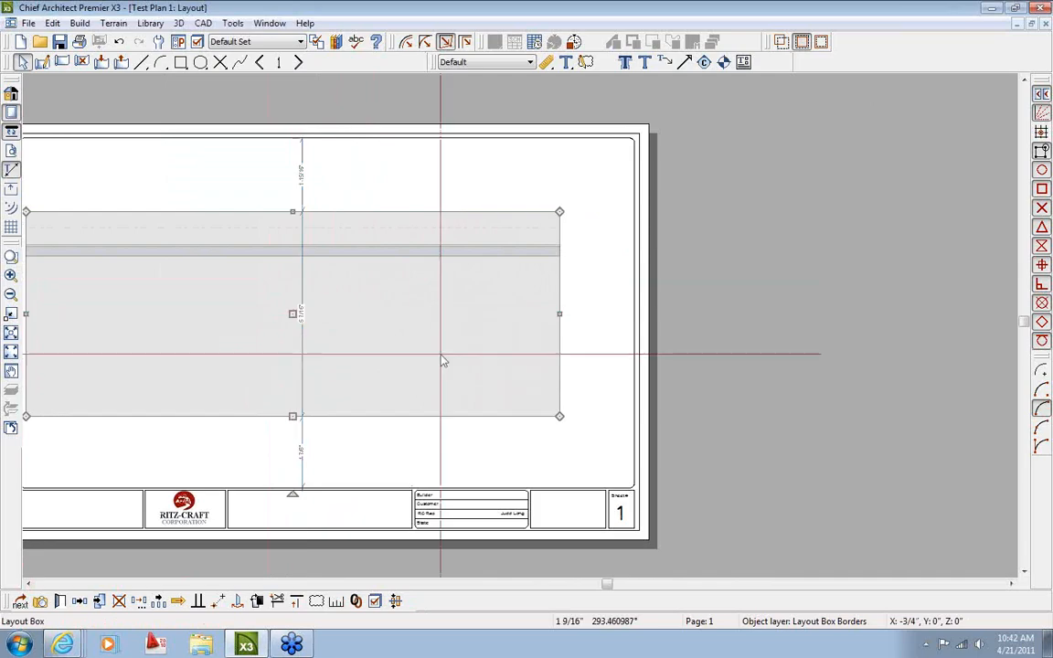
{"action": "middle_click_drag", "start_coordinate": [484, 354], "coordinate": [572, 356]}
{"action": "key", "text": "Escape"}
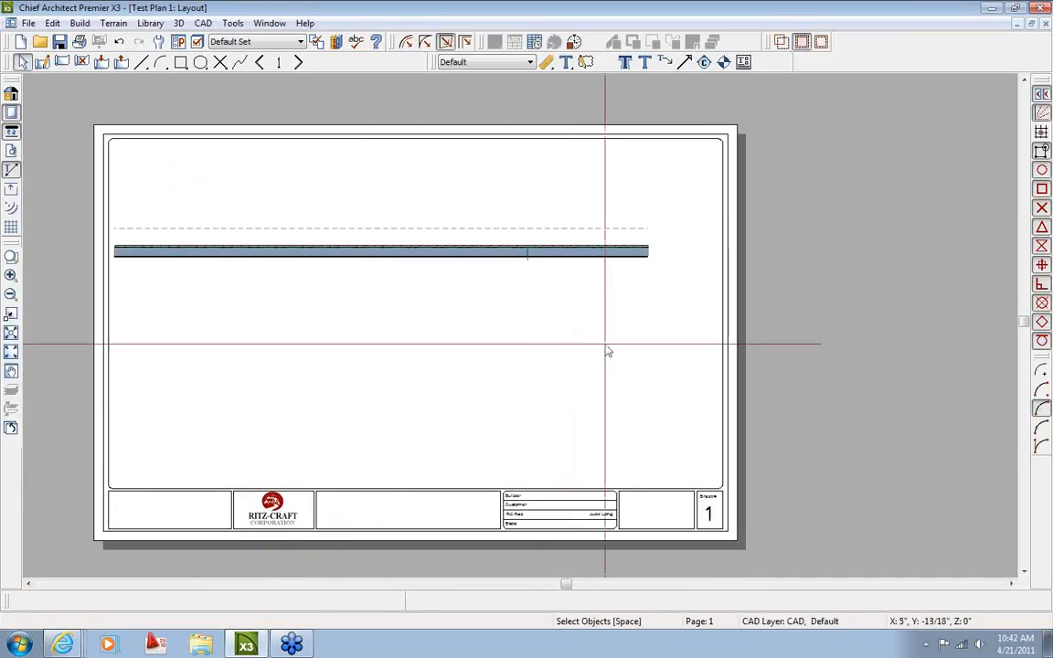
{"action": "left_click", "coordinate": [270, 23]}
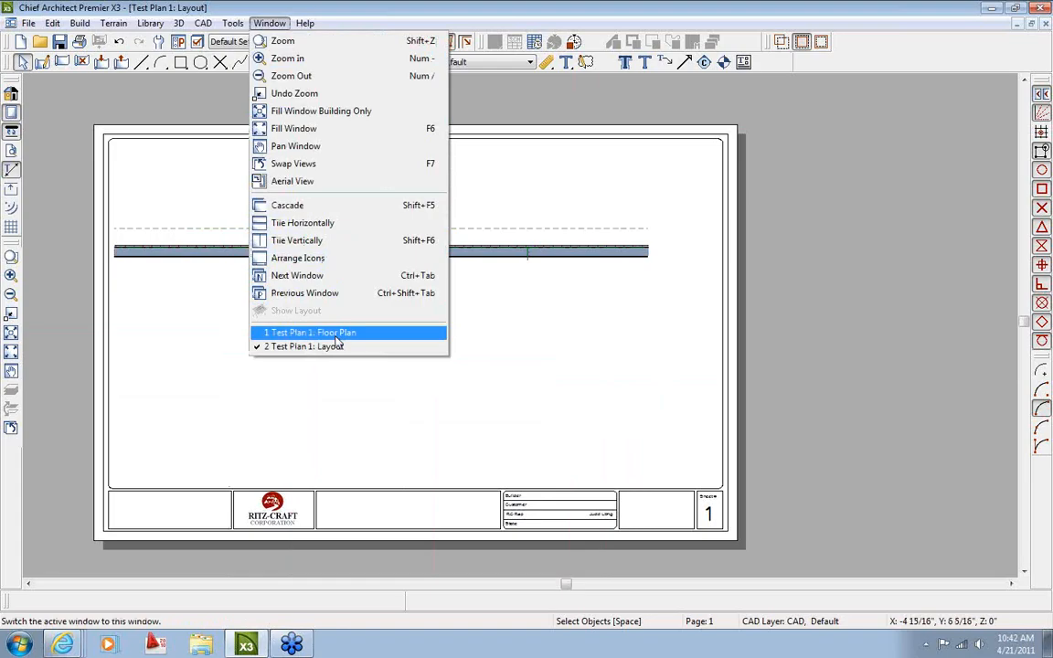
In the Test Plan 1 floor plan, place four B24R base cabinets side by side along the top wall
{"action": "left_click", "coordinate": [315, 333]}
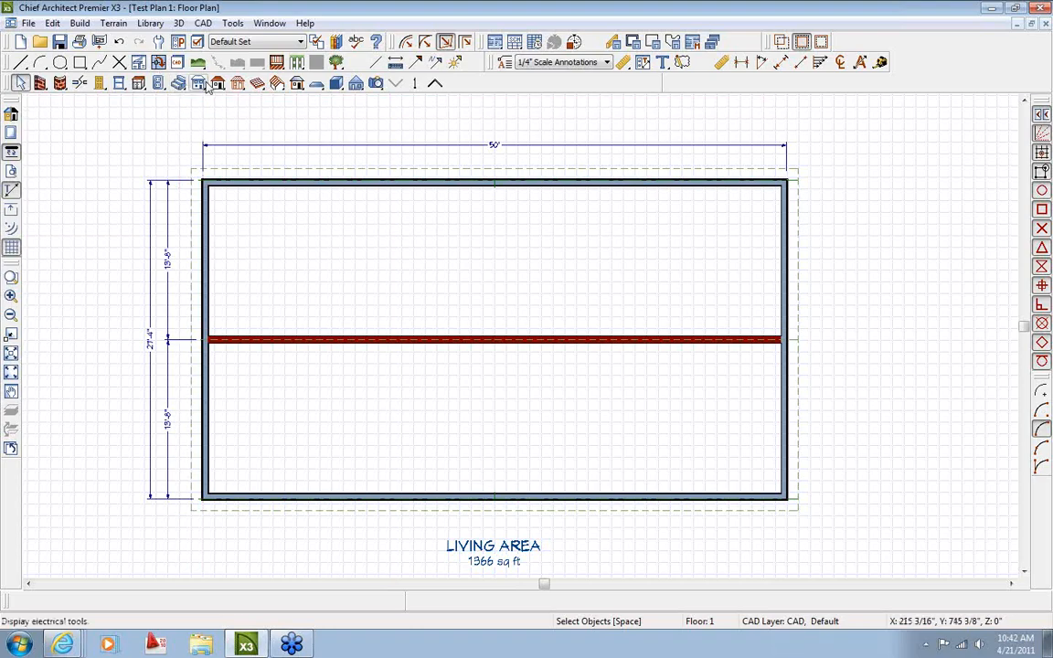
{"action": "scroll", "coordinate": [256, 245], "scroll_direction": "up", "scroll_amount": 2}
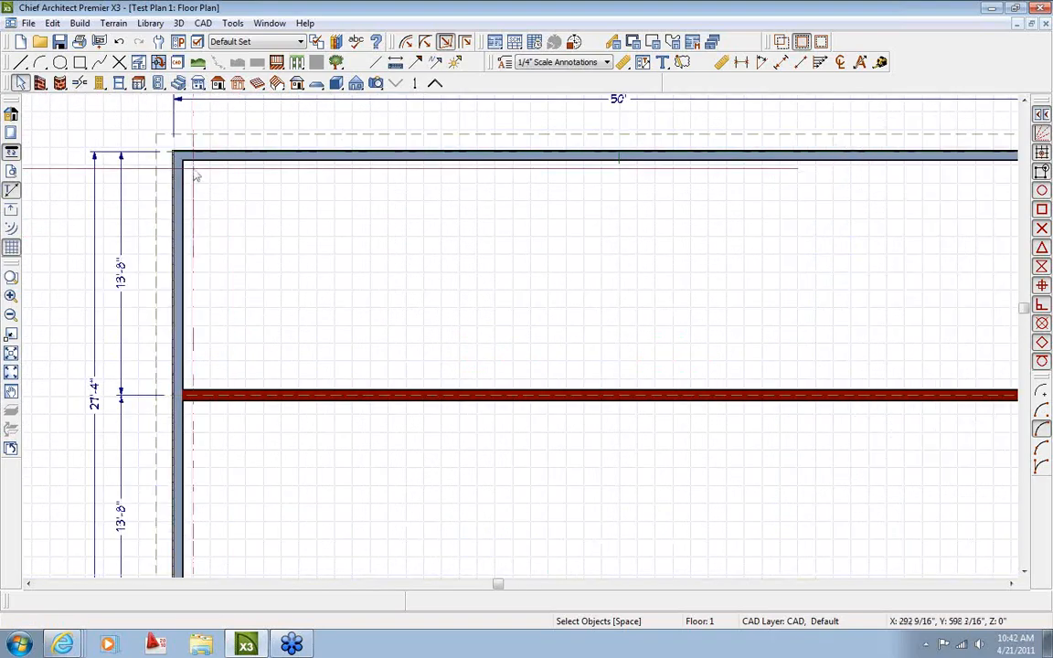
{"action": "left_click", "coordinate": [138, 83]}
{"action": "left_click", "coordinate": [200, 179]}
{"action": "left_click", "coordinate": [236, 179]}
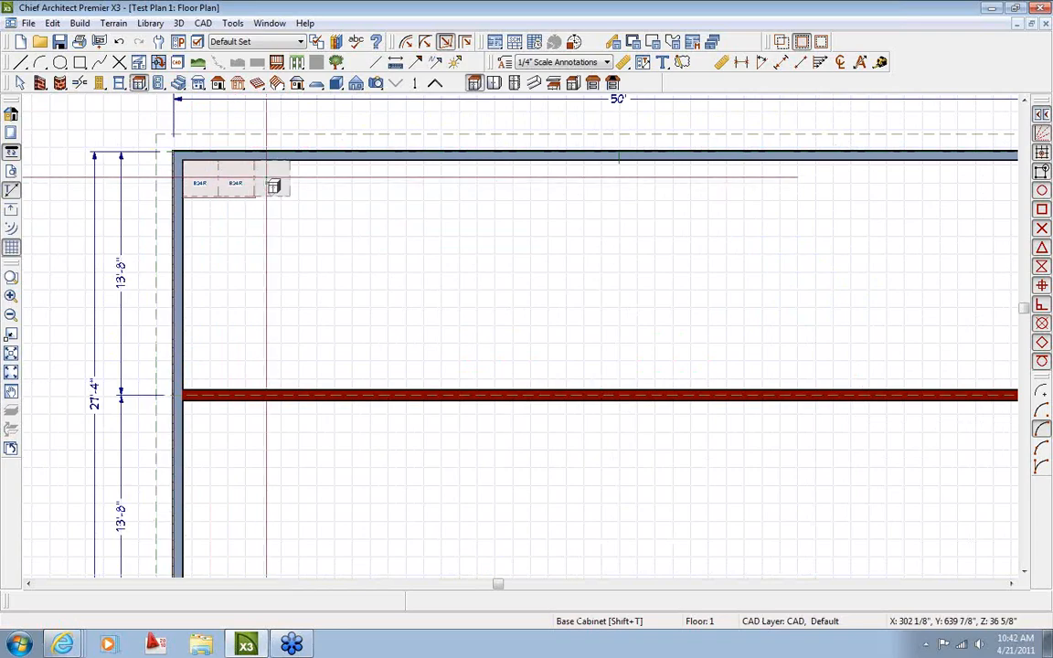
{"action": "left_click", "coordinate": [271, 179]}
{"action": "left_click", "coordinate": [307, 179]}
{"action": "key", "text": "space"}
{"action": "scroll", "coordinate": [476, 274], "scroll_direction": "down", "scroll_amount": 2}
{"action": "scroll", "coordinate": [302, 224], "scroll_direction": "up", "scroll_amount": 5}
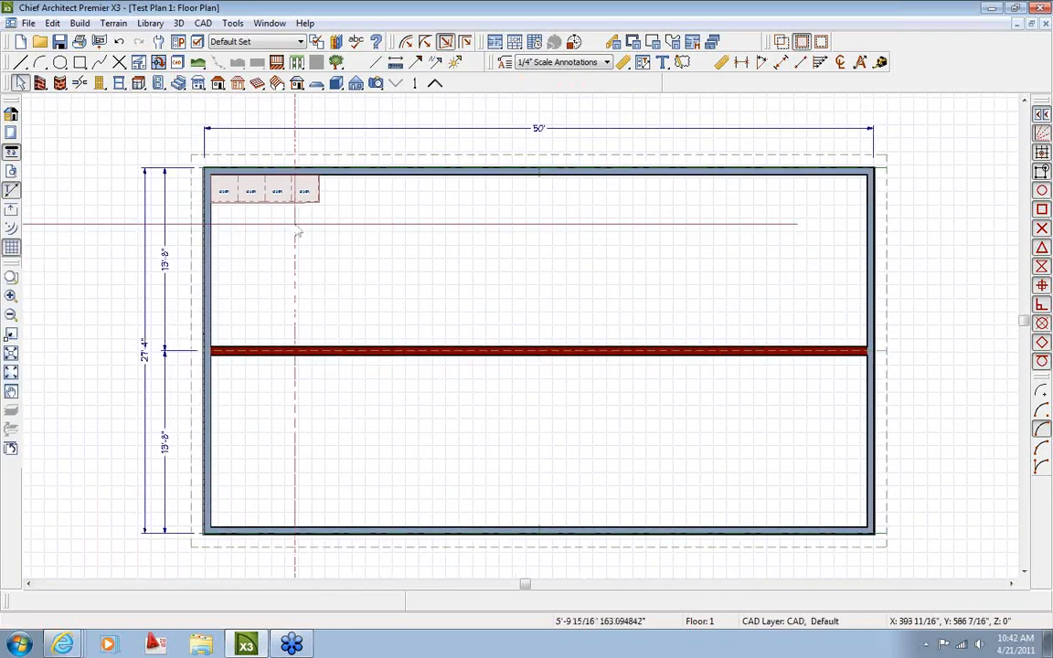
{"action": "scroll", "coordinate": [348, 189], "scroll_direction": "down", "scroll_amount": 1}
{"action": "left_click", "coordinate": [416, 250]}
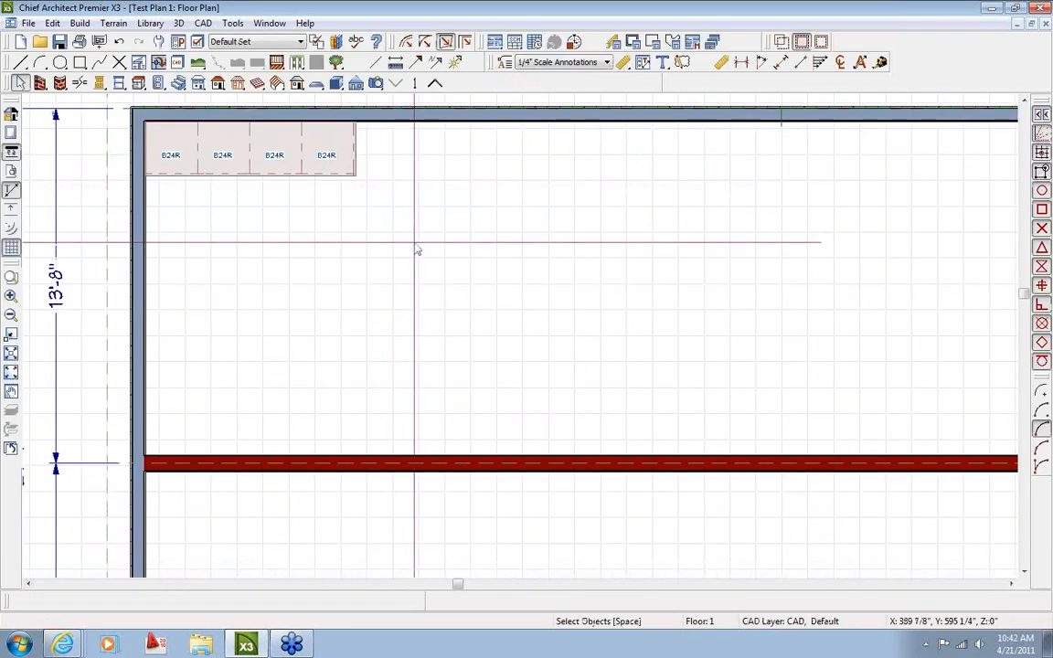
{"action": "scroll", "coordinate": [417, 251], "scroll_direction": "down", "scroll_amount": 1}
In the layout, reframe the view box around the wall corner and four cabinets, shifted right
{"action": "left_click", "coordinate": [270, 23]}
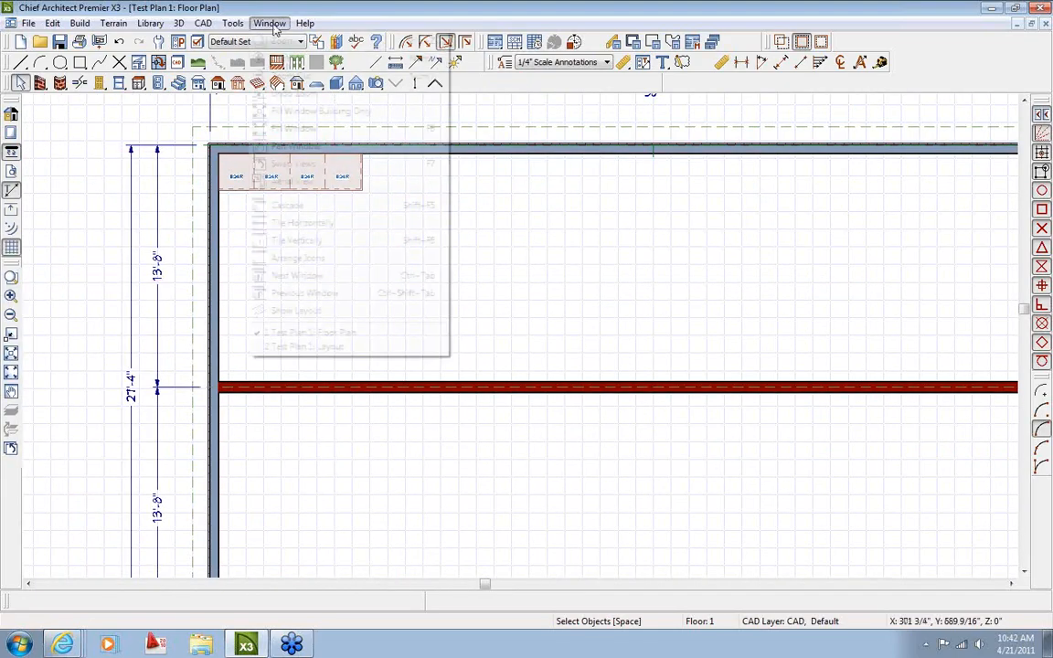
{"action": "left_click", "coordinate": [352, 347]}
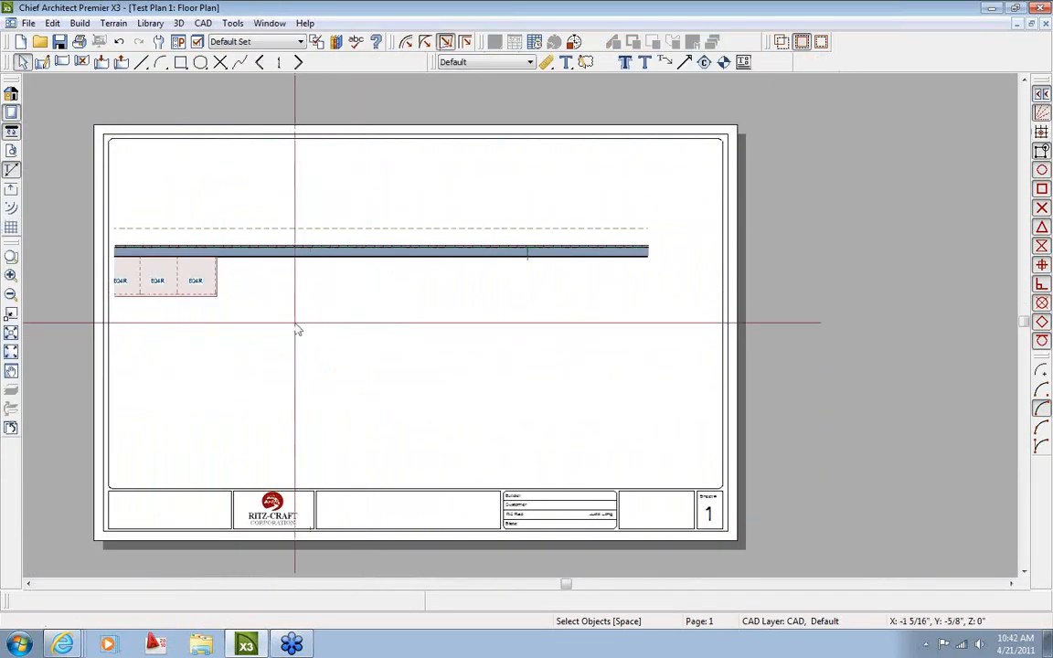
{"action": "left_click", "coordinate": [297, 329]}
{"action": "left_click_drag", "start_coordinate": [381, 312], "coordinate": [483, 312]}
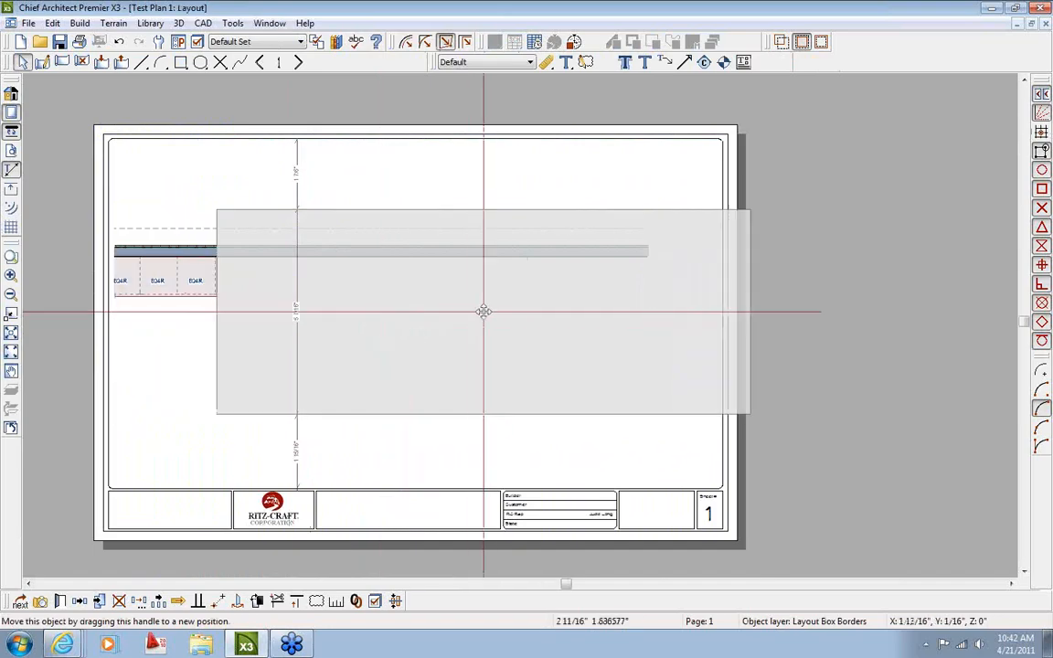
{"action": "left_click_drag", "start_coordinate": [217, 311], "coordinate": [140, 310]}
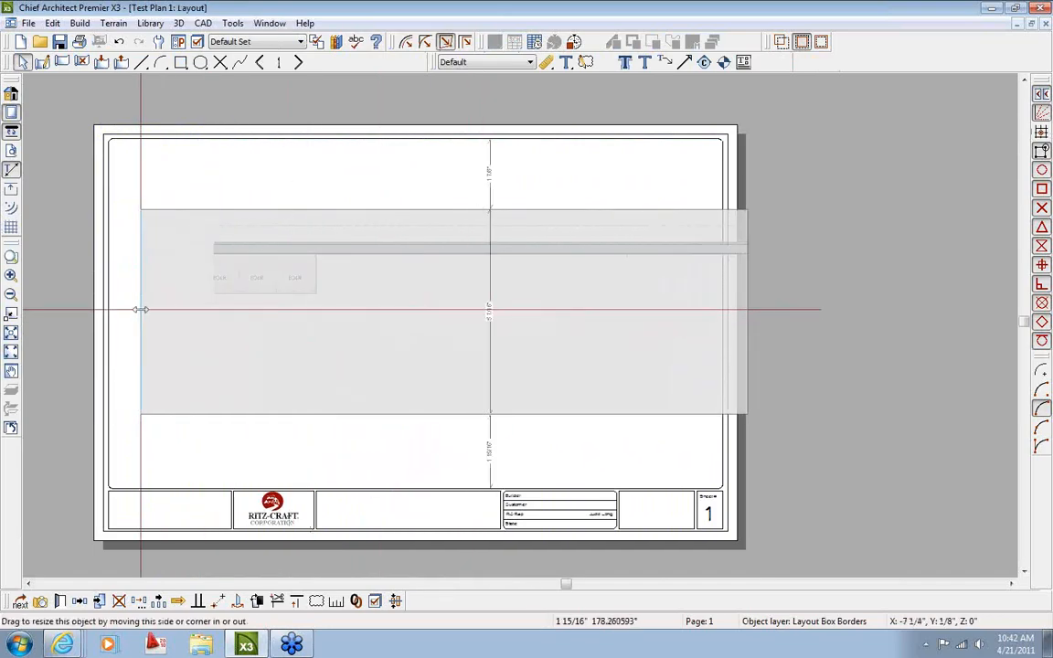
{"action": "left_click_drag", "start_coordinate": [745, 310], "coordinate": [430, 319]}
{"action": "middle_click_drag", "start_coordinate": [533, 394], "coordinate": [590, 387]}
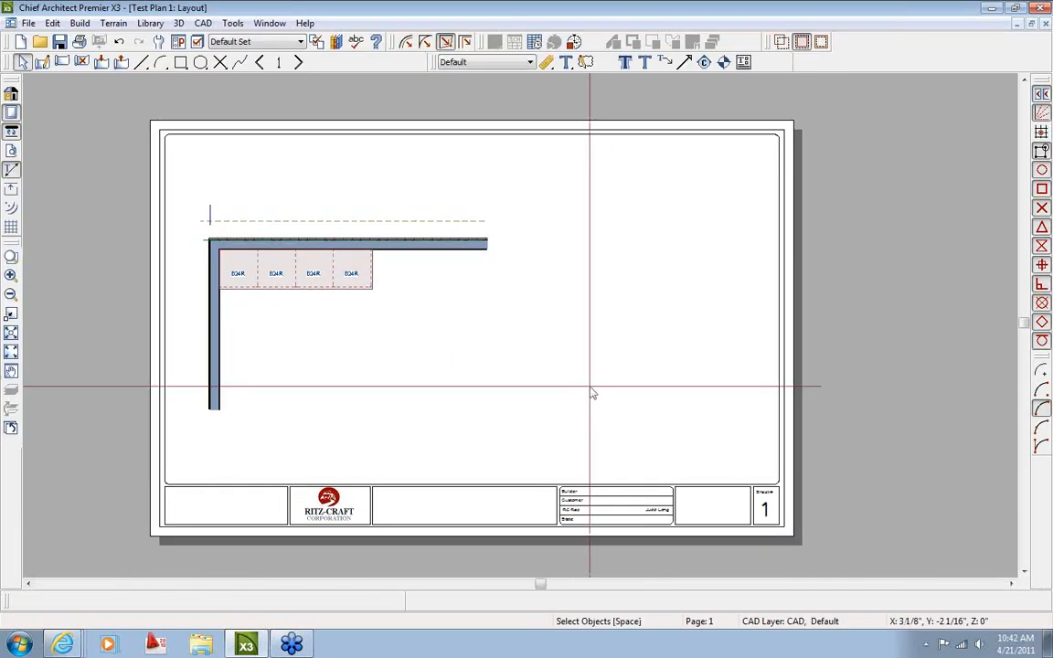
{"action": "middle_click_drag", "start_coordinate": [511, 380], "coordinate": [480, 378]}
{"action": "left_click", "coordinate": [346, 341]}
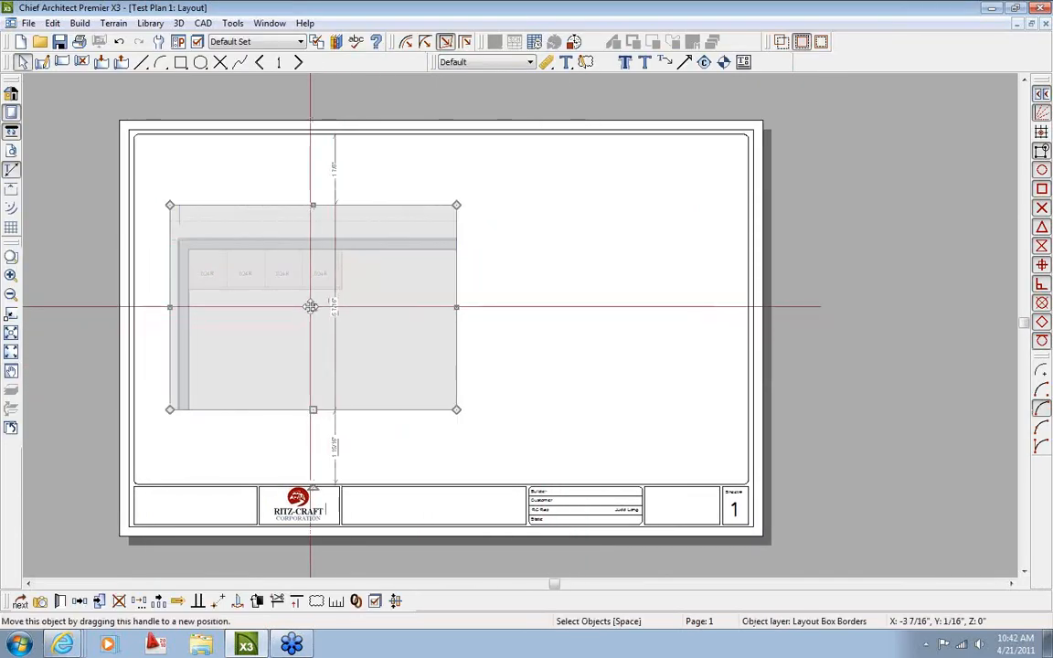
{"action": "left_click_drag", "start_coordinate": [311, 307], "coordinate": [437, 309]}
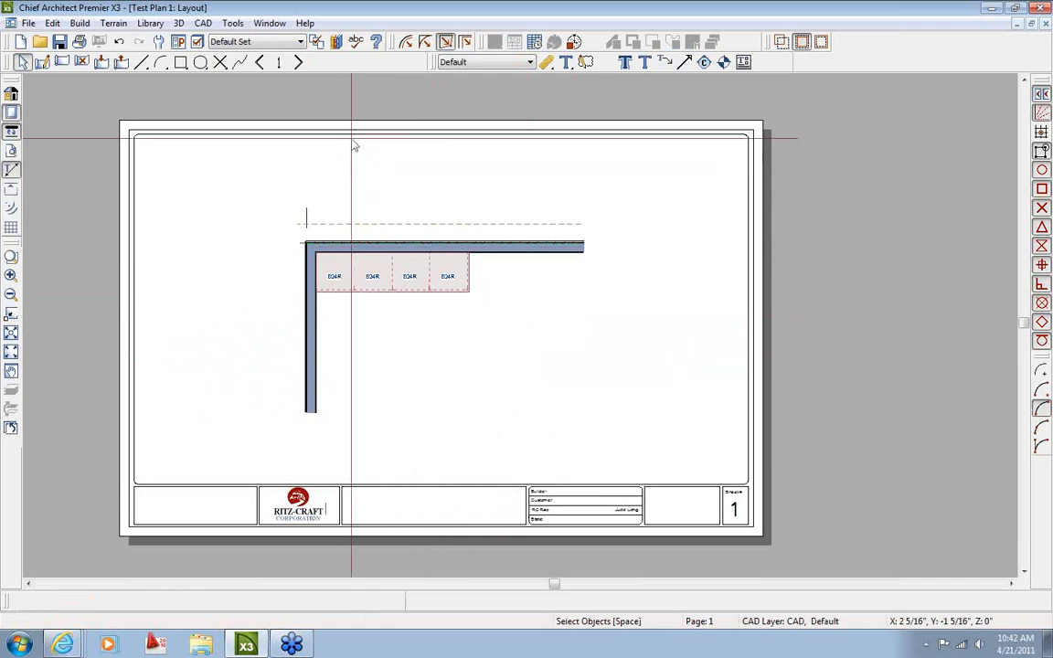
Go to layout page 2, then switch to the Floor Plan window
{"action": "left_click", "coordinate": [297, 62]}
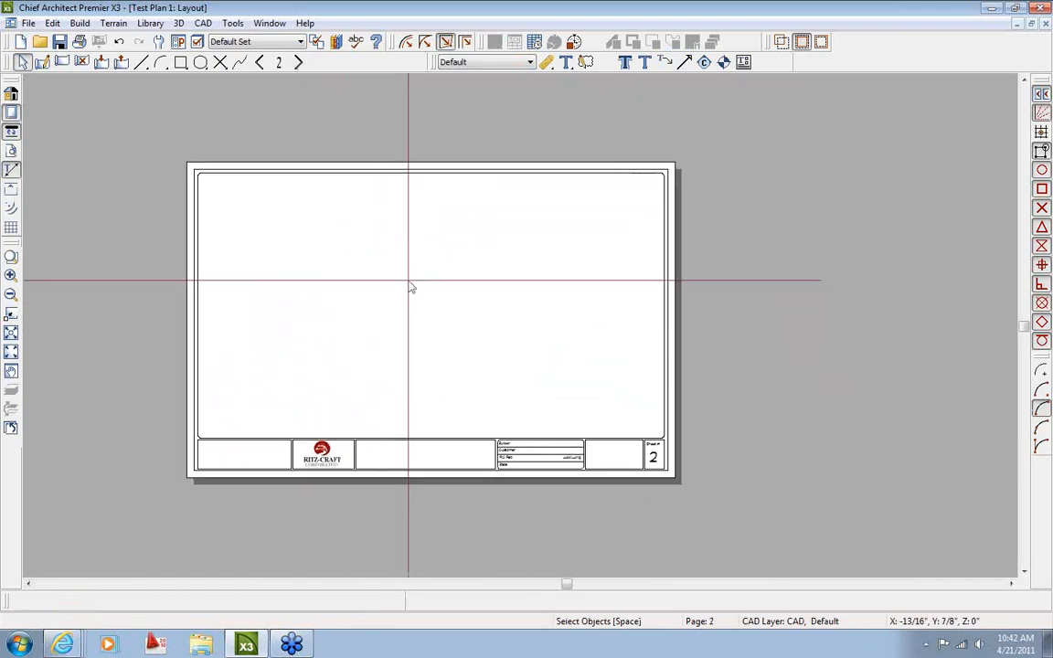
{"action": "left_click", "coordinate": [270, 22]}
{"action": "left_click", "coordinate": [384, 333]}
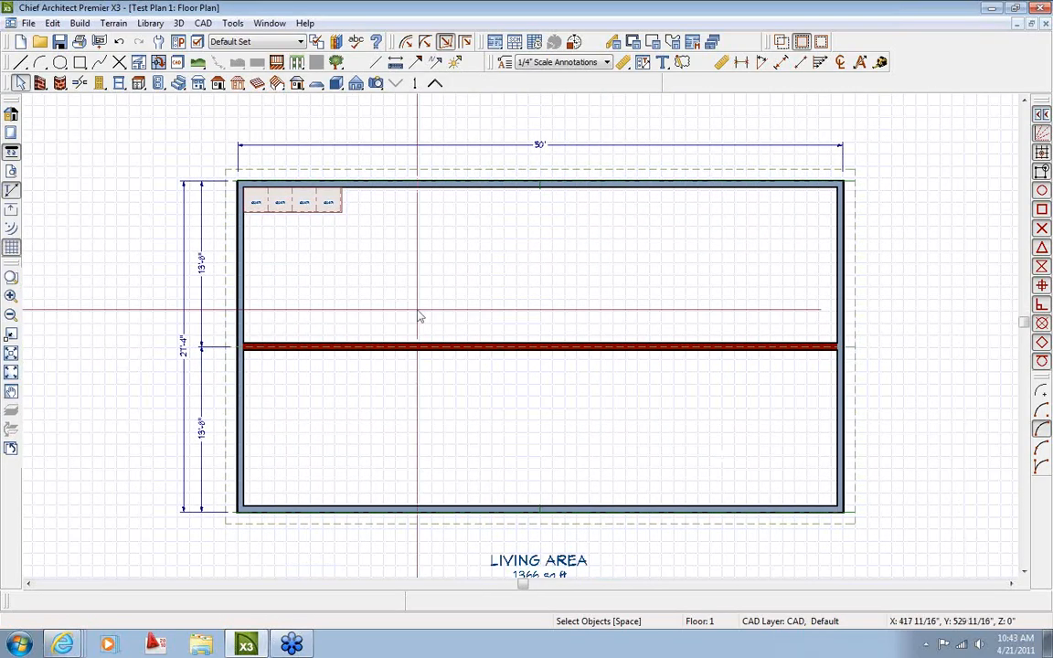
Place a Full Camera in the floor plan looking into the upper room
{"action": "middle_click_drag", "start_coordinate": [475, 347], "coordinate": [373, 277]}
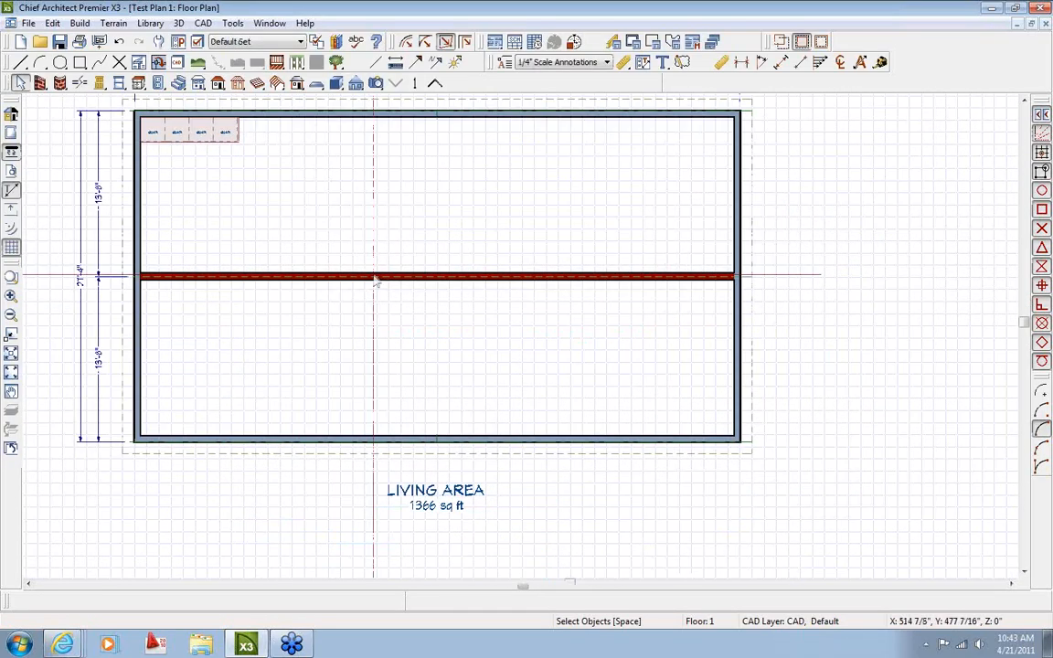
{"action": "scroll", "coordinate": [374, 277], "scroll_direction": "down", "scroll_amount": 2}
{"action": "left_click", "coordinate": [376, 83]}
{"action": "scroll", "coordinate": [306, 274], "scroll_direction": "up", "scroll_amount": 2}
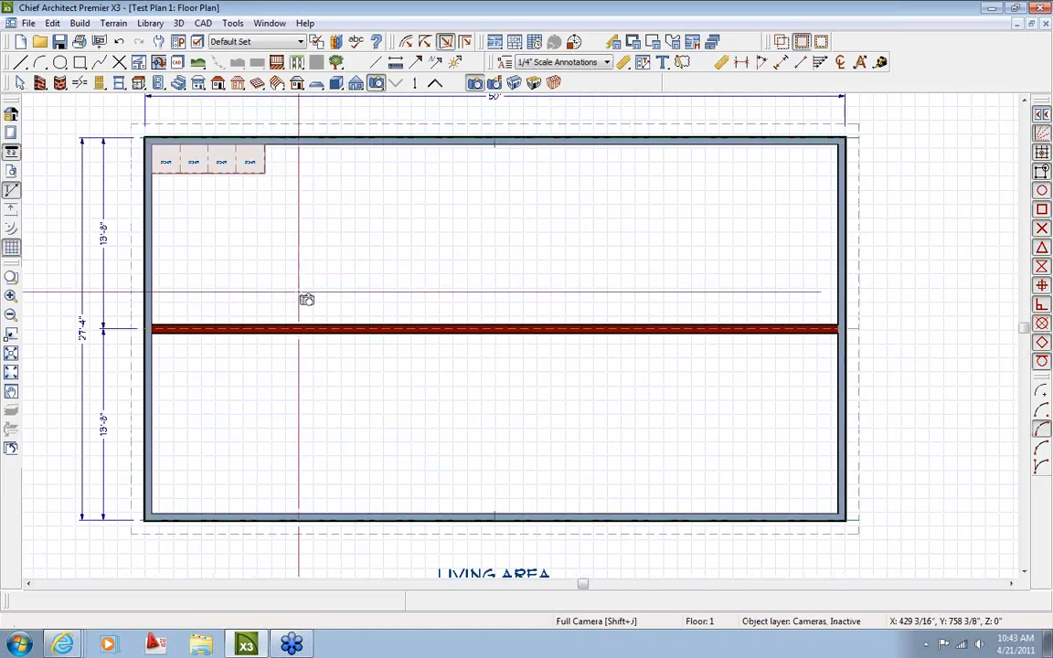
{"action": "left_click_drag", "start_coordinate": [294, 297], "coordinate": [267, 219]}
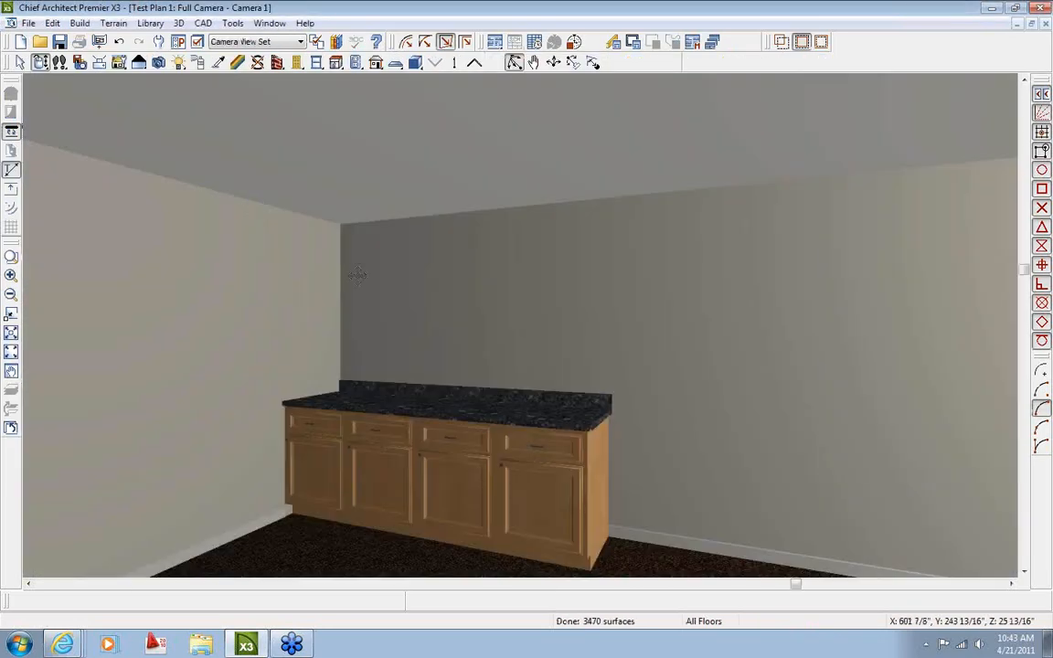
Adjust the Camera 1 view to frame the cabinets, then check the layout sheet
{"action": "mouse_move", "coordinate": [357, 274]}
{"action": "left_mouse_down"}
{"action": "mouse_move", "coordinate": [394, 301]}
{"action": "mouse_move", "coordinate": [352, 259]}
{"action": "left_mouse_up"}
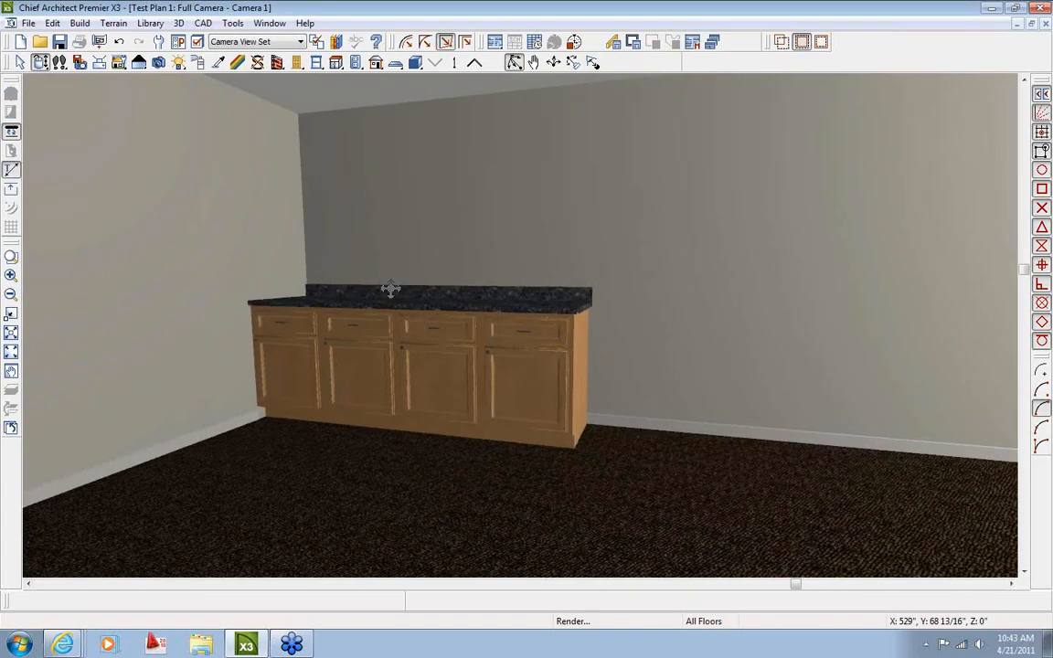
{"action": "left_click", "coordinate": [117, 62]}
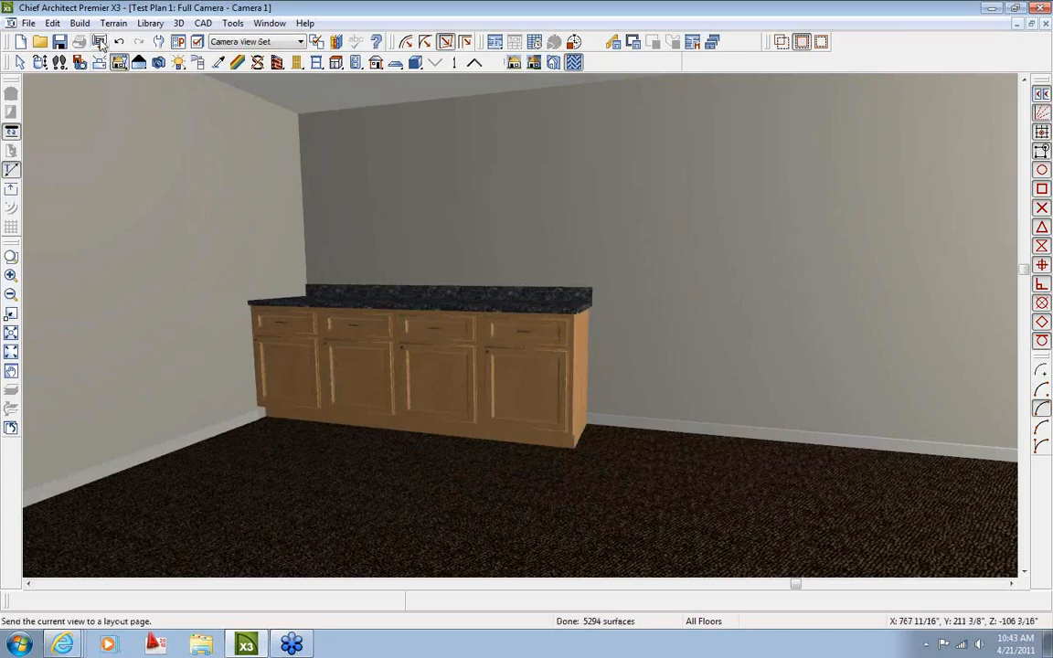
{"action": "left_click", "coordinate": [270, 22]}
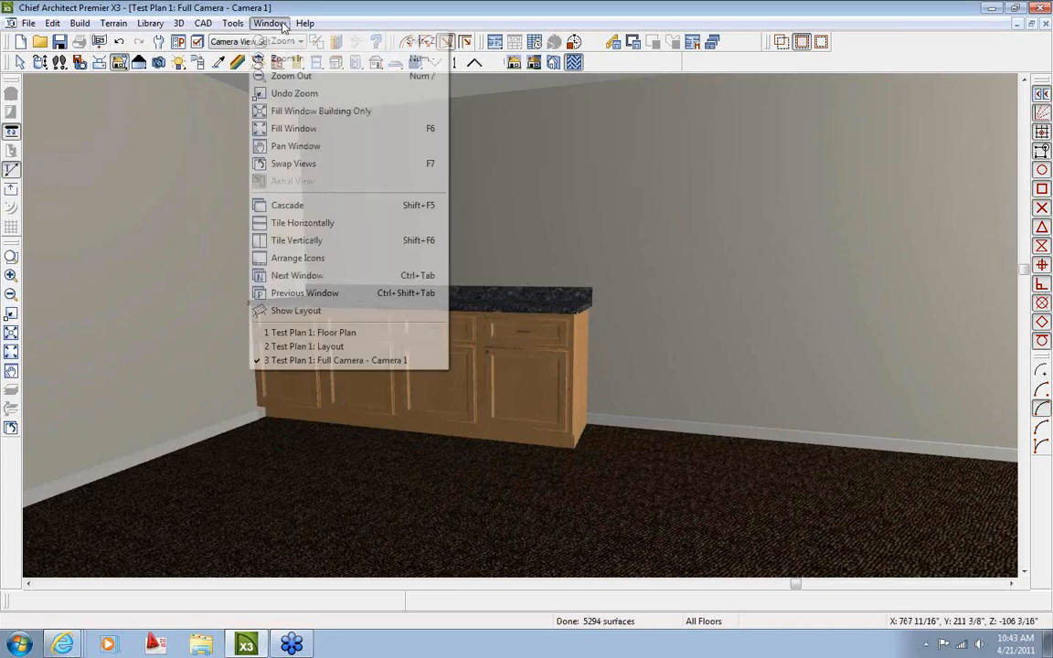
{"action": "left_click", "coordinate": [319, 347]}
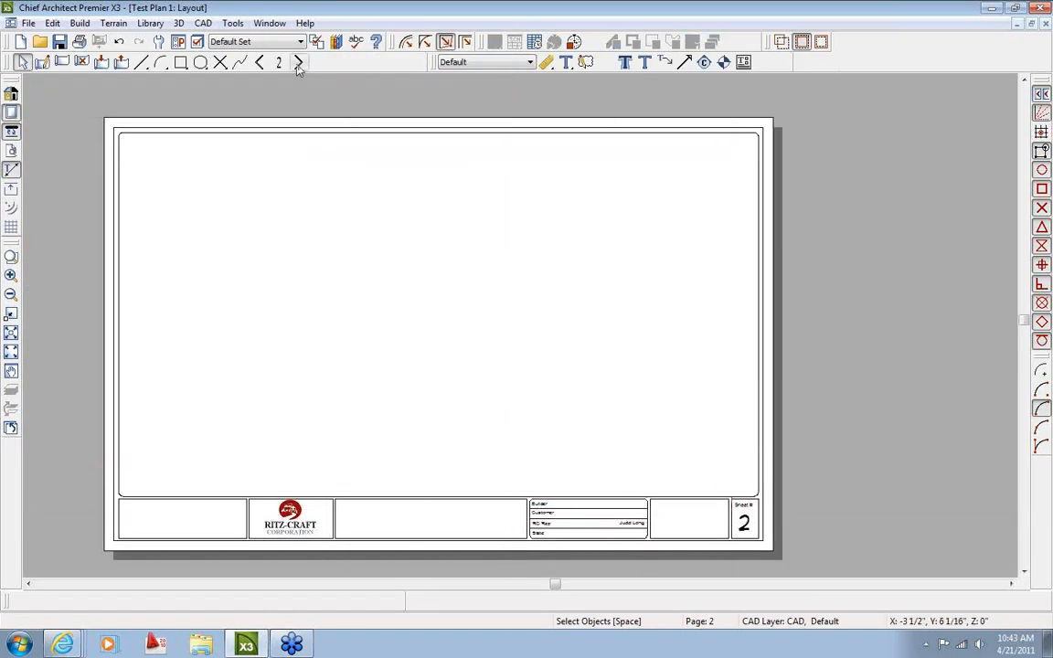
Return to the Camera 1 view and open Send to Layout targeting page 2
{"action": "left_click", "coordinate": [268, 23]}
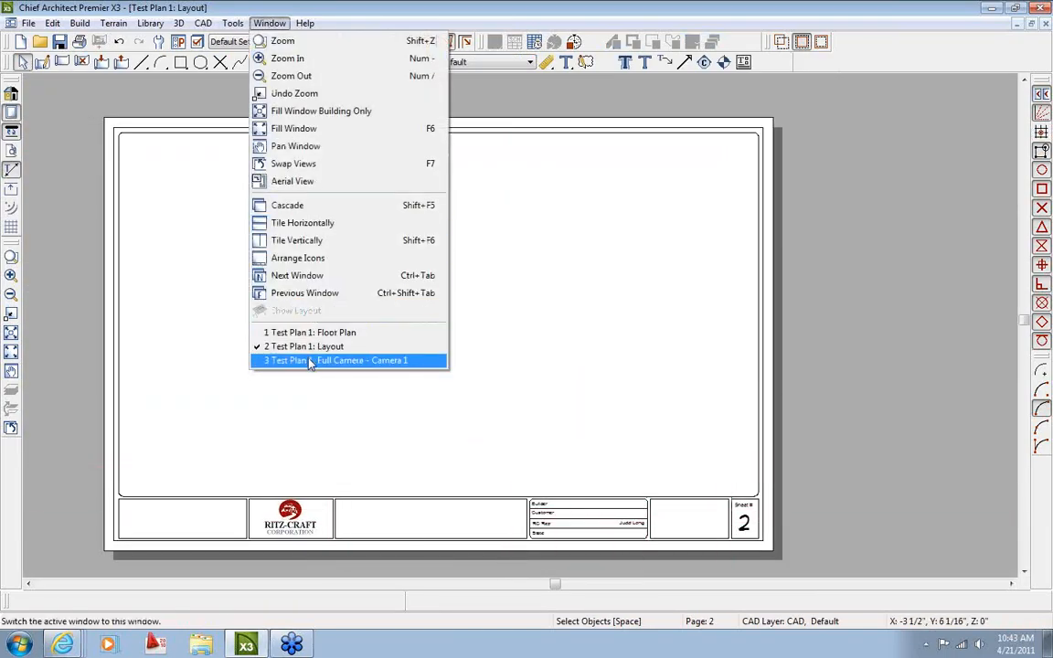
{"action": "left_click", "coordinate": [310, 361]}
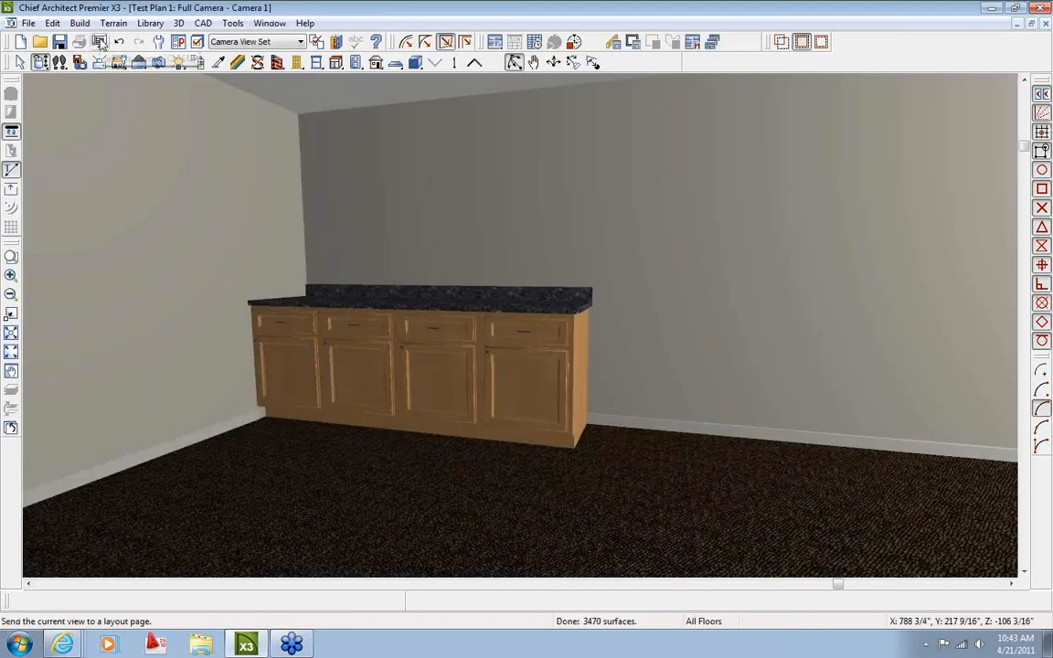
{"action": "left_click", "coordinate": [100, 42]}
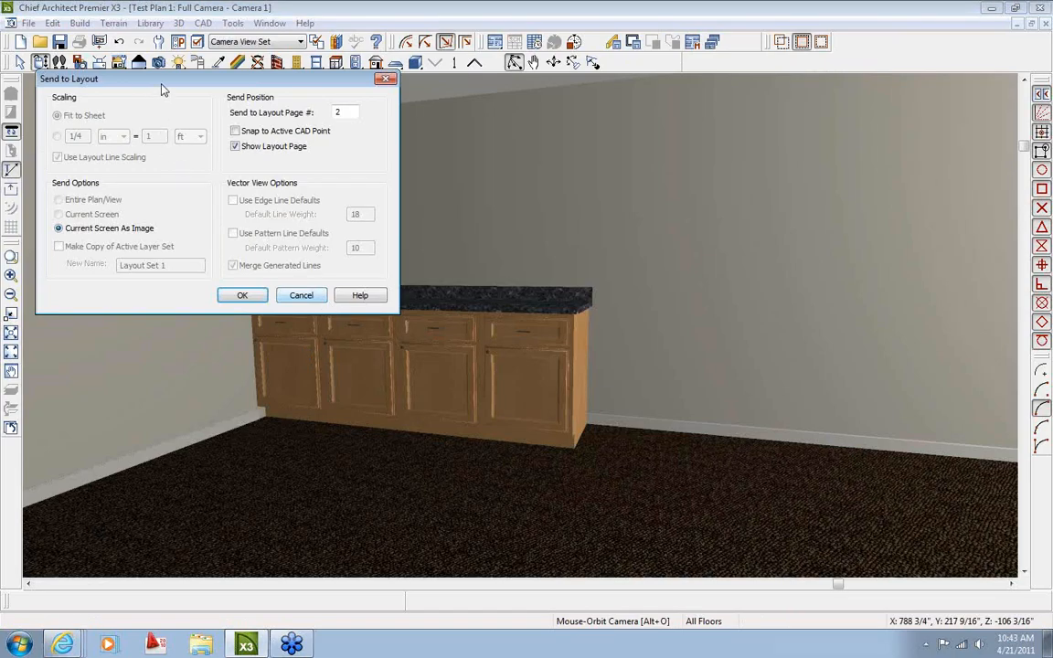
Send the Camera 1 view to layout page 2 as Current Screen As Image
{"action": "left_click_drag", "start_coordinate": [162, 89], "coordinate": [315, 95]}
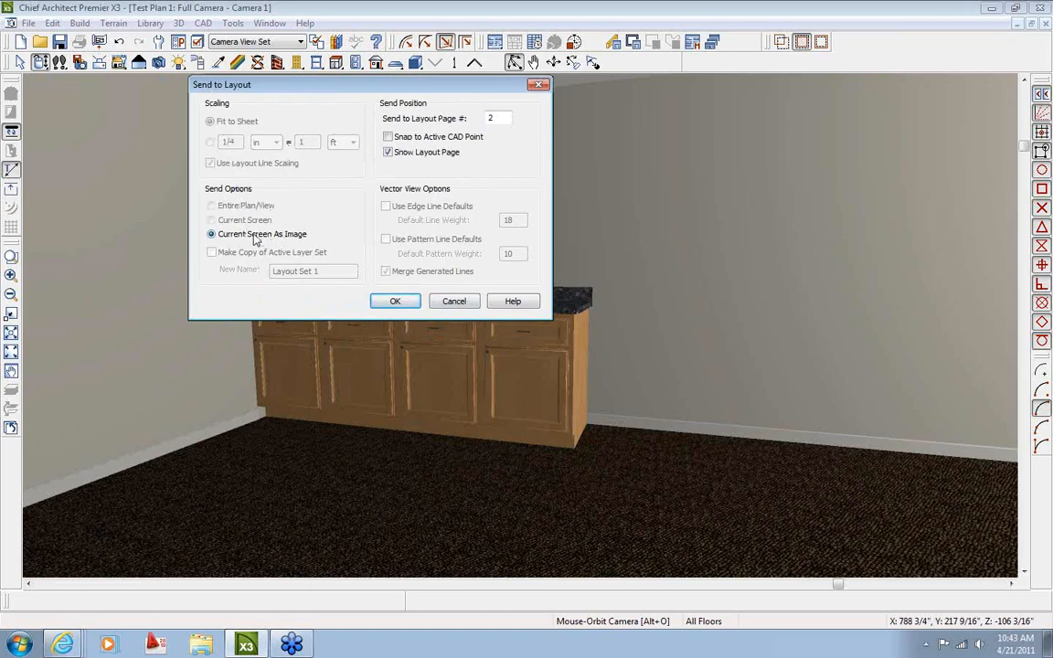
{"action": "left_click", "coordinate": [393, 303]}
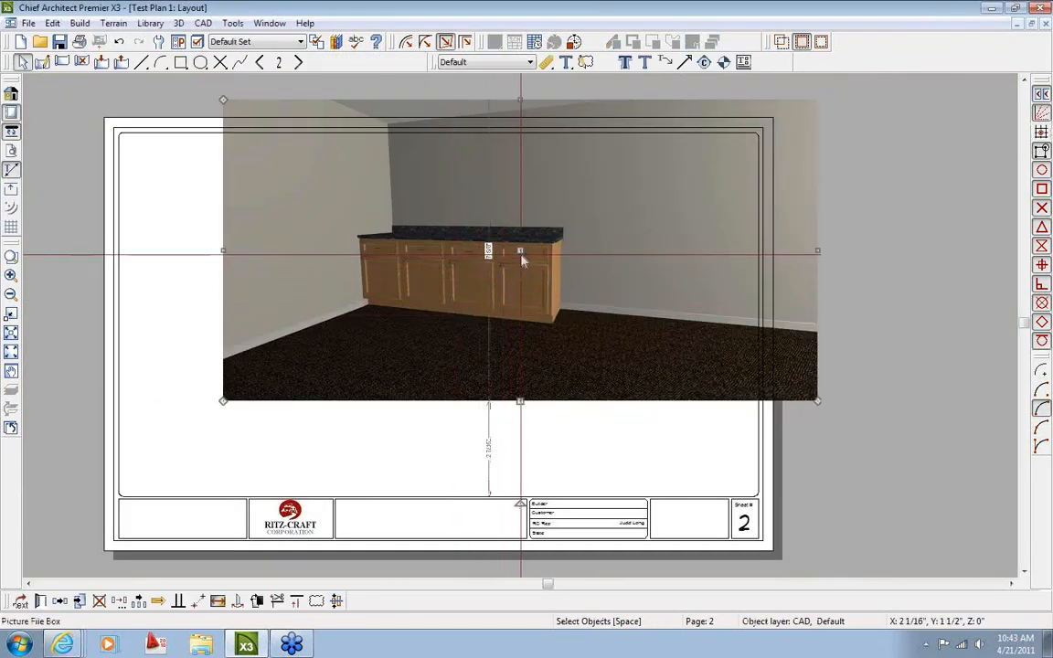
Move, enlarge and re-center the cabinet image to fill sheet 2 above the title block
{"action": "left_click_drag", "start_coordinate": [522, 262], "coordinate": [426, 318]}
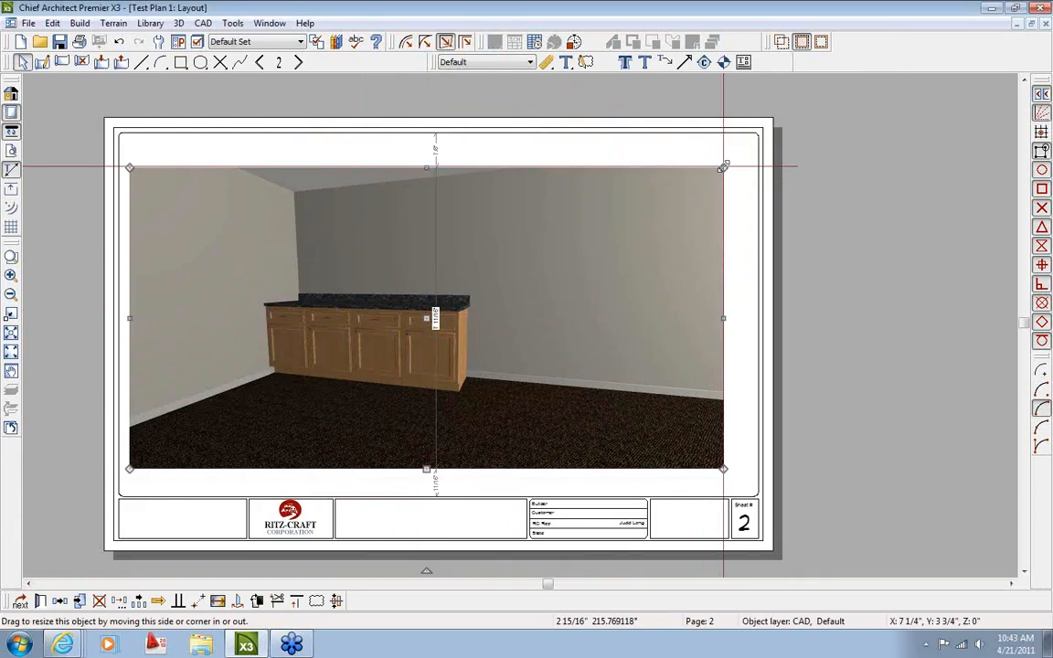
{"action": "left_click_drag", "start_coordinate": [723, 167], "coordinate": [745, 149]}
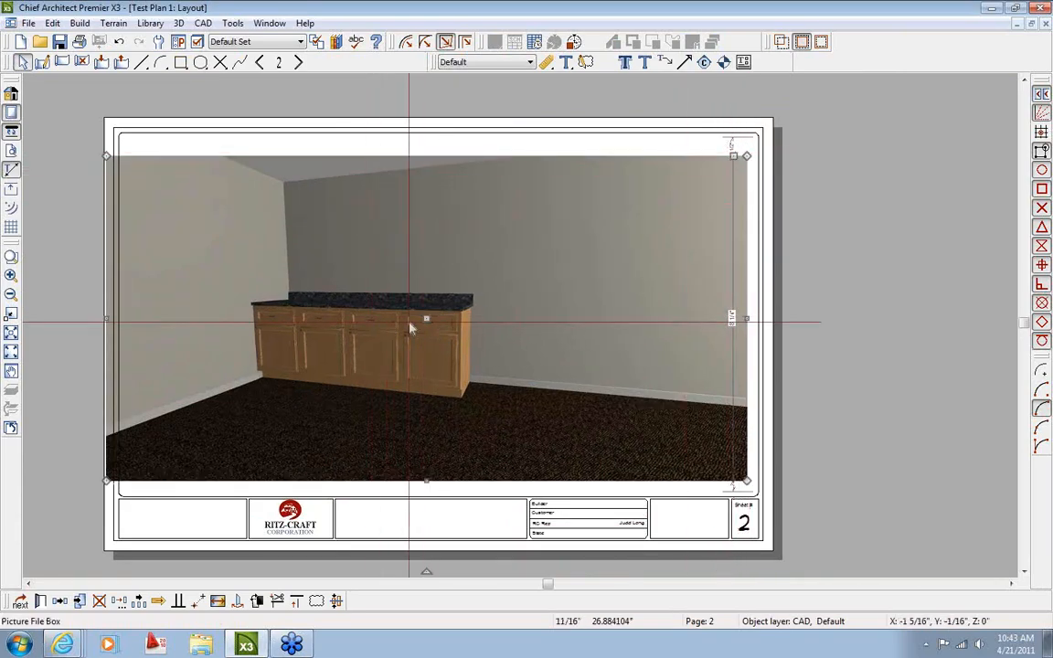
{"action": "left_click_drag", "start_coordinate": [424, 318], "coordinate": [437, 314]}
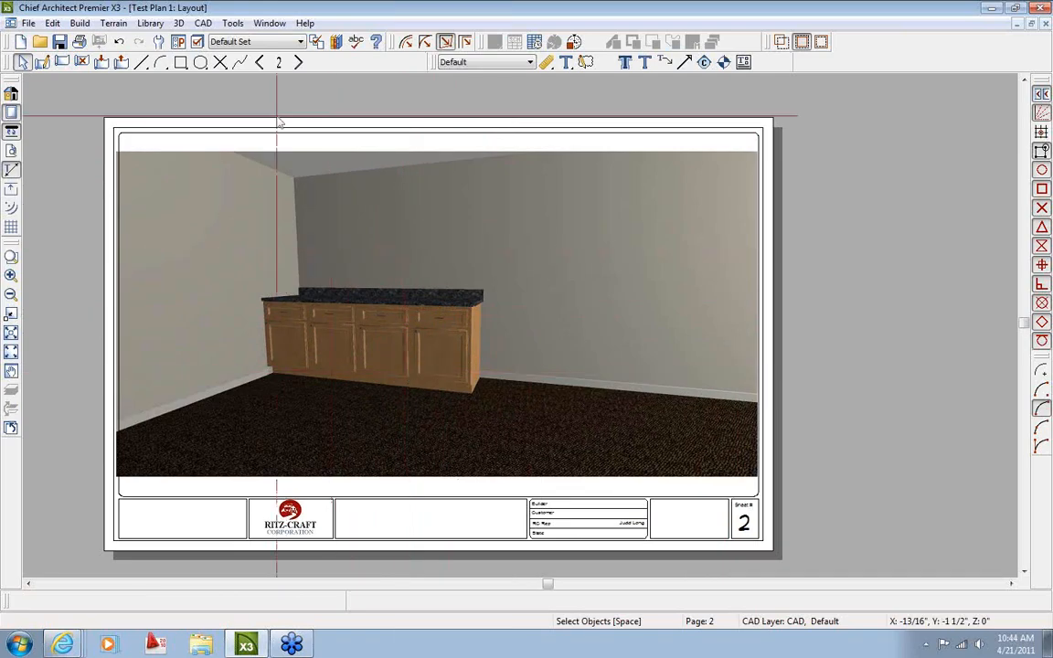
{"action": "left_click", "coordinate": [270, 23]}
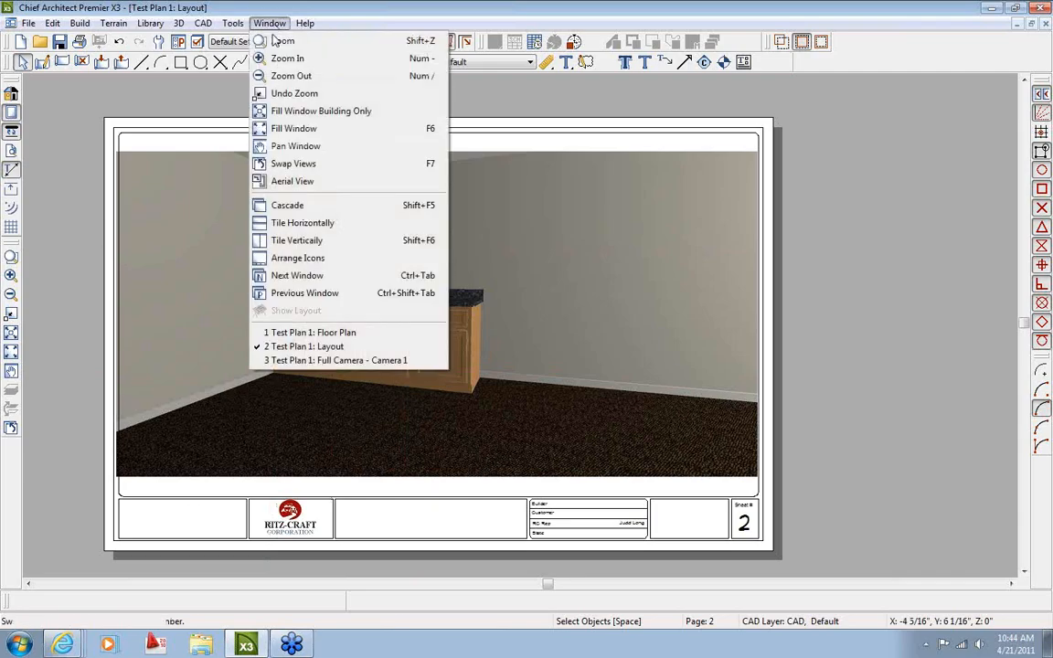
In Camera 1, add two base cabinets to the back-wall run and one along the left wall
{"action": "left_click", "coordinate": [329, 360]}
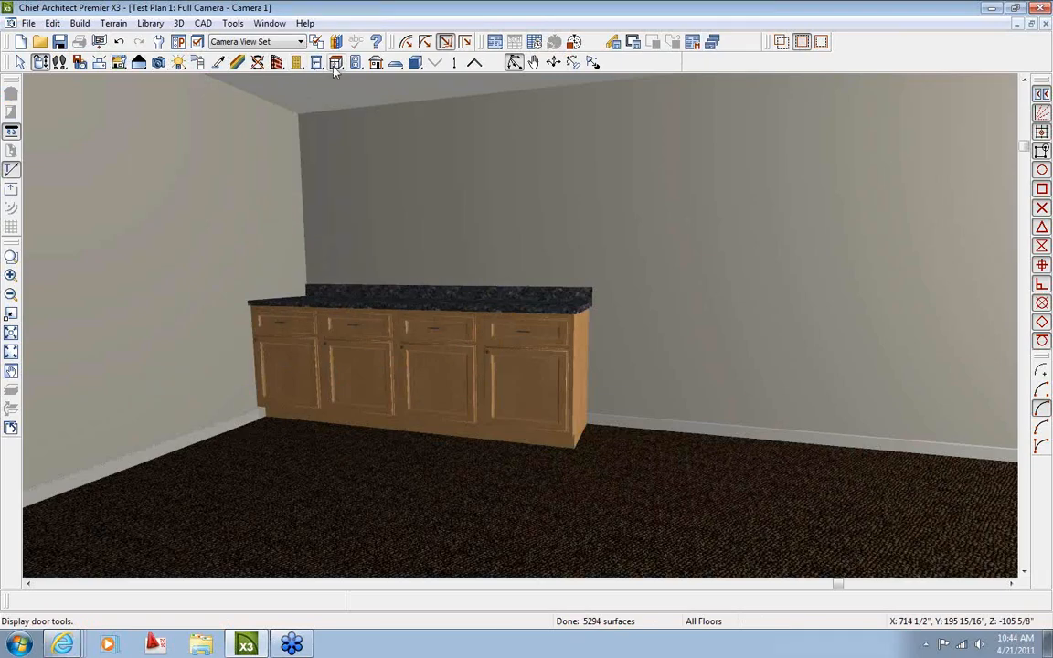
{"action": "left_click", "coordinate": [298, 61]}
{"action": "left_click", "coordinate": [669, 387]}
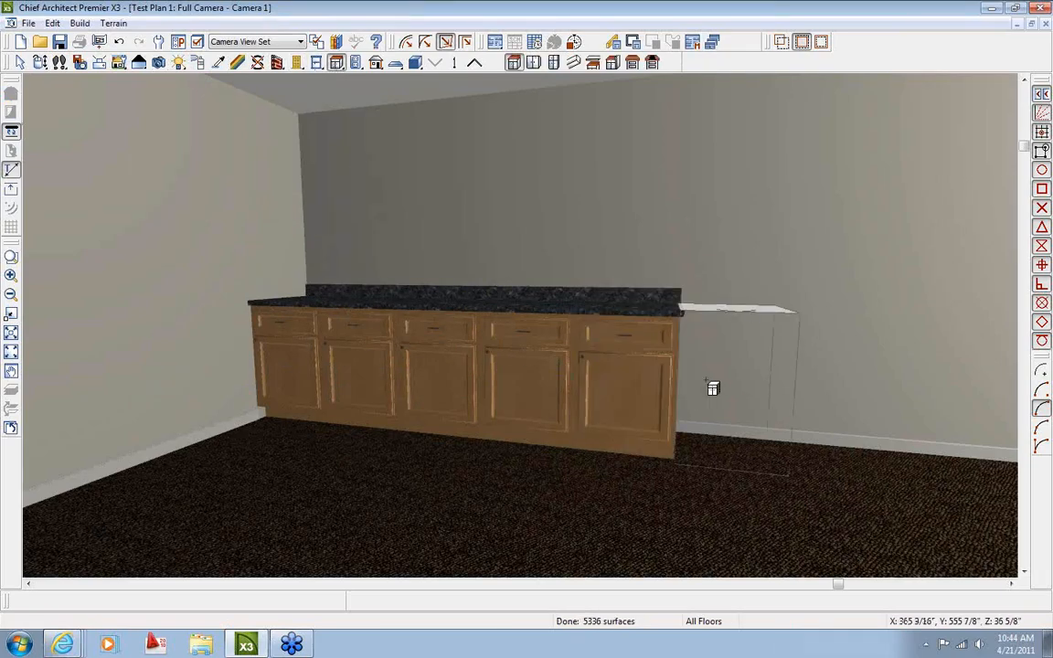
{"action": "left_click", "coordinate": [700, 395]}
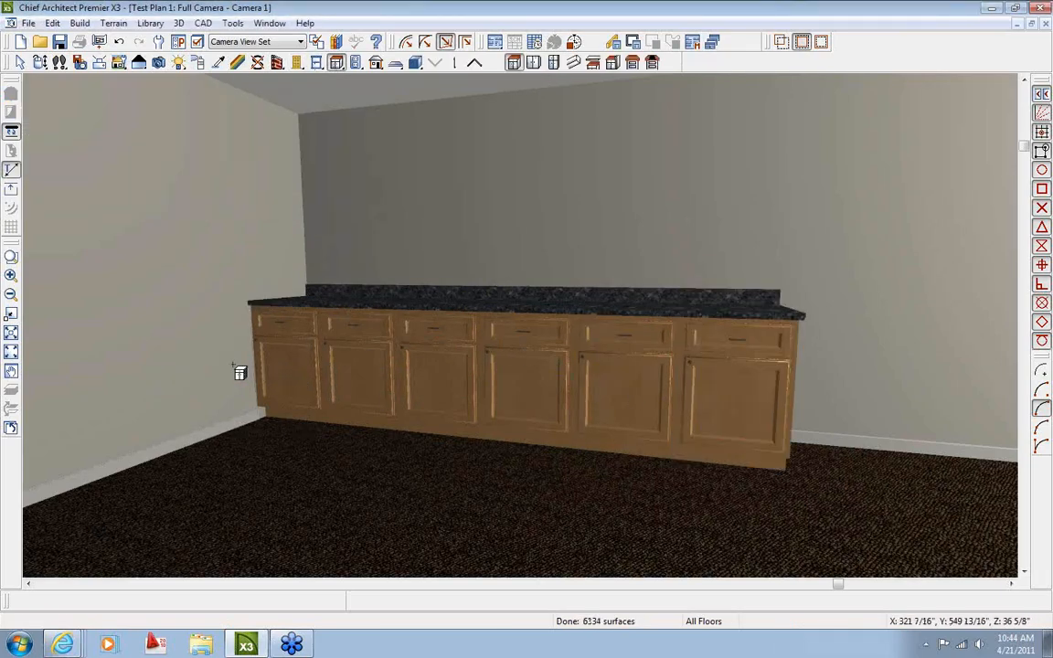
{"action": "left_click", "coordinate": [239, 371]}
{"action": "key", "text": "space"}
{"action": "left_click", "coordinate": [277, 376]}
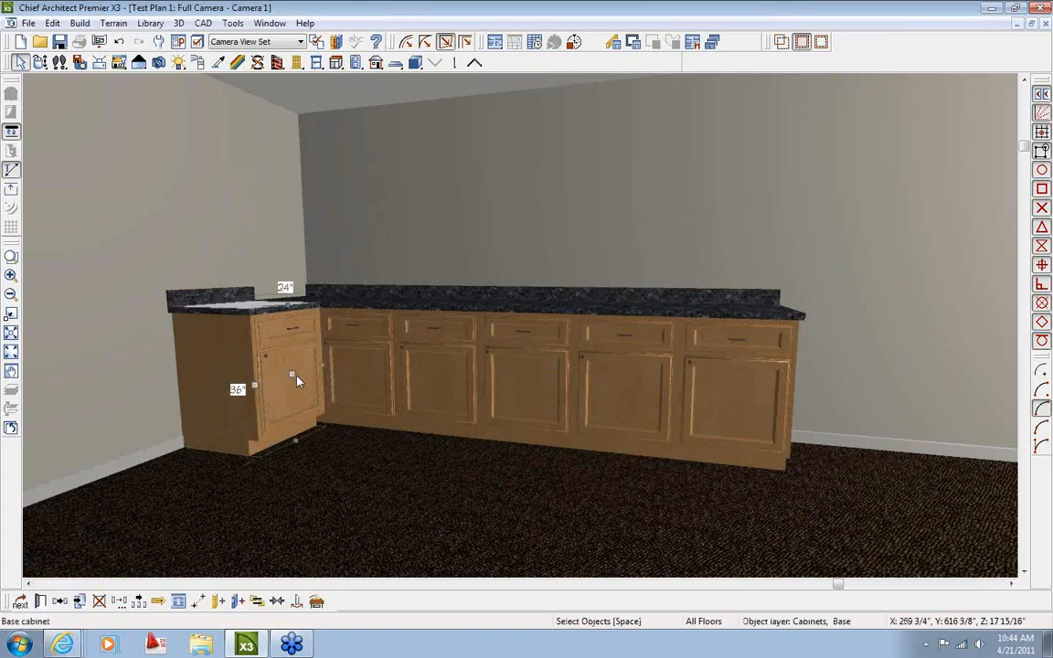
{"action": "left_click", "coordinate": [288, 371]}
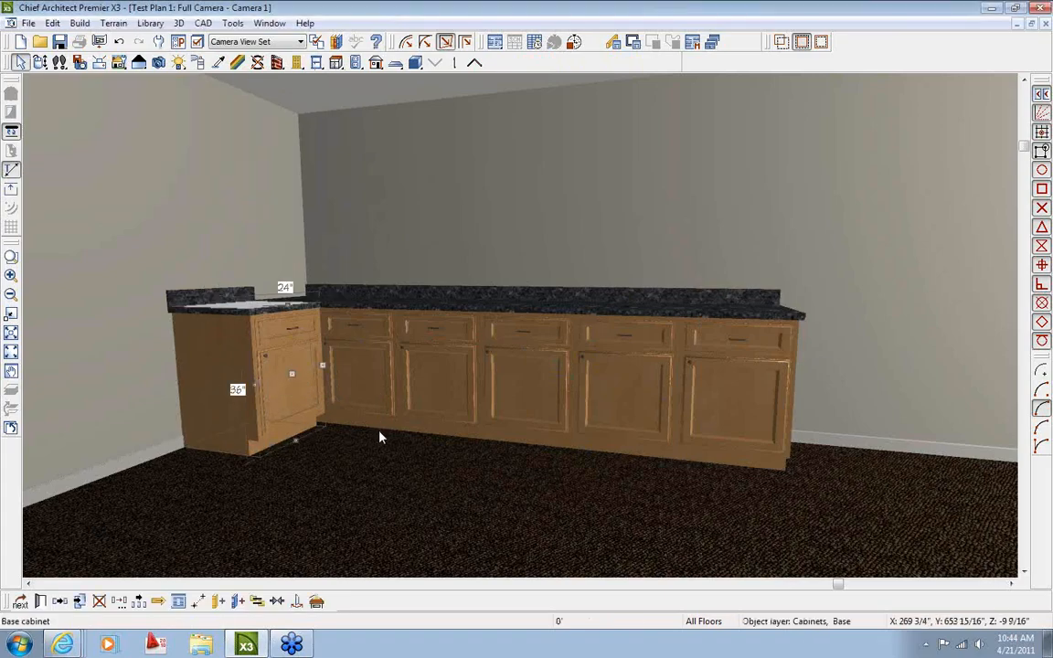
{"action": "key", "text": "Escape"}
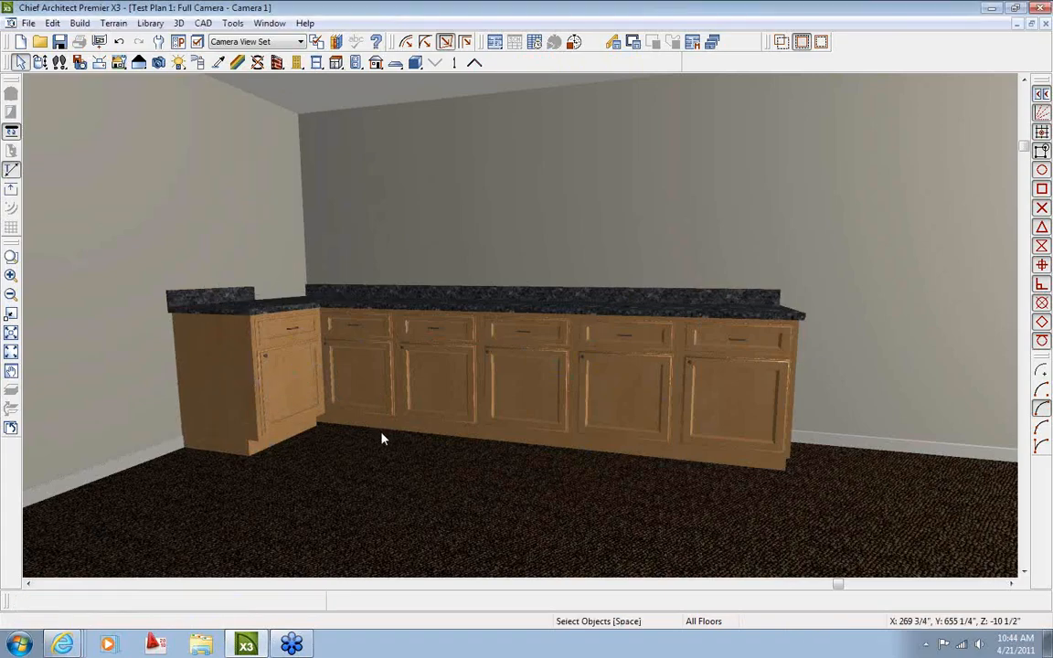
{"action": "left_click", "coordinate": [270, 23]}
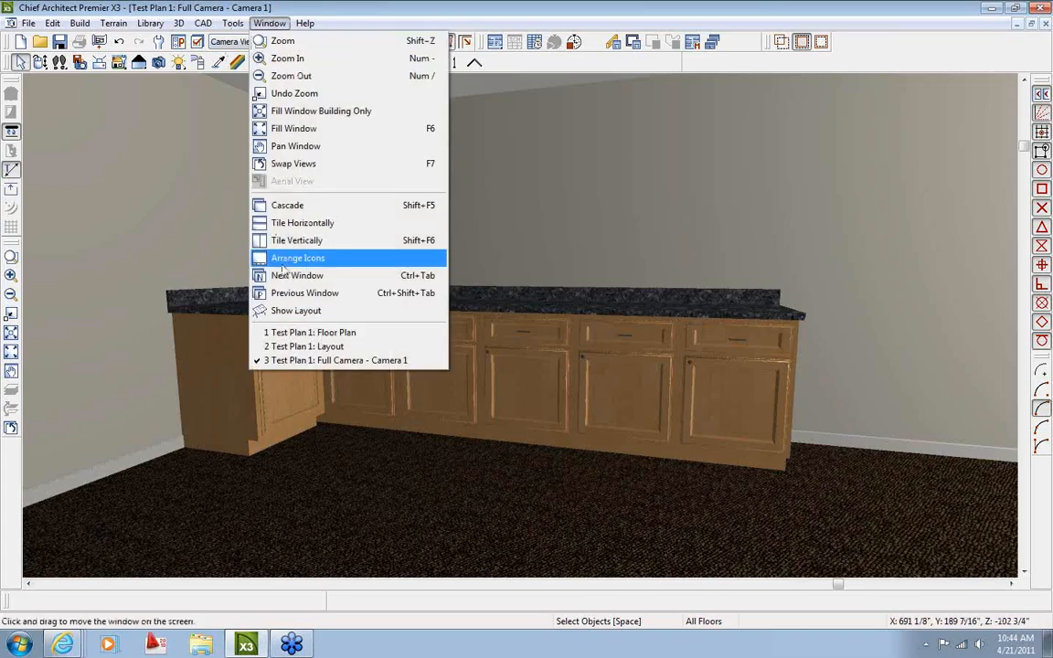
Check the L-shaped cabinet run on layout sheet 1, then return via Camera 1 to the Floor Plan
{"action": "left_click", "coordinate": [304, 346]}
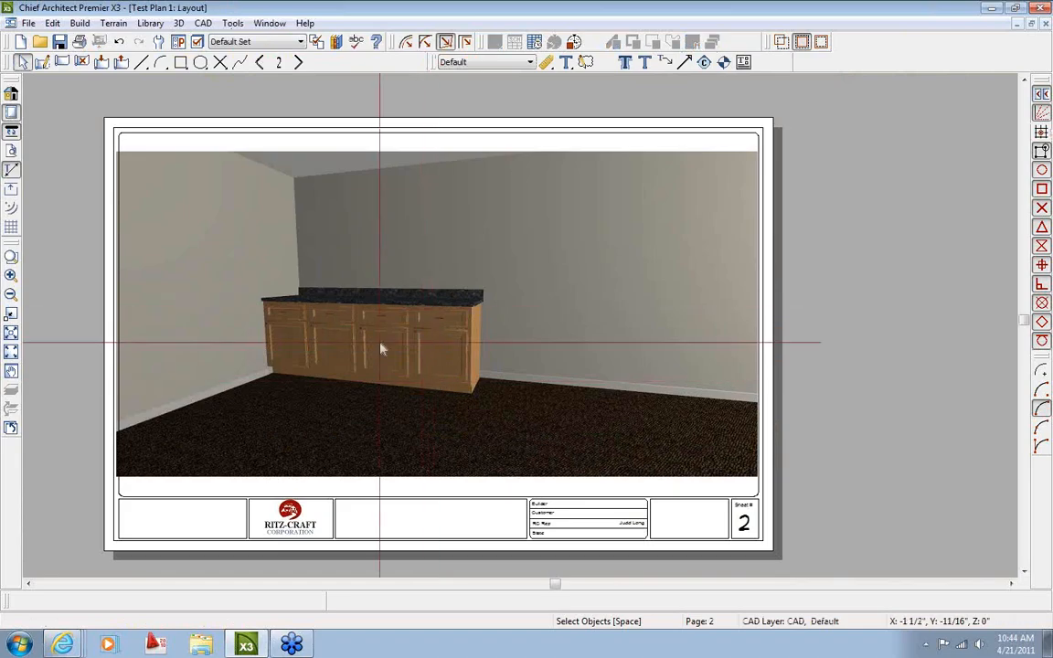
{"action": "left_click", "coordinate": [261, 62]}
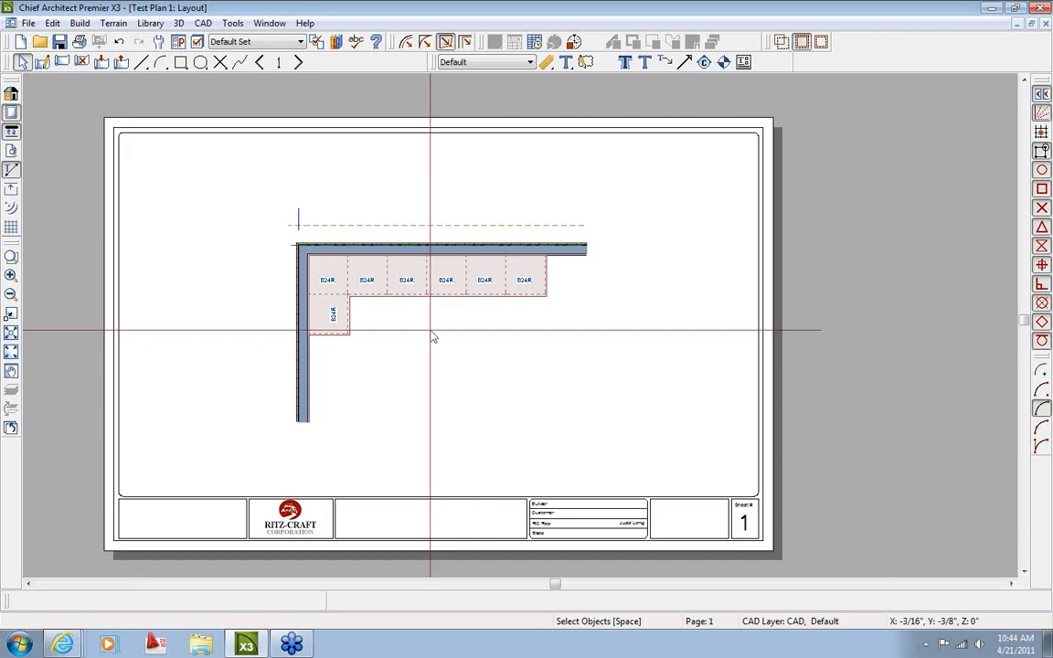
{"action": "left_click", "coordinate": [271, 23]}
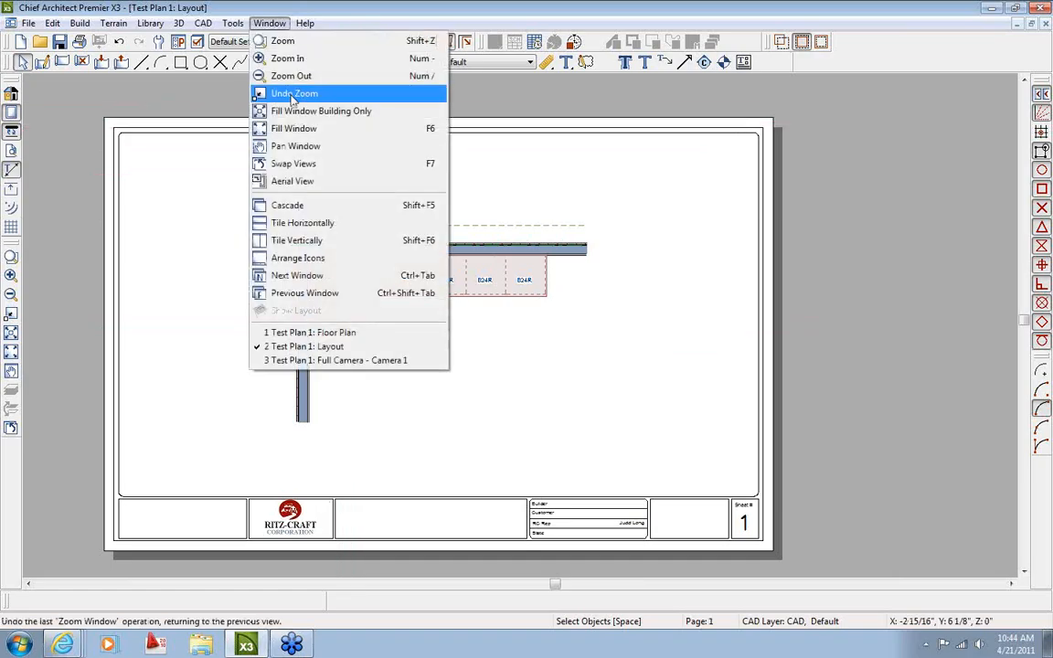
{"action": "left_click", "coordinate": [326, 362]}
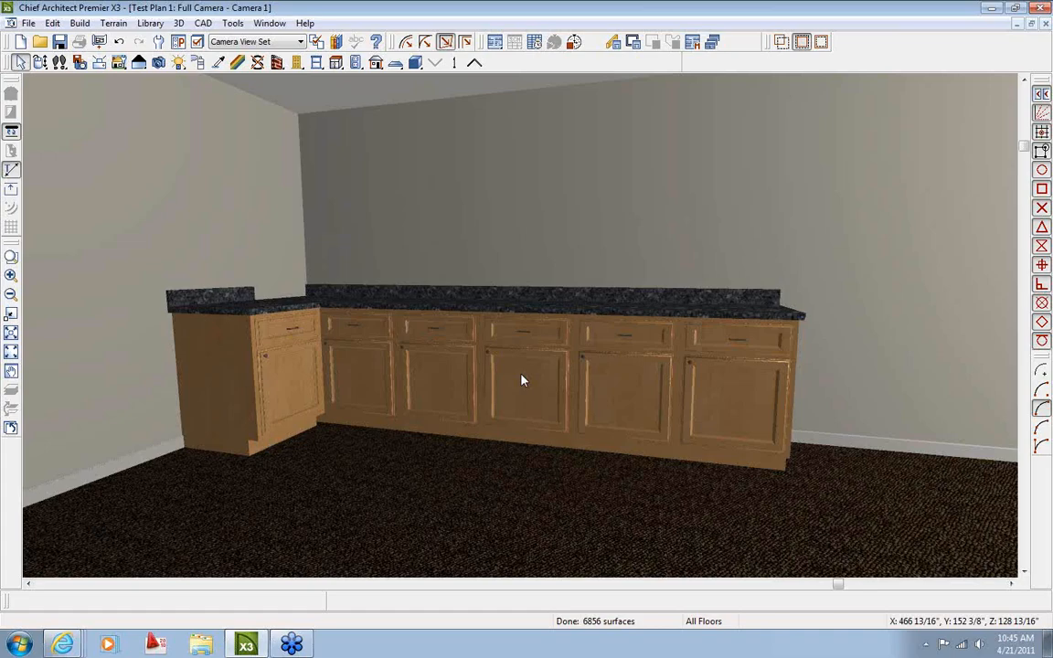
{"action": "left_click", "coordinate": [270, 23]}
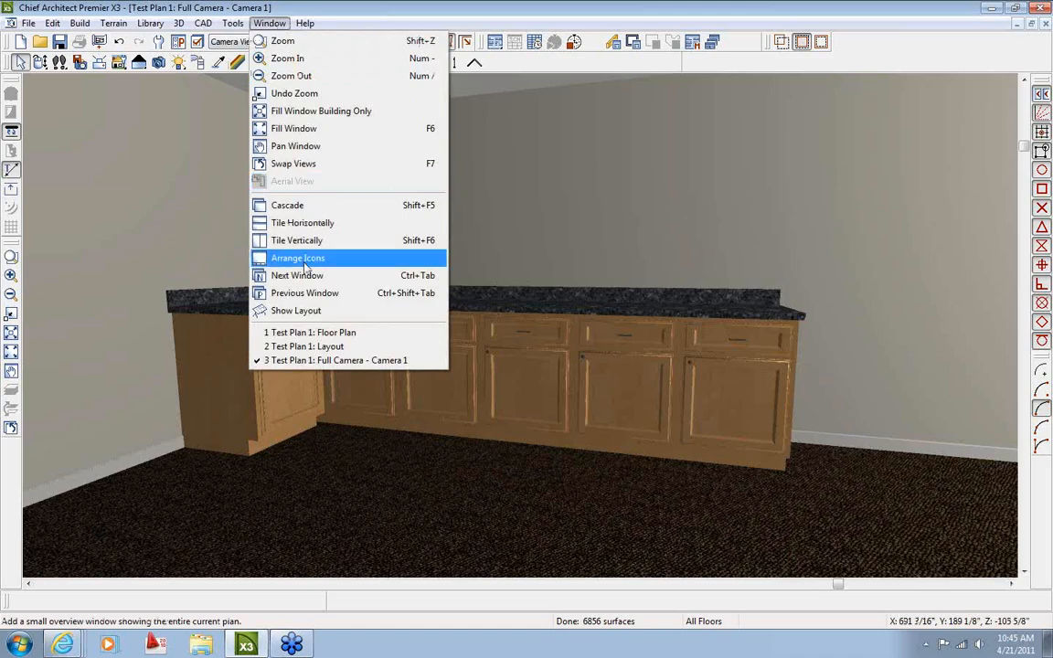
{"action": "left_click", "coordinate": [284, 331]}
Cancel the camera tool and review layout sheet 2 with the cabinet image
{"action": "scroll", "coordinate": [404, 375], "scroll_direction": "down", "scroll_amount": 2}
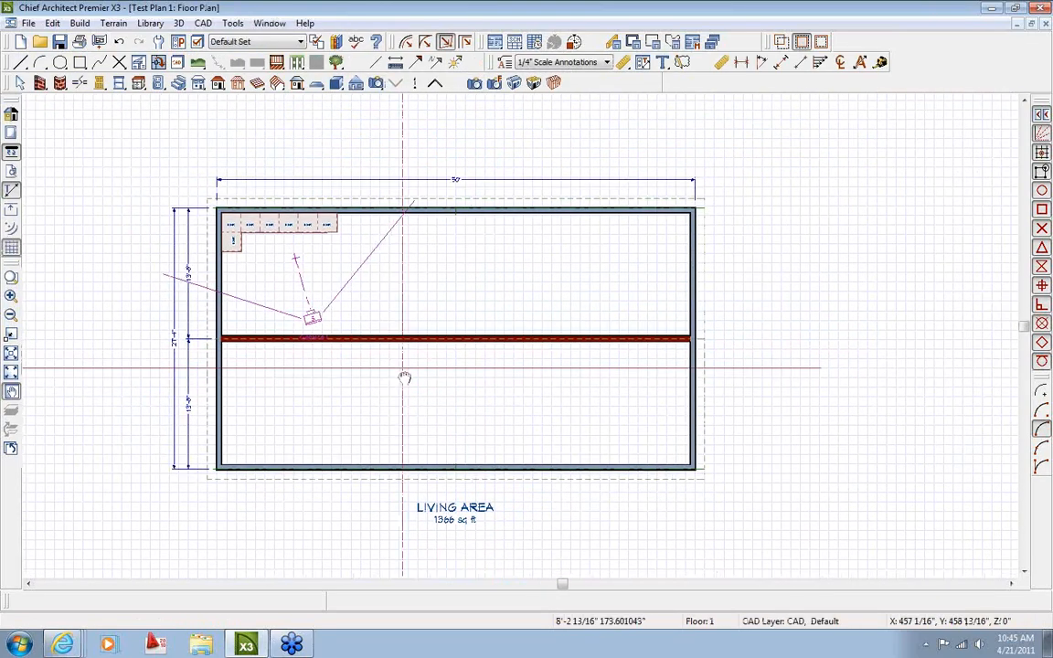
{"action": "key", "text": "space"}
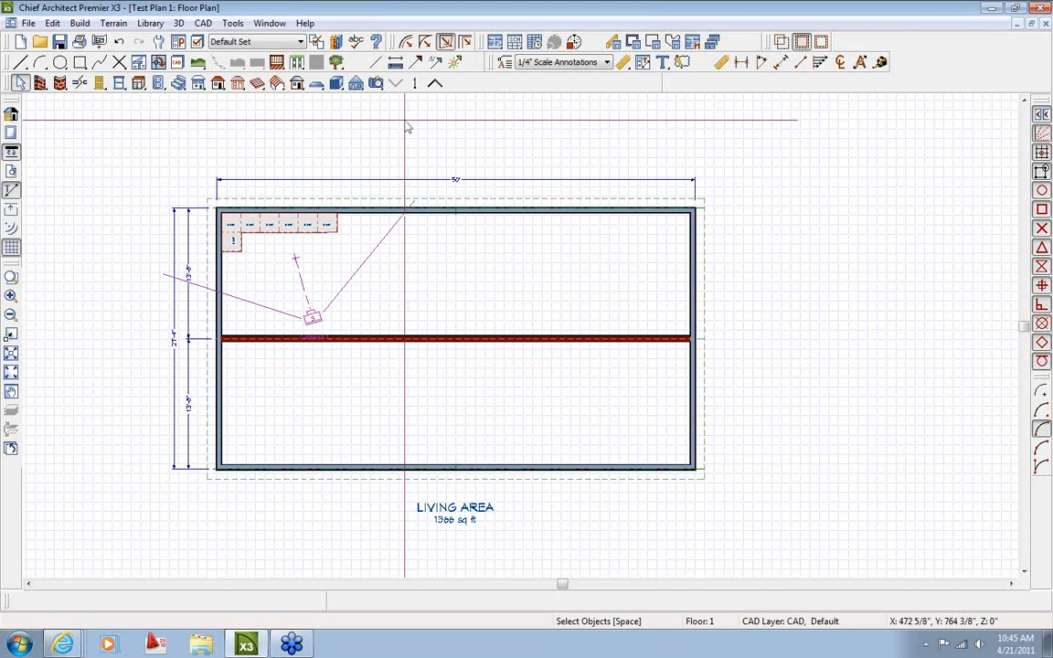
{"action": "left_click", "coordinate": [269, 23]}
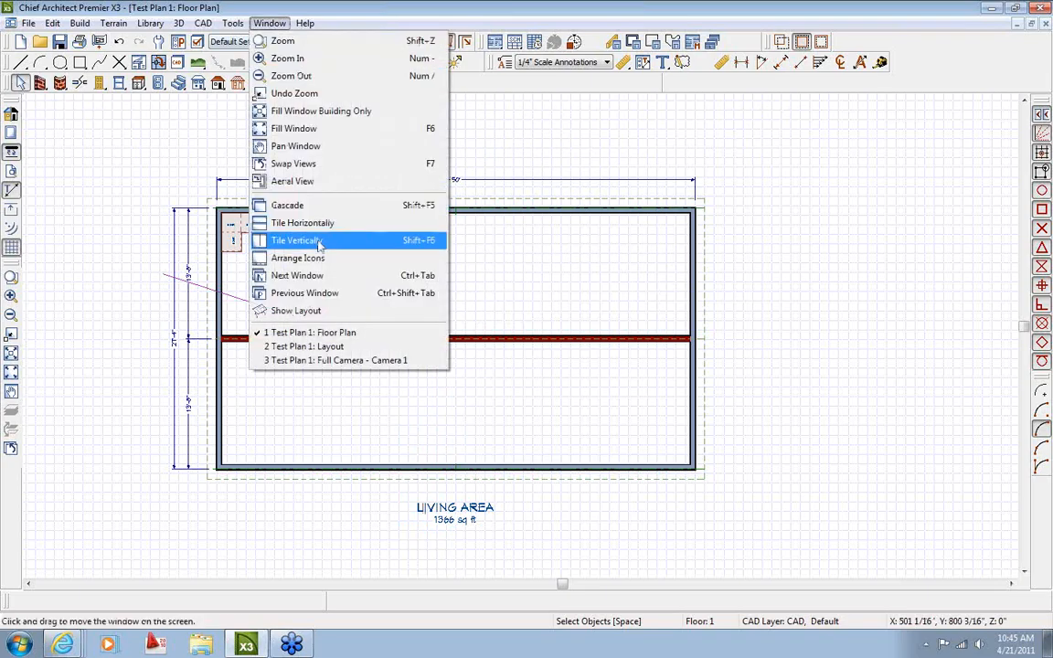
{"action": "left_click", "coordinate": [304, 344]}
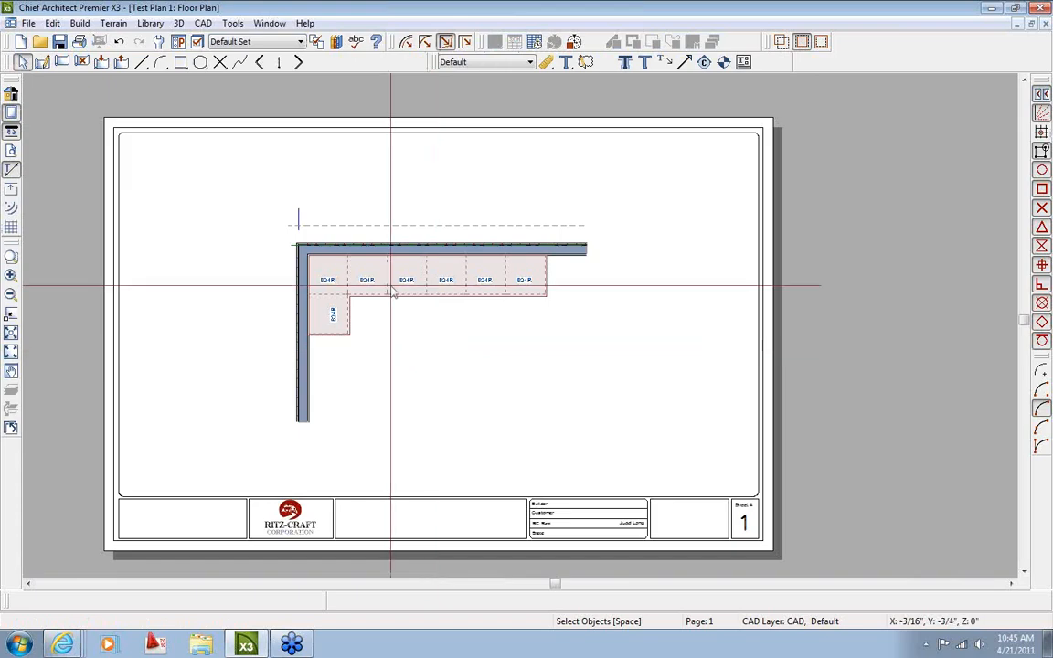
{"action": "left_click", "coordinate": [297, 61]}
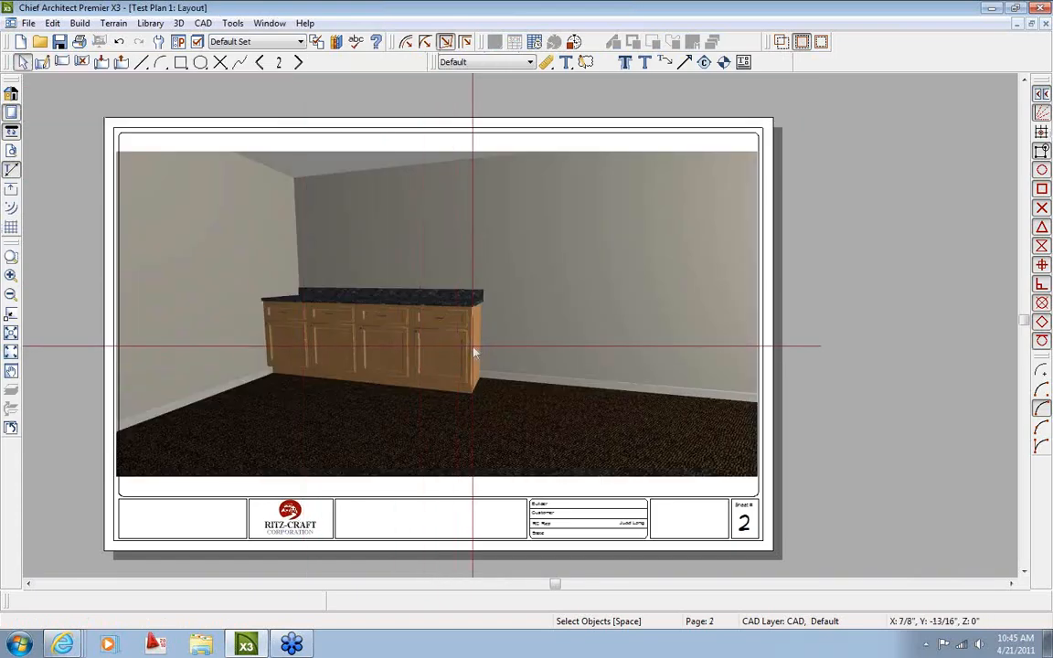
Back in the Floor Plan, place a second Full Camera below the plan aimed at the house
{"action": "left_click", "coordinate": [271, 24]}
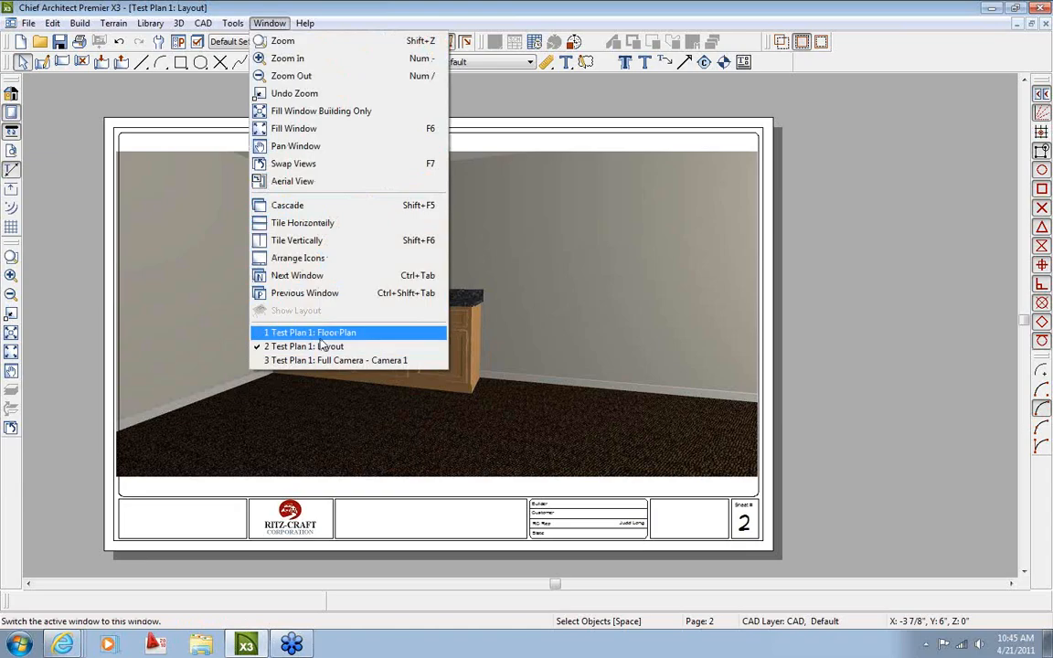
{"action": "left_click", "coordinate": [310, 333]}
{"action": "left_click", "coordinate": [376, 83]}
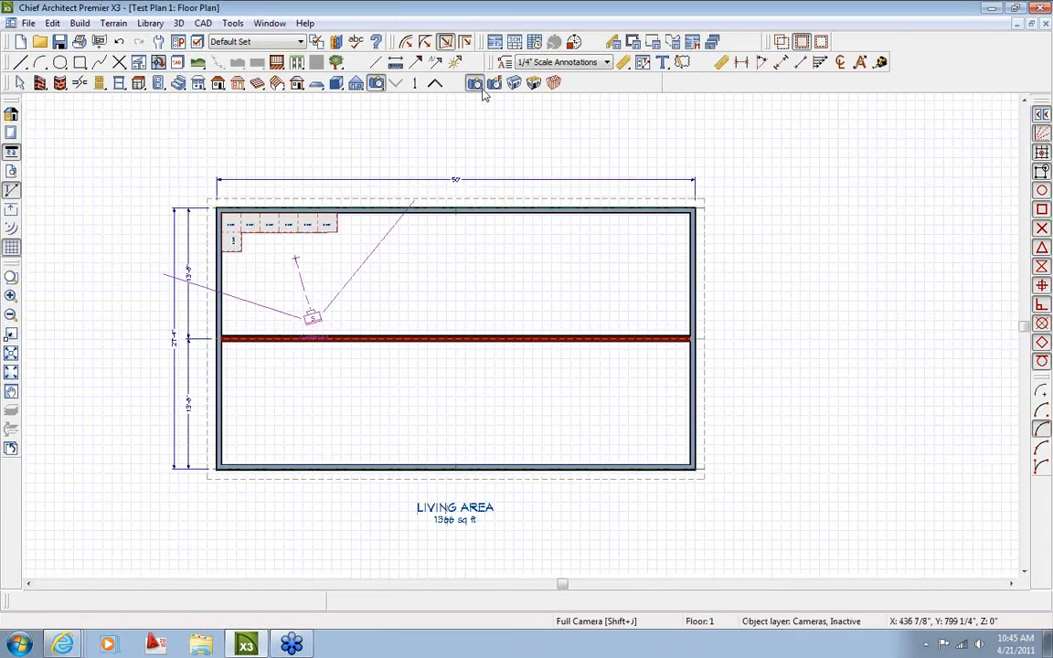
{"action": "scroll", "coordinate": [390, 269], "scroll_direction": "down", "scroll_amount": 1}
{"action": "middle_click_drag", "start_coordinate": [411, 391], "coordinate": [369, 297]}
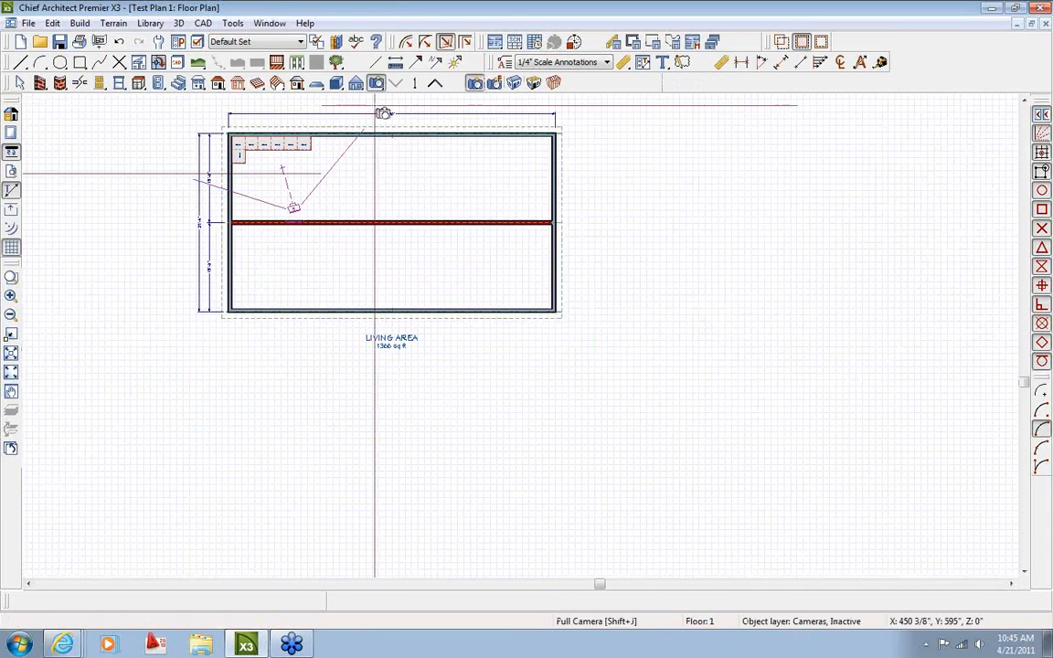
{"action": "left_click_drag", "start_coordinate": [546, 500], "coordinate": [476, 333]}
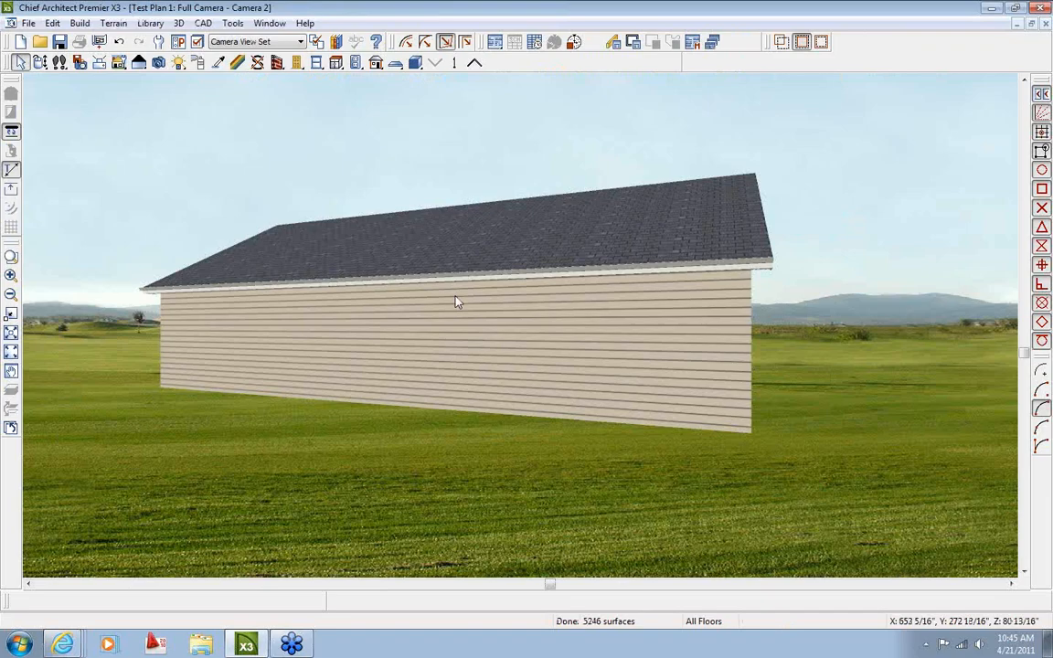
Orbit the Camera 2 exterior slightly and open Send to Layout for page 2 as an image
{"action": "scroll", "coordinate": [457, 303], "scroll_direction": "down", "scroll_amount": 5}
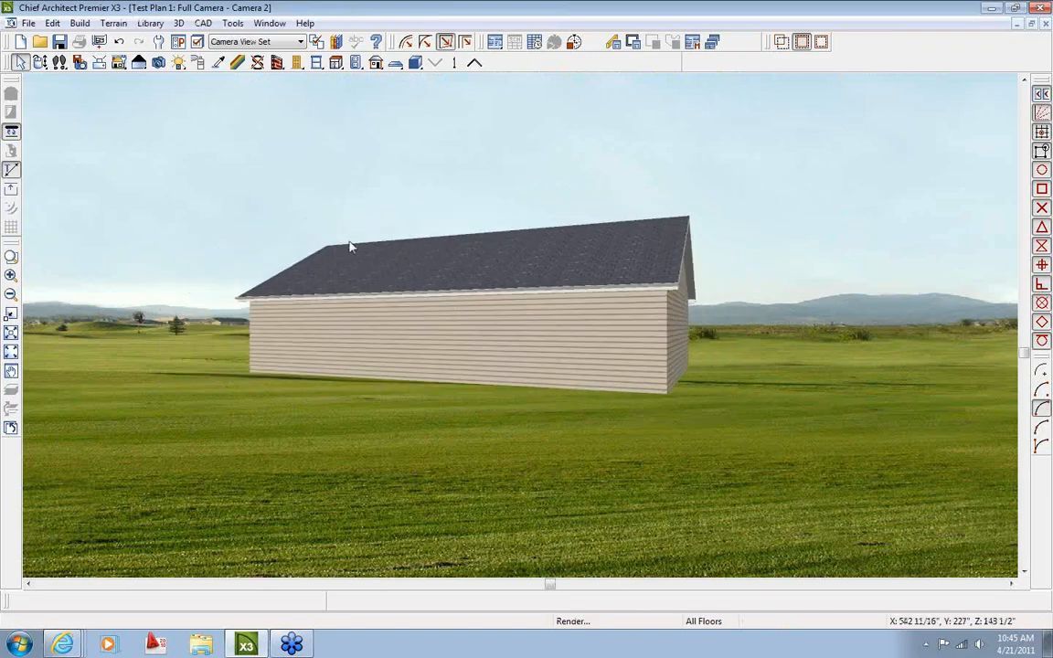
{"action": "left_click", "coordinate": [40, 62]}
{"action": "left_click_drag", "start_coordinate": [362, 151], "coordinate": [371, 150]}
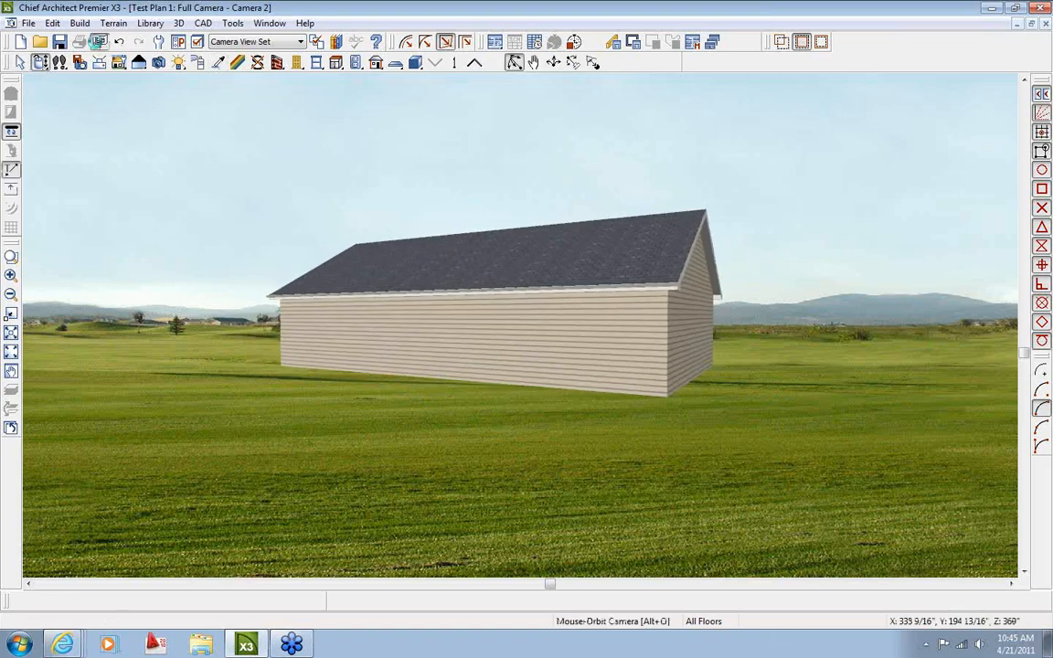
{"action": "left_click", "coordinate": [98, 41]}
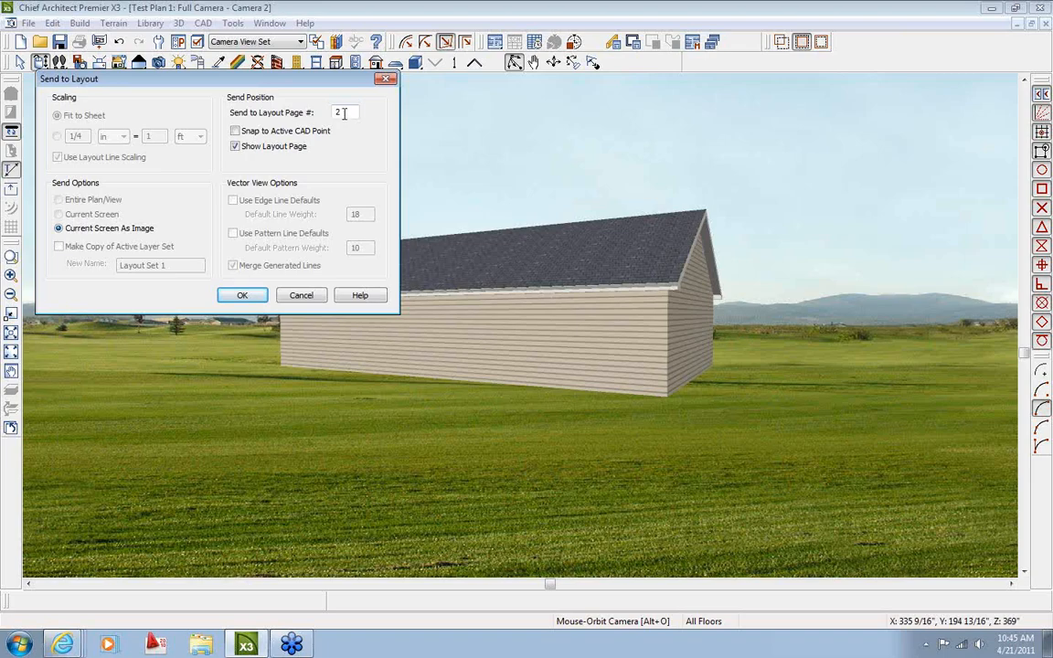
Send the exterior view to layout page 2 and move the image into the drawing frame
{"action": "left_click", "coordinate": [257, 302]}
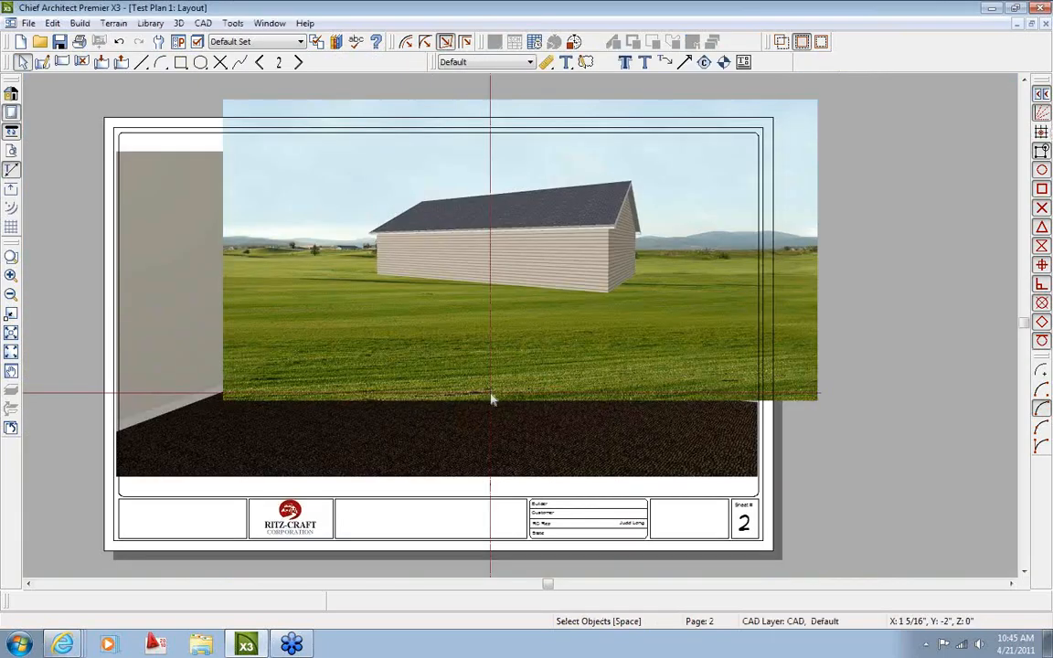
{"action": "scroll", "coordinate": [544, 327], "scroll_direction": "down", "scroll_amount": 1}
{"action": "left_click", "coordinate": [544, 327]}
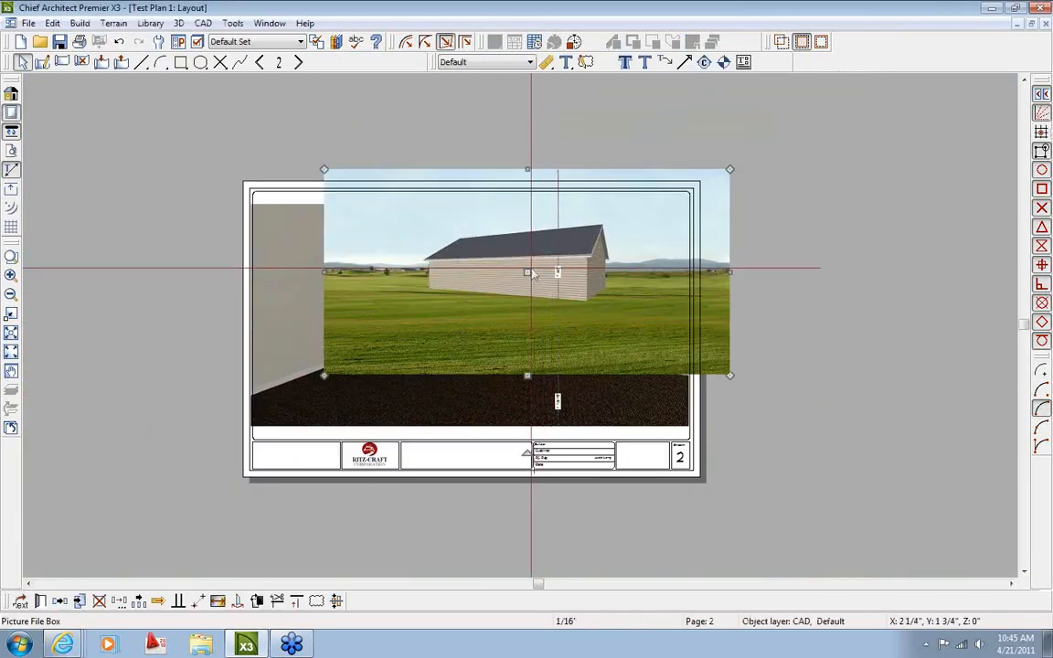
{"action": "left_click_drag", "start_coordinate": [466, 287], "coordinate": [476, 289]}
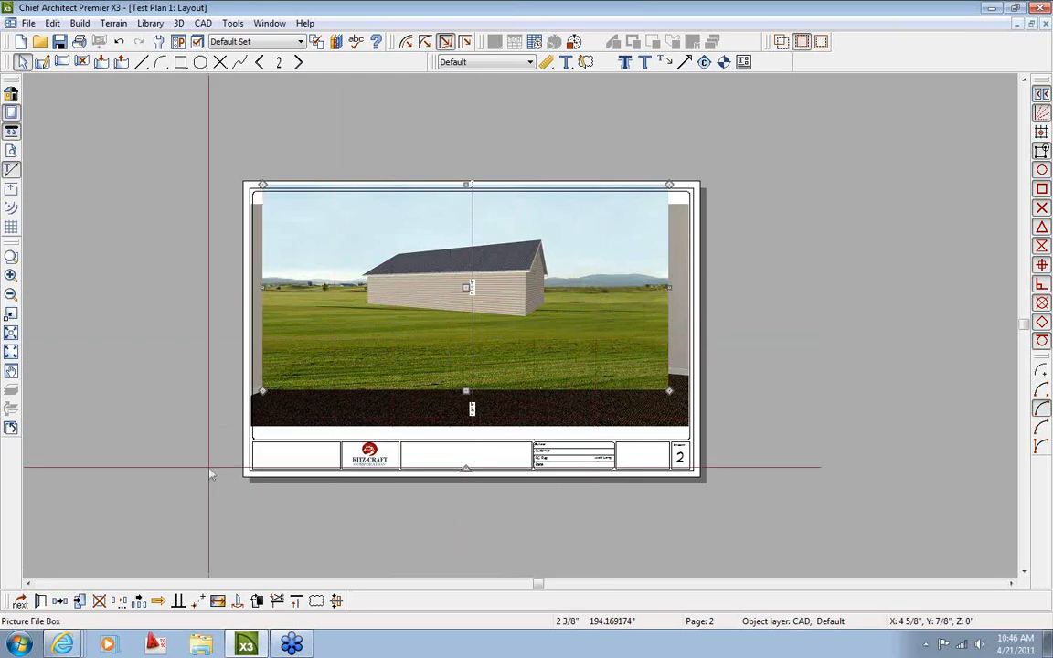
Reassign the house picture to Layout Page 3 on its Line Style tab
{"action": "left_click", "coordinate": [40, 602]}
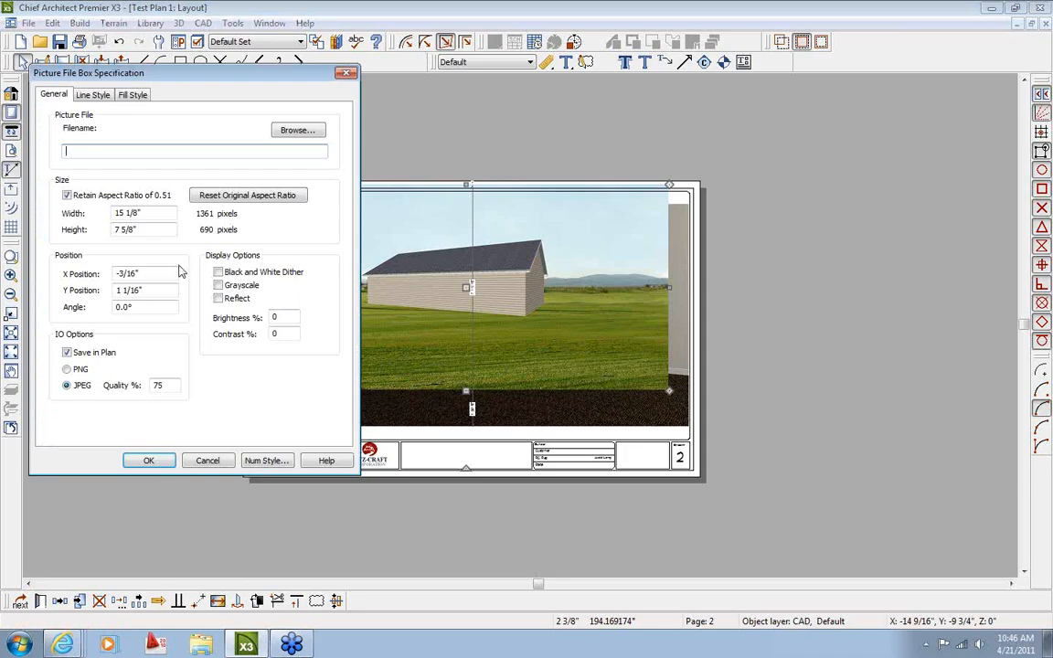
{"action": "left_click", "coordinate": [90, 95]}
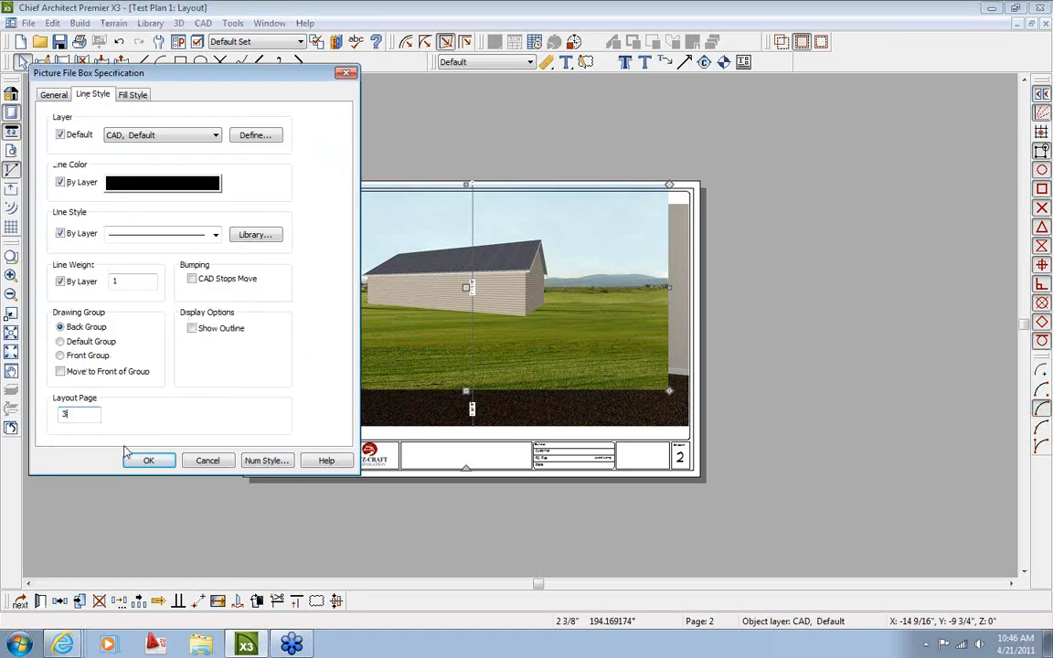
{"action": "left_click", "coordinate": [148, 461]}
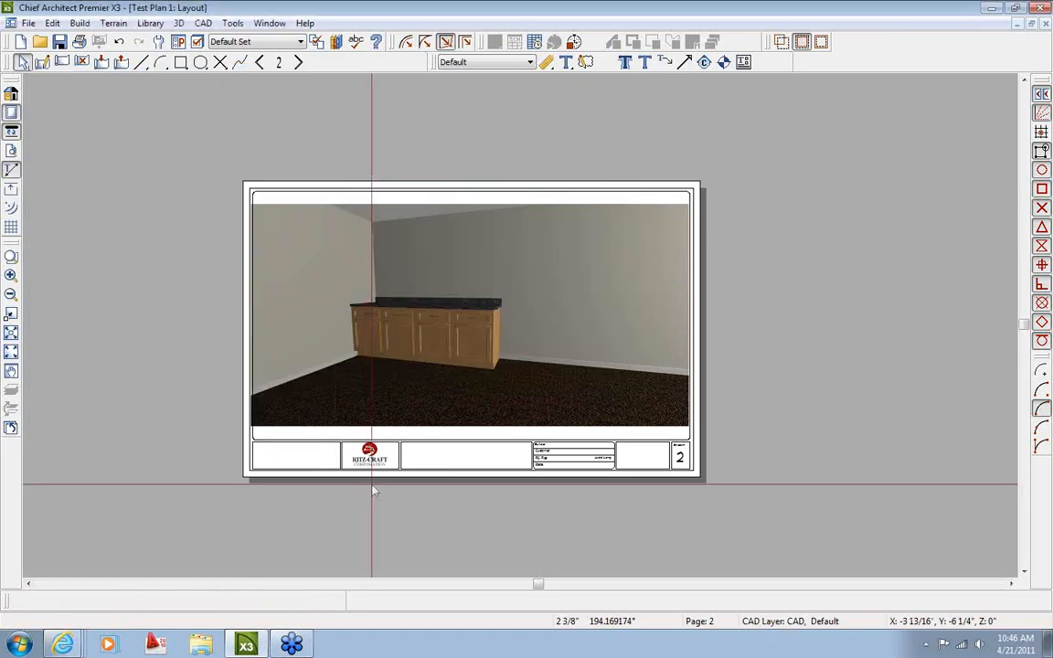
Centre the house picture on layout page 3, then move on to blank page 4
{"action": "left_click", "coordinate": [298, 62]}
{"action": "left_click", "coordinate": [470, 313]}
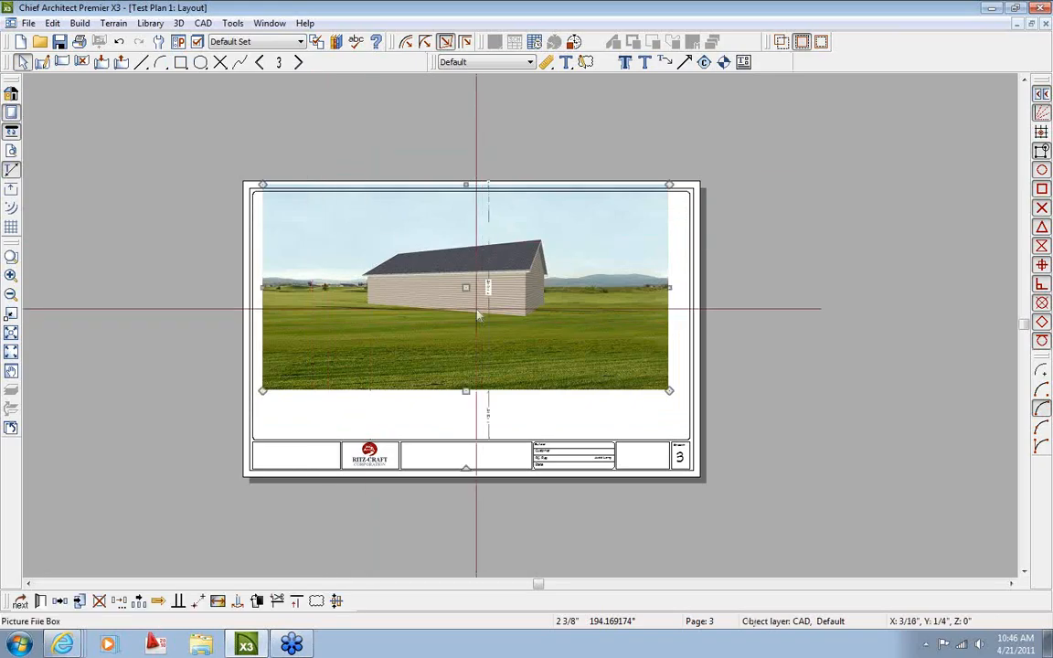
{"action": "left_click_drag", "start_coordinate": [465, 288], "coordinate": [470, 320]}
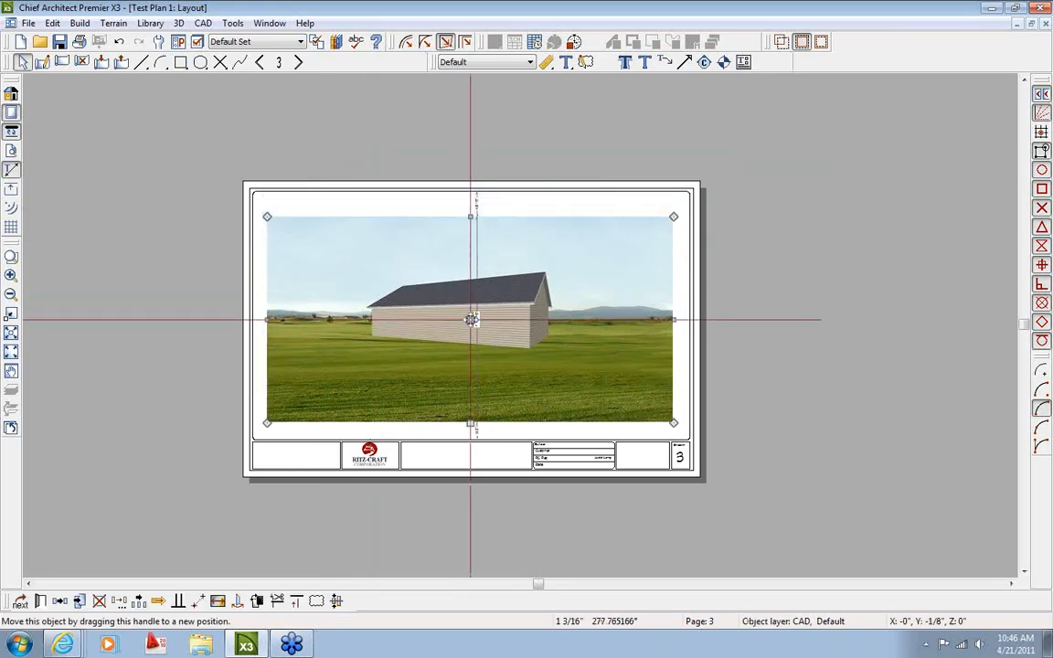
{"action": "key", "text": "Escape"}
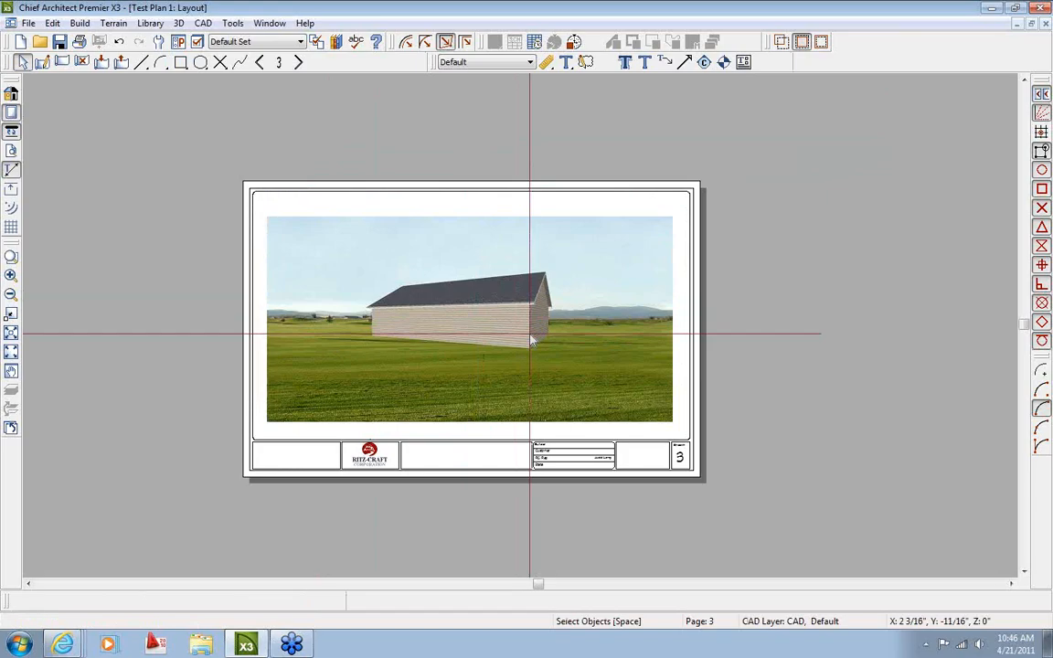
{"action": "left_click", "coordinate": [298, 62]}
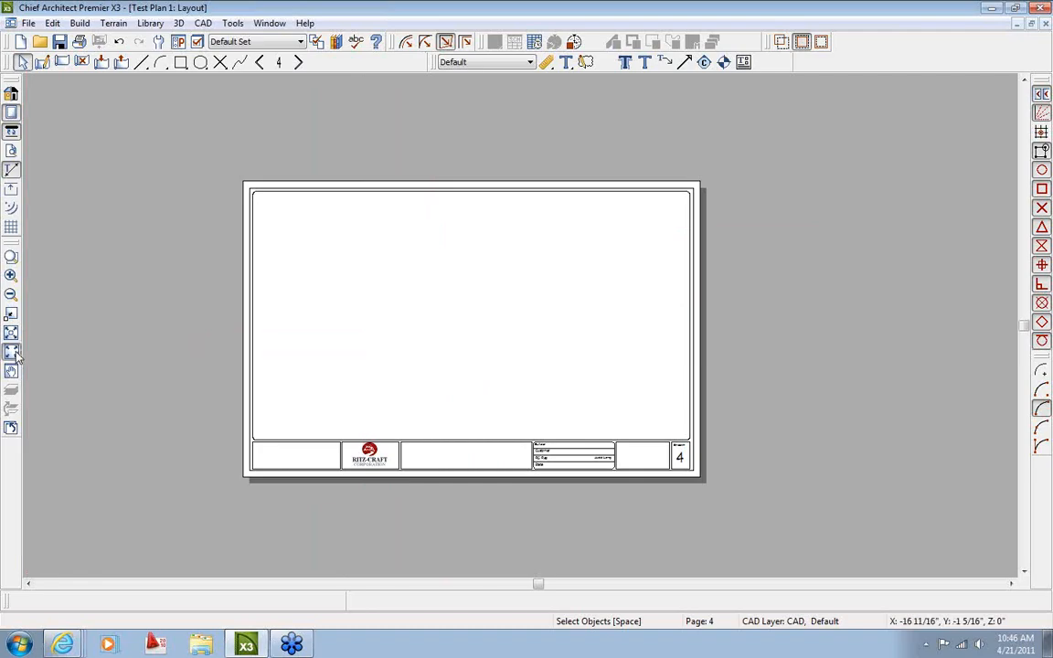
Fit layout page 4 in the window, then close the Camera 2 and Camera 1 views
{"action": "left_click", "coordinate": [11, 313]}
{"action": "left_click", "coordinate": [269, 23]}
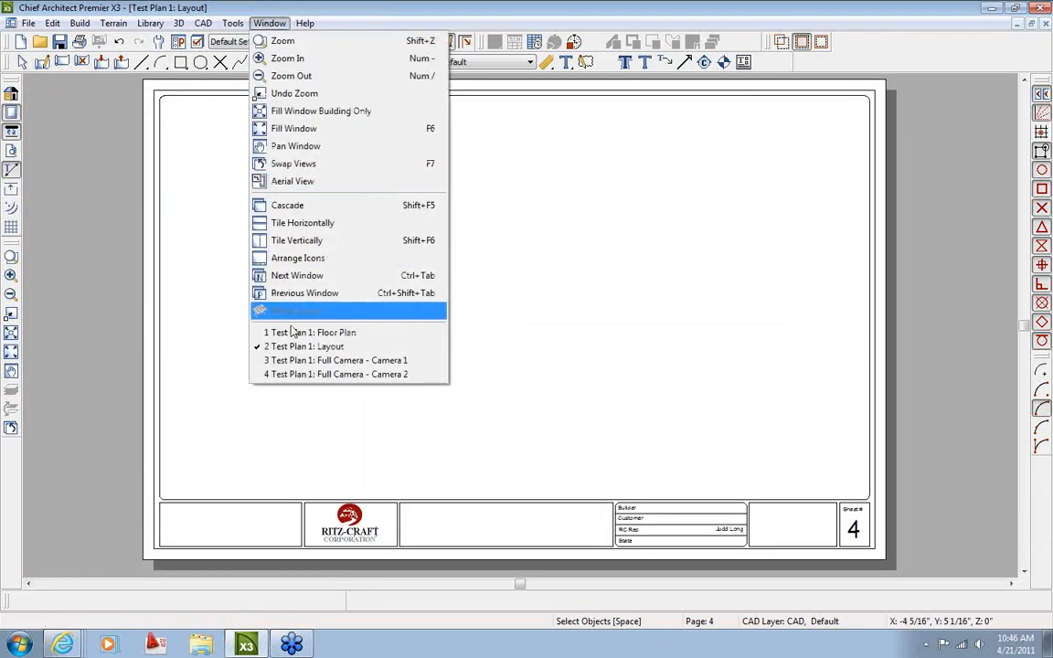
{"action": "left_click", "coordinate": [294, 375]}
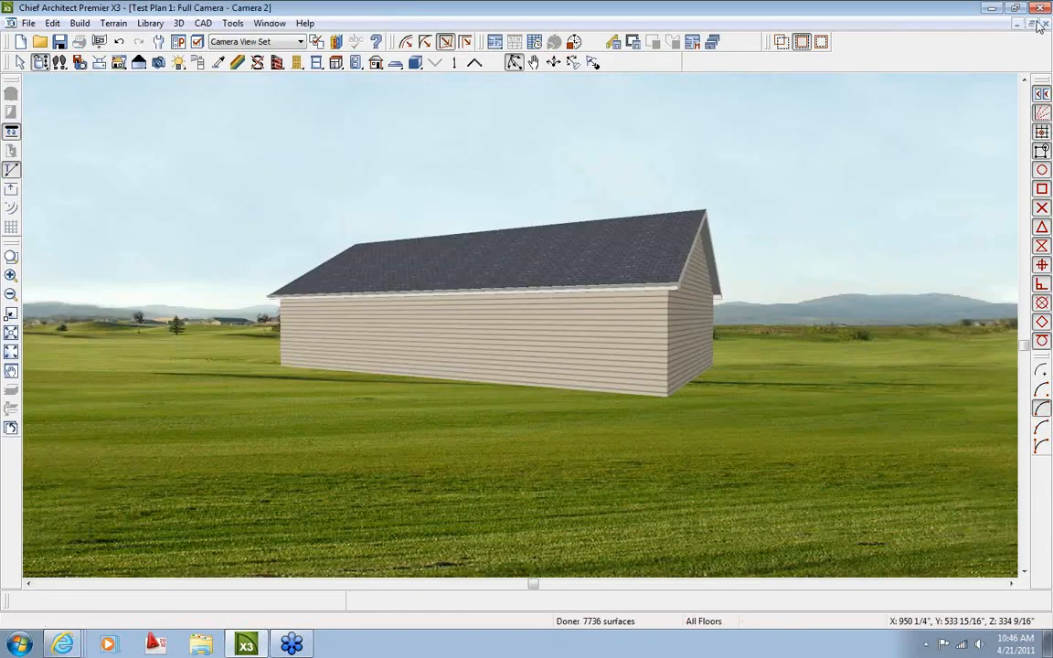
{"action": "left_click", "coordinate": [1047, 25]}
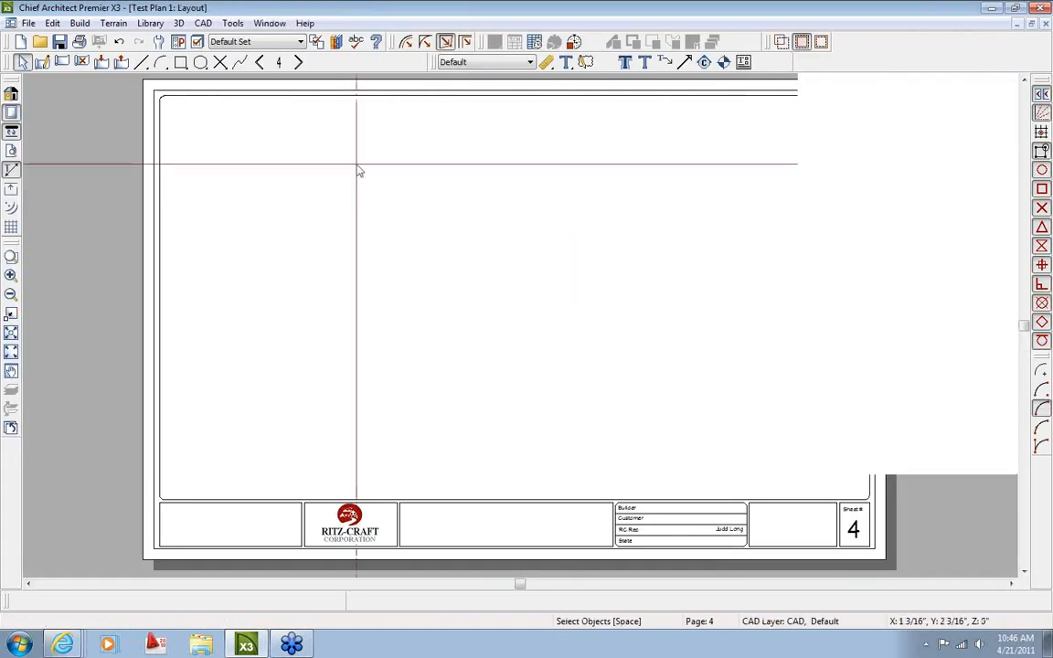
{"action": "left_click", "coordinate": [270, 23]}
{"action": "left_click", "coordinate": [317, 362]}
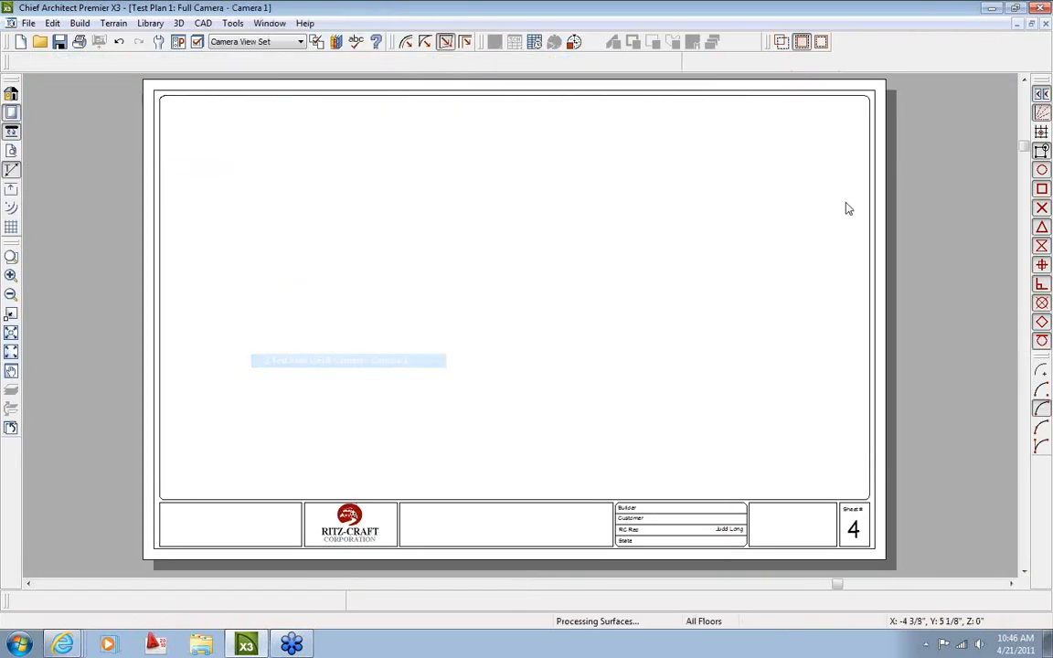
{"action": "left_click", "coordinate": [1046, 26]}
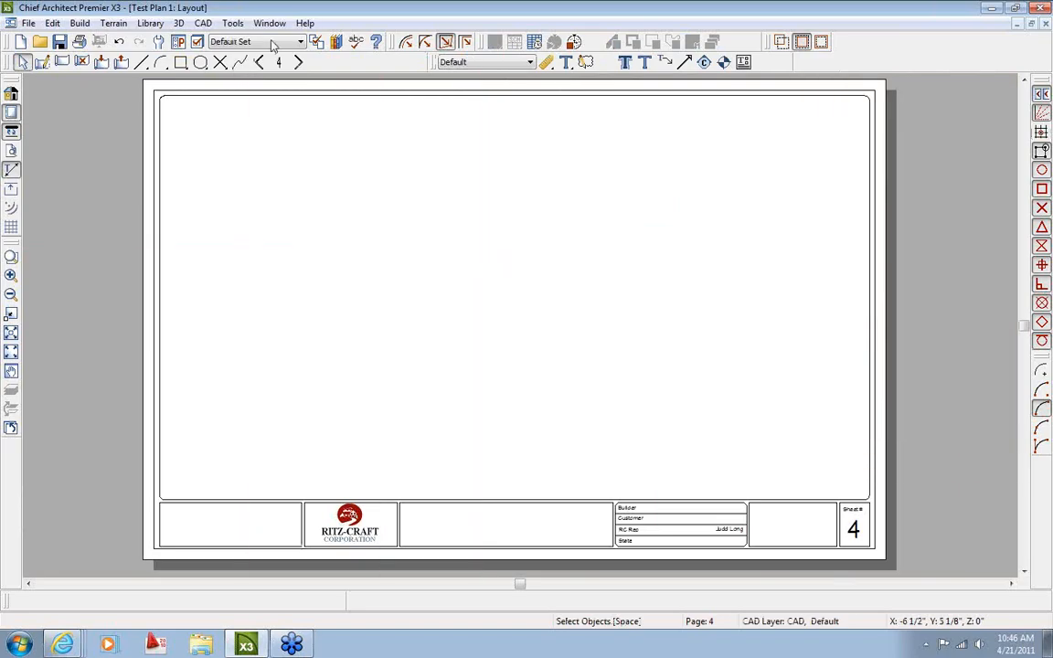
Return to the floor plan and generate a cross section facing the bottom wall, then close it
{"action": "left_click", "coordinate": [270, 22]}
{"action": "left_click", "coordinate": [293, 334]}
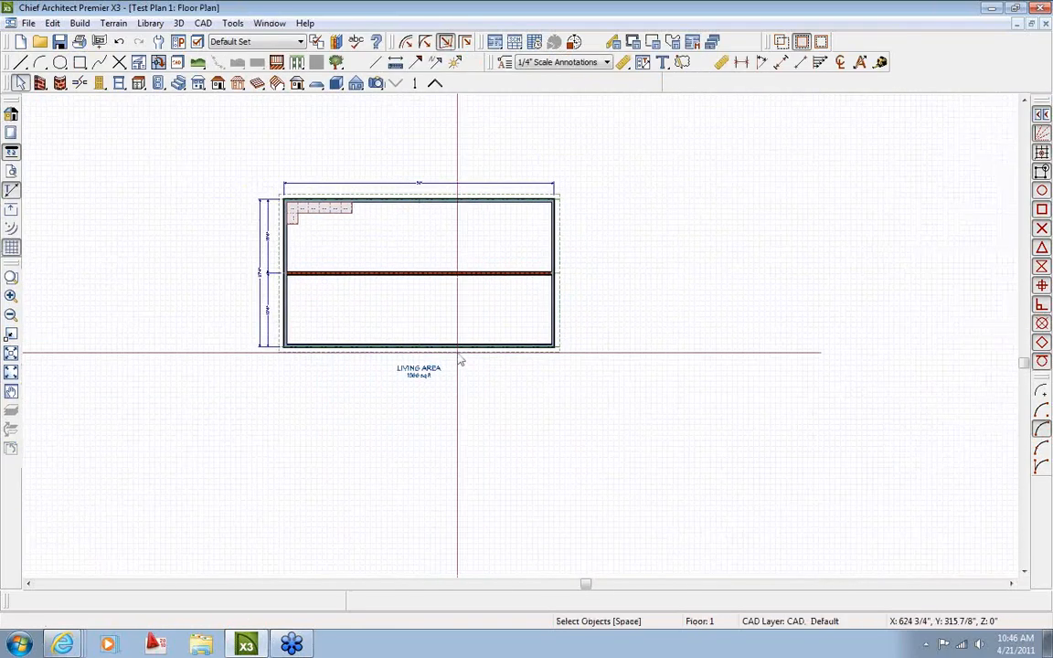
{"action": "middle_click_drag", "start_coordinate": [437, 305], "coordinate": [464, 342]}
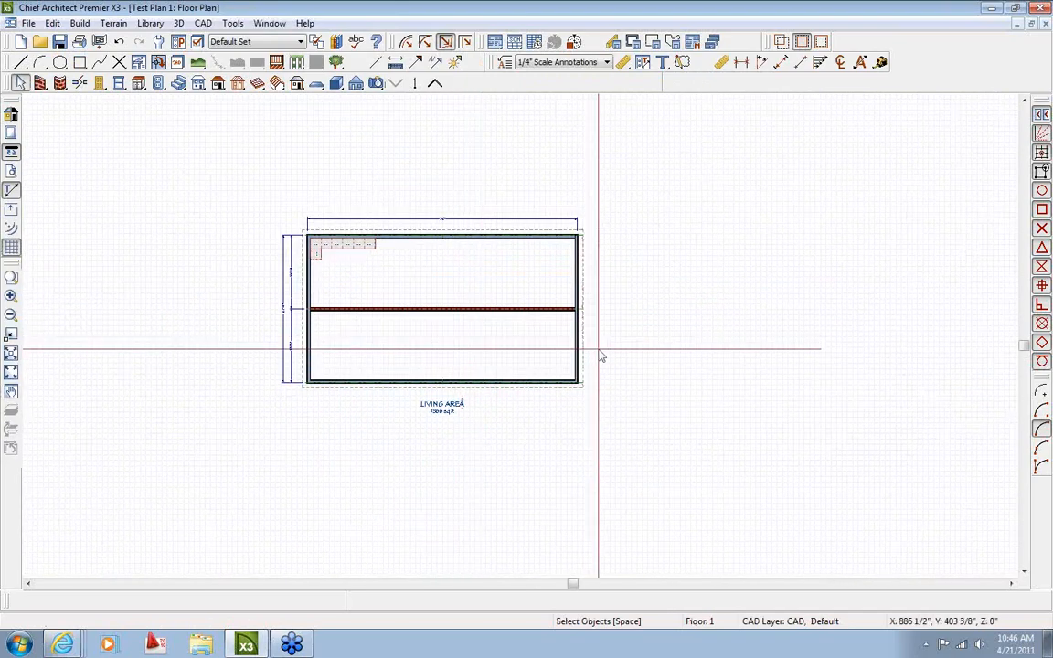
{"action": "left_click", "coordinate": [355, 83]}
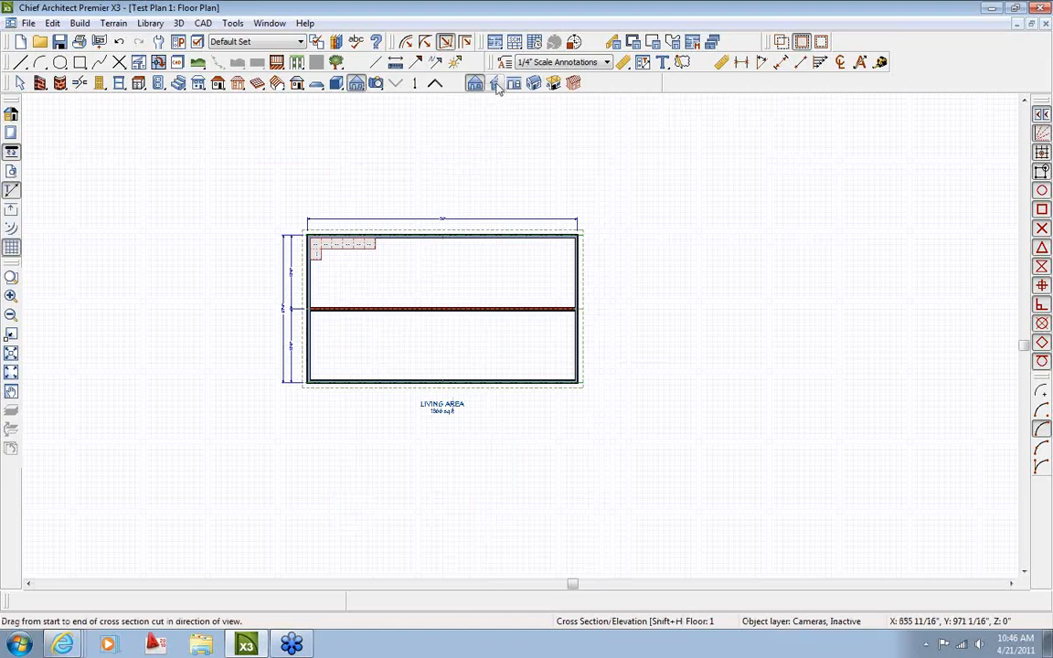
{"action": "left_click_drag", "start_coordinate": [463, 502], "coordinate": [468, 378]}
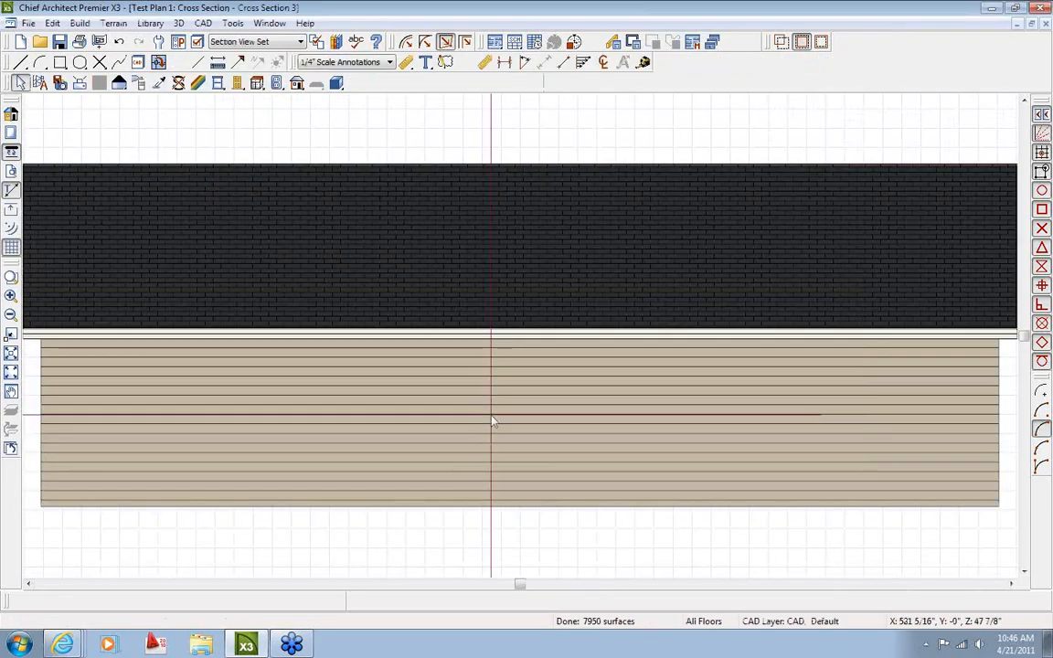
{"action": "left_click", "coordinate": [1045, 24]}
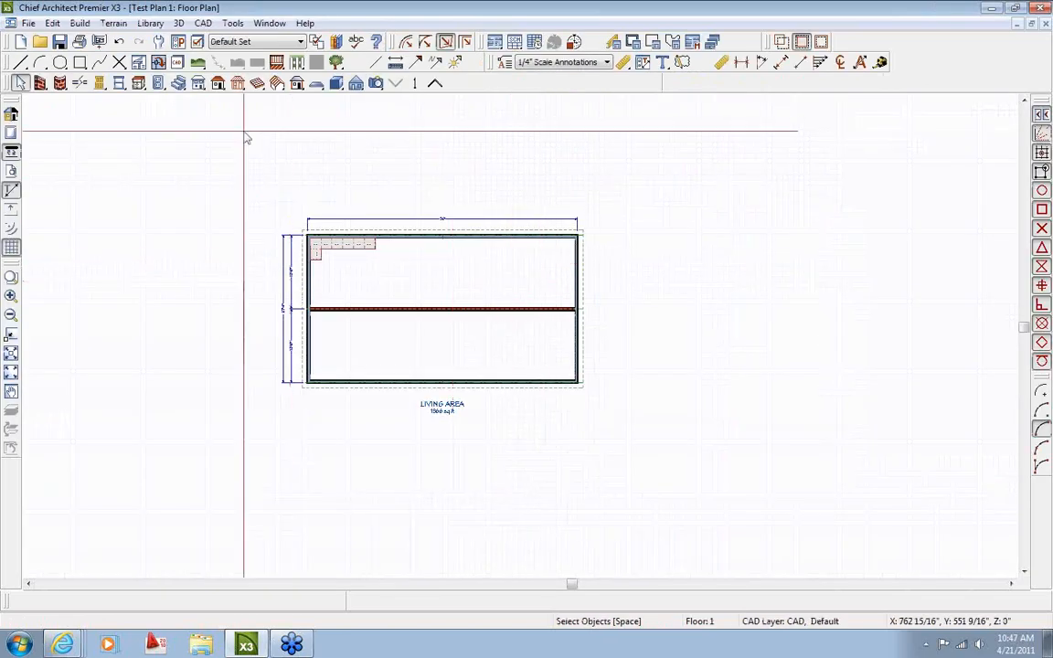
Create front, back, left and right exterior elevations with 3D > Auto Elevations > All Elevations
{"action": "left_click", "coordinate": [180, 23]}
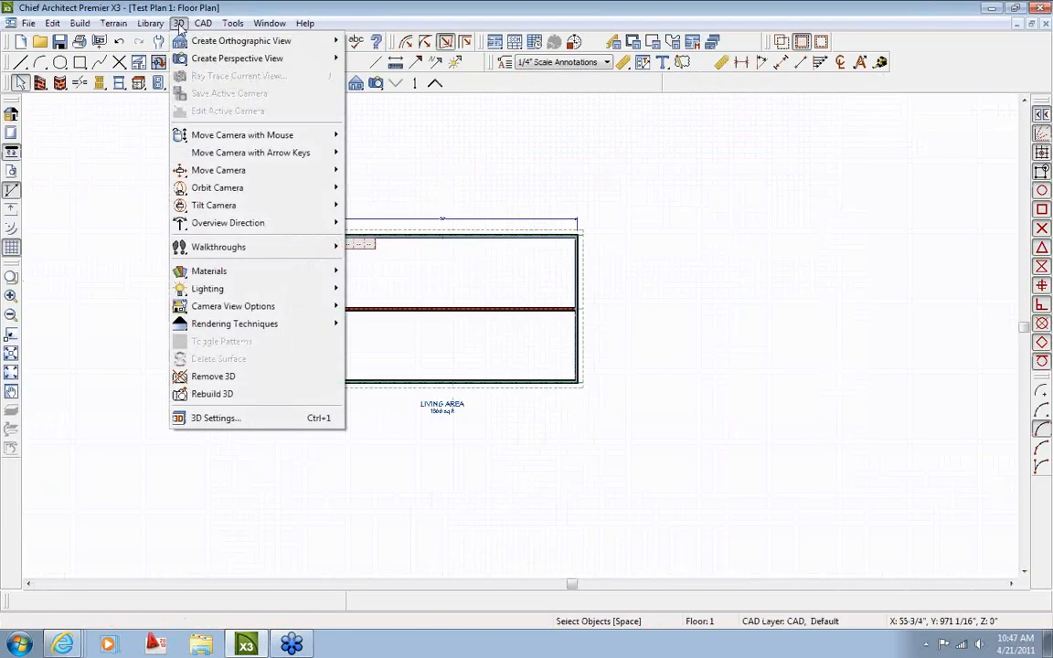
{"action": "mouse_move", "coordinate": [203, 47]}
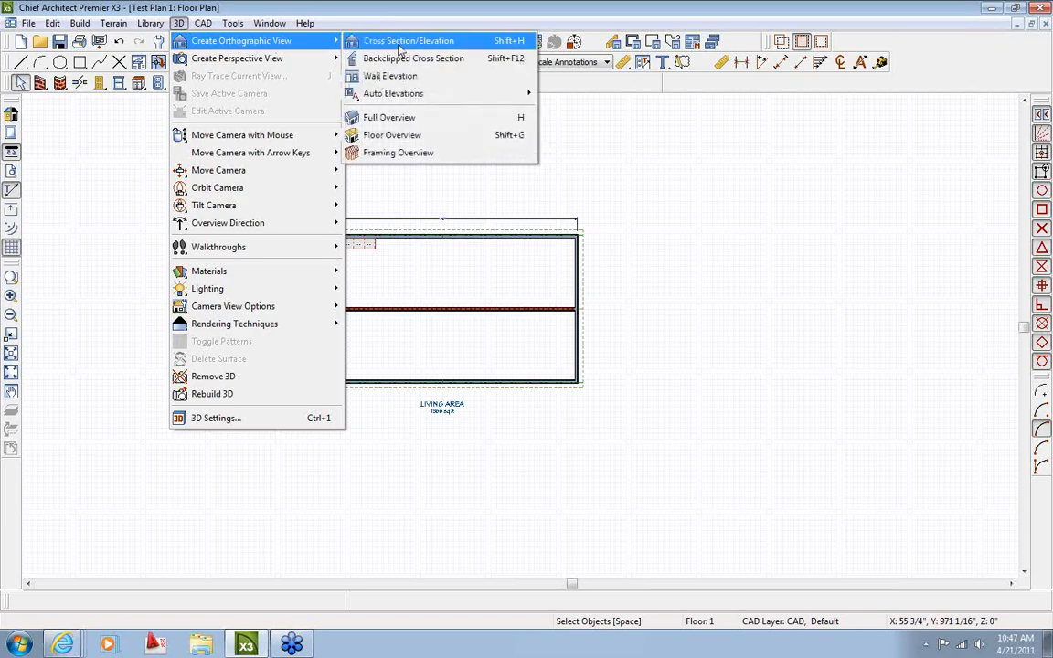
{"action": "mouse_move", "coordinate": [395, 96]}
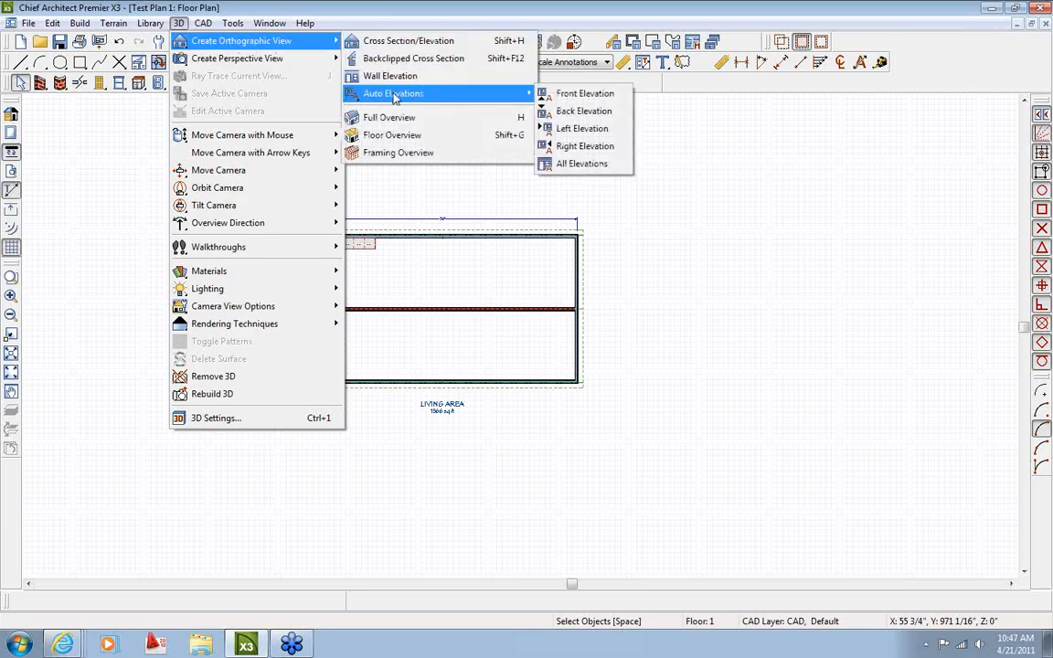
{"action": "left_click", "coordinate": [597, 165]}
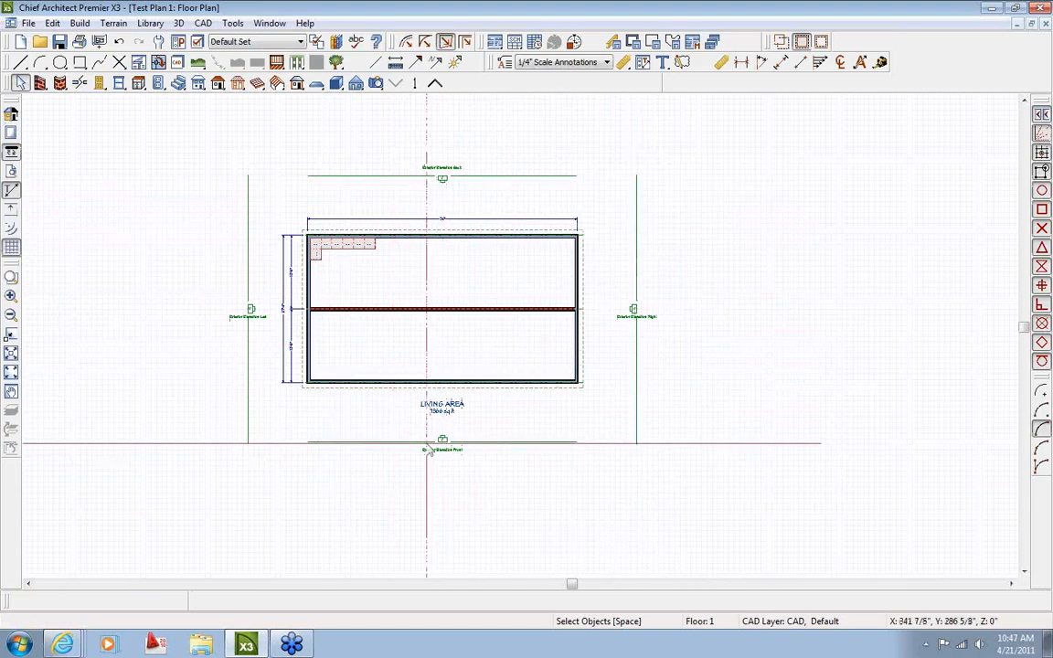
{"action": "scroll", "coordinate": [448, 439], "scroll_direction": "up", "scroll_amount": 2}
{"action": "scroll", "coordinate": [458, 427], "scroll_direction": "down", "scroll_amount": 1}
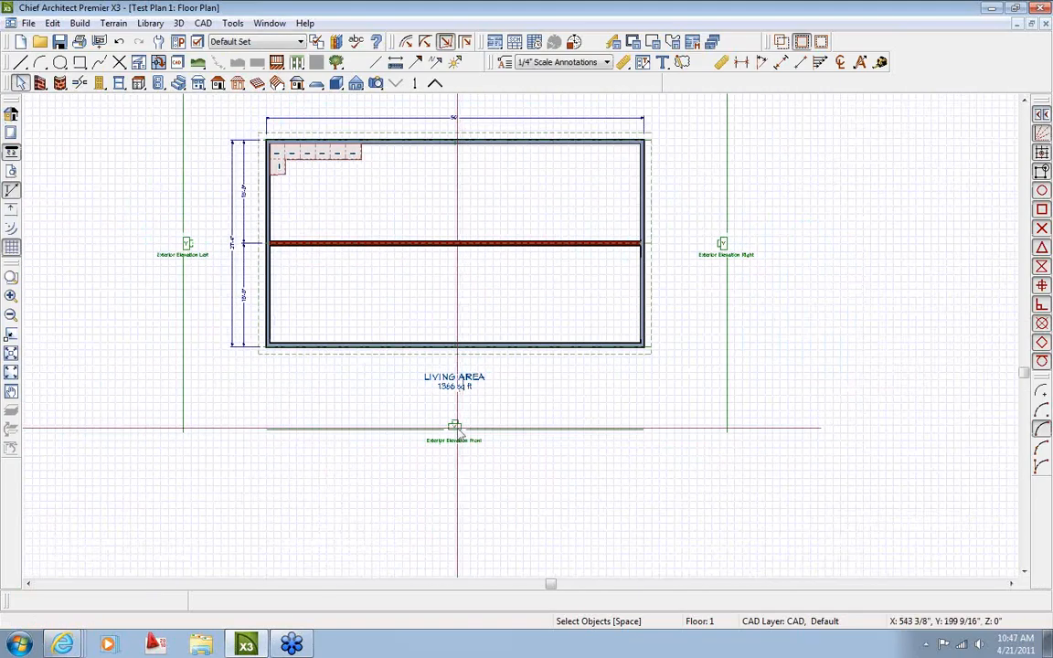
Send the front exterior elevation to layout page 4 as the entire view at 3/16 in = 1 ft
{"action": "double_click", "coordinate": [457, 431]}
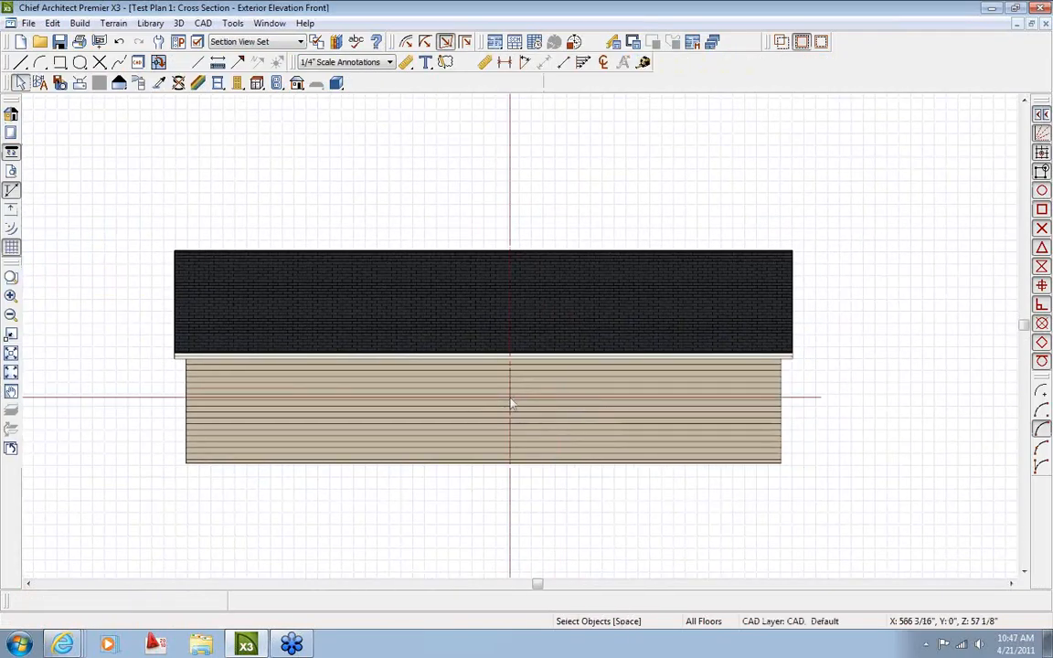
{"action": "left_click", "coordinate": [100, 41]}
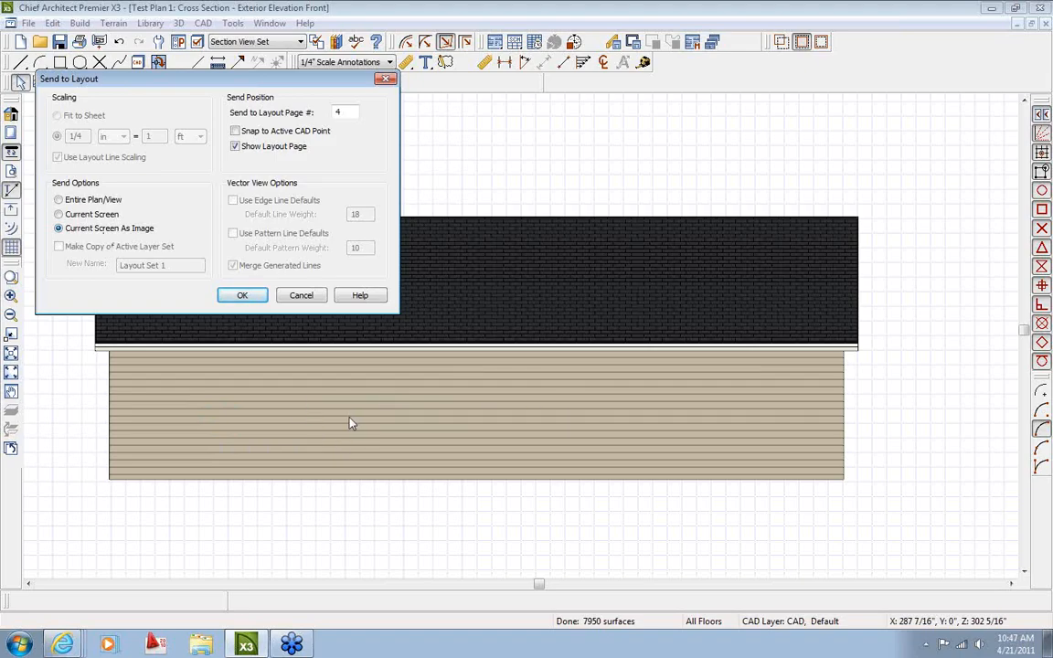
{"action": "left_click", "coordinate": [88, 204]}
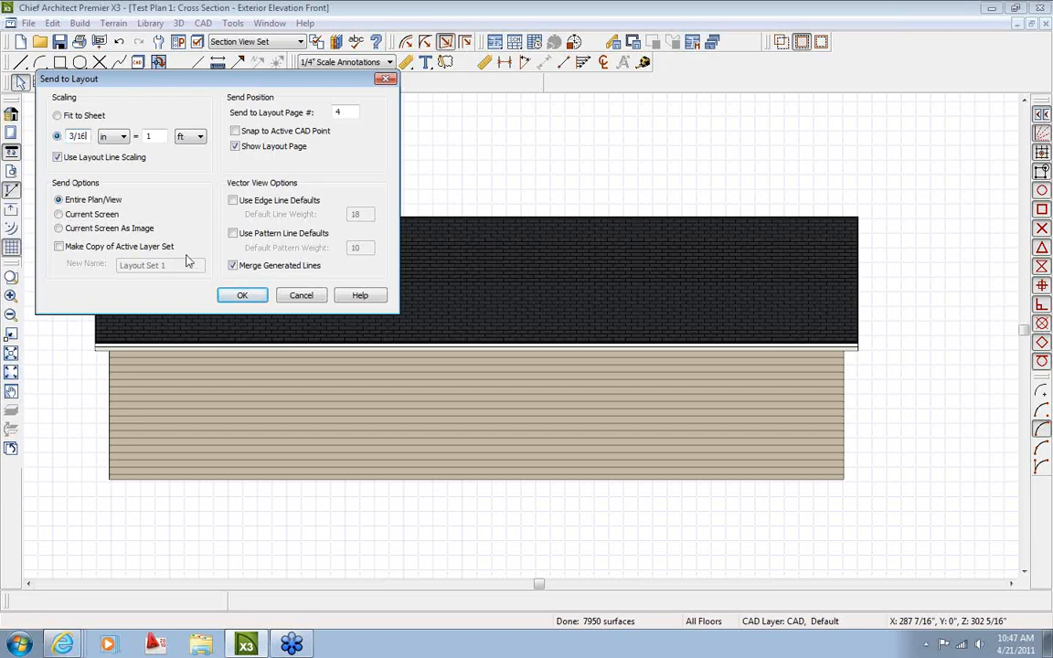
{"action": "left_click", "coordinate": [242, 296]}
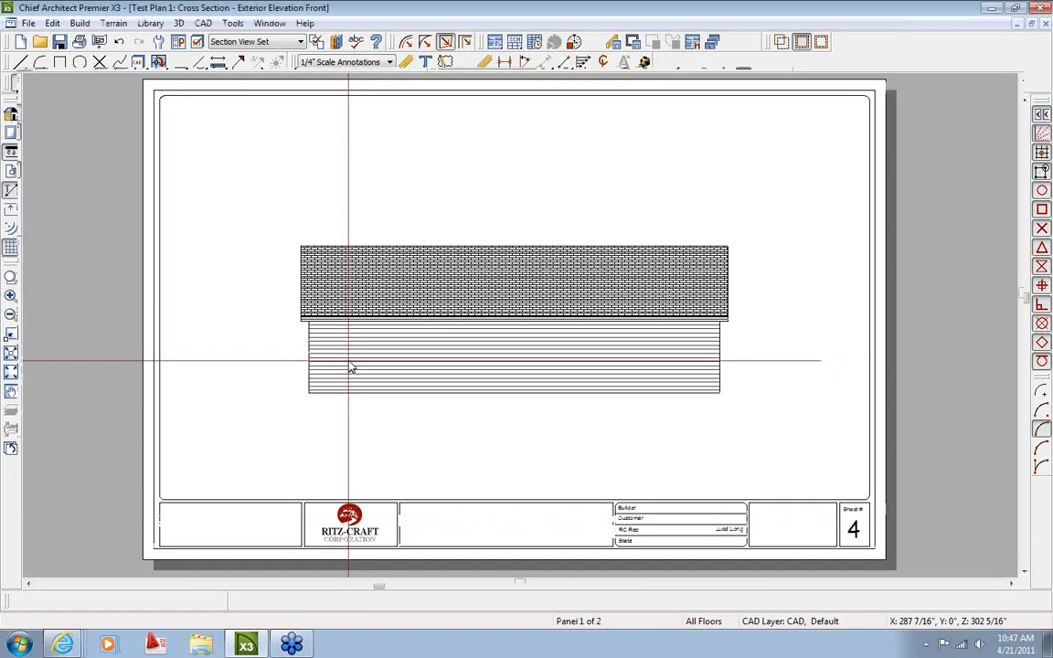
{"action": "left_click", "coordinate": [512, 320]}
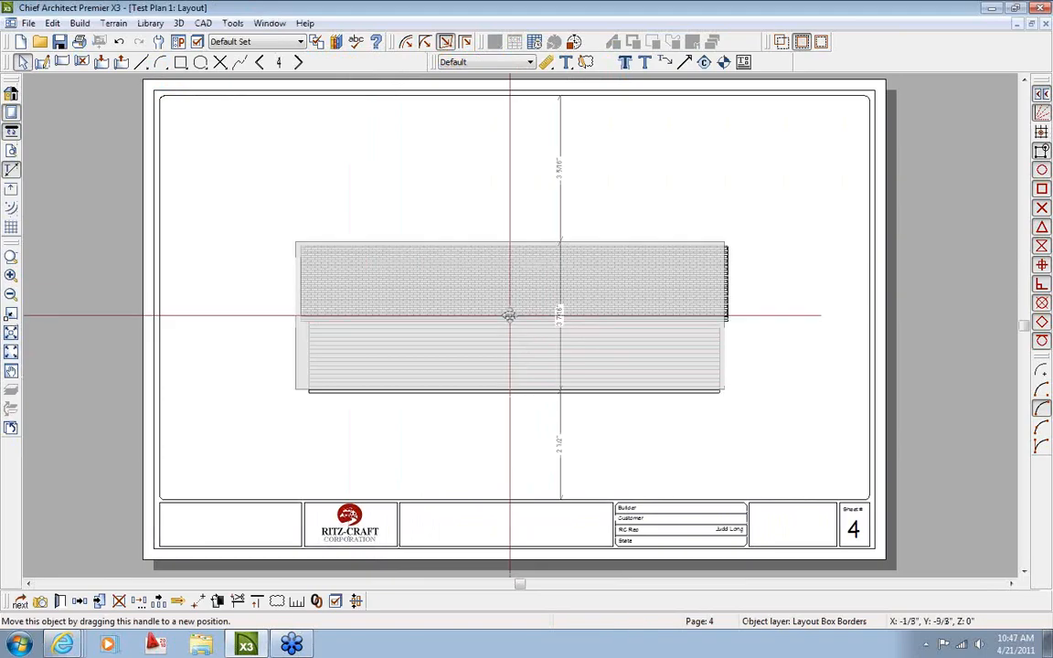
Move the front elevation to the sheet's top-left and return to the floor plan
{"action": "left_click_drag", "start_coordinate": [509, 314], "coordinate": [398, 197]}
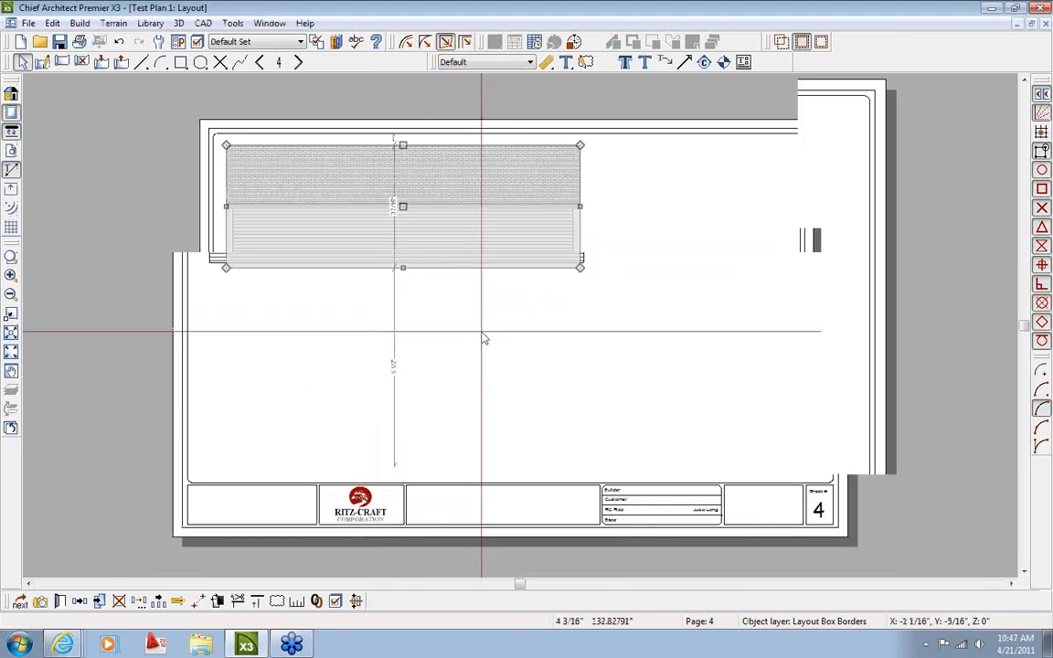
{"action": "left_click", "coordinate": [269, 23]}
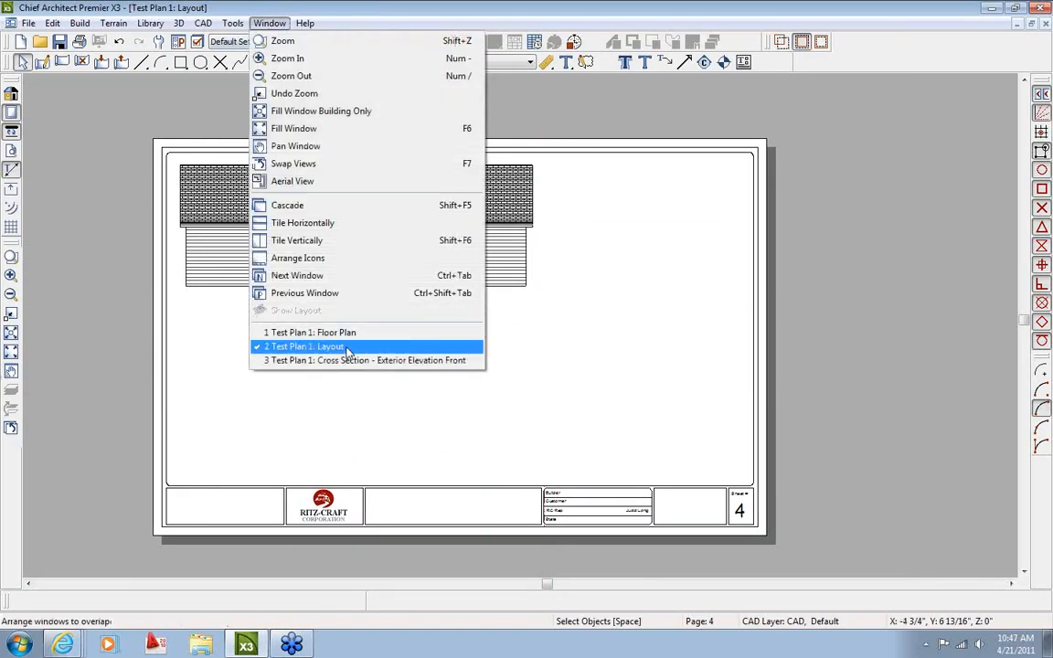
{"action": "left_click", "coordinate": [347, 333]}
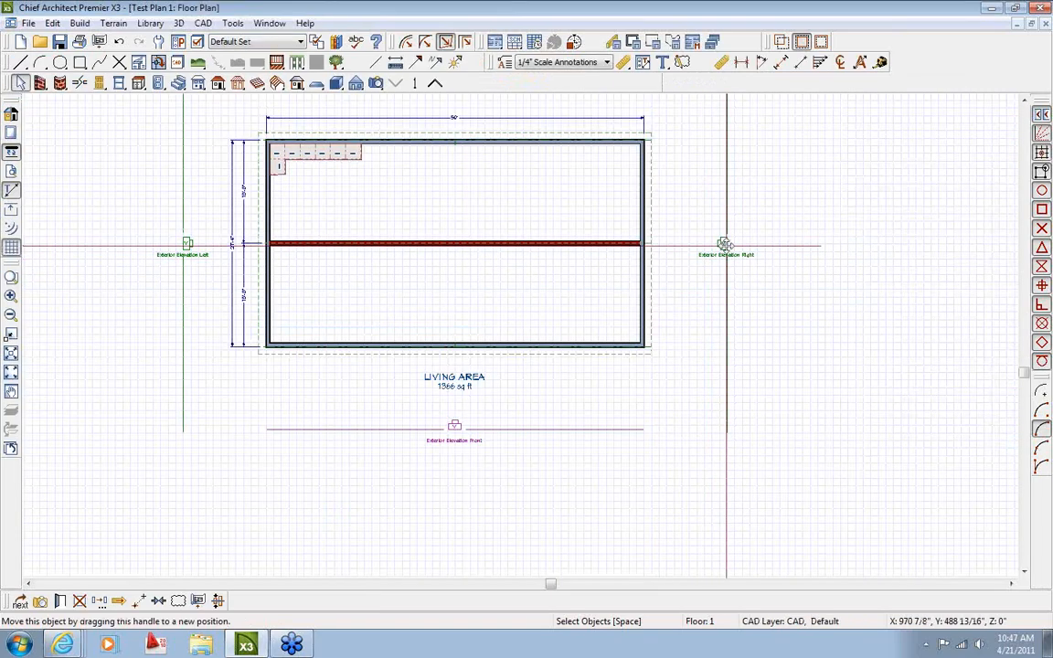
Send the right exterior elevation to layout page 4 and place it at the top-right
{"action": "double_click", "coordinate": [724, 245]}
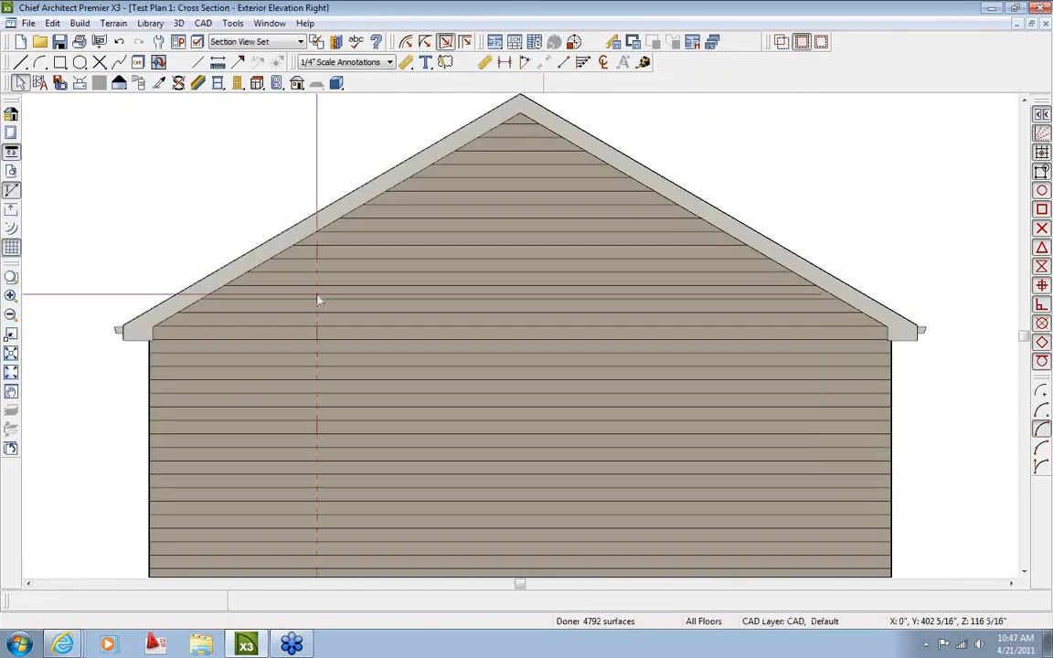
{"action": "left_click", "coordinate": [100, 41]}
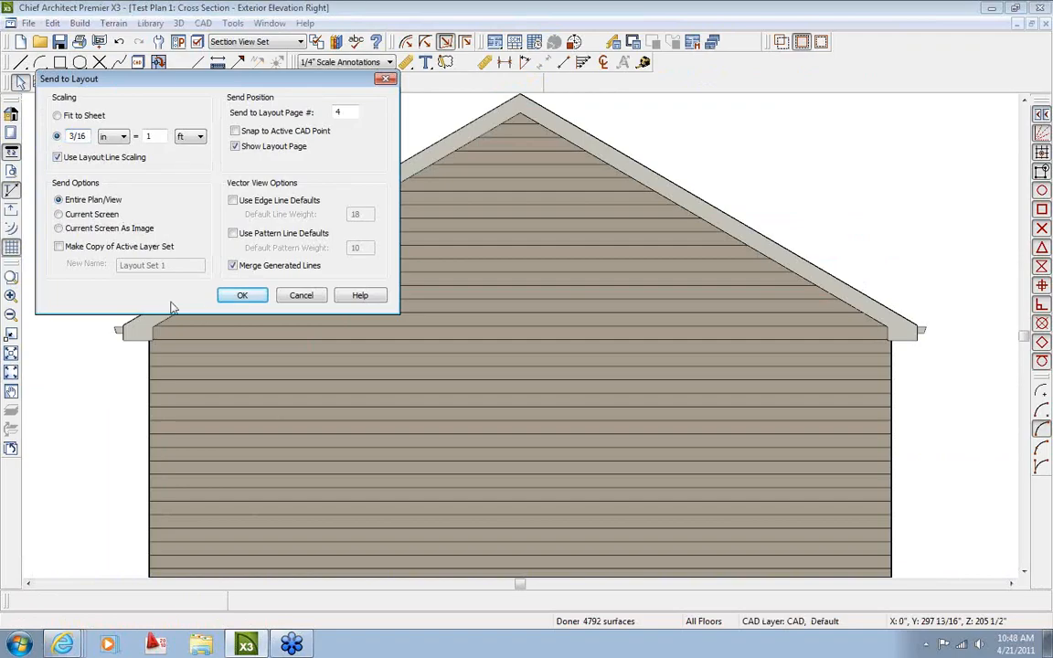
{"action": "left_click", "coordinate": [243, 295]}
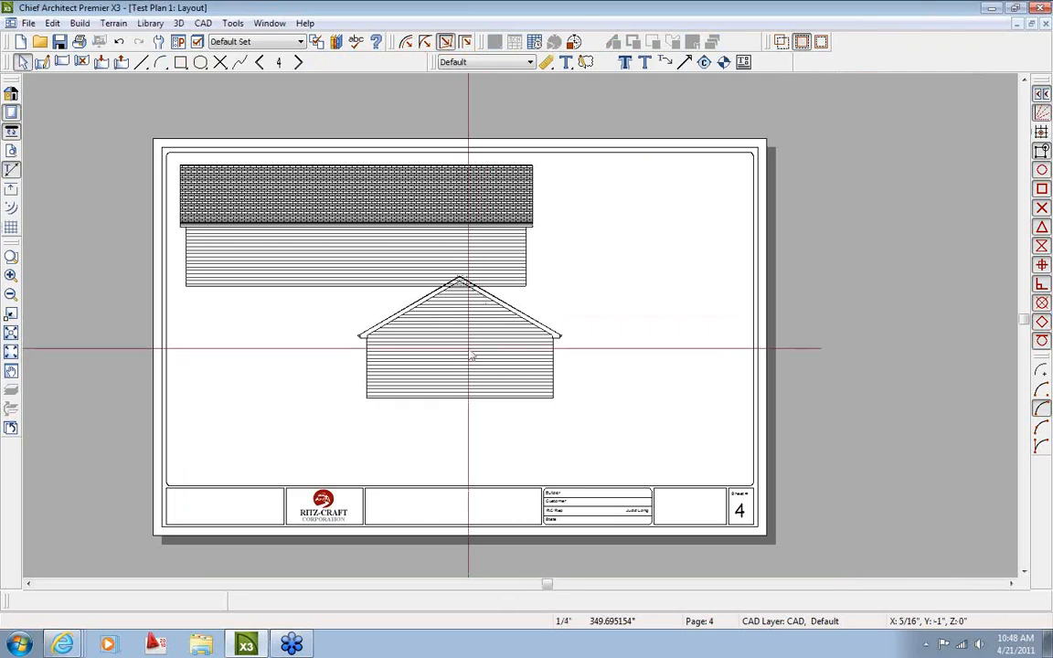
{"action": "left_click_drag", "start_coordinate": [460, 338], "coordinate": [643, 225]}
{"action": "left_click", "coordinate": [457, 375]}
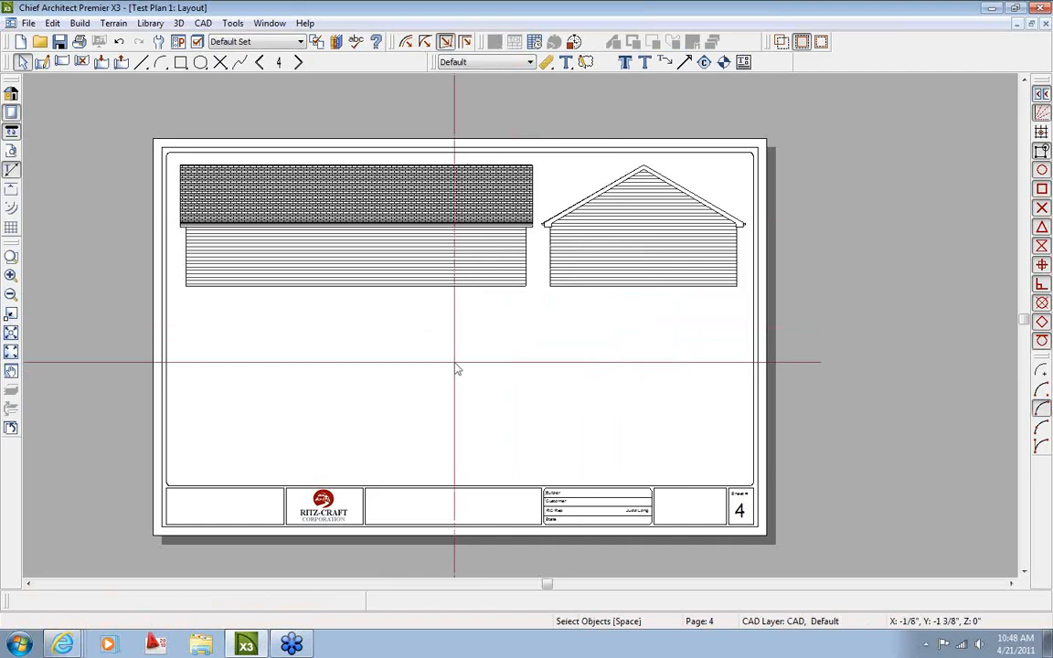
{"action": "left_click", "coordinate": [271, 25]}
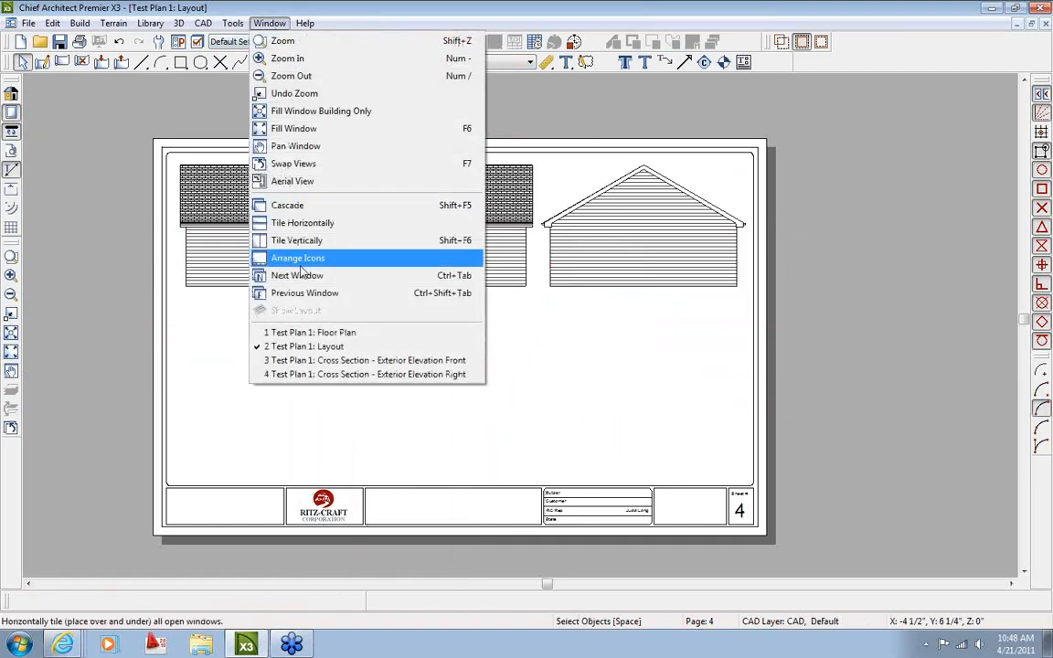
Place three windows in the front wall of the floor plan
{"action": "left_click", "coordinate": [306, 333]}
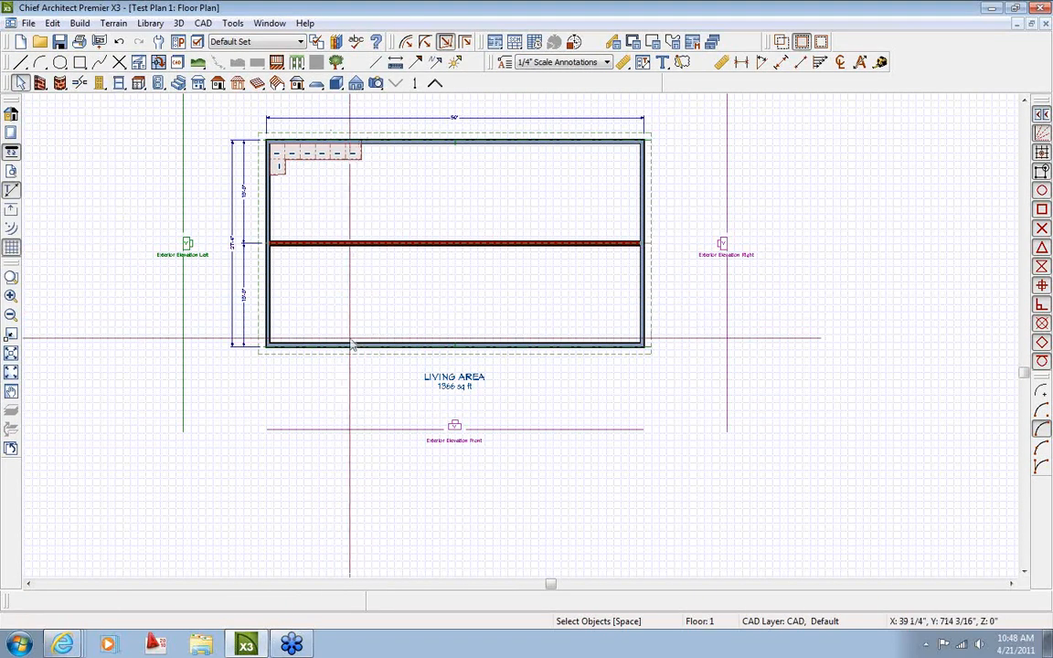
{"action": "left_click", "coordinate": [350, 344]}
{"action": "left_click", "coordinate": [119, 82]}
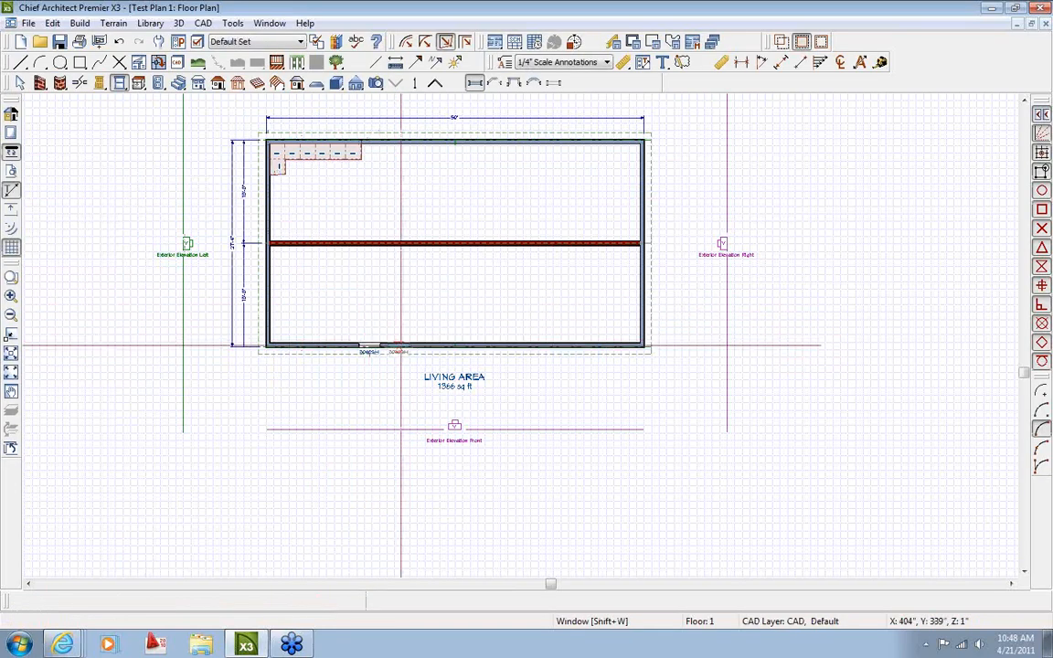
{"action": "left_click", "coordinate": [418, 346]}
{"action": "left_click", "coordinate": [536, 347]}
{"action": "key", "text": "space"}
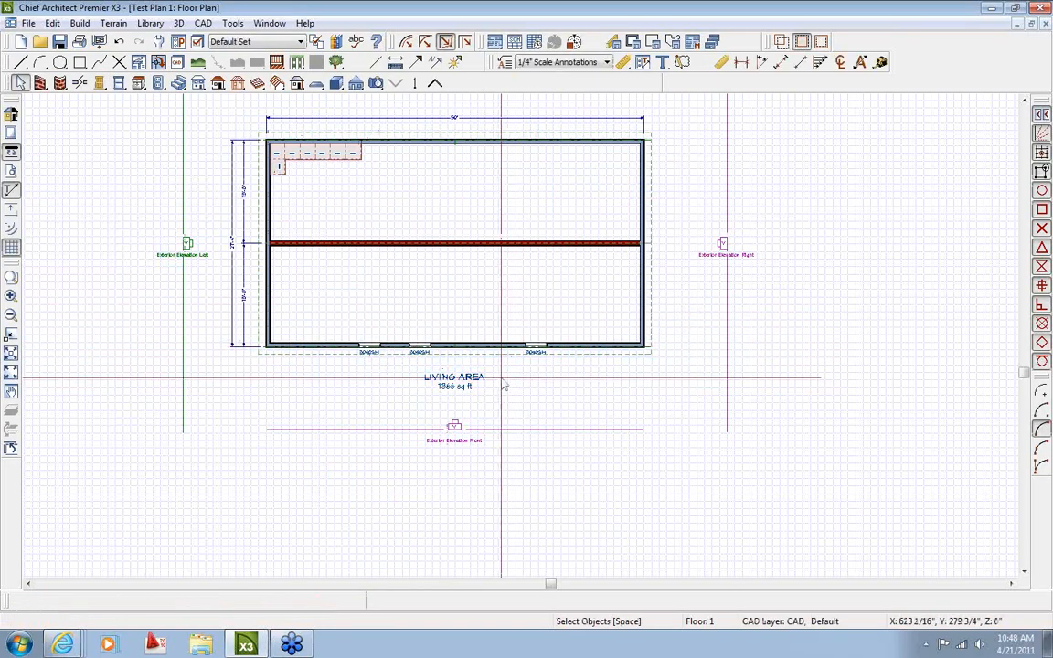
Reopen the front elevation from layout page 4, close it, and accept the layout update
{"action": "left_click", "coordinate": [270, 23]}
{"action": "left_click", "coordinate": [341, 350]}
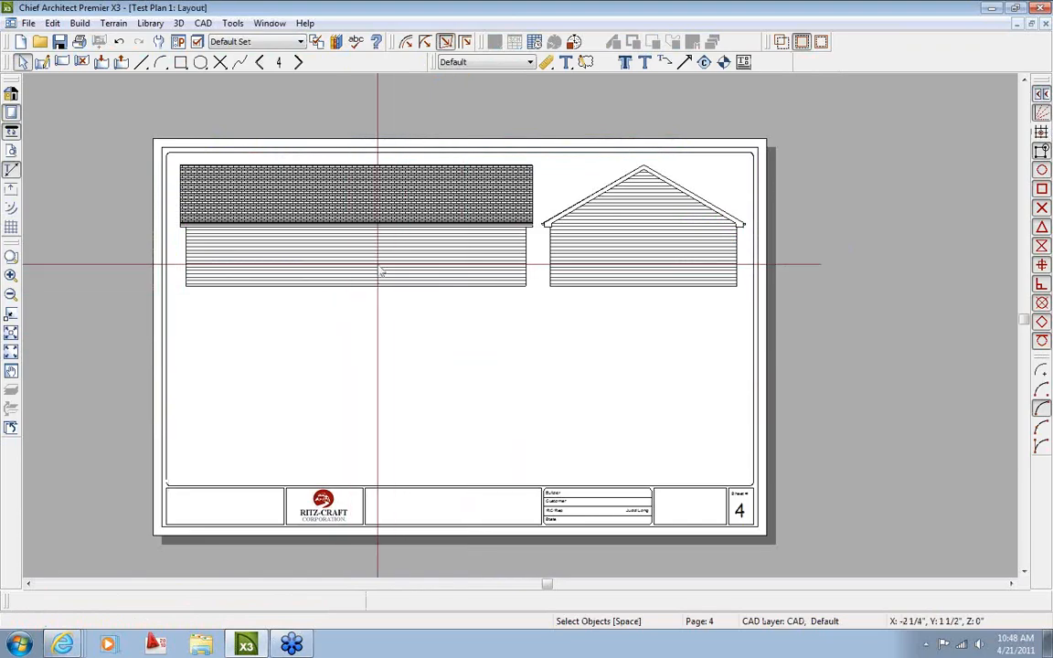
{"action": "left_click", "coordinate": [269, 23]}
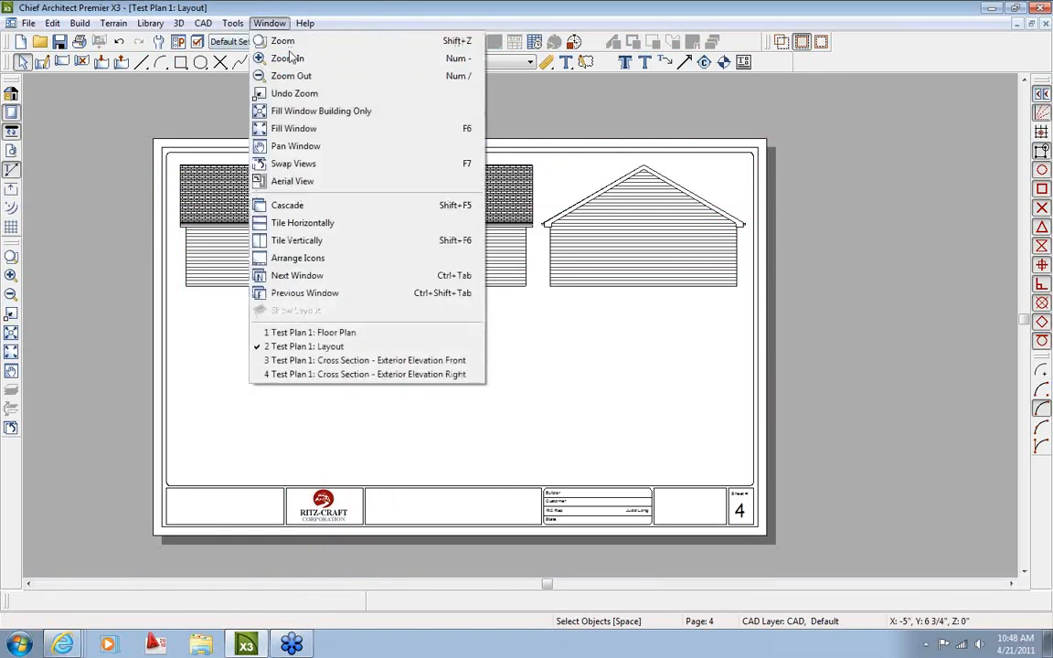
{"action": "left_click", "coordinate": [592, 170]}
{"action": "double_click", "coordinate": [364, 226]}
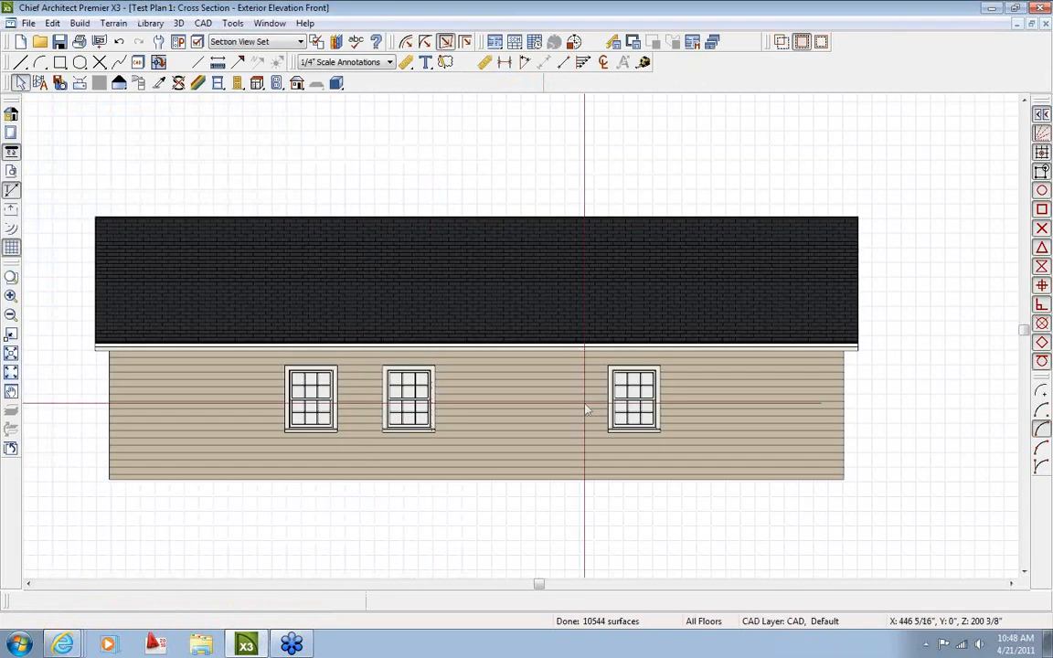
{"action": "middle_click_drag", "start_coordinate": [496, 395], "coordinate": [435, 365]}
{"action": "scroll", "coordinate": [483, 344], "scroll_direction": "down", "scroll_amount": 1}
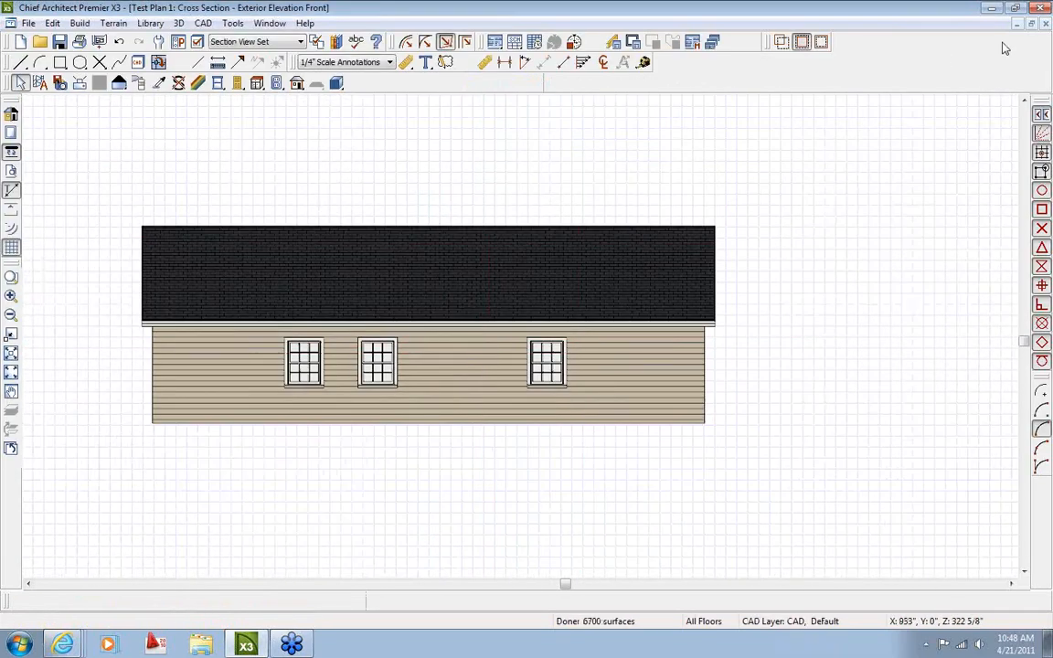
{"action": "left_click", "coordinate": [1046, 24]}
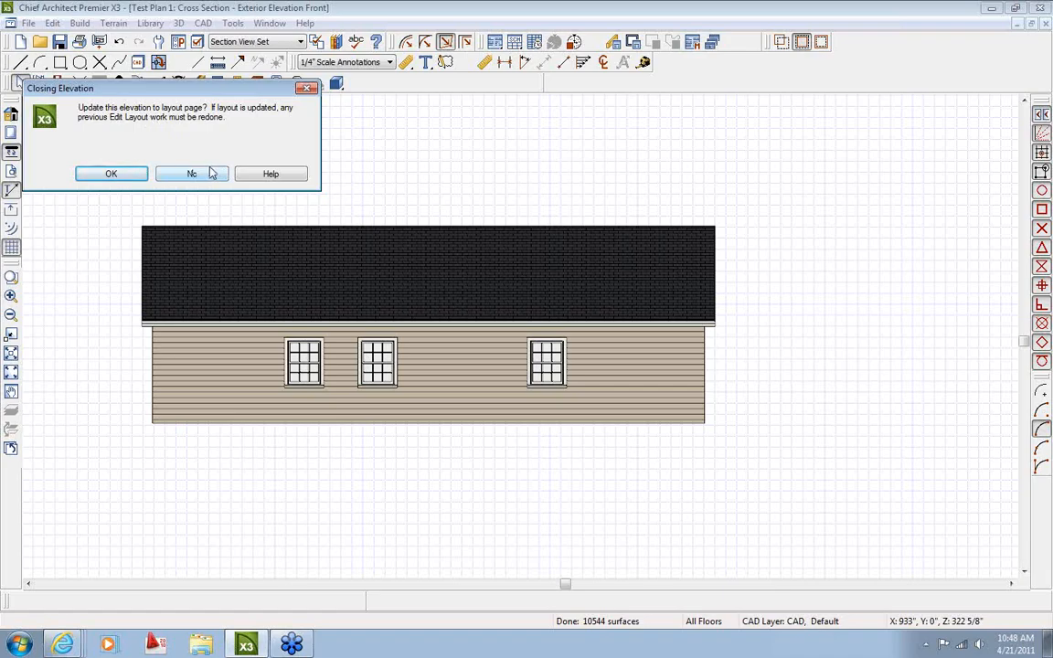
{"action": "left_click", "coordinate": [129, 175]}
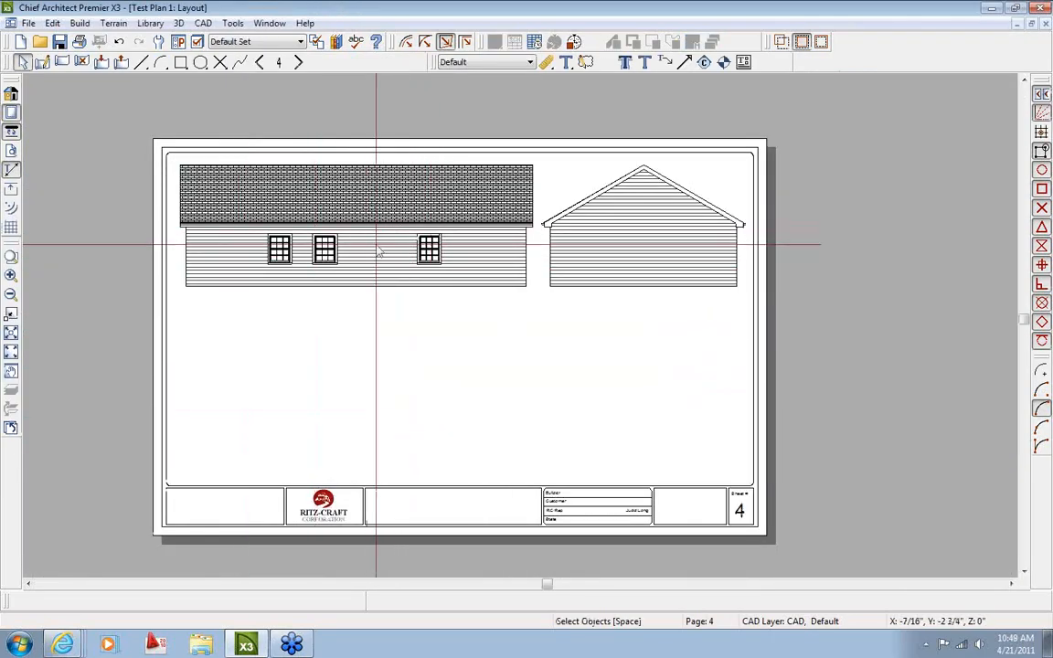
On layout page 1, stretch the kitchen plan box downward
{"action": "left_click", "coordinate": [259, 62]}
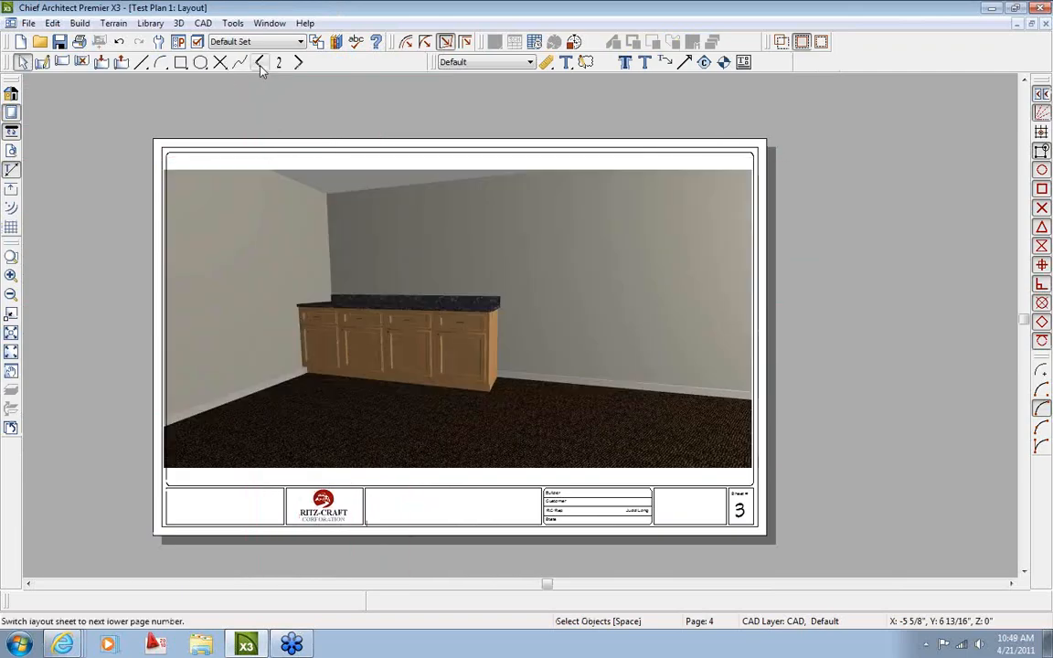
{"action": "left_click", "coordinate": [260, 62]}
{"action": "left_click", "coordinate": [260, 63]}
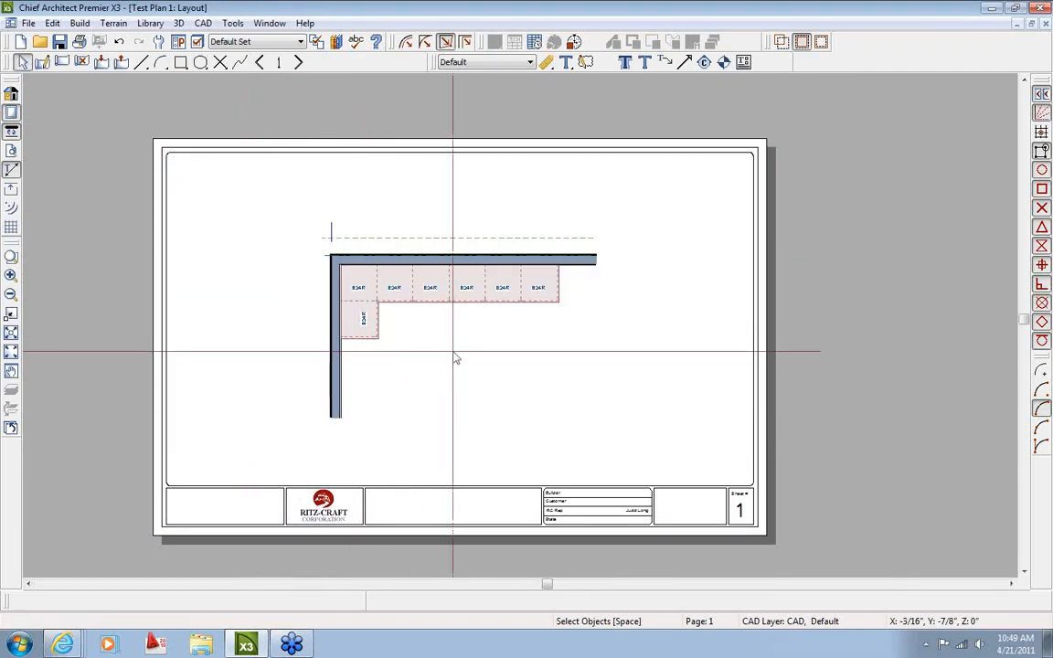
{"action": "scroll", "coordinate": [456, 359], "scroll_direction": "down", "scroll_amount": 2}
{"action": "left_click", "coordinate": [457, 387]}
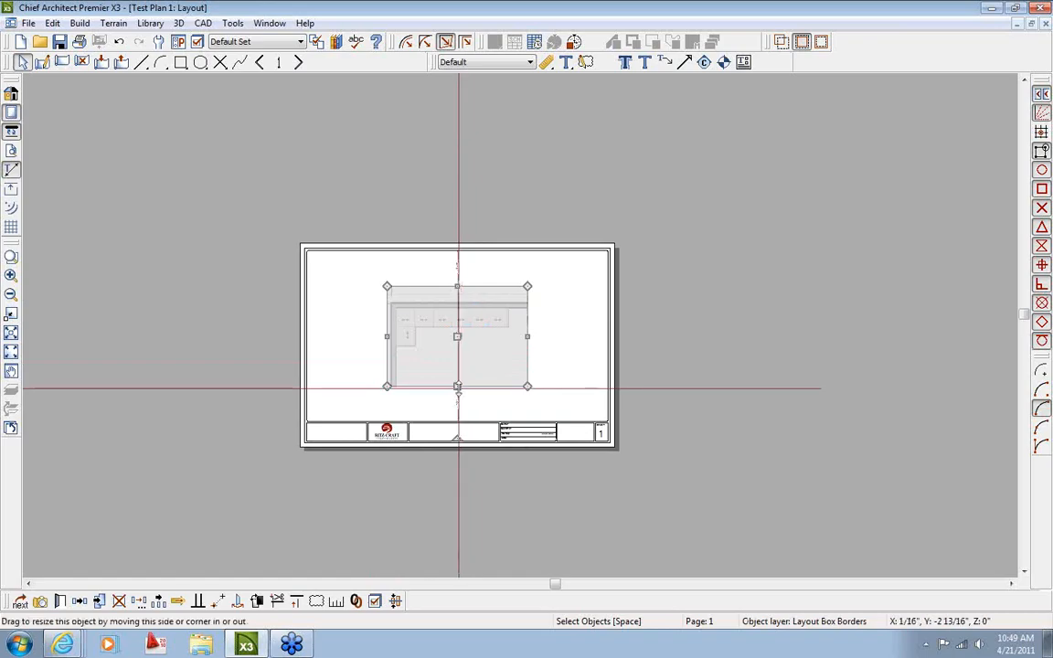
{"action": "left_click", "coordinate": [450, 485]}
{"action": "left_click", "coordinate": [461, 387]}
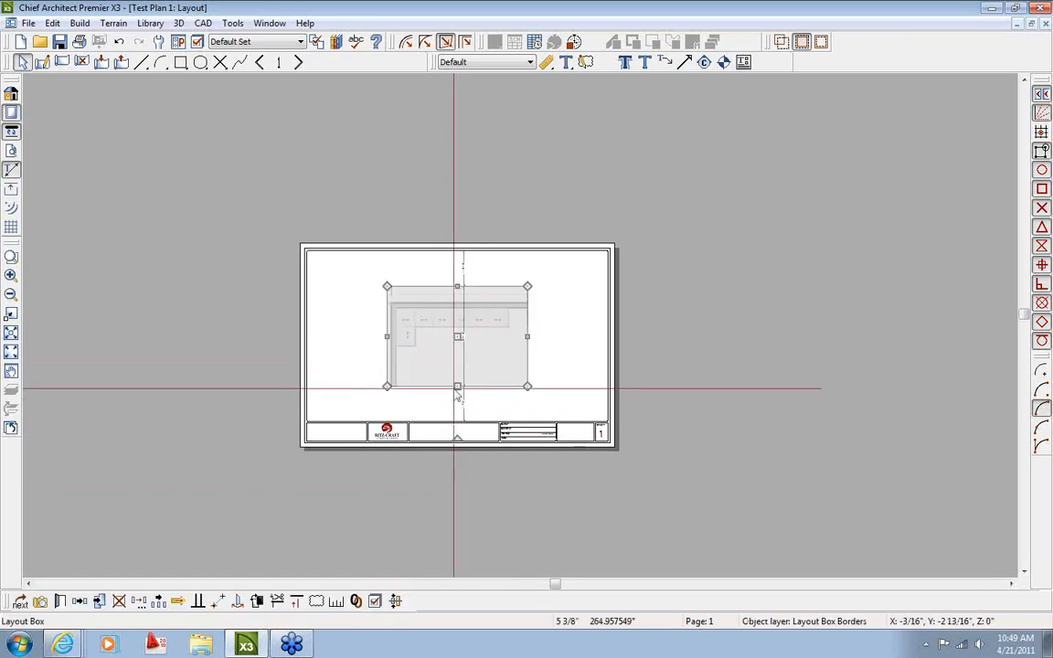
{"action": "left_click_drag", "start_coordinate": [456, 393], "coordinate": [457, 509]}
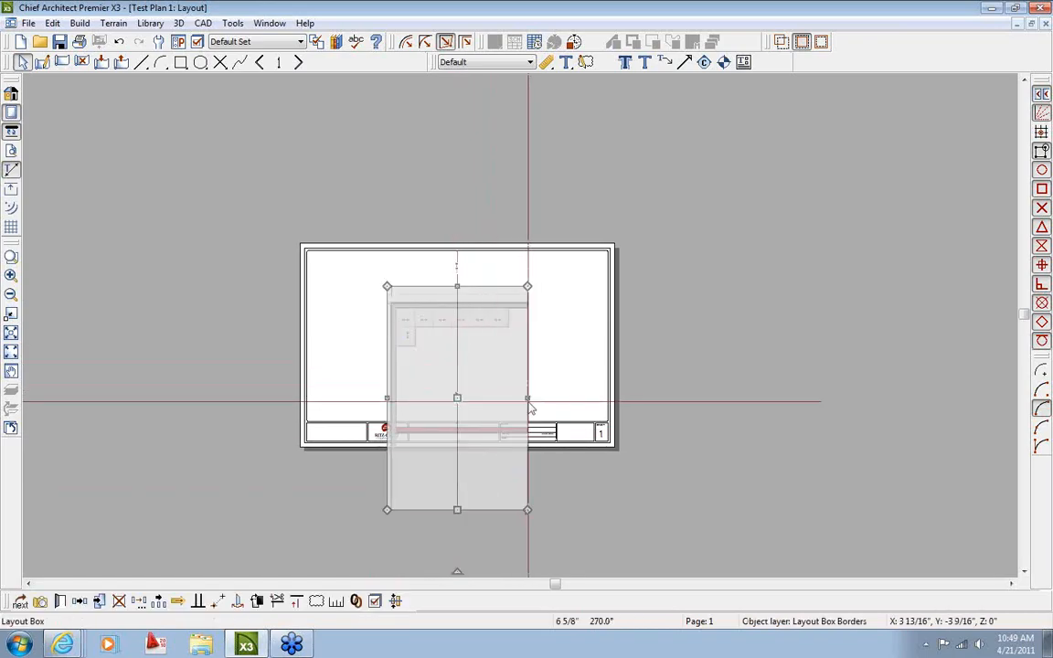
{"action": "scroll", "coordinate": [489, 434], "scroll_direction": "down", "scroll_amount": 1}
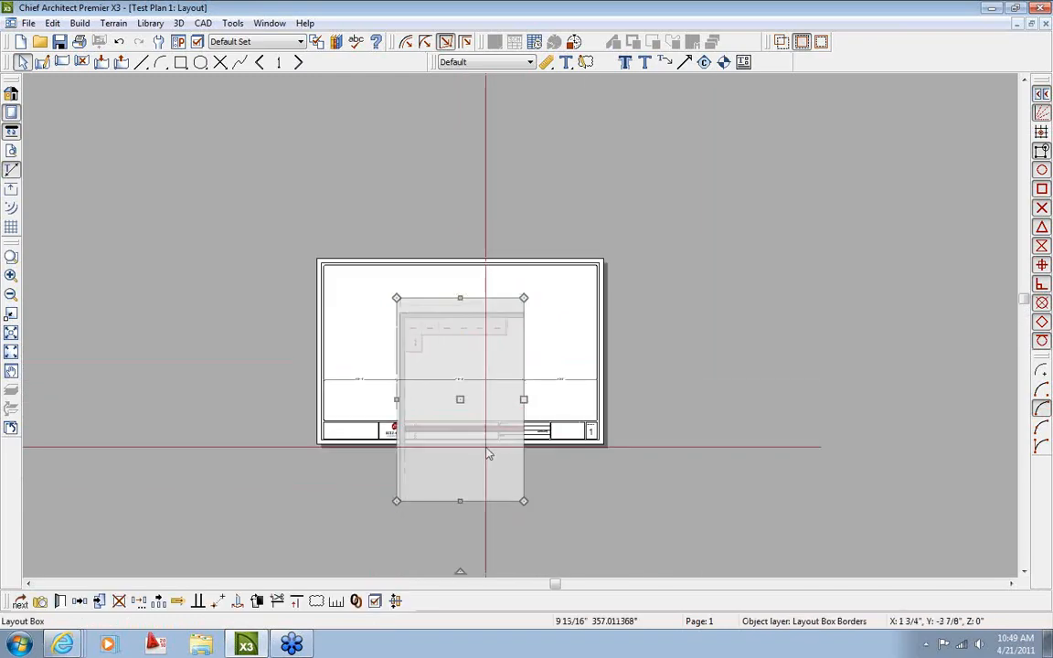
{"action": "left_click_drag", "start_coordinate": [524, 501], "coordinate": [524, 569]}
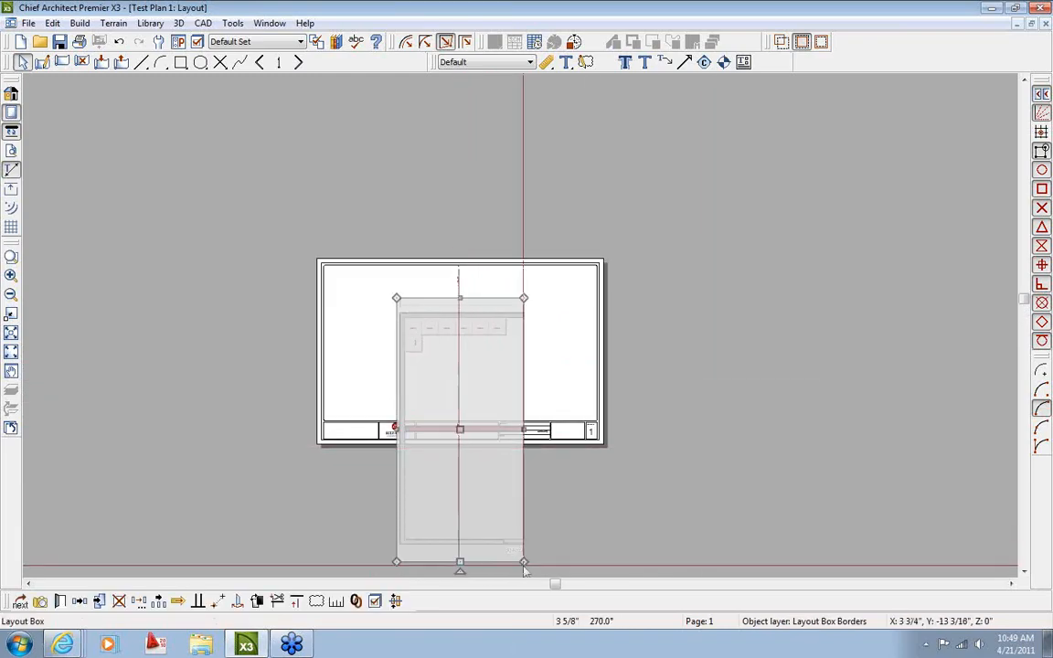
Rescale the plan box to 1/4 in = 1 ft, then reposition and widen it
{"action": "left_click", "coordinate": [315, 600]}
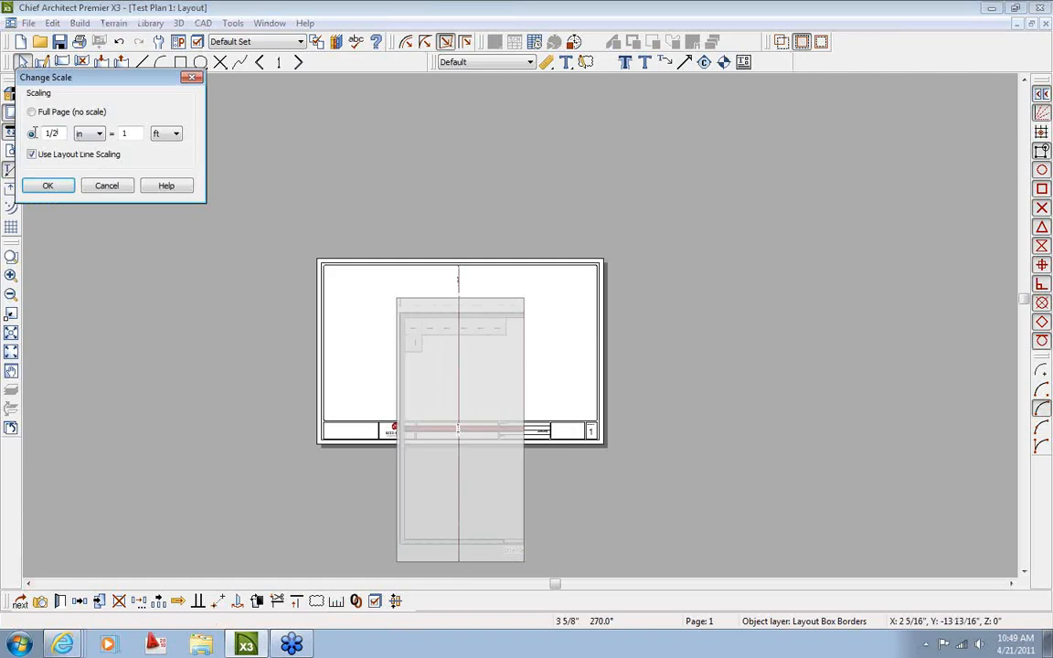
{"action": "double_click", "coordinate": [41, 134]}
{"action": "type", "text": "1/4"}
{"action": "key", "text": "Return"}
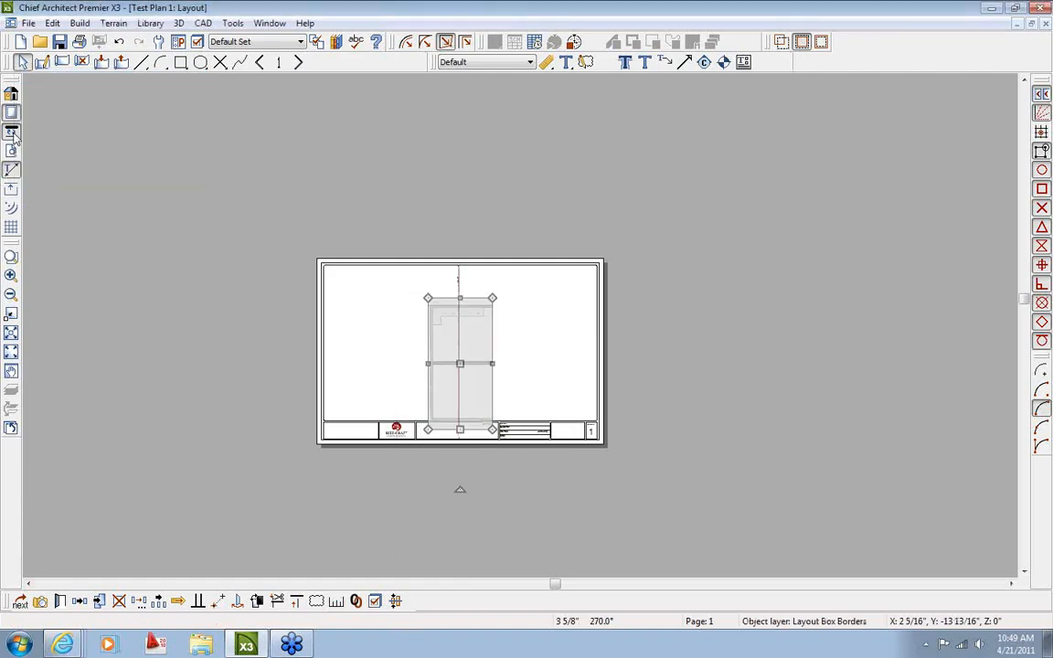
{"action": "scroll", "coordinate": [464, 364], "scroll_direction": "up", "scroll_amount": 2}
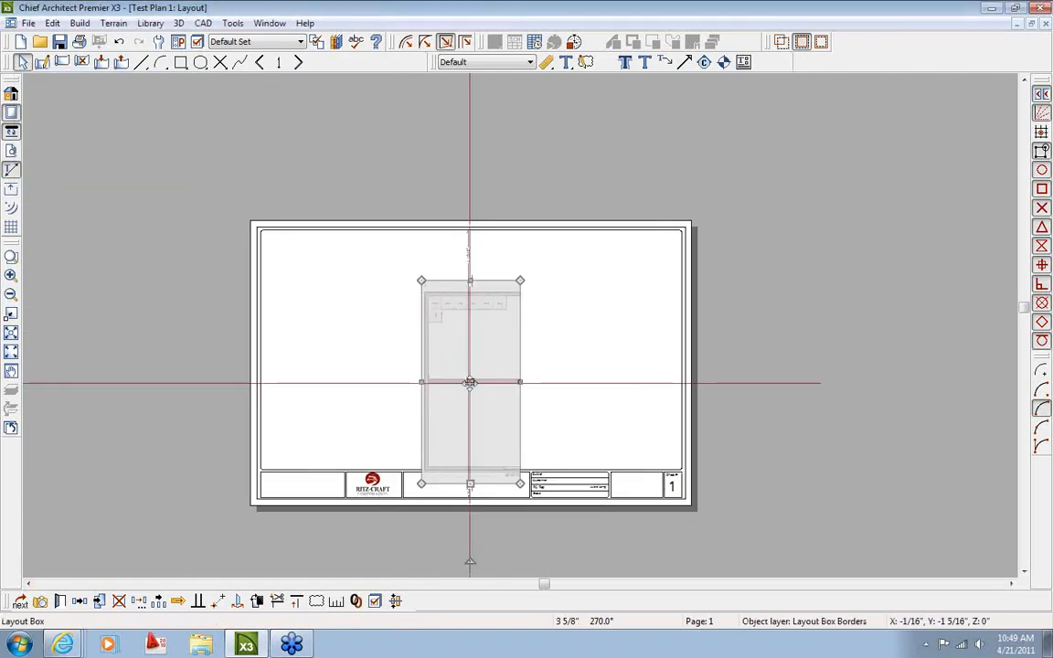
{"action": "left_click_drag", "start_coordinate": [469, 382], "coordinate": [346, 338]}
{"action": "left_click_drag", "start_coordinate": [494, 345], "coordinate": [670, 345]}
{"action": "key", "text": "Escape"}
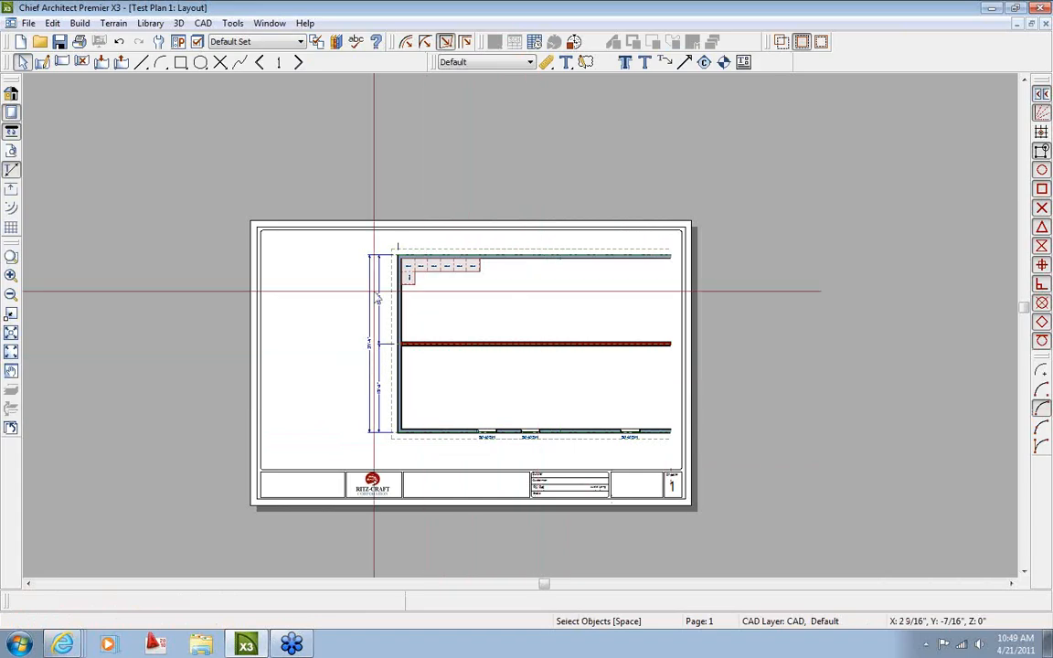
On layout page 4, reopen and close the right elevation view to update it from the model
{"action": "left_click", "coordinate": [299, 62]}
{"action": "left_click", "coordinate": [299, 62]}
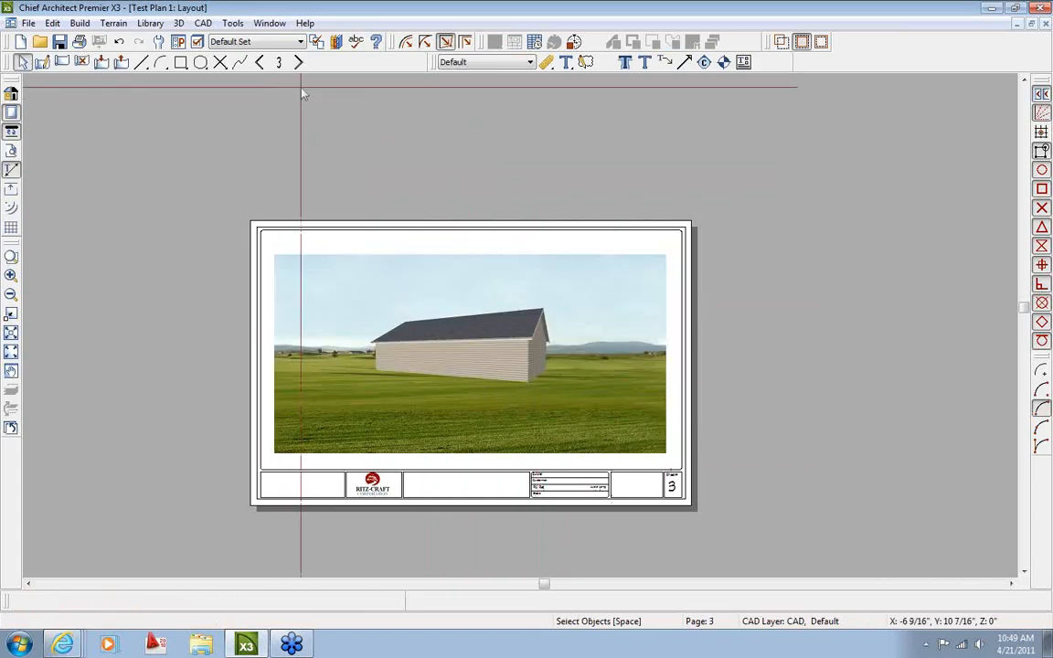
{"action": "left_click", "coordinate": [299, 62]}
{"action": "double_click", "coordinate": [597, 300]}
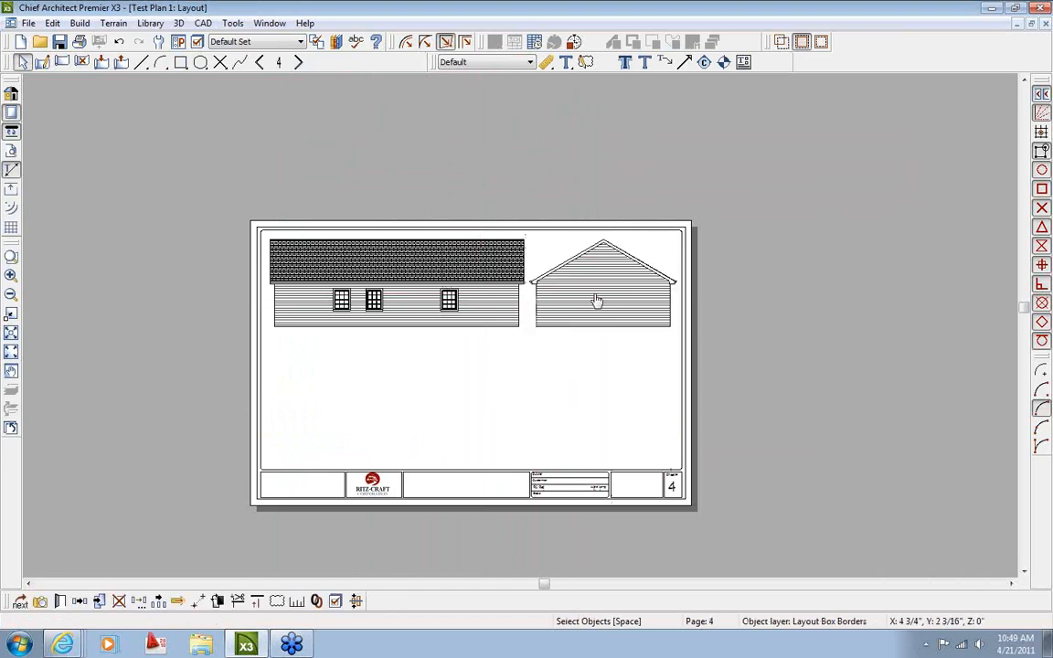
{"action": "left_click", "coordinate": [1044, 26]}
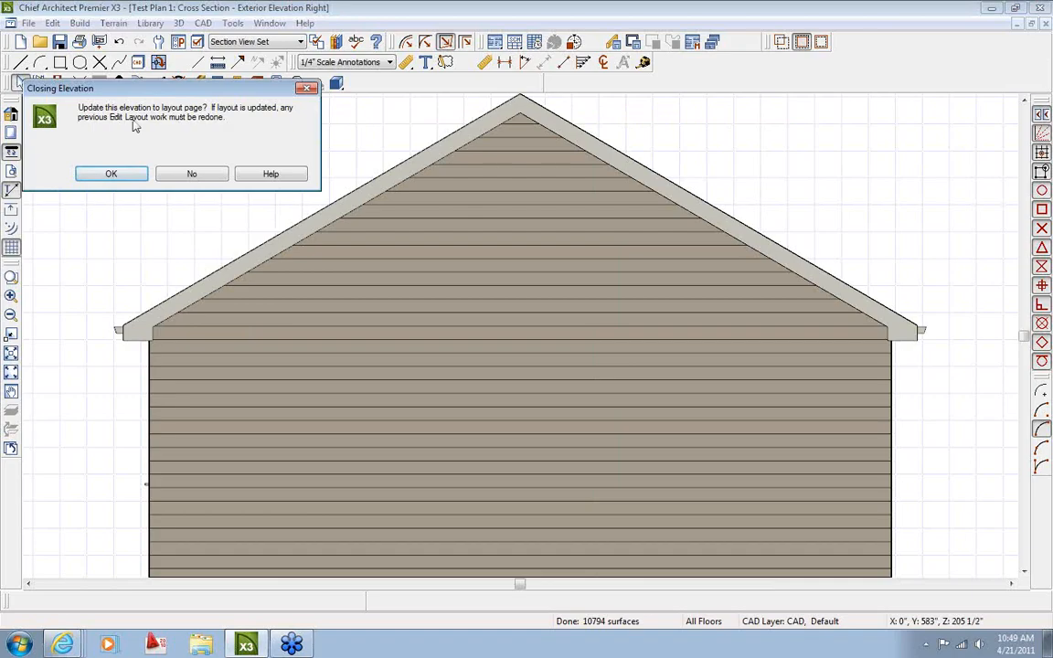
{"action": "left_click", "coordinate": [111, 174]}
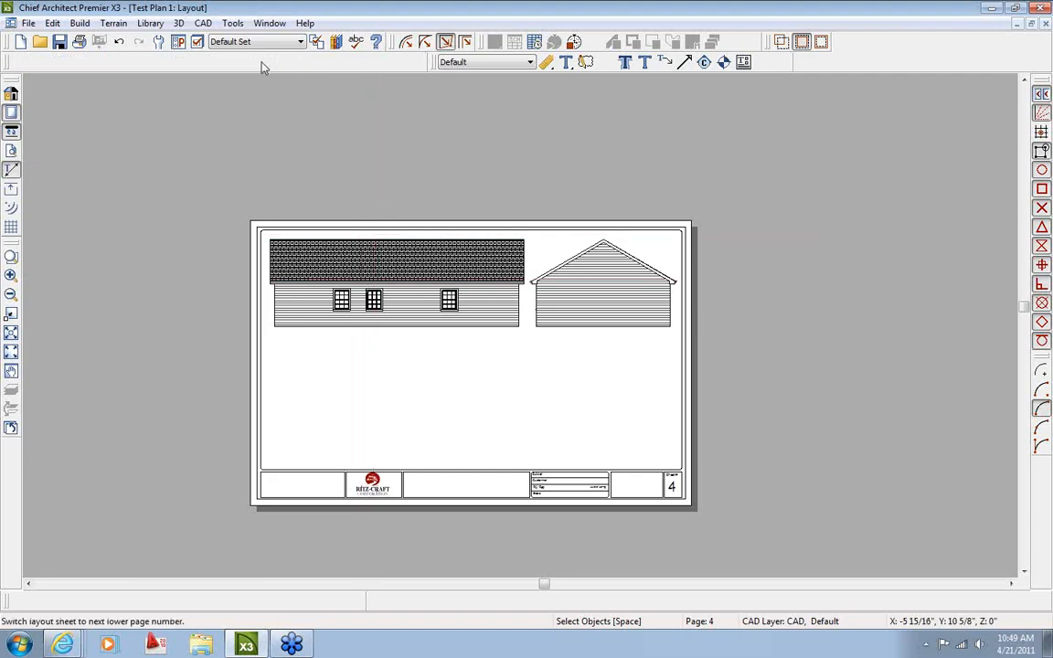
From layout page 2, return to the floor plan and place a full camera aimed at the cabinets
{"action": "left_click", "coordinate": [260, 62]}
{"action": "left_click", "coordinate": [260, 63]}
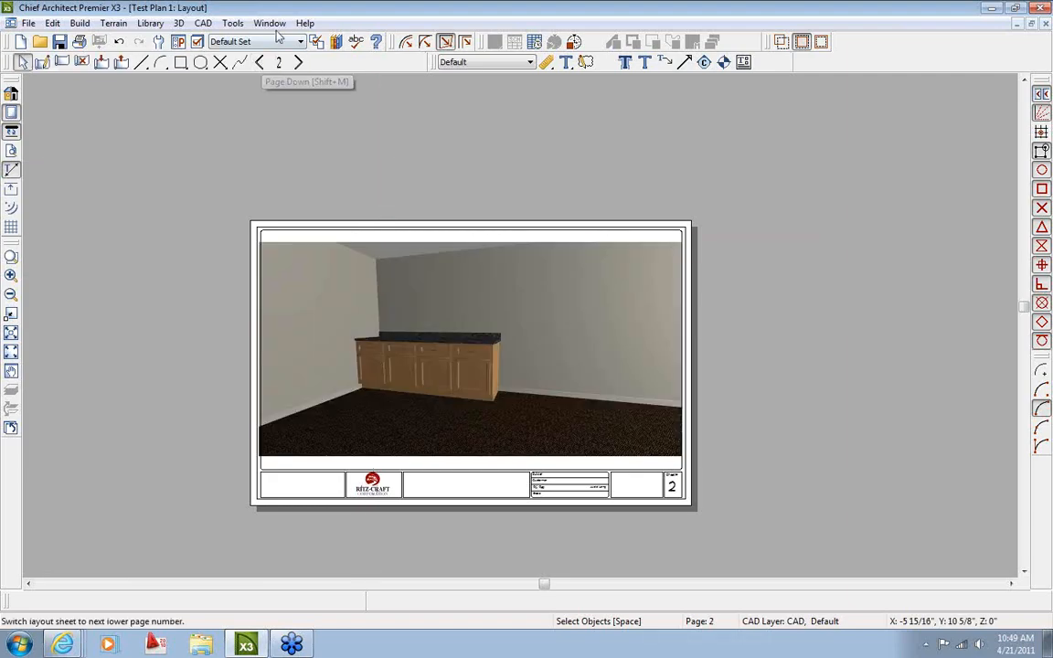
{"action": "left_click", "coordinate": [269, 23]}
{"action": "left_click", "coordinate": [355, 333]}
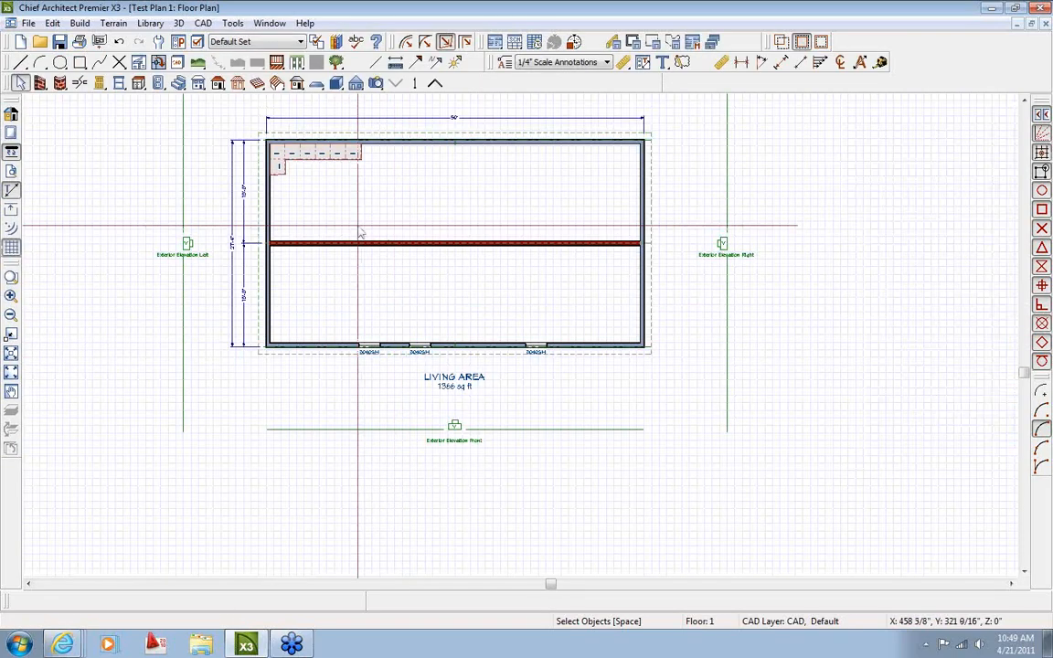
{"action": "scroll", "coordinate": [393, 347], "scroll_direction": "down", "scroll_amount": 1}
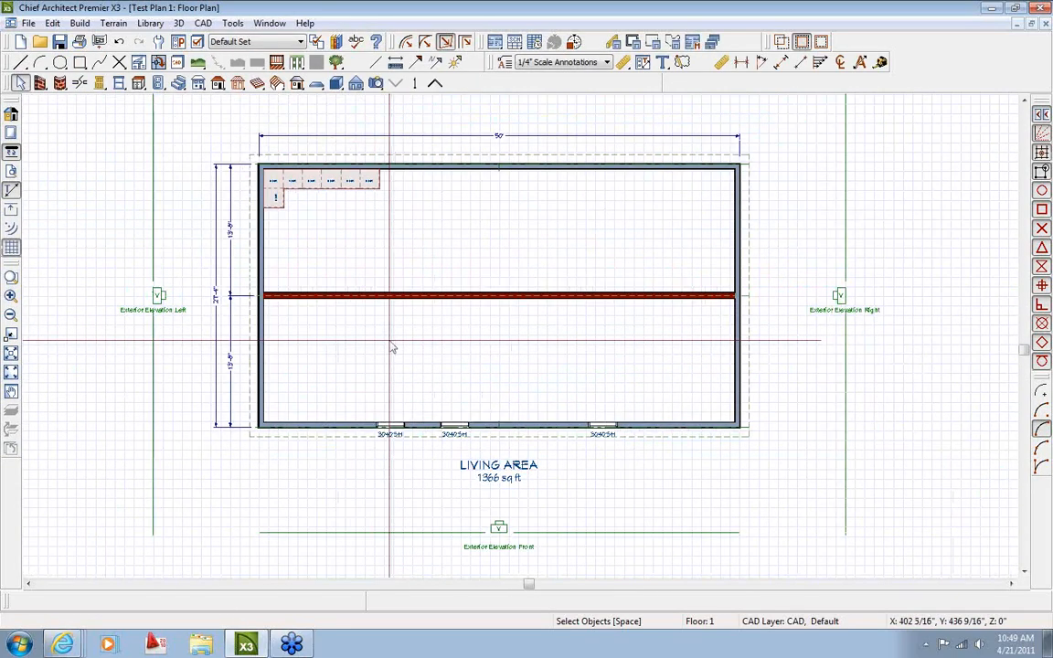
{"action": "scroll", "coordinate": [350, 260], "scroll_direction": "up", "scroll_amount": 2}
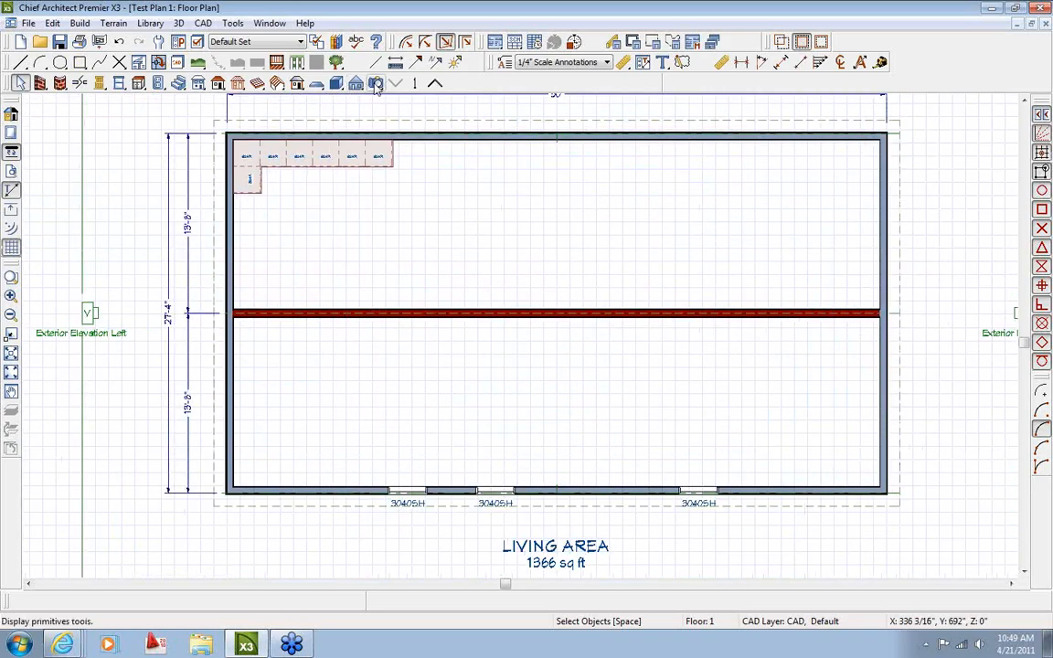
{"action": "left_click", "coordinate": [376, 83]}
{"action": "left_click_drag", "start_coordinate": [384, 286], "coordinate": [341, 221]}
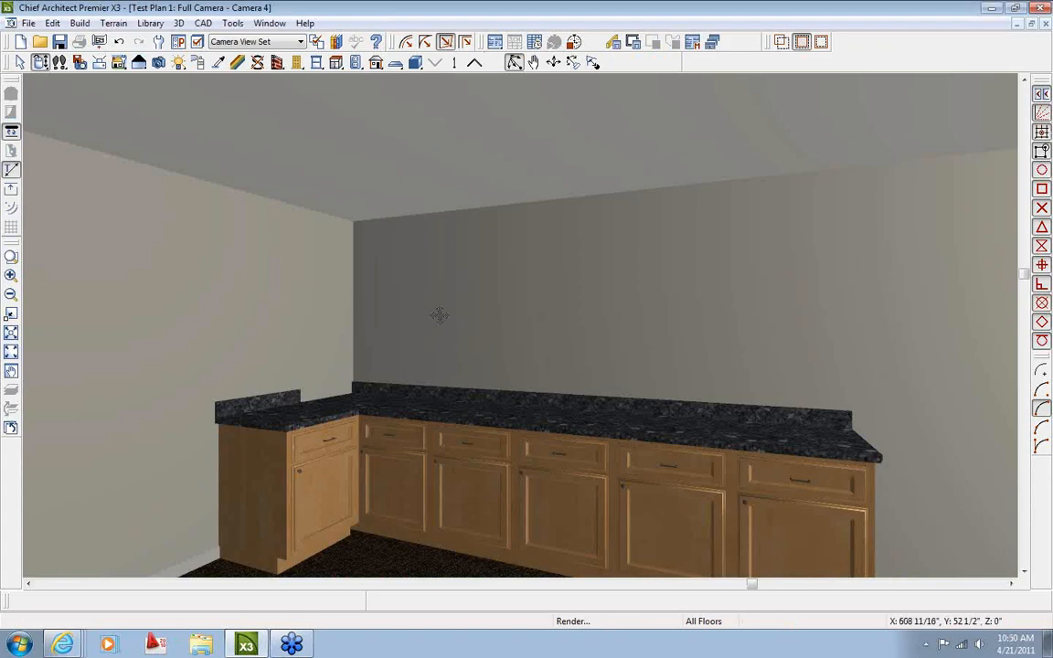
{"action": "left_click_drag", "start_coordinate": [439, 315], "coordinate": [464, 320]}
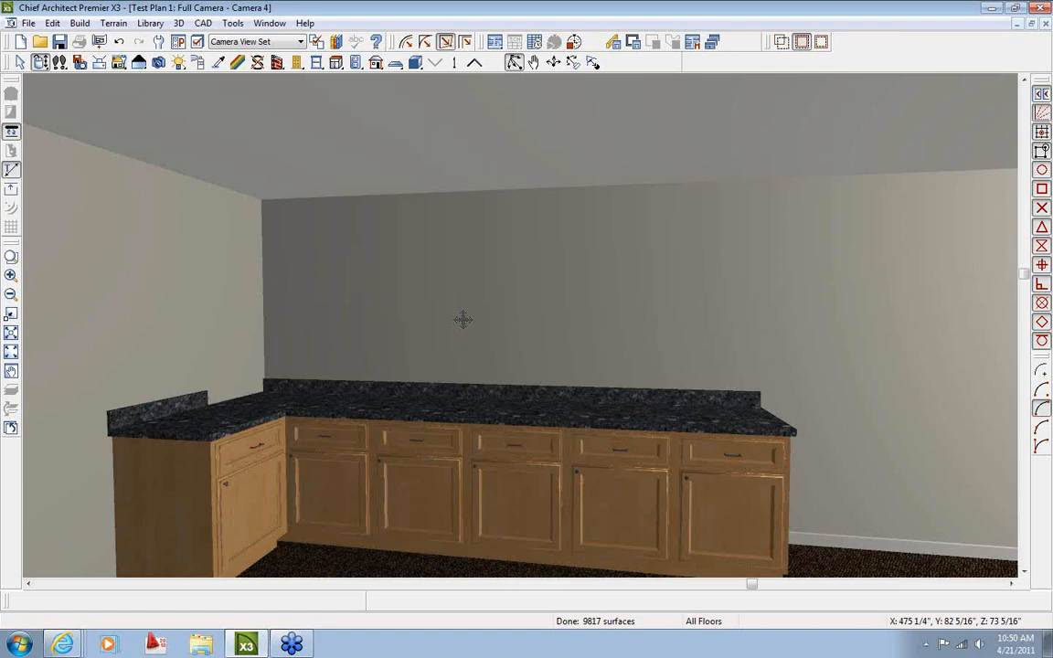
Pull the Camera 4 view back, turn it left and right, and tilt it down to frame the cabinets
{"action": "left_click_drag", "start_coordinate": [463, 319], "coordinate": [432, 371]}
{"action": "key", "text": "Right"}
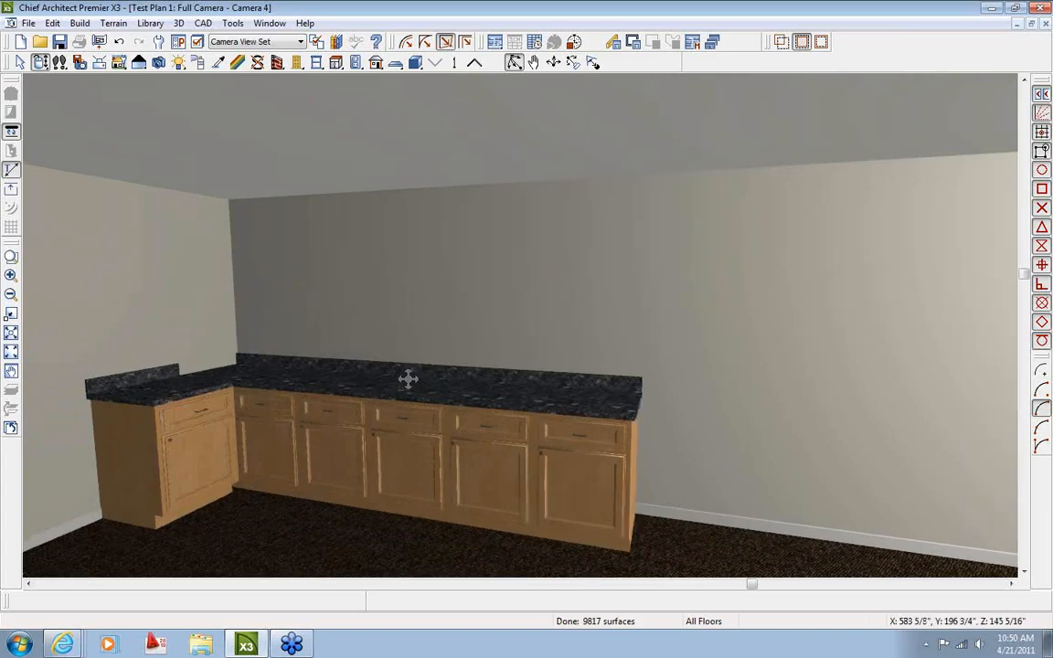
{"action": "key", "text": "Left"}
{"action": "key", "text": "Left"}
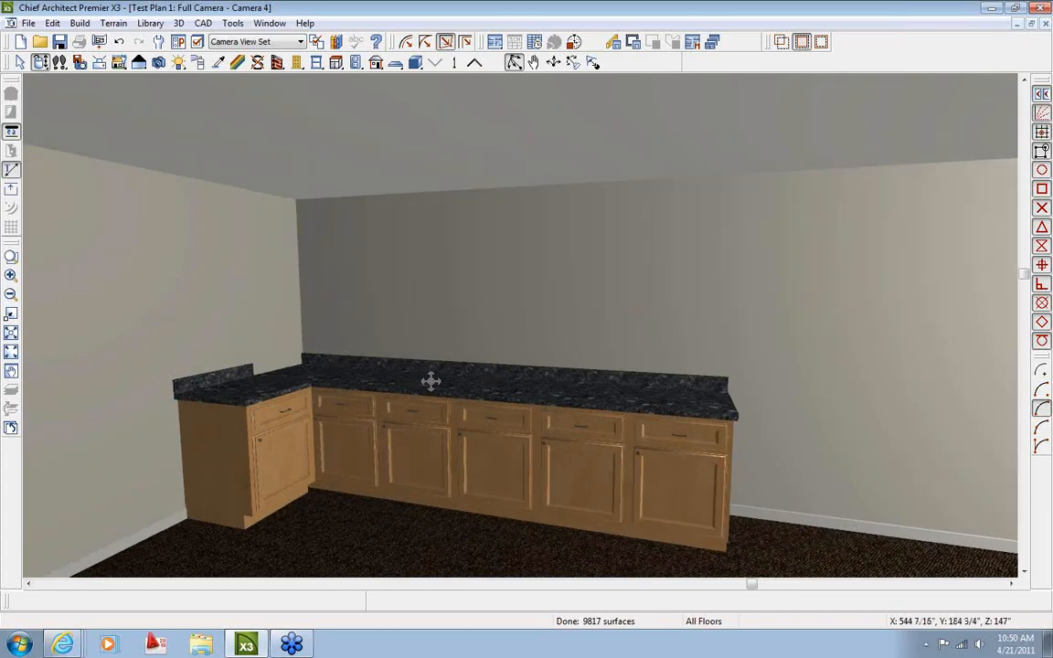
{"action": "key", "text": "Left"}
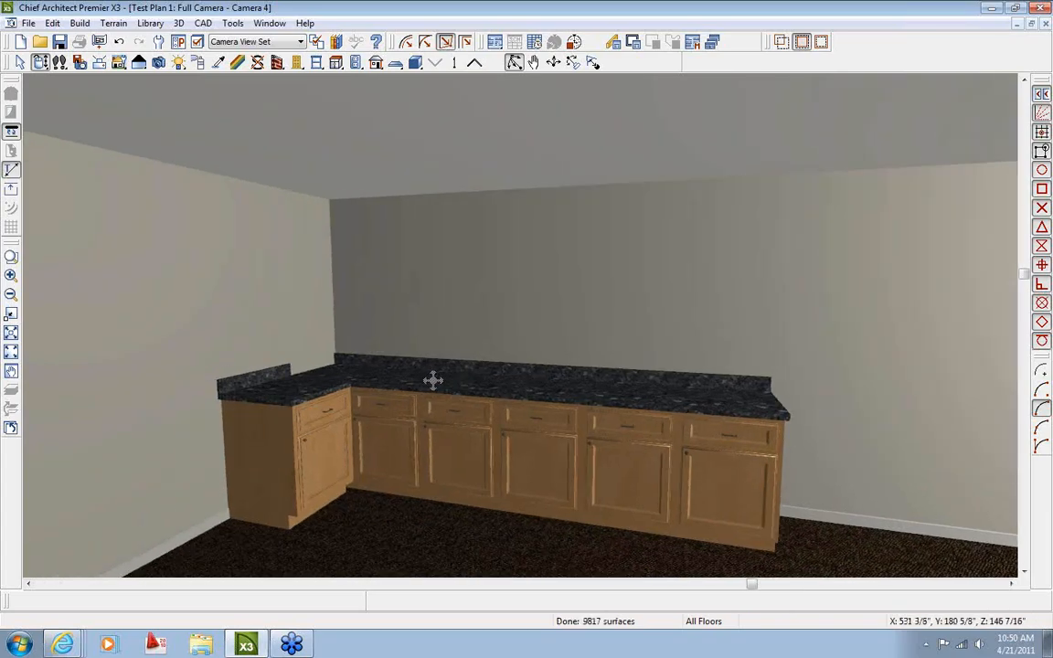
{"action": "key", "text": "Right"}
{"action": "key", "text": "Page_Down"}
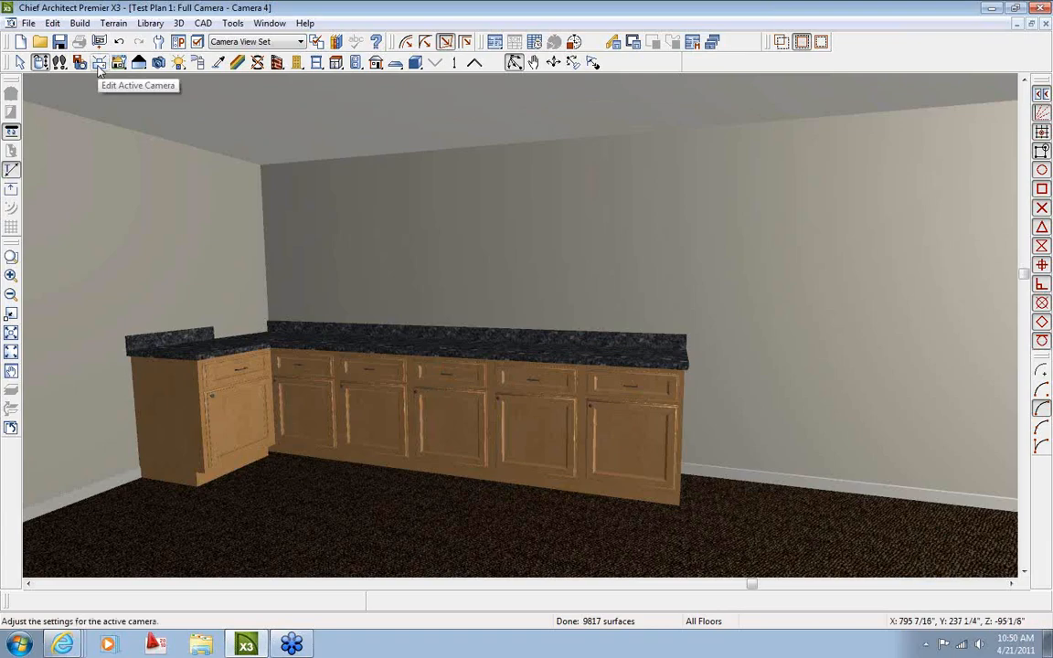
Rename the active camera to 'Kitchen', mark it as saved, and return to Select Objects
{"action": "left_click", "coordinate": [99, 68]}
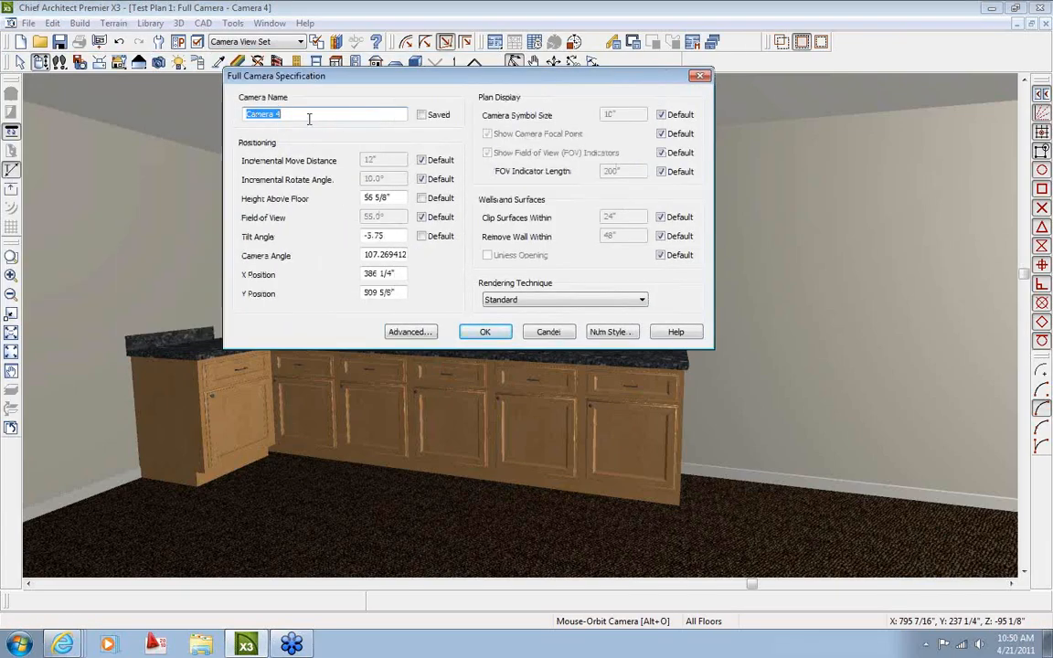
{"action": "type", "text": "Kitchen"}
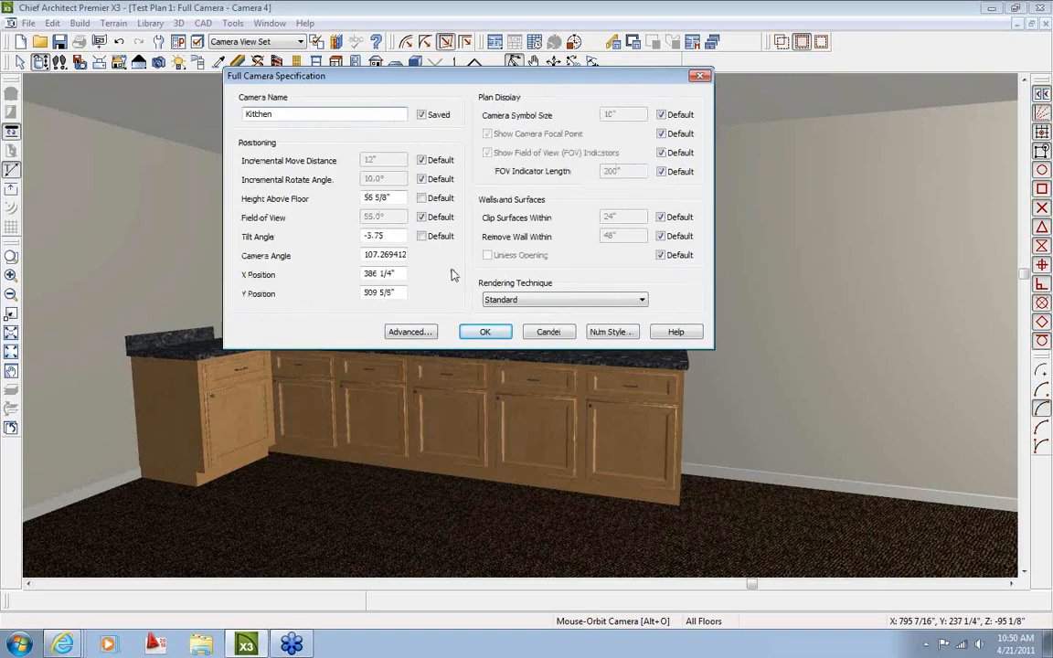
{"action": "left_click", "coordinate": [484, 332]}
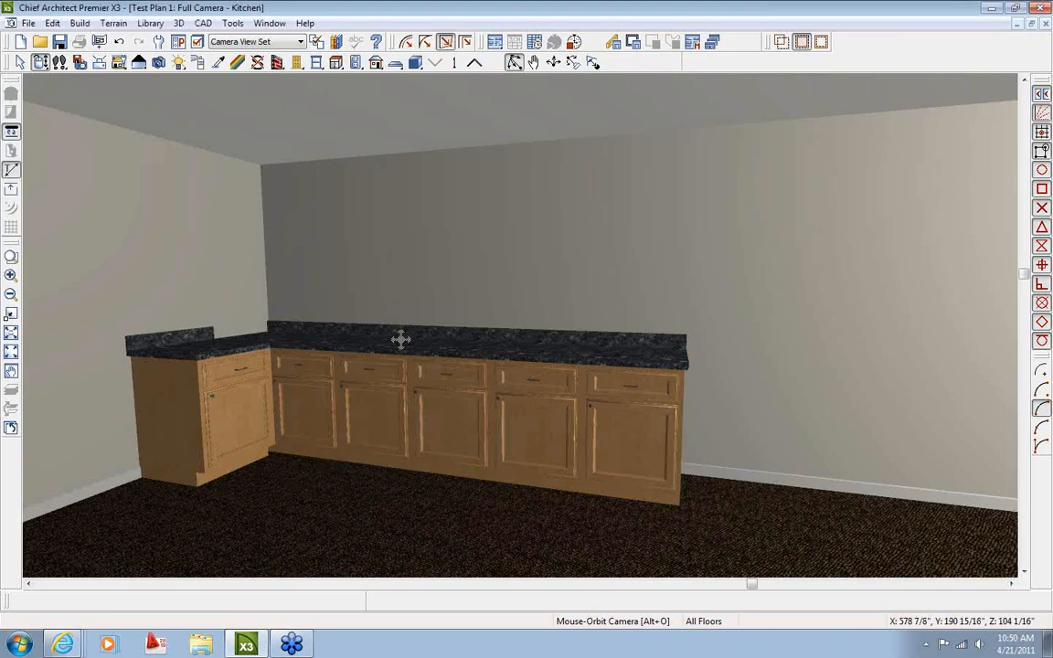
{"action": "key", "text": "space"}
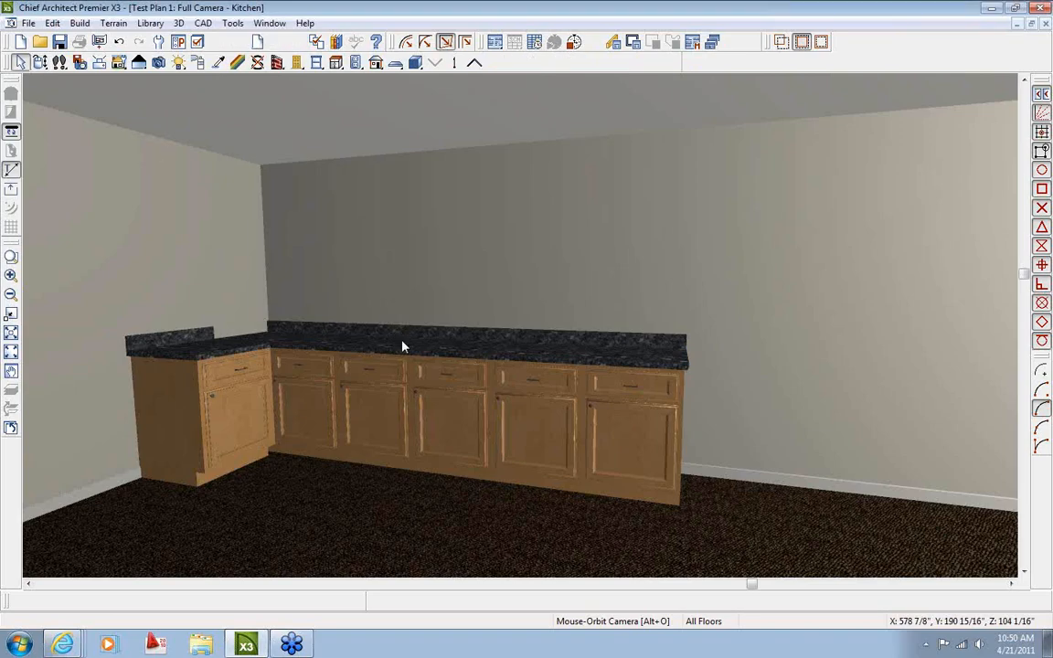
Close the Kitchen camera window to return to the Test Plan 1 floor plan
{"action": "left_click", "coordinate": [1045, 23]}
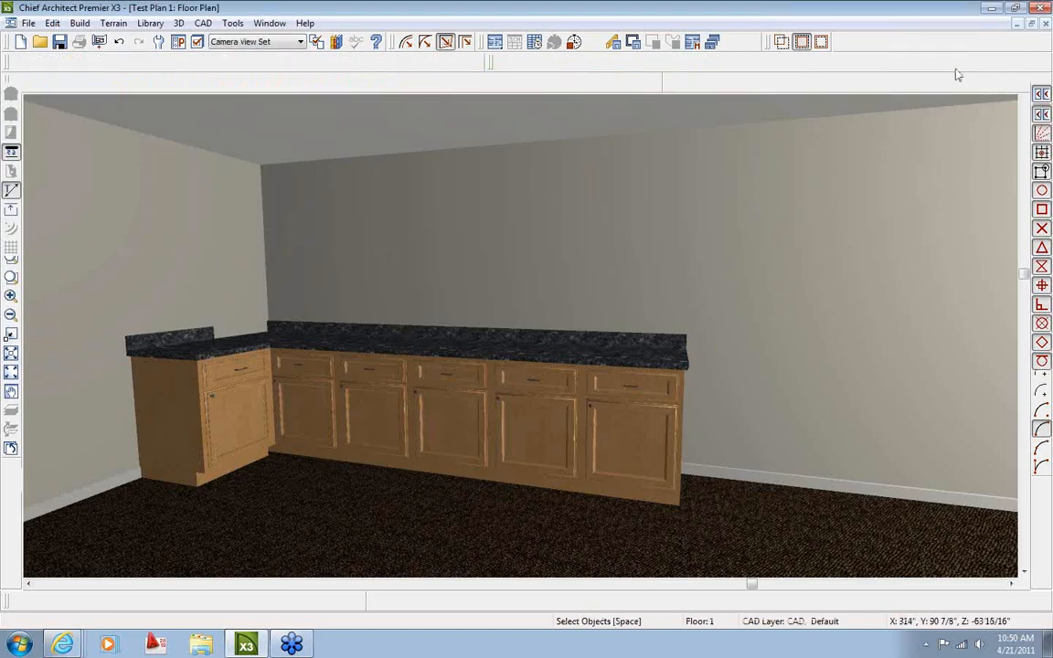
{"action": "scroll", "coordinate": [384, 274], "scroll_direction": "up", "scroll_amount": 2}
{"action": "scroll", "coordinate": [384, 274], "scroll_direction": "up", "scroll_amount": 1}
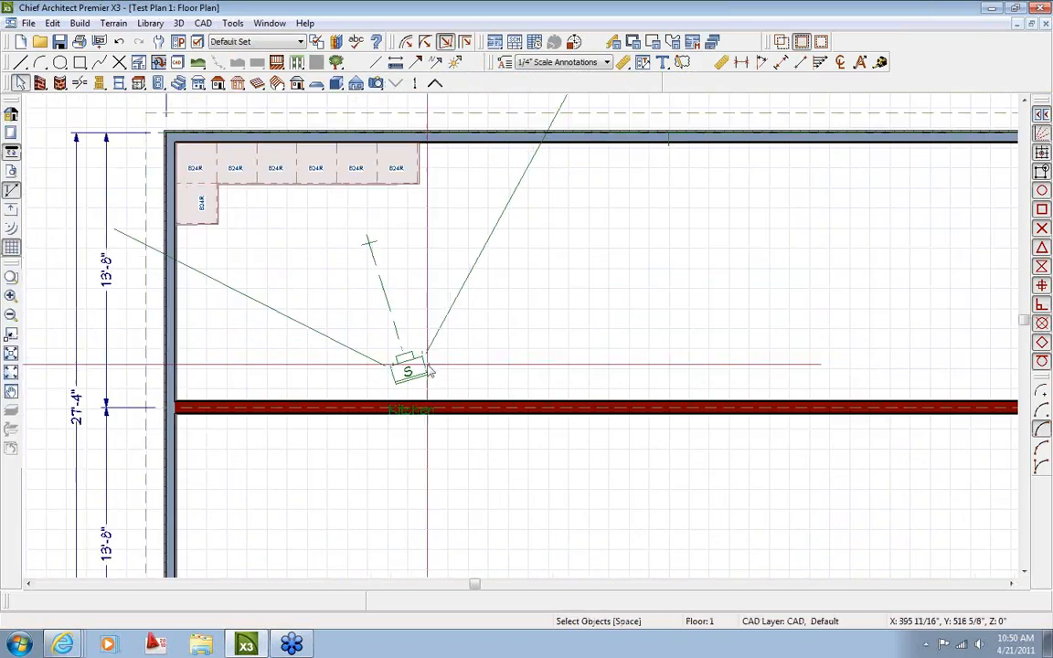
Turn off display of the Cameras, Inactive layer in Layer Display Options, then zoom out
{"action": "left_click", "coordinate": [176, 40]}
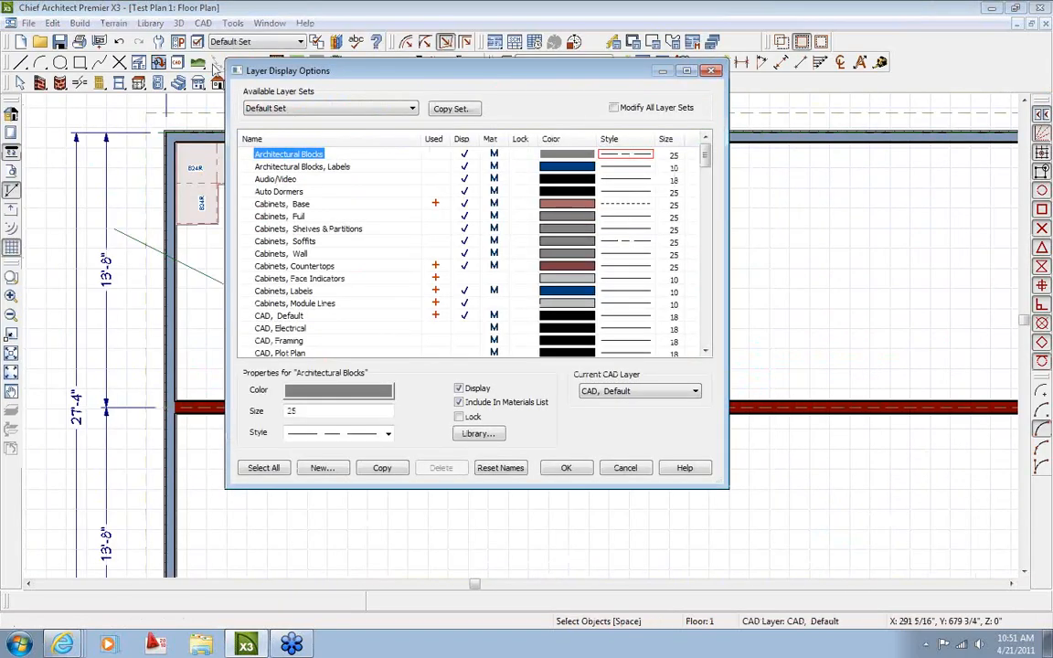
{"action": "left_click", "coordinate": [278, 291]}
{"action": "scroll", "coordinate": [278, 301], "scroll_direction": "down", "scroll_amount": 3}
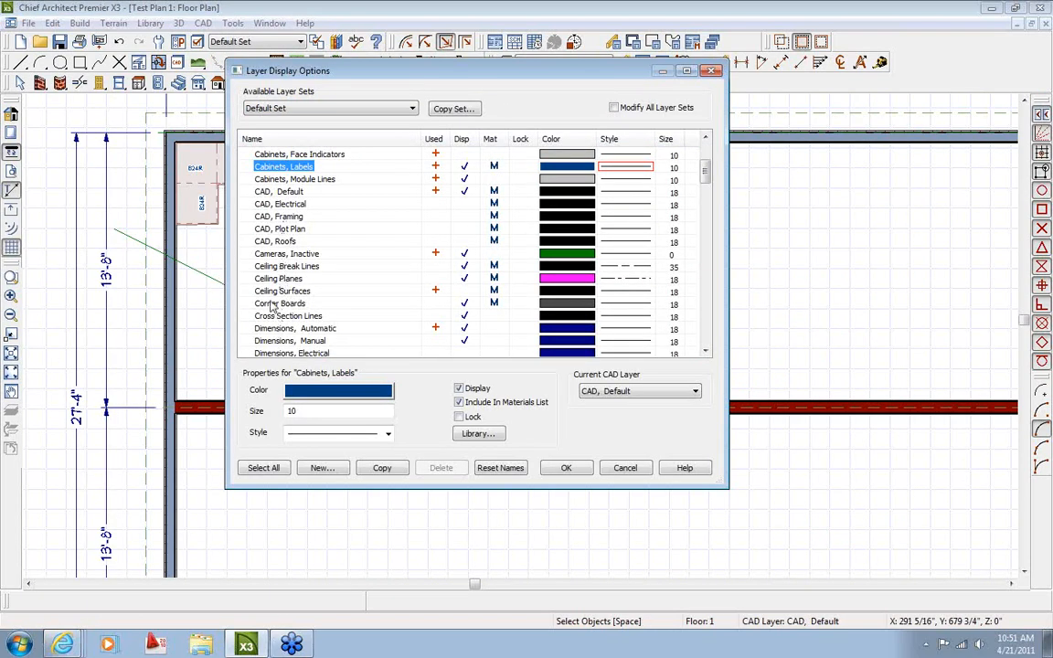
{"action": "left_click", "coordinate": [463, 253]}
{"action": "left_click", "coordinate": [574, 473]}
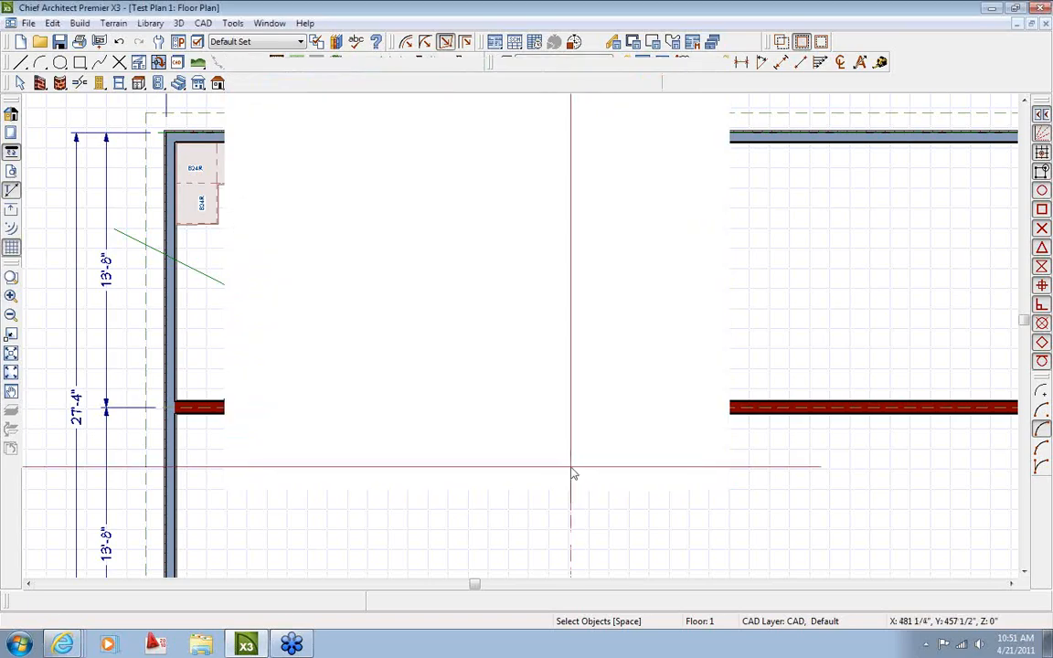
{"action": "scroll", "coordinate": [473, 367], "scroll_direction": "down", "scroll_amount": 2}
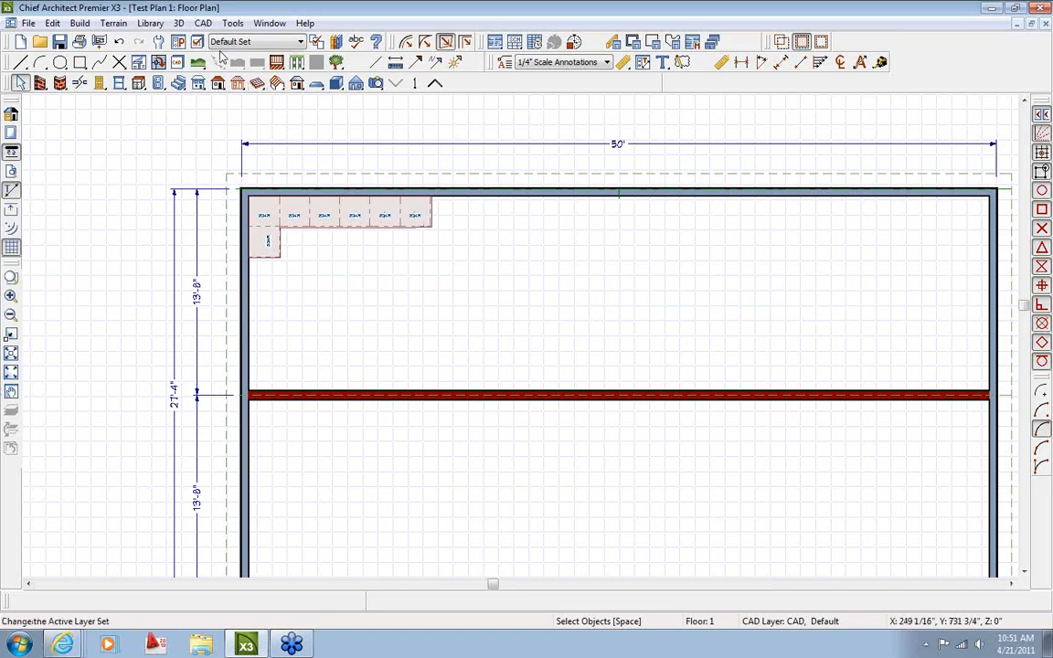
Show the Project Browser tab of the Library Browser and collapse the layout page list
{"action": "left_click", "coordinate": [336, 42]}
{"action": "left_click_drag", "start_coordinate": [380, 22], "coordinate": [285, 22]}
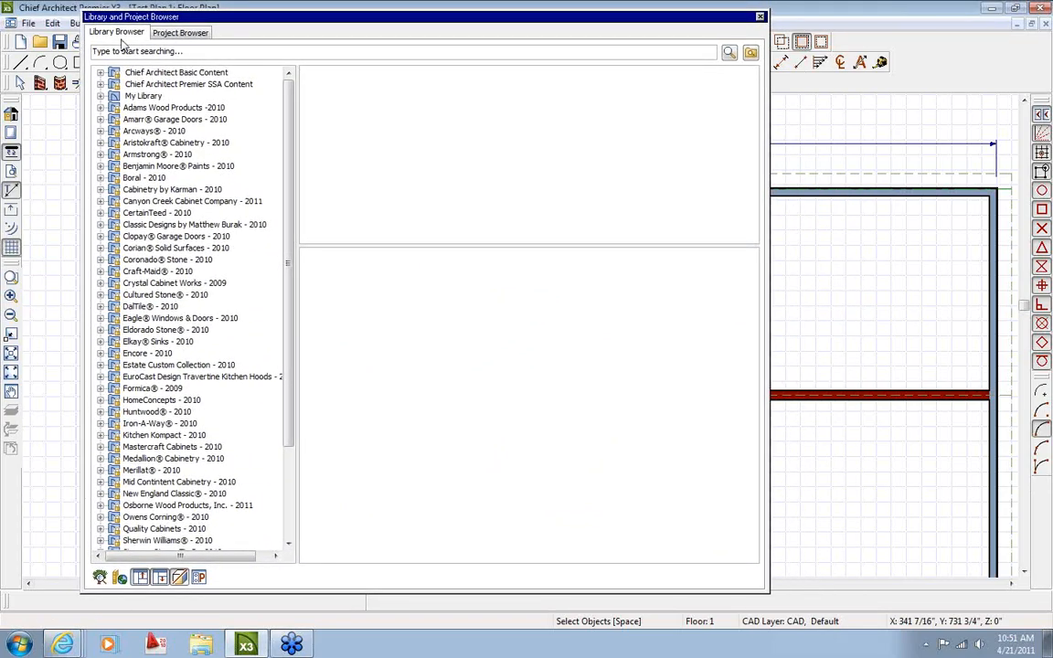
{"action": "left_click", "coordinate": [179, 34]}
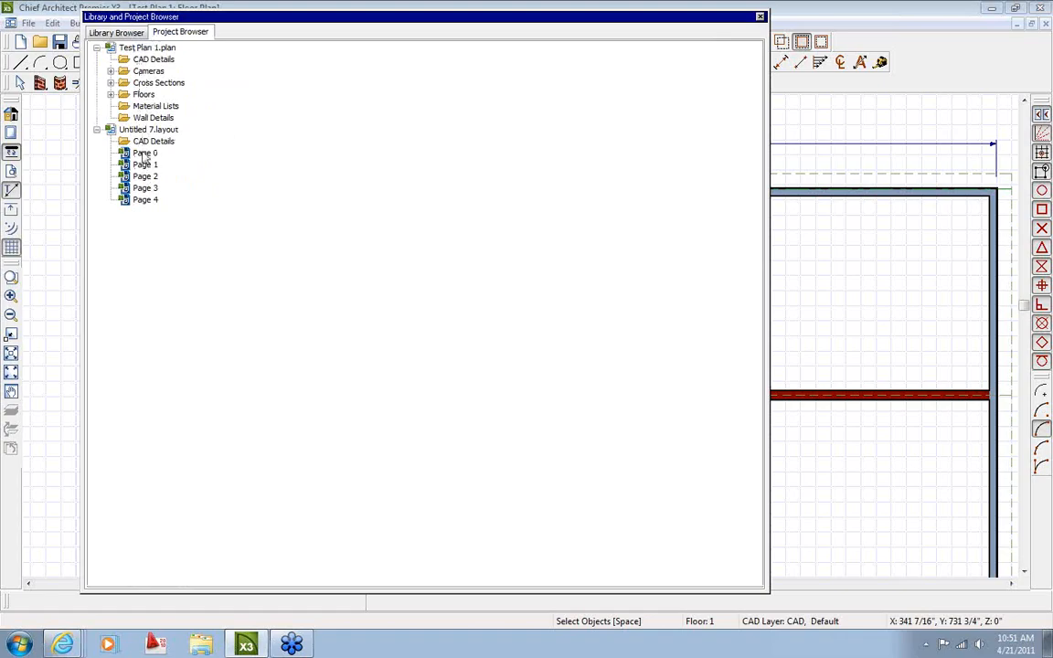
{"action": "left_click", "coordinate": [96, 129]}
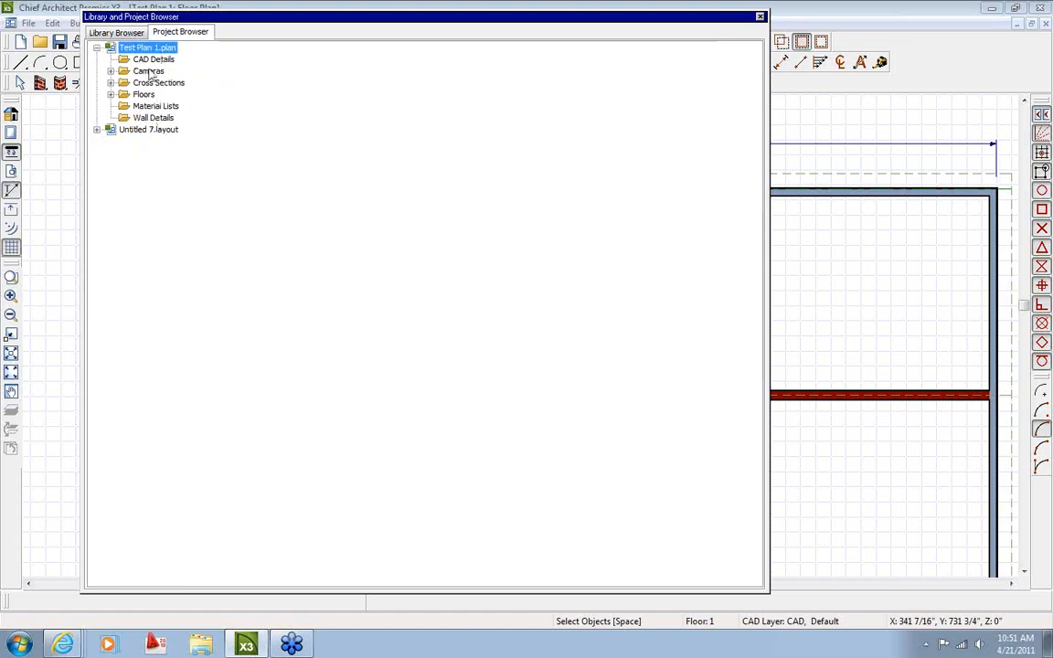
Expand Cameras, 1st Floor and Cross Sections, then open the saved Kitchen camera
{"action": "left_click", "coordinate": [110, 71]}
{"action": "left_click", "coordinate": [124, 84]}
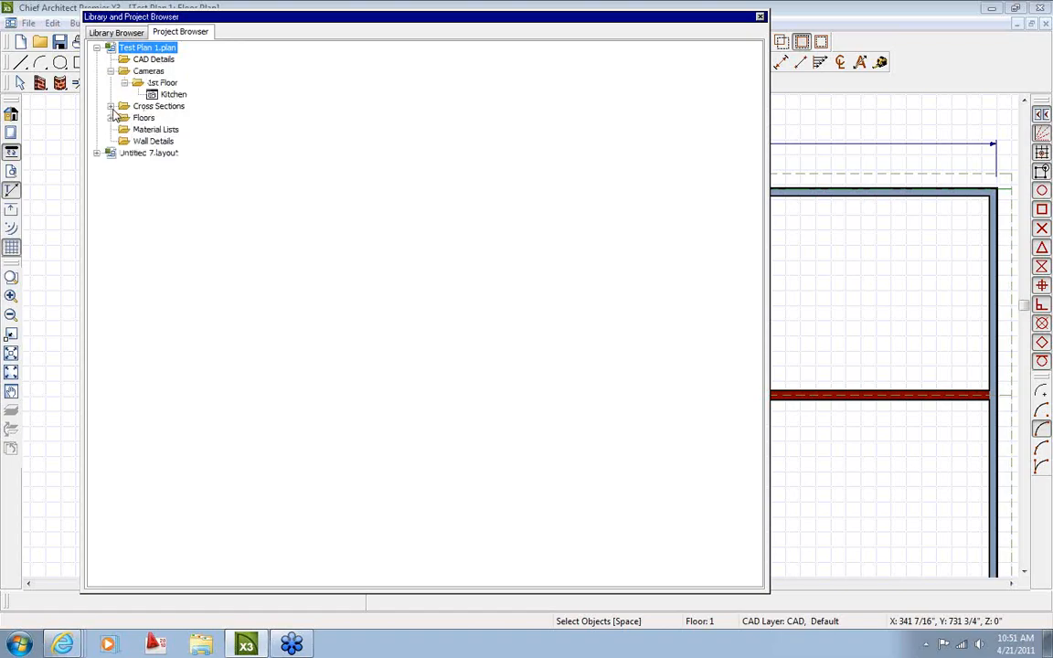
{"action": "left_click", "coordinate": [111, 106]}
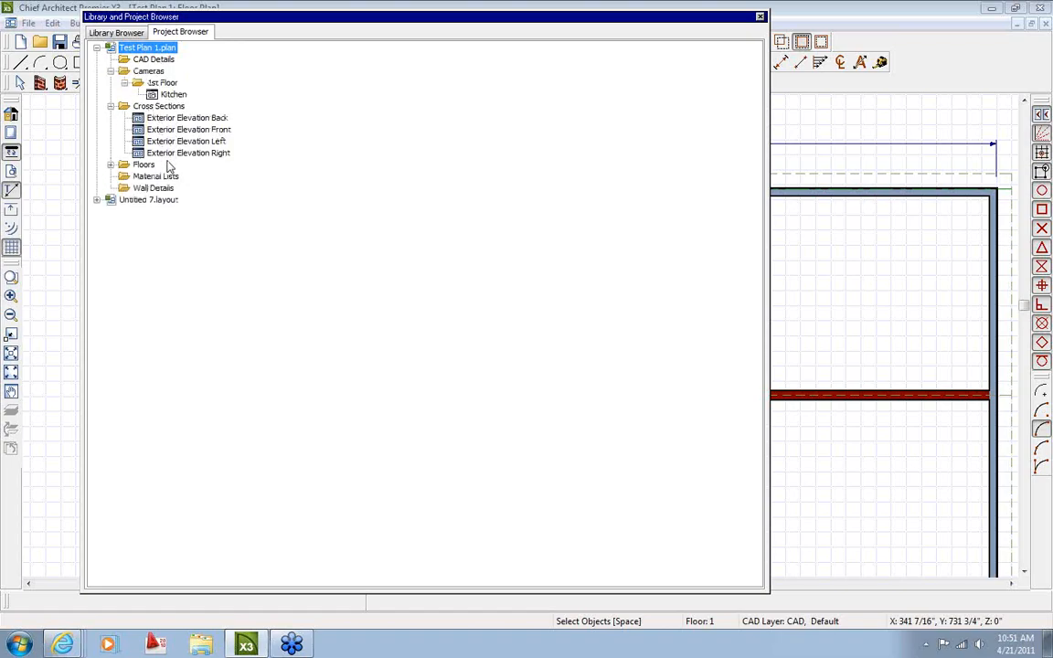
{"action": "double_click", "coordinate": [170, 95]}
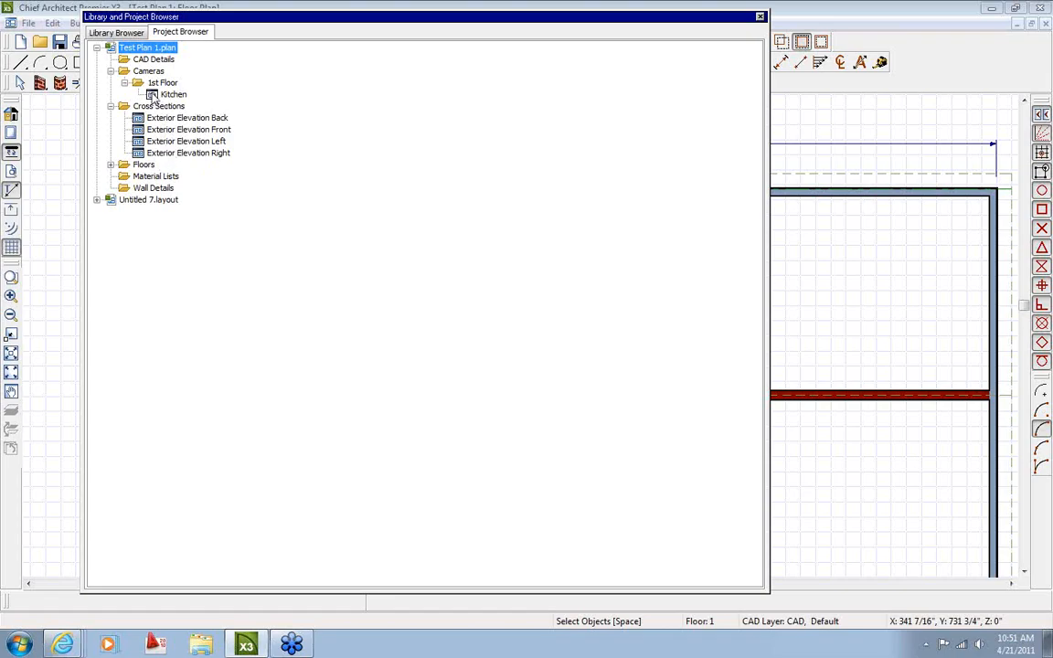